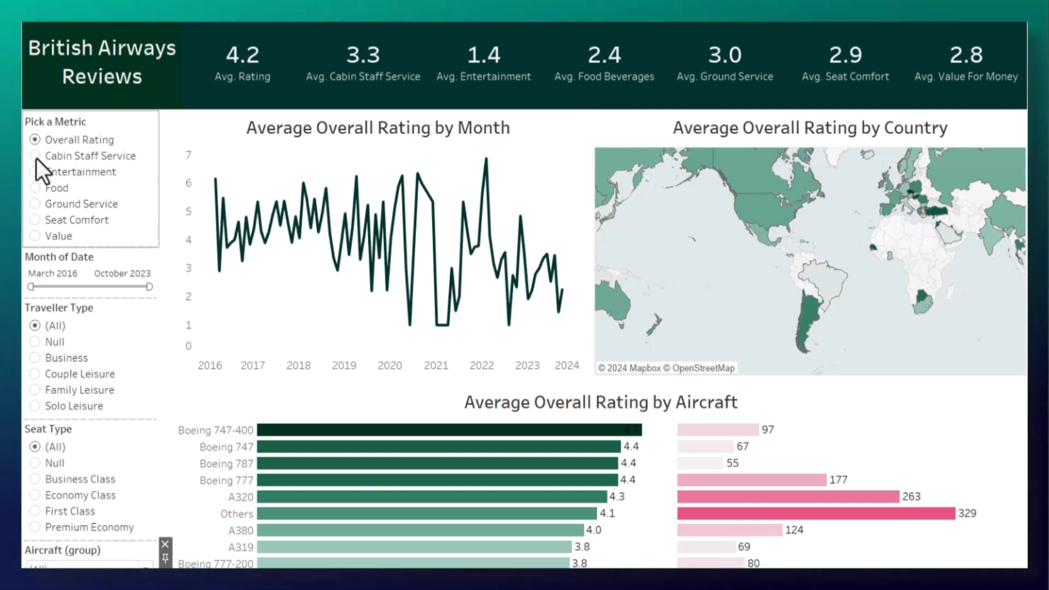
# Step: Switch the dashboard metric to Cabin Staff Service and on to Seat Comfort, and examine the monthly trend and country ratings
pyautogui.click(36, 158)
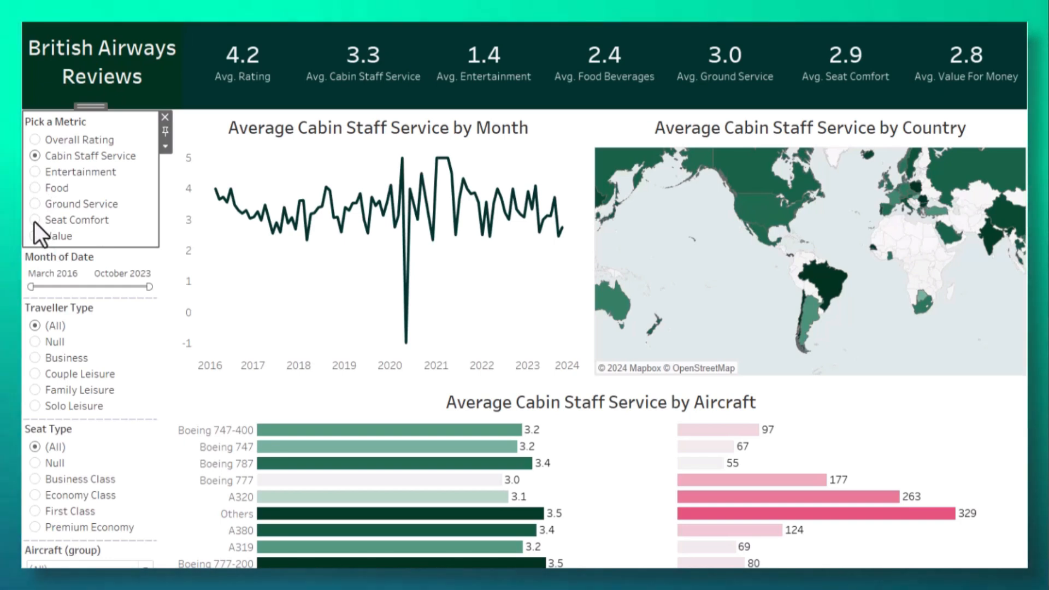
pyautogui.click(34, 219)
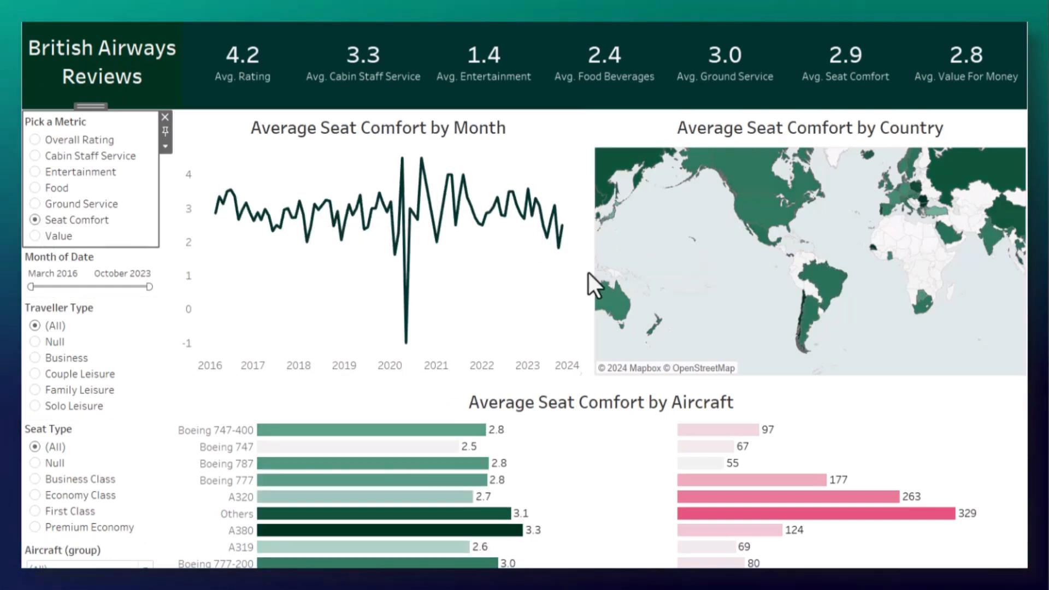
pyautogui.moveTo(261, 227)
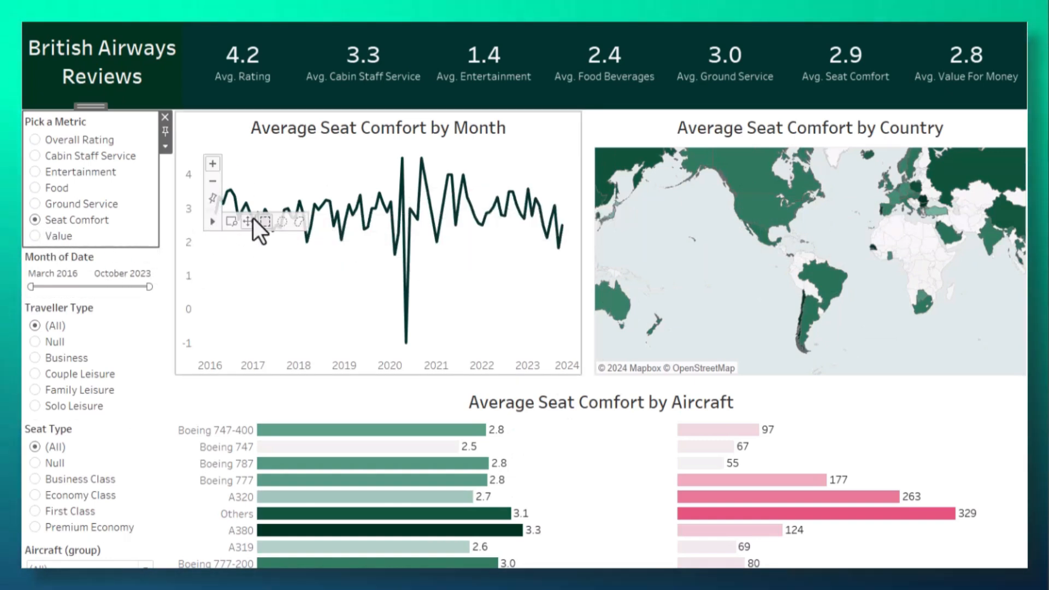
pyautogui.moveTo(439, 163)
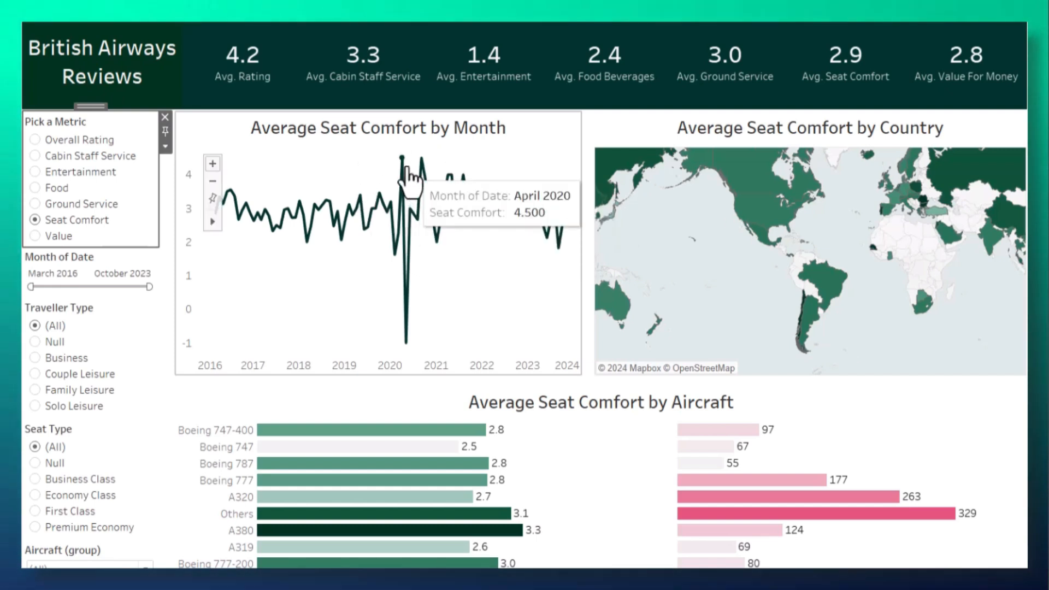
pyautogui.moveTo(410, 220)
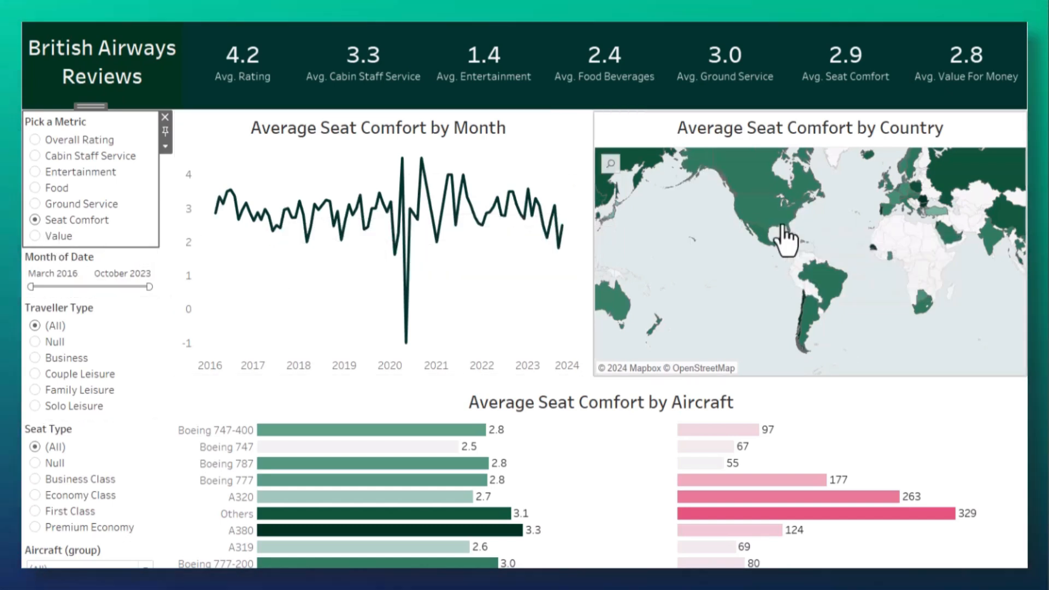
pyautogui.moveTo(750, 189)
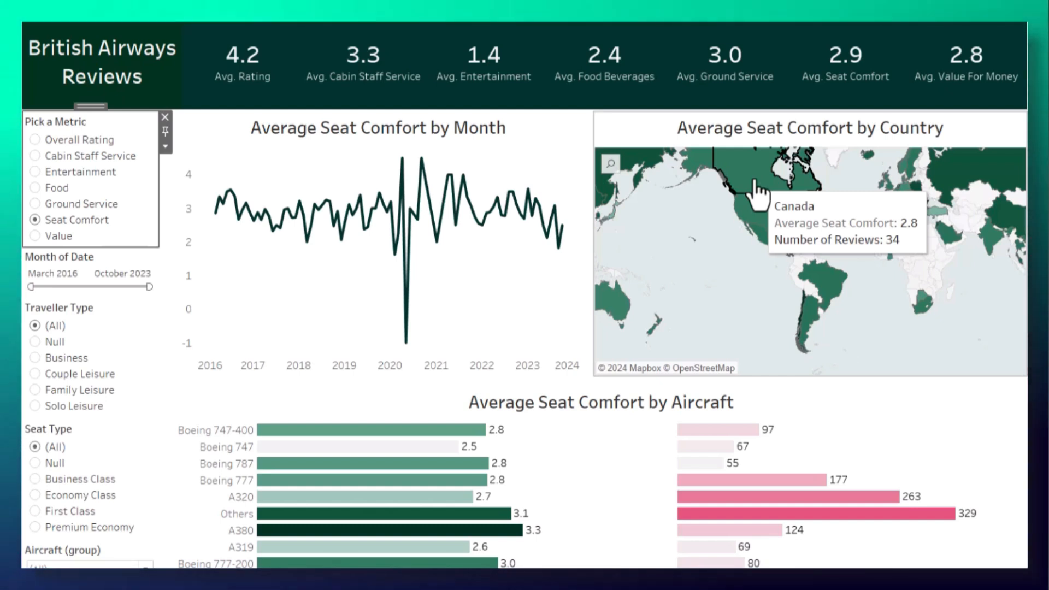
pyautogui.moveTo(960, 175)
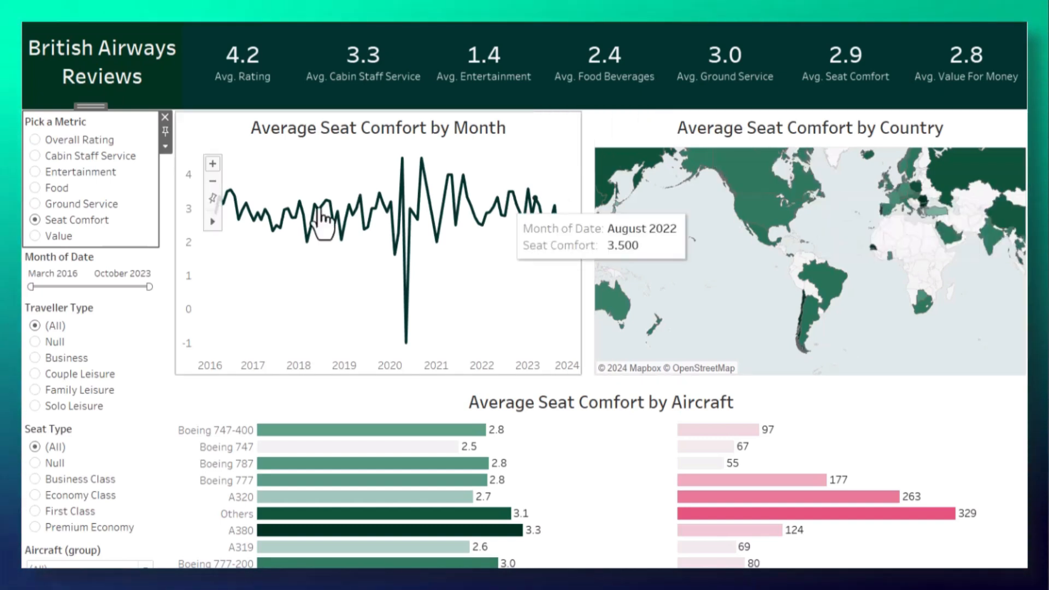
# Step: Set the metric to Overall Rating, limit the dates to October 2020 through October 2023, and examine the monthly trend
pyautogui.click(35, 140)
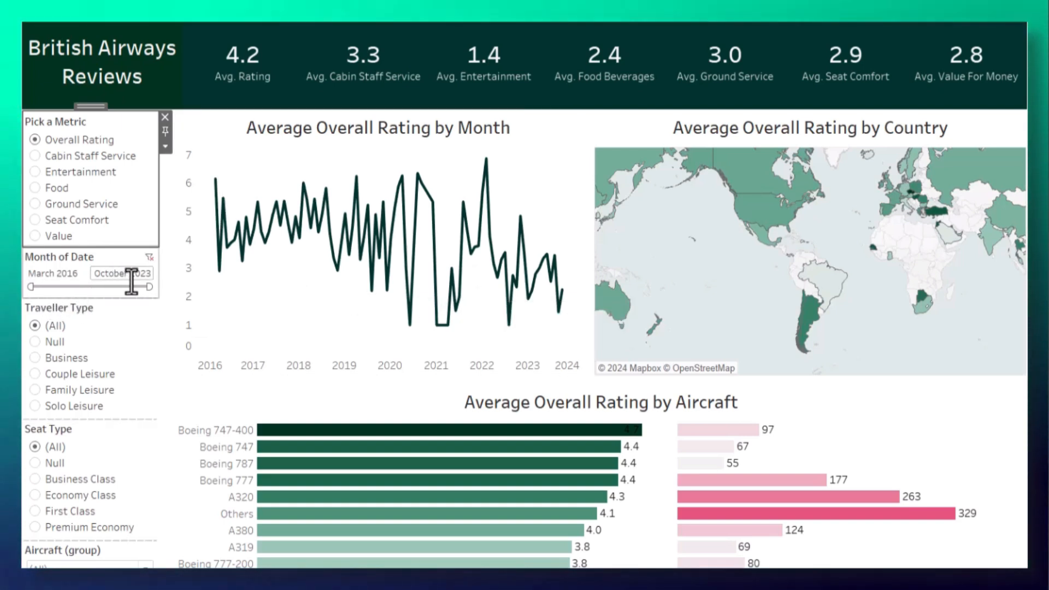
pyautogui.moveTo(34, 290); pyautogui.dragTo(100, 290)
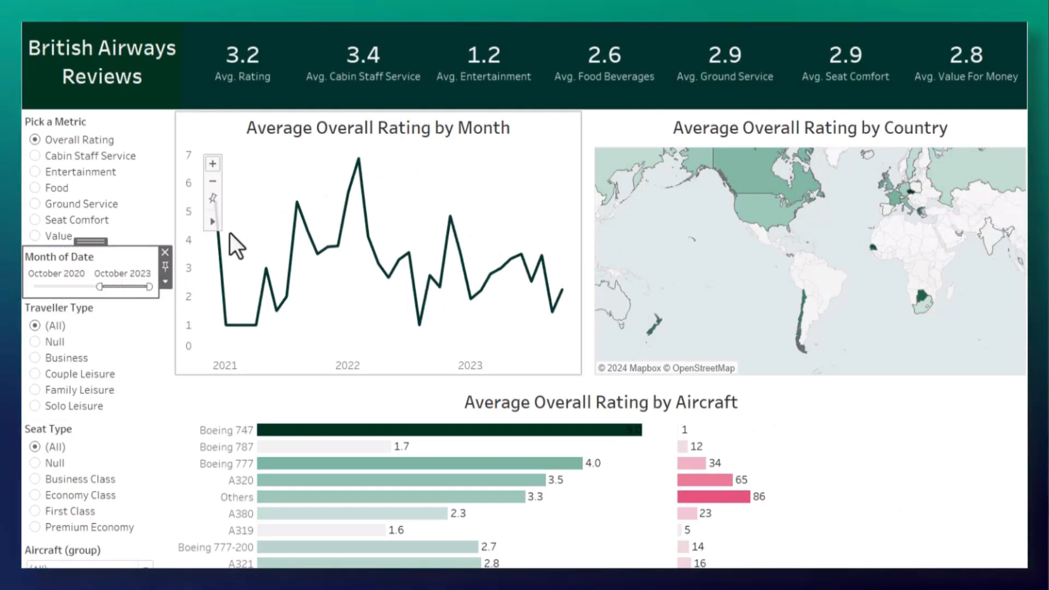
pyautogui.moveTo(263, 286)
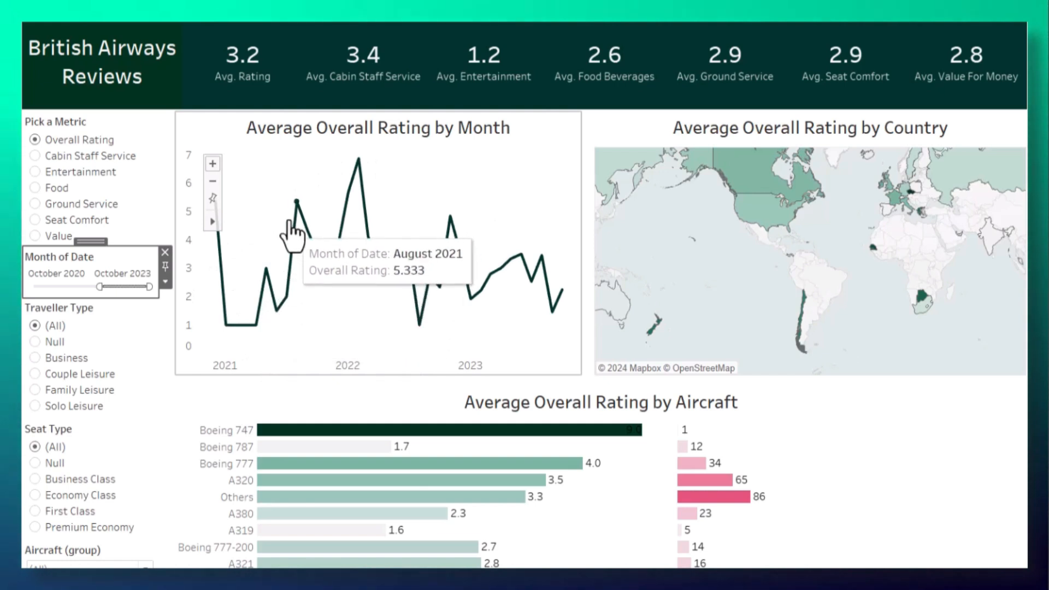
pyautogui.moveTo(415, 261)
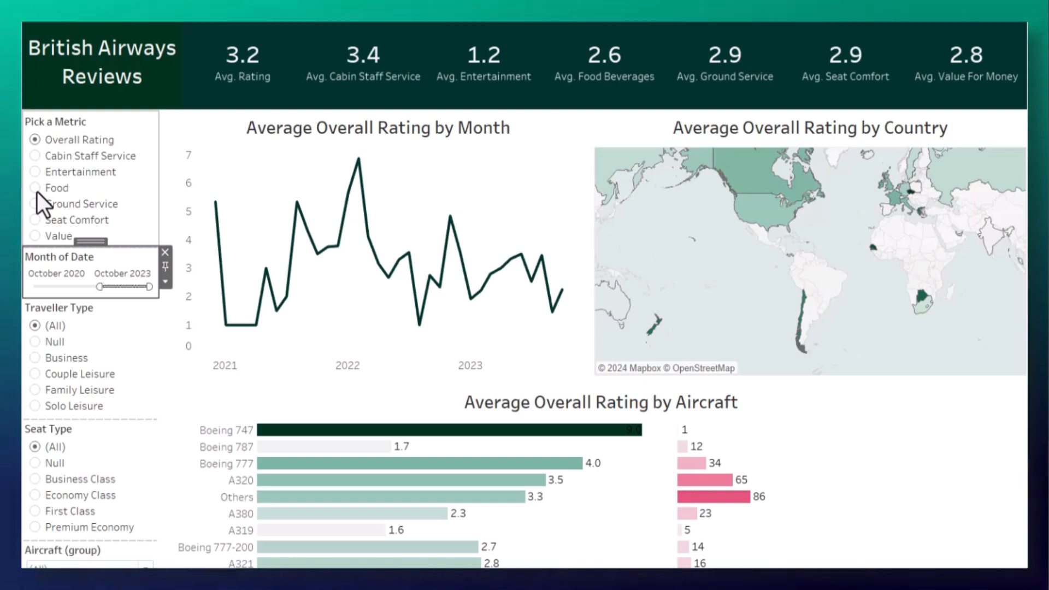
# Step: Switch the metric to Food and examine its average ratings by country and by aircraft
pyautogui.click(36, 190)
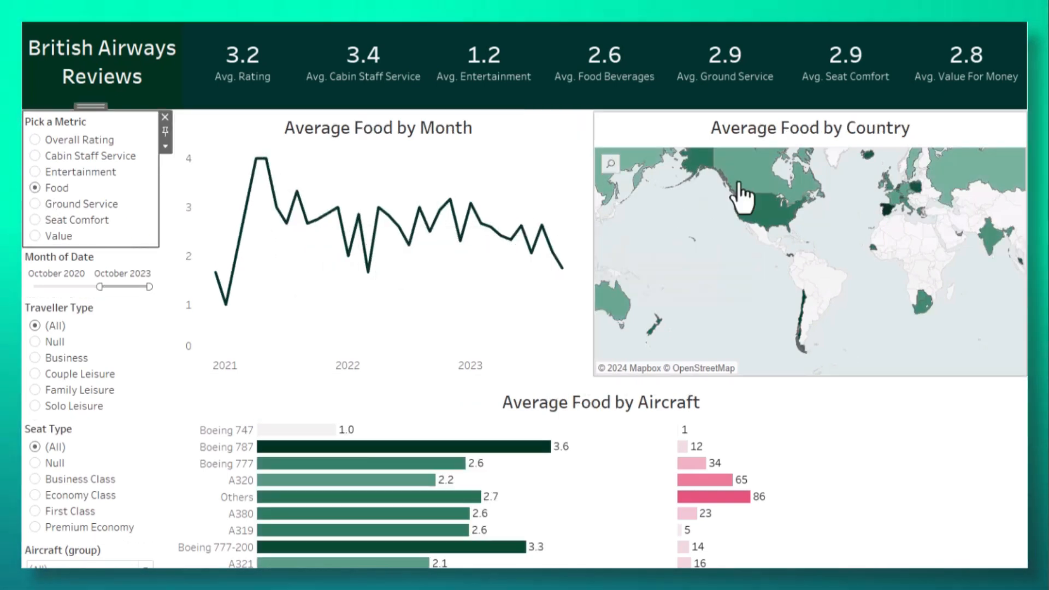
pyautogui.moveTo(760, 204)
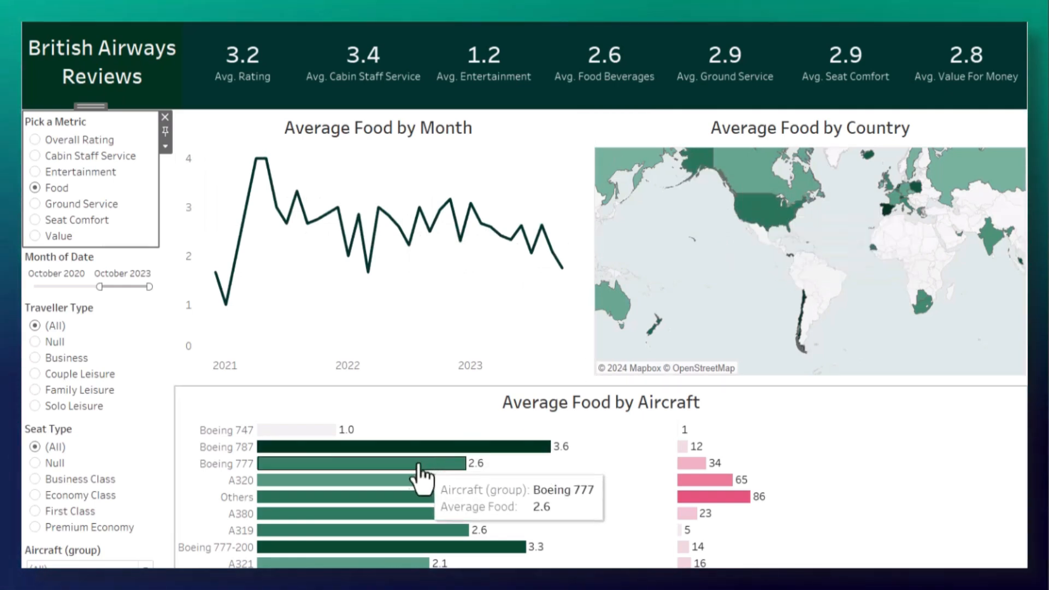
pyautogui.moveTo(369, 459)
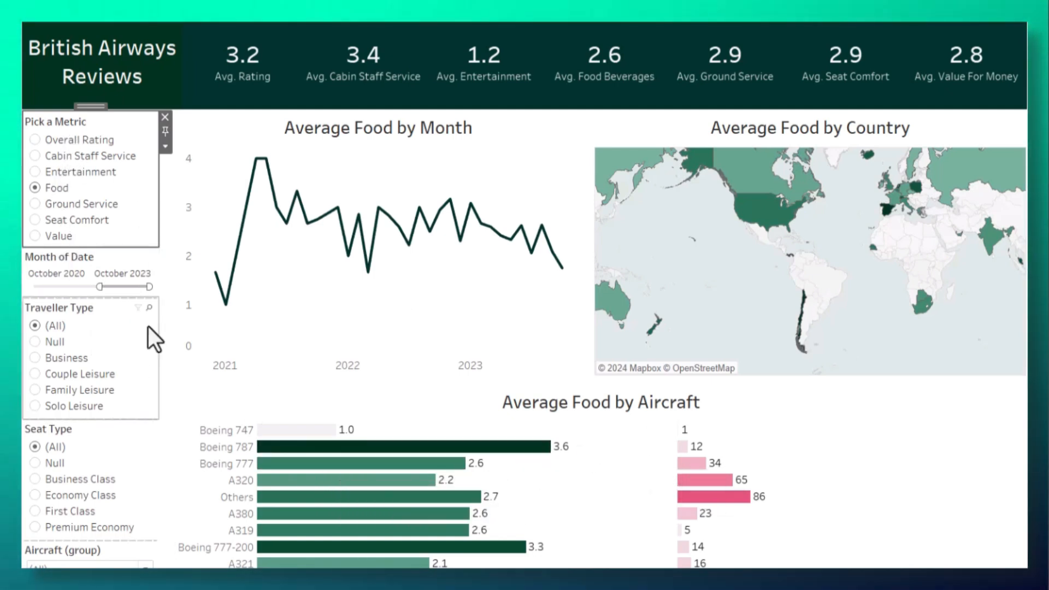
# Step: Restore the date range to March 2016 through October 2023 and set the metric back to Overall Rating
pyautogui.moveTo(101, 289); pyautogui.dragTo(34, 293)
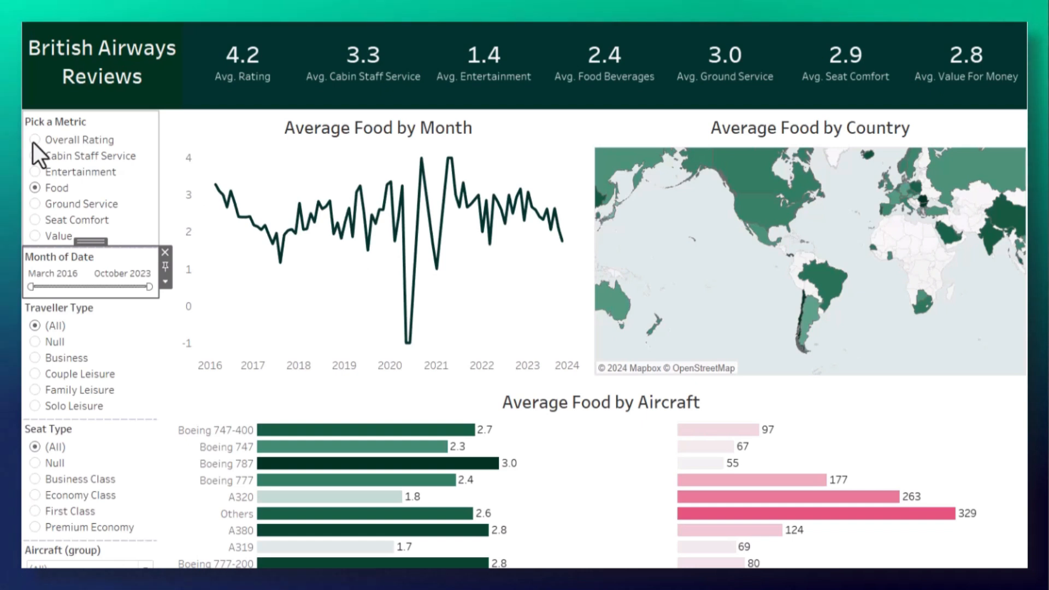
pyautogui.click(33, 140)
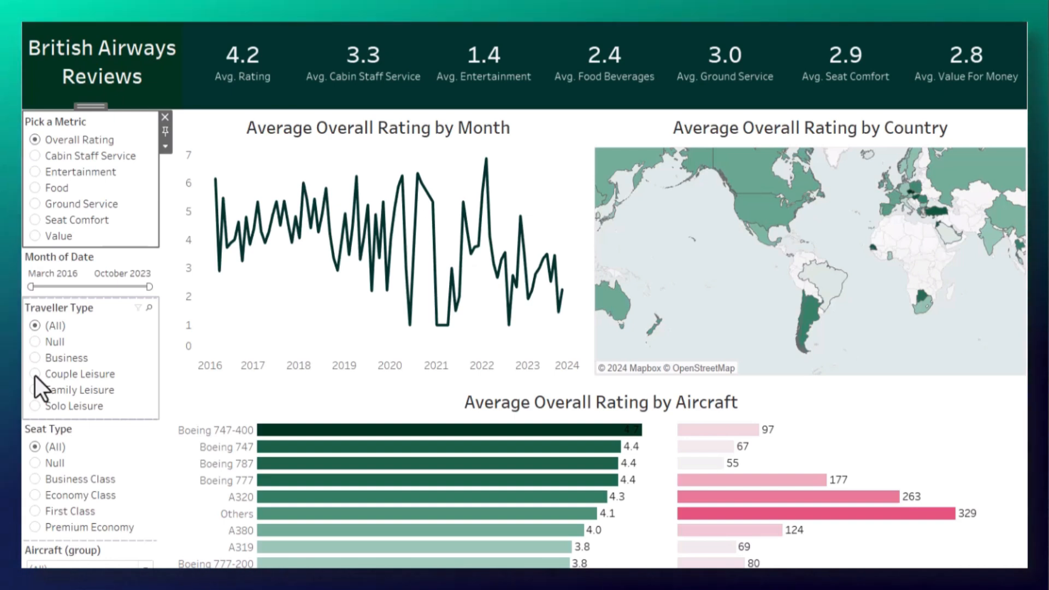
# Step: Filter the dashboard to Couple Leisure travellers, inspect the country and monthly ratings, and restore all traveller types
pyautogui.click(35, 375)
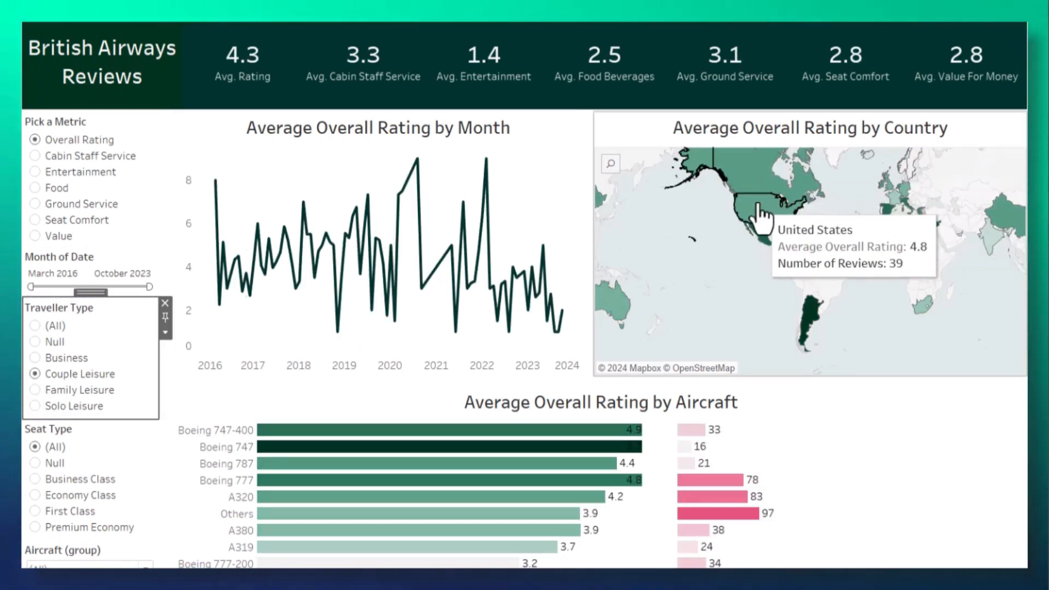
pyautogui.moveTo(419, 164)
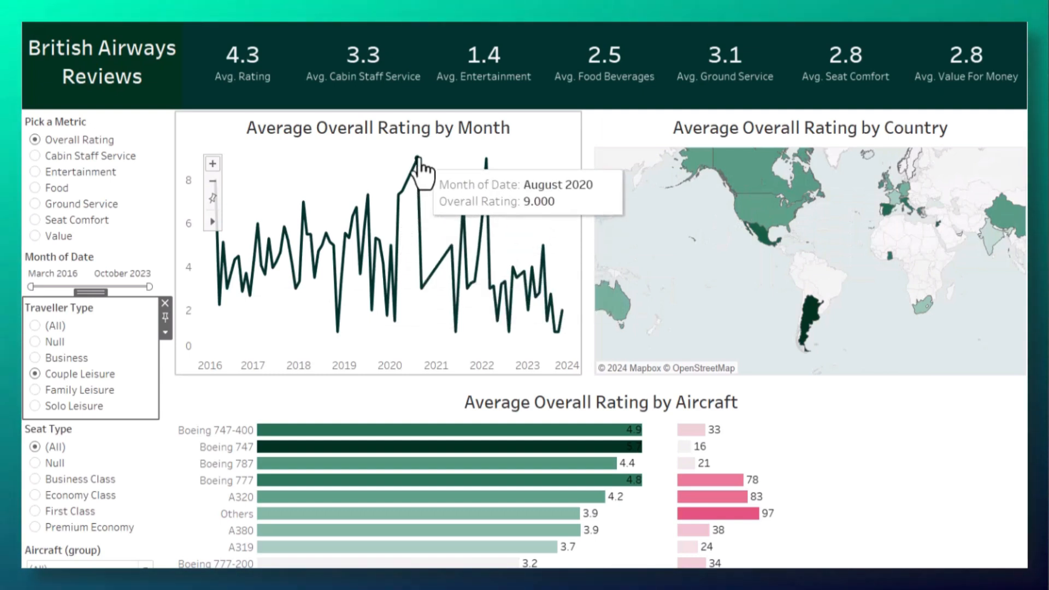
pyautogui.click(34, 326)
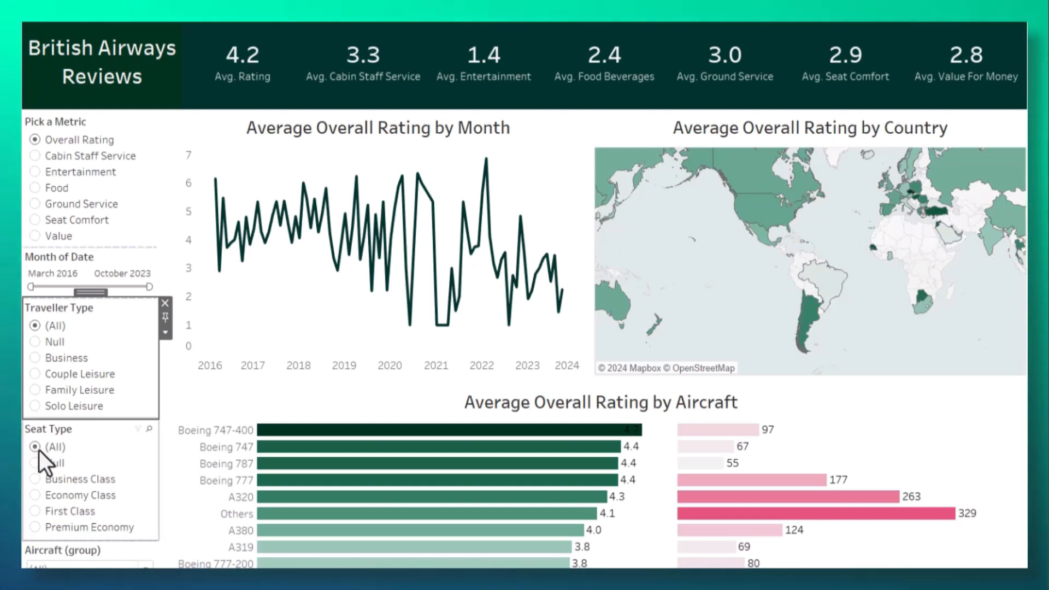
# Step: Filter the dashboard to the Boeing 747-400 aircraft group, inspect its ratings, and restore all aircraft
pyautogui.scroll(-3, 34, 464)
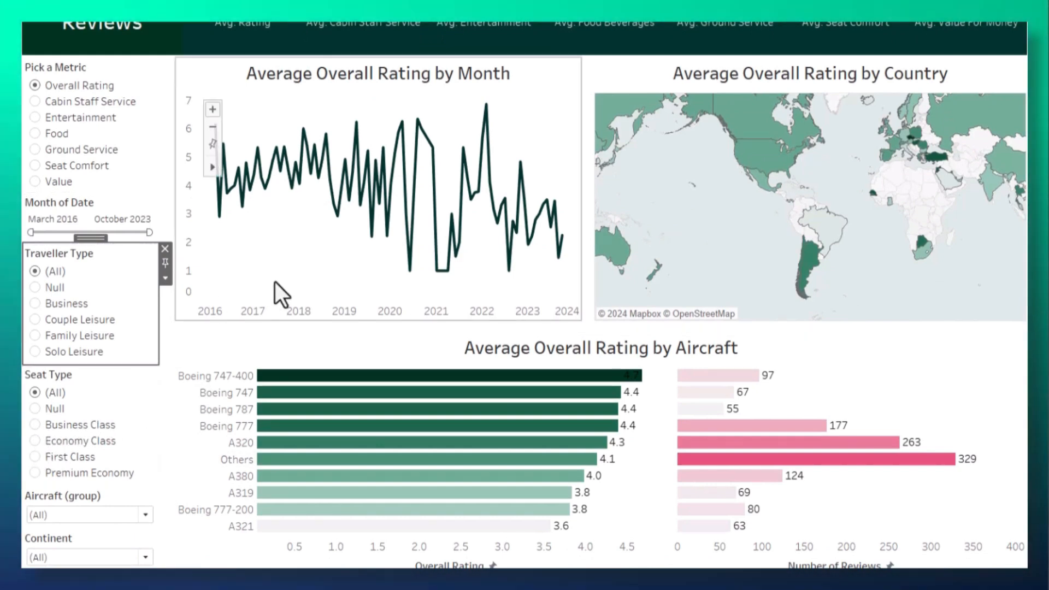
pyautogui.scroll(-1, 86, 487)
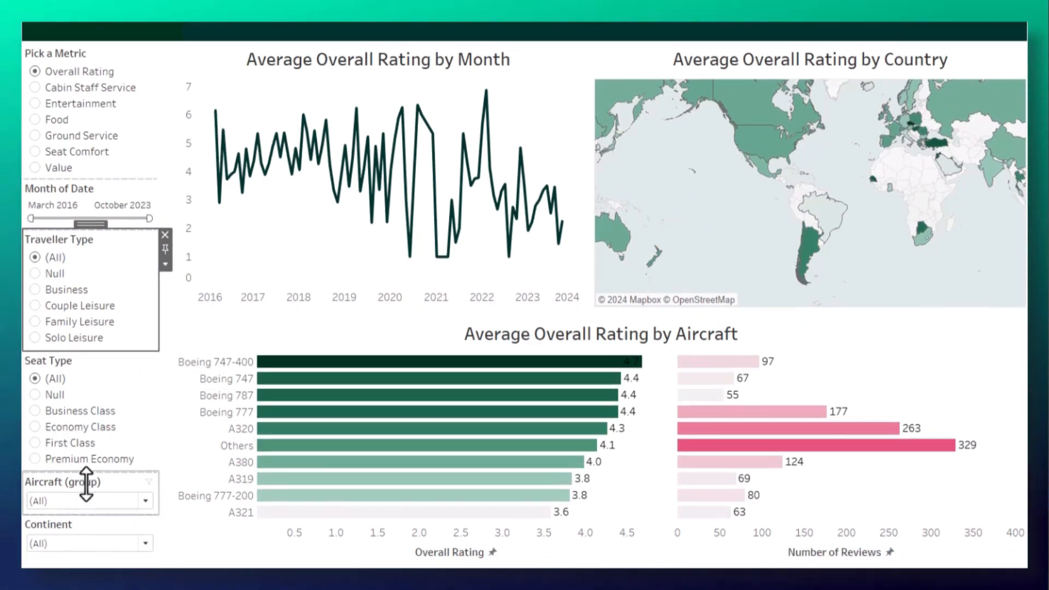
pyautogui.scroll(-1, 97, 505)
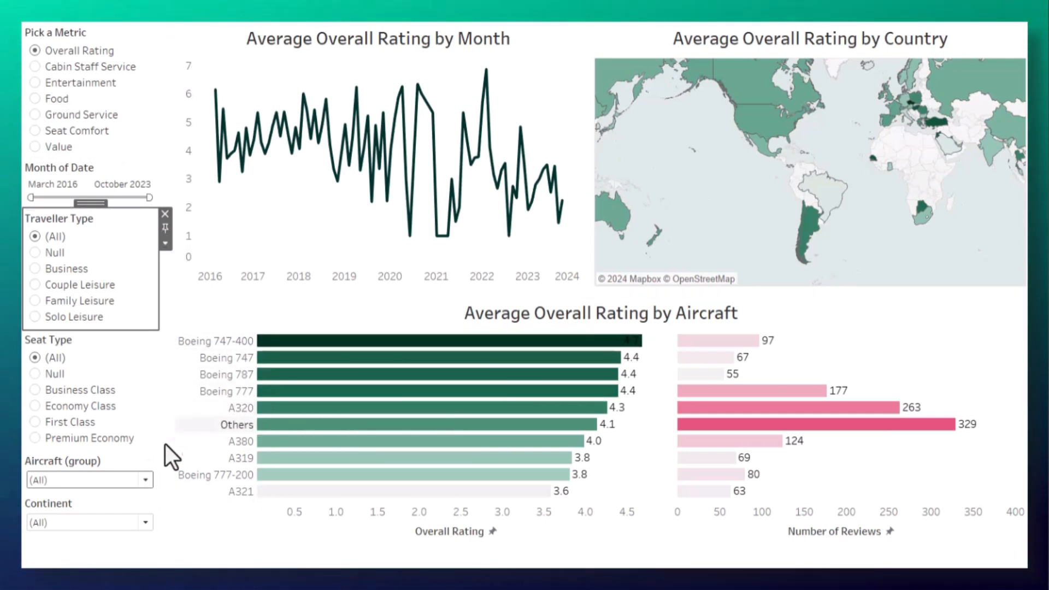
pyautogui.click(145, 480)
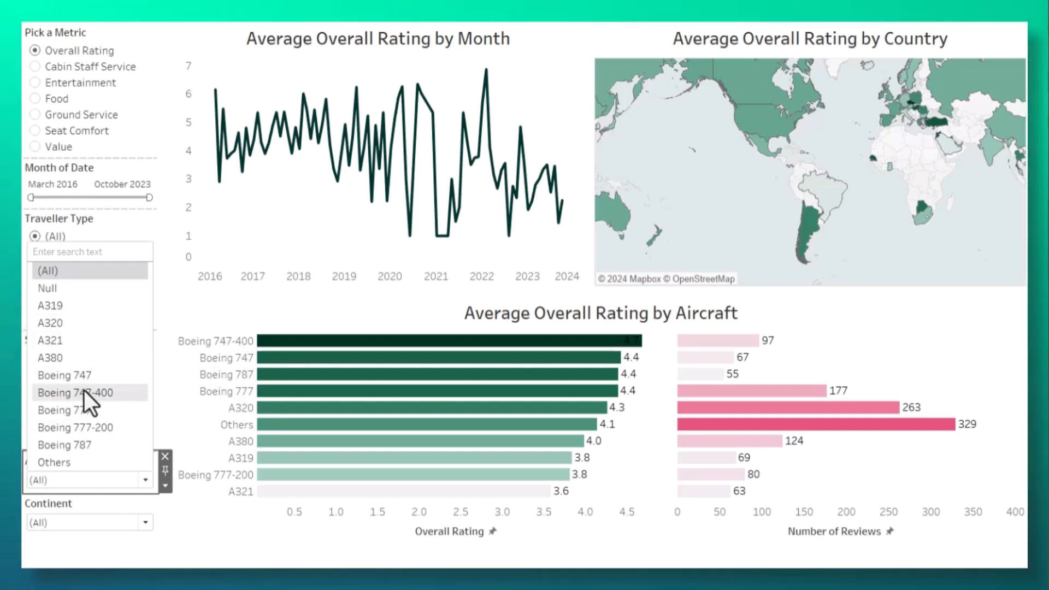
pyautogui.click(84, 392)
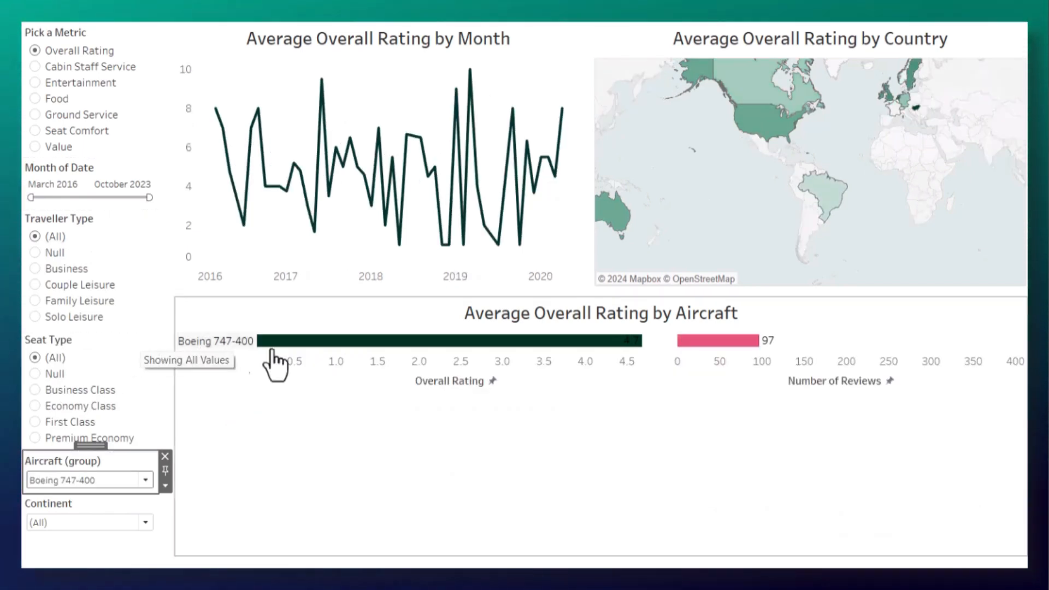
pyautogui.moveTo(304, 356)
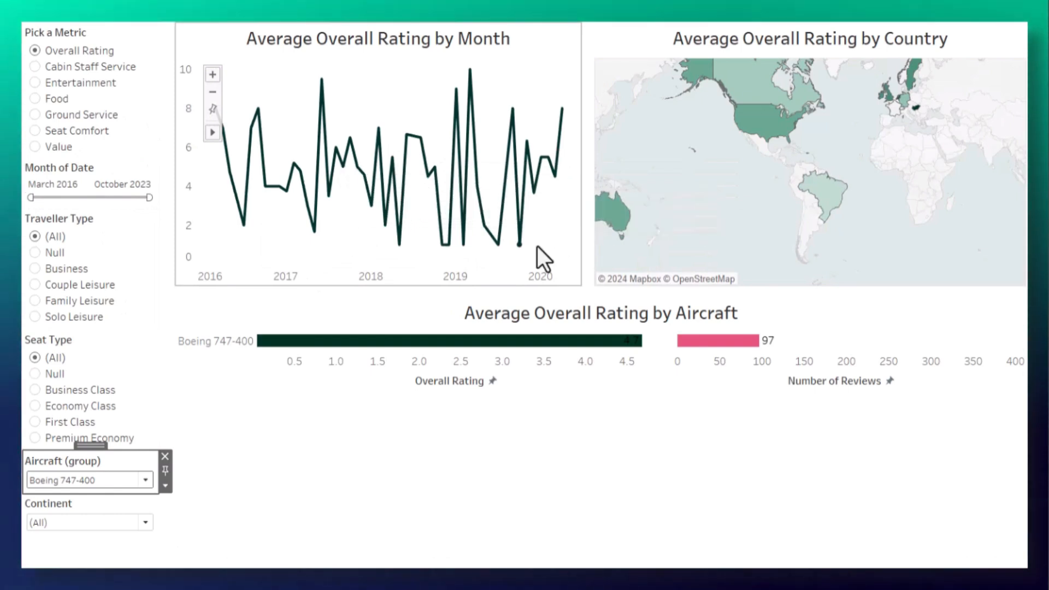
pyautogui.click(144, 480)
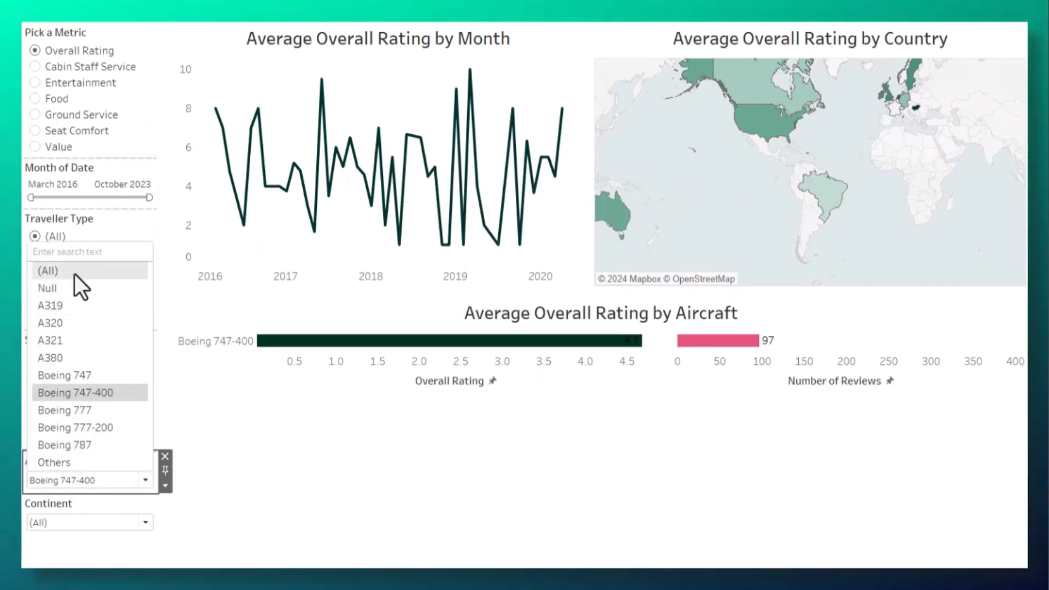
pyautogui.press('Escape')
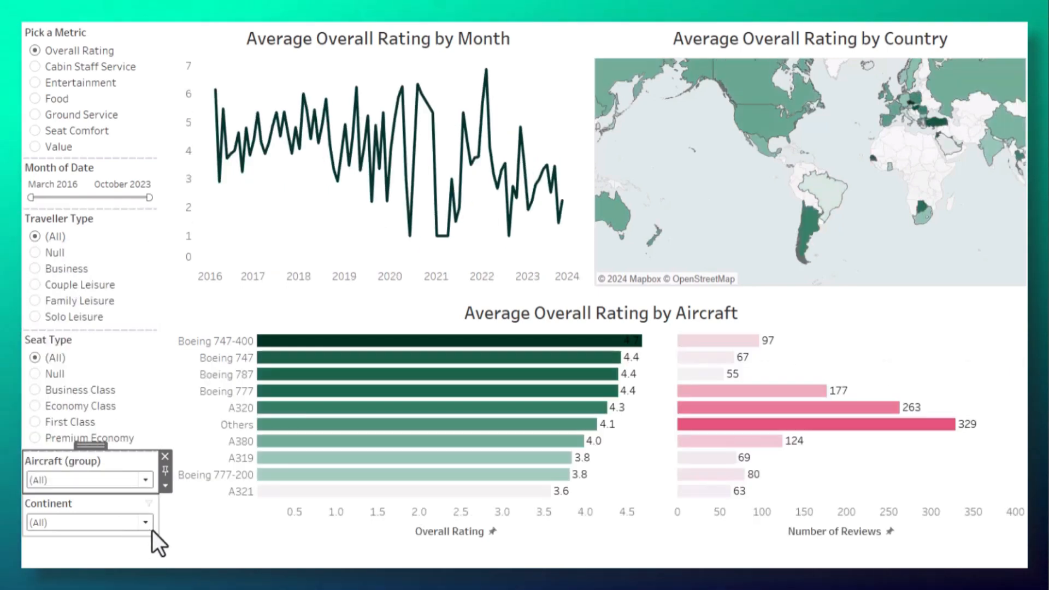
# Step: Filter the dashboard to the Asia continent, inspect the ratings of its countries on the map, and restore all continents
pyautogui.click(148, 525)
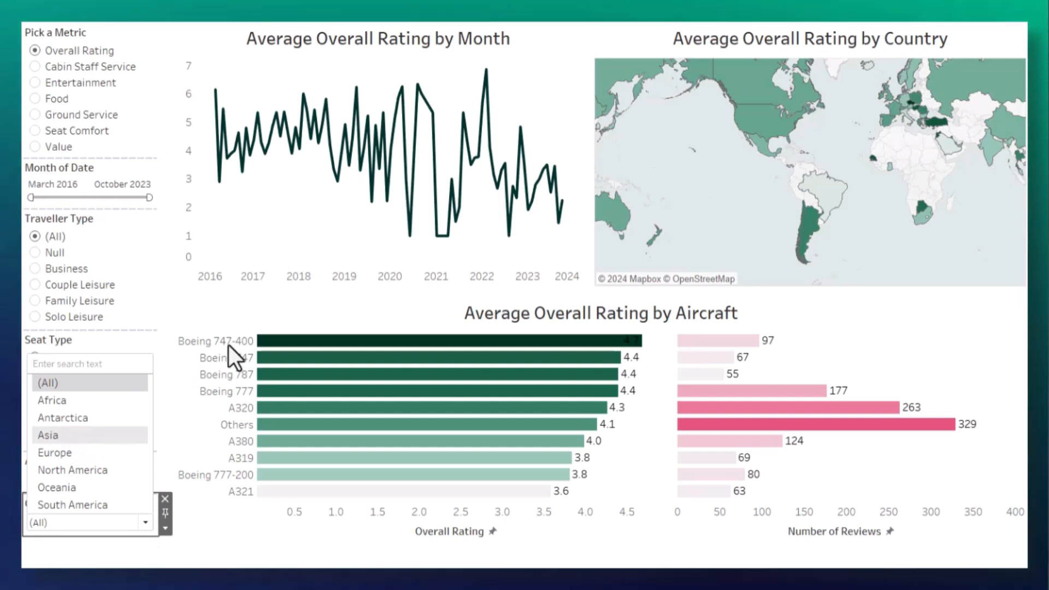
pyautogui.press('Return')
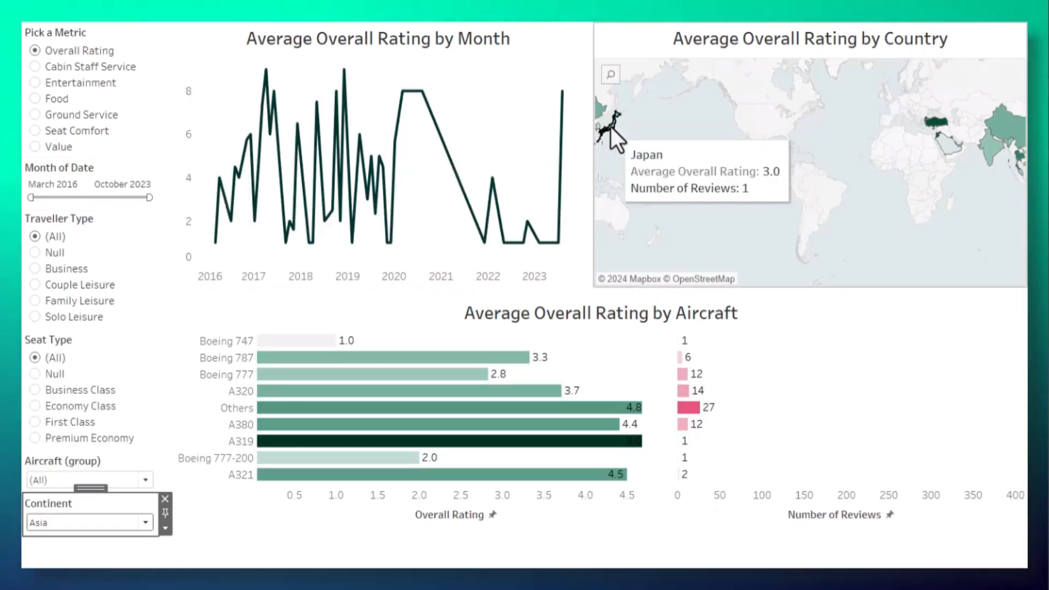
pyautogui.moveTo(937, 133)
pyautogui.moveTo(971, 154)
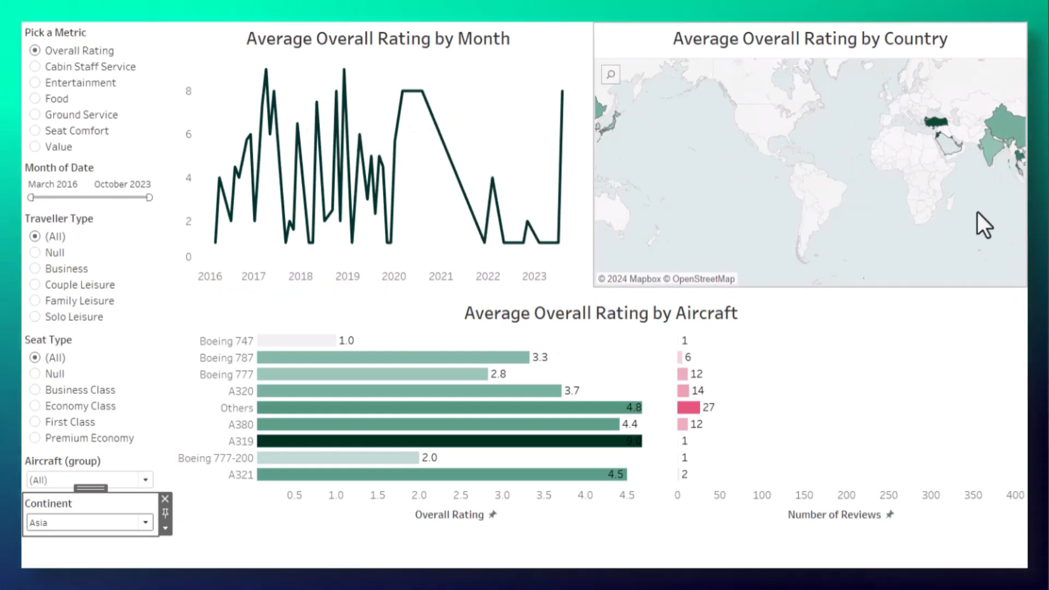
pyautogui.click(144, 526)
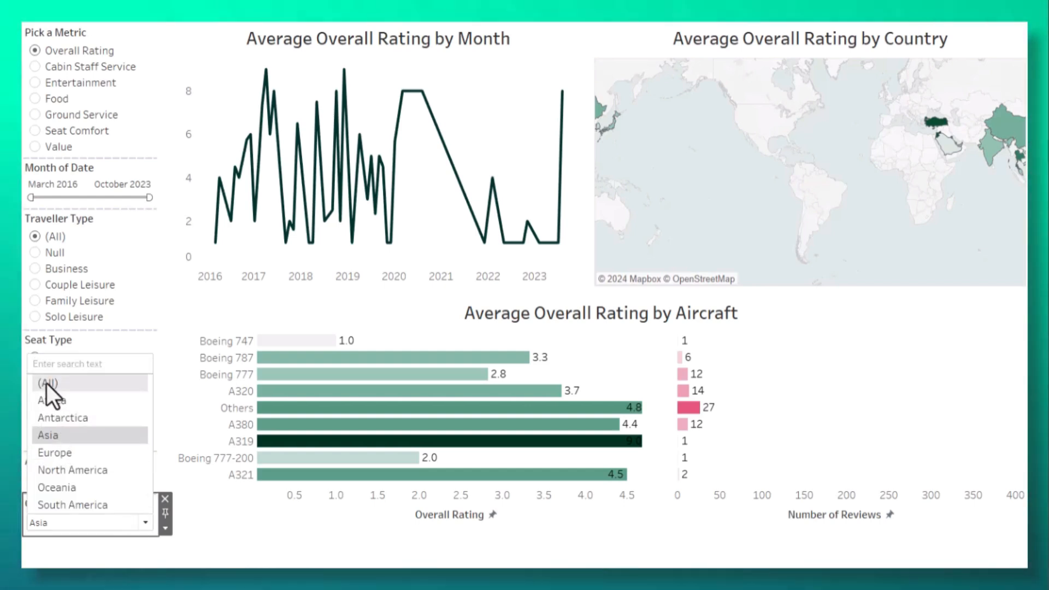
pyautogui.click(47, 383)
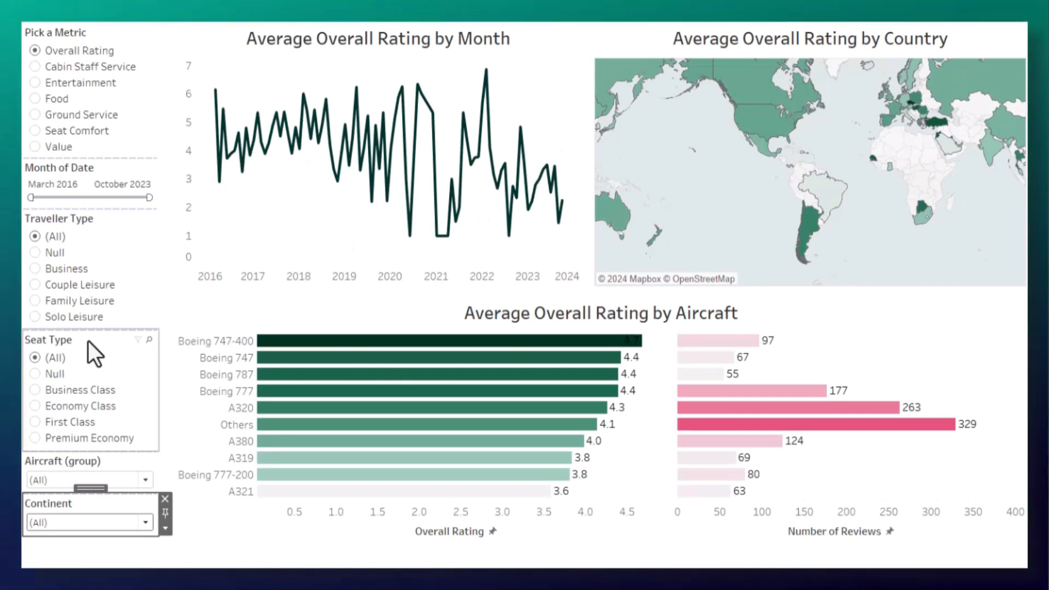
pyautogui.scroll(2, 291, 293)
pyautogui.scroll(3, 290, 293)
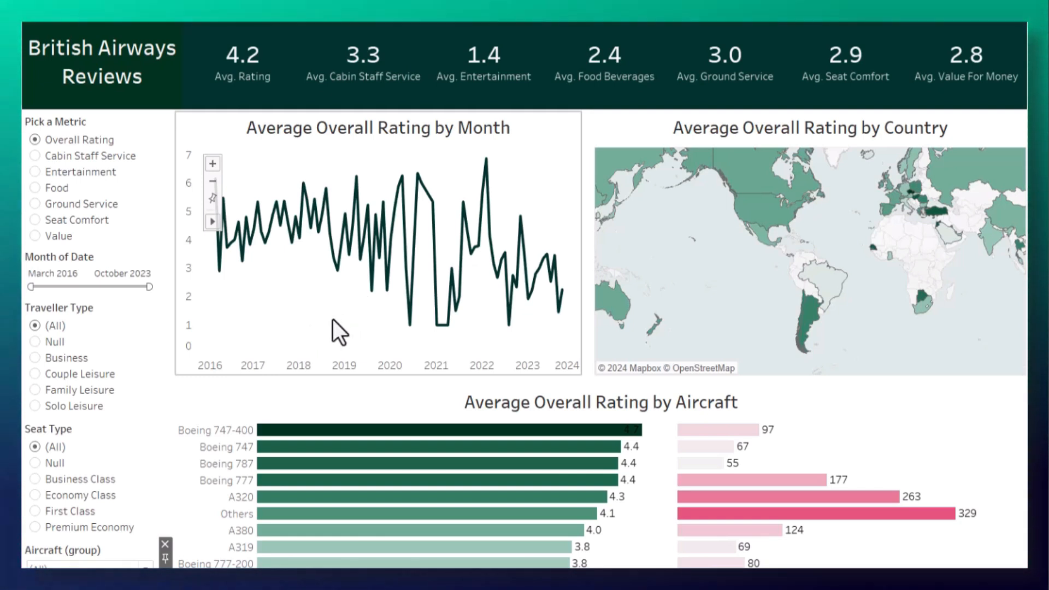
pyautogui.moveTo(600, 310)
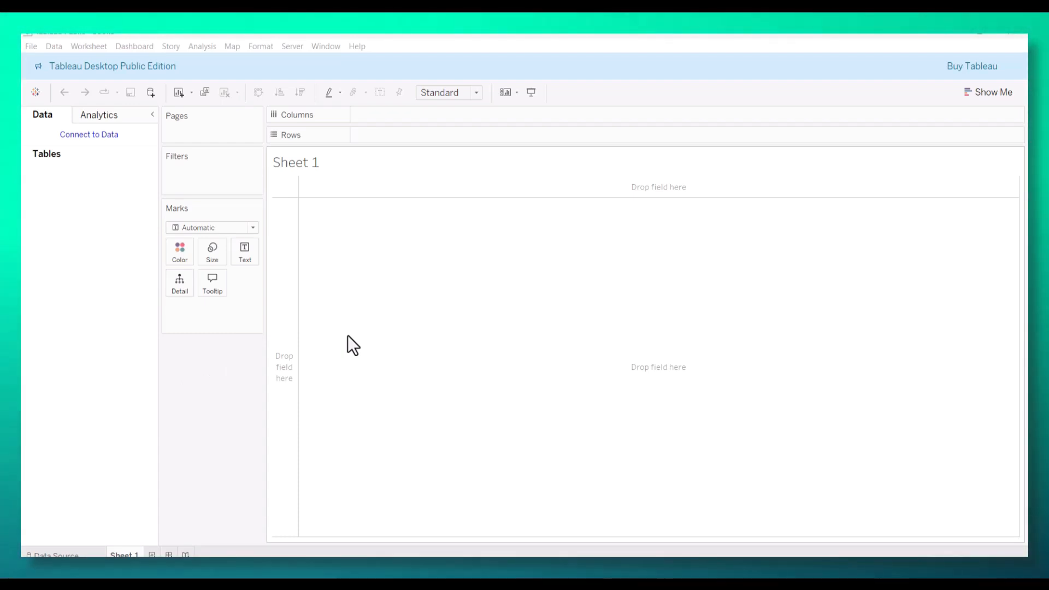
# Step: Open the ba_reviews text file as a data source and add its ba_reviews.csv table to the data model
pyautogui.click(31, 46)
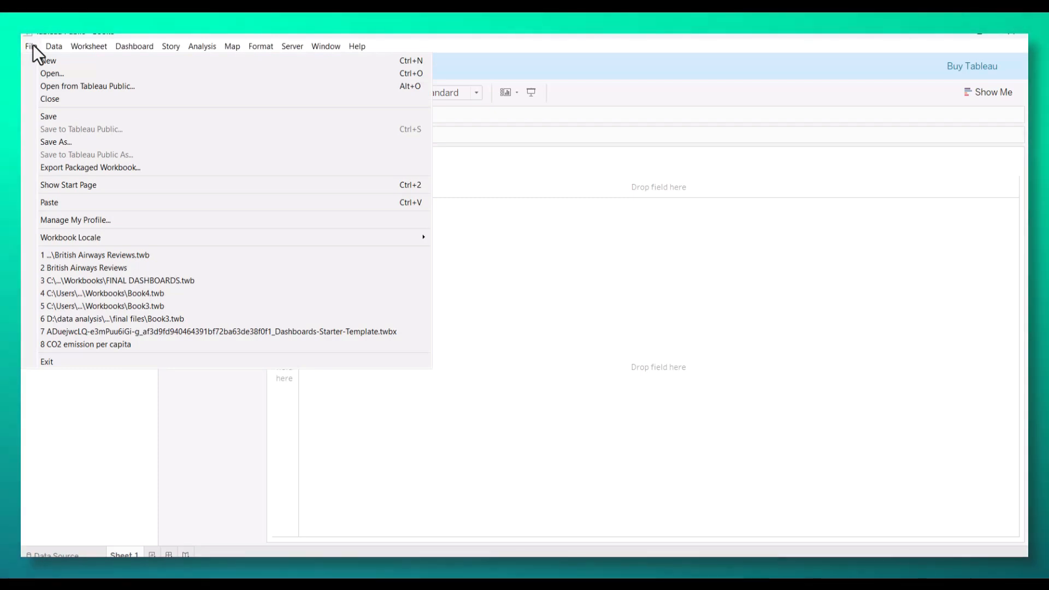
pyautogui.click(66, 76)
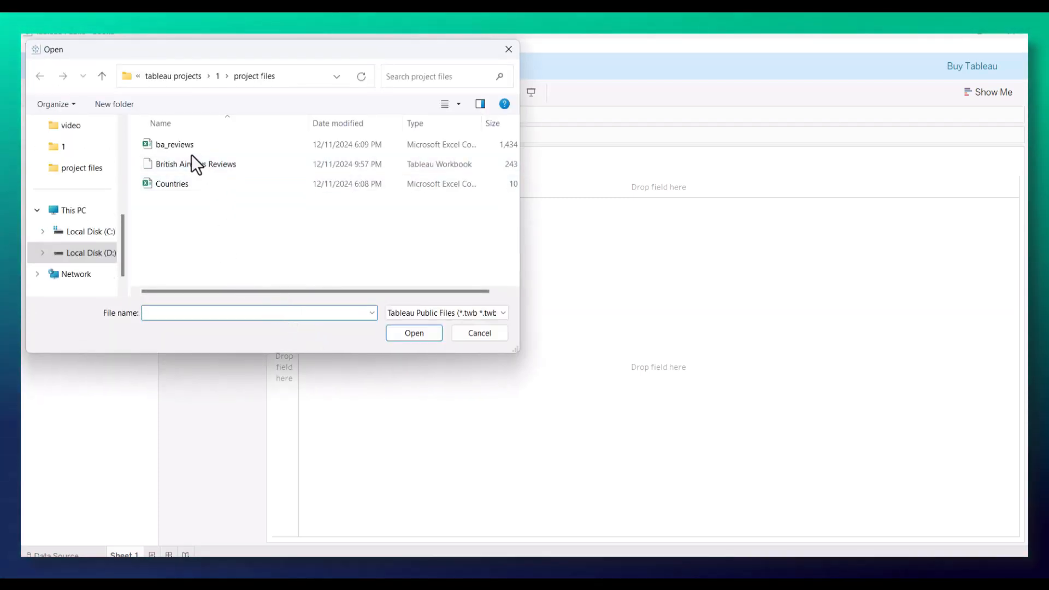
pyautogui.click(176, 143)
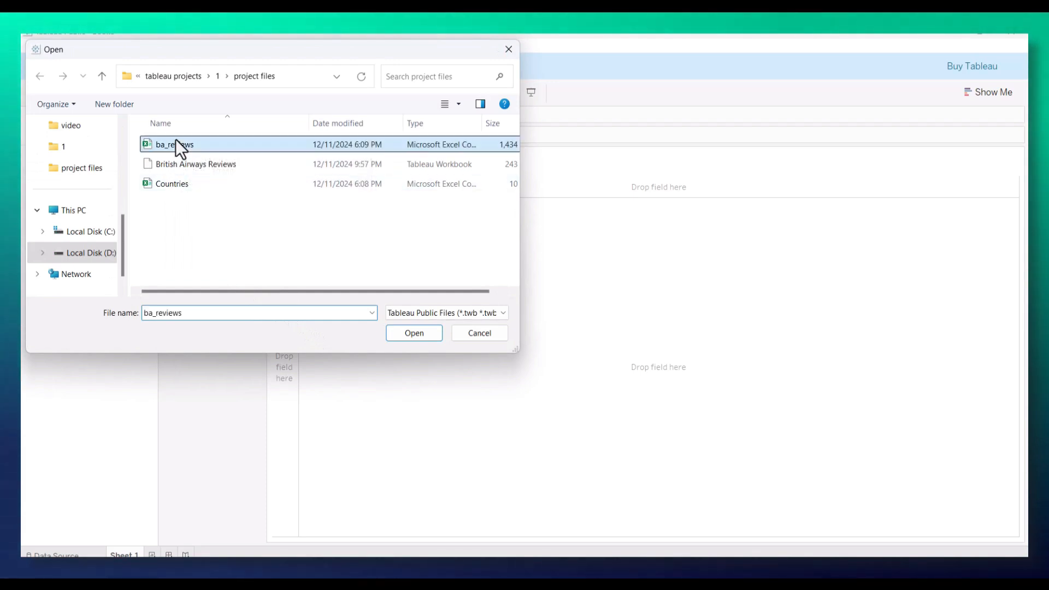
pyautogui.click(402, 339)
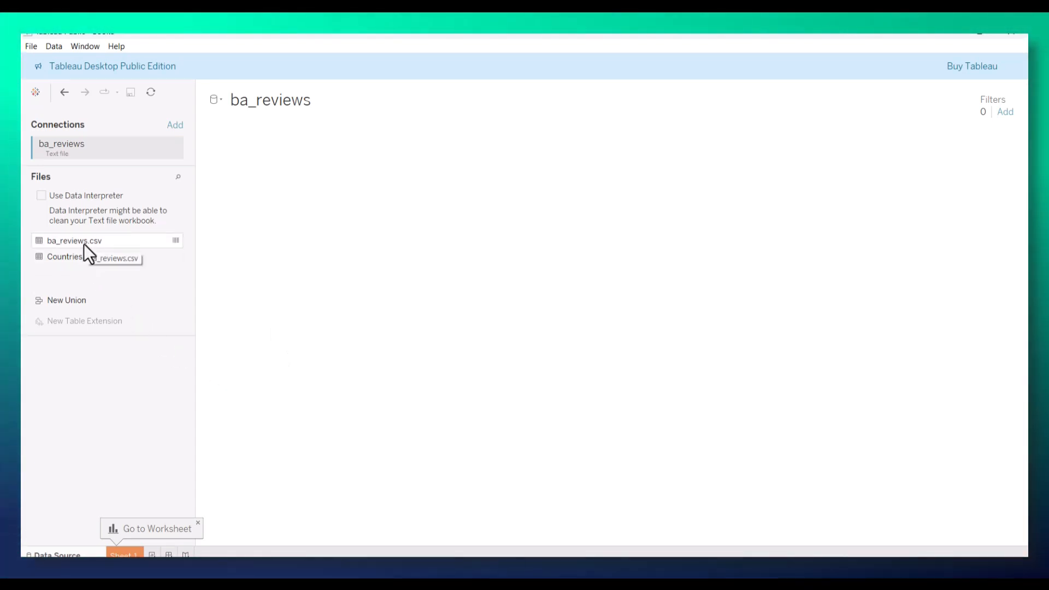
pyautogui.click(83, 244)
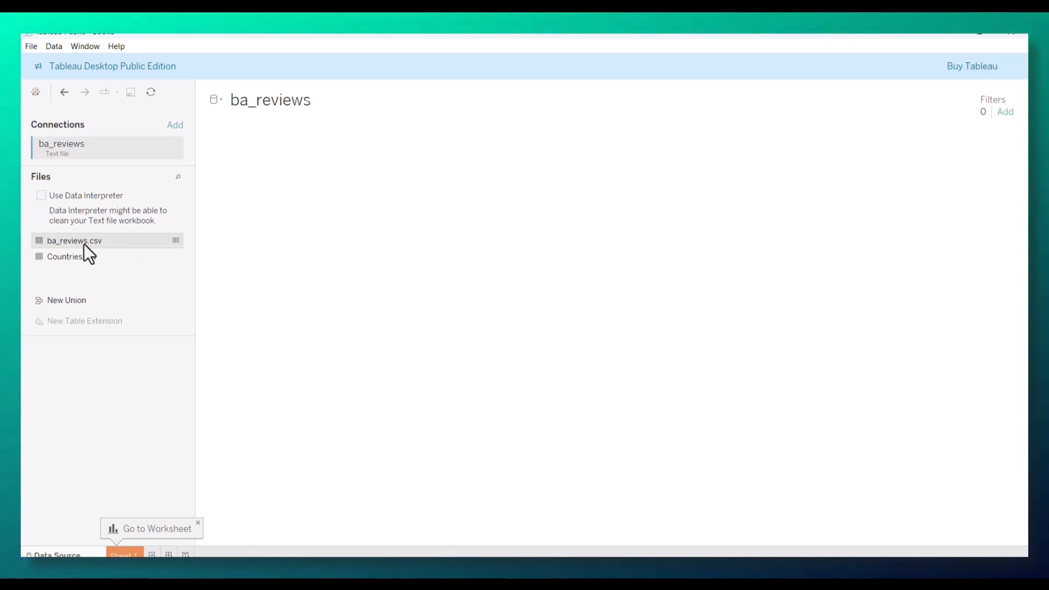
pyautogui.doubleClick(84, 244)
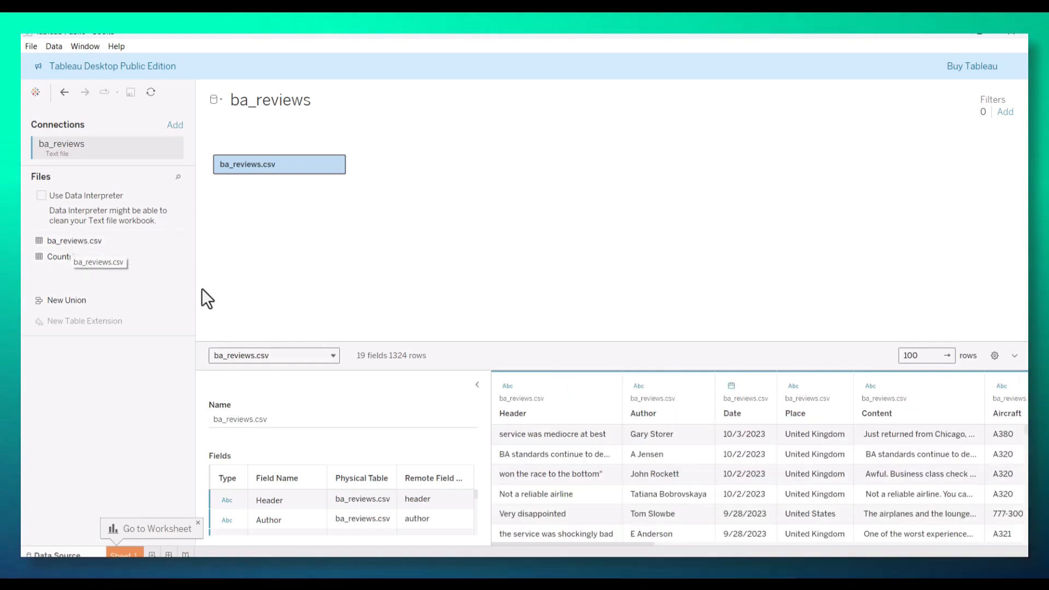
# Step: Look through the ba_reviews.csv columns and relate the table to Countries.csv by matching Place with Country
pyautogui.moveTo(480, 412); pyautogui.dragTo(375, 417)
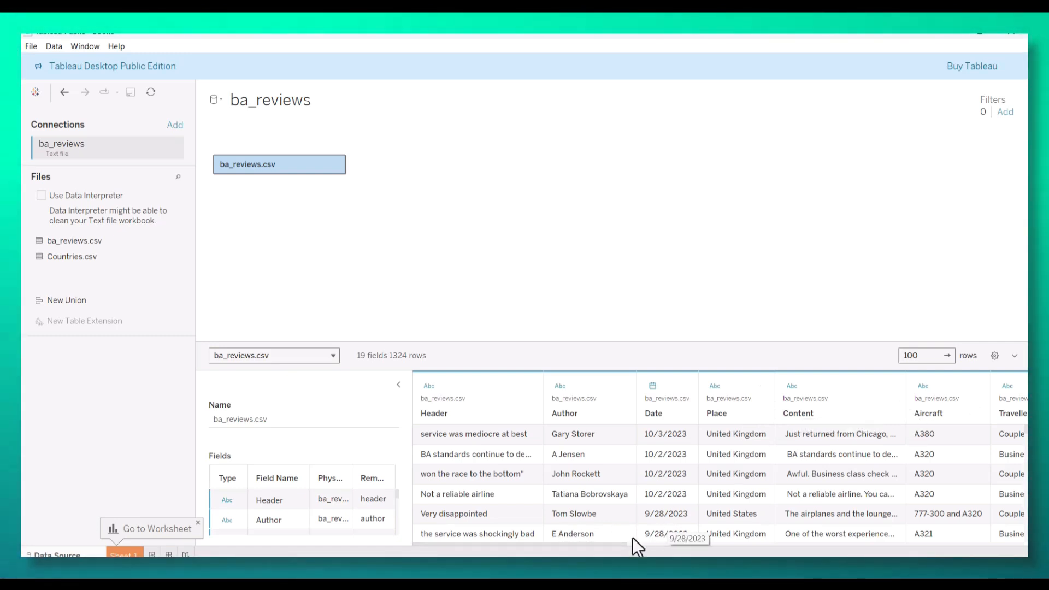
pyautogui.moveTo(625, 545); pyautogui.dragTo(983, 556)
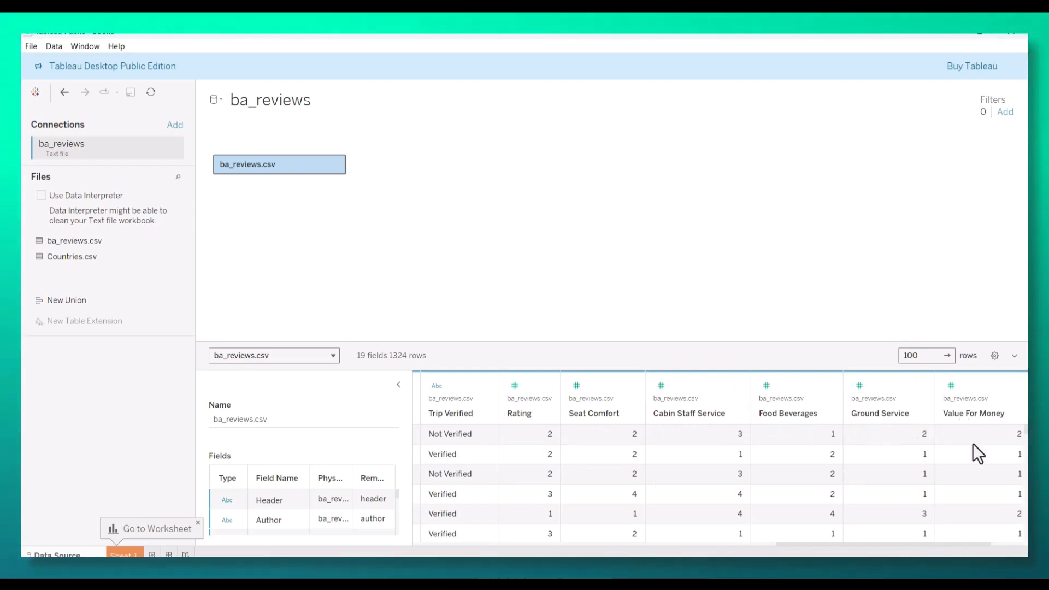
pyautogui.moveTo(942, 545); pyautogui.dragTo(490, 545)
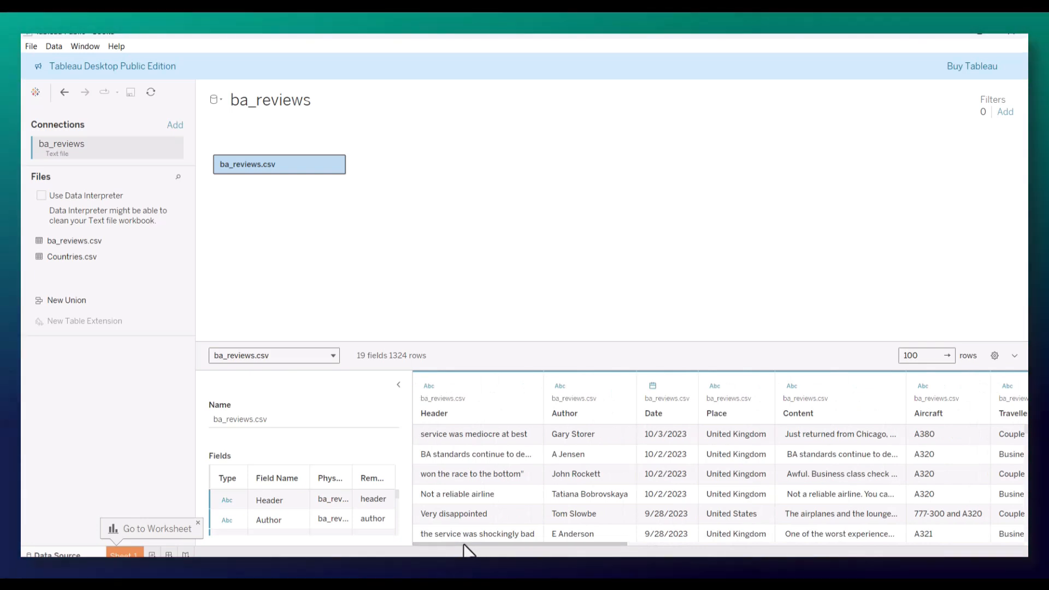
pyautogui.moveTo(61, 258); pyautogui.dragTo(399, 185)
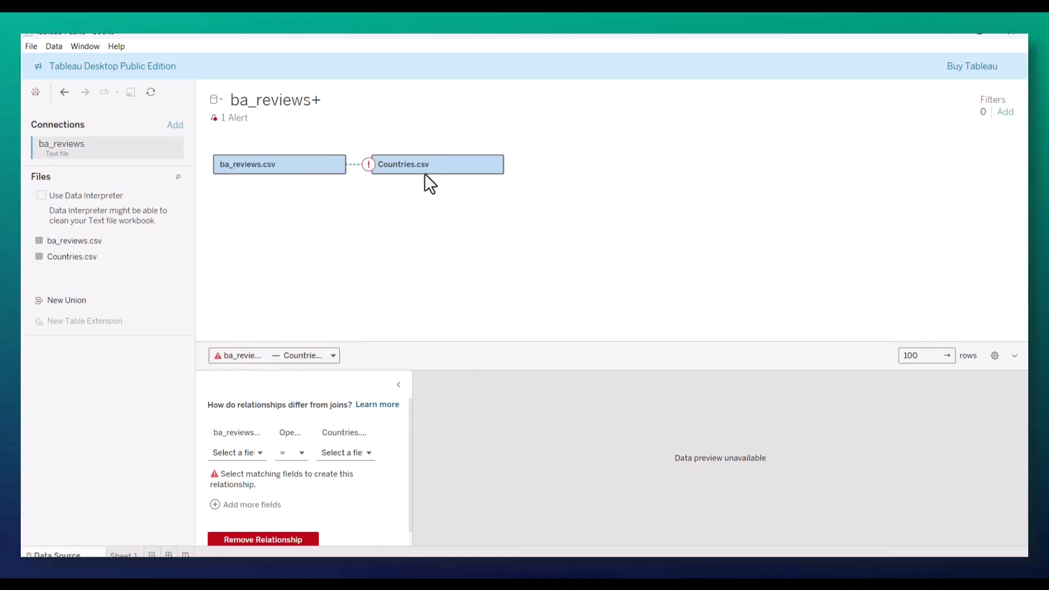
pyautogui.click(258, 455)
pyautogui.scroll(-2, 267, 373)
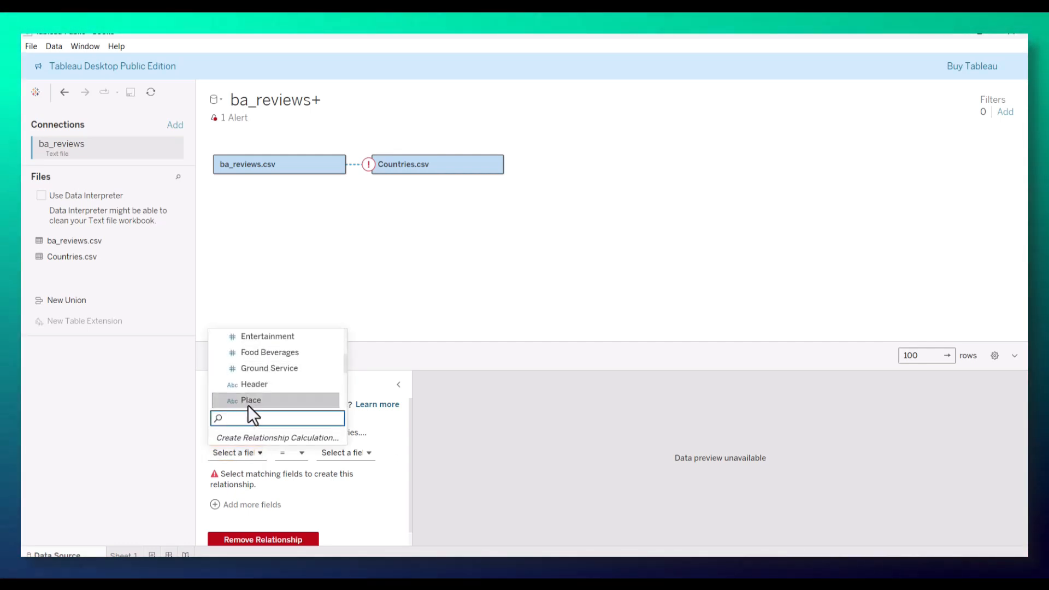
pyautogui.click(248, 404)
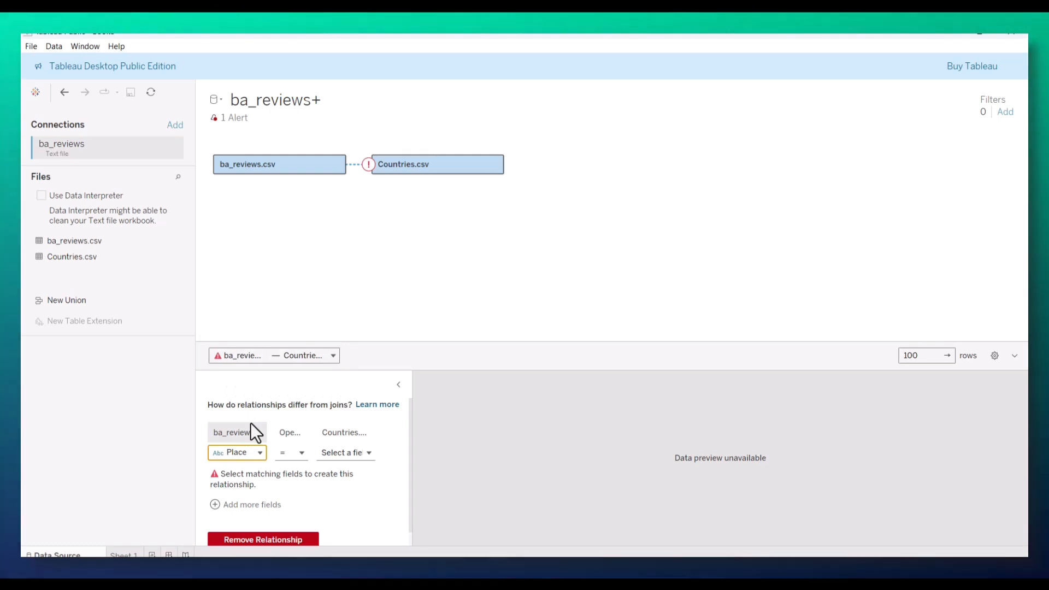
pyautogui.click(362, 453)
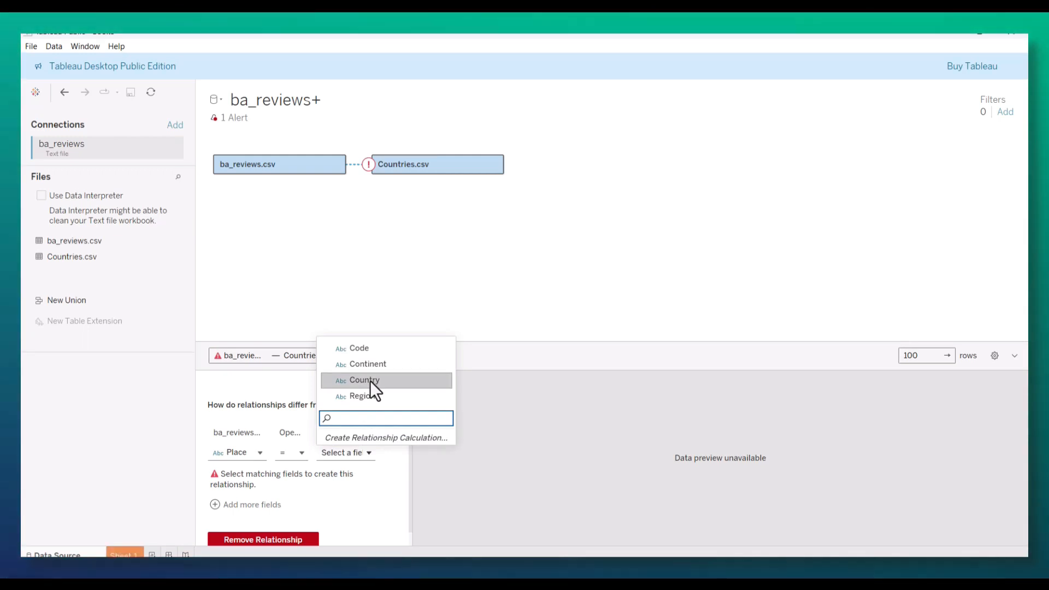
pyautogui.click(369, 380)
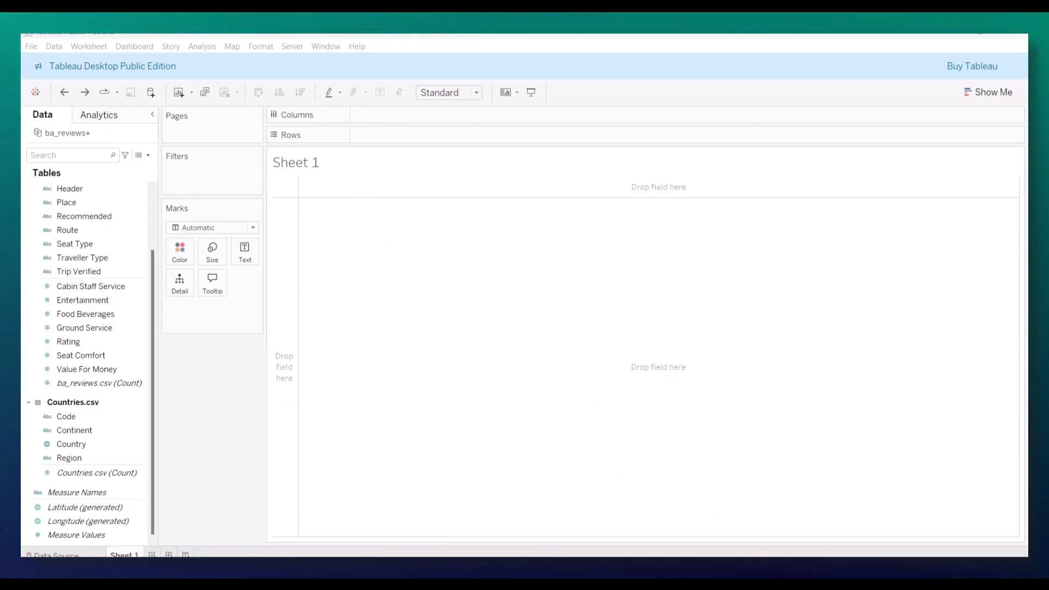
# Step: Give the Place field a country geographic role and plot it as a map on Sheet 1
pyautogui.click(82, 217)
pyautogui.click(79, 203)
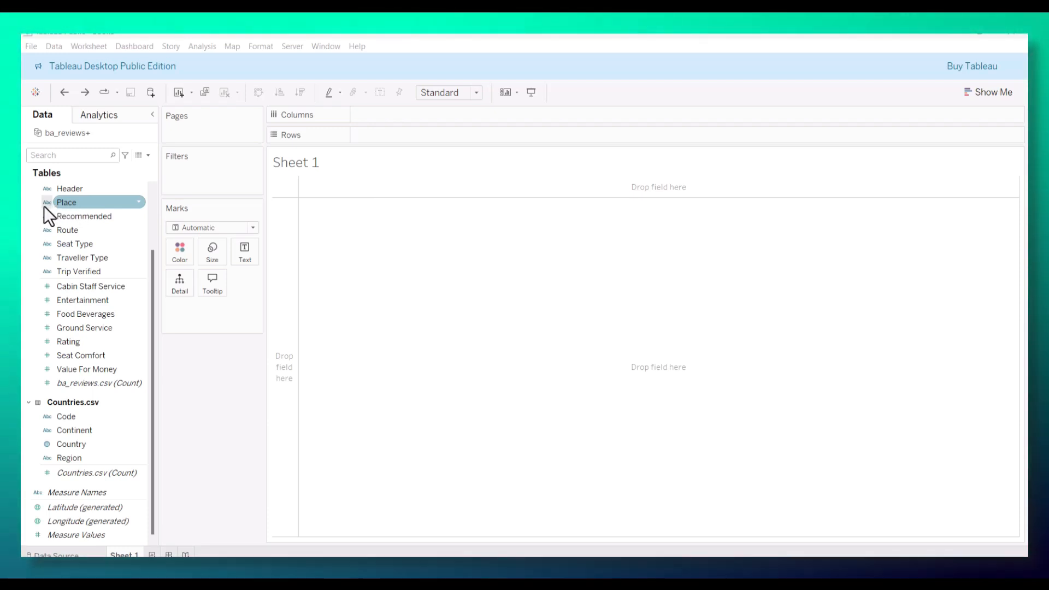
pyautogui.rightClick(71, 205)
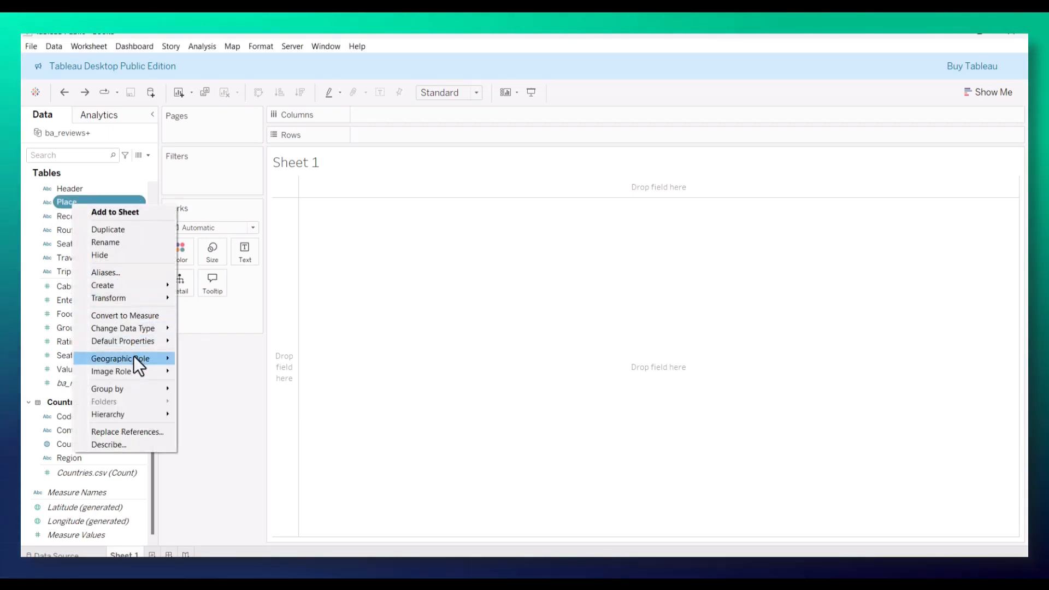
pyautogui.moveTo(133, 355)
pyautogui.click(231, 434)
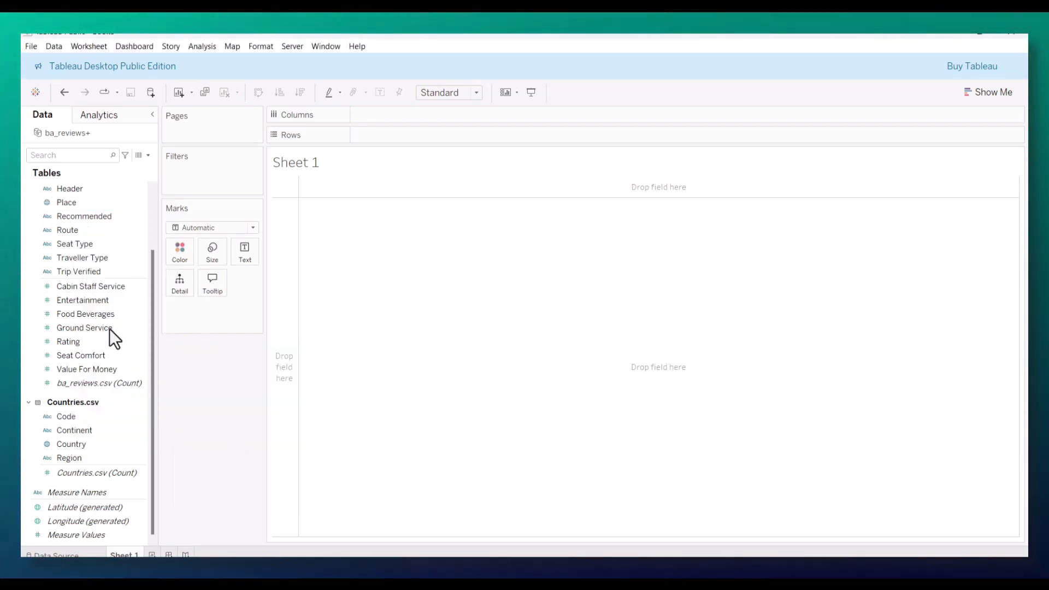
pyautogui.doubleClick(74, 202)
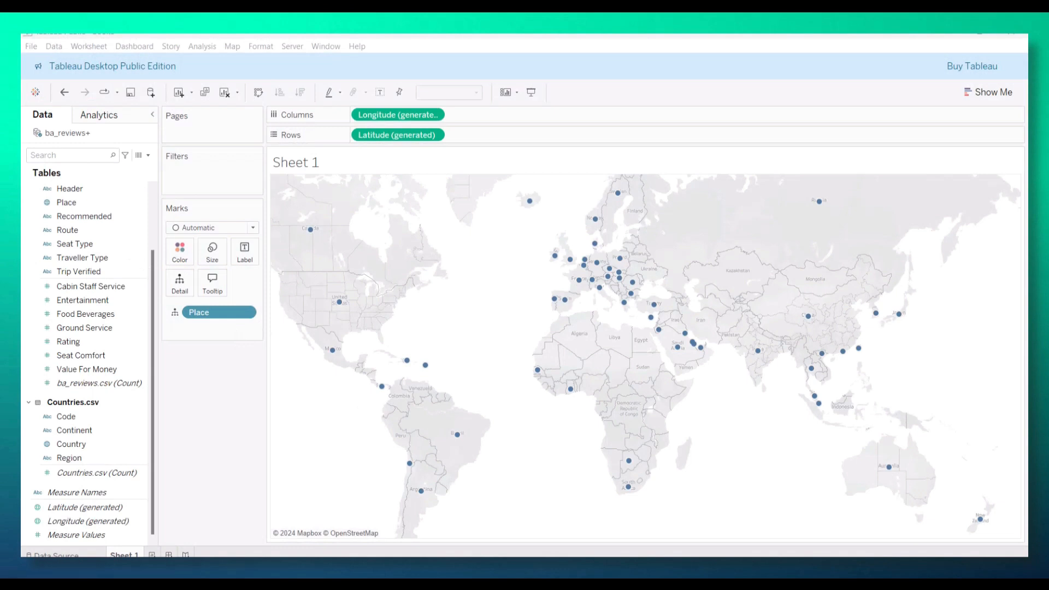
# Step: Check the metric selector in the finished British Airways Reviews dashboard, and start a new parameter named "Pick a Metric"
pyautogui.moveTo(515, 37); pyautogui.dragTo(562, 131)
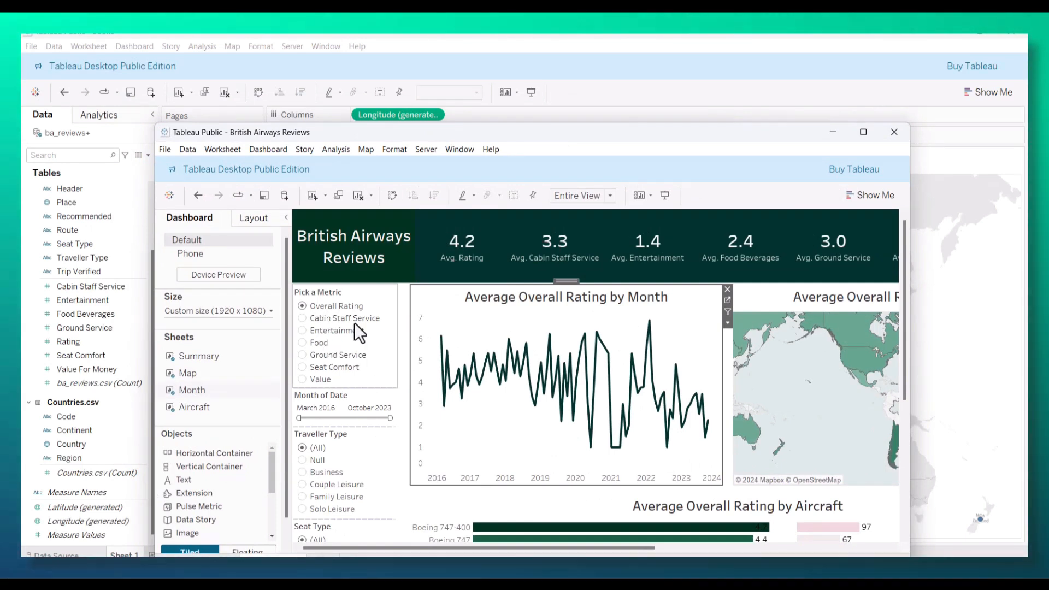
pyautogui.moveTo(470, 135); pyautogui.dragTo(0, 101)
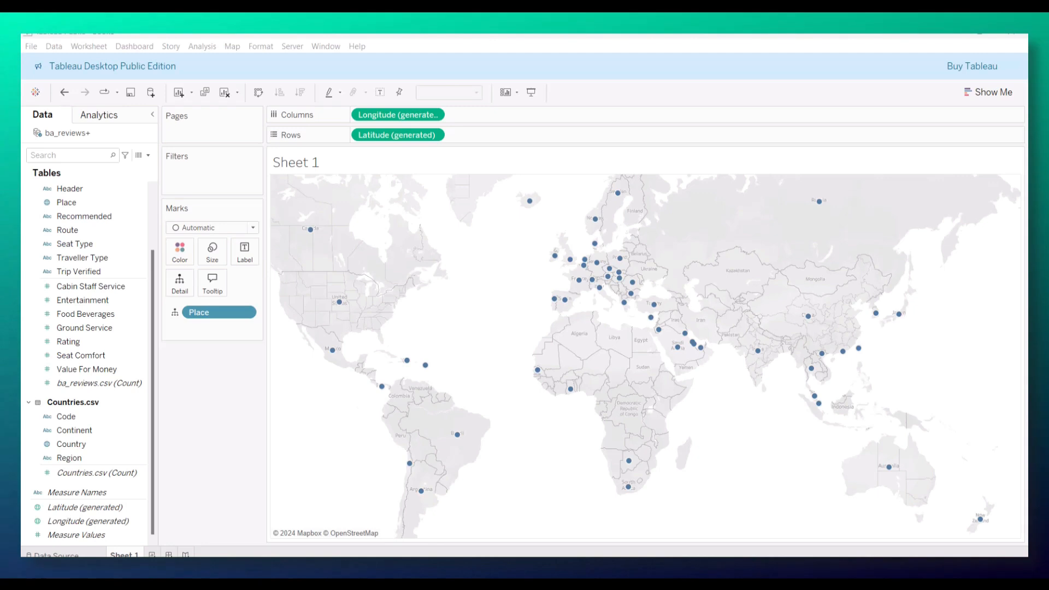
pyautogui.click(145, 157)
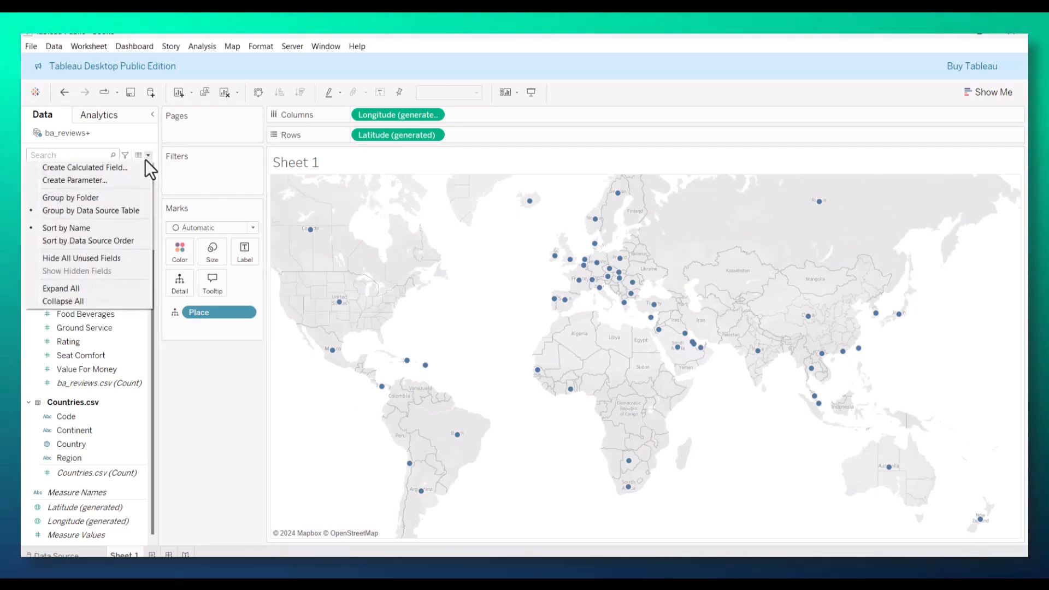
pyautogui.click(103, 182)
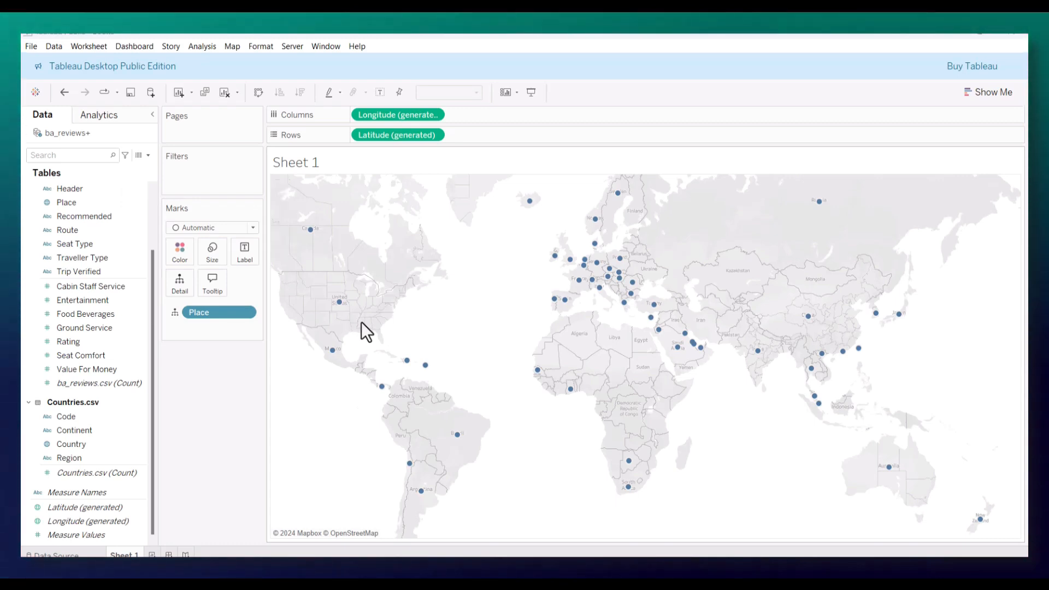
pyautogui.moveTo(411, 182); pyautogui.dragTo(327, 179)
pyautogui.write('Pick a Pa')
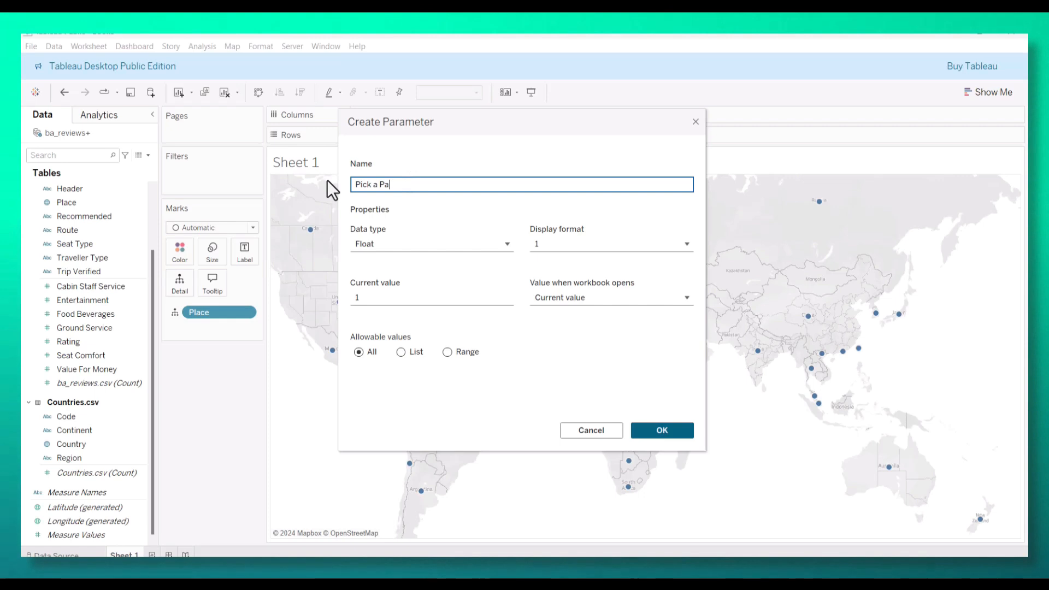
pyautogui.press('BackSpace')
pyautogui.press('BackSpace')
pyautogui.write('Metric')
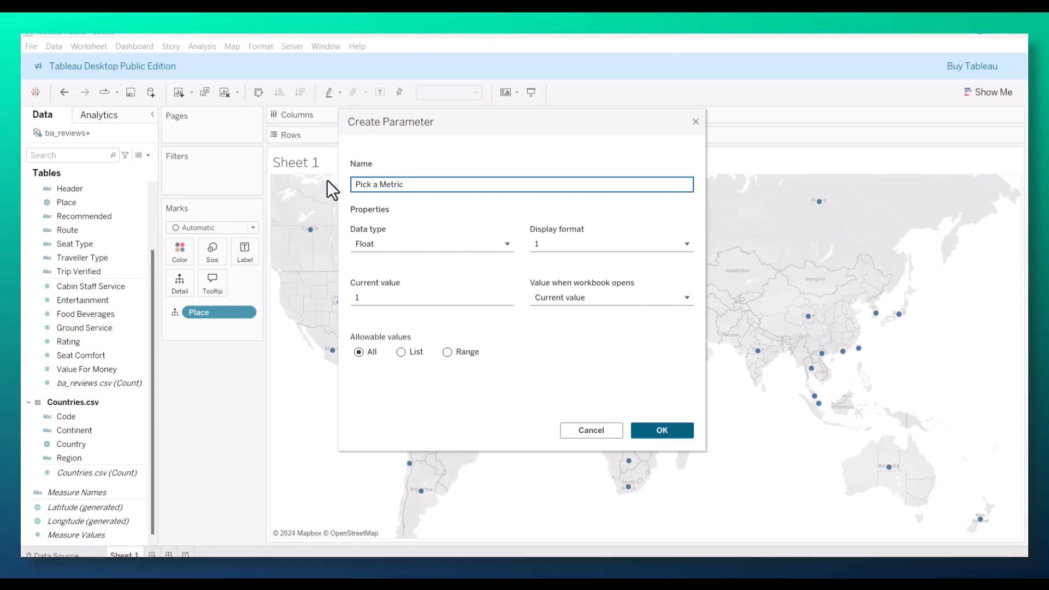
# Step: Set the parameter's data type to String and restrict its allowable values to a list
pyautogui.click(437, 244)
pyautogui.click(382, 295)
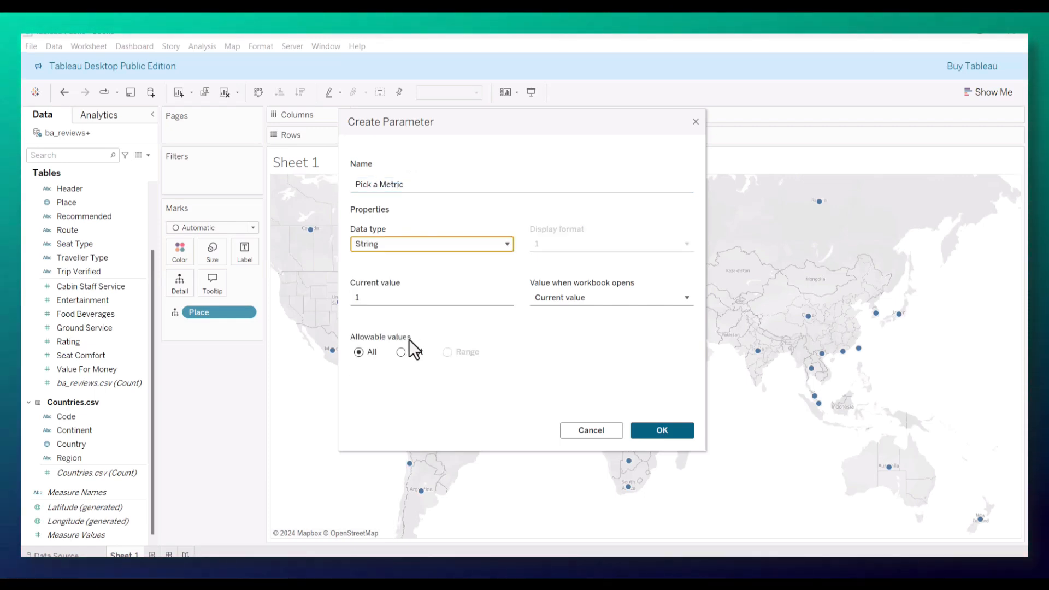
pyautogui.click(401, 352)
# Step: Enter Overall Rating and Cabin Staff Service as the first two values in the parameter's list
pyautogui.click(388, 395)
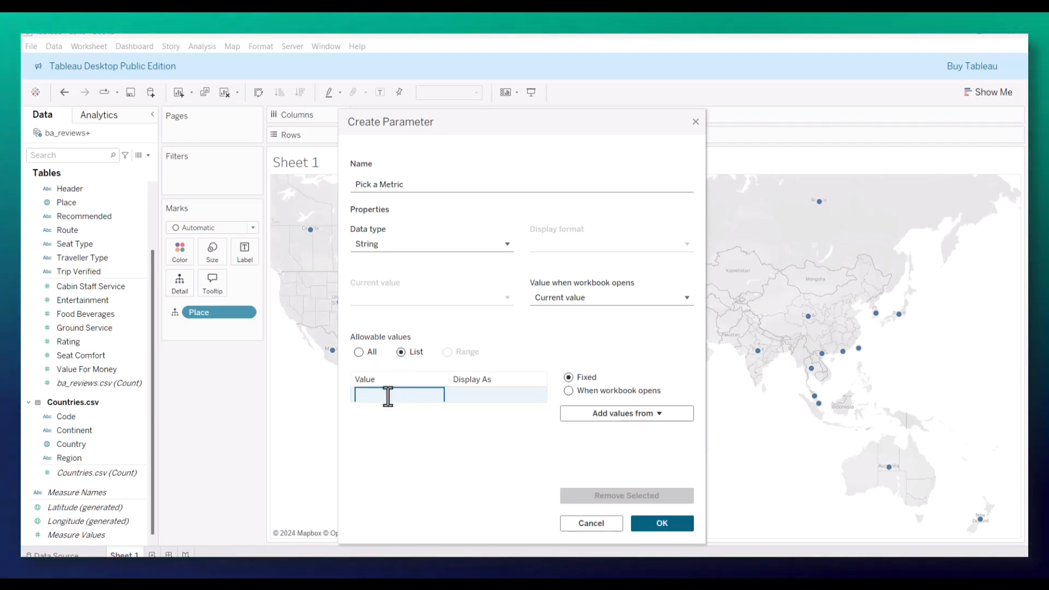
pyautogui.write('Overall Re')
pyautogui.write('ting')
pyautogui.press('Return')
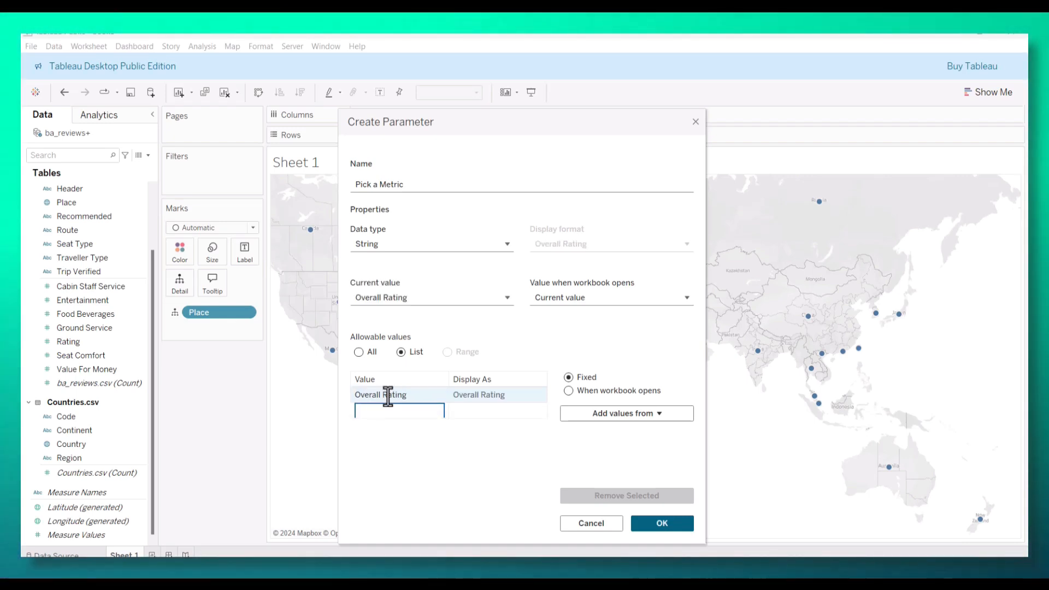
pyautogui.write('Cabi')
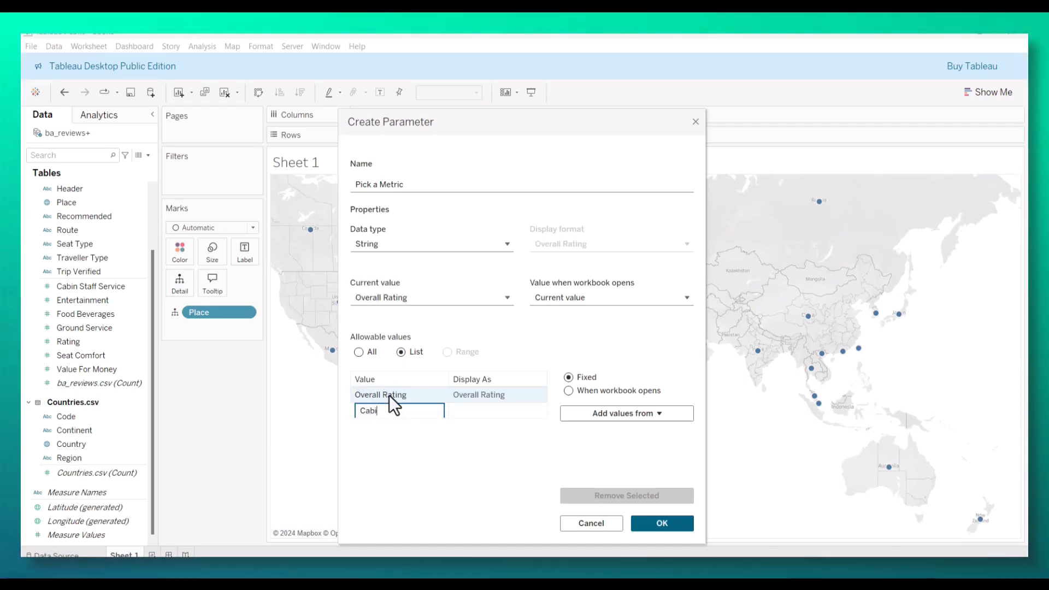
pyautogui.write('n Staff ')
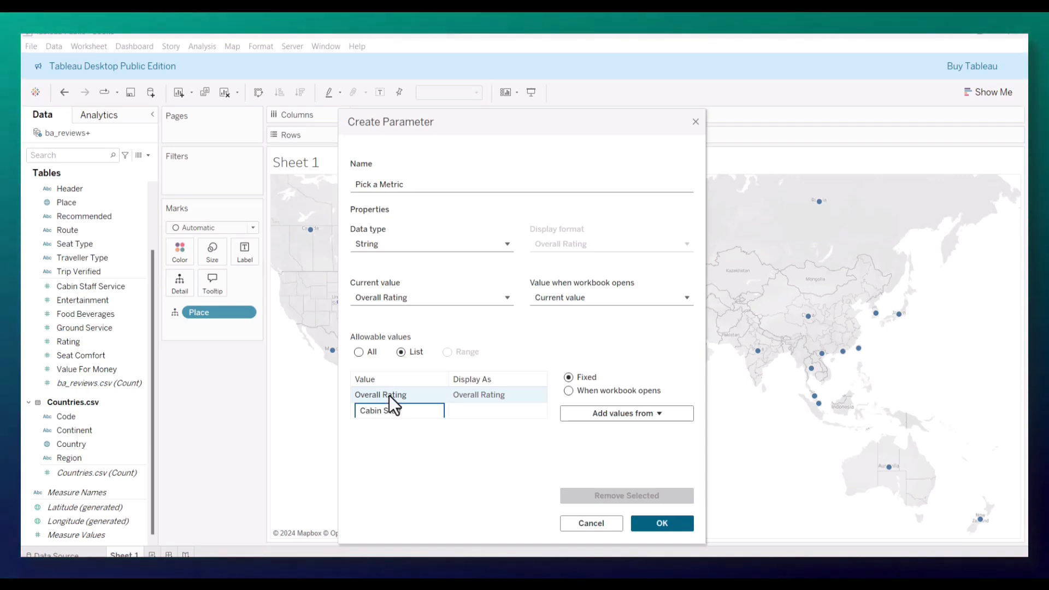
pyautogui.write('Service')
pyautogui.press('Return')
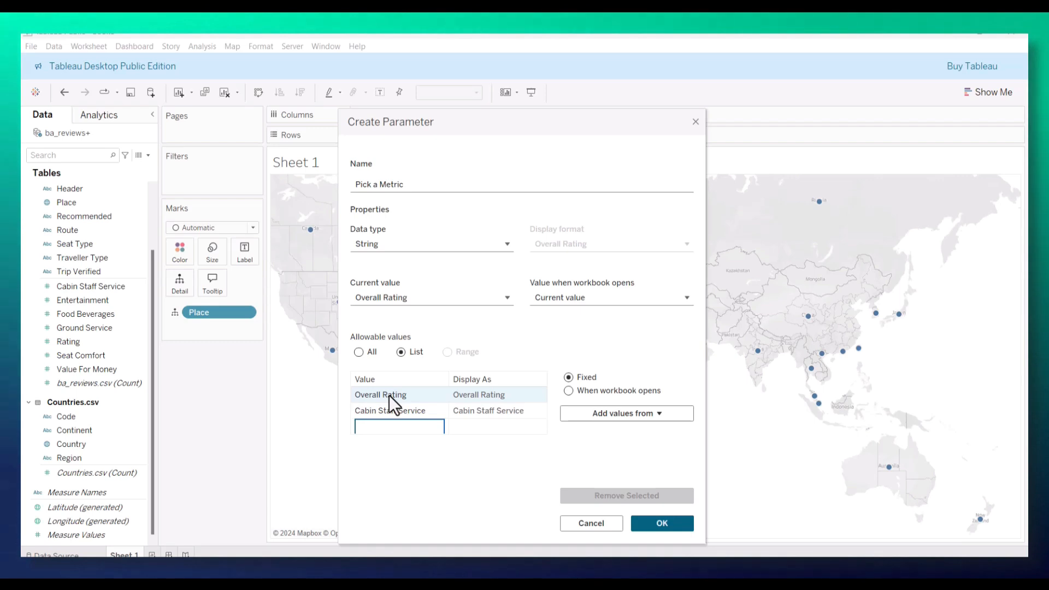
# Step: Add Entertainment and Food as the next two values in the parameter's list
pyautogui.write('Ent')
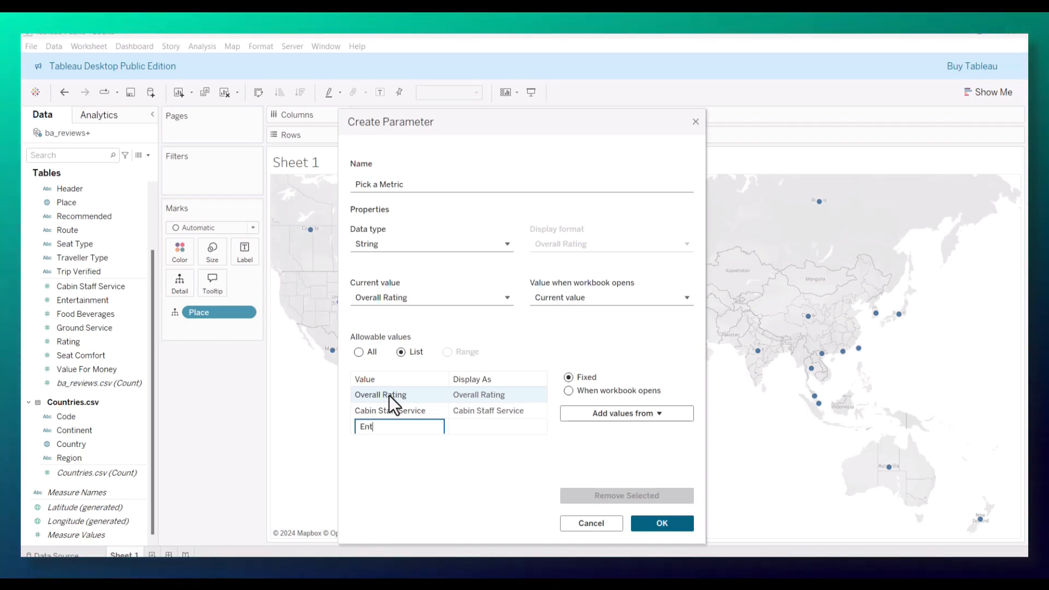
pyautogui.write('ertainment')
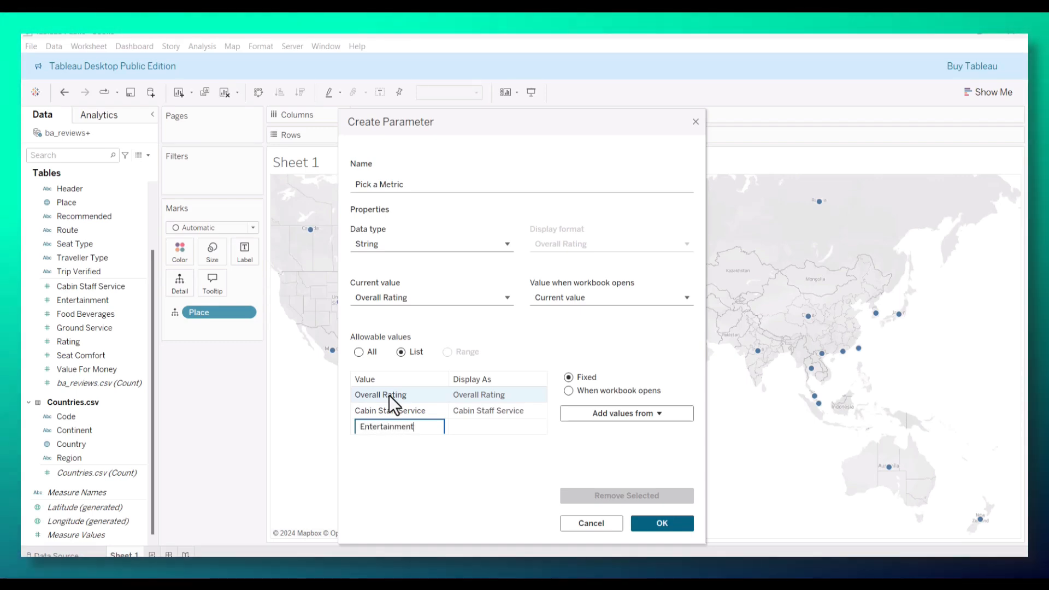
pyautogui.press('Return')
pyautogui.write('Food')
pyautogui.press('Return')
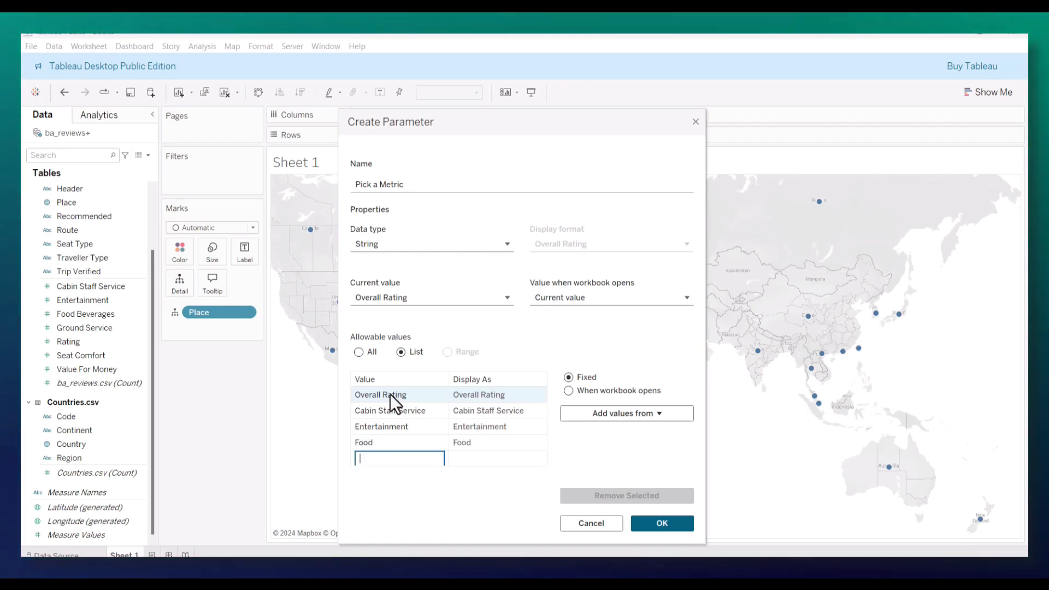
# Step: Add Ground Service, Seat Comfort and Value to the list of allowable values and create the parameter
pyautogui.write('Gro')
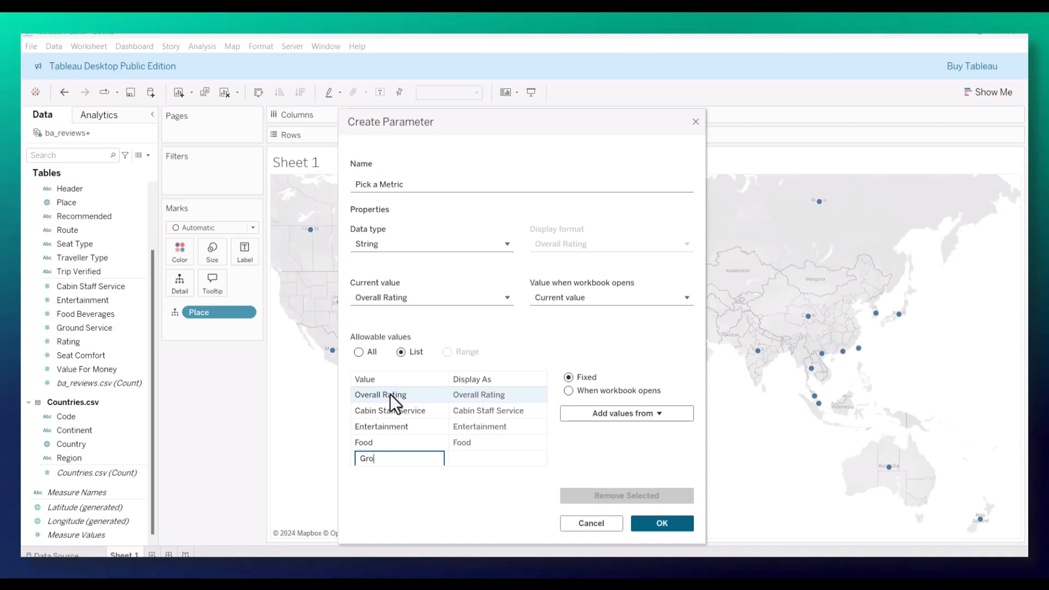
pyautogui.write('und Servic')
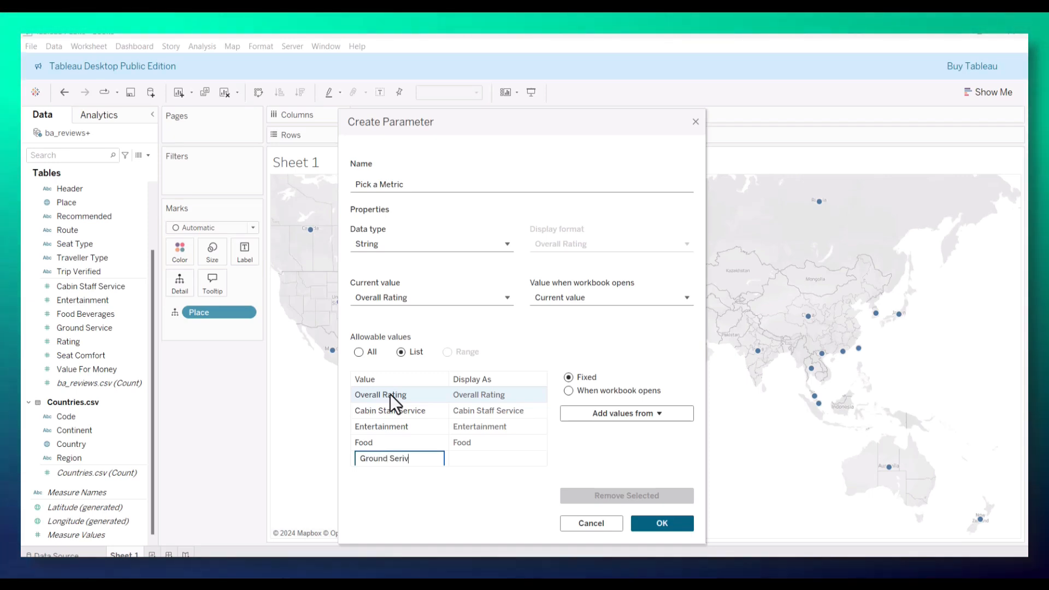
pyautogui.write('e')
pyautogui.press('Return')
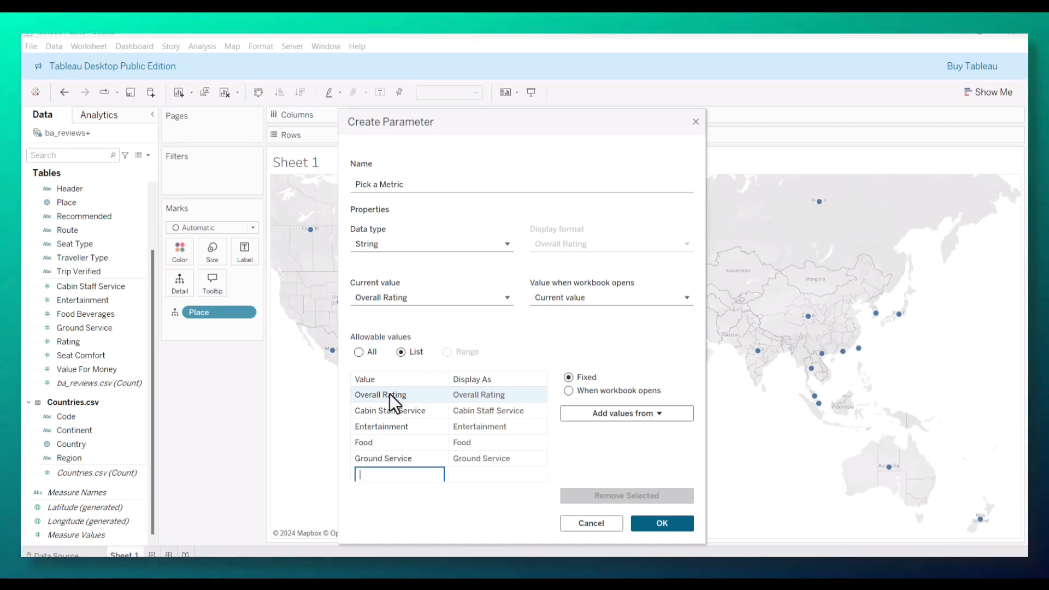
pyautogui.write('Seat Comf')
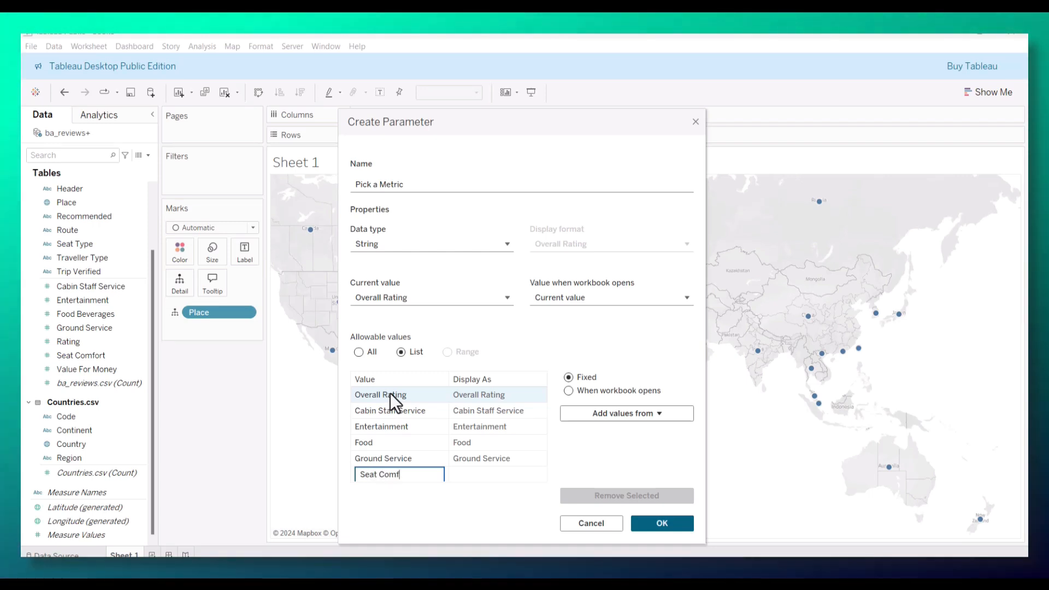
pyautogui.write('ort')
pyautogui.press('Return')
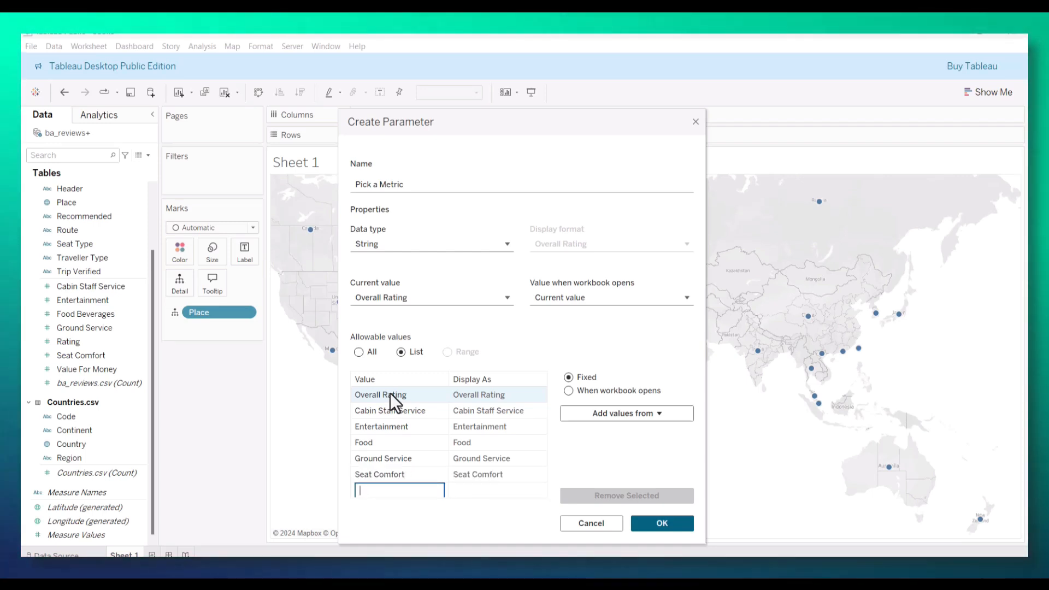
pyautogui.write('Value')
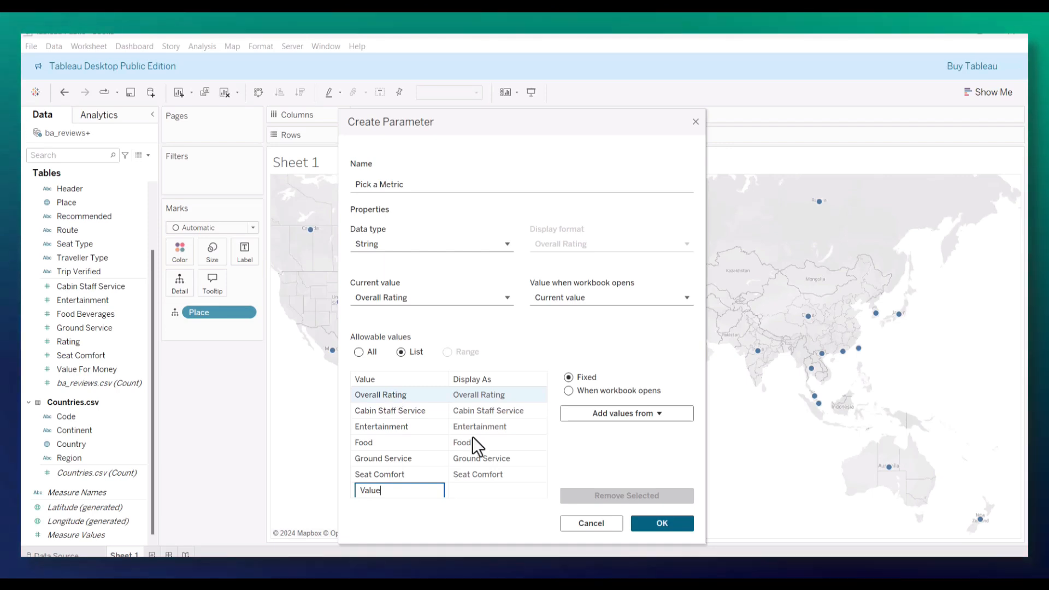
pyautogui.click(662, 523)
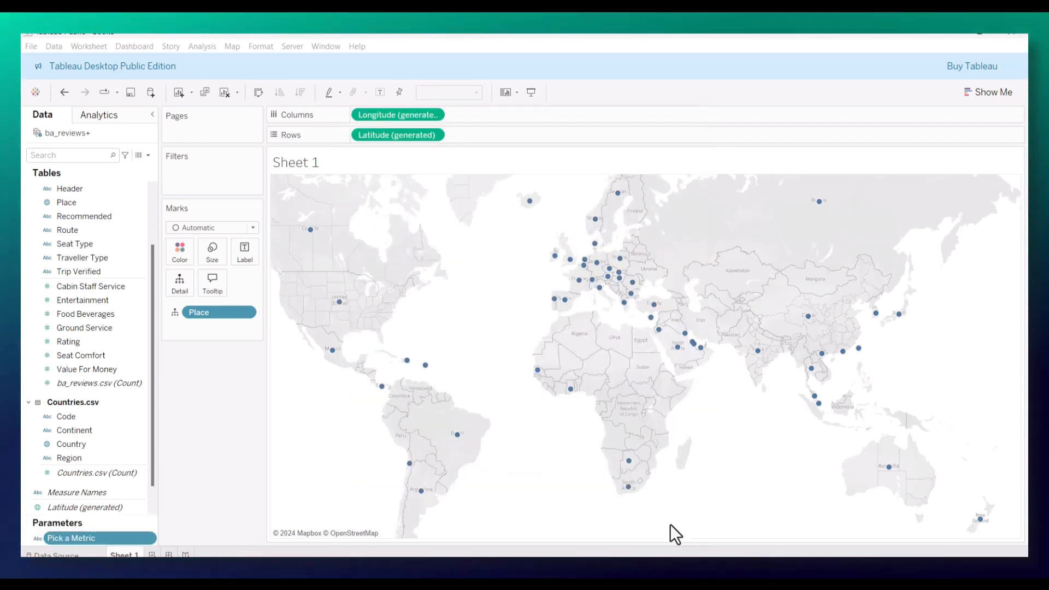
# Step: Show the Pick a Metric parameter control on Sheet 1 and display it as a single value list
pyautogui.rightClick(127, 536)
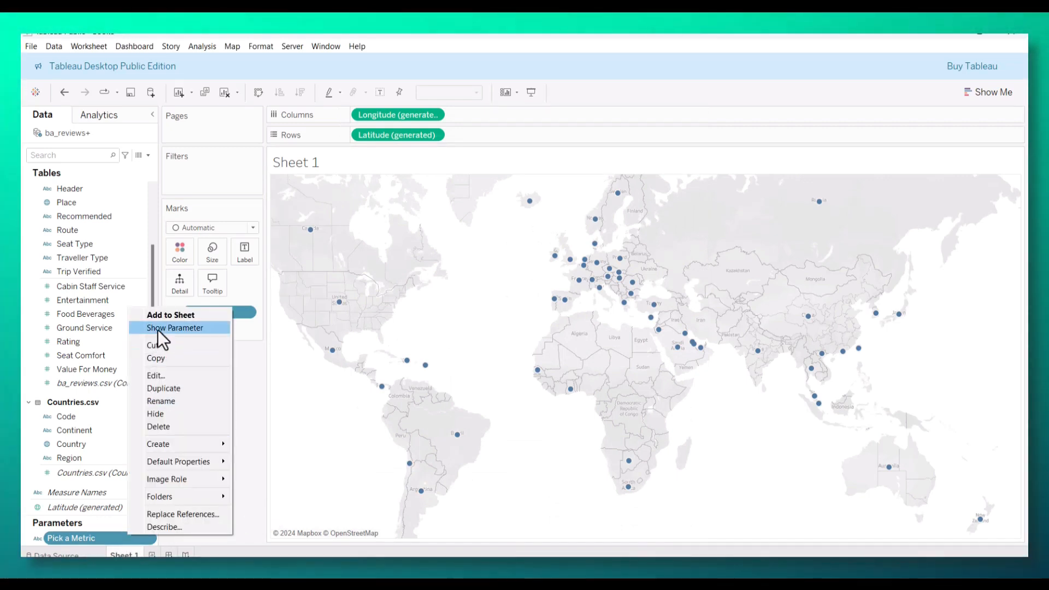
pyautogui.click(157, 330)
pyautogui.click(1017, 157)
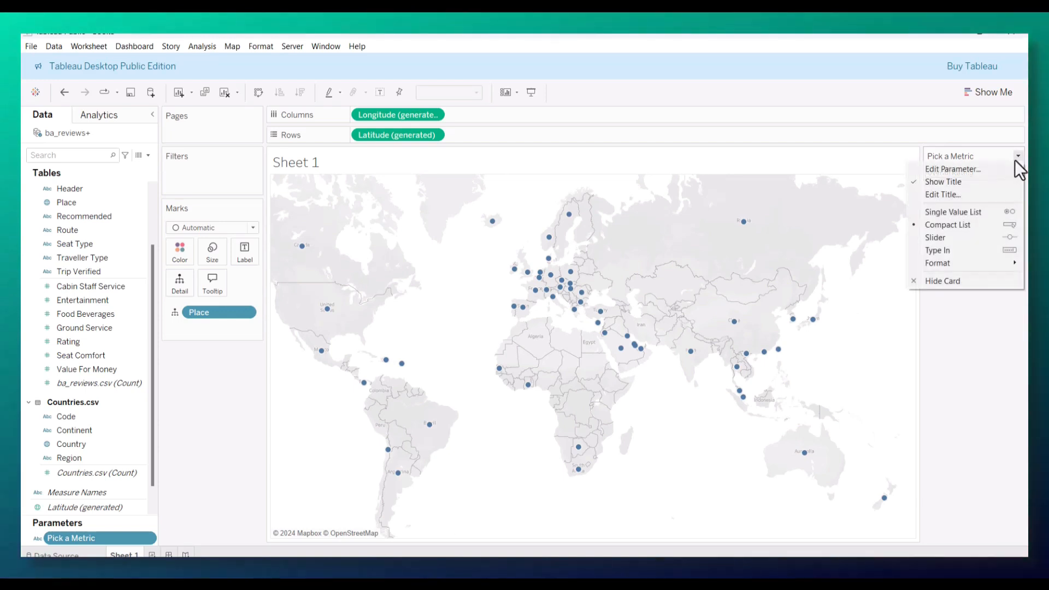
pyautogui.click(956, 214)
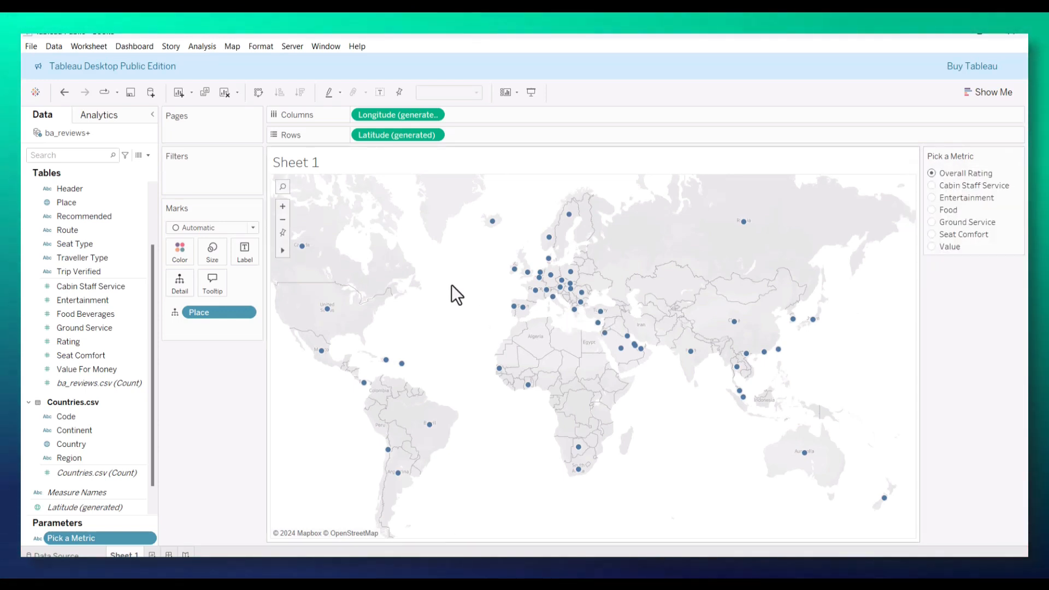
# Step: Start a calculated field named "Metric Selected" and open its formula with CASE [Pick a Metric]
pyautogui.click(148, 156)
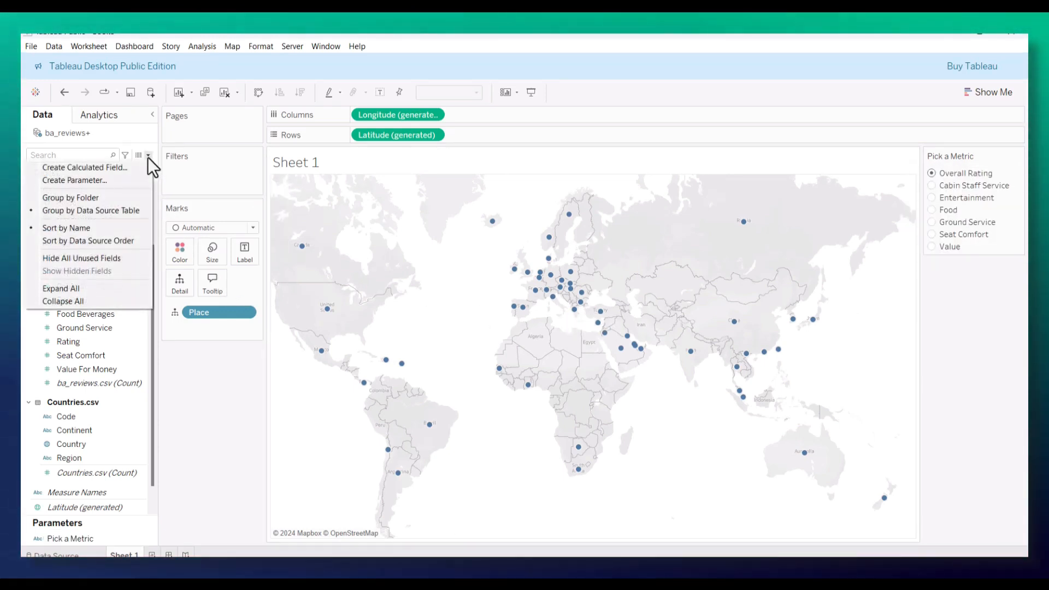
pyautogui.click(104, 169)
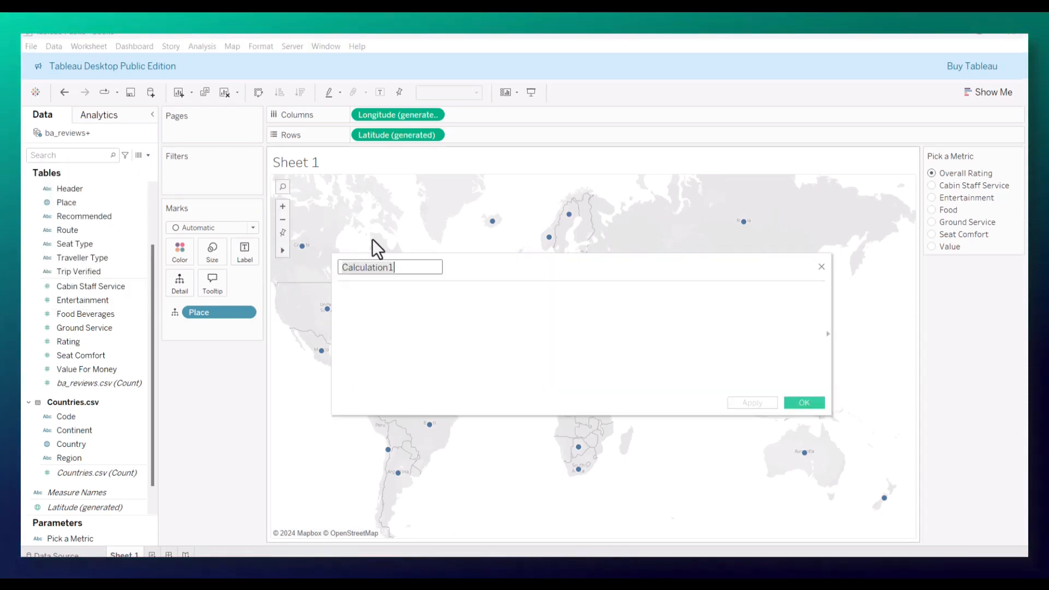
pyautogui.write('Metric ')
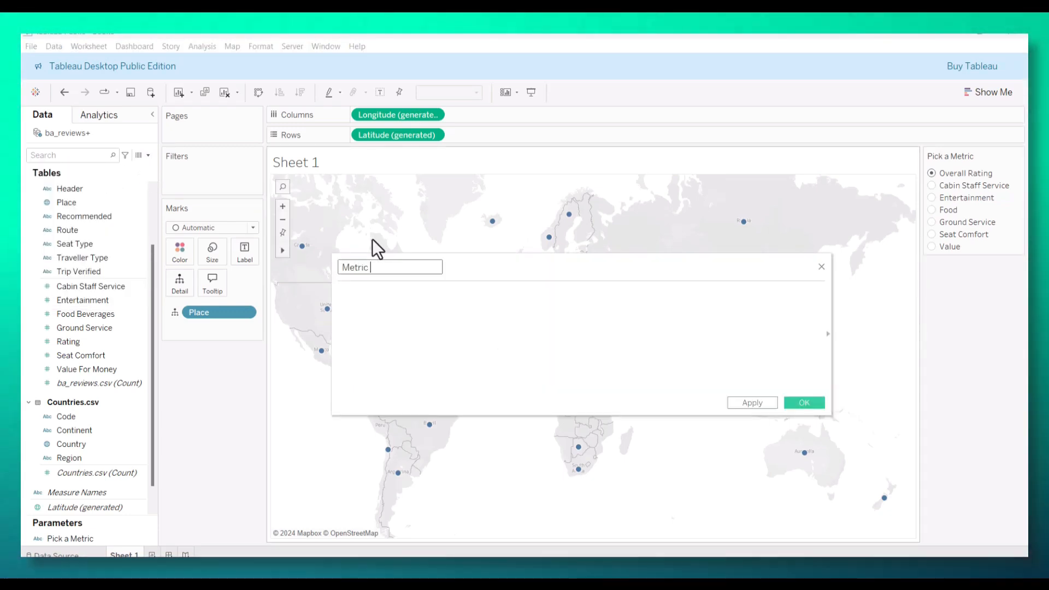
pyautogui.write('Selected')
pyautogui.press('Tab')
pyautogui.write('case')
pyautogui.press('Return')
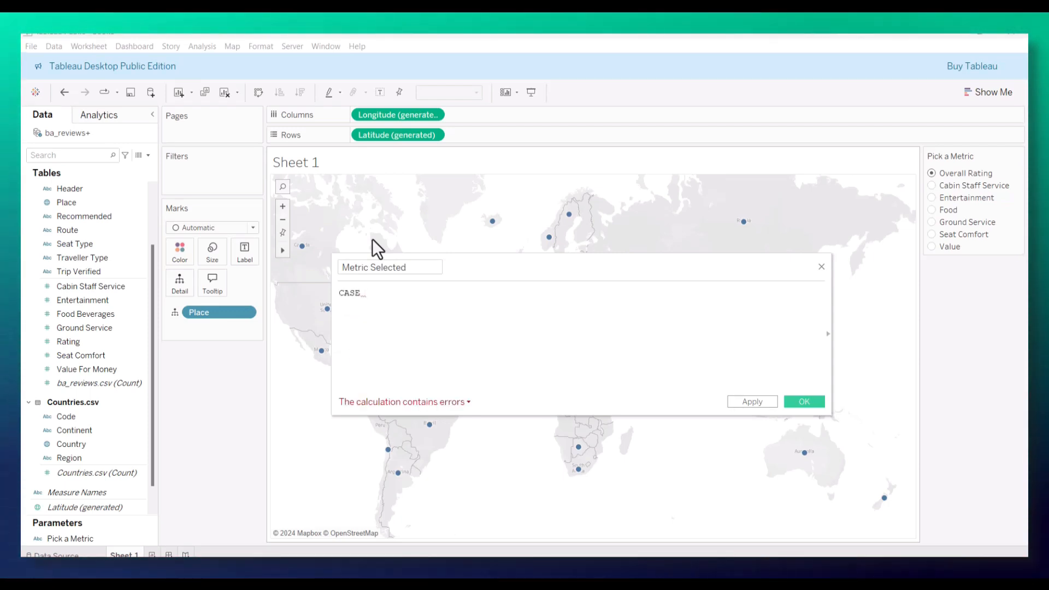
pyautogui.write('pick')
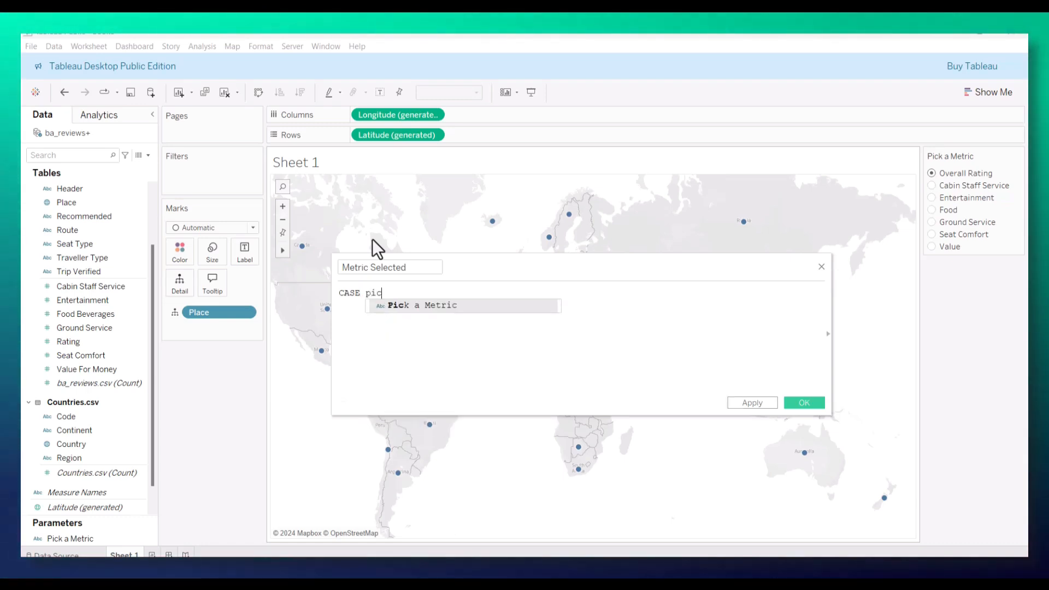
pyautogui.press('Return')
# Step: Add the line WHEN 'Overall Rating' THEN [Rating] to the Metric Selected formula
pyautogui.press('Return')
pyautogui.write('WHEN')
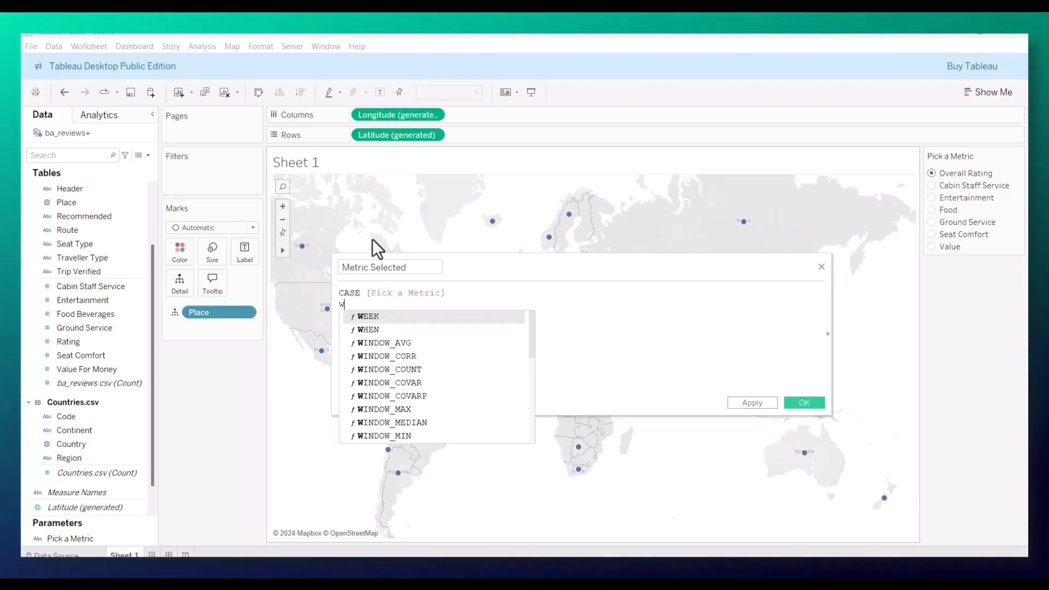
pyautogui.press('Return')
pyautogui.write("'")
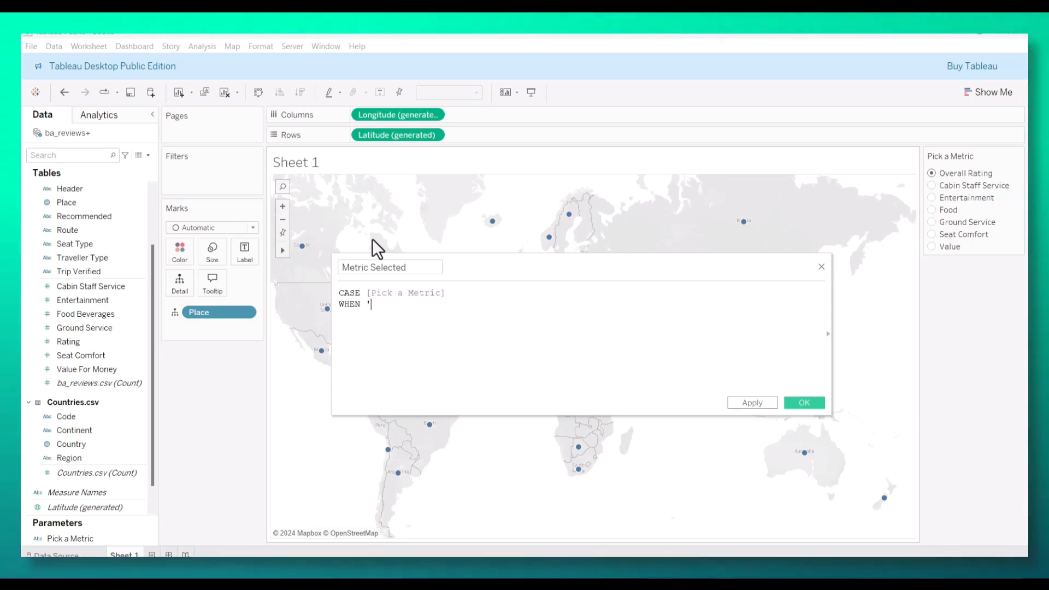
pyautogui.write('Overall ')
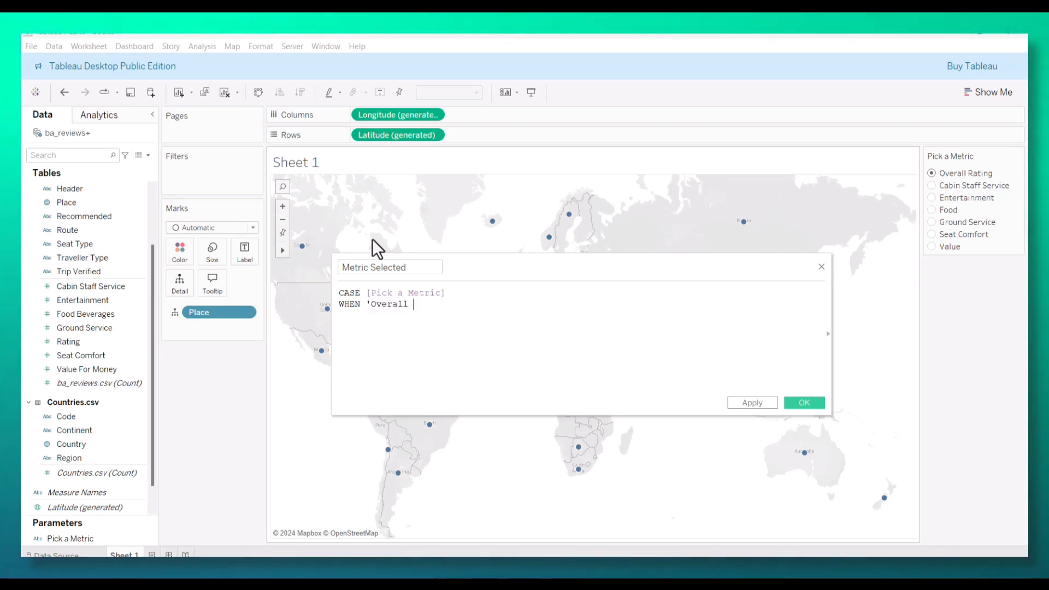
pyautogui.write("Rating' THEN ")
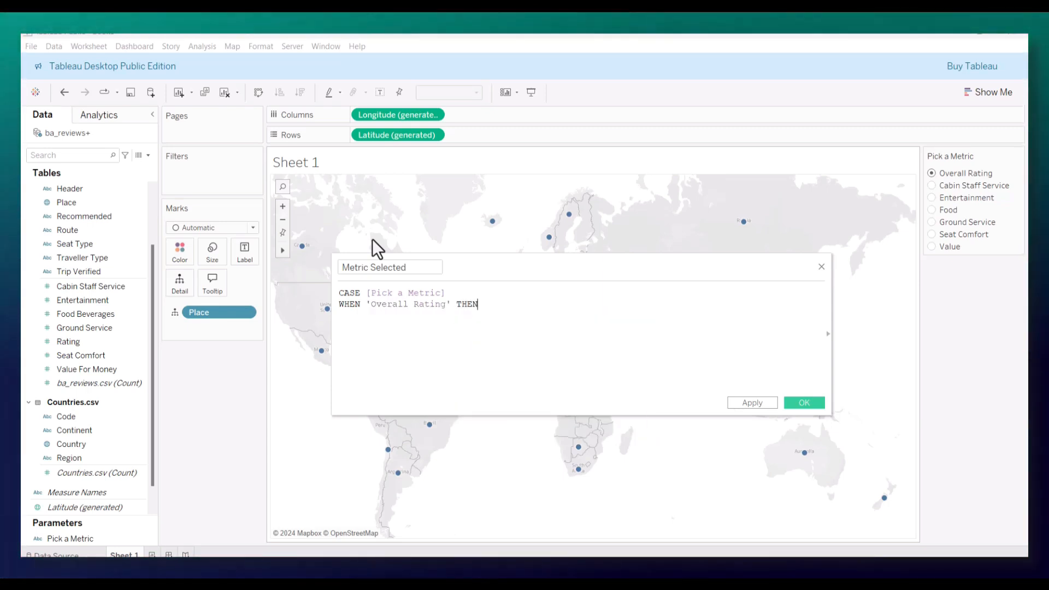
pyautogui.write('rat')
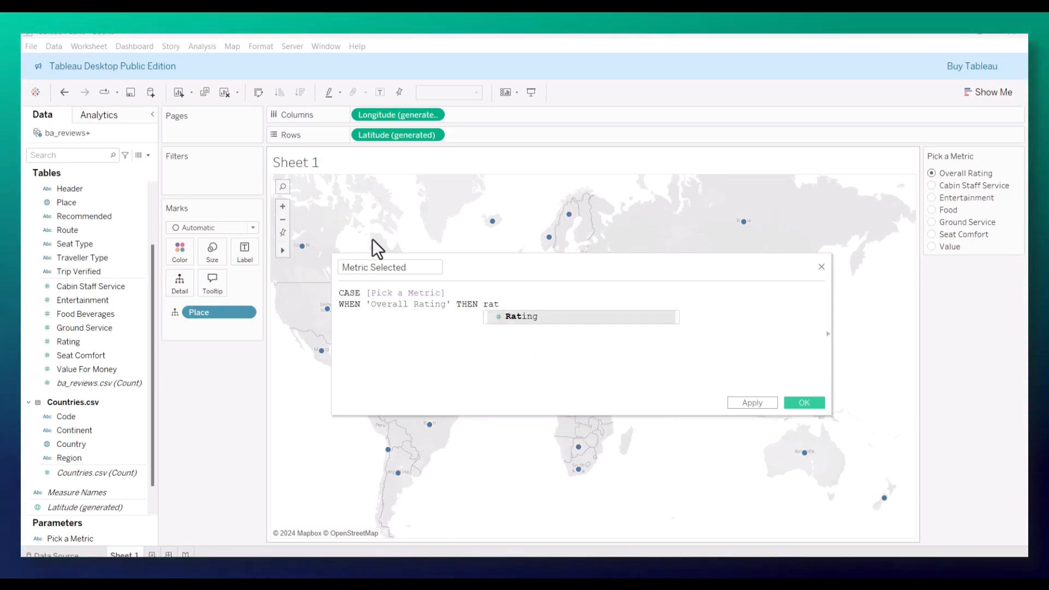
pyautogui.press('Return')
pyautogui.press('Return')
# Step: Add the line WHEN 'Cabin Staff Service' THEN [Cabin Staff Service] to the CASE formula
pyautogui.write('WHEN ')
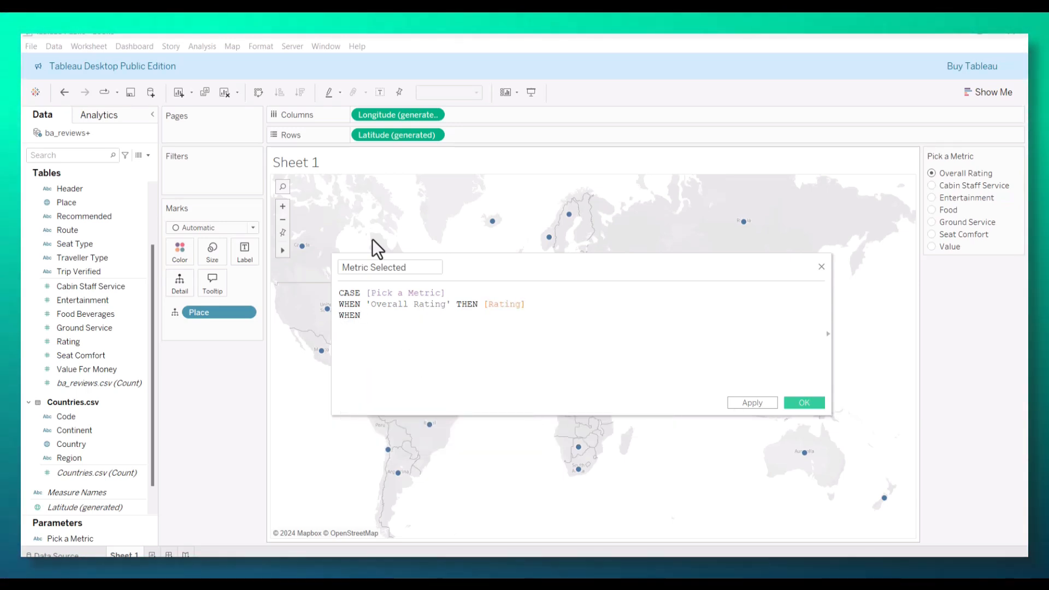
pyautogui.write("'")
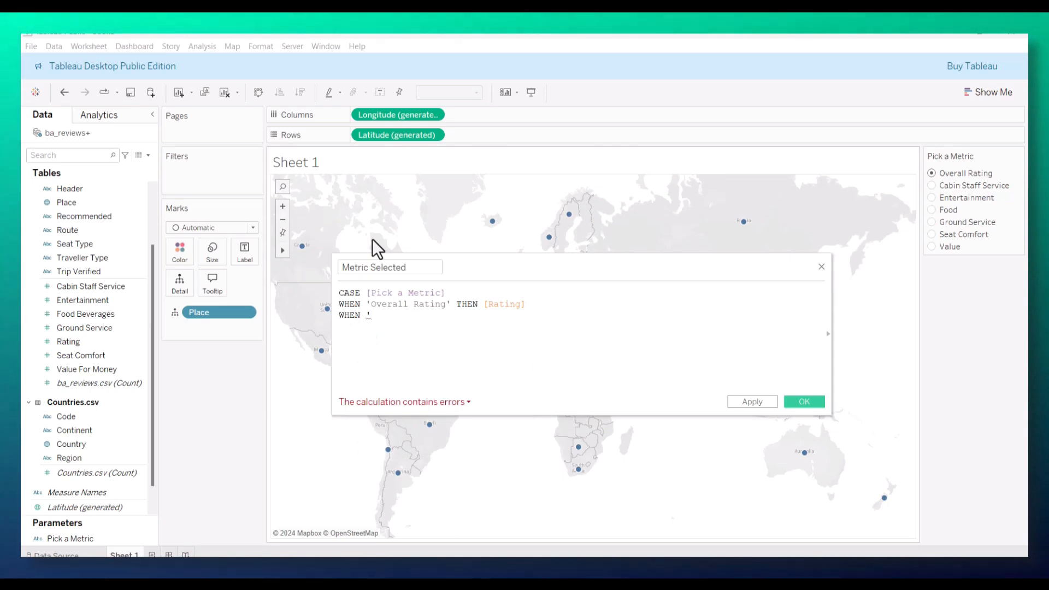
pyautogui.write('Cabin S')
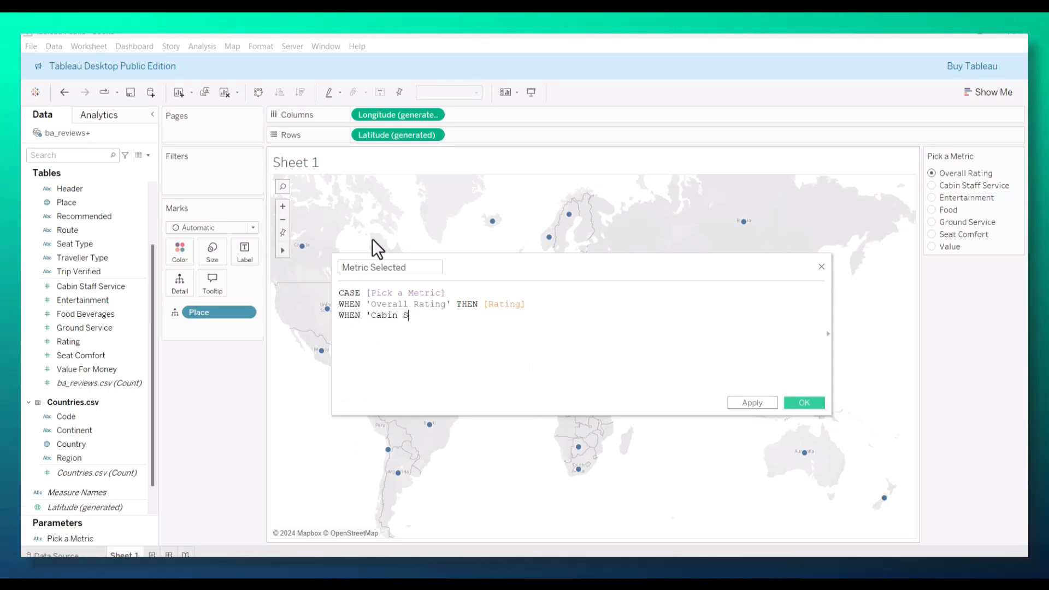
pyautogui.write('taff ')
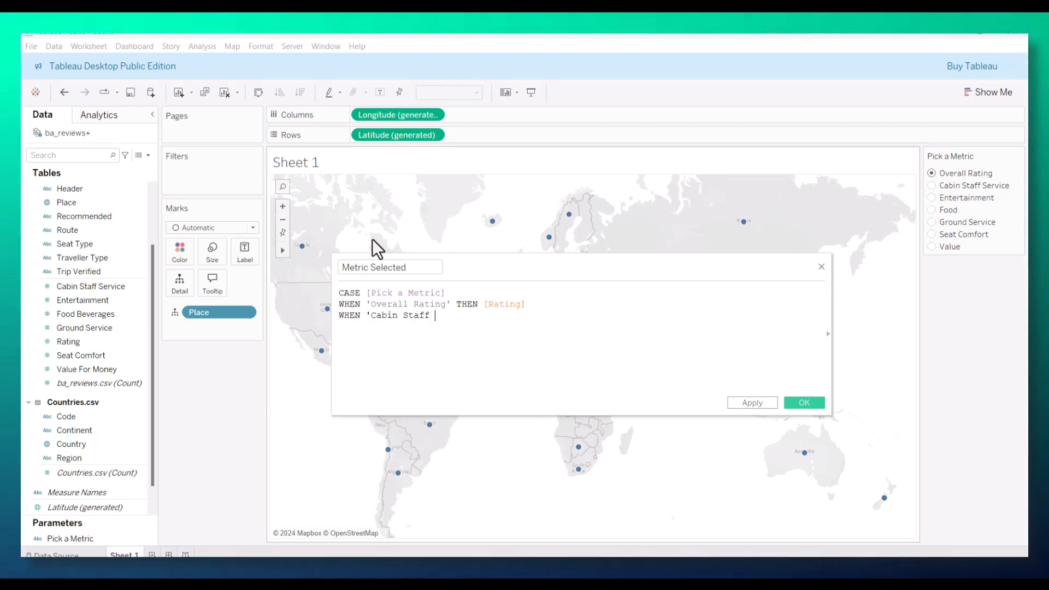
pyautogui.write("Service' t")
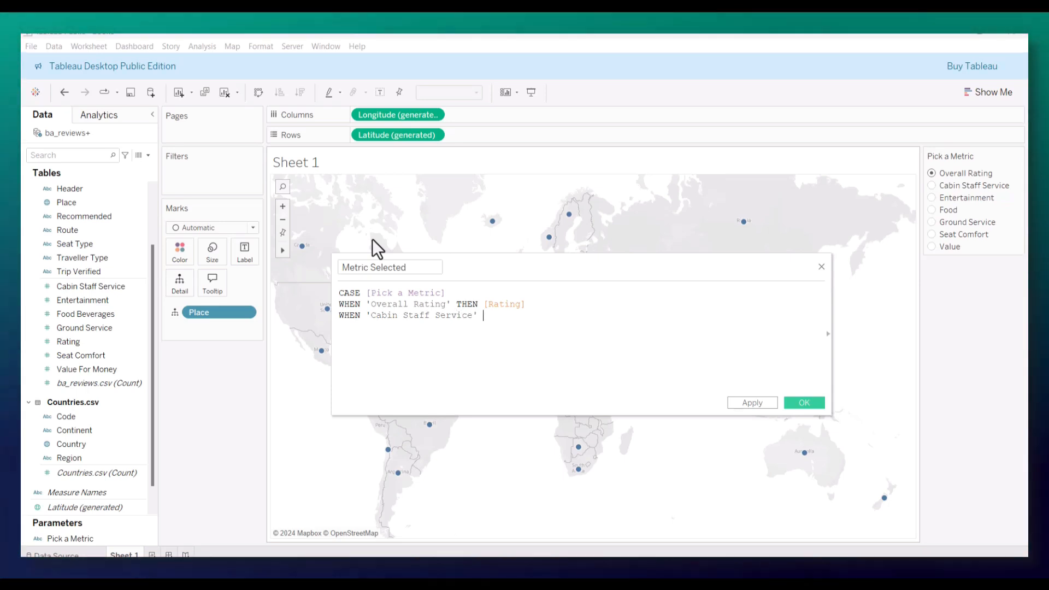
pyautogui.write('HEN ')
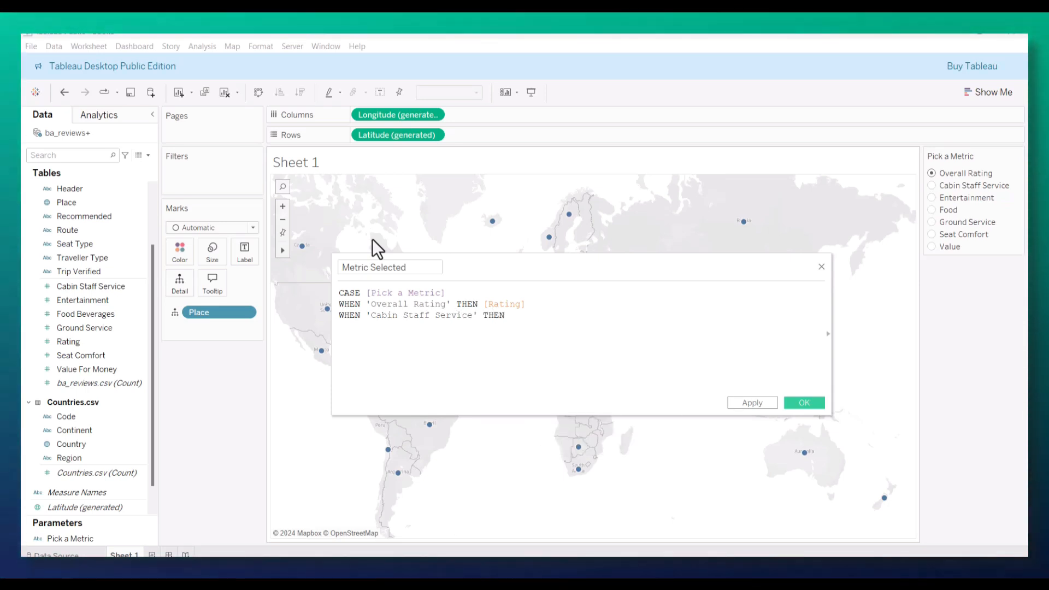
pyautogui.write('[Cabin Staff Service]')
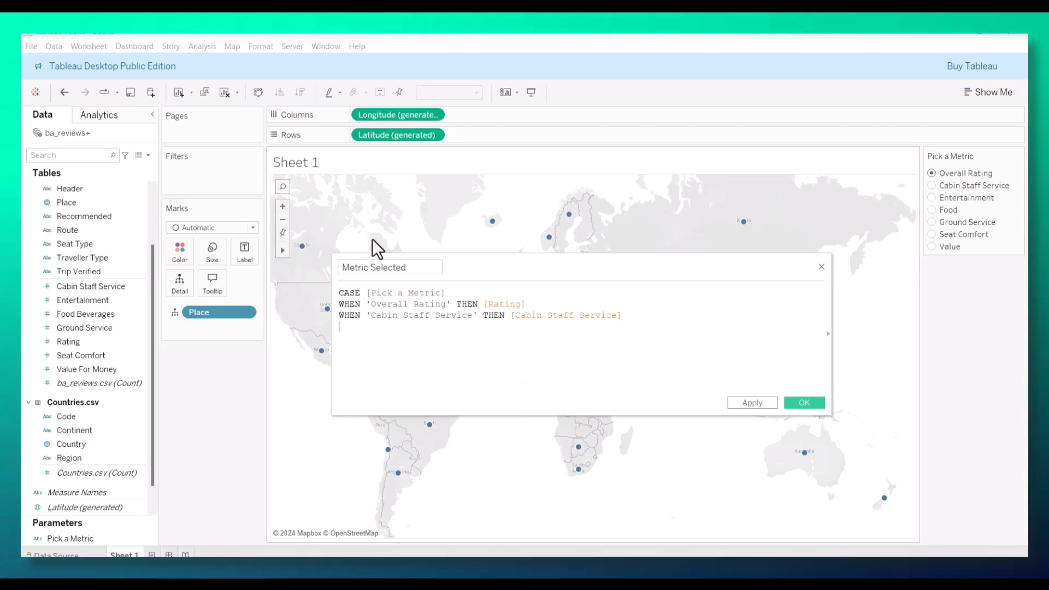
# Step: Add the line WHEN 'Entertainment' then [Entertainment] to the CASE formula
pyautogui.press('Return')
pyautogui.write("WHEN '")
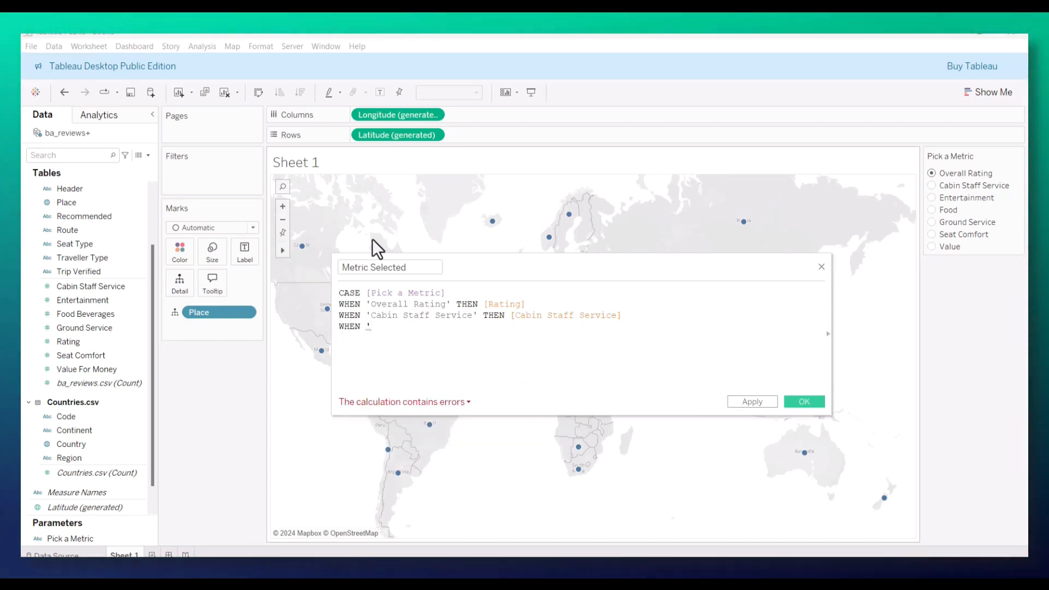
pyautogui.write('Entertainm')
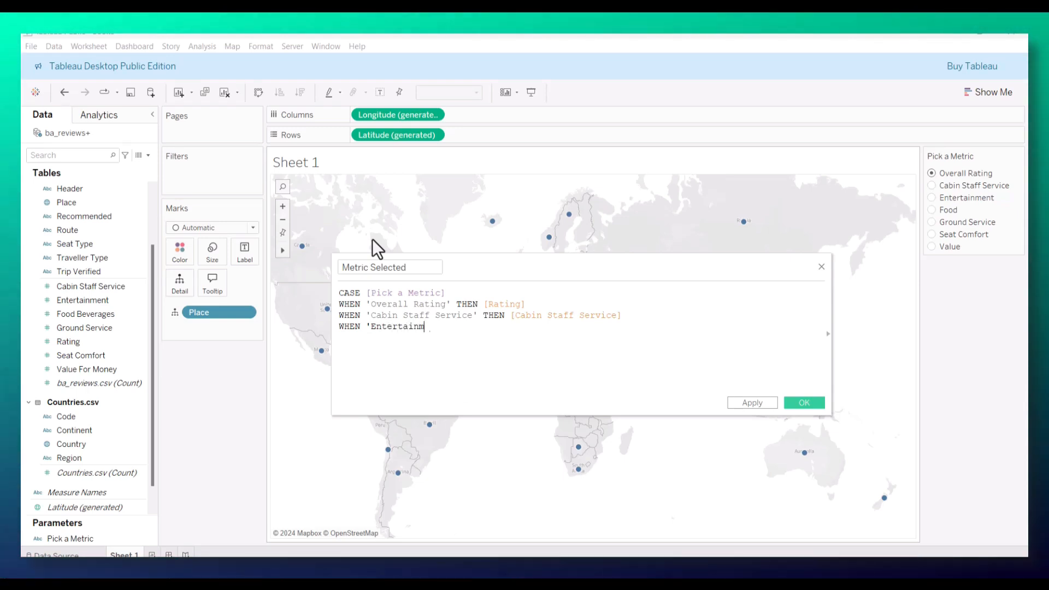
pyautogui.write("ent' then [Entertainment]")
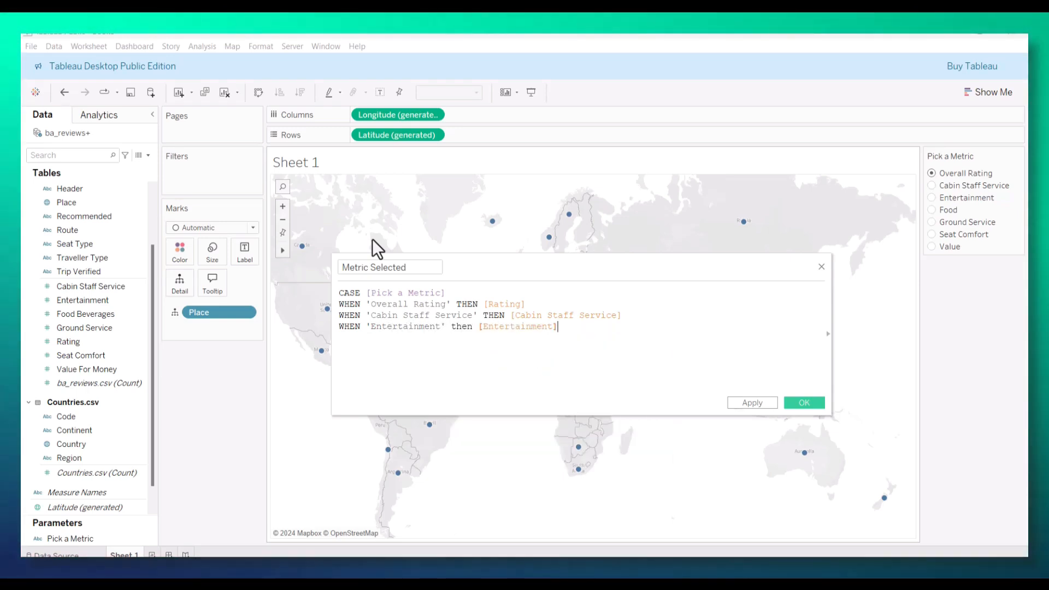
# Step: Add the line WHEN 'Food' THEN [Food Beverages] to the Metric Selected formula
pyautogui.press('Return')
pyautogui.write("WHEN '")
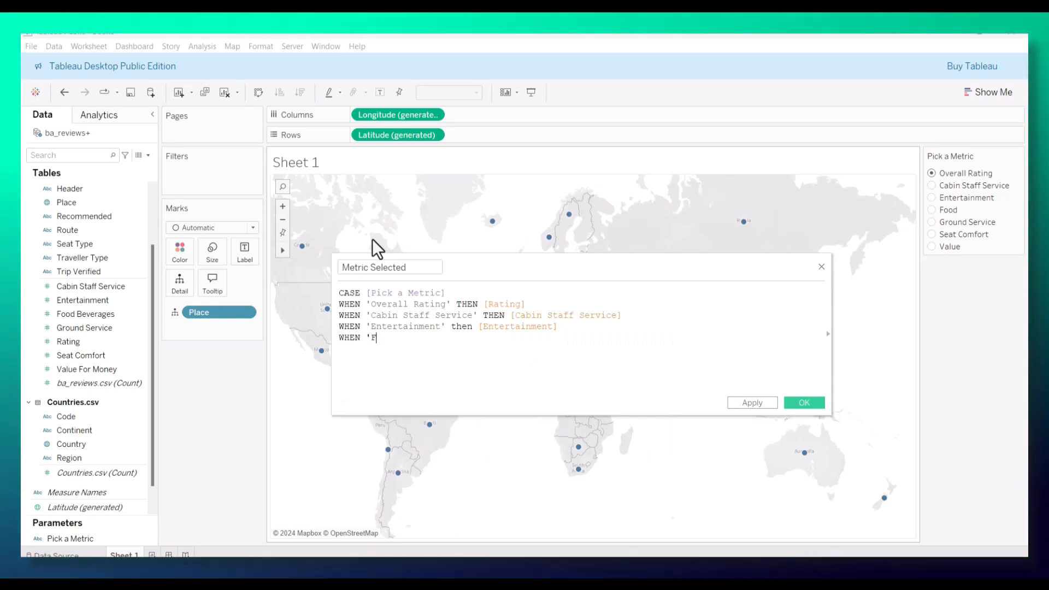
pyautogui.write("Food' then")
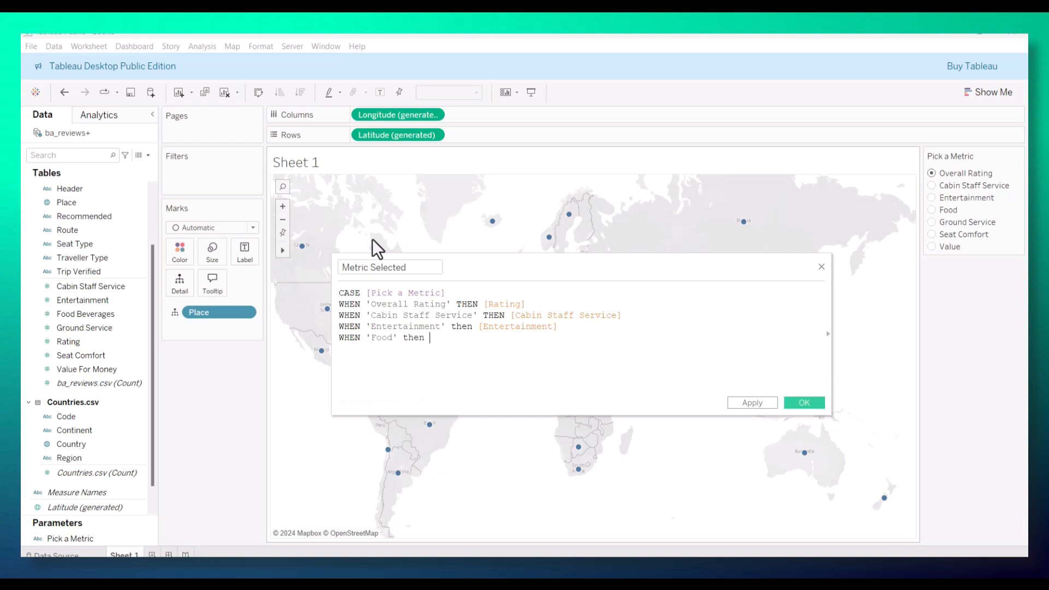
pyautogui.press('BackSpace')
pyautogui.press('Return')
pyautogui.write('goo')
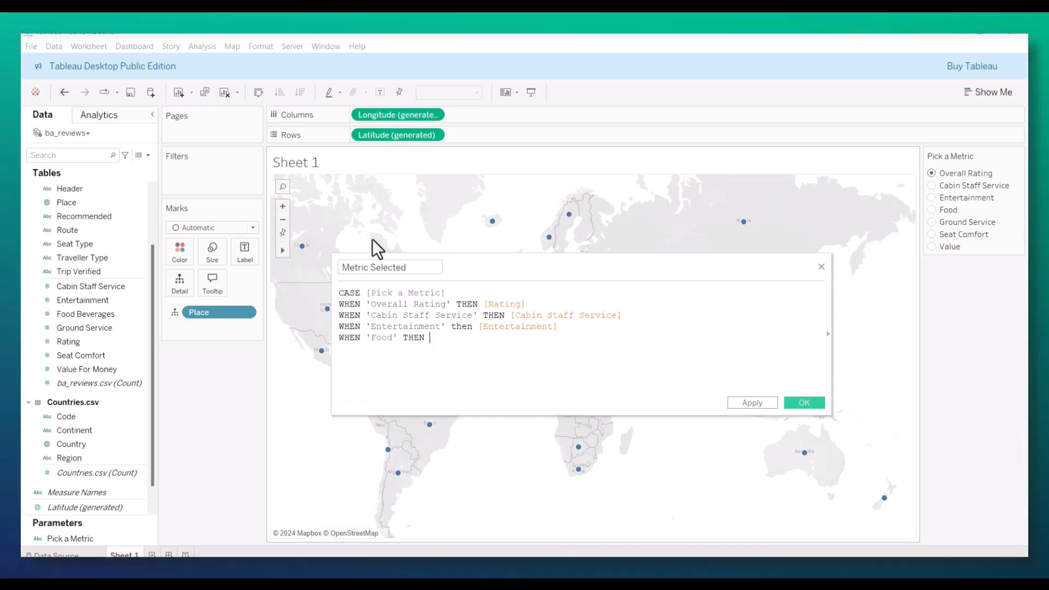
pyautogui.write('d')
pyautogui.press('Return')
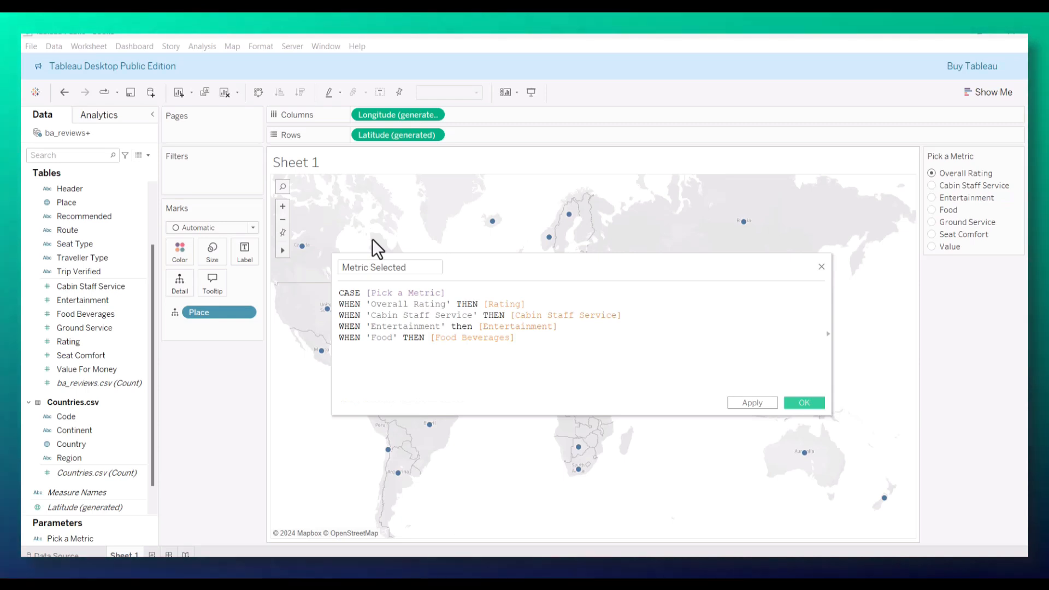
# Step: Add the line WHEN 'Ground Service' then [Ground Service] to the CASE formula
pyautogui.press('Return')
pyautogui.write('wh')
pyautogui.press('Return')
pyautogui.write("'Gound")
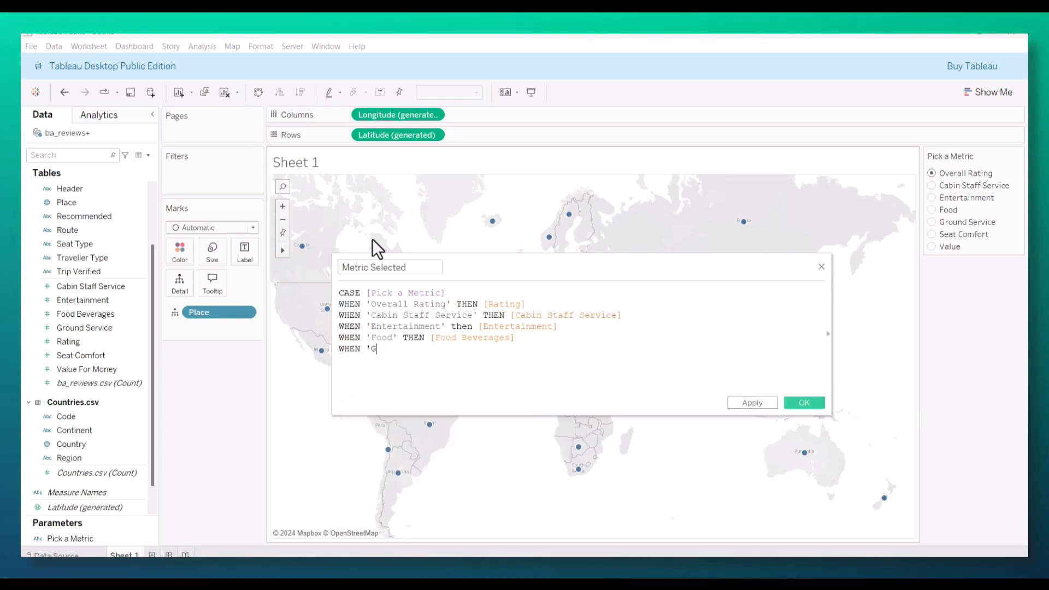
pyautogui.press('BackSpace')
pyautogui.press('BackSpace')
pyautogui.press('BackSpace')
pyautogui.press('BackSpace')
pyautogui.write('round ')
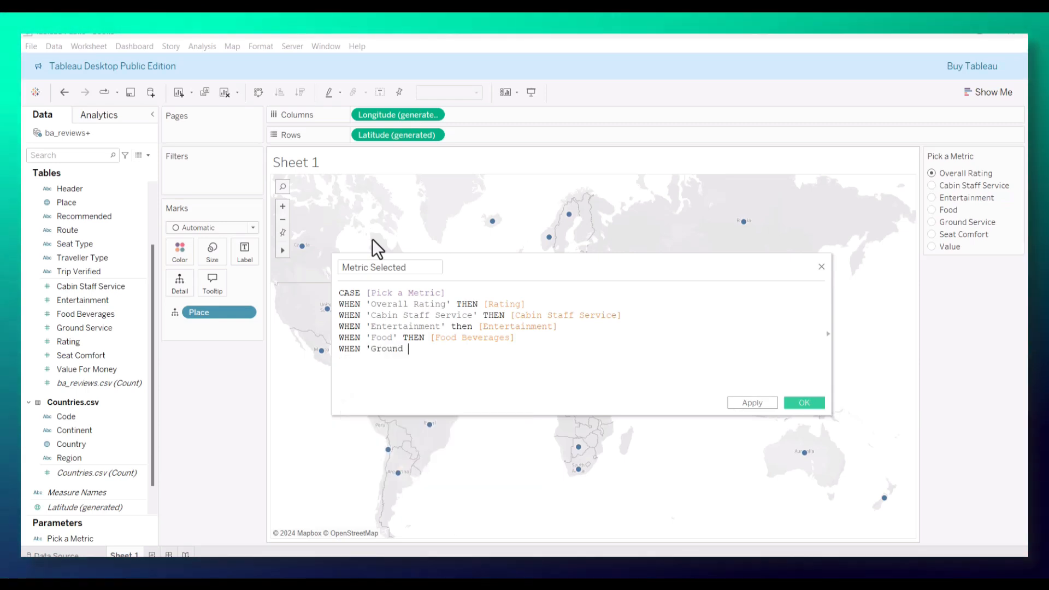
pyautogui.write('Service')
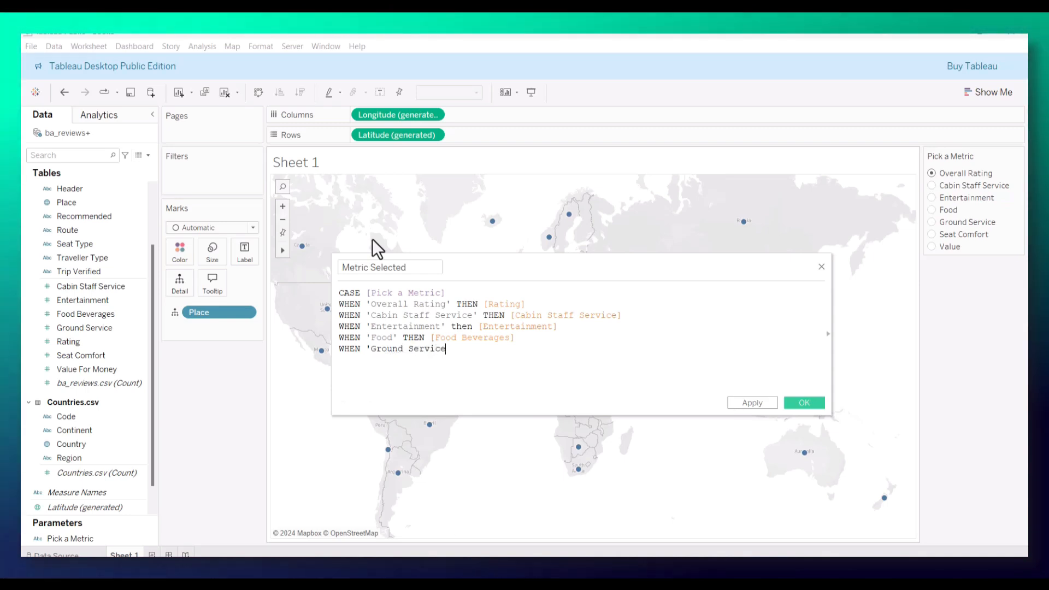
pyautogui.write("' then [")
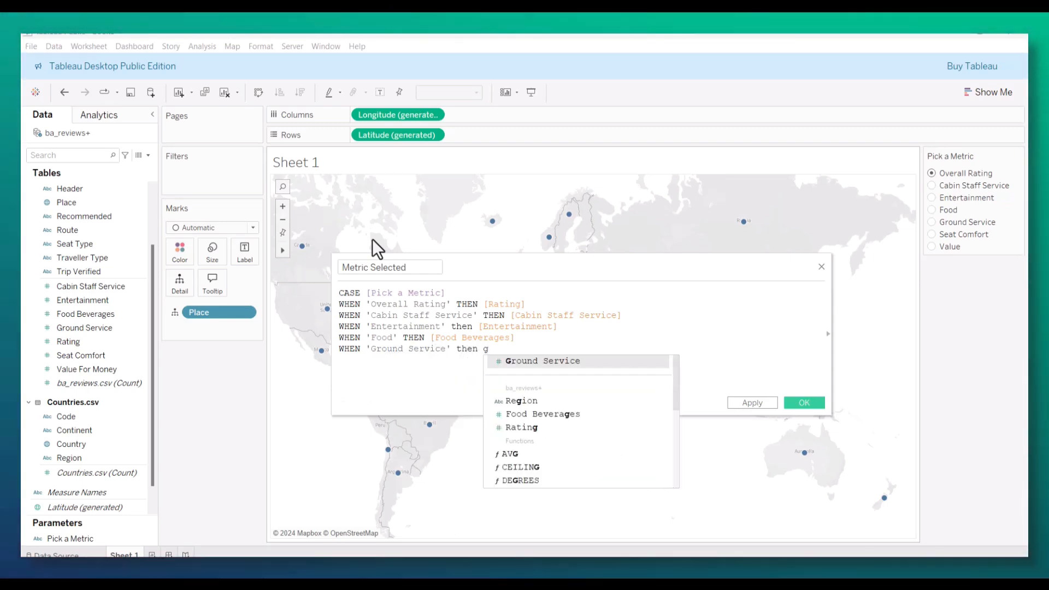
pyautogui.press('Return')
pyautogui.press('Return')
# Step: Add the line WHEN 'Seat Comfort' THEN [Seat Comfort] to the CASE formula
pyautogui.write('WHEN')
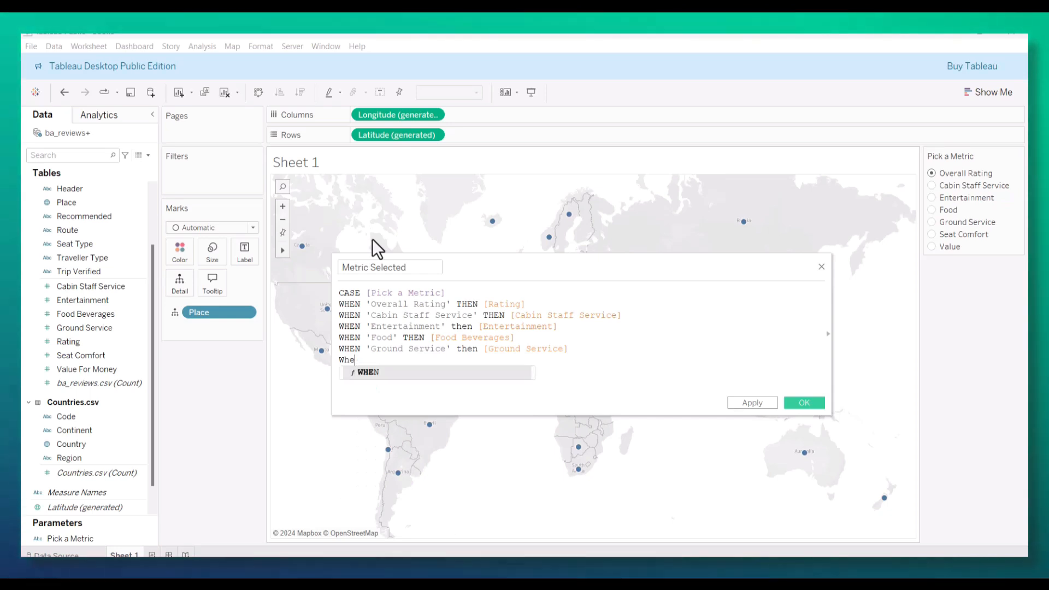
pyautogui.write(" '")
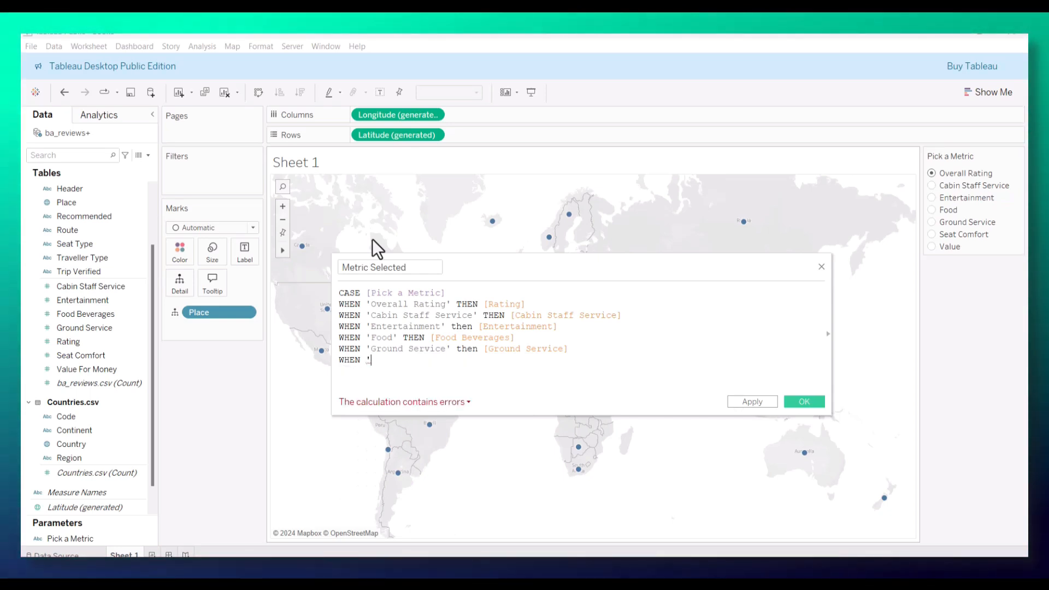
pyautogui.write('Seat Com')
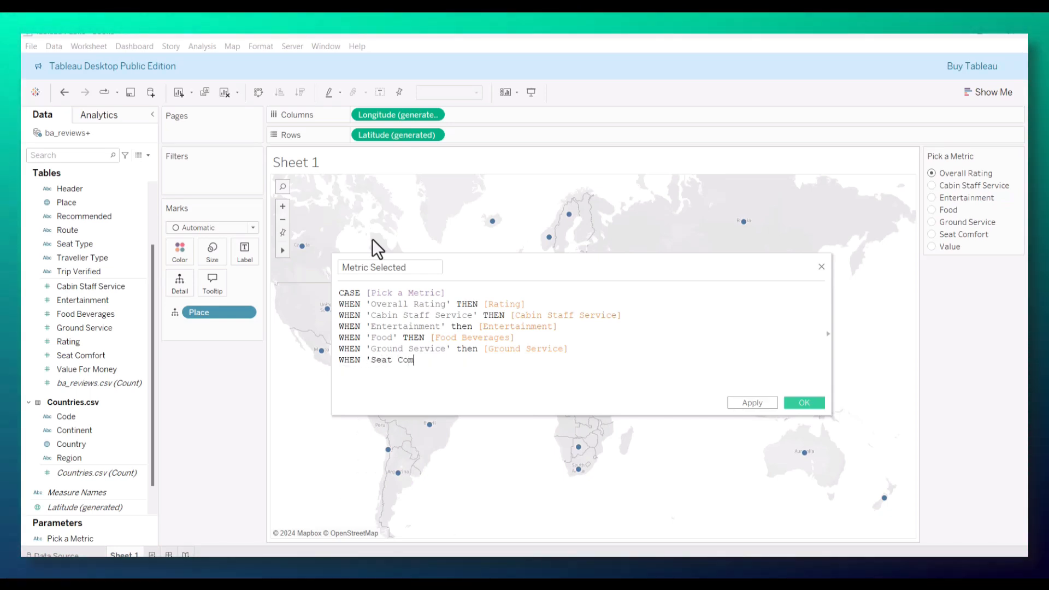
pyautogui.write("fort' the")
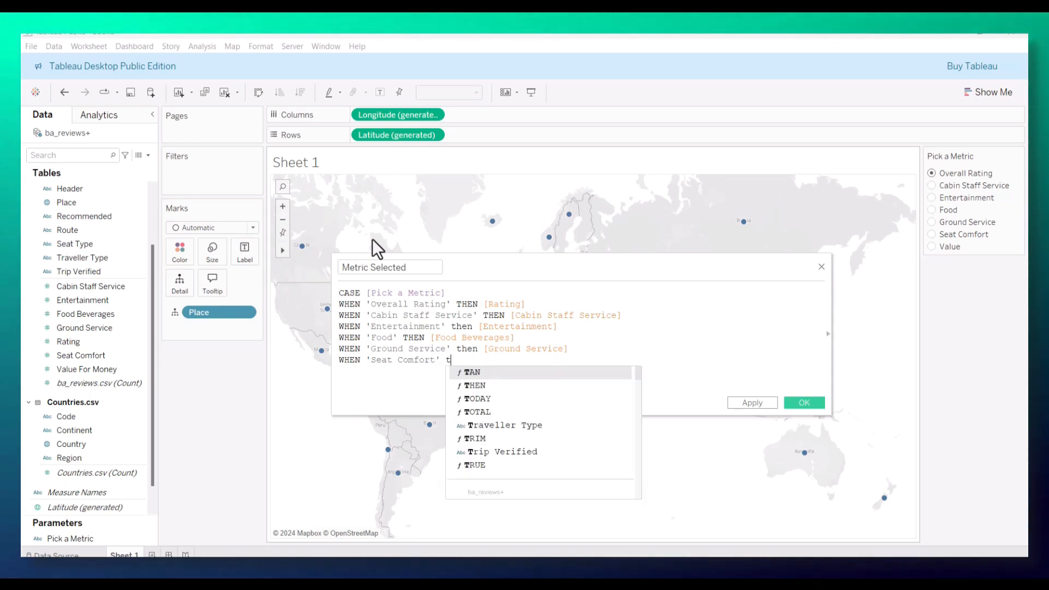
pyautogui.press('Return')
pyautogui.write('[')
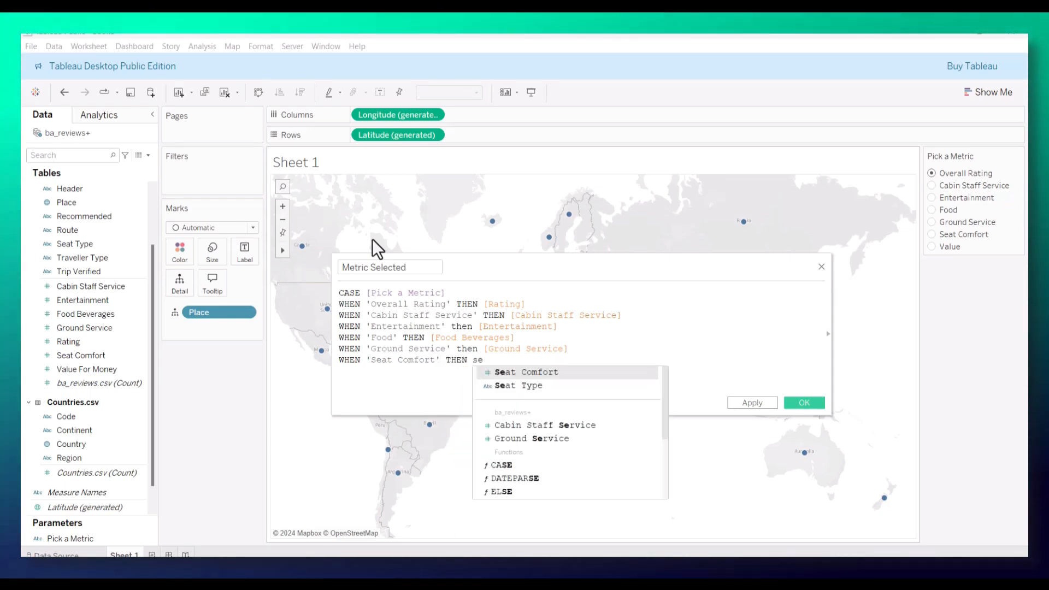
pyautogui.press('Return')
pyautogui.press('Return')
# Step: Add the line WHEN 'Value' THEN [Value For Money] to the CASE formula
pyautogui.write('WHEN')
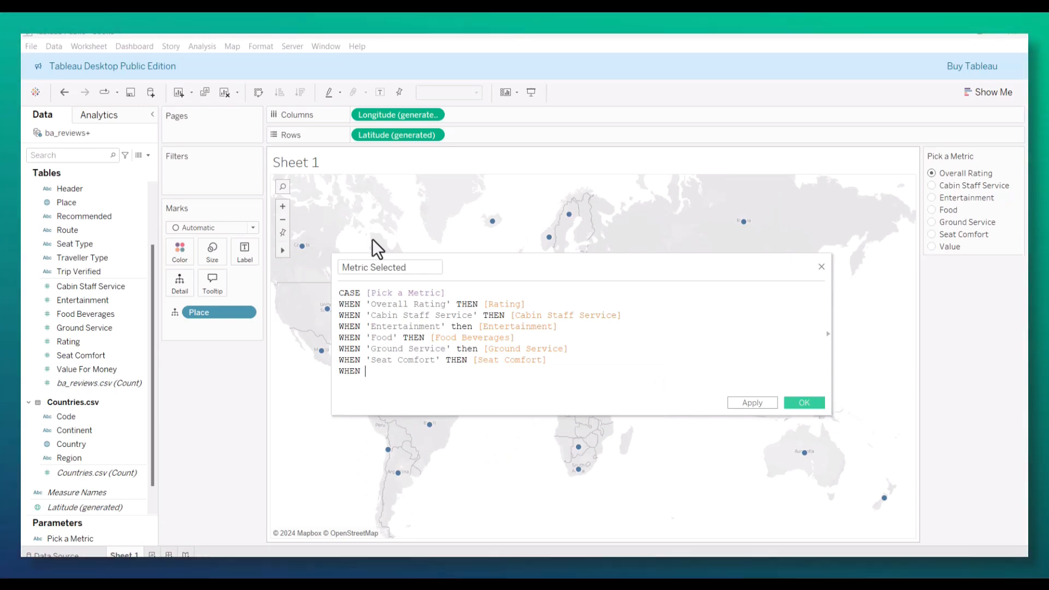
pyautogui.write(" 'Value' THEN va")
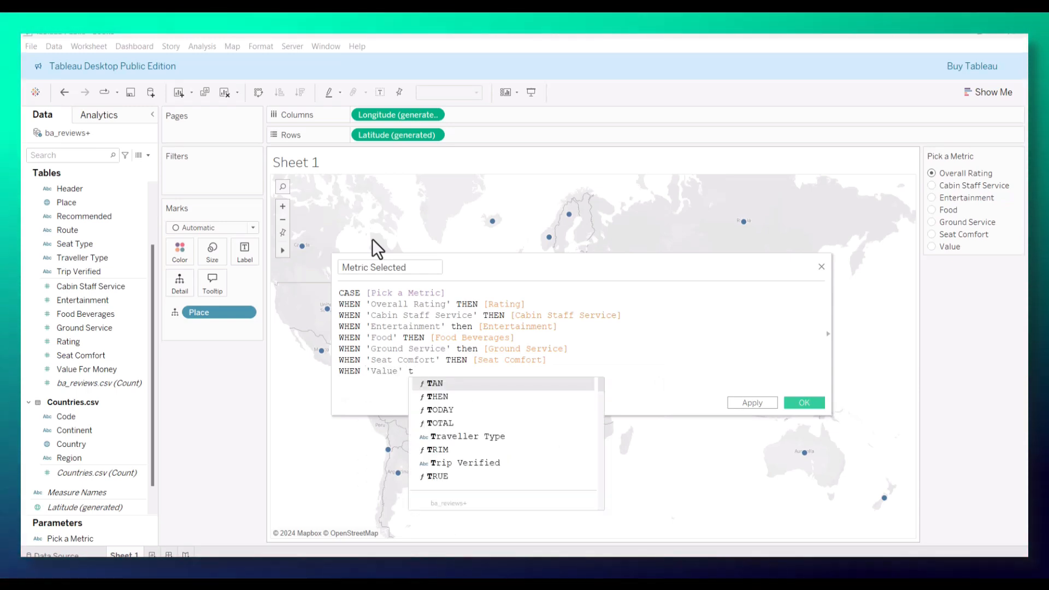
pyautogui.press('Return')
pyautogui.write('Val')
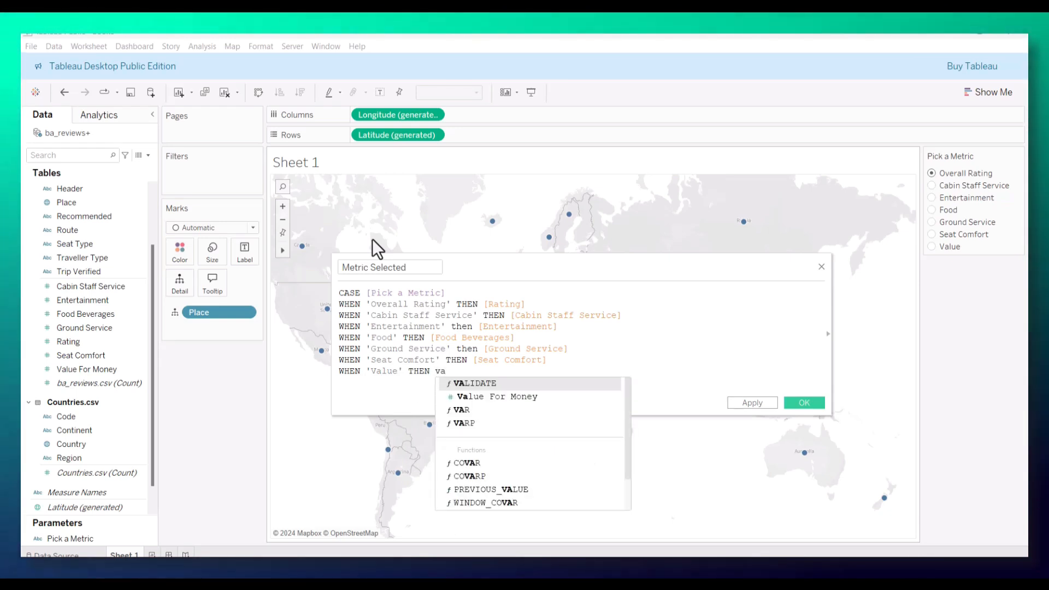
pyautogui.press('Return')
pyautogui.press('Return')
# Step: Close the CASE formula with END, then apply and save the Metric Selected calculated field
pyautogui.write('END')
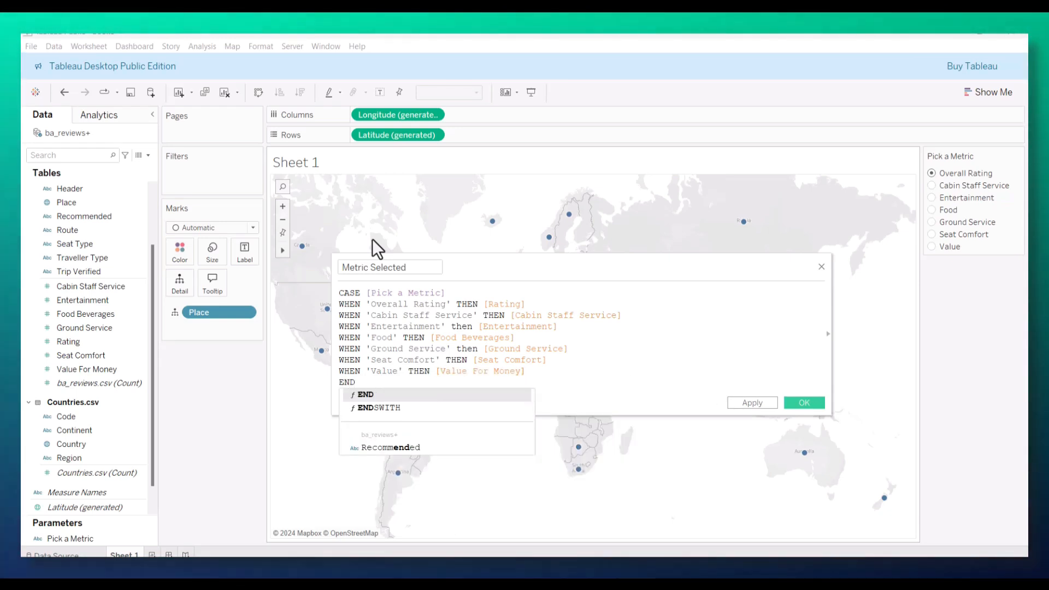
pyautogui.click(765, 403)
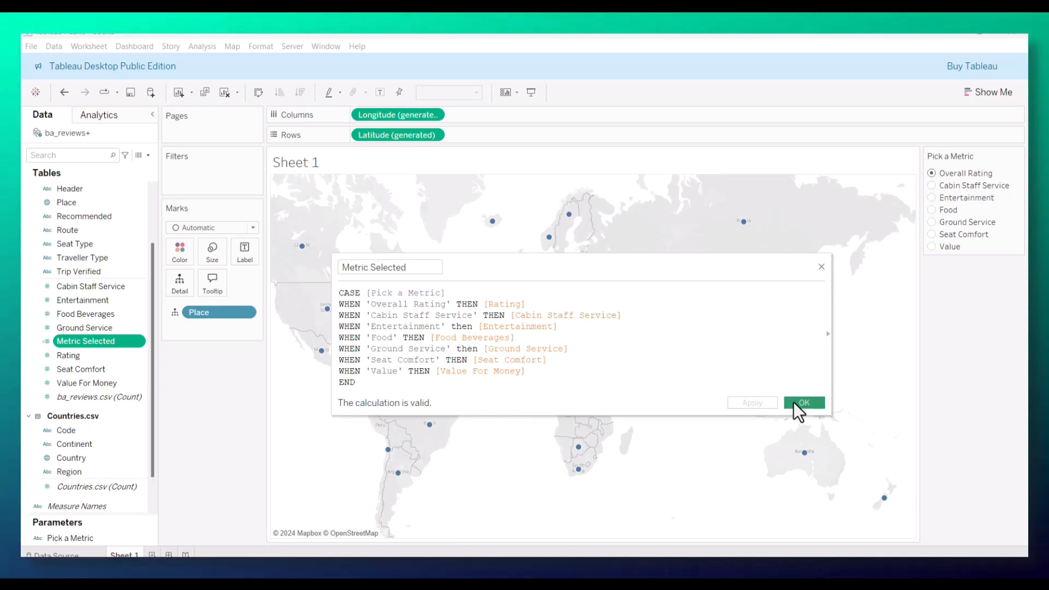
pyautogui.click(794, 402)
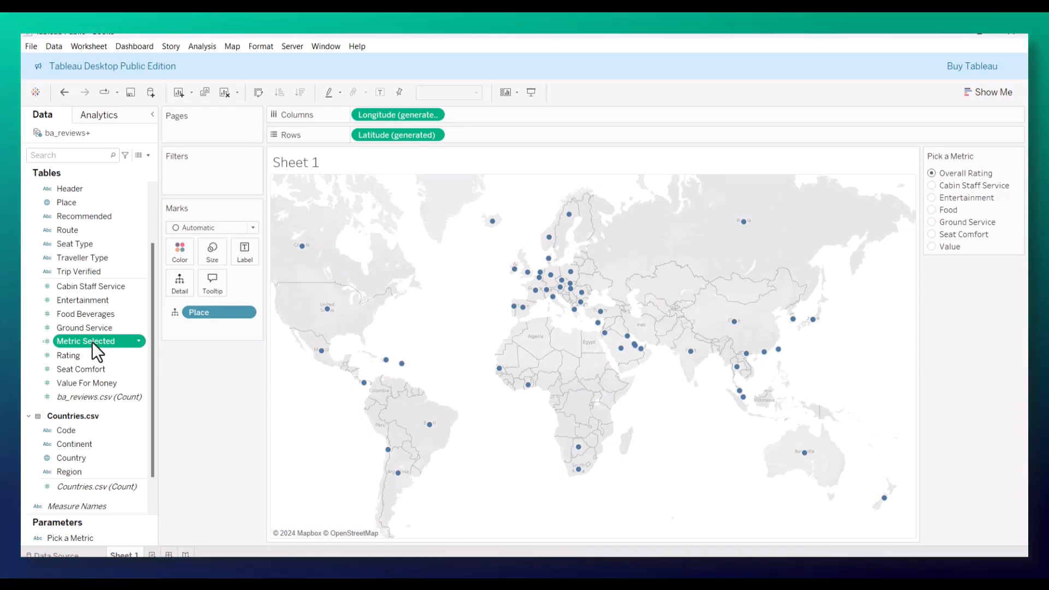
# Step: Color the map by the average of Metric Selected and switch its background map to Normal
pyautogui.moveTo(90, 342); pyautogui.dragTo(178, 251)
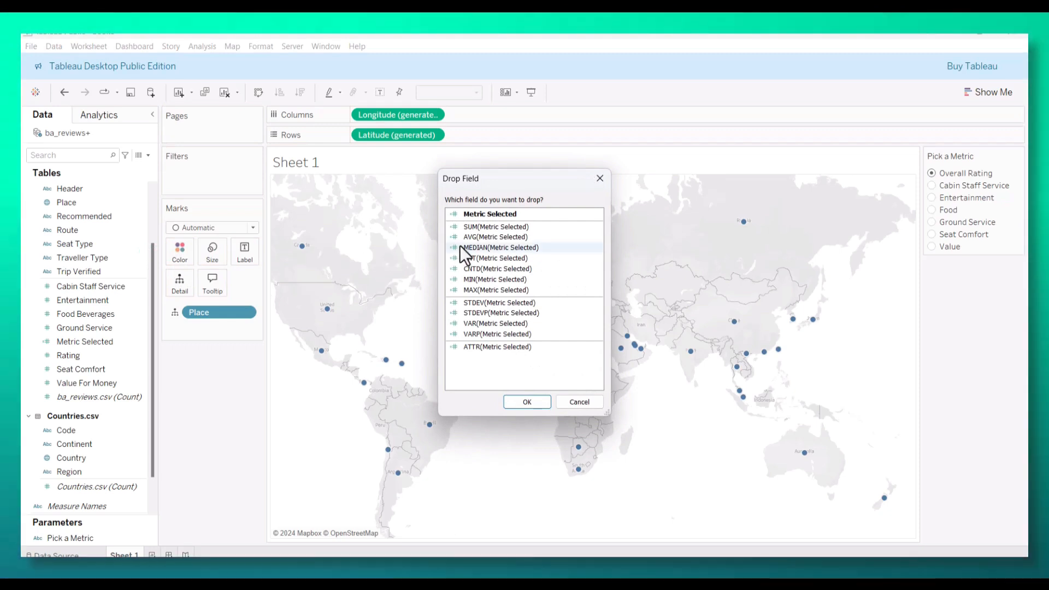
pyautogui.click(517, 402)
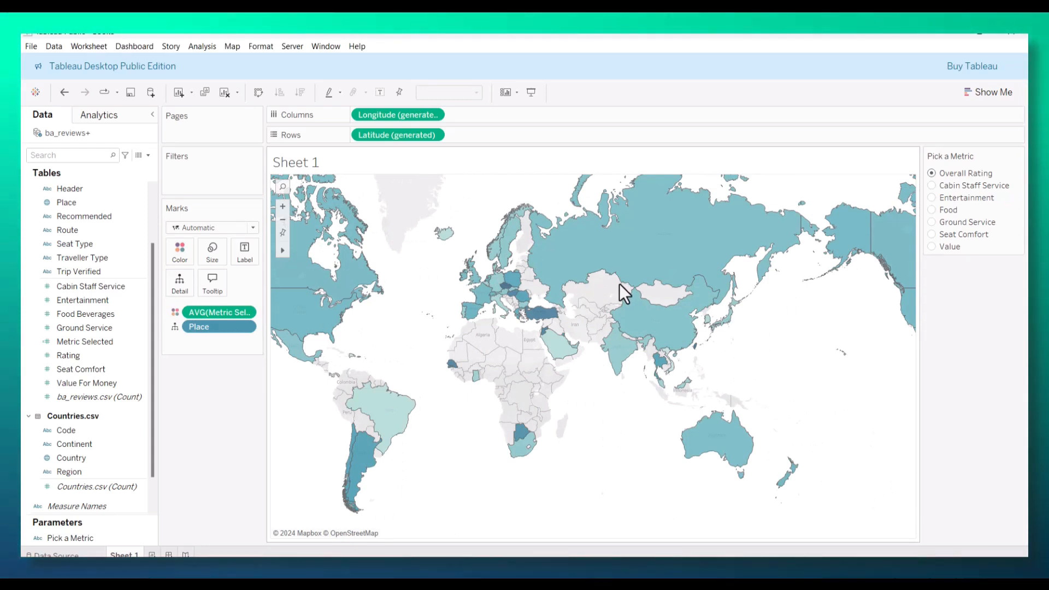
pyautogui.click(232, 47)
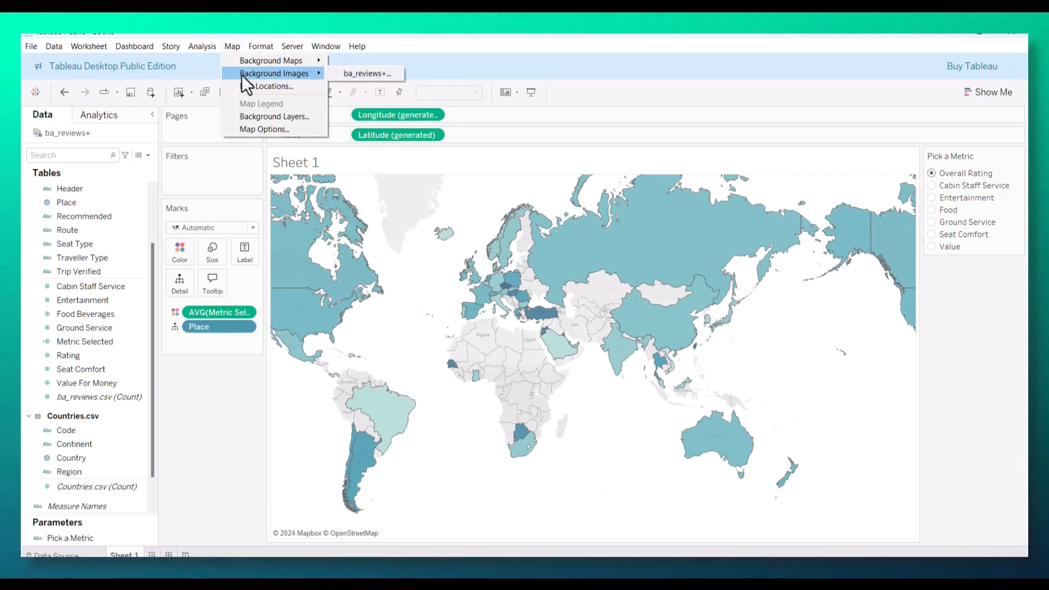
pyautogui.moveTo(259, 62)
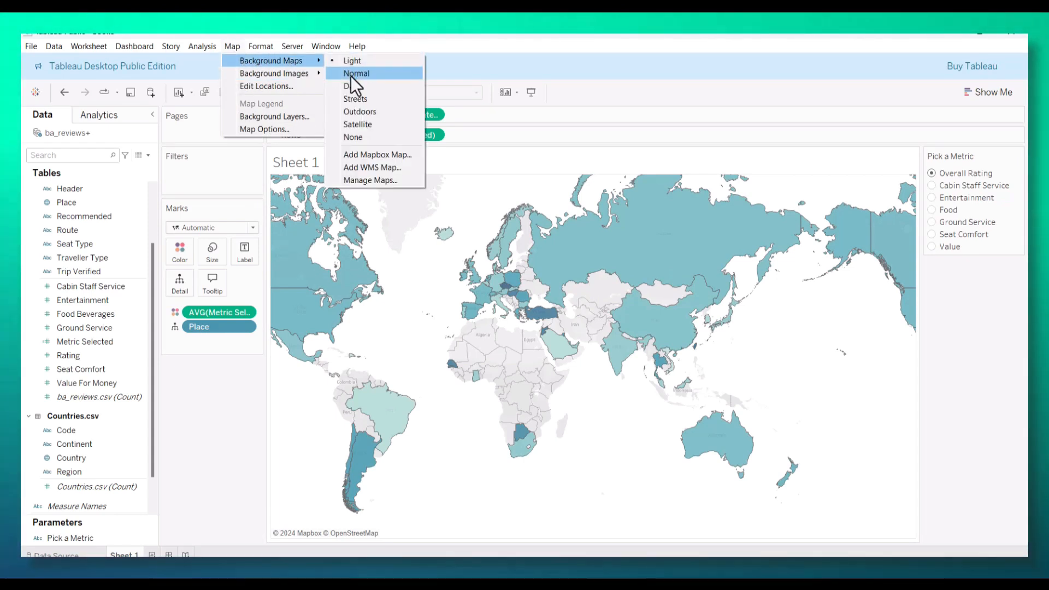
pyautogui.click(351, 75)
# Step: Set the map background's washout to 50% and turn off the State/Province Borders and State/Province Names layers
pyautogui.click(231, 48)
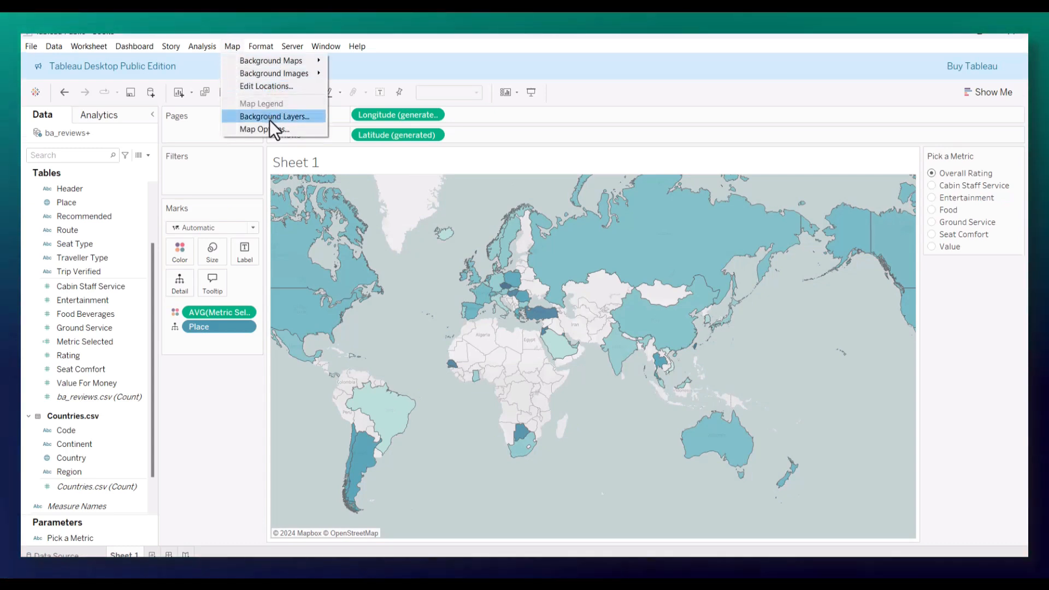
pyautogui.click(274, 117)
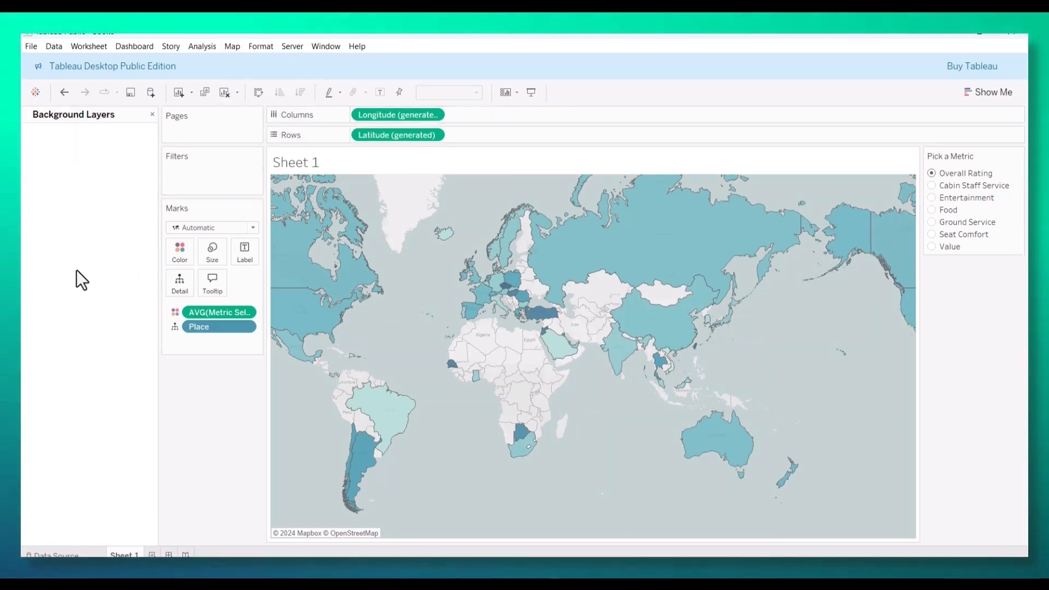
pyautogui.moveTo(42, 215); pyautogui.dragTo(75, 222)
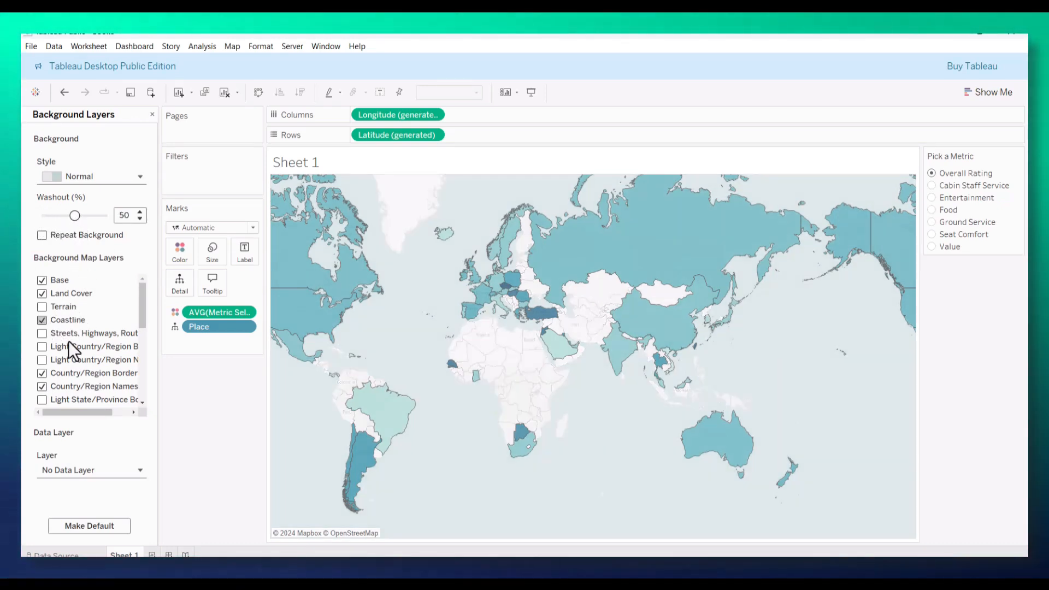
pyautogui.scroll(-3, 67, 341)
pyautogui.click(42, 331)
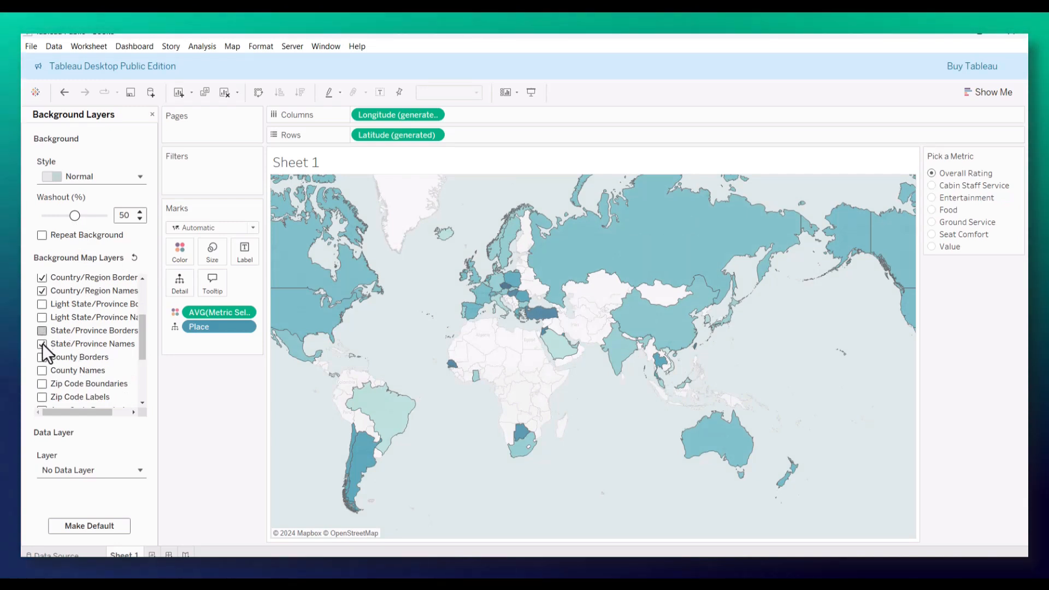
pyautogui.click(42, 343)
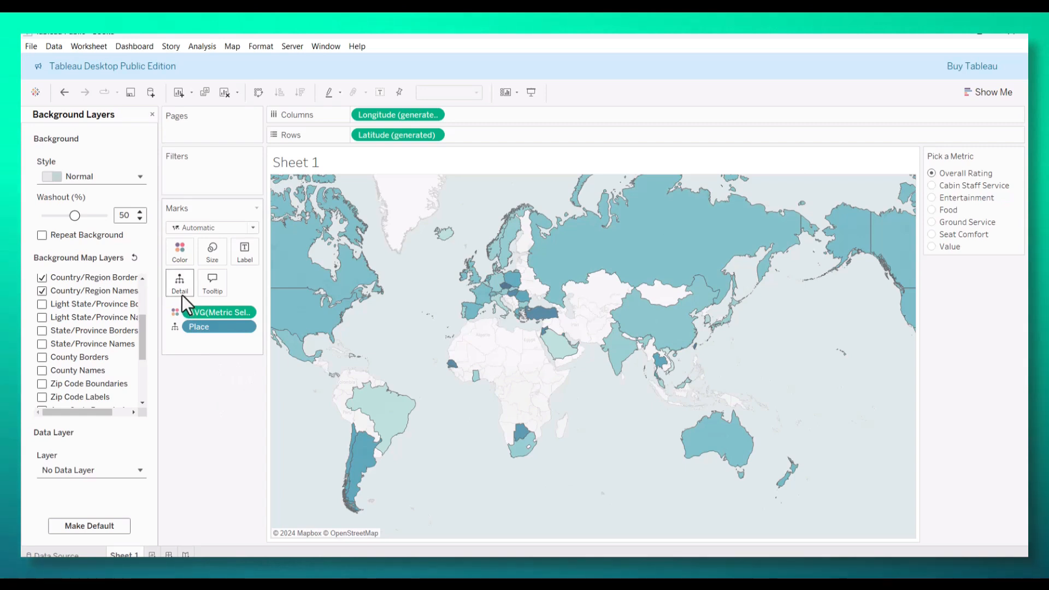
# Step: Set the map marks' opacity to 100% and base the average Metric Selected color palette on the custom HTML color #013220
pyautogui.click(182, 254)
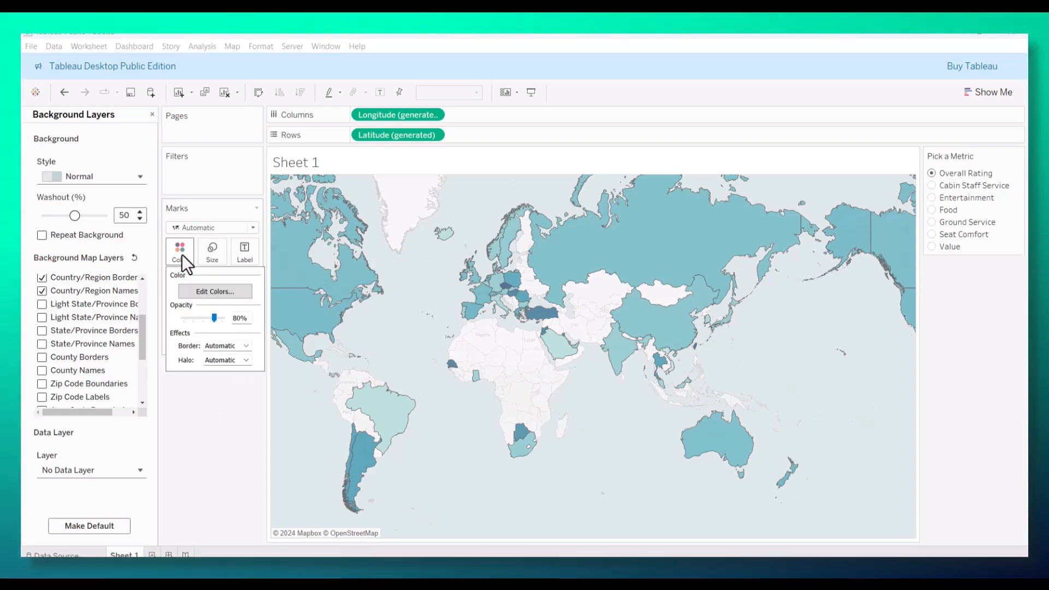
pyautogui.moveTo(214, 319); pyautogui.dragTo(241, 328)
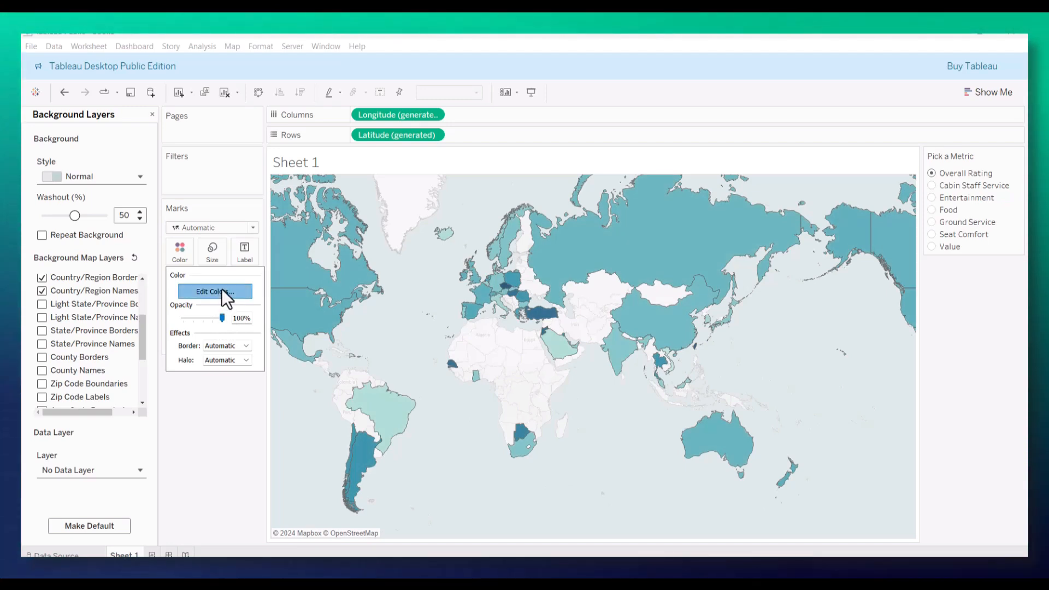
pyautogui.click(221, 290)
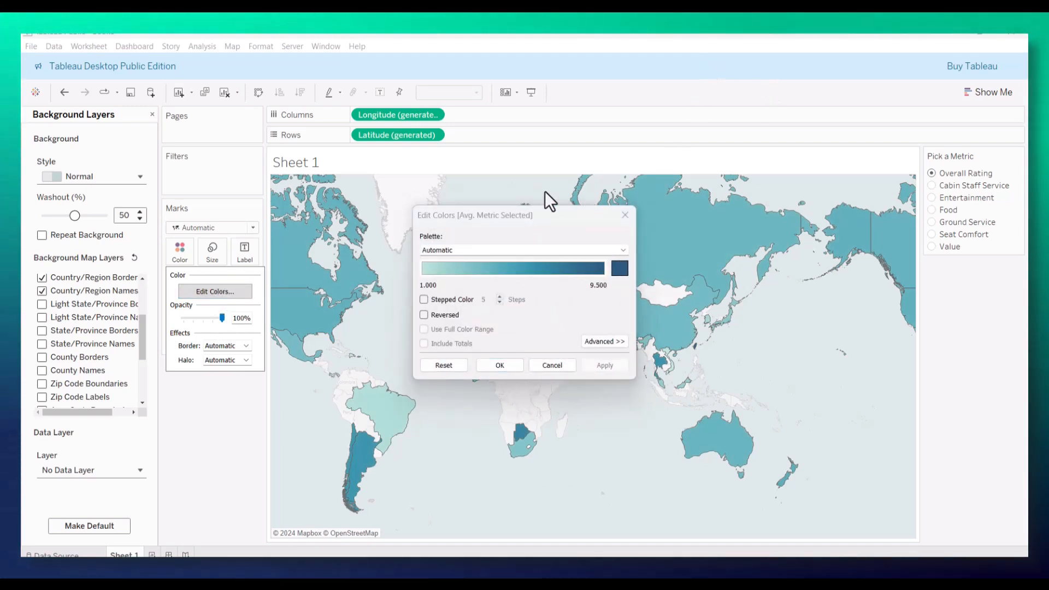
pyautogui.click(618, 267)
pyautogui.moveTo(602, 379); pyautogui.dragTo(583, 385)
pyautogui.write('013')
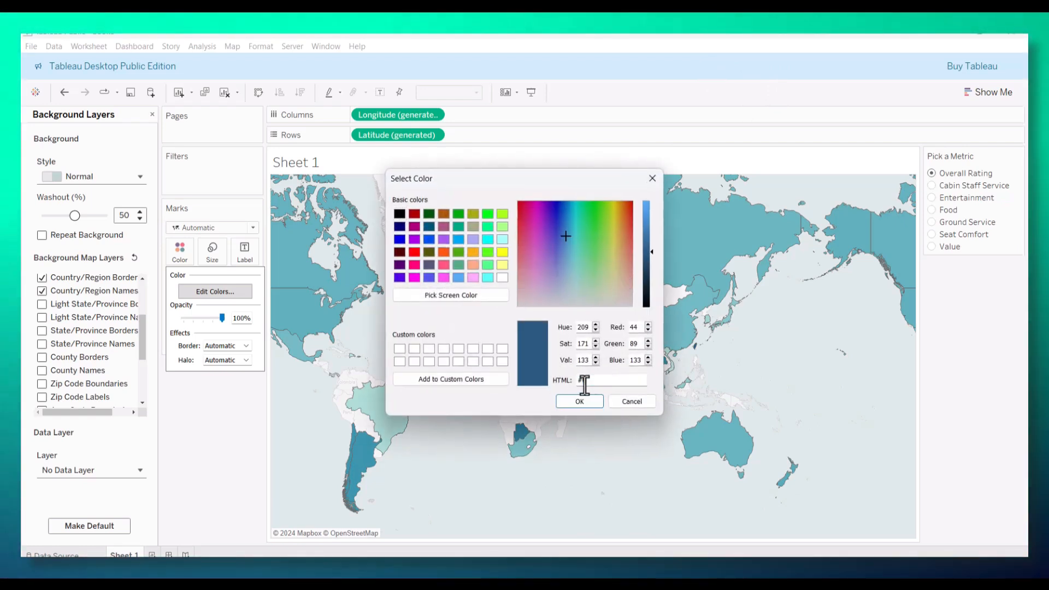
pyautogui.write('229')
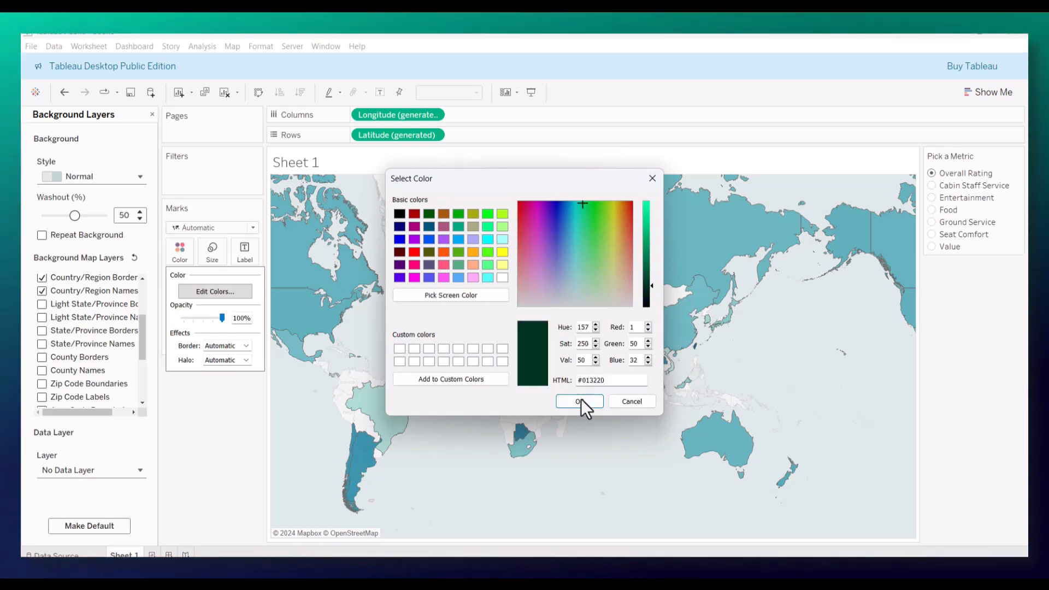
pyautogui.click(581, 401)
pyautogui.click(604, 367)
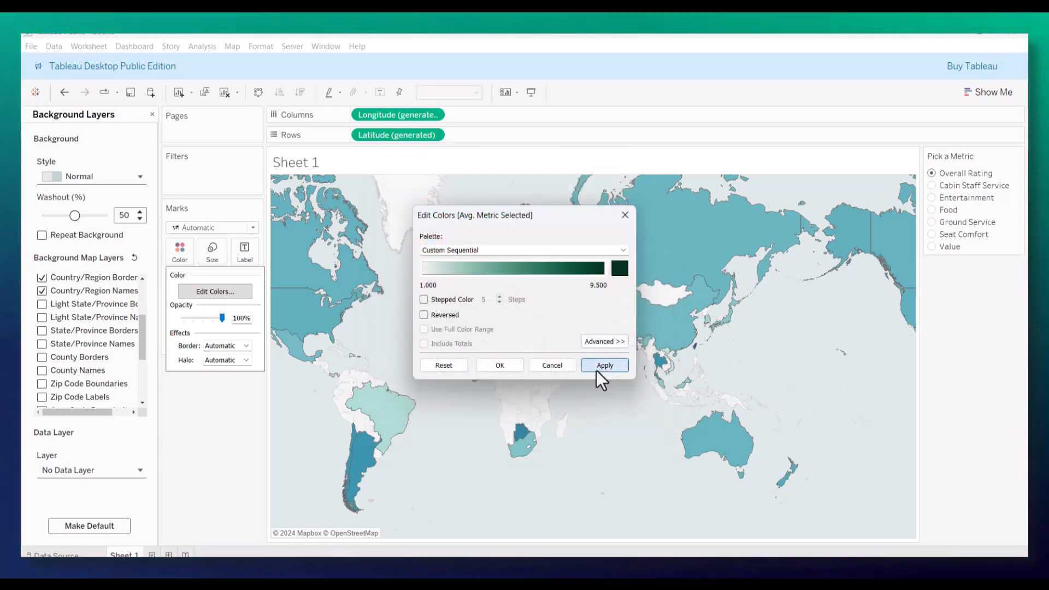
pyautogui.click(507, 366)
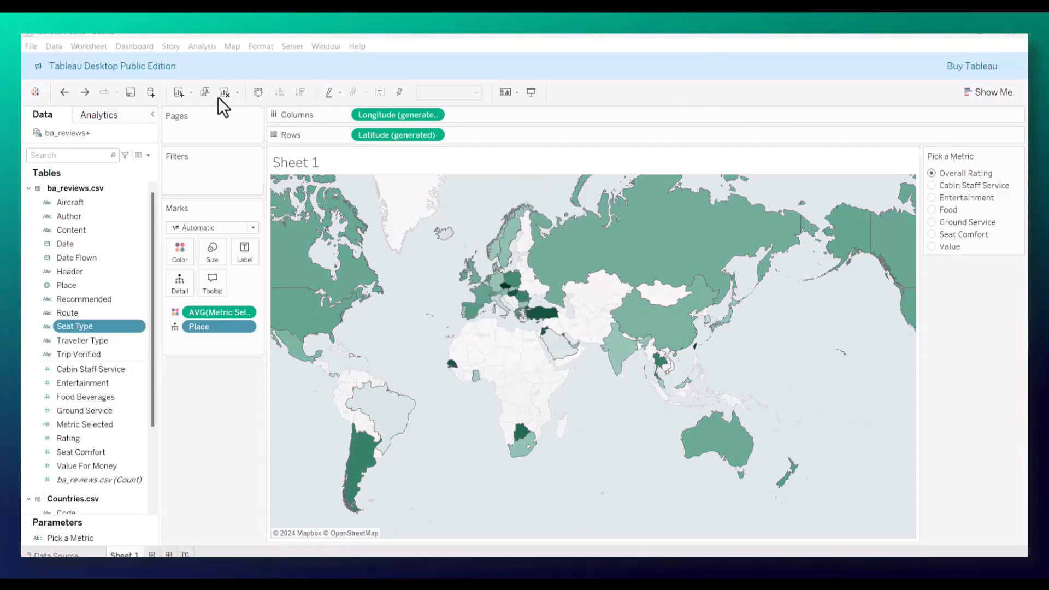
# Step: Test the map's response to Pick a Metric with Entertainment and Food, then return the selection to Overall Rating
pyautogui.moveTo(699, 262)
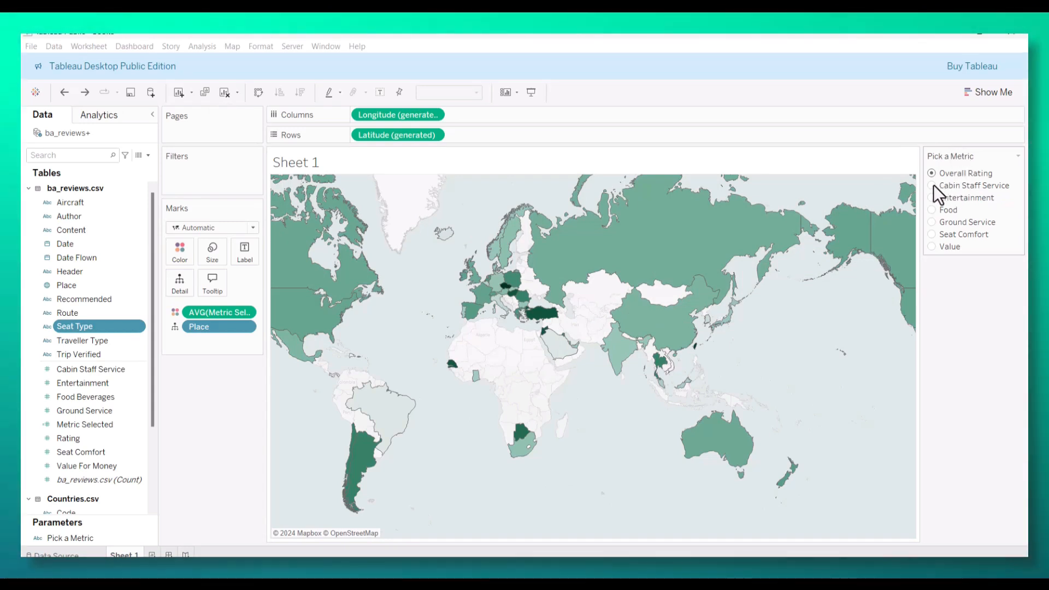
pyautogui.click(931, 197)
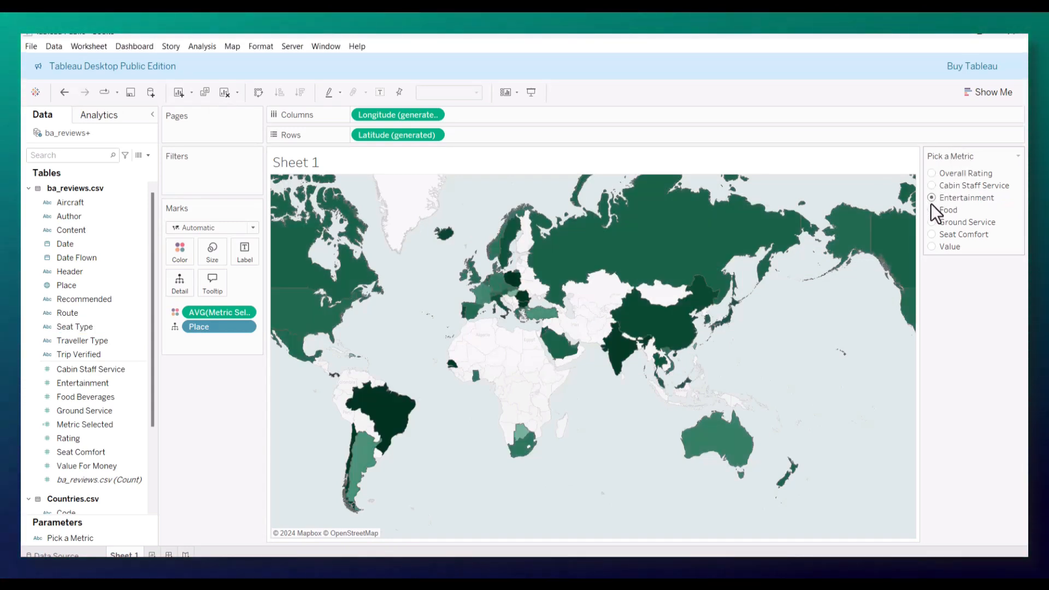
pyautogui.click(931, 211)
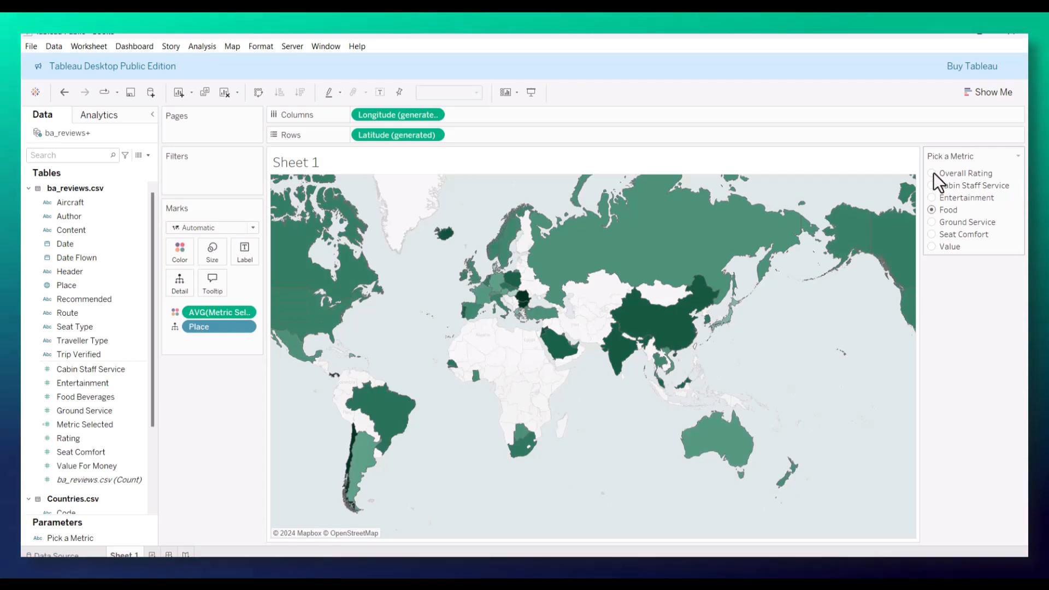
pyautogui.click(932, 172)
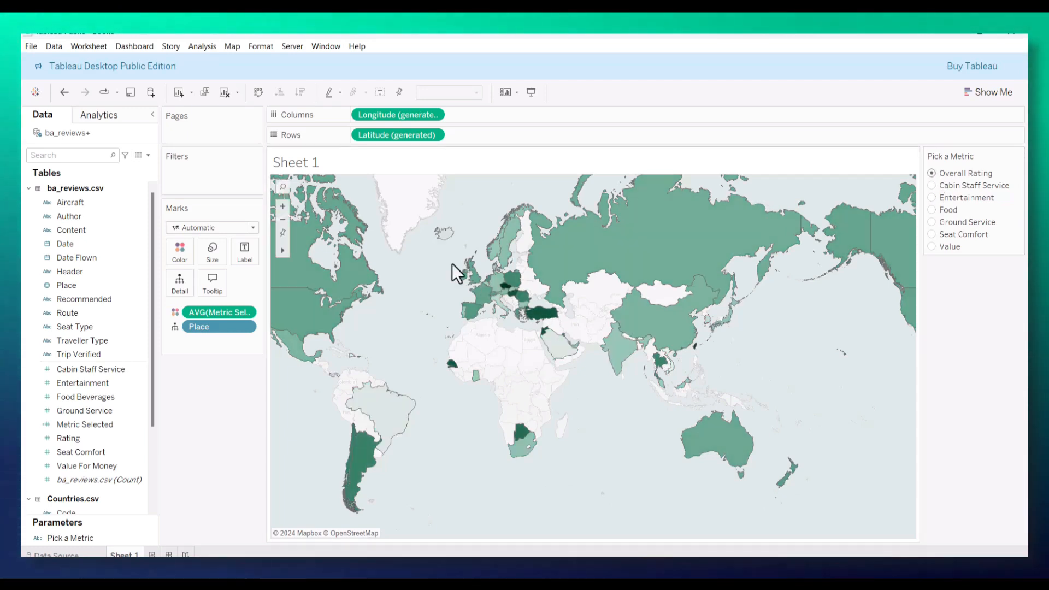
# Step: Filter the map on Date, starting from days and changing to continuous months over the range 3/1/2016 to 10/1/2023
pyautogui.moveTo(69, 245); pyautogui.dragTo(186, 172)
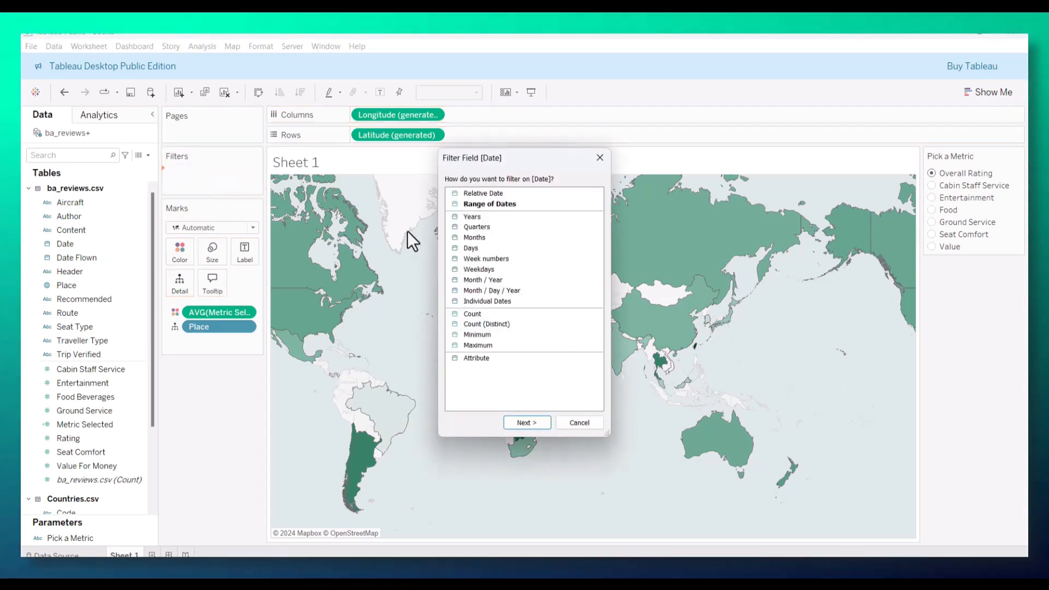
pyautogui.doubleClick(470, 247)
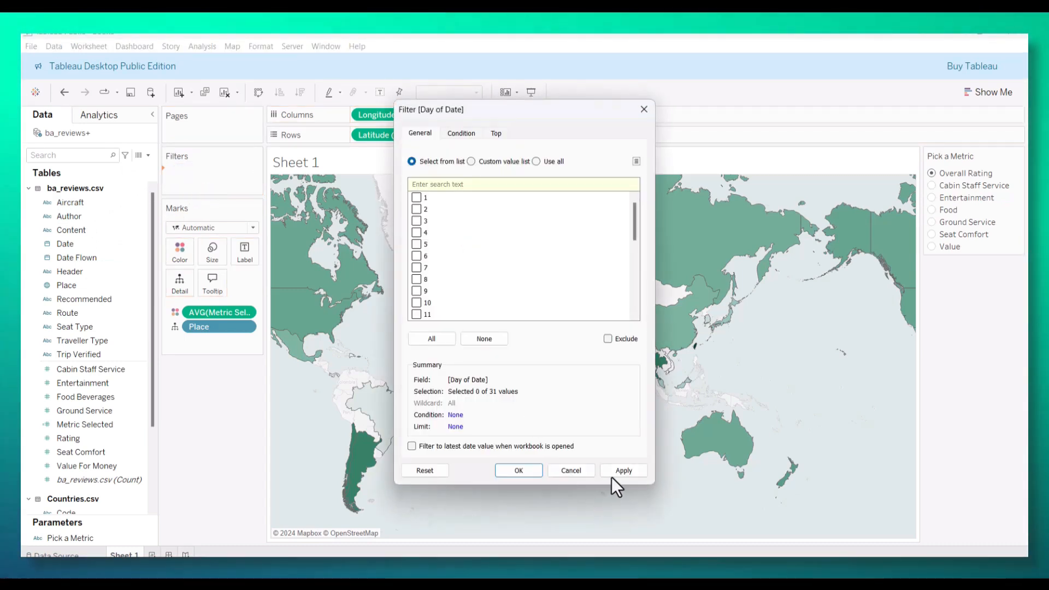
pyautogui.click(618, 470)
pyautogui.click(524, 469)
pyautogui.click(248, 173)
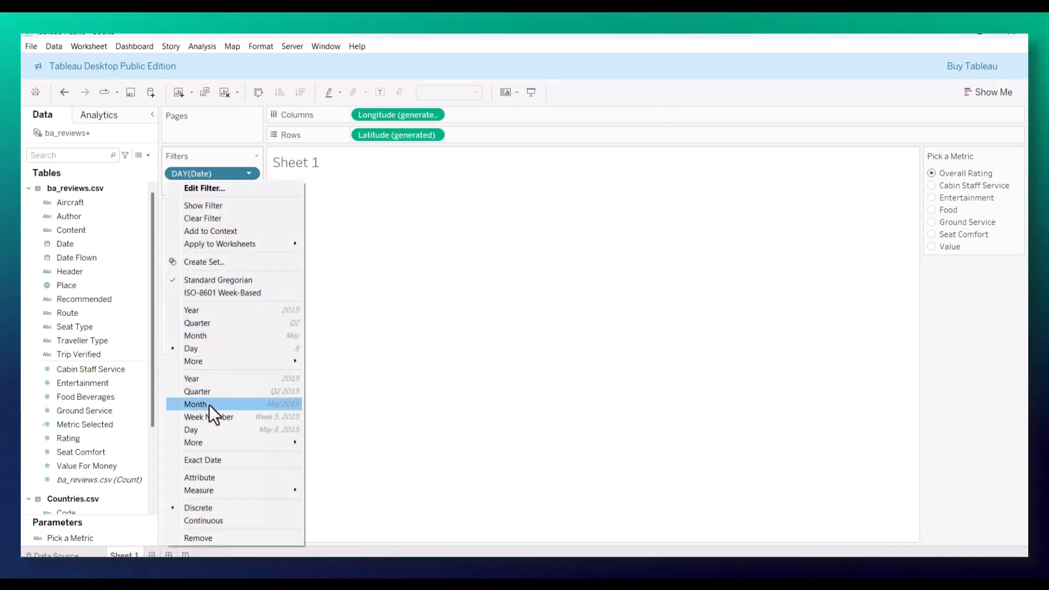
pyautogui.click(212, 405)
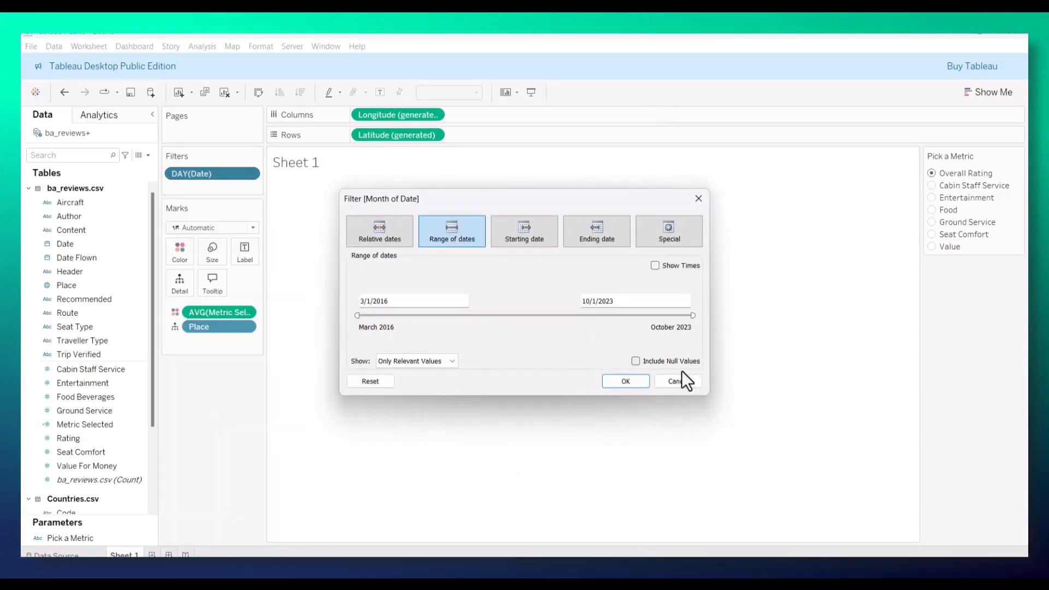
pyautogui.click(628, 380)
# Step: Apply the month filter to all worksheets using this data source and show its range control below Pick a Metric
pyautogui.click(248, 173)
pyautogui.moveTo(252, 247)
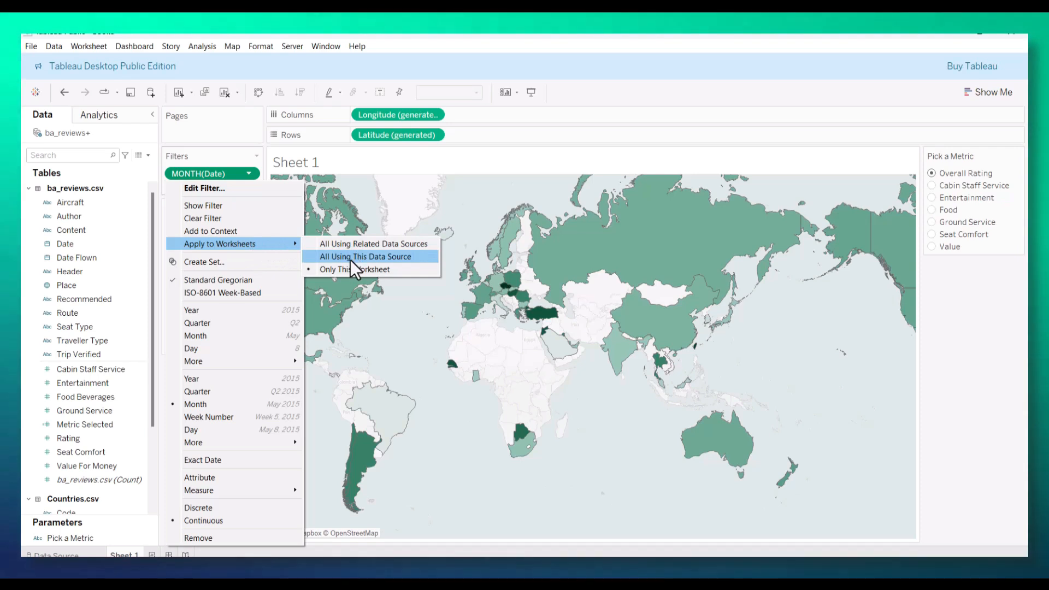
pyautogui.click(362, 257)
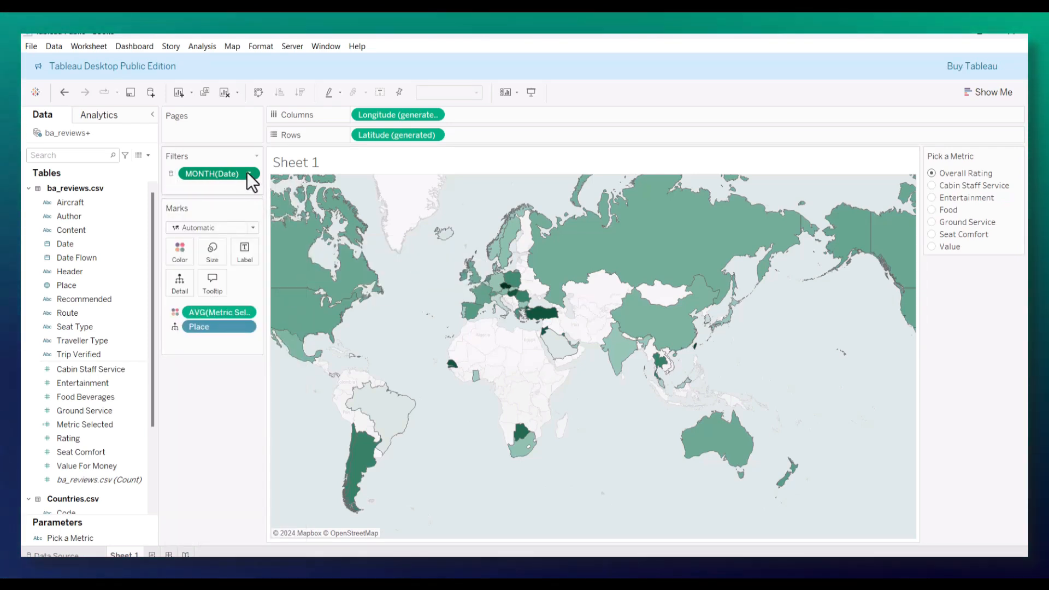
pyautogui.click(249, 173)
pyautogui.click(273, 187)
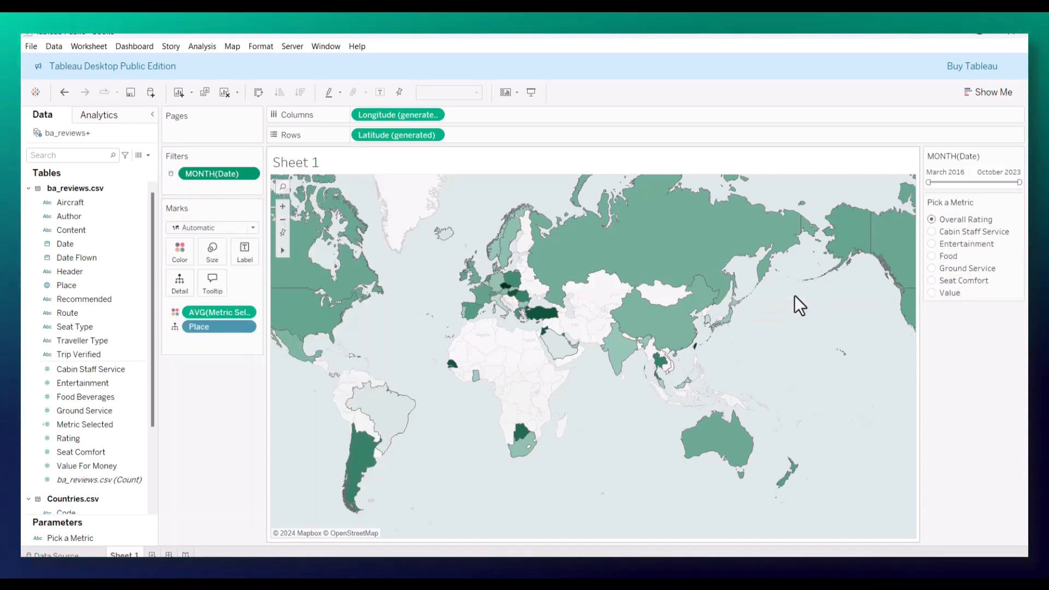
pyautogui.moveTo(928, 182)
pyautogui.mouseDown()
pyautogui.moveTo(947, 183)
pyautogui.moveTo(928, 183)
pyautogui.mouseUp()
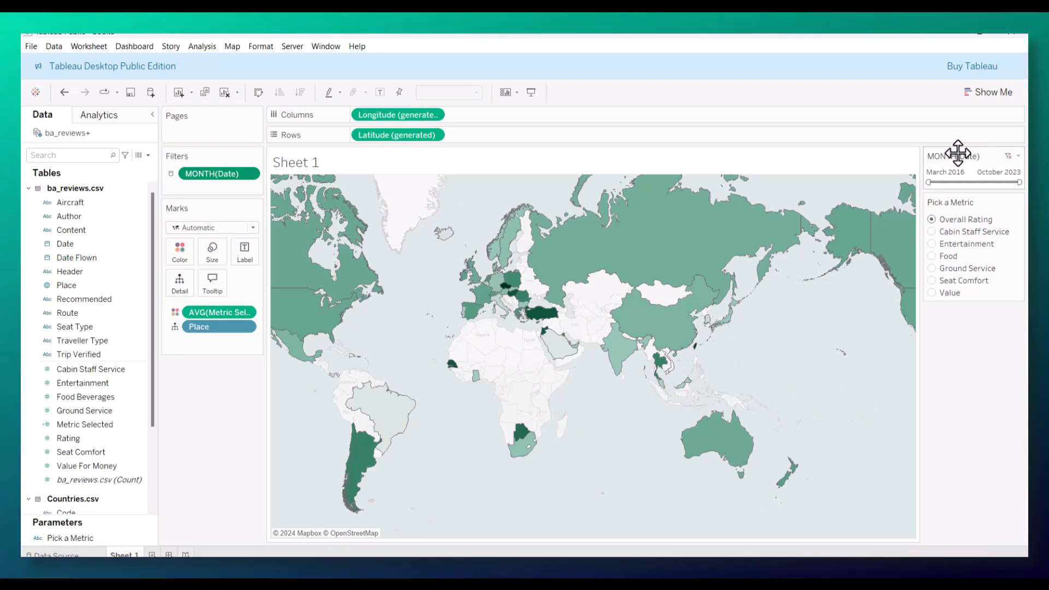
pyautogui.moveTo(963, 306); pyautogui.dragTo(962, 302)
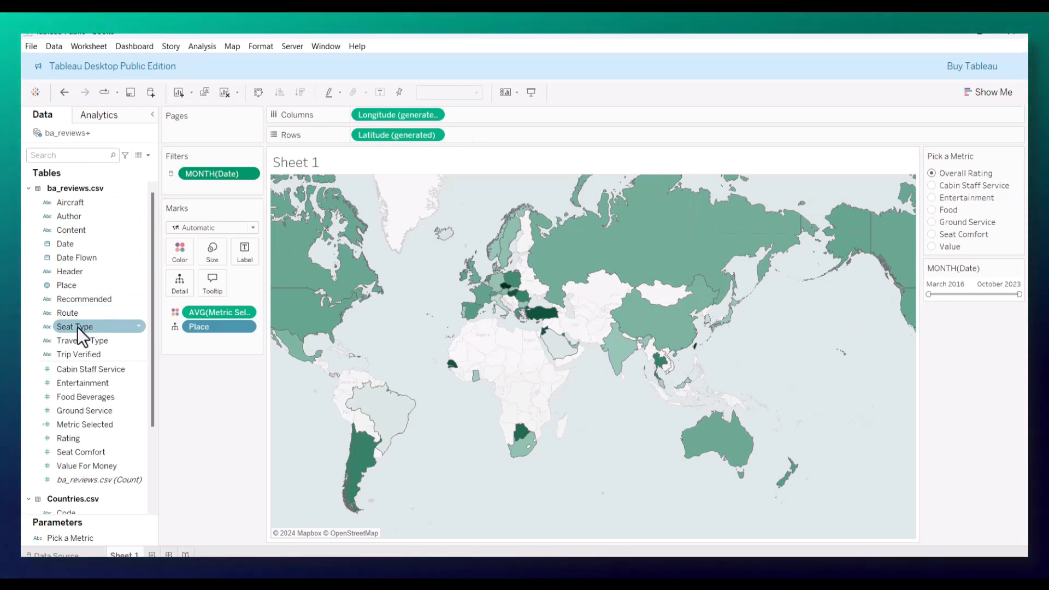
# Step: Show a Seat Type filter and apply it to all worksheets using this data source
pyautogui.rightClick(77, 326)
pyautogui.click(119, 348)
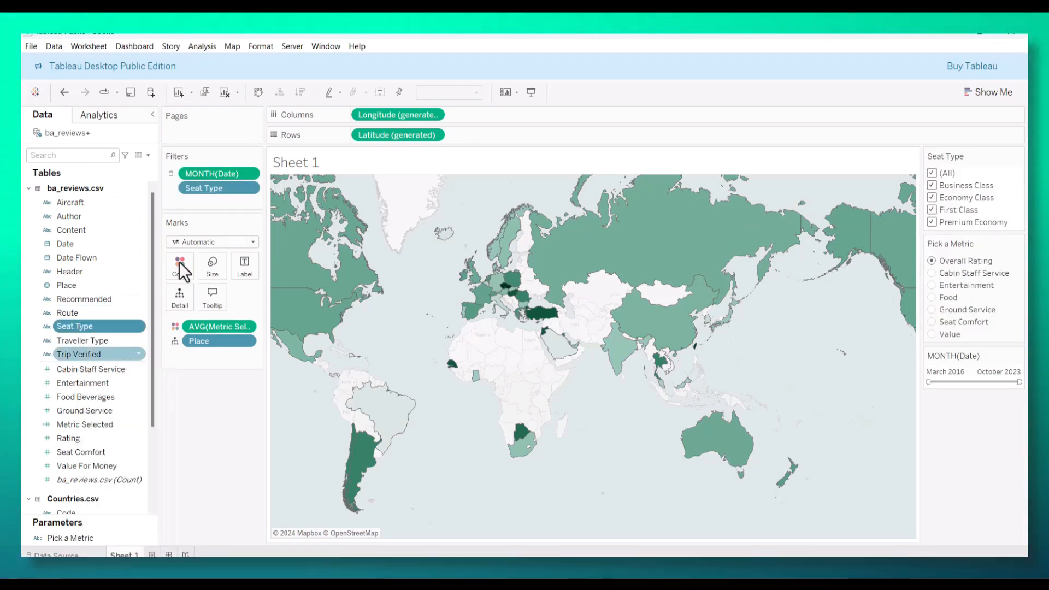
pyautogui.click(249, 188)
pyautogui.moveTo(257, 257)
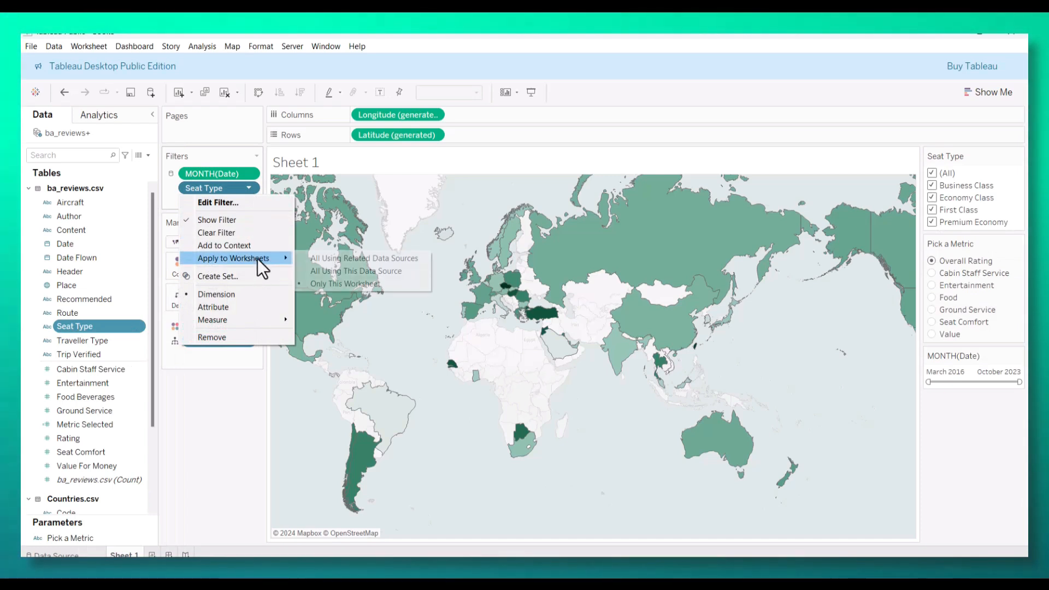
pyautogui.click(345, 272)
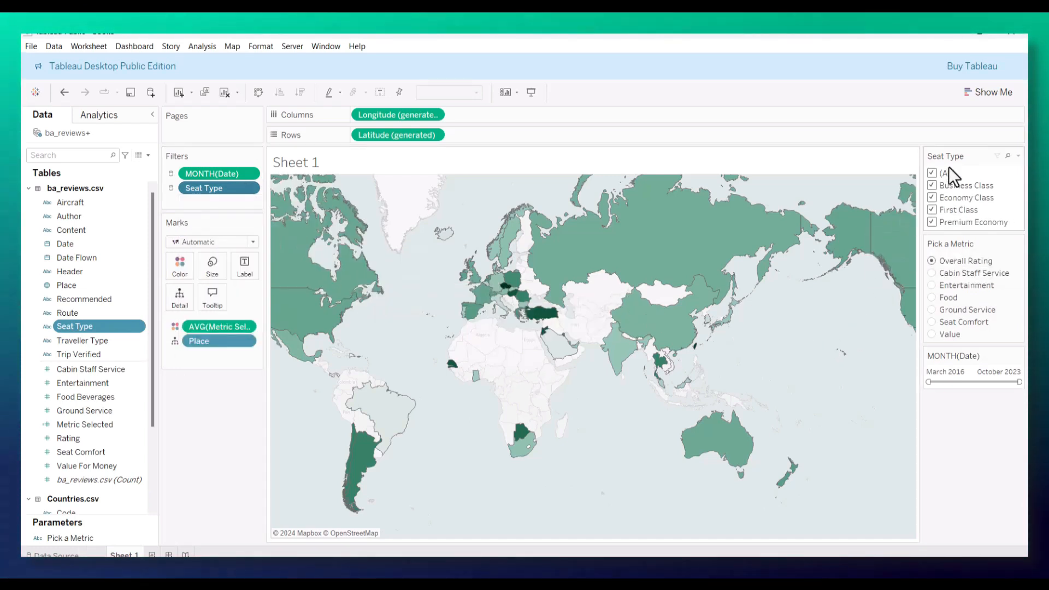
# Step: Place the Seat Type filter control below the month range and make it a single value list
pyautogui.moveTo(959, 272); pyautogui.dragTo(962, 396)
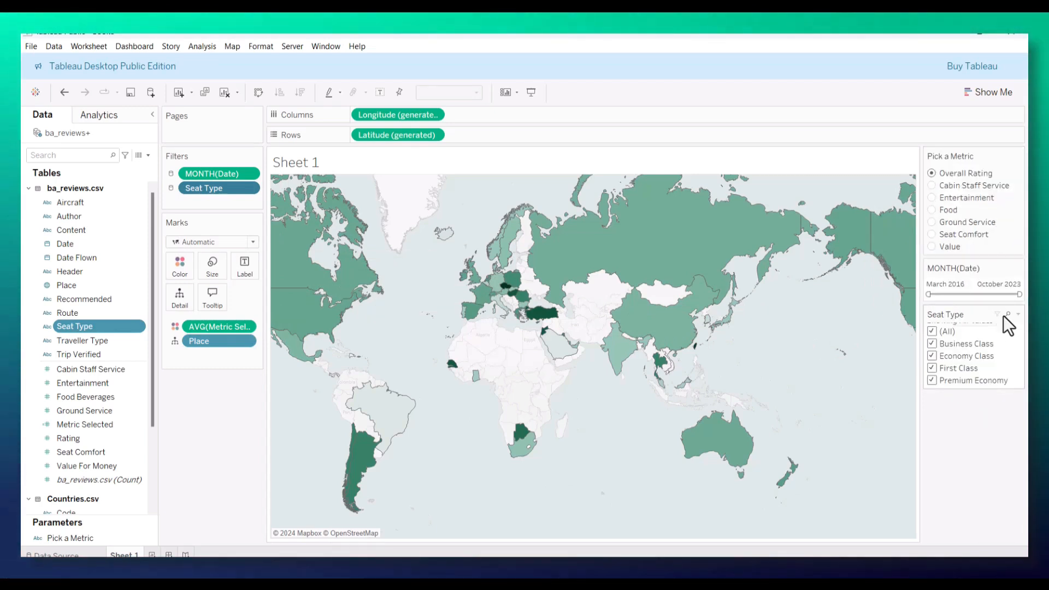
pyautogui.click(1017, 314)
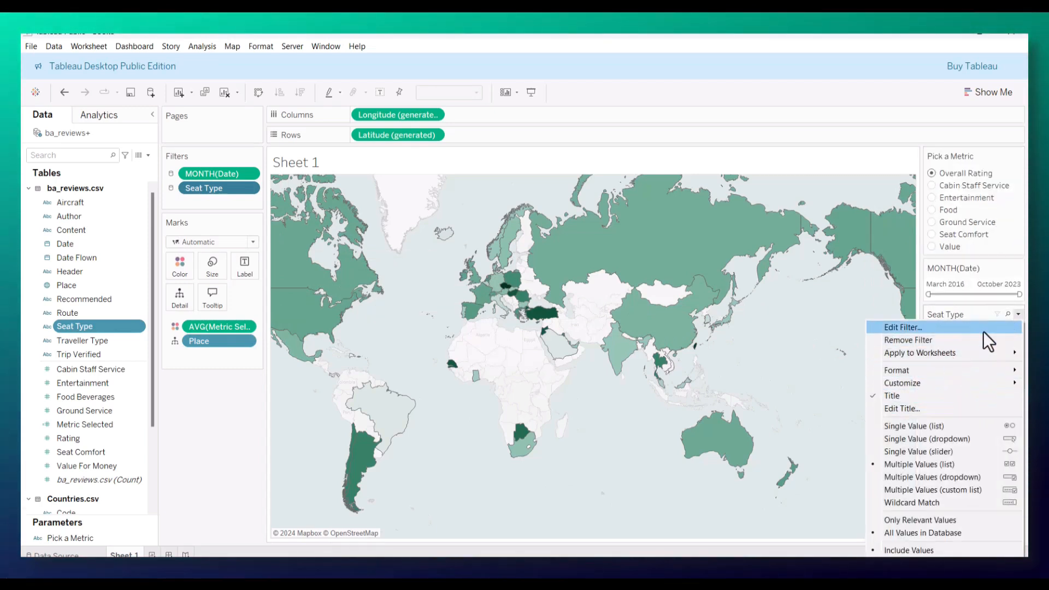
pyautogui.click(932, 427)
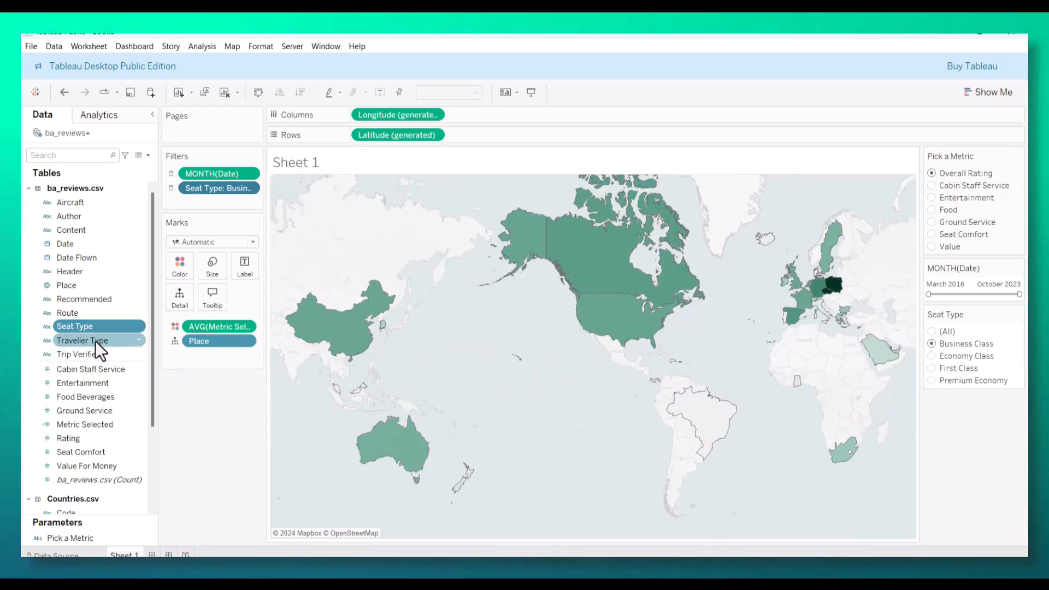
# Step: Show a Traveller Type filter and apply it to all worksheets using this data source
pyautogui.rightClick(96, 342)
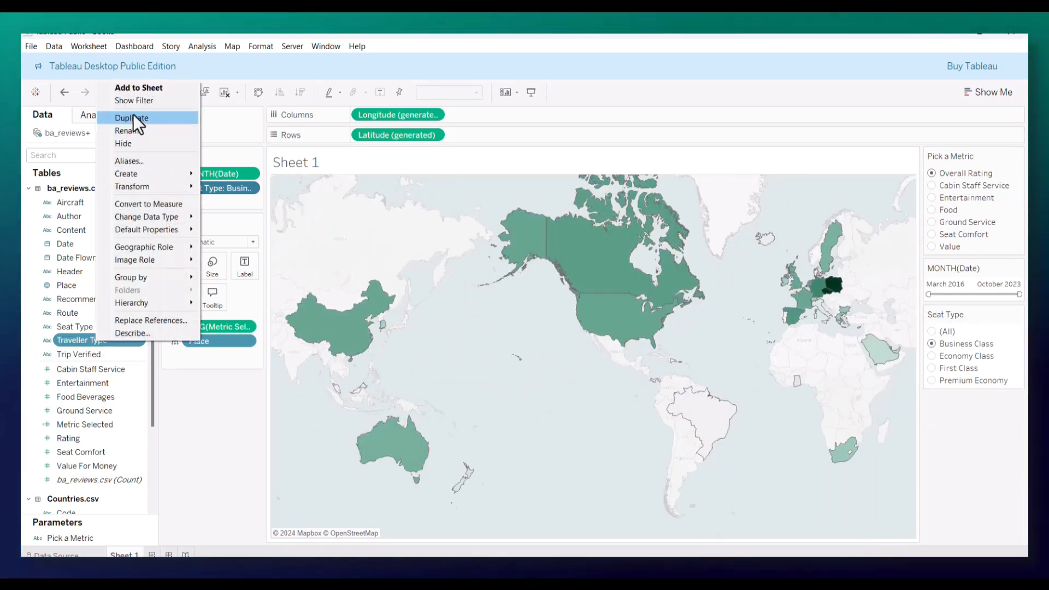
pyautogui.click(135, 100)
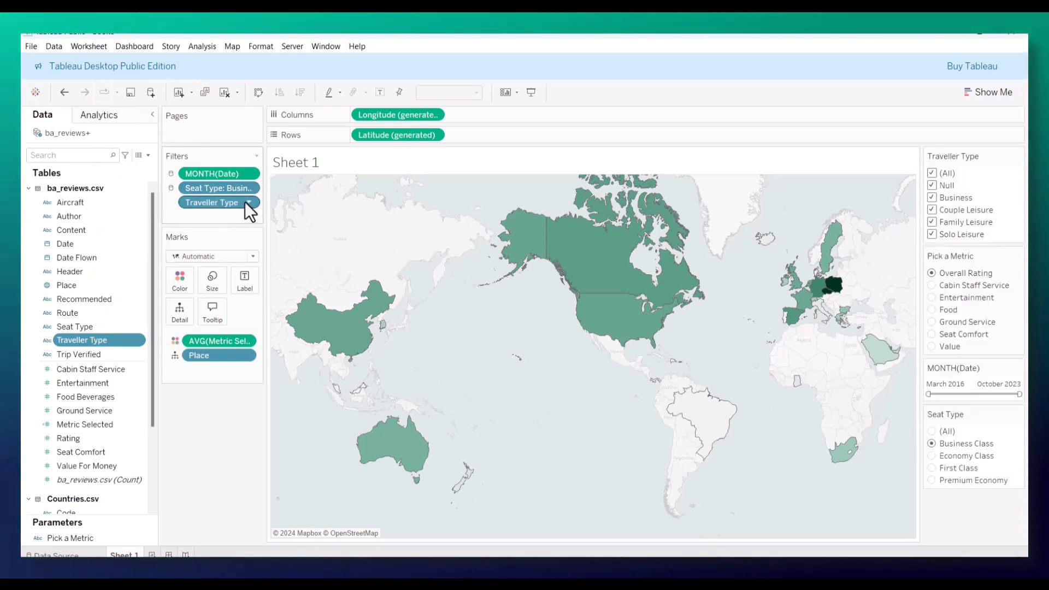
pyautogui.click(249, 203)
pyautogui.moveTo(261, 273)
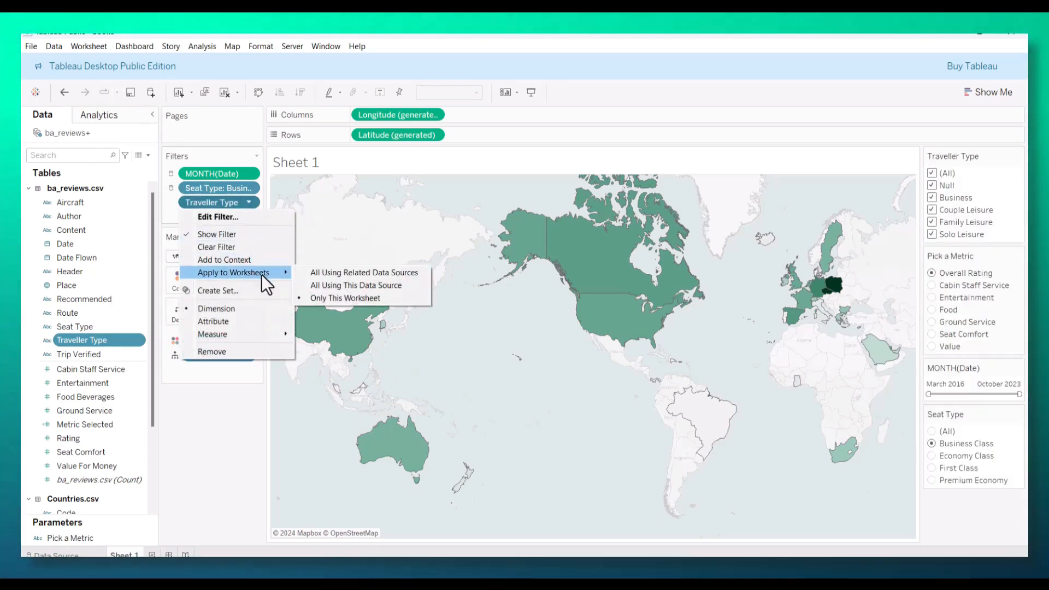
pyautogui.click(349, 284)
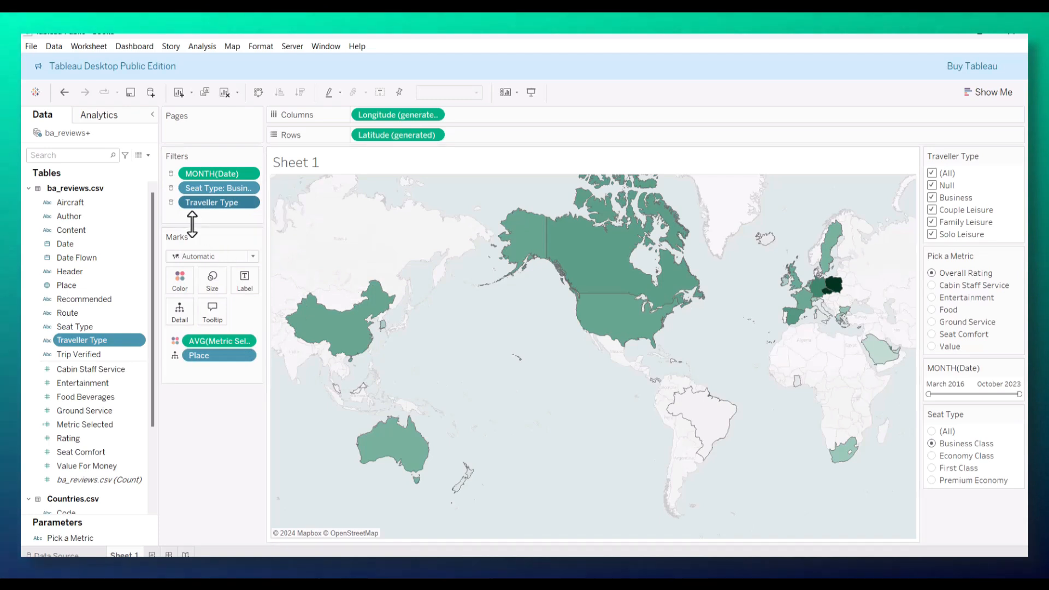
pyautogui.rightClick(214, 205)
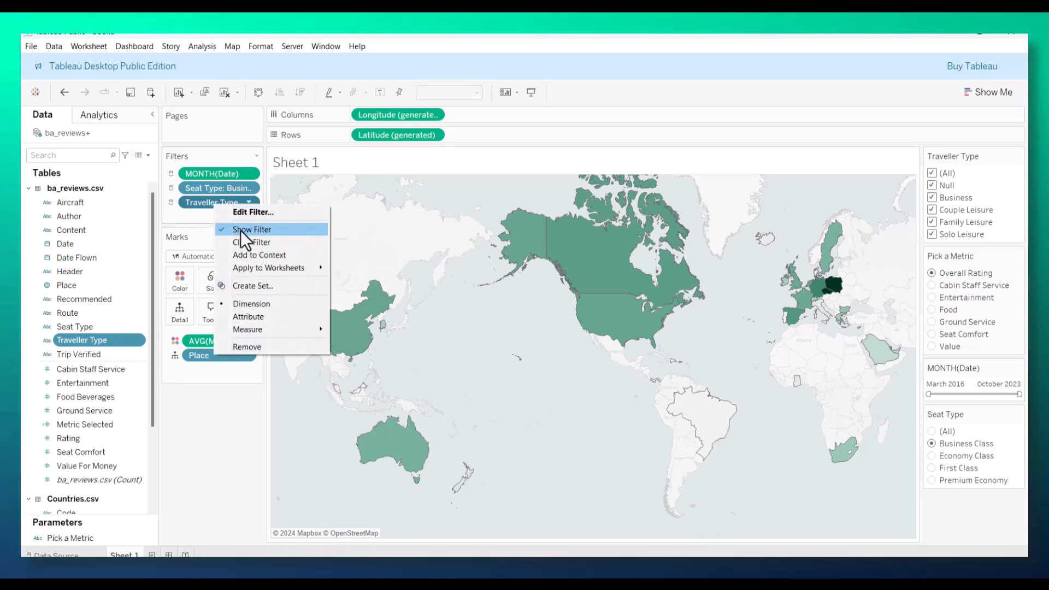
pyautogui.click(196, 214)
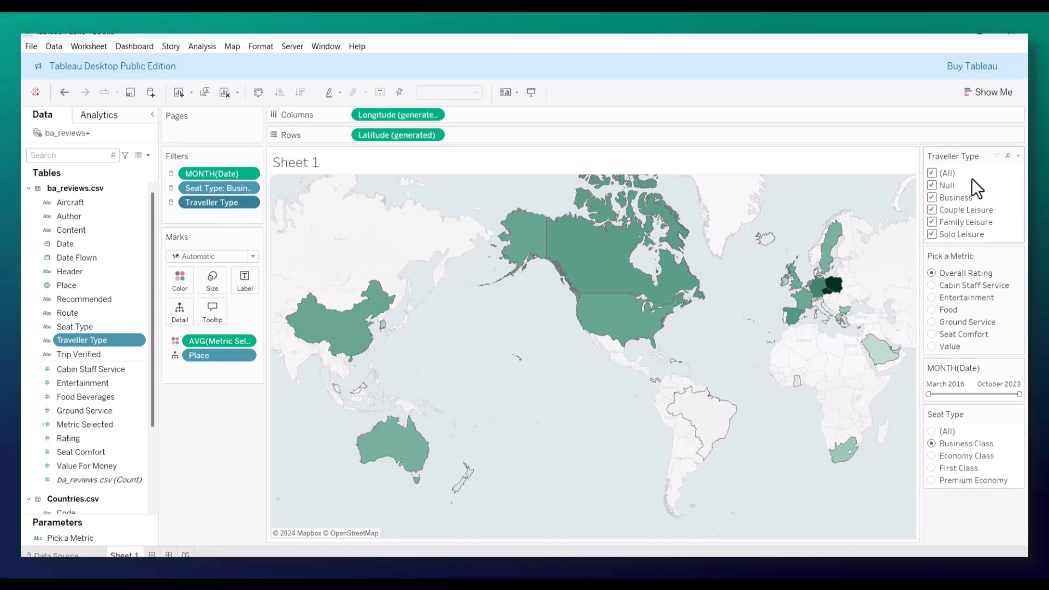
# Step: Place the Traveller Type filter control below Seat Type, make it a single value list and select (All)
pyautogui.moveTo(959, 217); pyautogui.dragTo(995, 487)
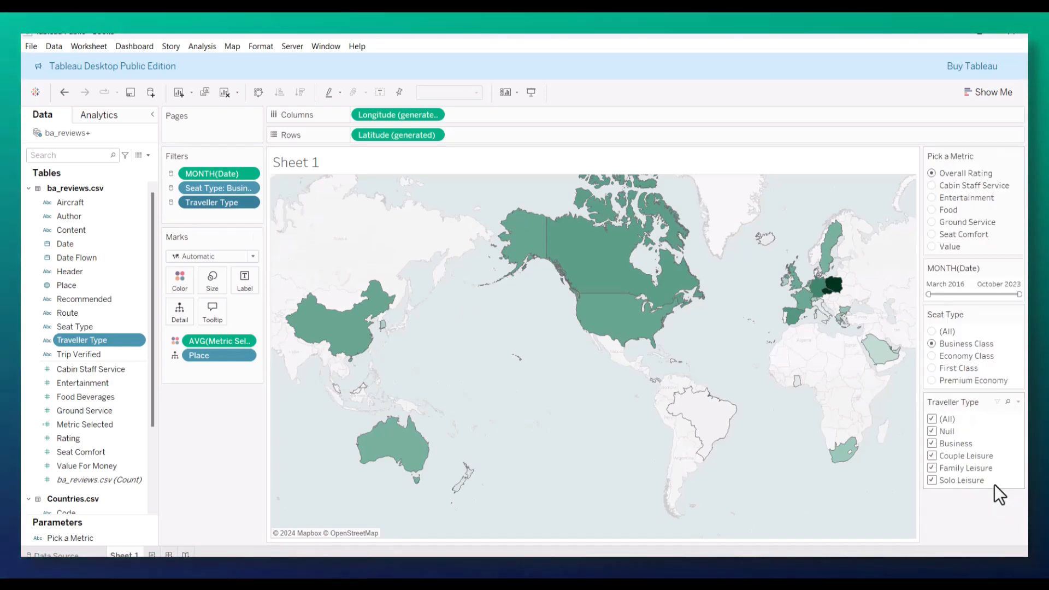
pyautogui.click(1017, 402)
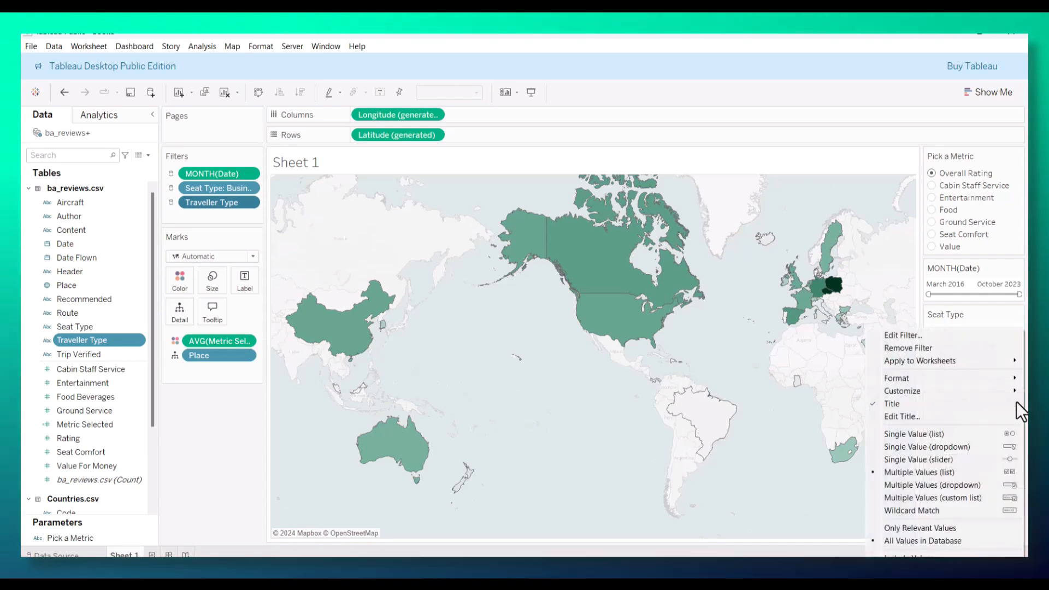
pyautogui.click(922, 435)
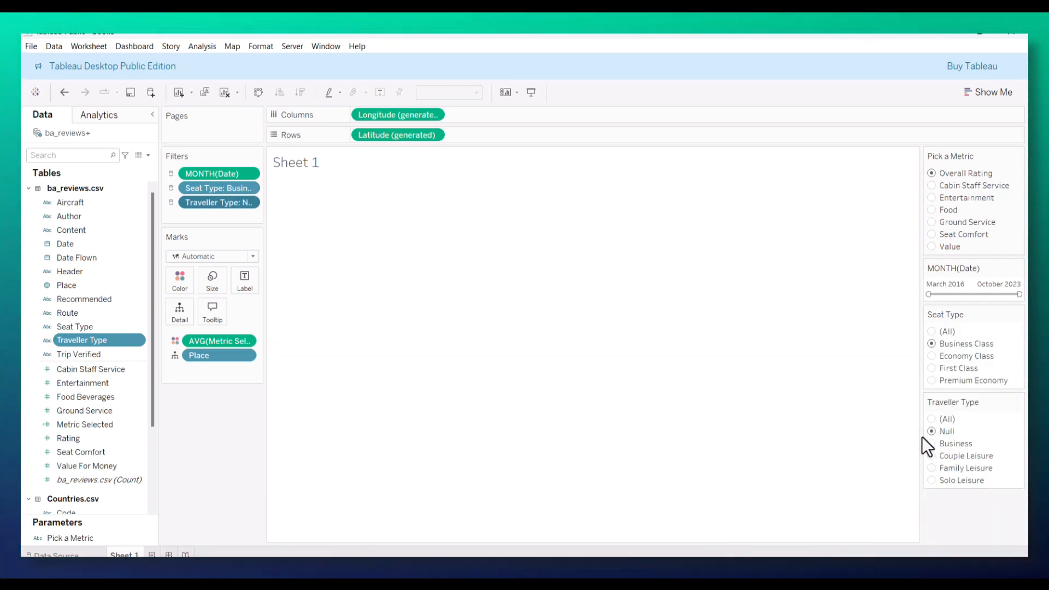
pyautogui.click(932, 418)
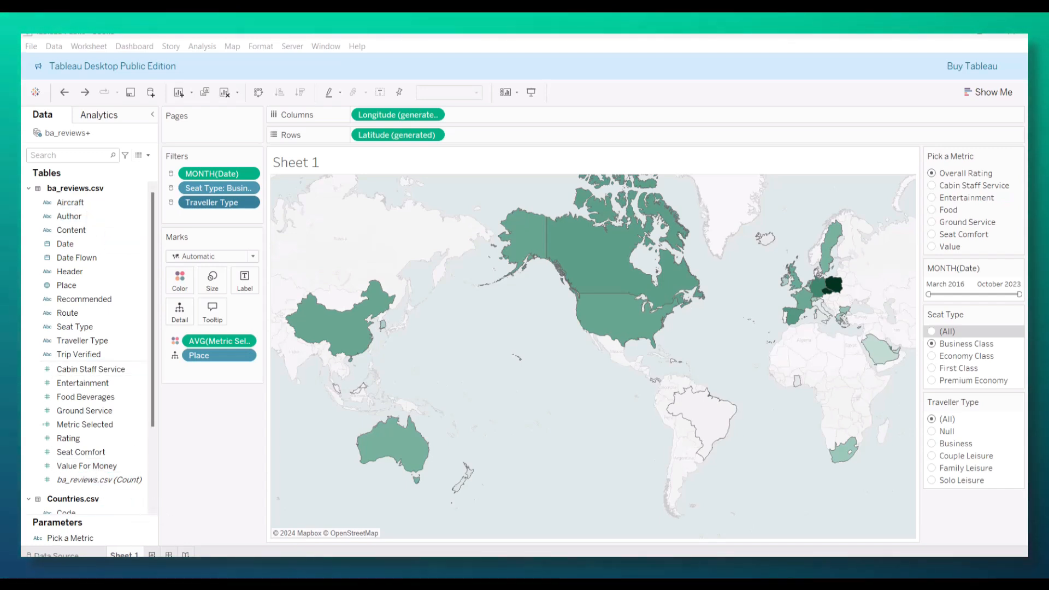
# Step: Create a new worksheet and list Aircraft in its rows
pyautogui.click(152, 555)
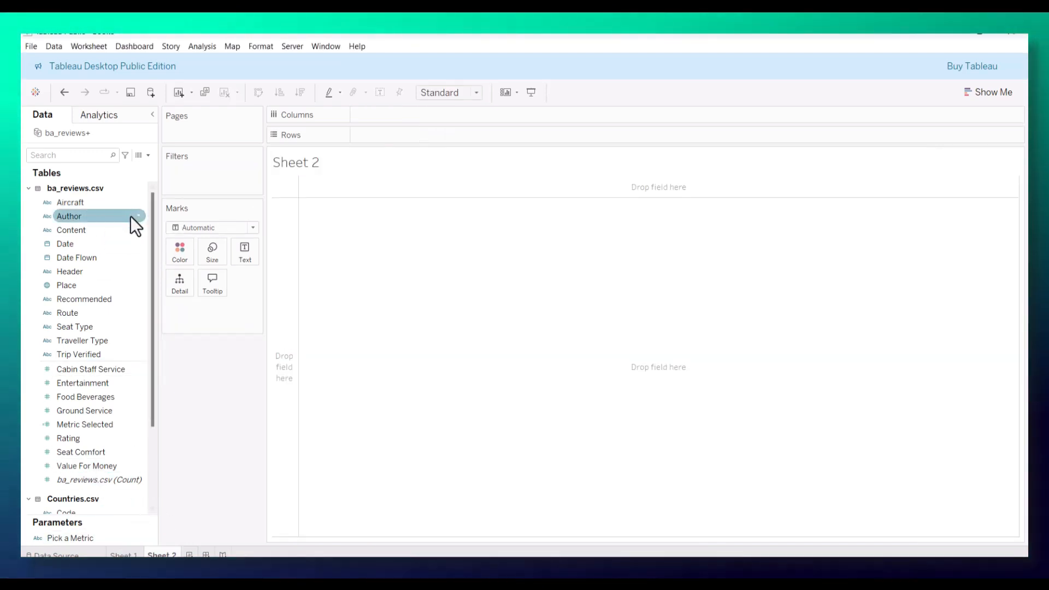
pyautogui.moveTo(82, 204); pyautogui.dragTo(396, 136)
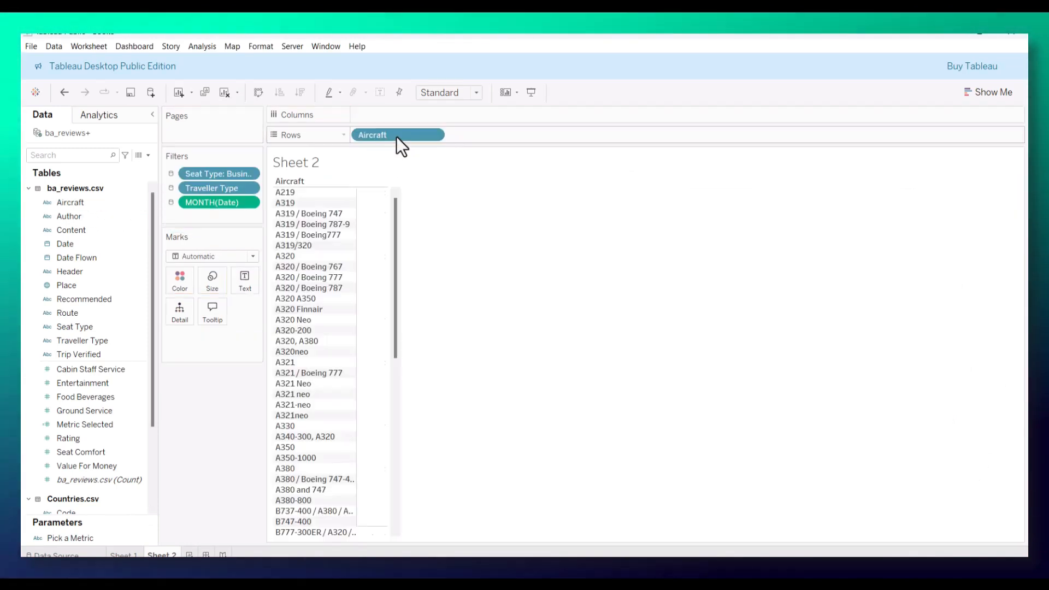
pyautogui.scroll(-4, 321, 268)
pyautogui.scroll(10, 322, 267)
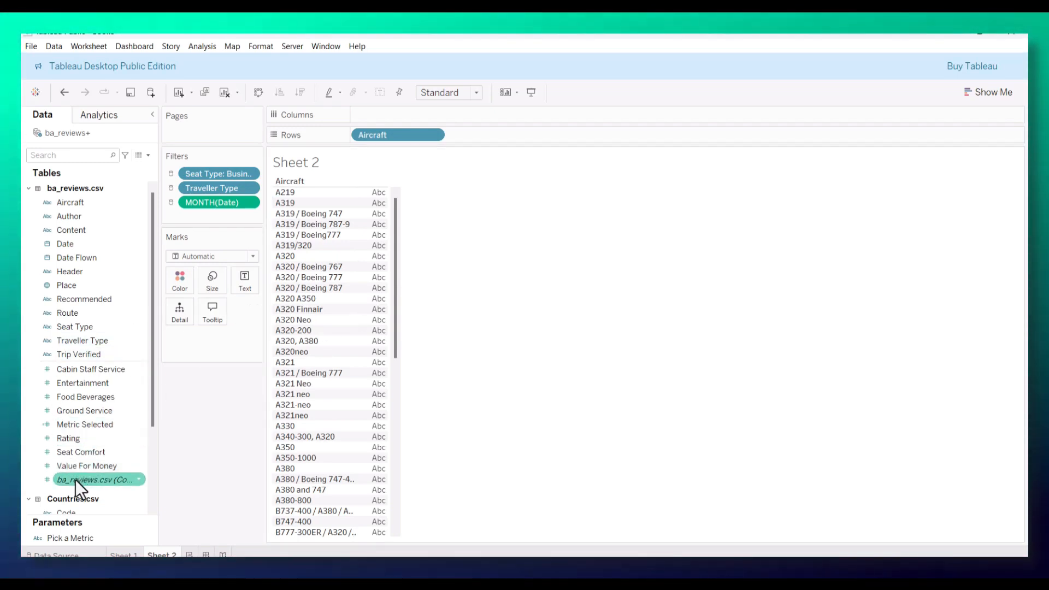
# Step: Display the ba_reviews.csv count as text for each aircraft and sort the aircraft in descending order of count
pyautogui.moveTo(76, 480); pyautogui.dragTo(232, 330)
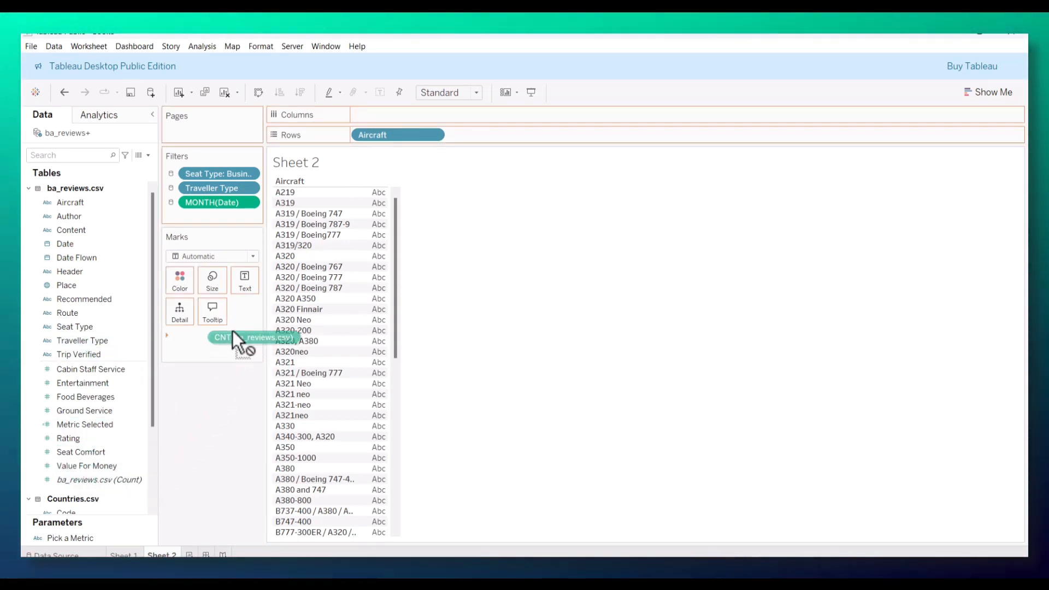
pyautogui.moveTo(245, 290); pyautogui.dragTo(245, 277)
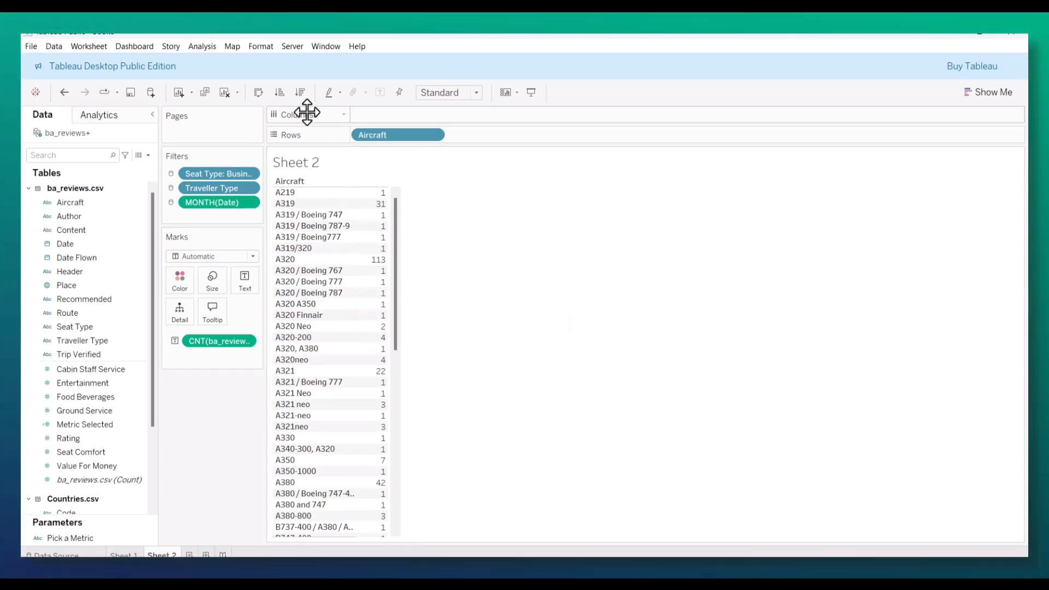
pyautogui.click(300, 94)
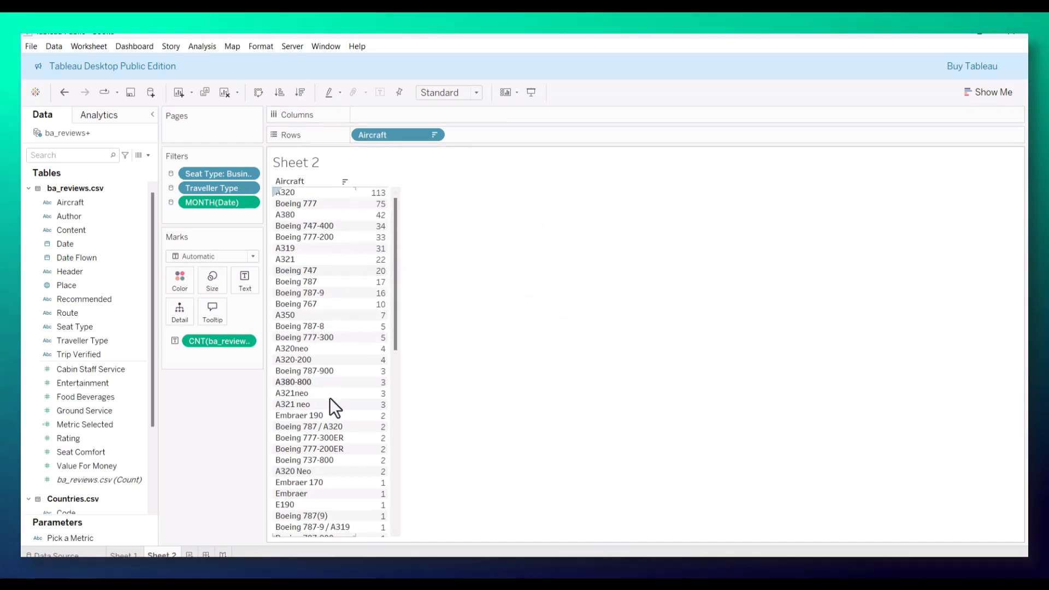
# Step: Set the Seat Type filter on the map sheet to (All) and return to the aircraft sheet
pyautogui.click(124, 555)
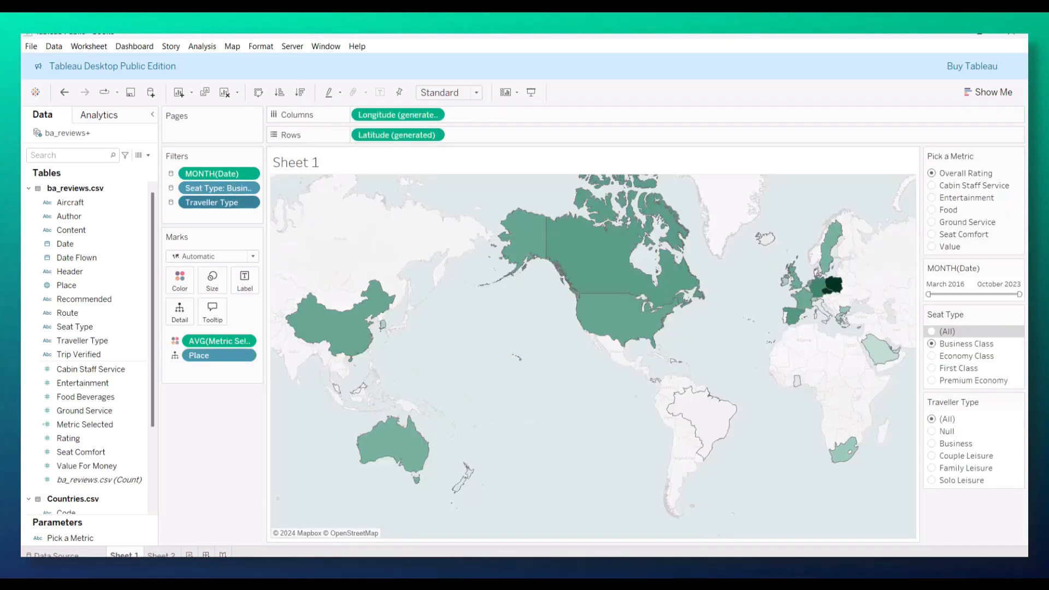
pyautogui.click(930, 332)
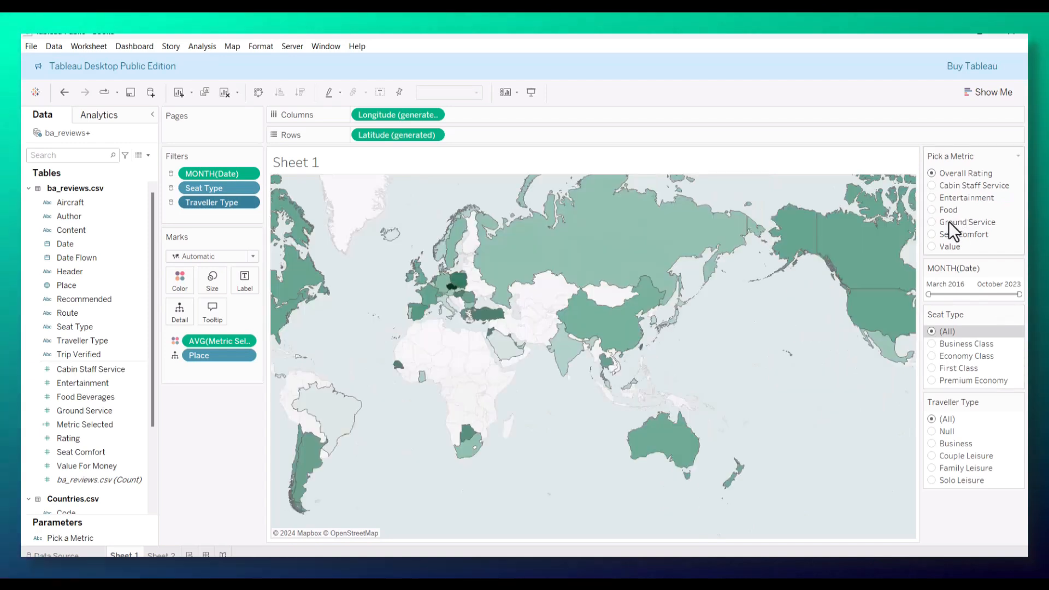
pyautogui.click(161, 555)
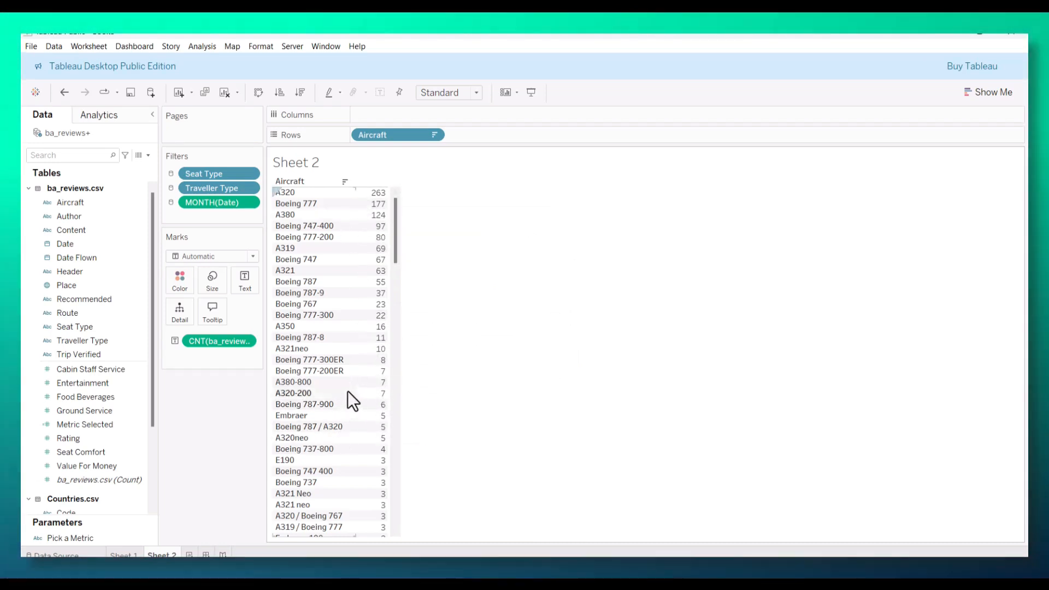
# Step: Group all aircraft from Boeing 787-9 down to the last row, 777-300 and A320, into one member
pyautogui.scroll(-5, 353, 377)
pyautogui.scroll(5, 355, 389)
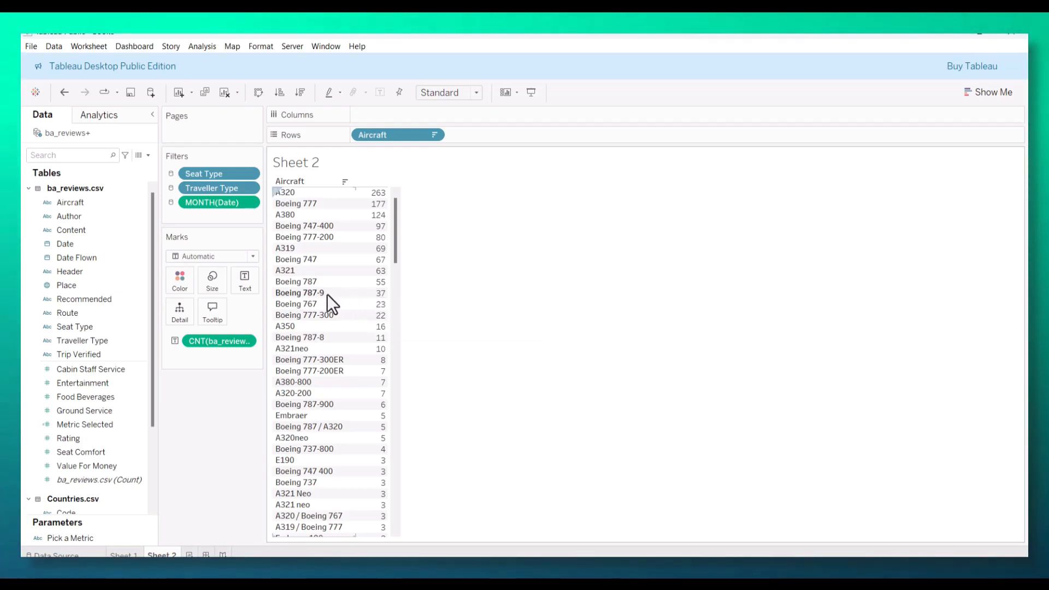
pyautogui.click(328, 294)
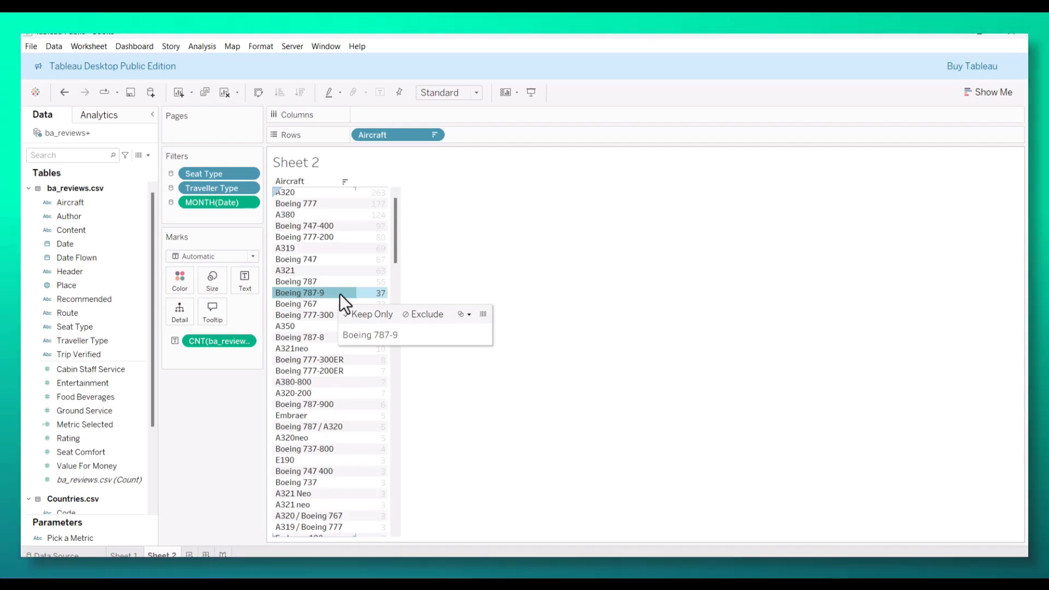
pyautogui.scroll(-5, 339, 294)
pyautogui.scroll(-15, 347, 434)
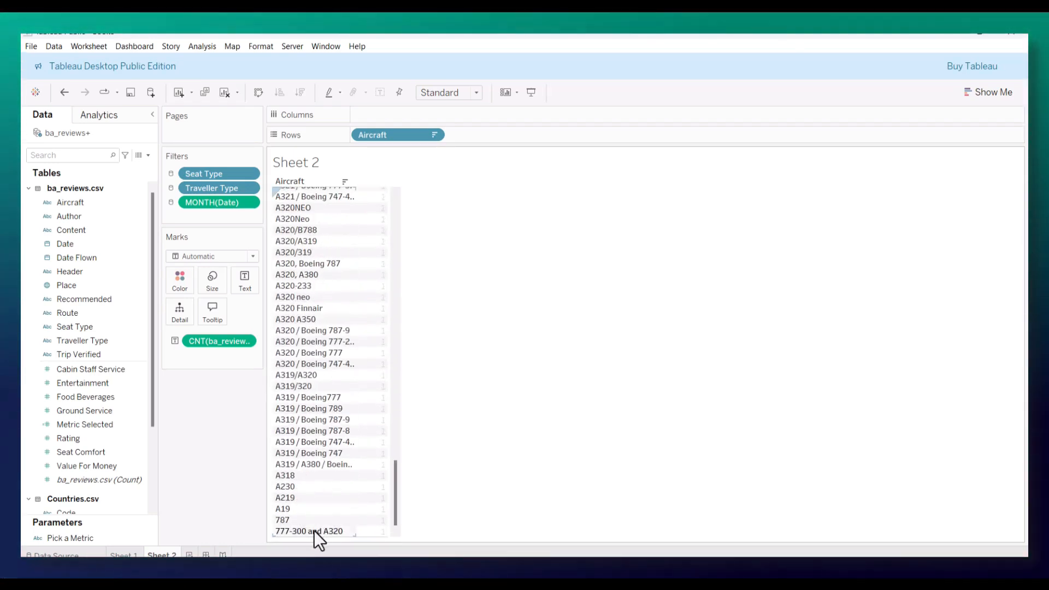
pyautogui.keyDown('shift'); pyautogui.click(313, 530); pyautogui.keyUp('shift')
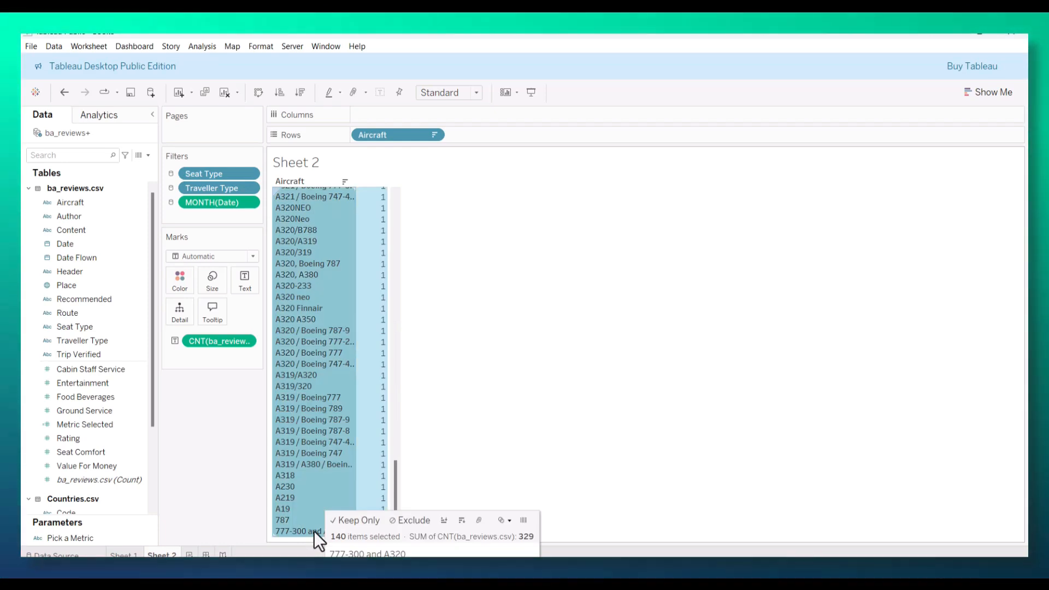
pyautogui.click(480, 520)
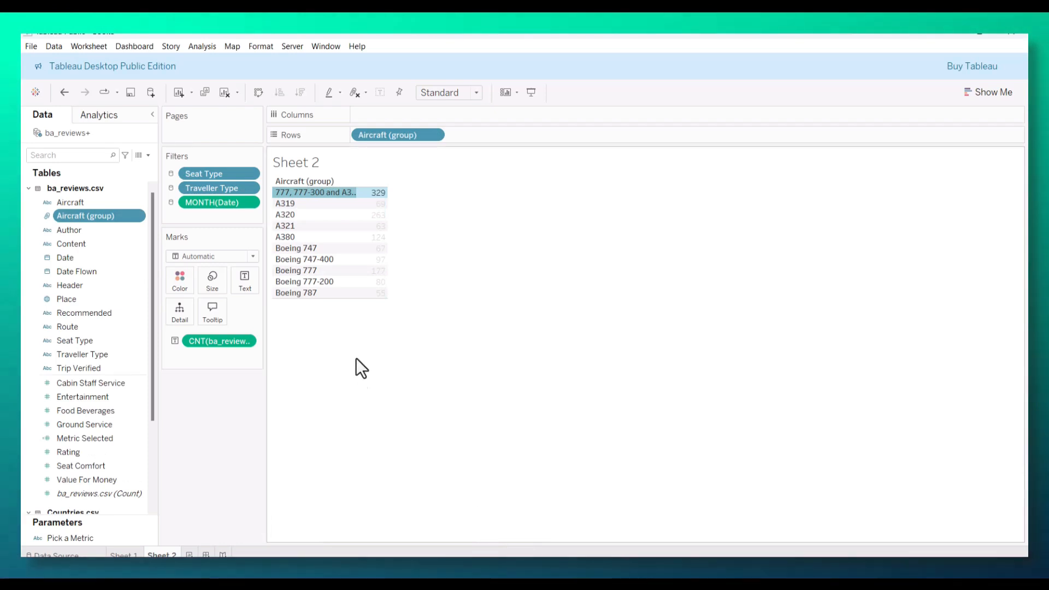
# Step: Set the alias of the combined aircraft group to Others and rename the Sheet 1 worksheet as Map
pyautogui.moveTo(312, 195)
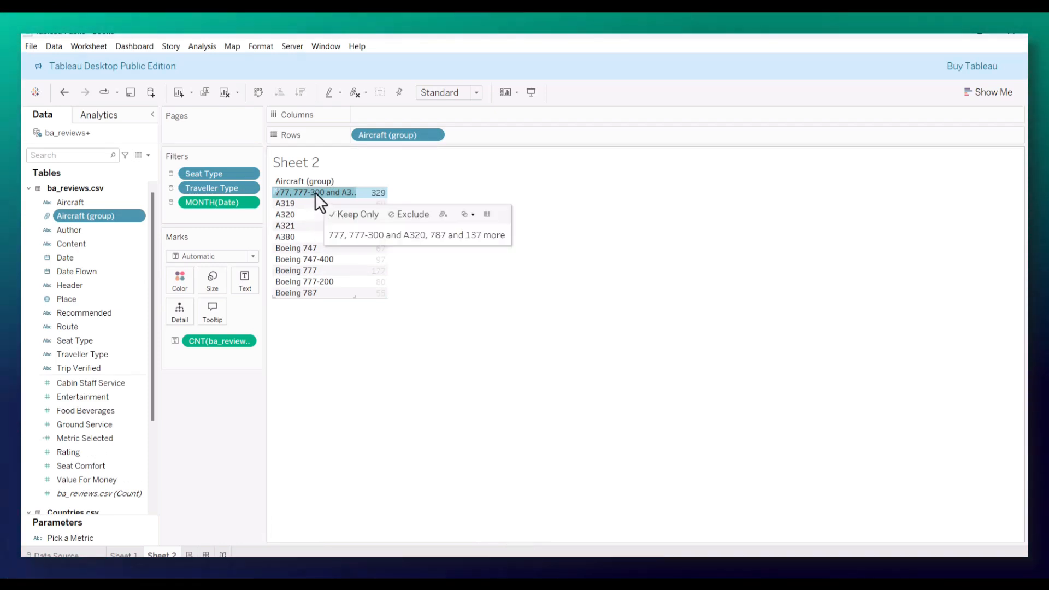
pyautogui.rightClick(315, 192)
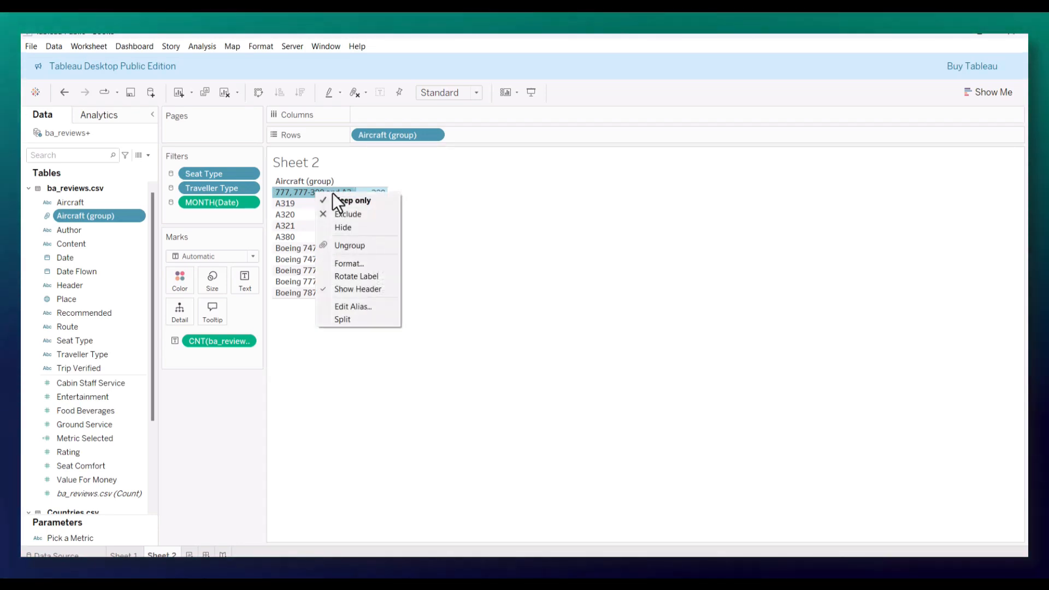
pyautogui.click(365, 307)
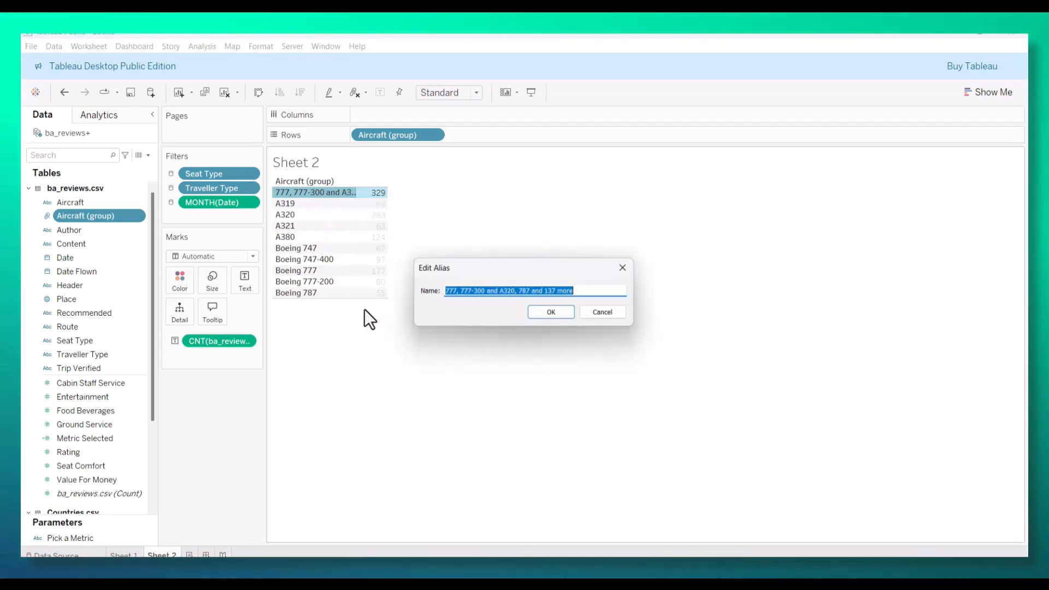
pyautogui.write('Ohhers')
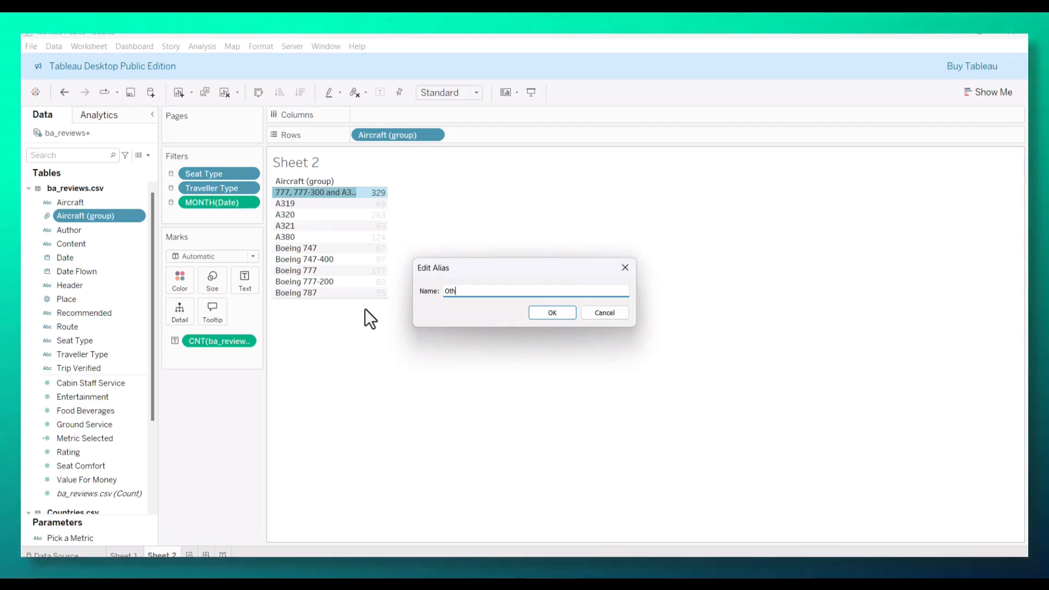
pyautogui.click(568, 317)
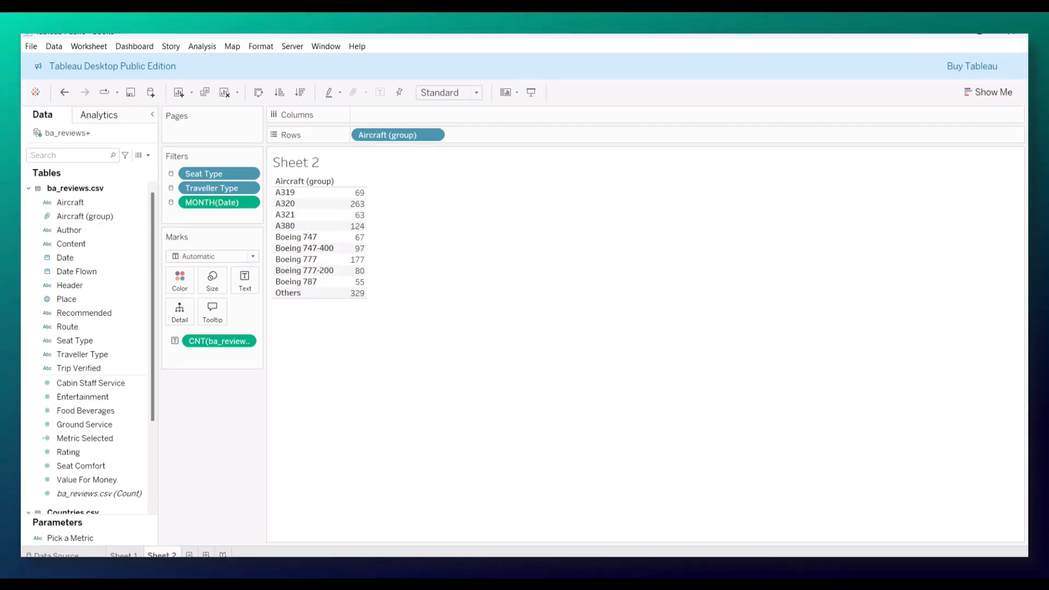
pyautogui.click(128, 555)
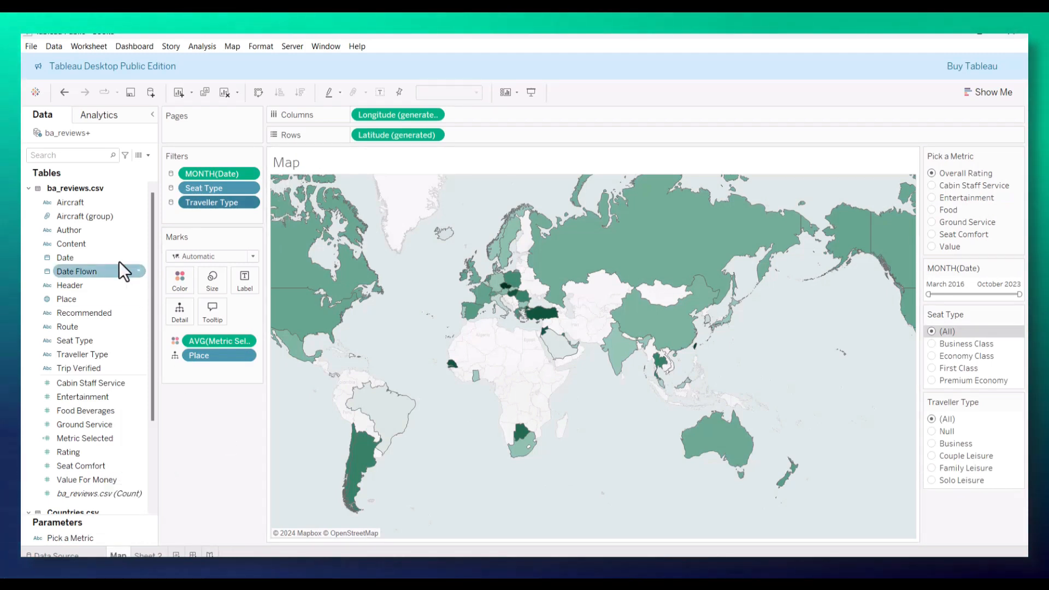
# Step: Show an Aircraft (group) filter on the Map sheet and apply it to all worksheets using this data source
pyautogui.rightClick(75, 218)
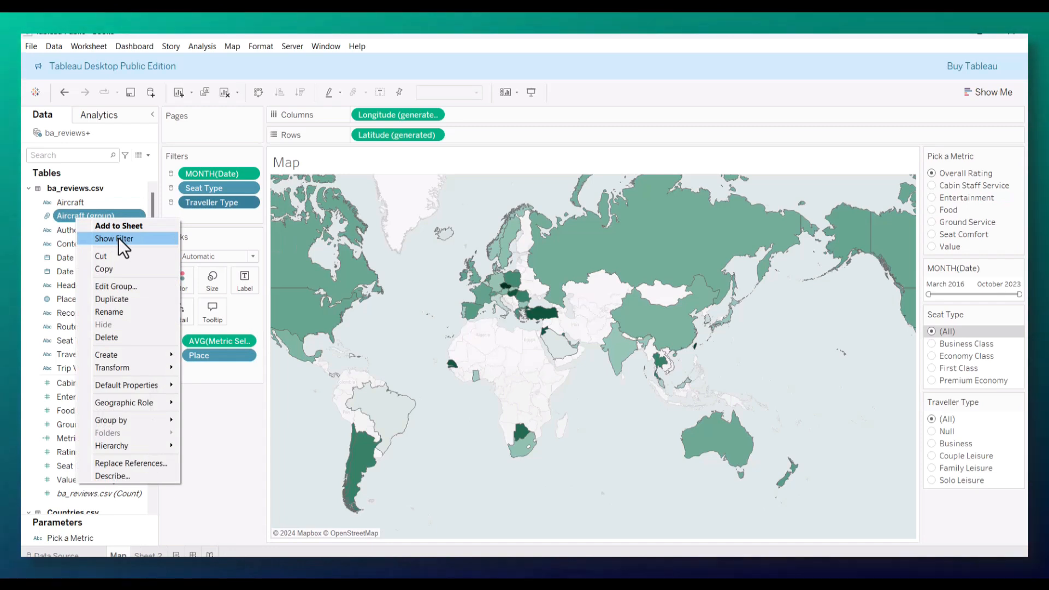
pyautogui.click(118, 238)
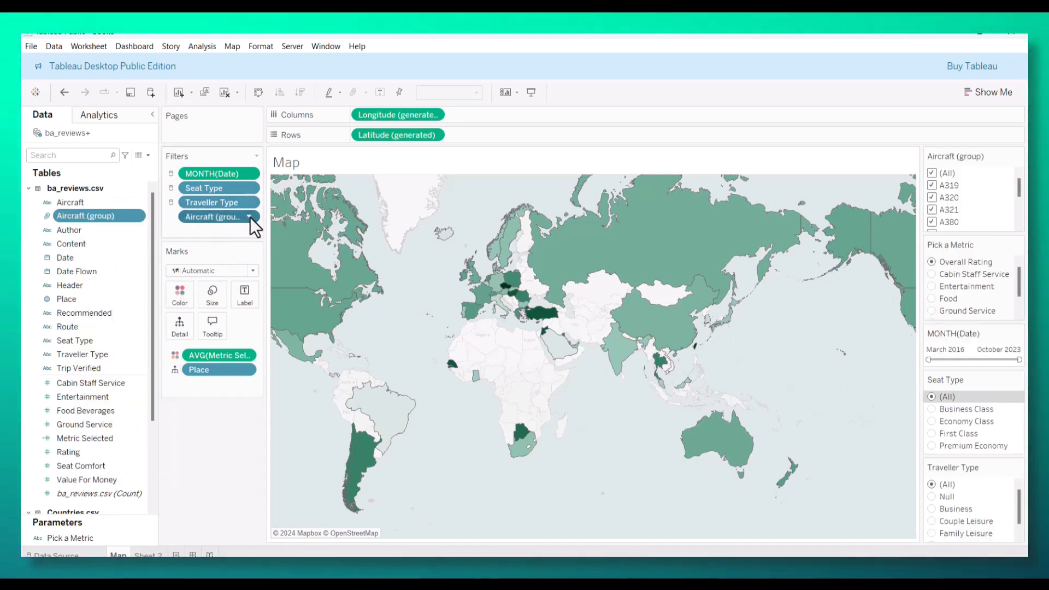
pyautogui.click(249, 217)
pyautogui.moveTo(279, 287)
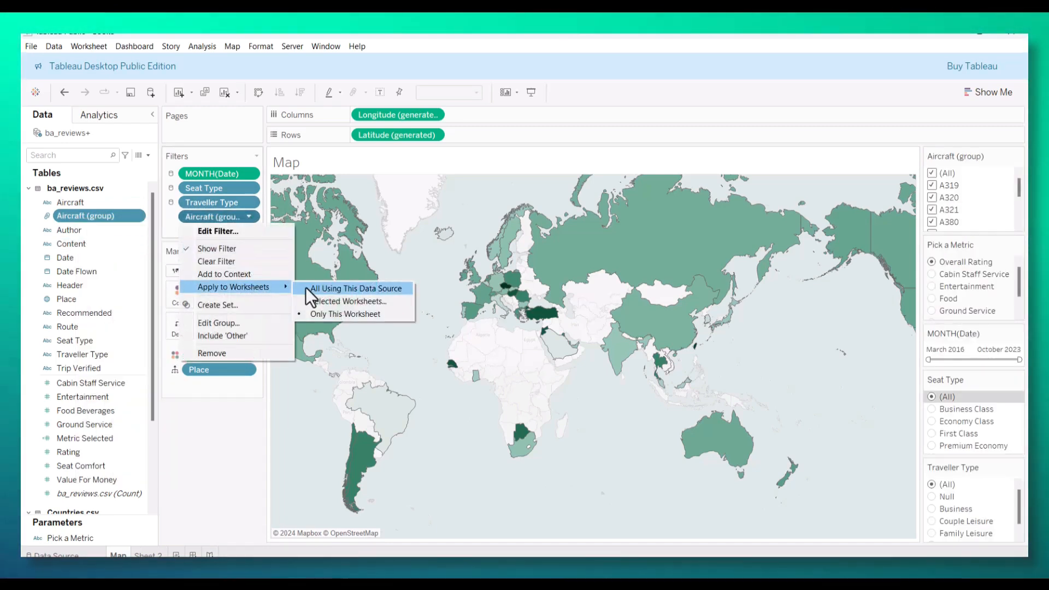
pyautogui.click(352, 289)
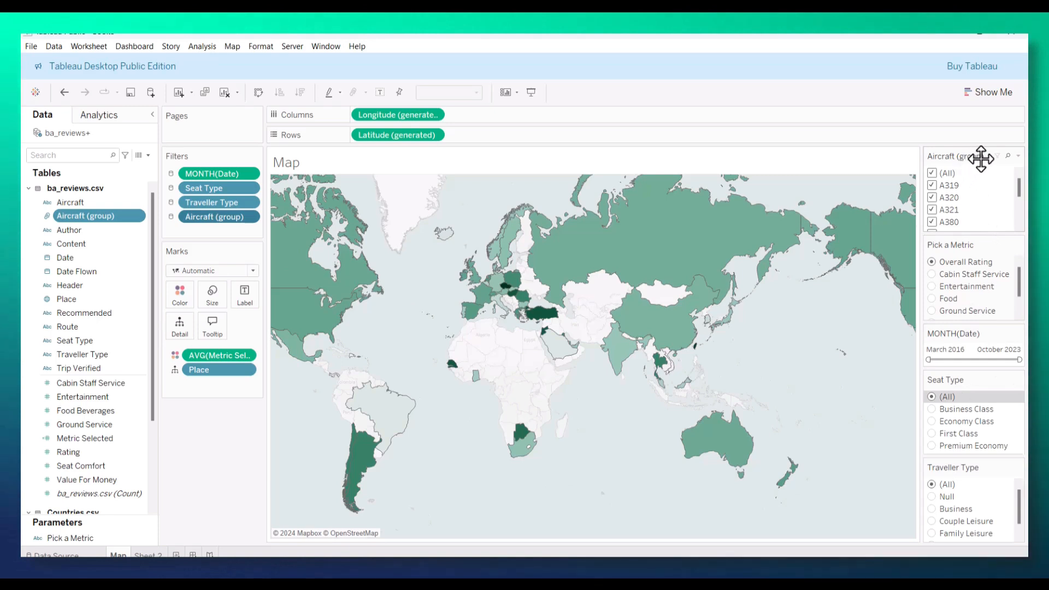
# Step: Make the Aircraft (group) filter a single value dropdown, place it below Traveller Type and select (All)
pyautogui.click(1018, 156)
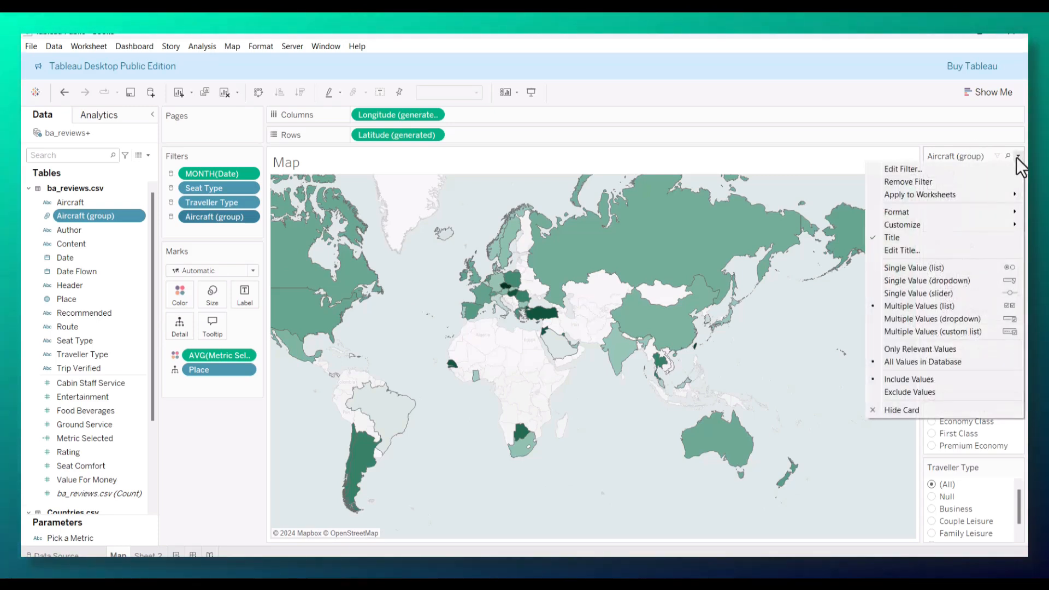
pyautogui.click(948, 283)
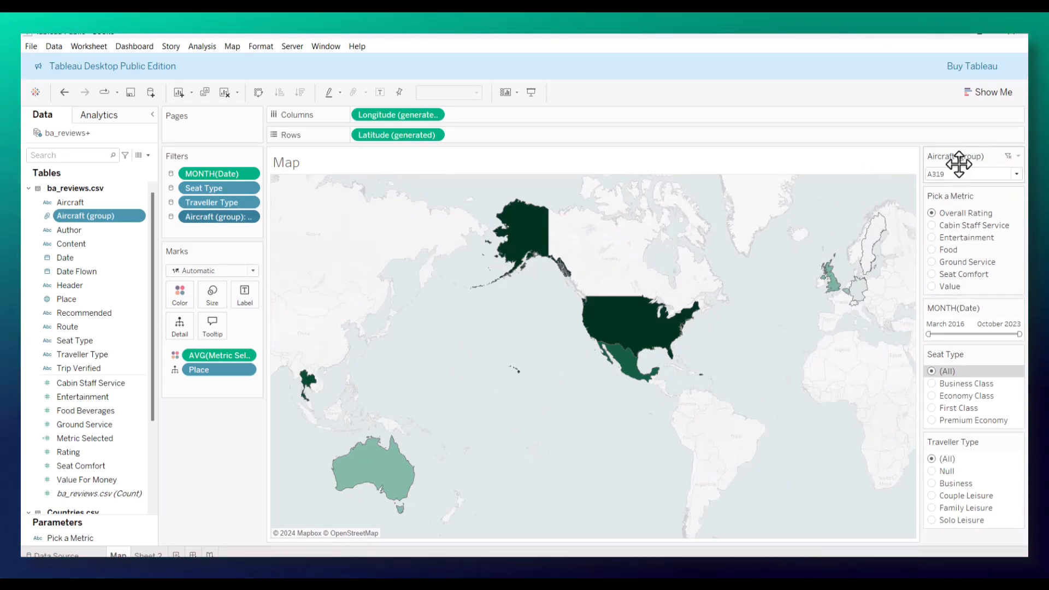
pyautogui.moveTo(956, 314); pyautogui.dragTo(962, 528)
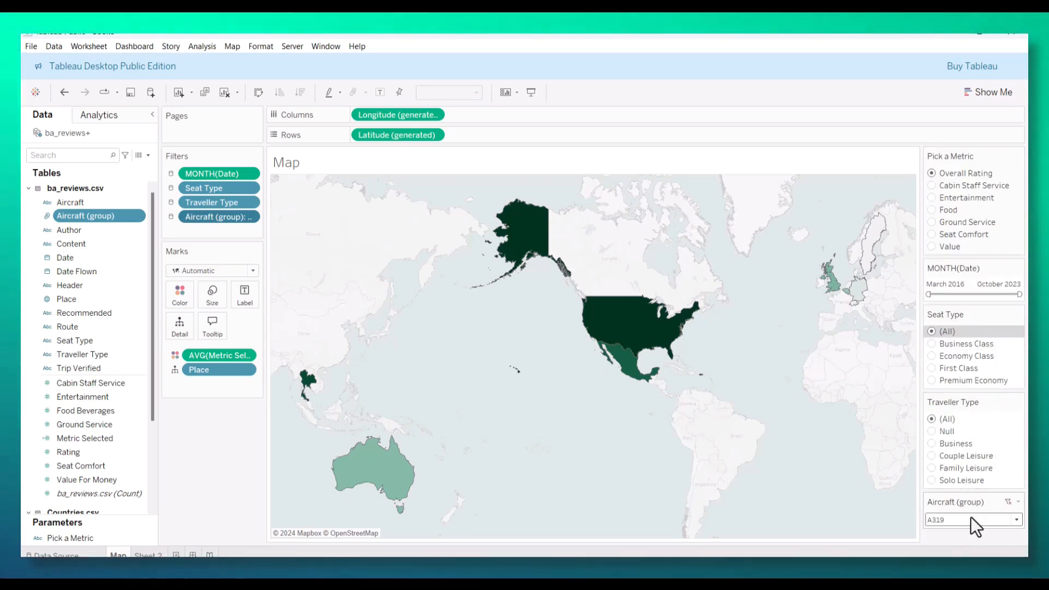
pyautogui.click(1018, 521)
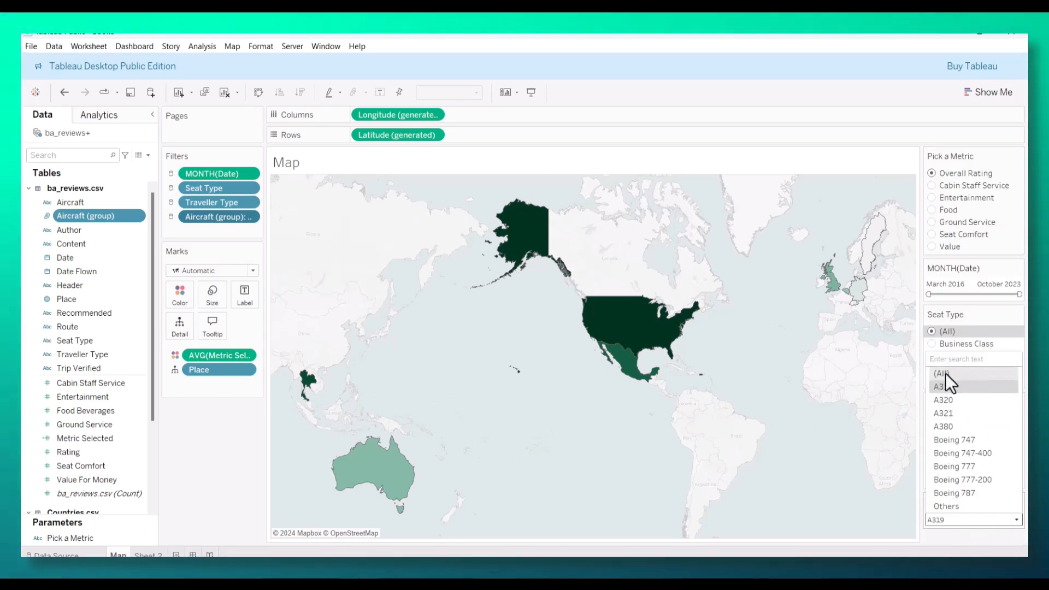
pyautogui.click(945, 373)
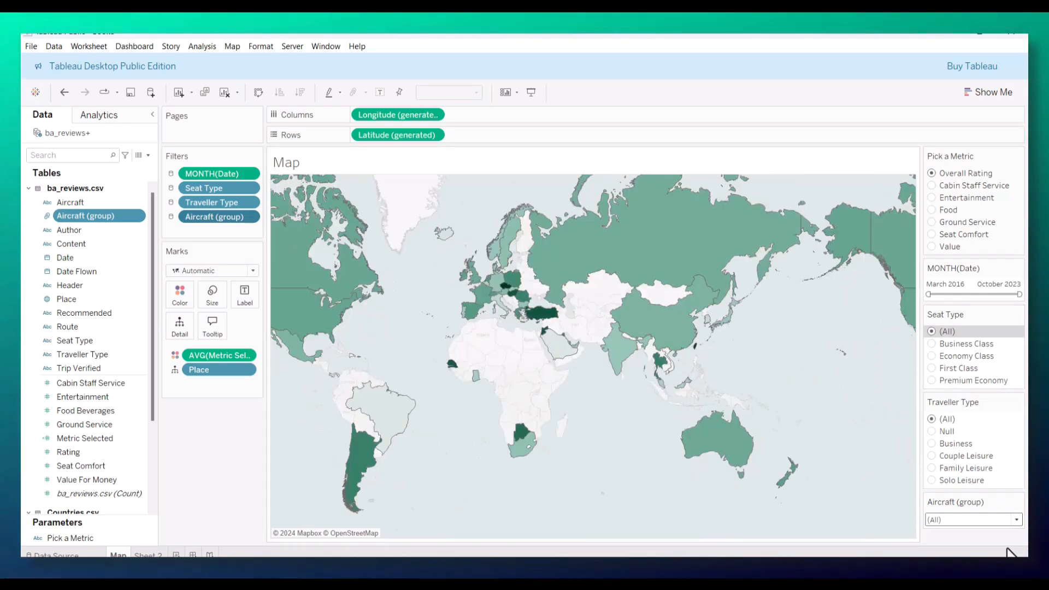
# Step: Filter the map to the Boeing 747 aircraft and inspect a country's tooltip
pyautogui.click(1016, 522)
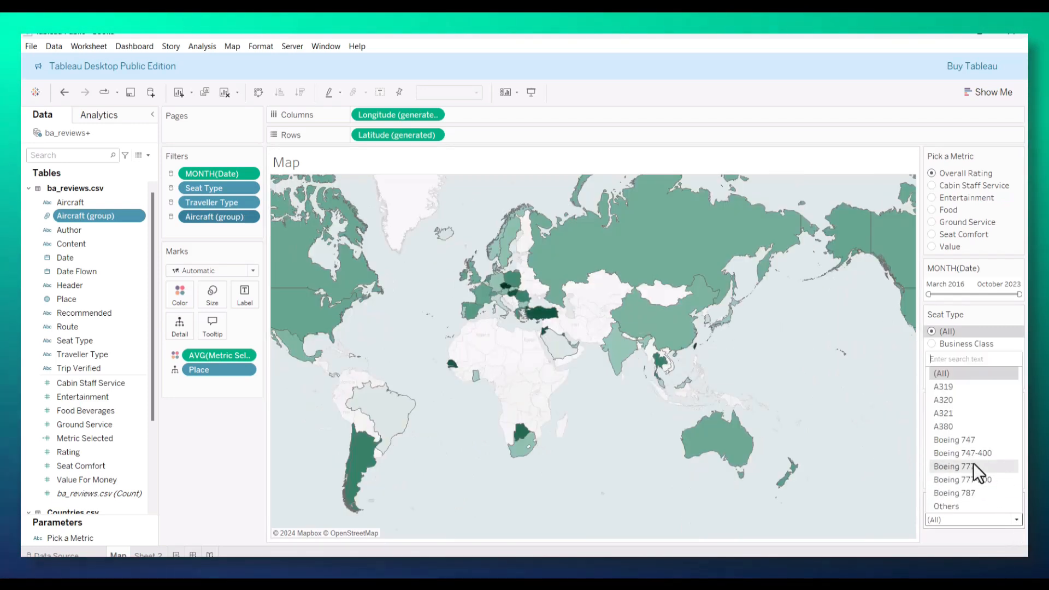
pyautogui.click(971, 441)
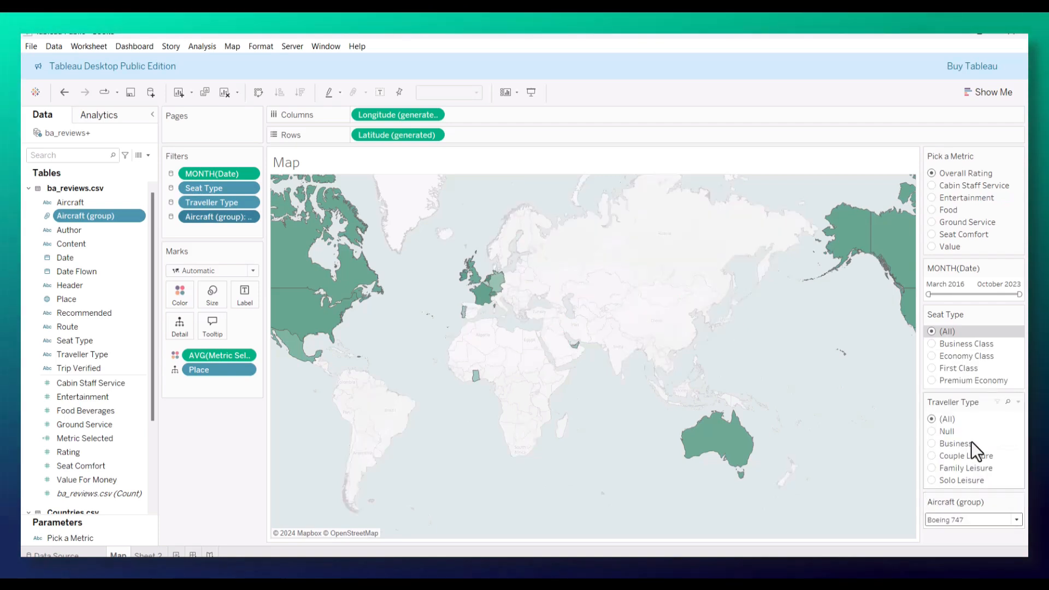
pyautogui.moveTo(571, 314)
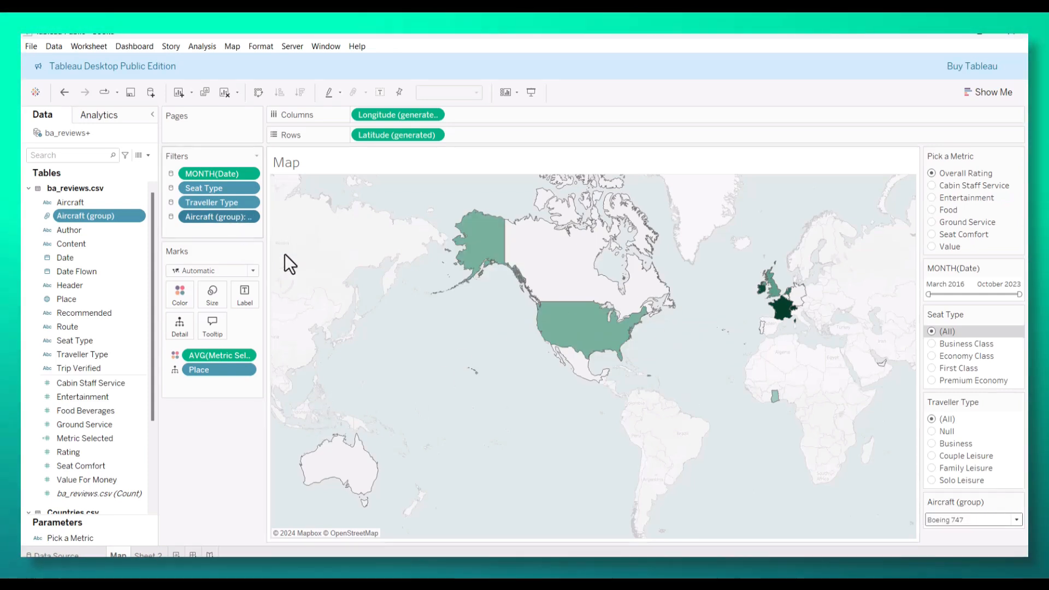
# Step: Replace the Avg. Metric Selected label in the map tooltip with the Pick a Metric parameter and check the tooltip on two countries
pyautogui.click(215, 326)
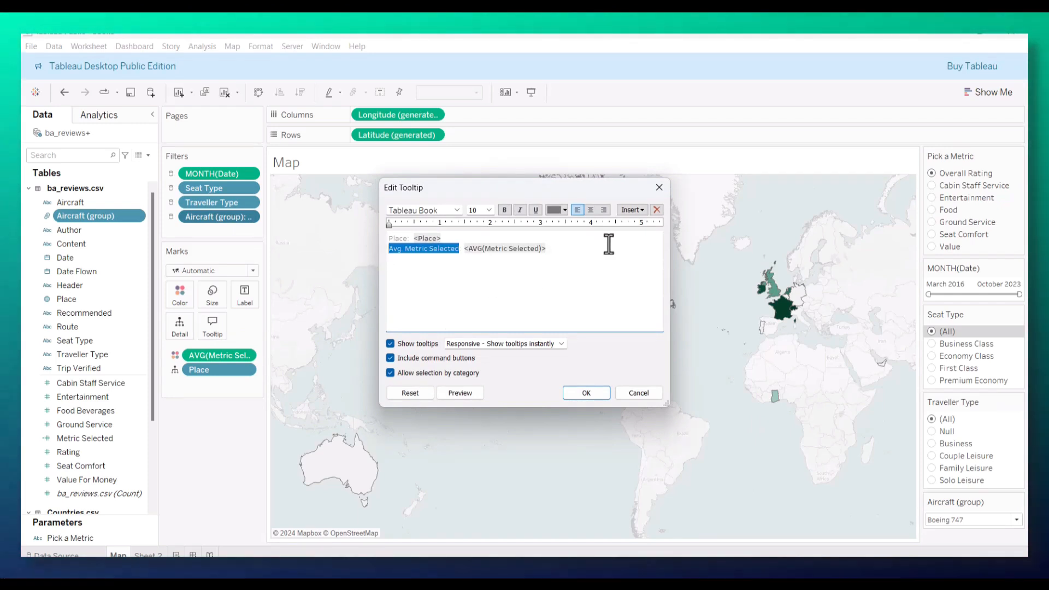
pyautogui.click(635, 209)
pyautogui.click(670, 402)
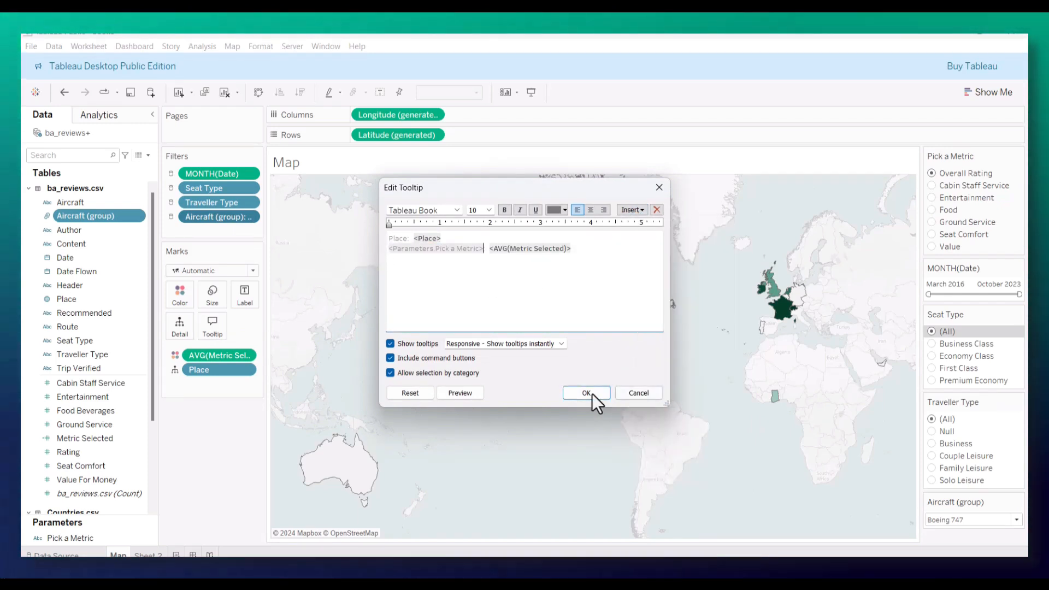
pyautogui.click(586, 393)
pyautogui.moveTo(588, 334)
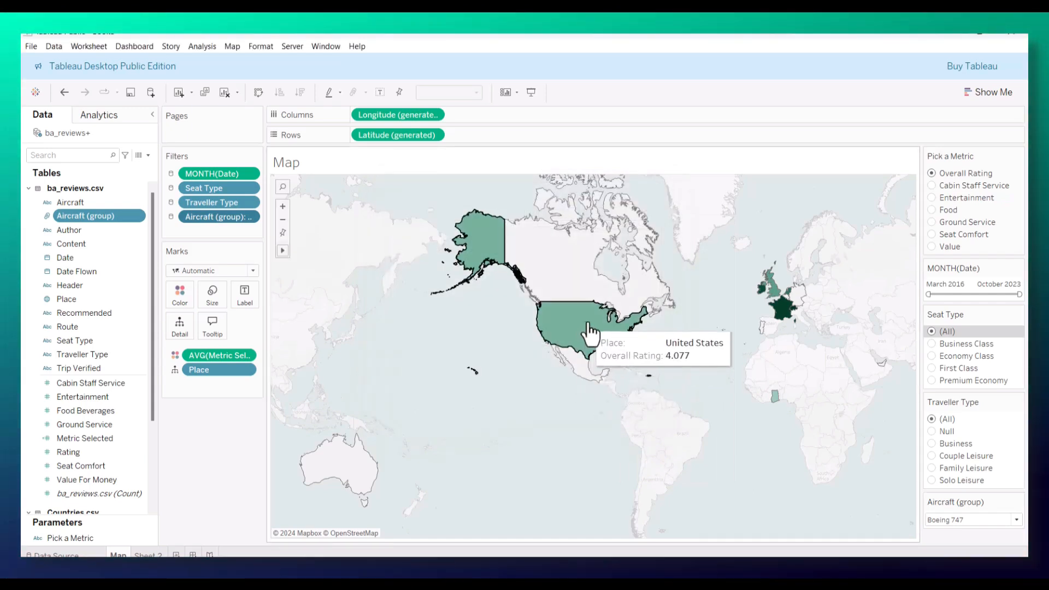
pyautogui.moveTo(775, 300)
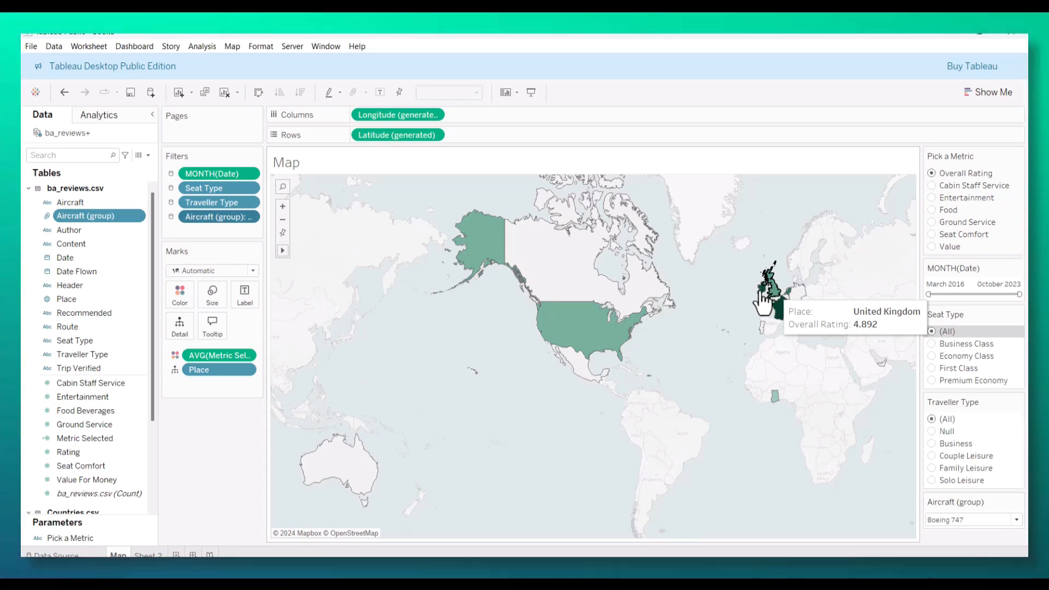
# Step: Format the pane numbers of AVG(Metric Selected) as Number (Custom) with 1 decimal place
pyautogui.click(246, 356)
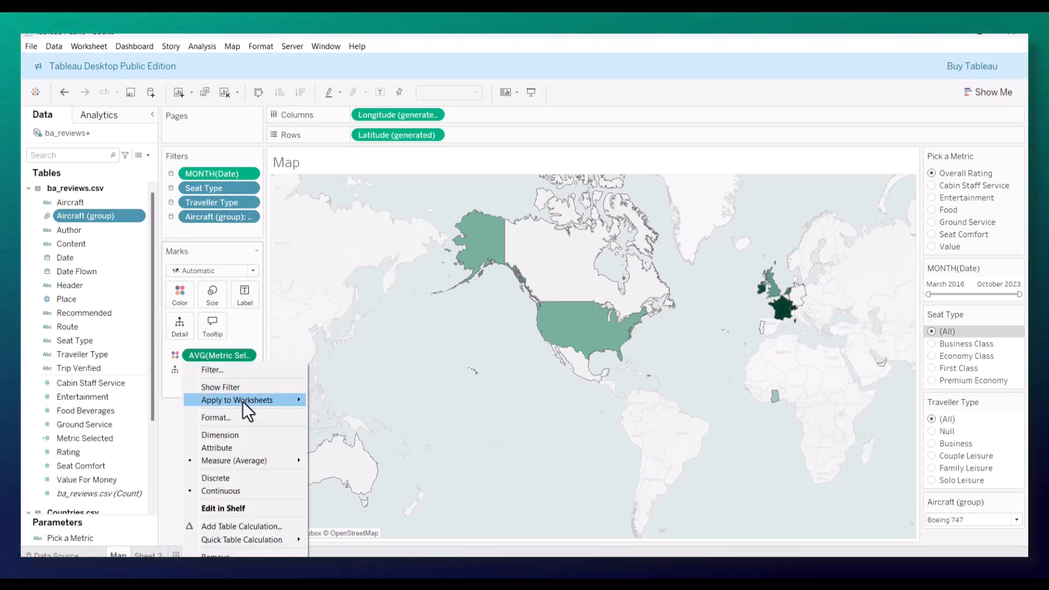
pyautogui.press('Escape')
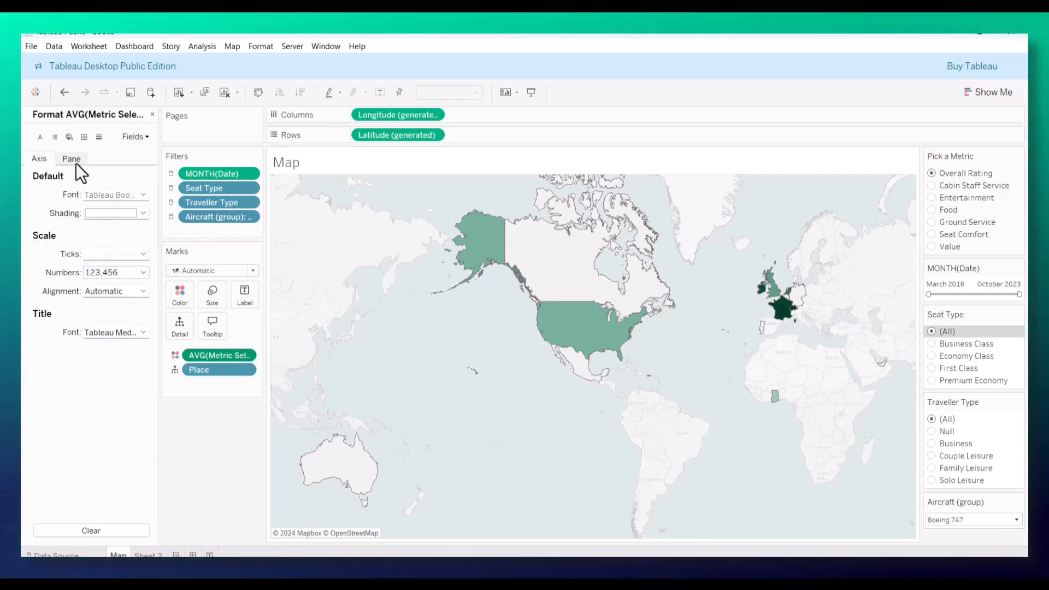
pyautogui.click(74, 160)
pyautogui.click(117, 234)
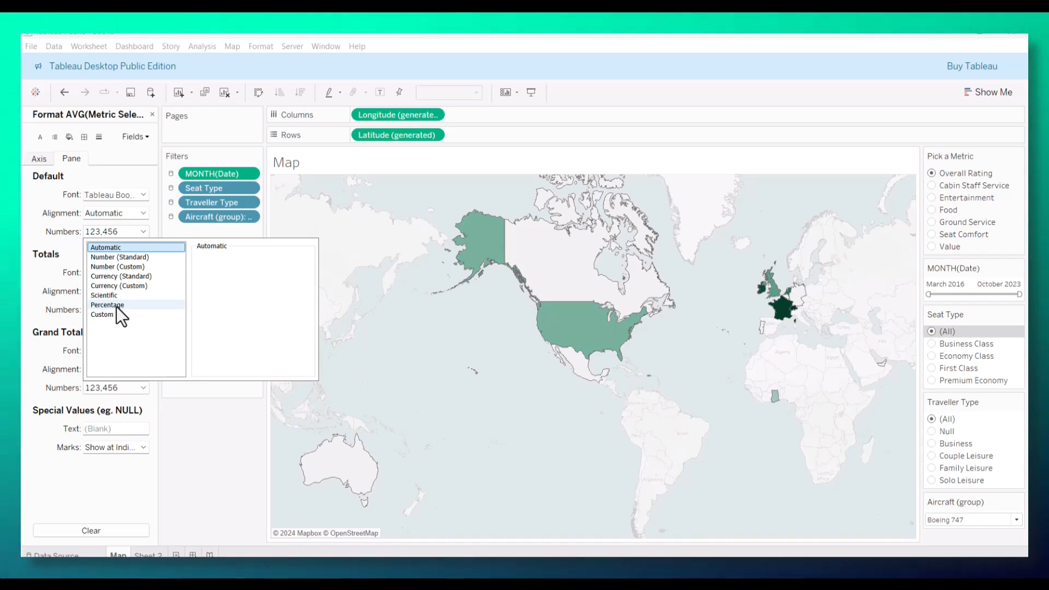
pyautogui.click(125, 268)
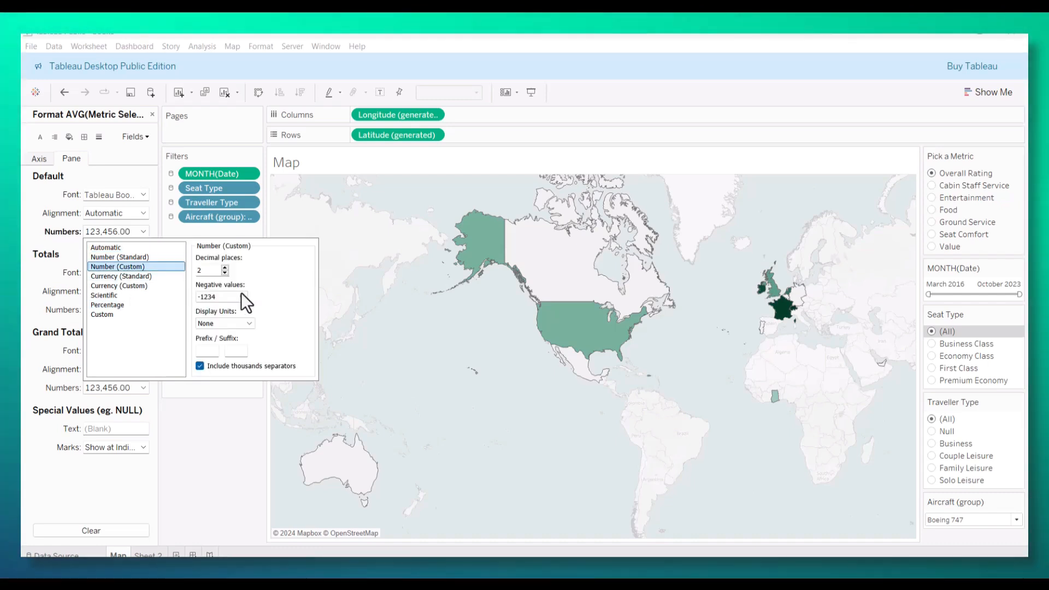
pyautogui.click(225, 273)
pyautogui.click(228, 425)
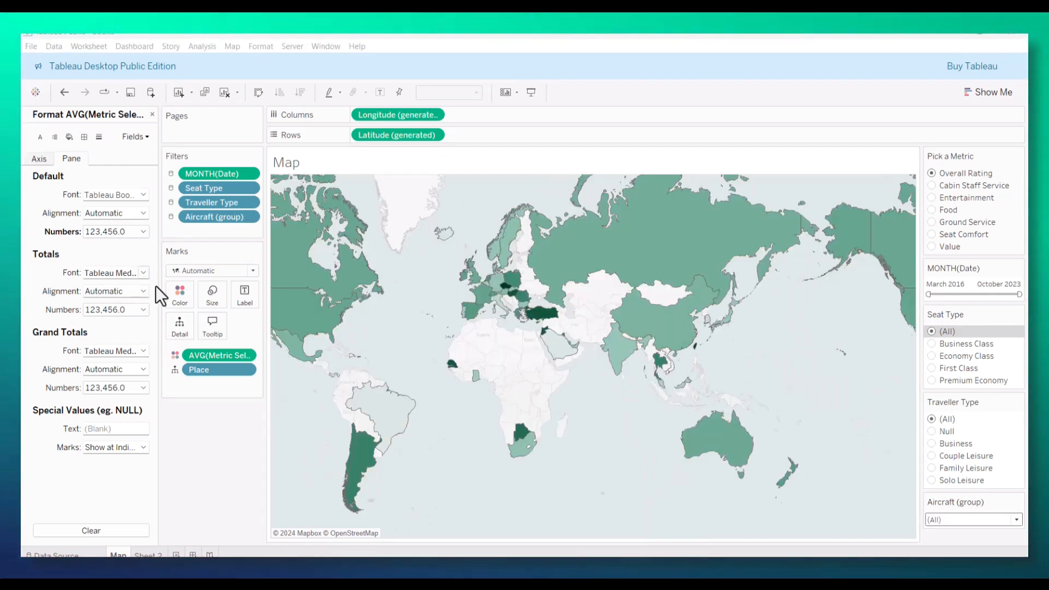
# Step: Add Continent from Countries.csv as a filter shown beside the map and apply it to all worksheets using this data source
pyautogui.click(153, 115)
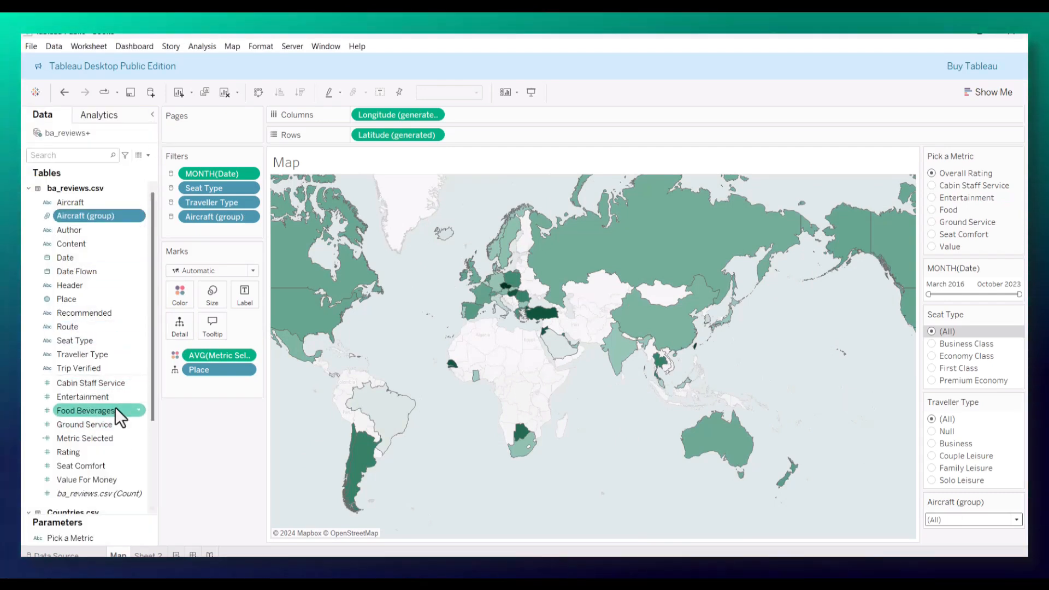
pyautogui.scroll(-3, 114, 419)
pyautogui.scroll(3, 113, 421)
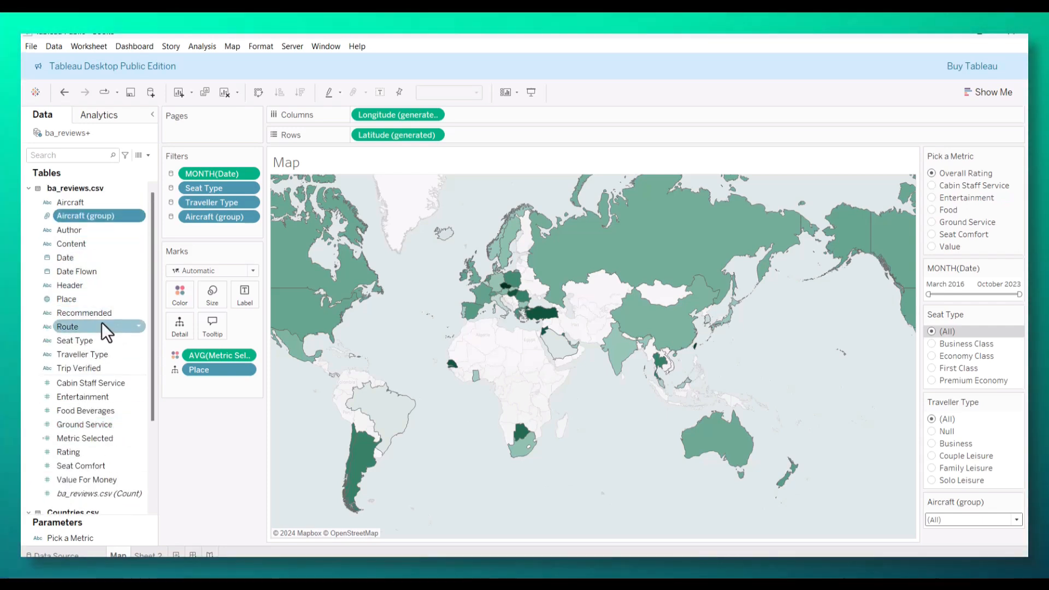
pyautogui.scroll(-3, 107, 386)
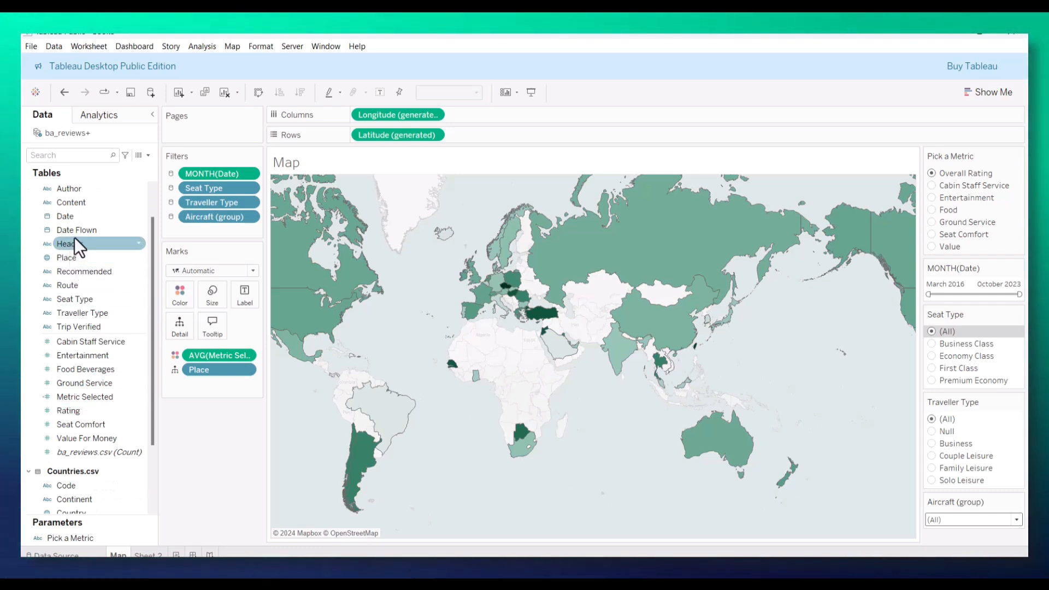
pyautogui.scroll(3, 75, 236)
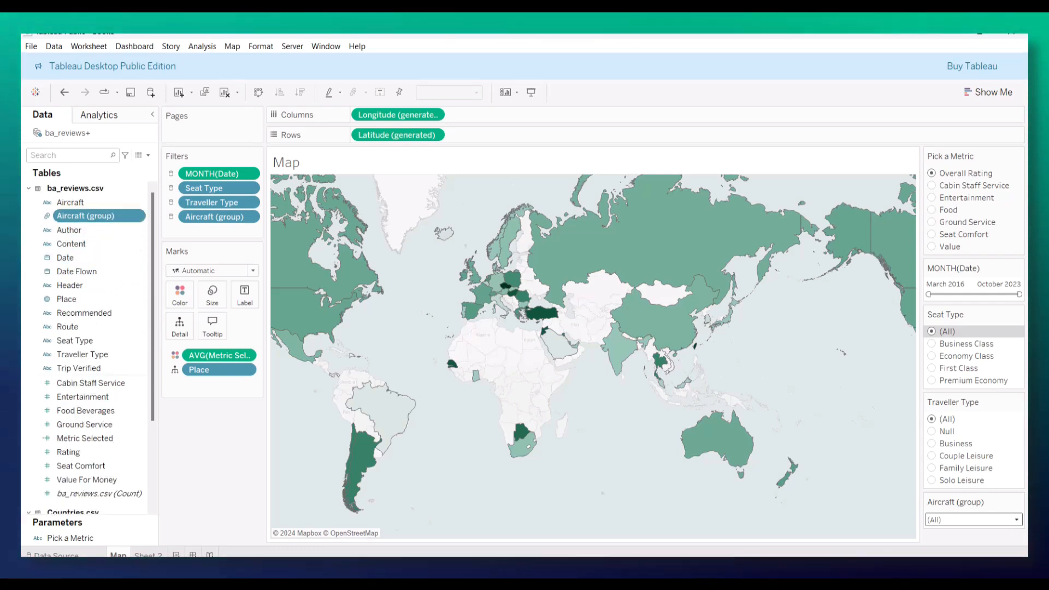
pyautogui.scroll(-5, 99, 265)
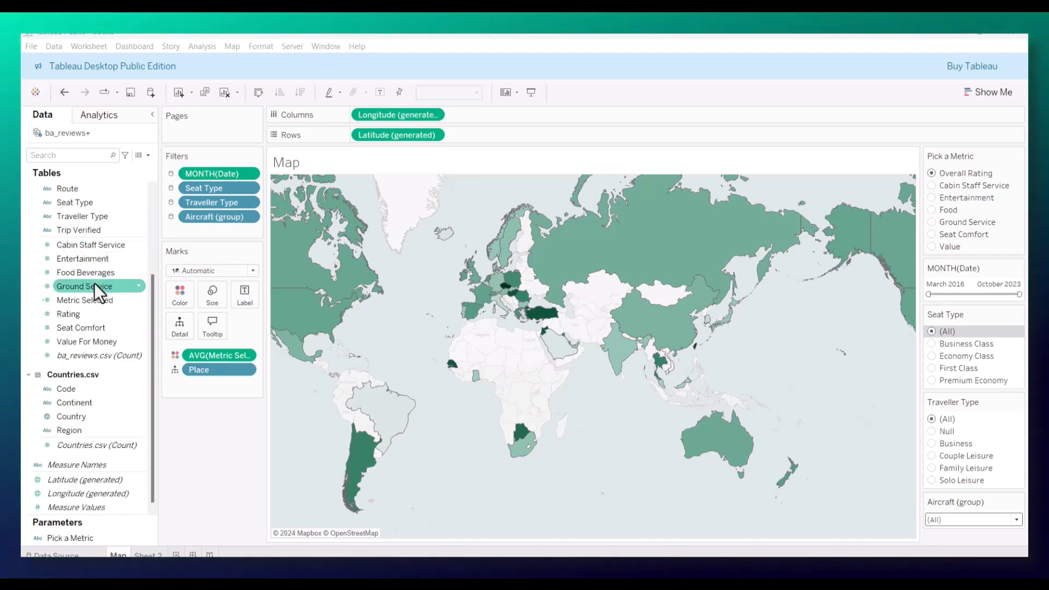
pyautogui.rightClick(80, 405)
pyautogui.click(119, 163)
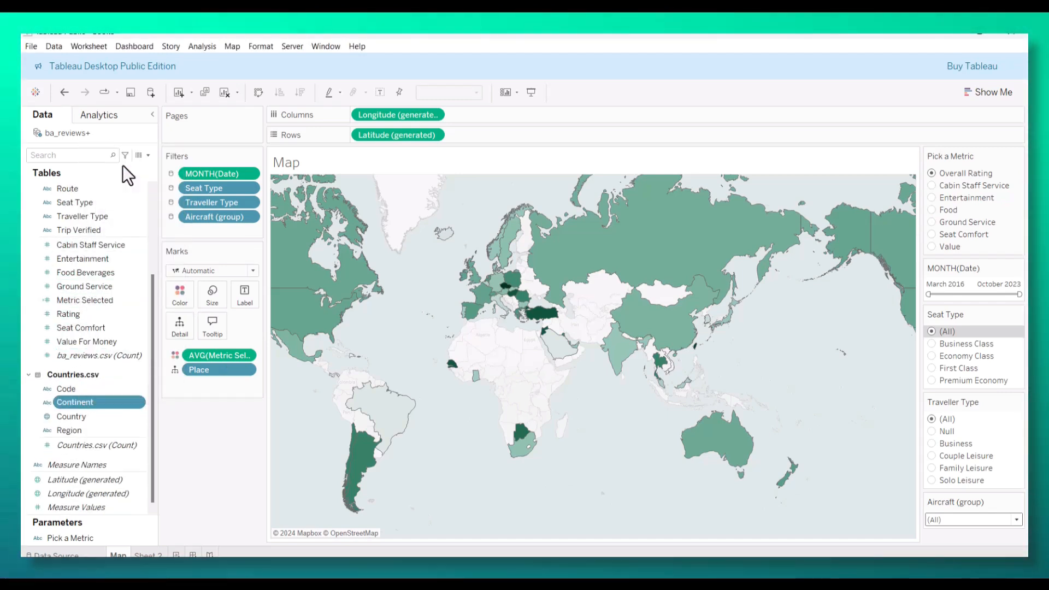
pyautogui.click(249, 232)
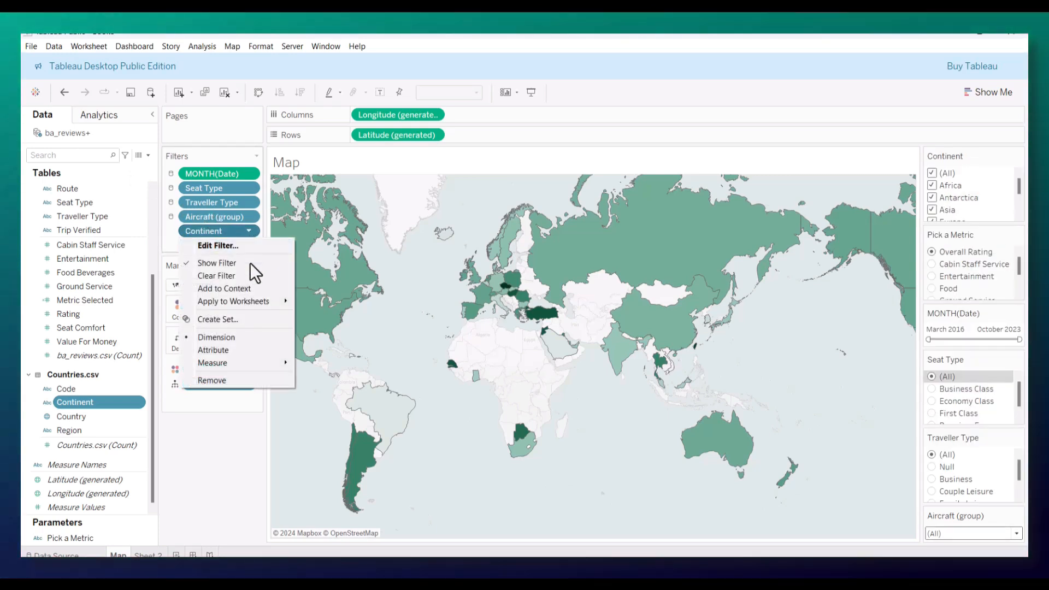
pyautogui.moveTo(245, 300)
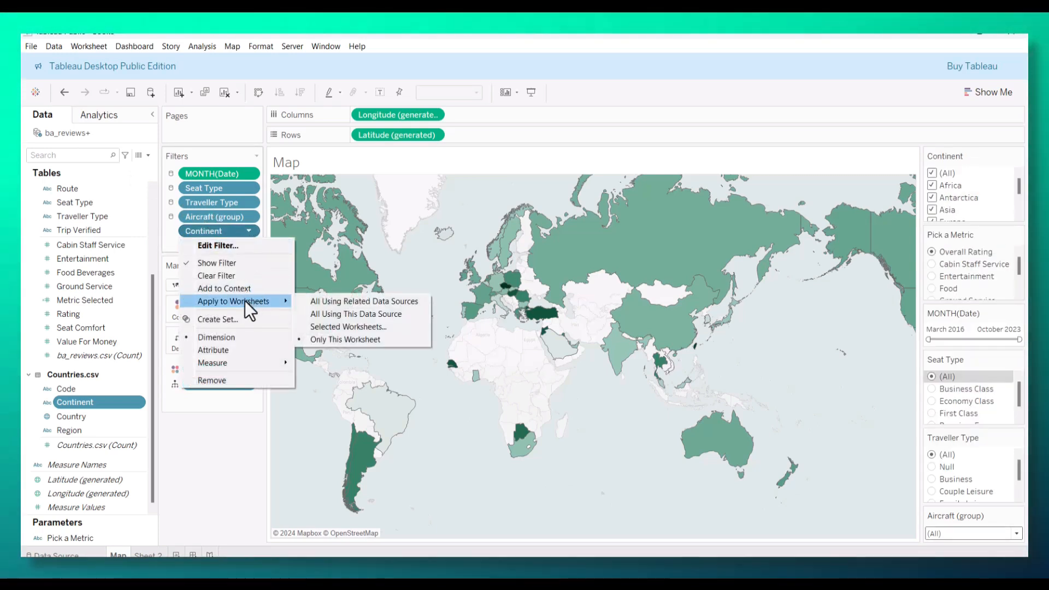
pyautogui.click(363, 314)
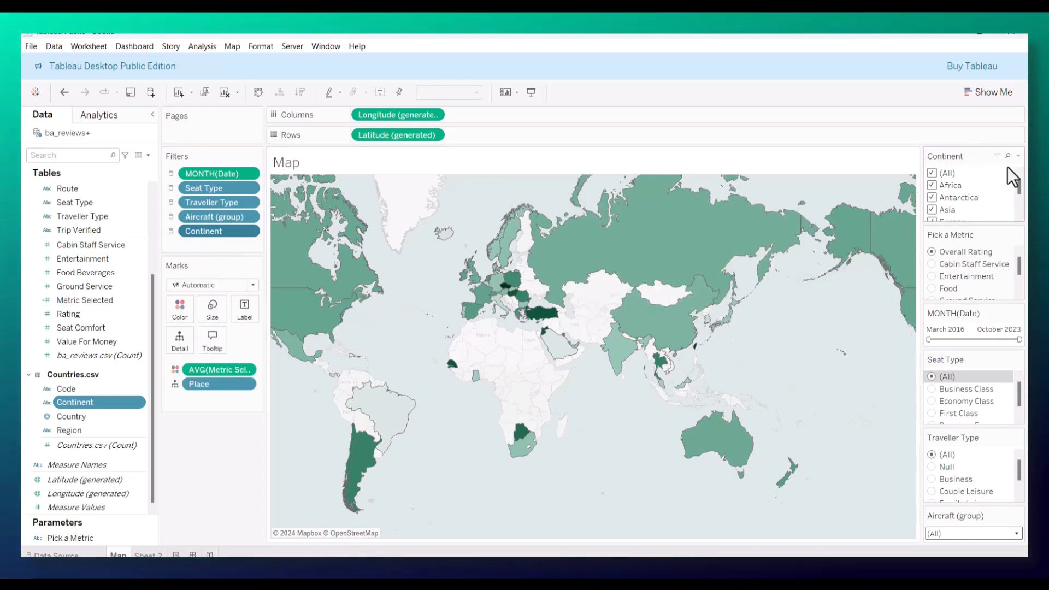
# Step: Make the Continent filter a single value dropdown set to (All) and place it below Aircraft (group)
pyautogui.click(1018, 155)
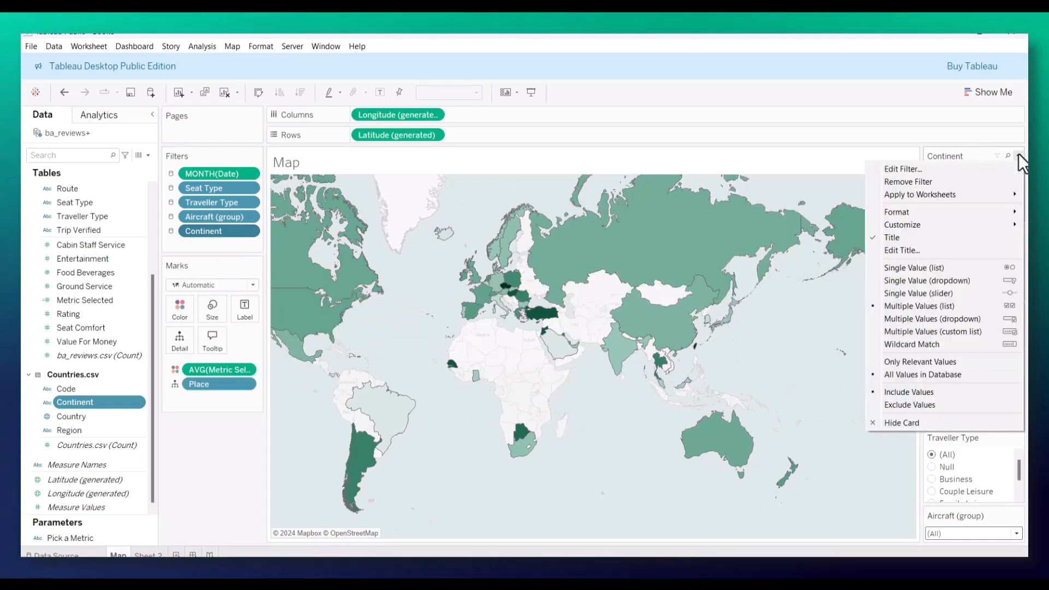
pyautogui.click(930, 283)
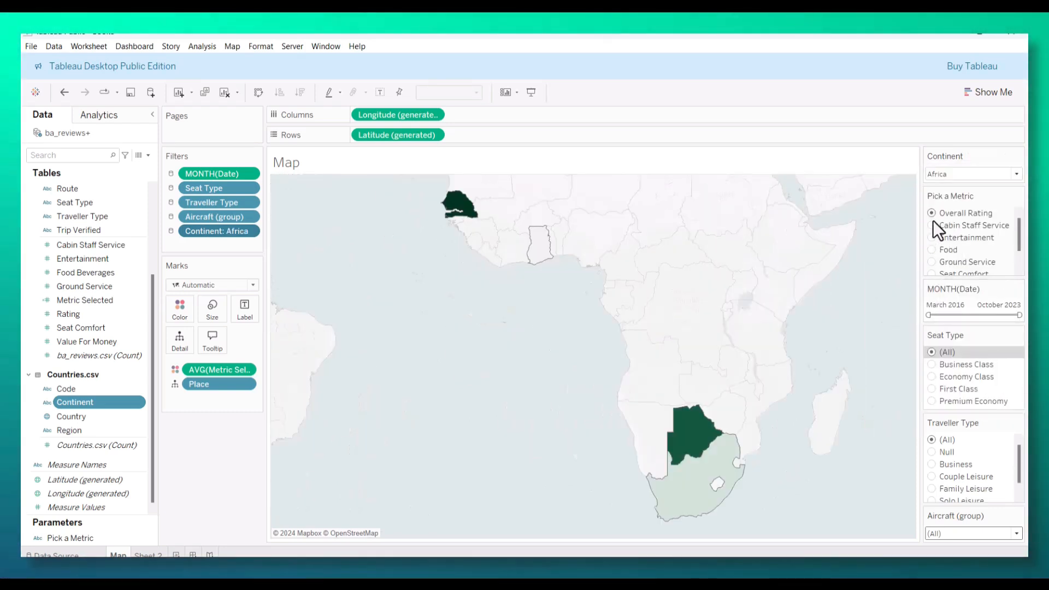
pyautogui.click(1016, 175)
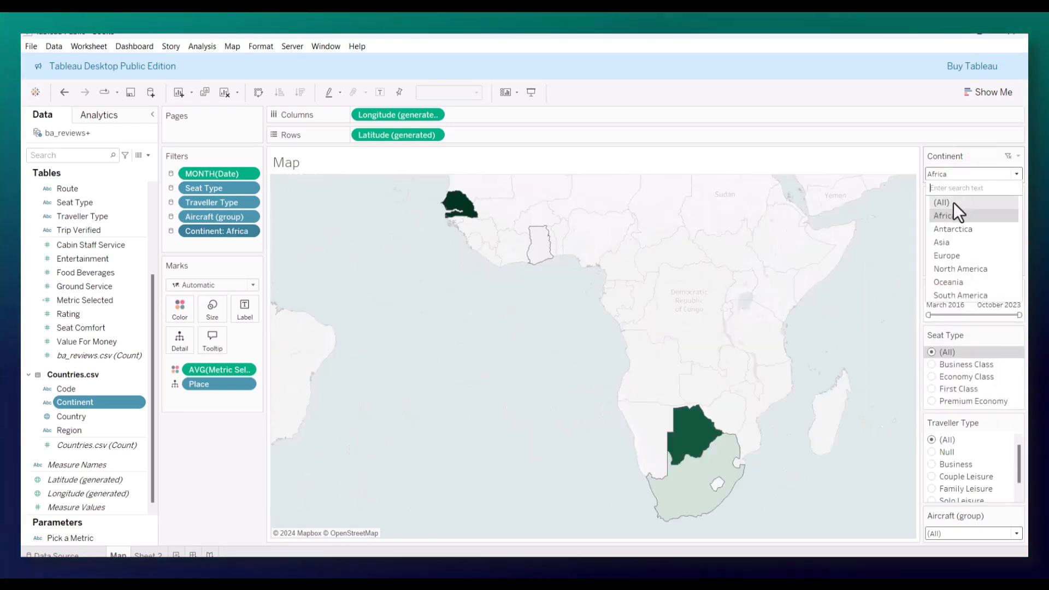
pyautogui.click(953, 203)
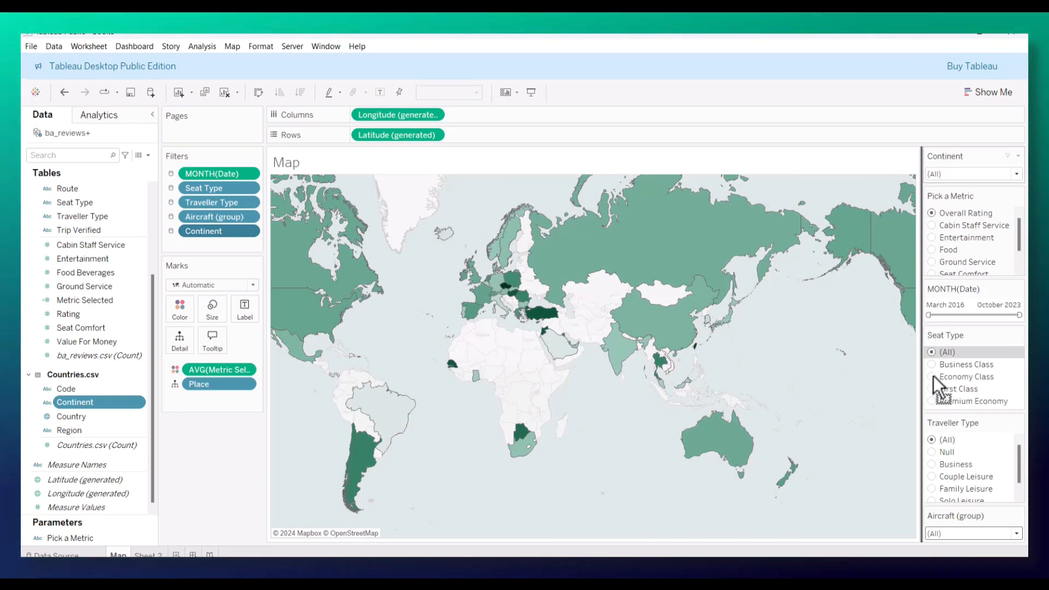
pyautogui.moveTo(961, 490); pyautogui.dragTo(973, 533)
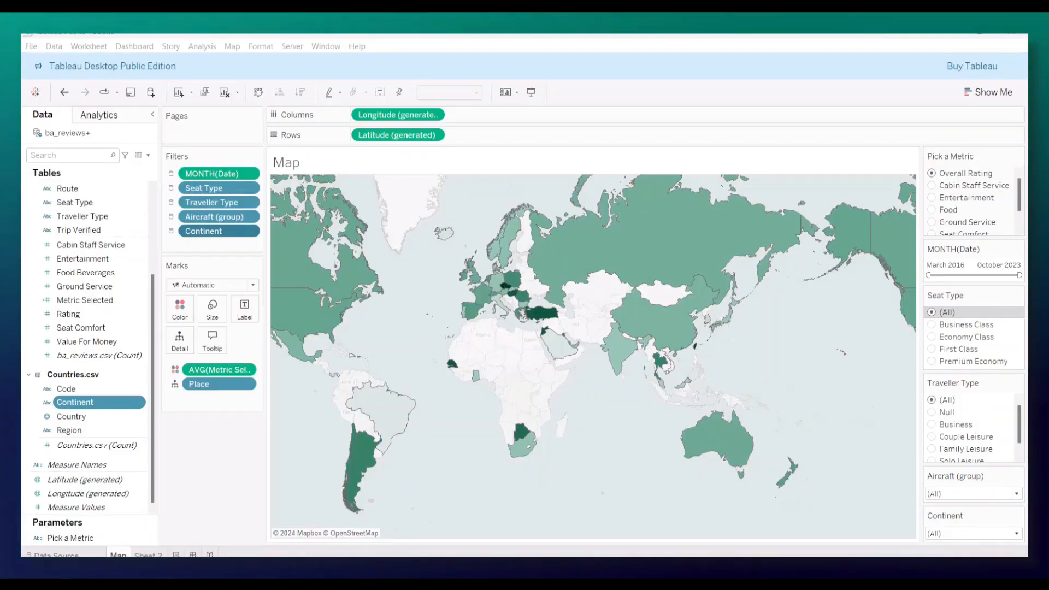
# Step: Bring the finished British Airways Reviews dashboard into view and examine its filter list and chart layout
pyautogui.moveTo(22, 109); pyautogui.dragTo(405, 71)
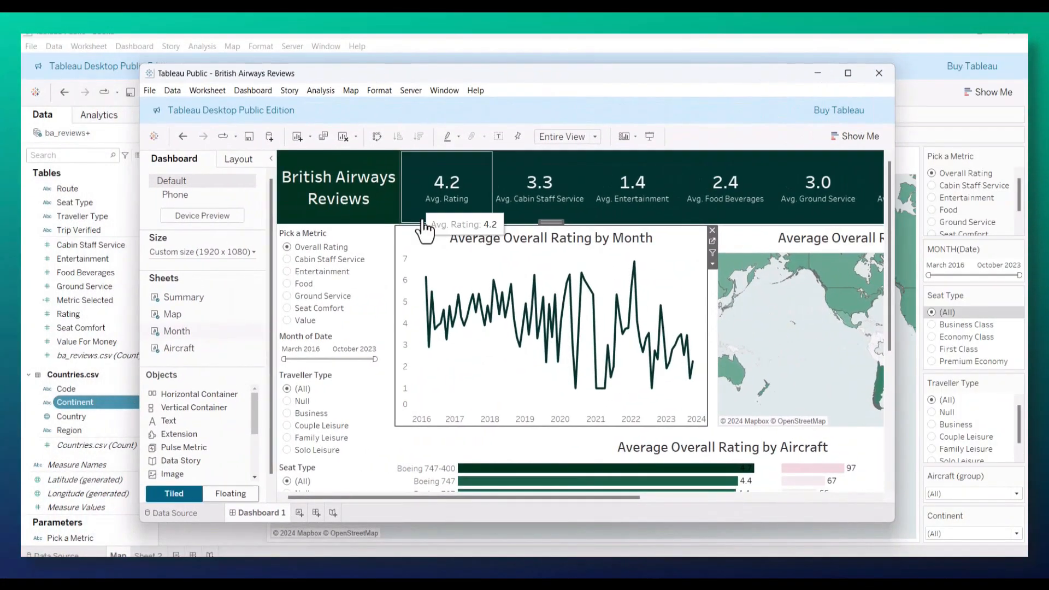
pyautogui.scroll(-3, 343, 350)
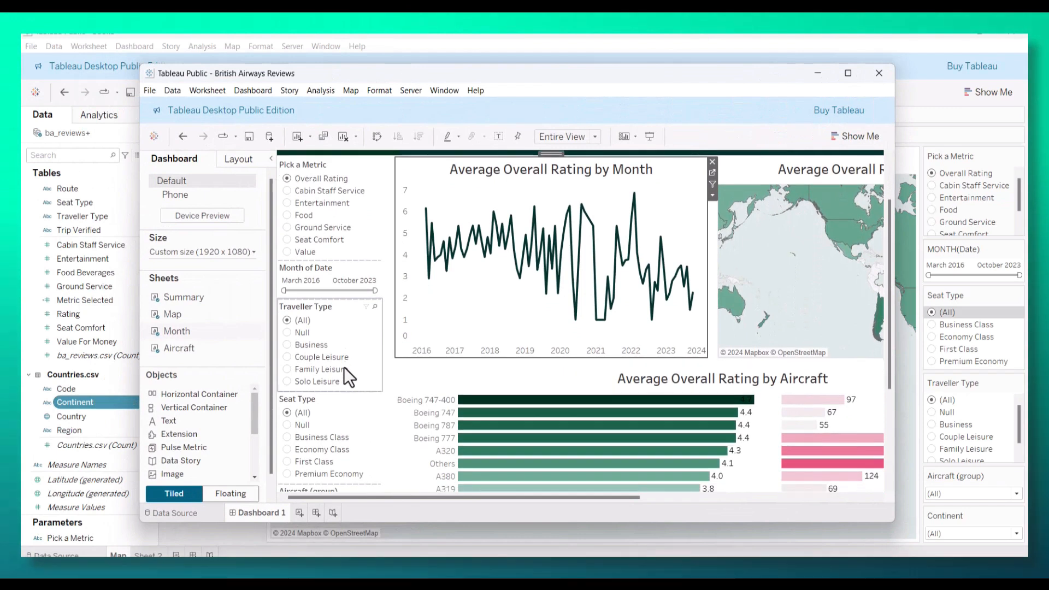
pyautogui.scroll(-2, 345, 385)
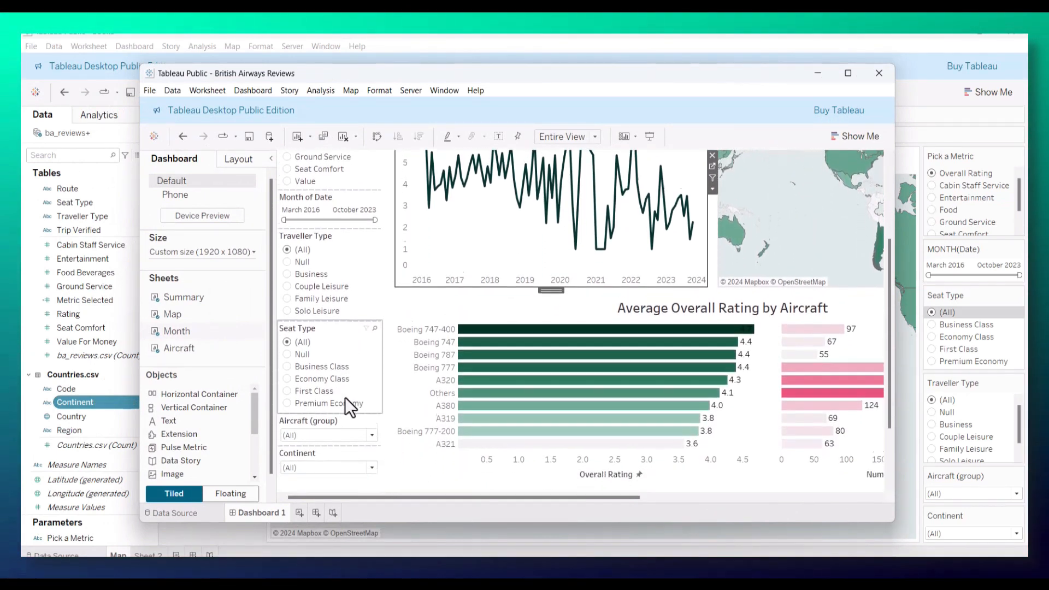
pyautogui.scroll(3, 349, 392)
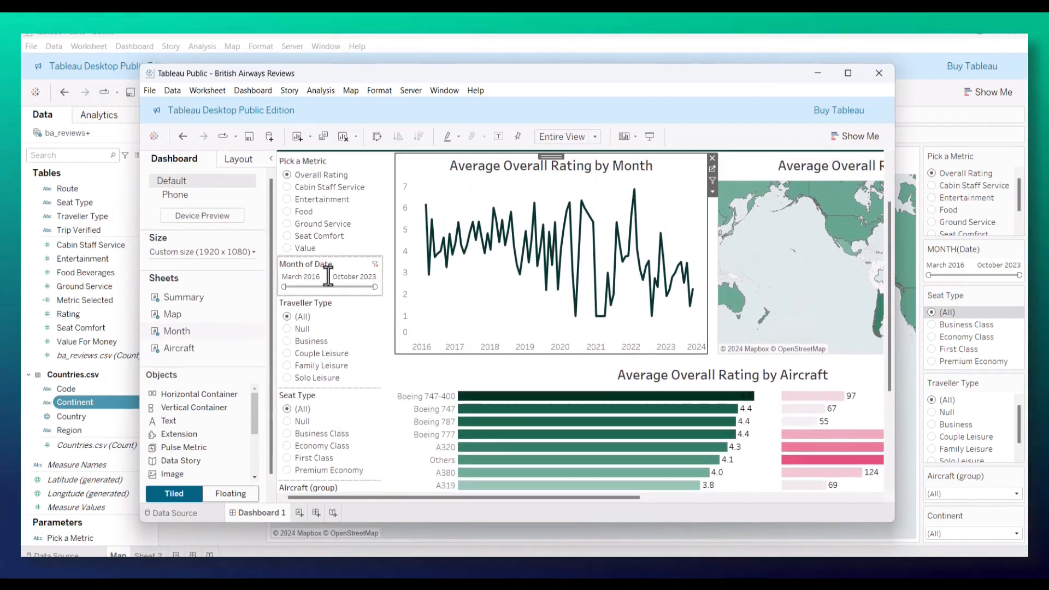
pyautogui.scroll(2, 333, 277)
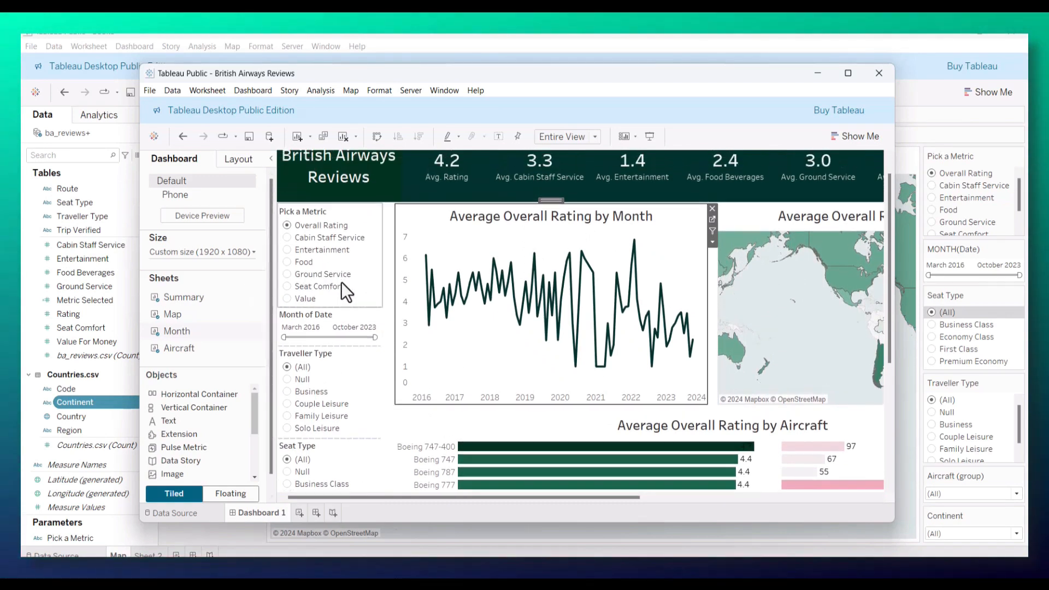
pyautogui.moveTo(674, 70); pyautogui.dragTo(0, 192)
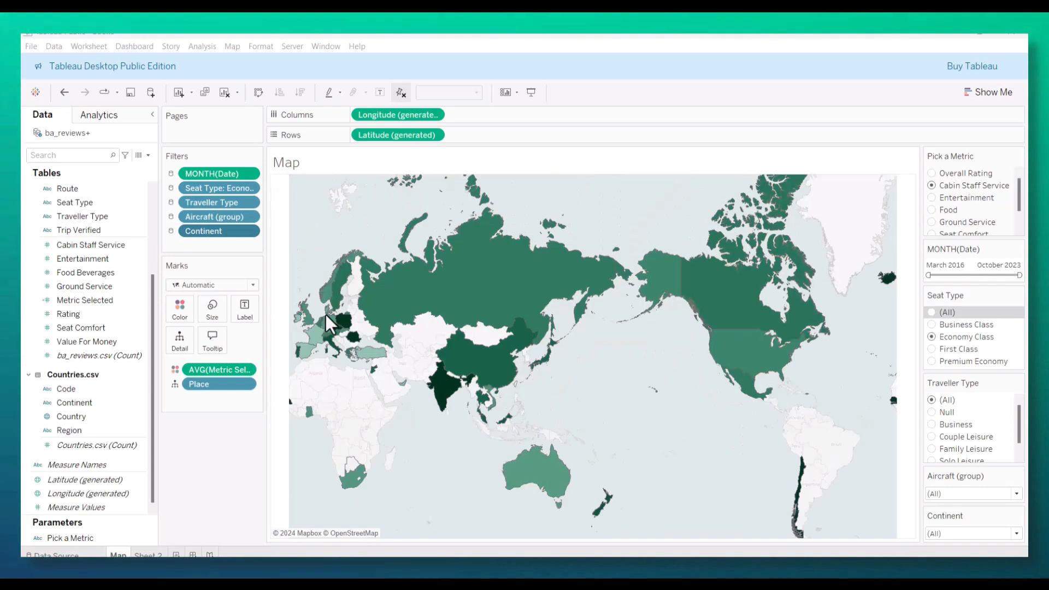
# Step: Remove the Place label from the map tooltip and insert the word Average before the Pick a Metric parameter
pyautogui.moveTo(629, 342)
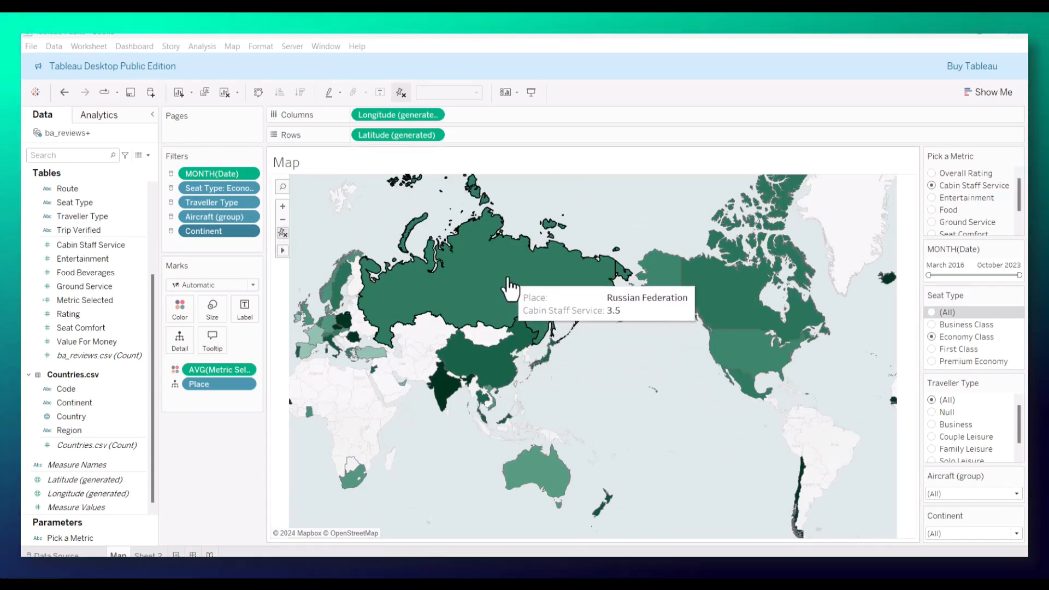
pyautogui.click(214, 338)
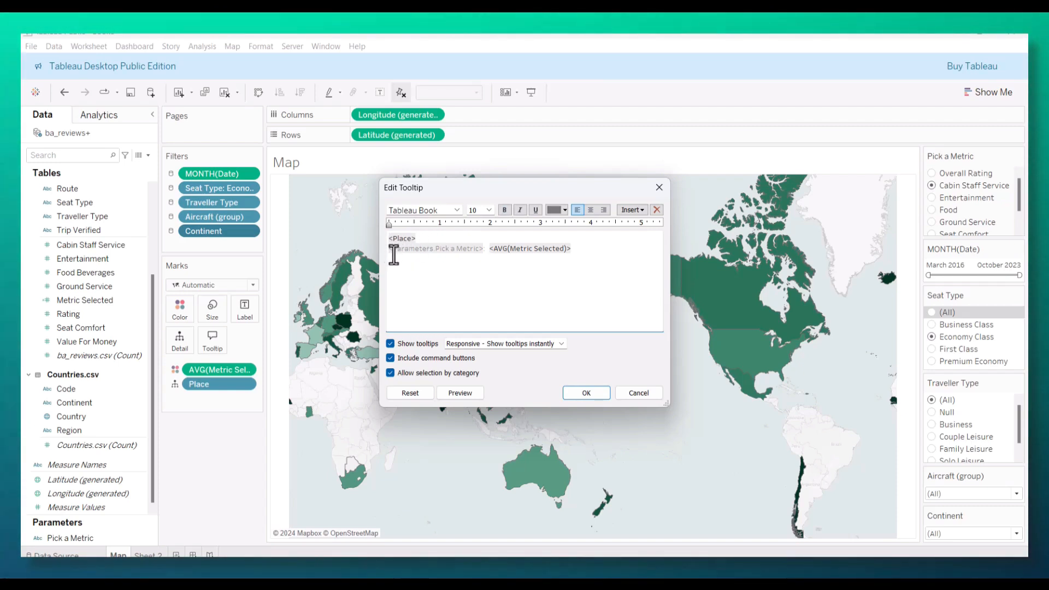
pyautogui.write('Averag')
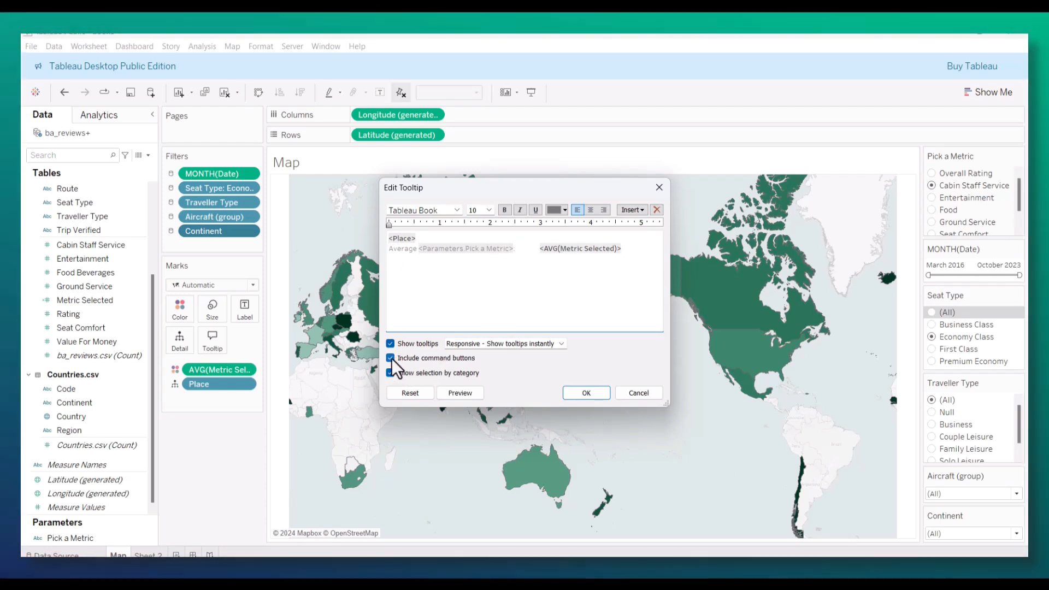
# Step: Turn off command buttons and selection by category for the map tooltip, apply the changes and check the tooltip on the Russian Federation
pyautogui.click(390, 358)
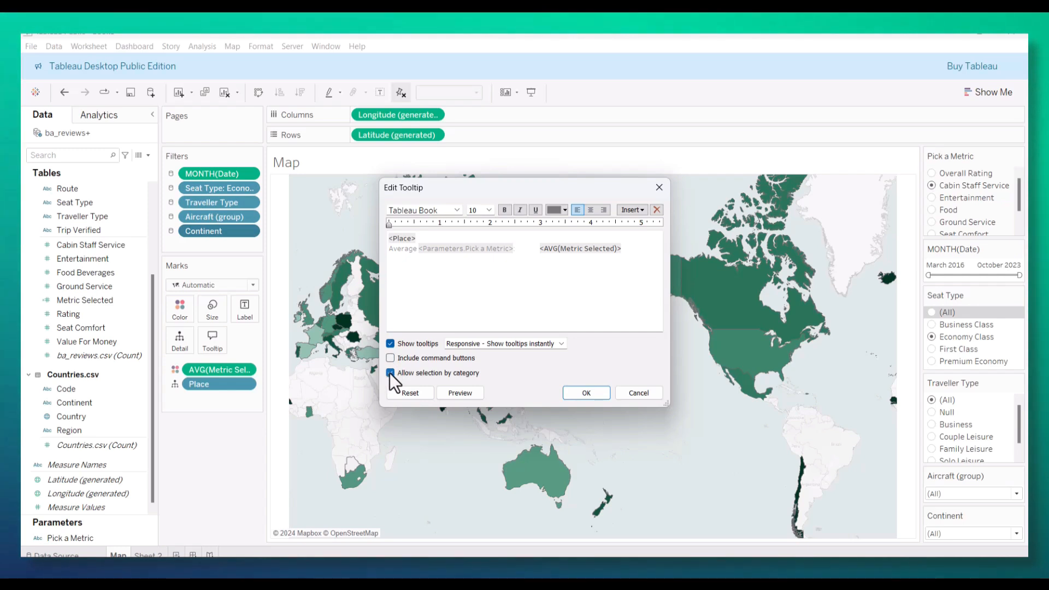
pyautogui.click(390, 373)
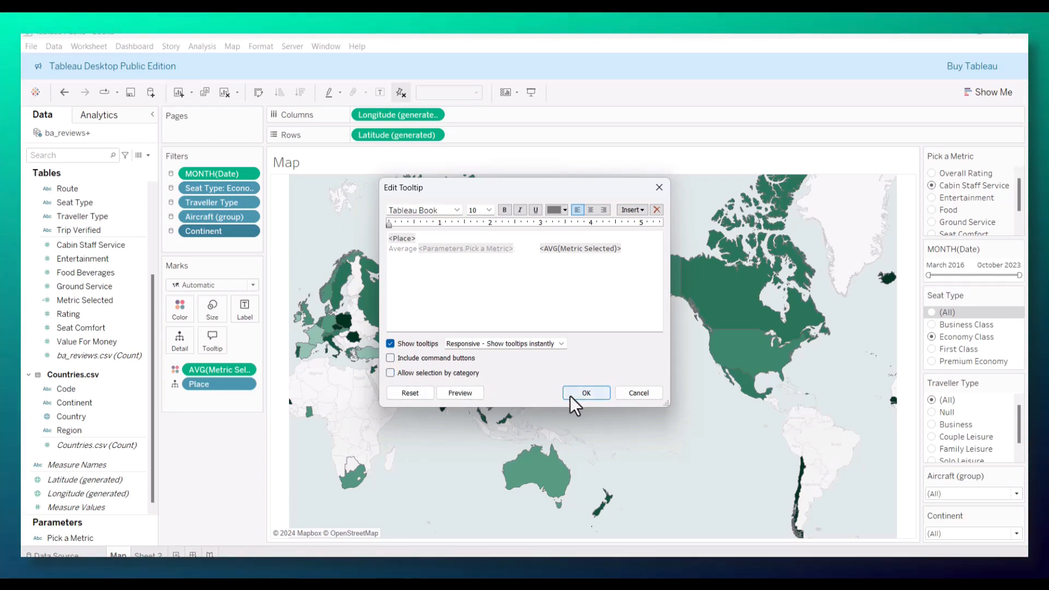
pyautogui.click(586, 393)
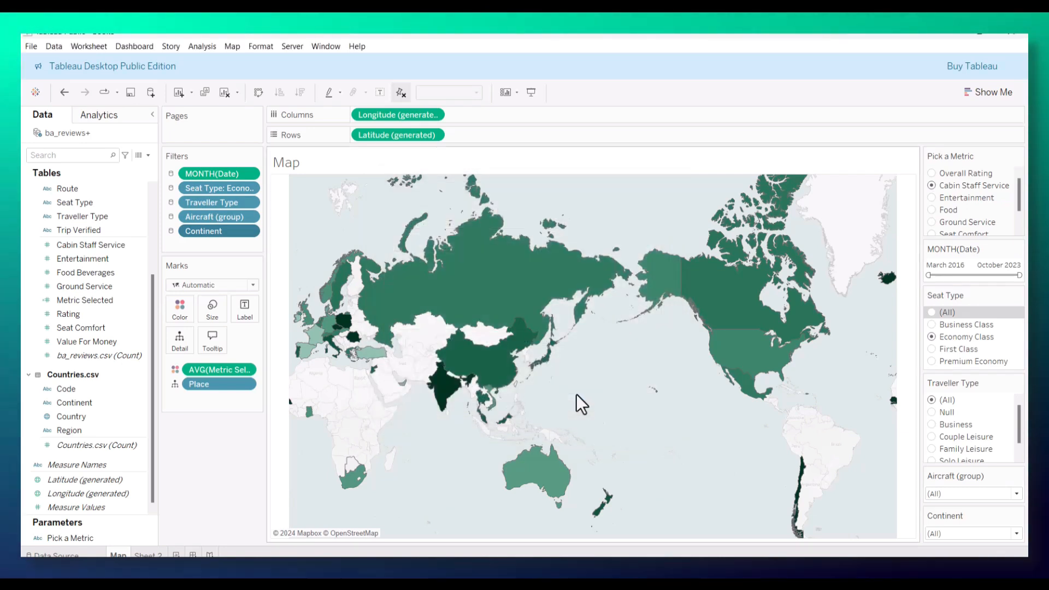
pyautogui.moveTo(487, 290)
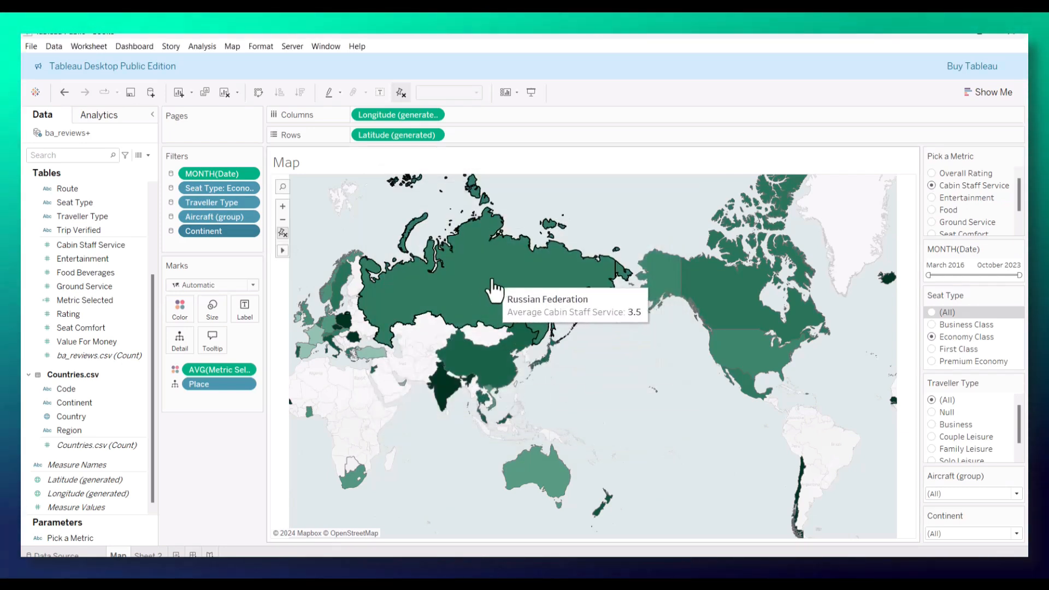
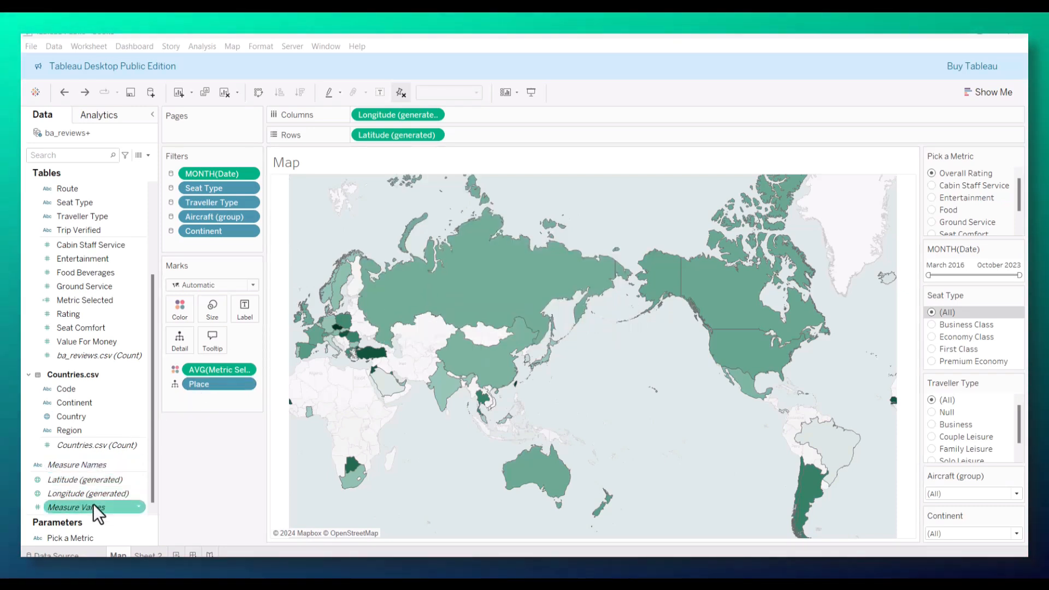
# Step: Add the ba_reviews.csv count to the map tooltip with a new line "Number of Reveiws:" followed by CNT(ba_reviews.csv)
pyautogui.moveTo(66, 356); pyautogui.dragTo(212, 339)
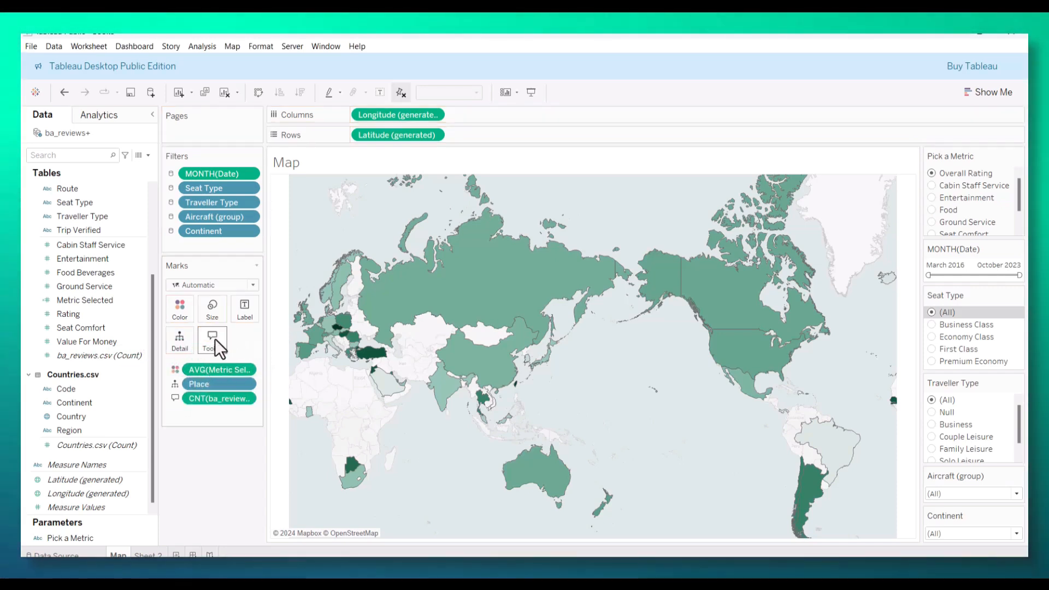
pyautogui.click(214, 339)
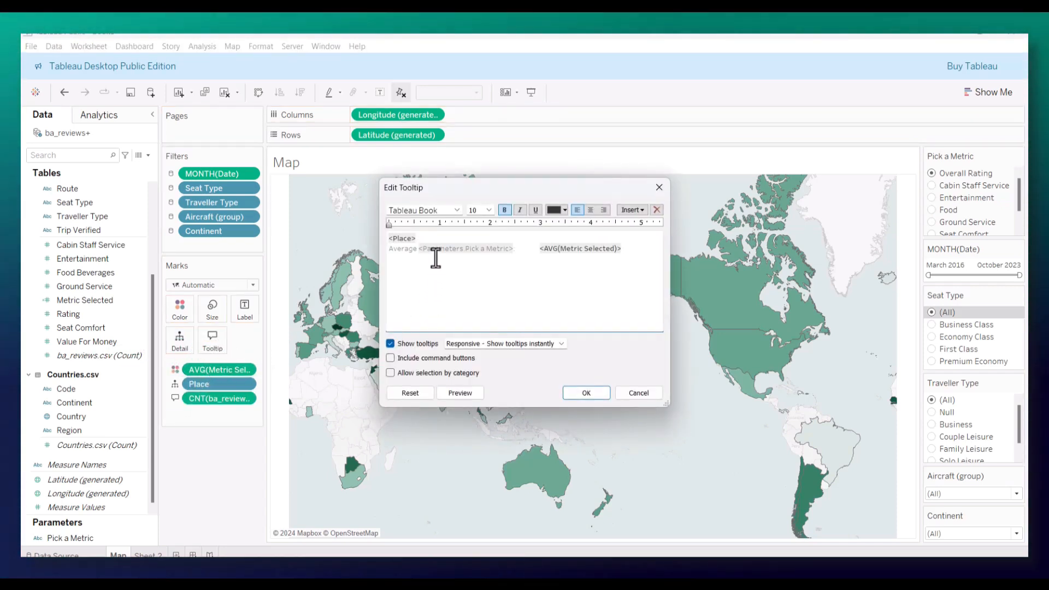
pyautogui.press('Return')
pyautogui.write('A')
pyautogui.press('BackSpace')
pyautogui.write('Number of Revei')
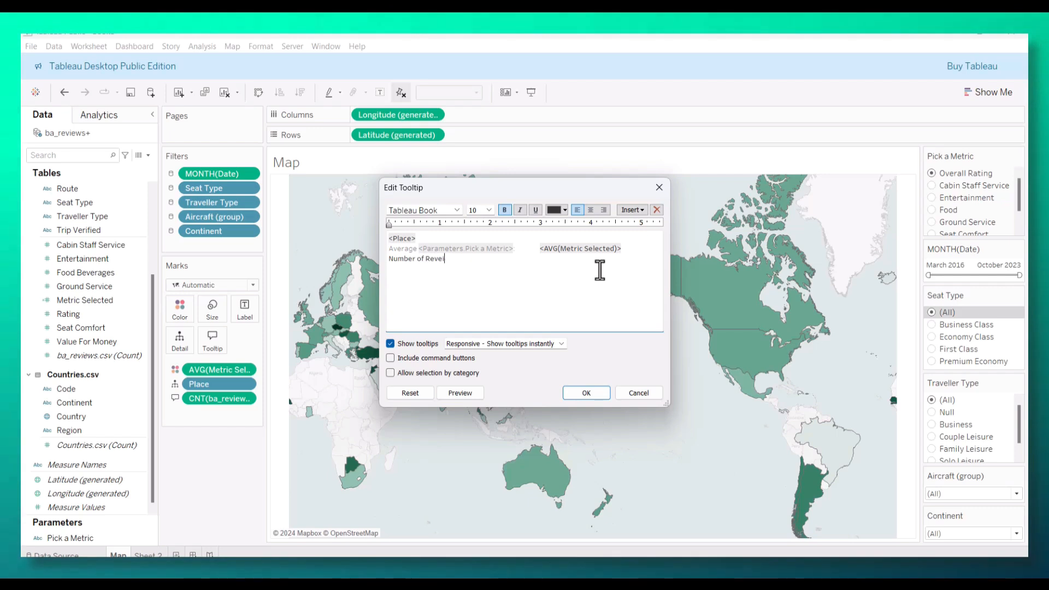
pyautogui.write('ws:')
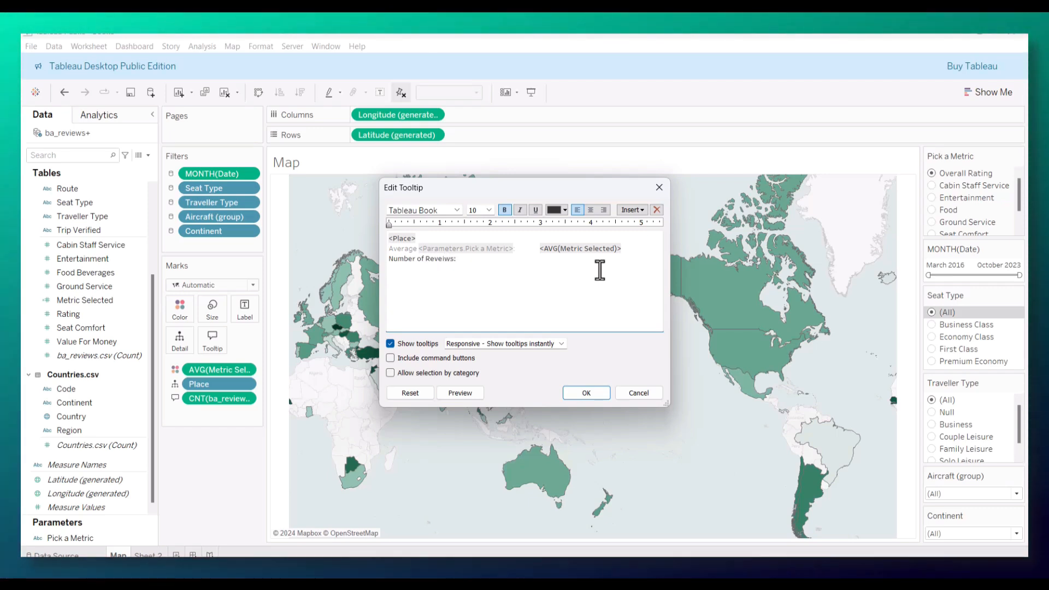
pyautogui.click(631, 210)
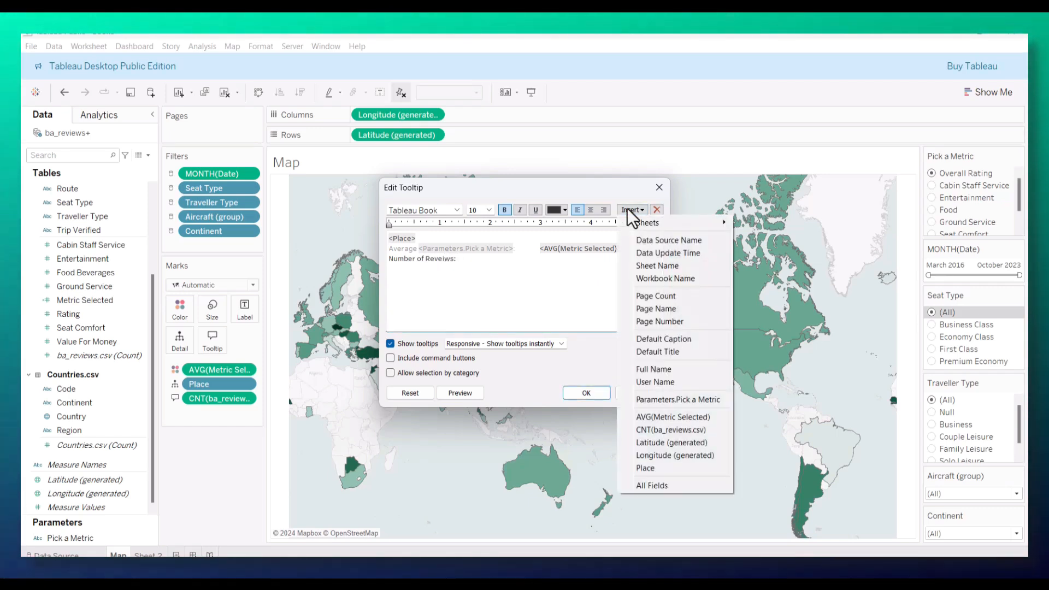
pyautogui.click(643, 432)
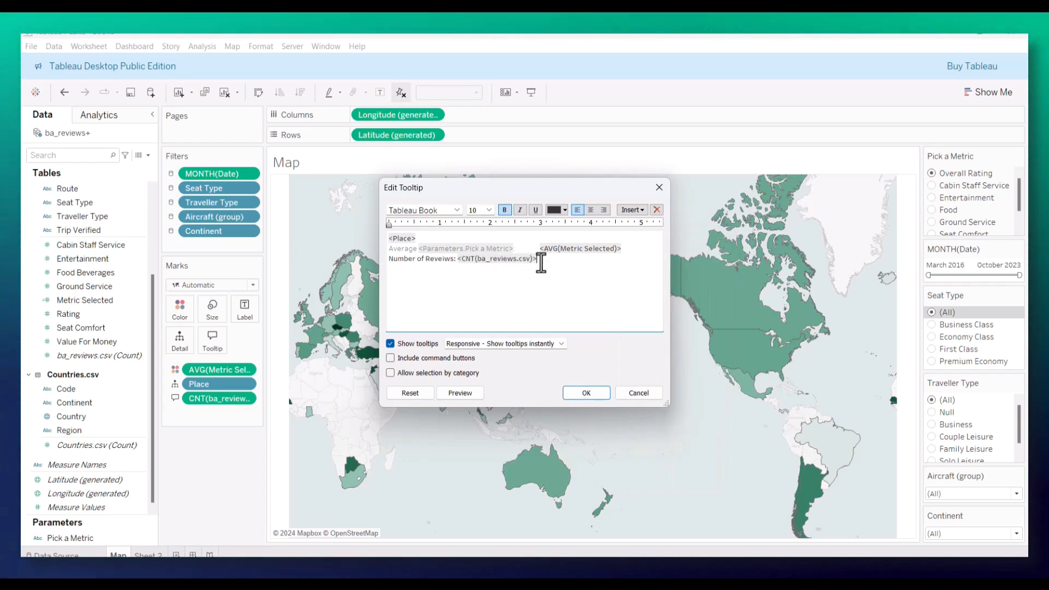
# Step: Make all the map tooltip text bold, apply it and check the tooltip on the Russian Federation, Mexico and the United States
pyautogui.hotkey('ctrl', 'a')
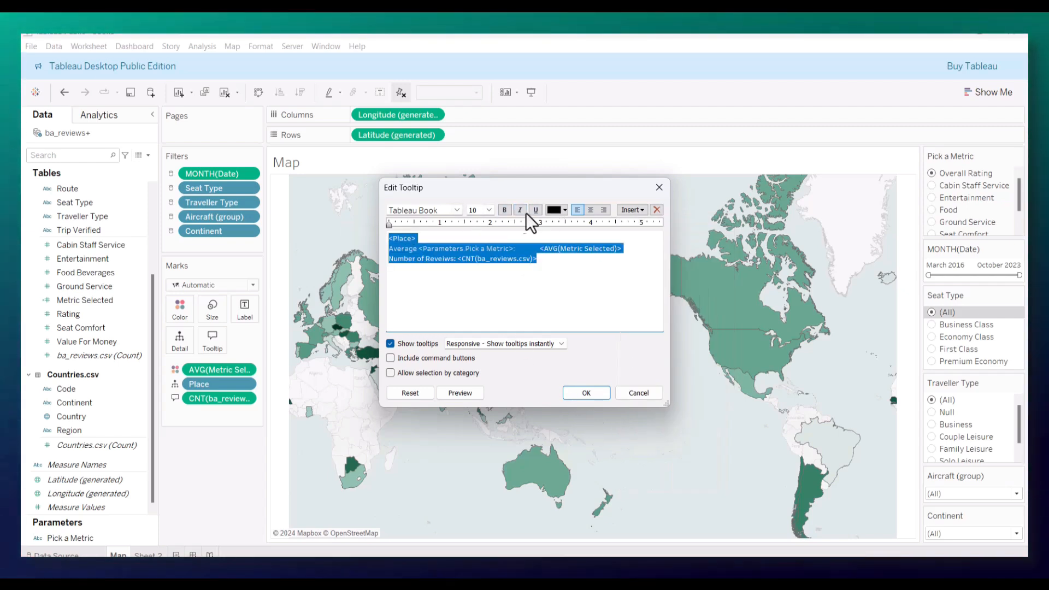
pyautogui.click(504, 210)
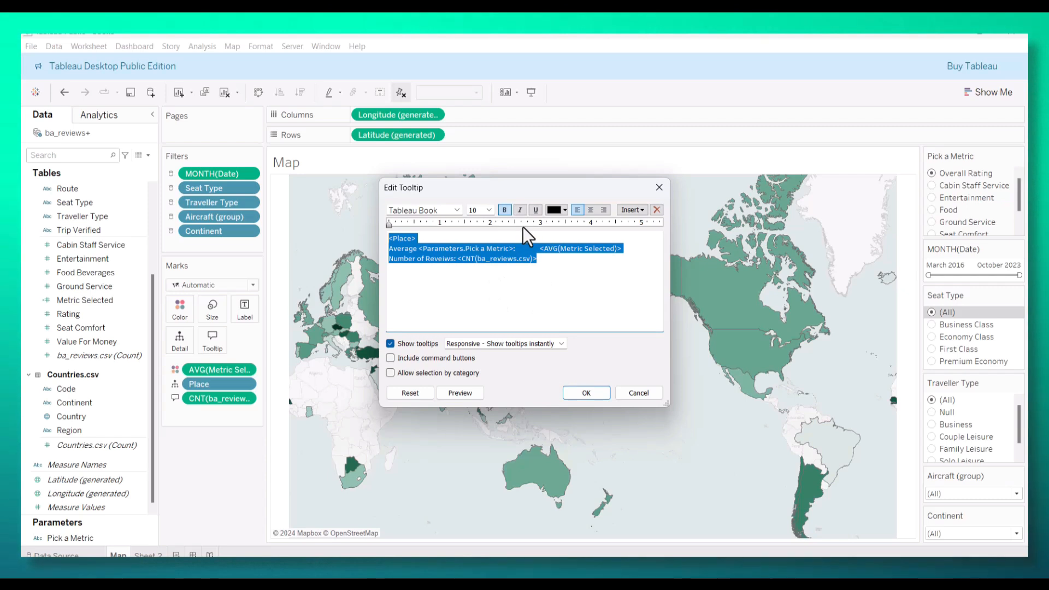
pyautogui.click(581, 393)
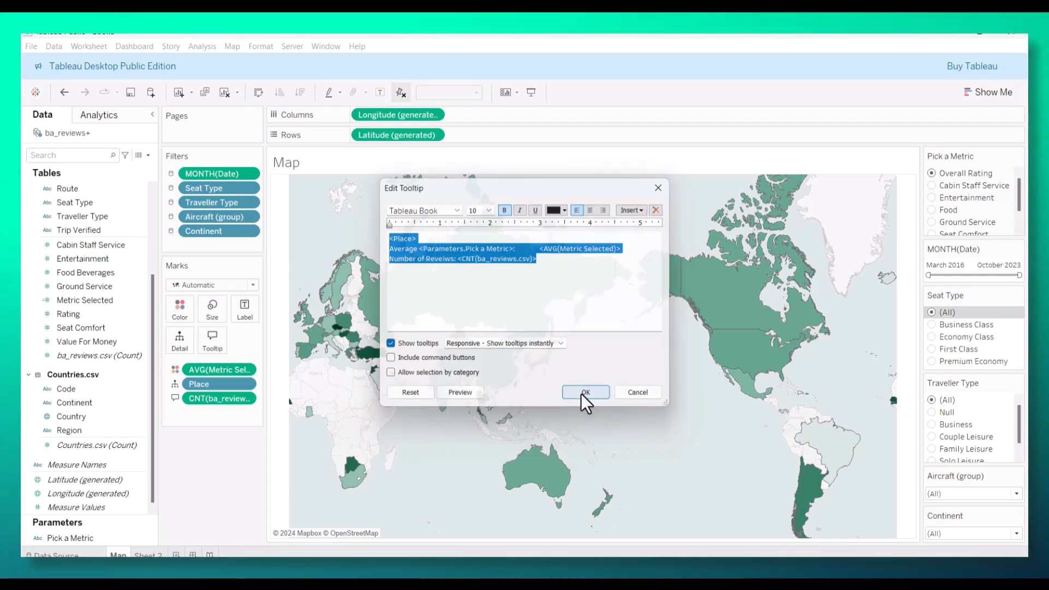
pyautogui.moveTo(505, 287)
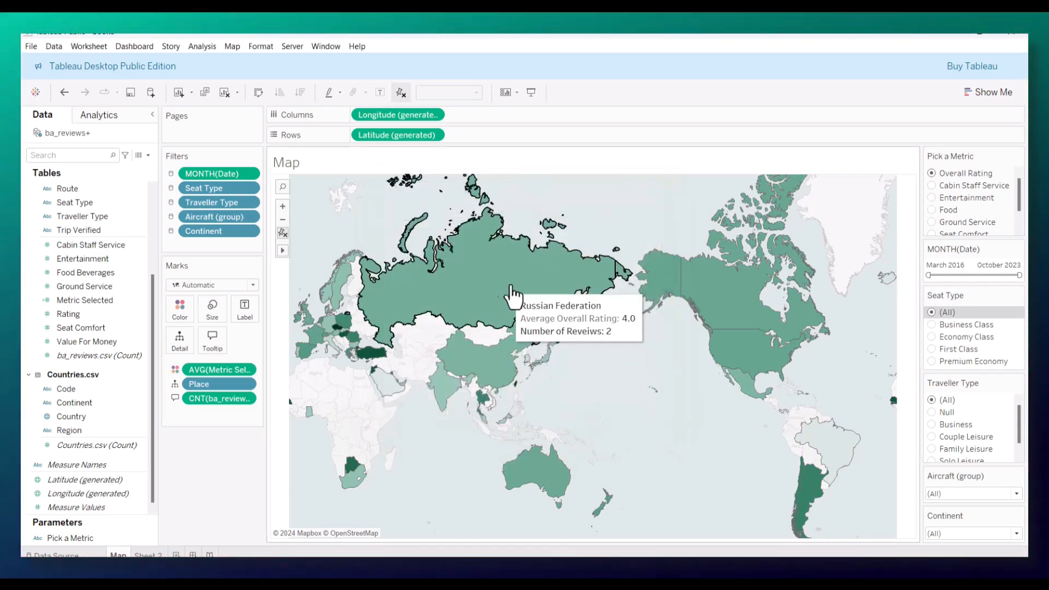
pyautogui.moveTo(645, 281)
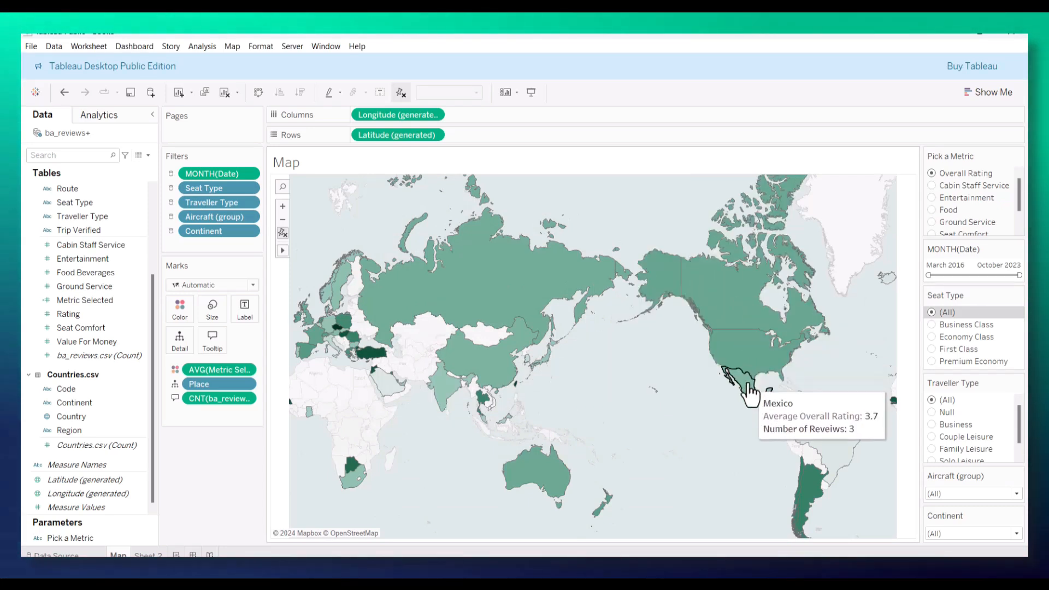
pyautogui.moveTo(741, 347)
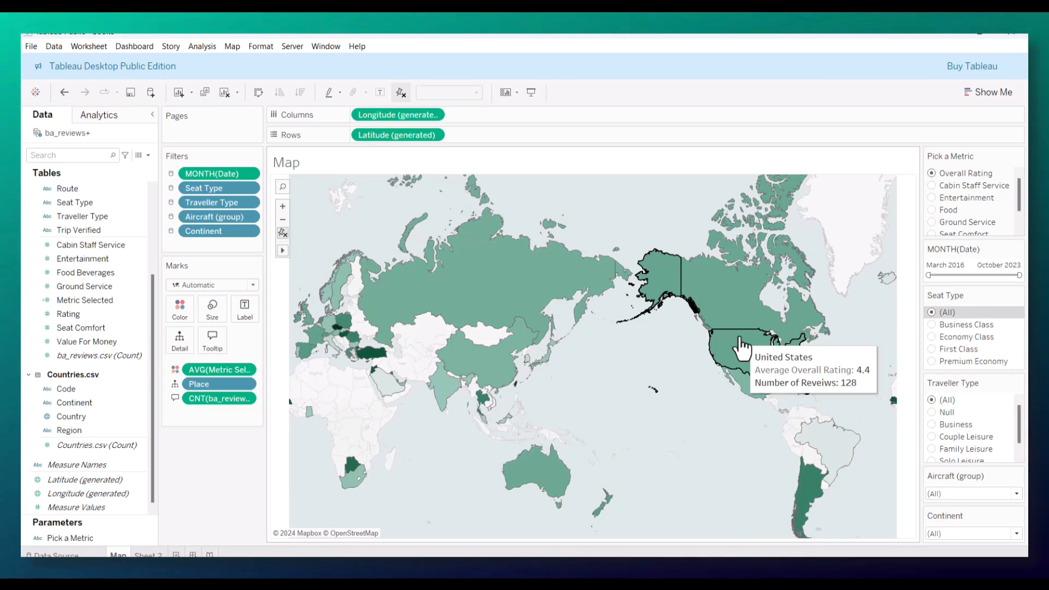
pyautogui.moveTo(401, 256)
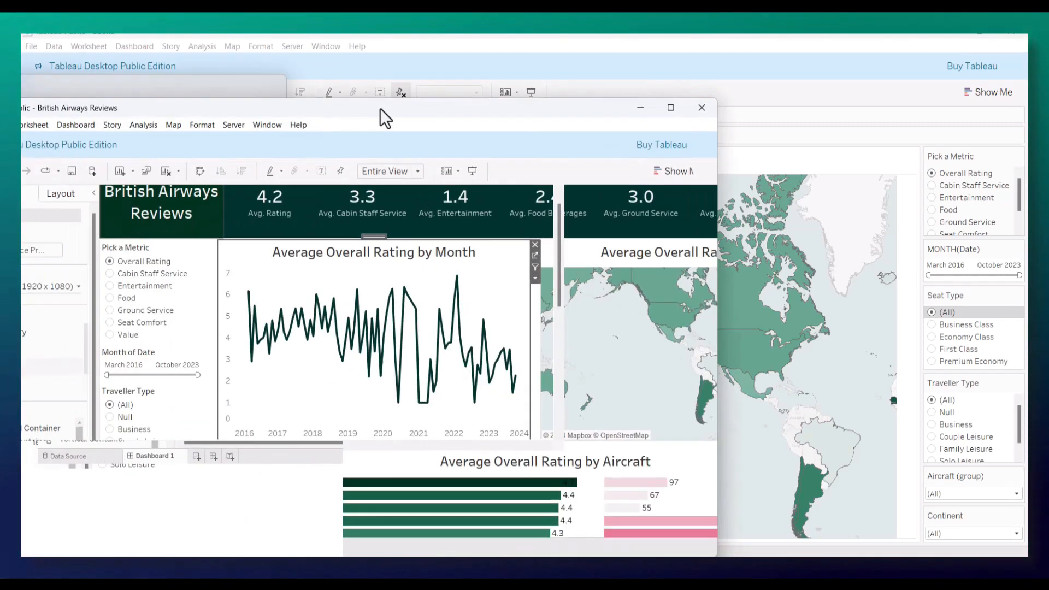
# Step: Clear Sheet 2 and show Rating as a text mark aggregated as AVG
pyautogui.moveTo(387, 117); pyautogui.dragTo(519, 109)
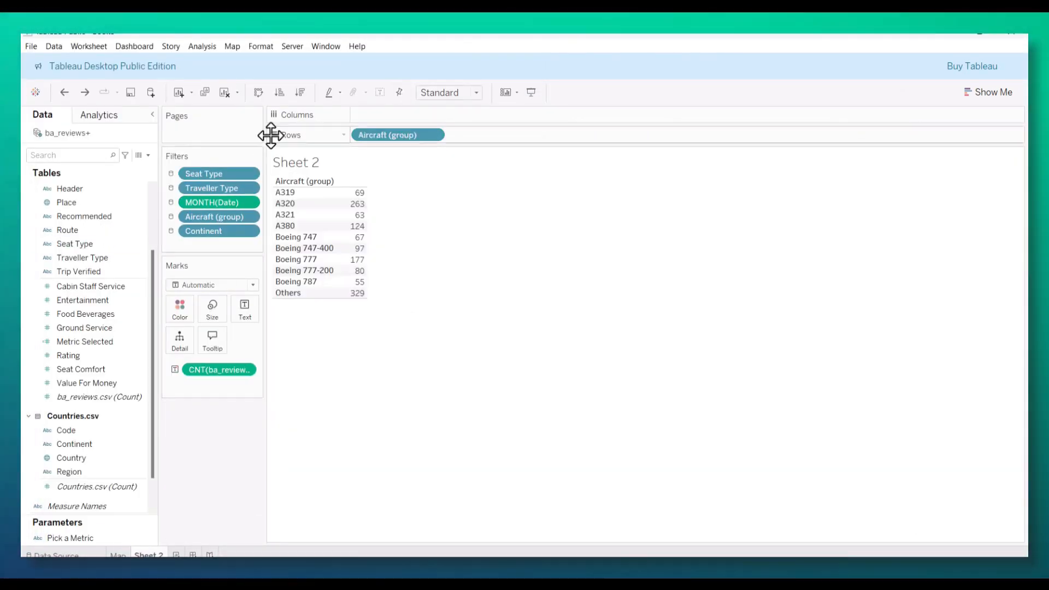
pyautogui.click(224, 93)
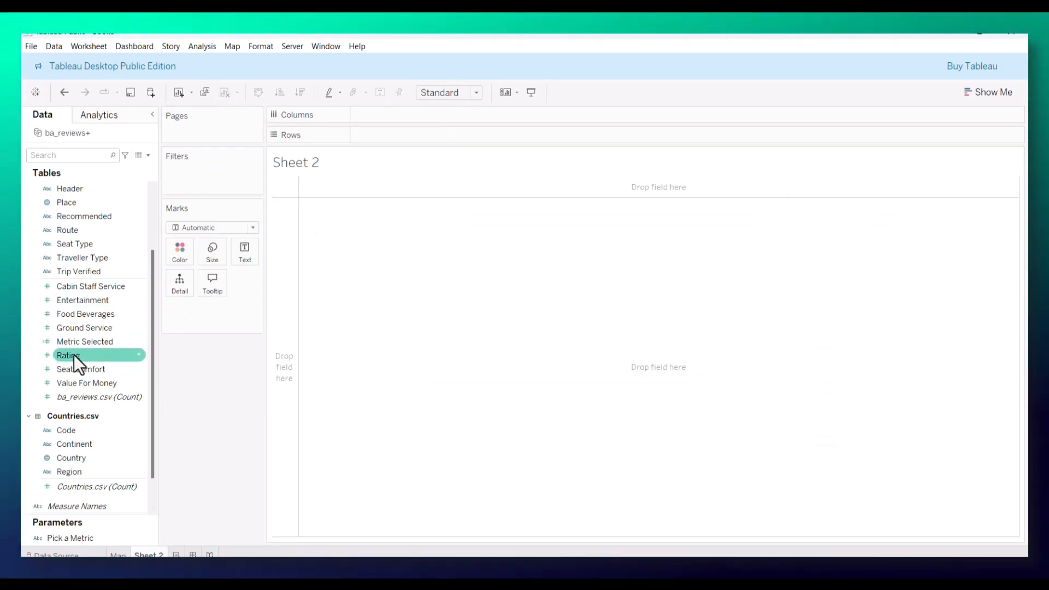
pyautogui.moveTo(74, 355); pyautogui.dragTo(240, 251)
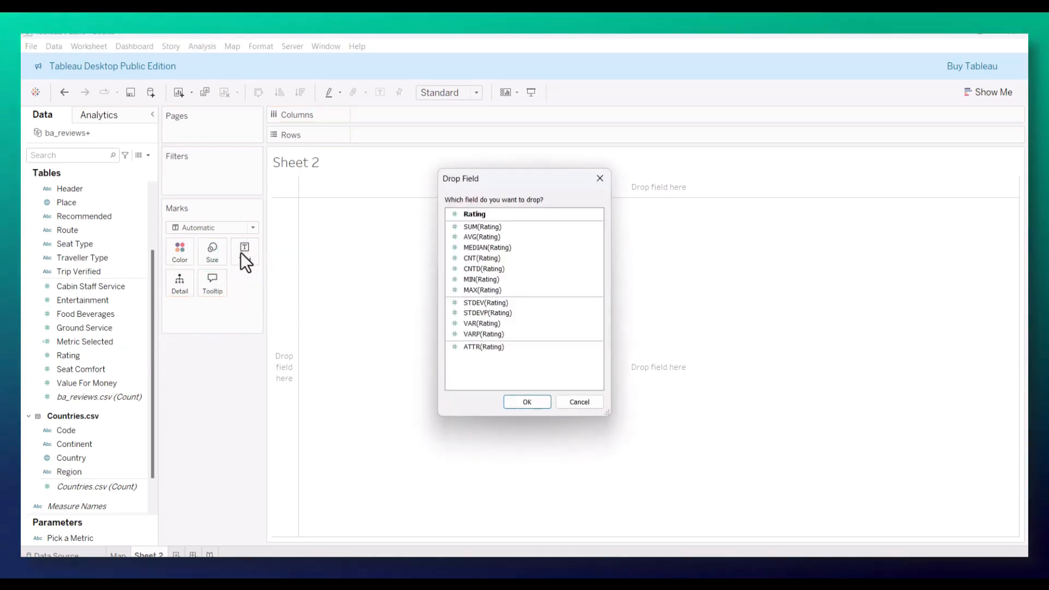
pyautogui.click(535, 401)
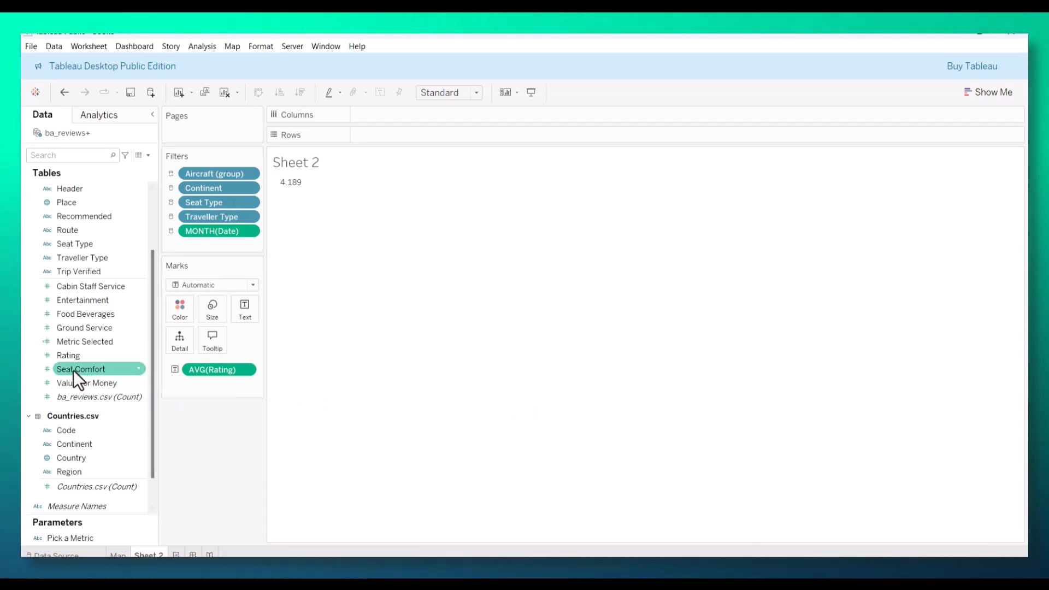
# Step: Add Seat Comfort and Cabin Staff Service to the text table, both aggregated as AVG
pyautogui.moveTo(77, 369); pyautogui.dragTo(293, 180)
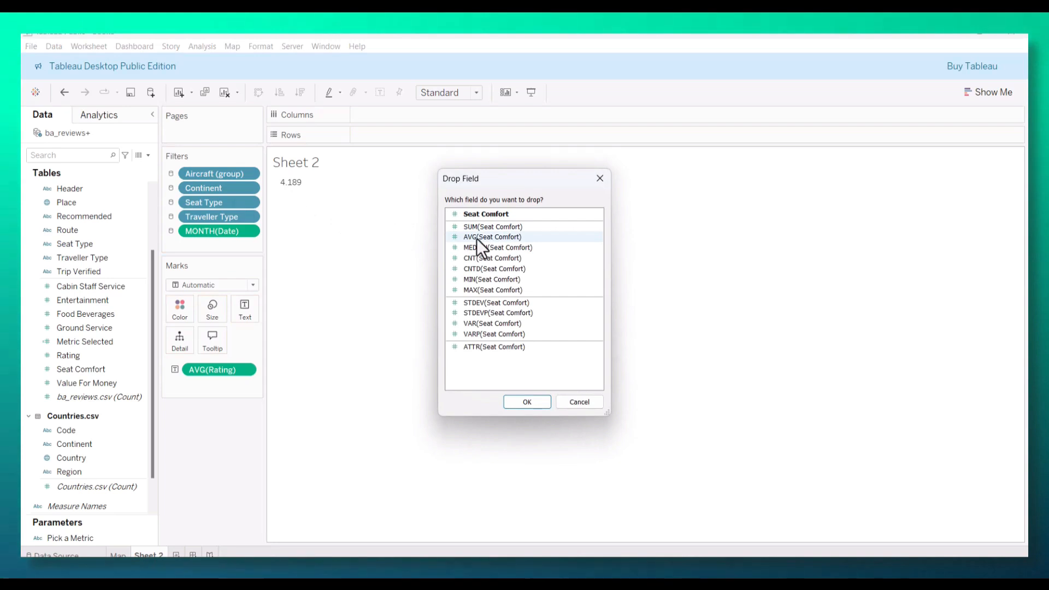
pyautogui.click(537, 404)
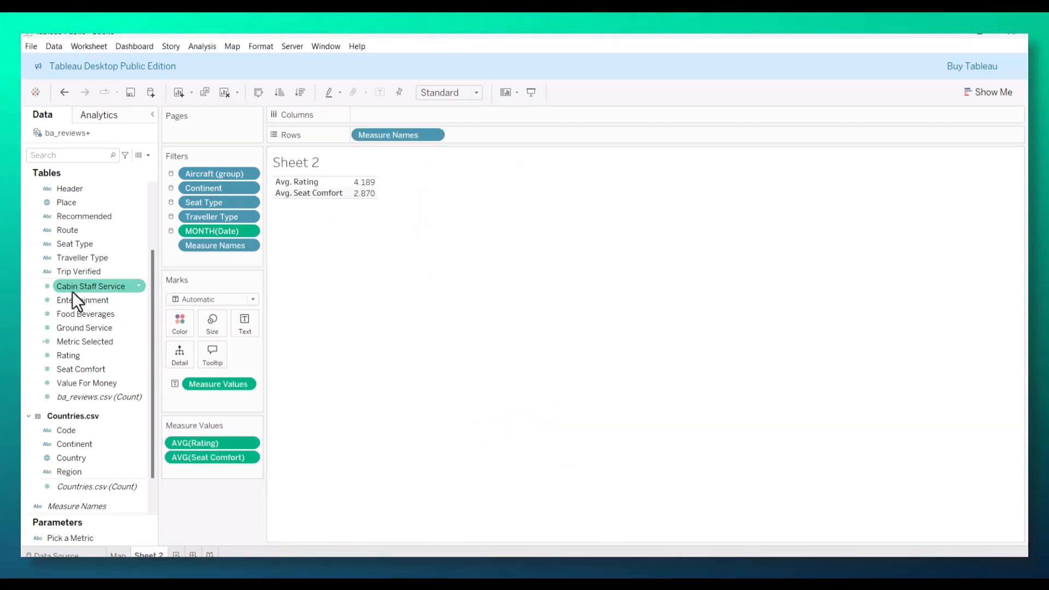
pyautogui.moveTo(72, 287); pyautogui.dragTo(182, 470)
pyautogui.click(465, 232)
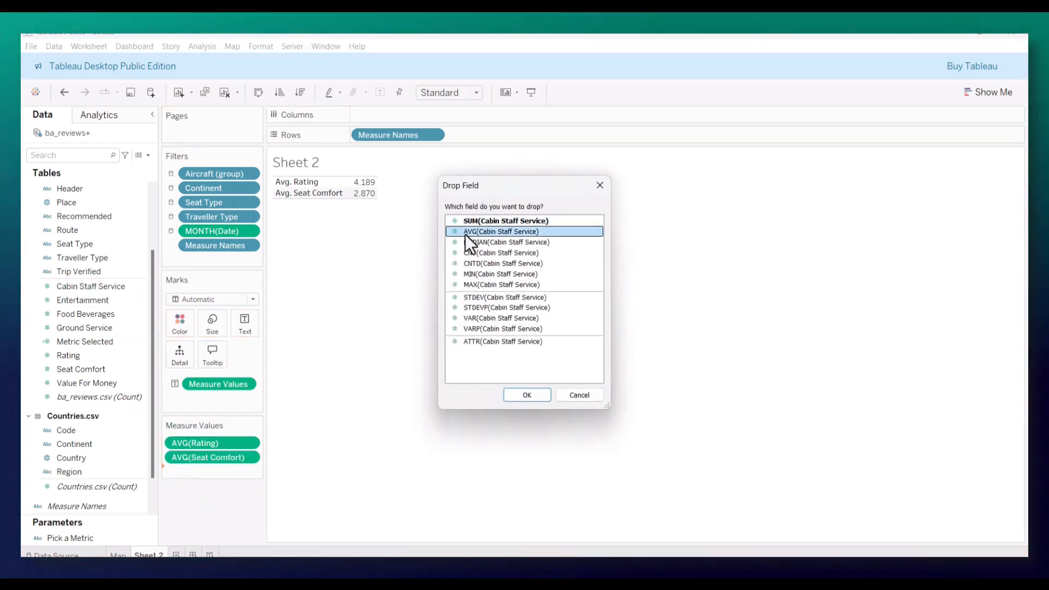
pyautogui.click(527, 393)
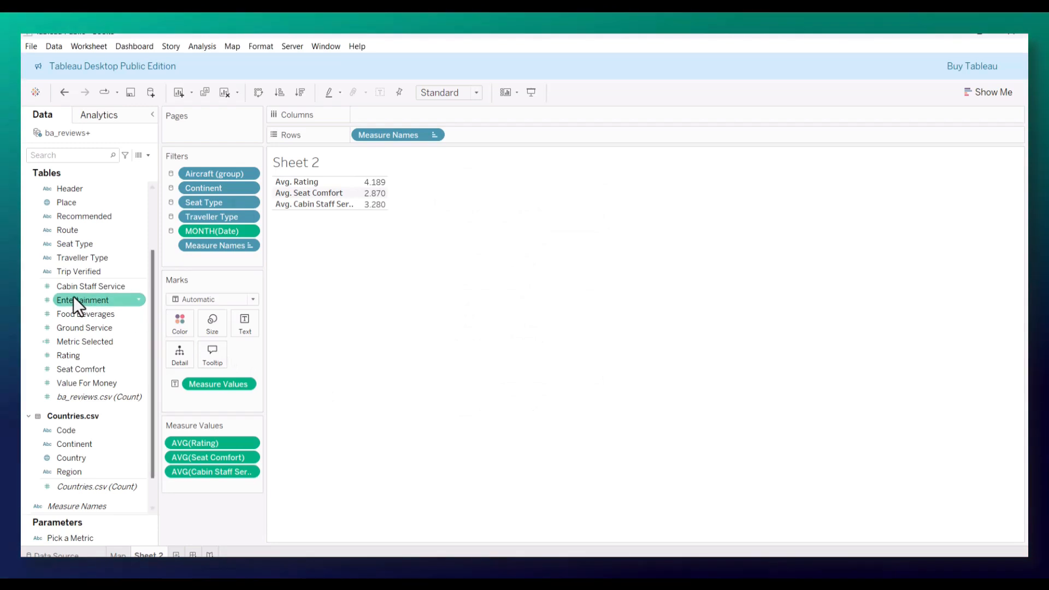
# Step: Add the averages of Entertainment and Ground Service to the measure values below Cabin Staff Service
pyautogui.moveTo(70, 299); pyautogui.dragTo(185, 480)
pyautogui.click(477, 231)
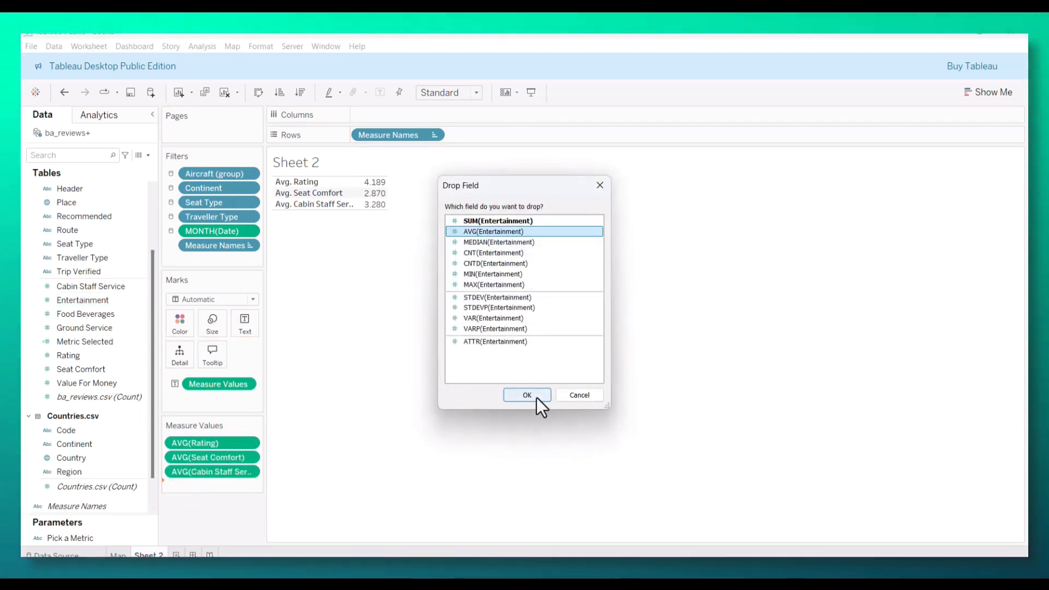
pyautogui.click(536, 397)
pyautogui.moveTo(60, 329); pyautogui.dragTo(173, 498)
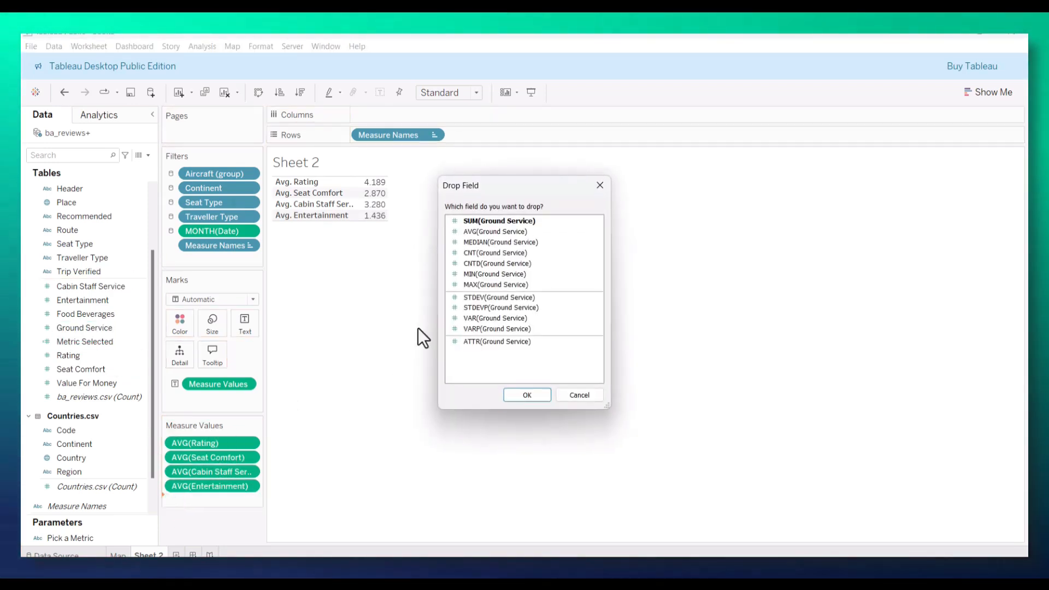
pyautogui.click(490, 231)
pyautogui.click(517, 394)
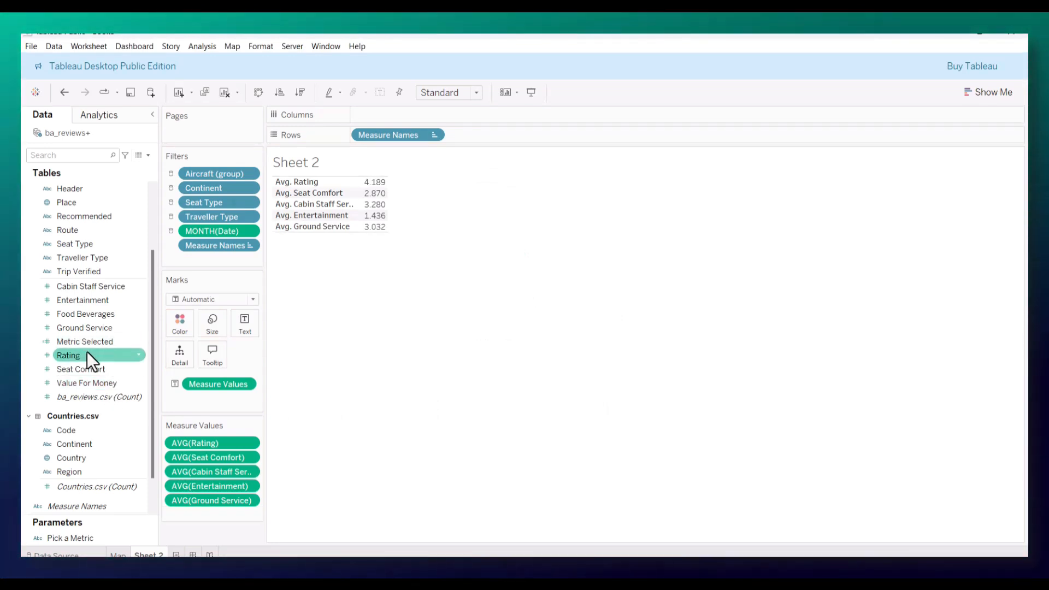
# Step: Add the averages of Value For Money and Food Beverages to the end of the measure values
pyautogui.moveTo(80, 387); pyautogui.dragTo(192, 512)
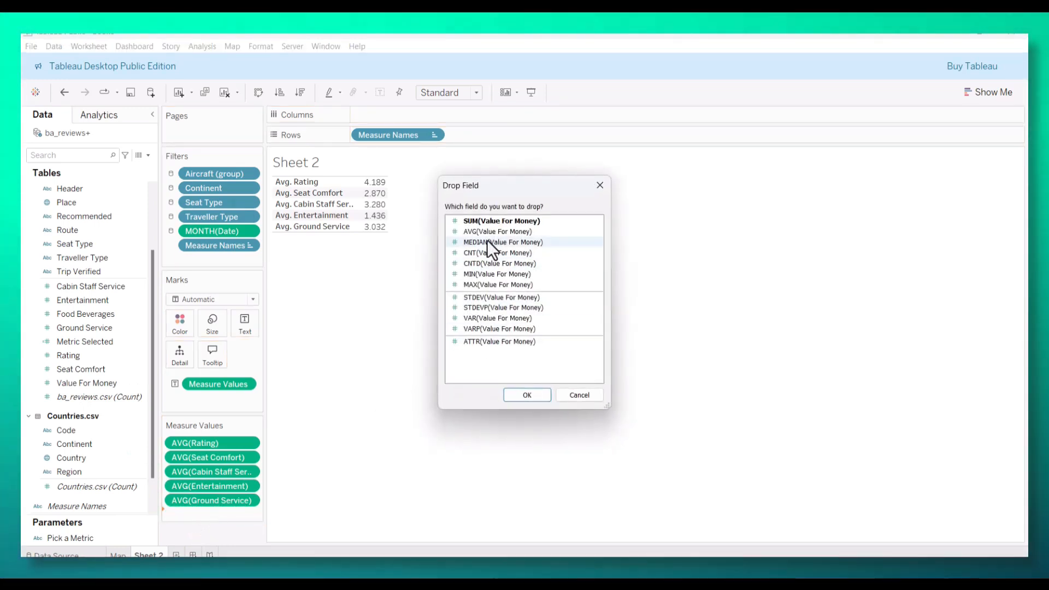
pyautogui.click(485, 231)
pyautogui.click(528, 395)
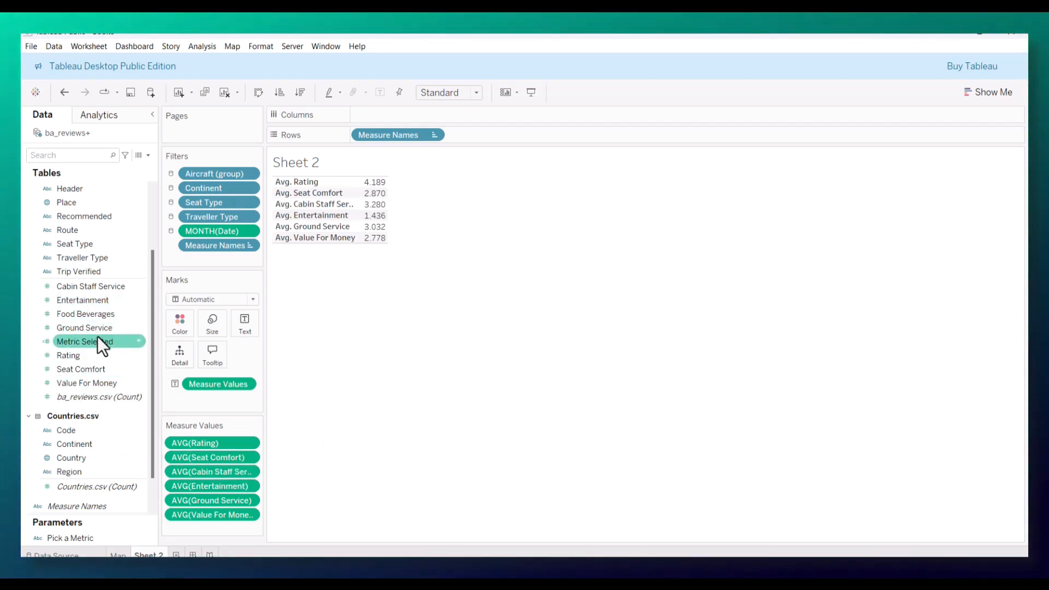
pyautogui.moveTo(83, 314); pyautogui.dragTo(194, 522)
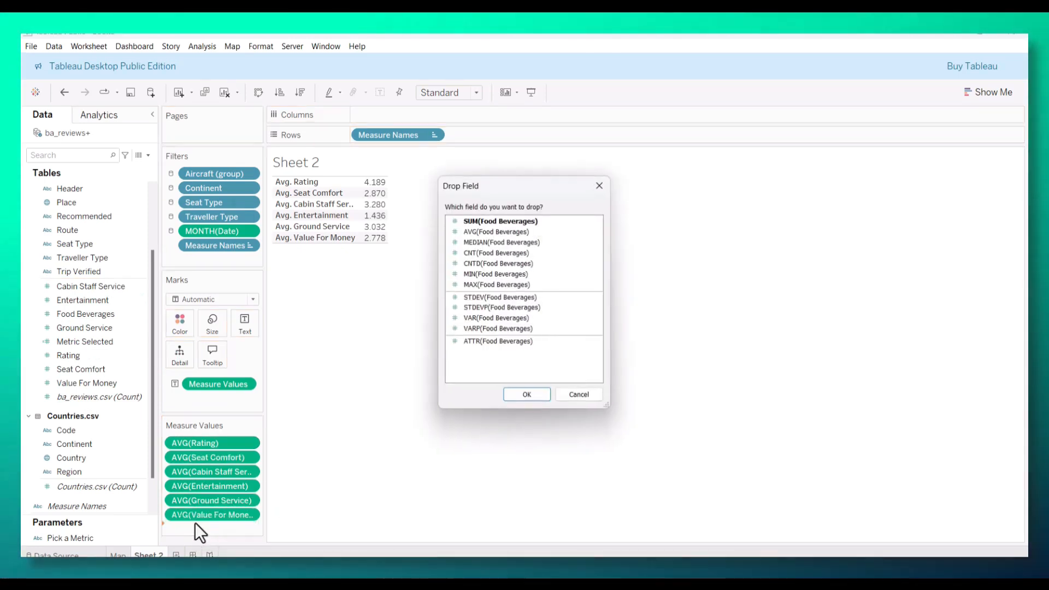
pyautogui.click(482, 232)
pyautogui.click(524, 394)
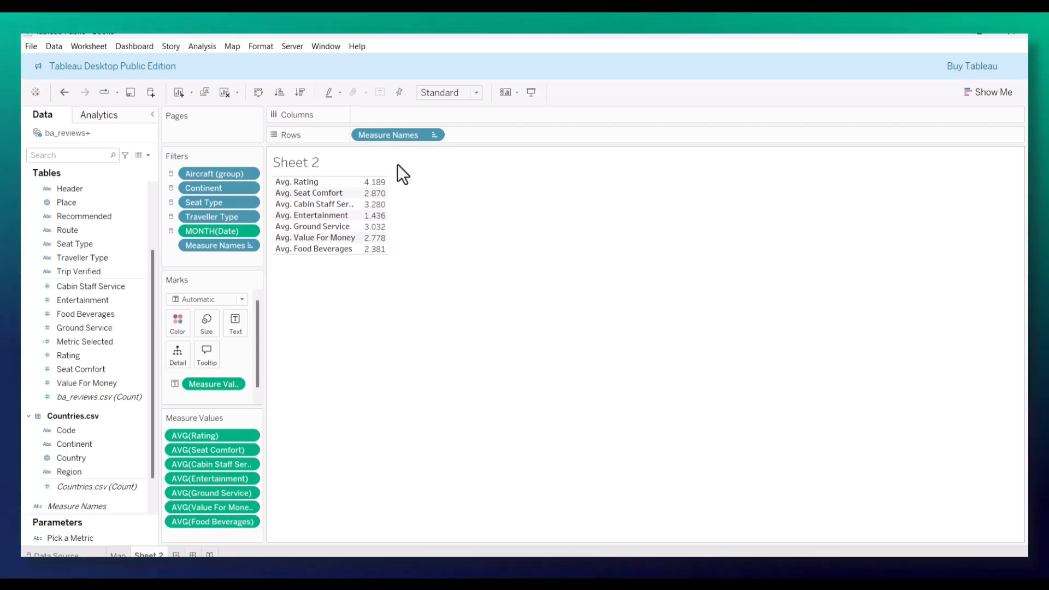
# Step: Lay the measures out across columns, add Measure Names to the text marks and widen the columns until all names fit
pyautogui.moveTo(388, 136); pyautogui.dragTo(395, 118)
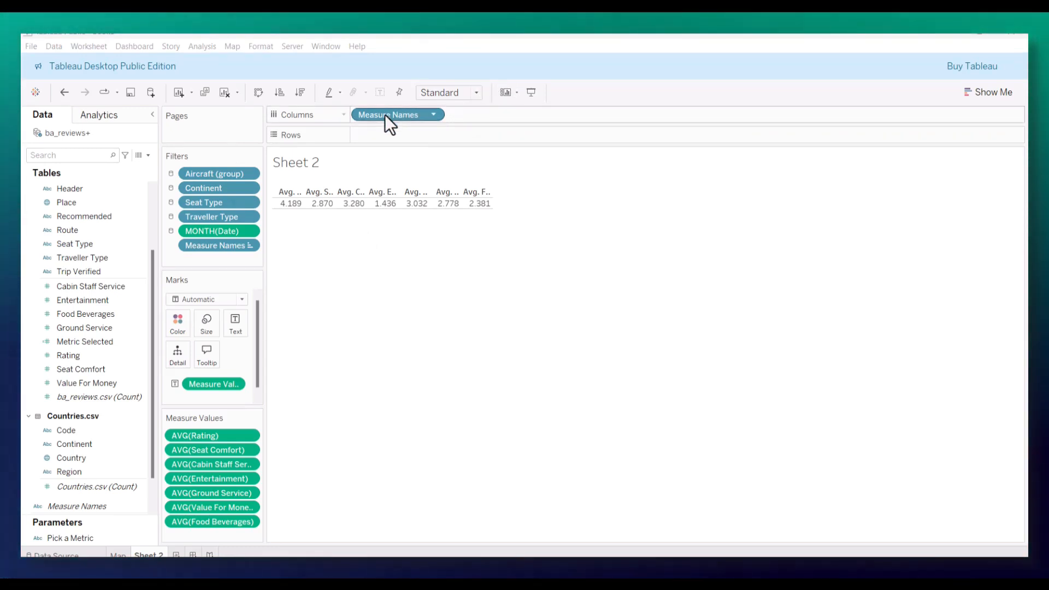
pyautogui.moveTo(392, 113); pyautogui.dragTo(241, 312)
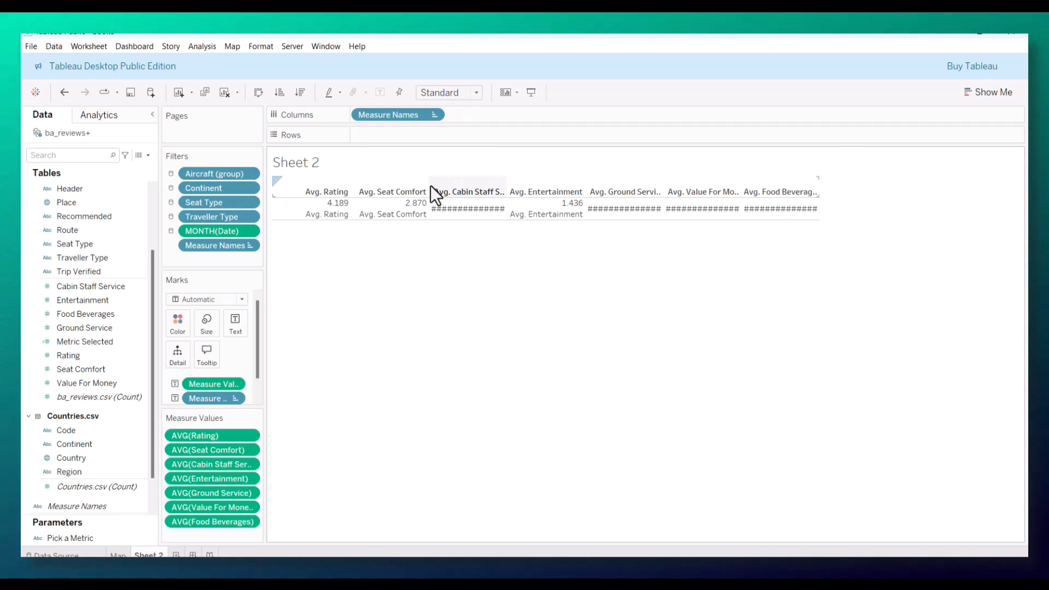
pyautogui.moveTo(430, 188); pyautogui.dragTo(461, 189)
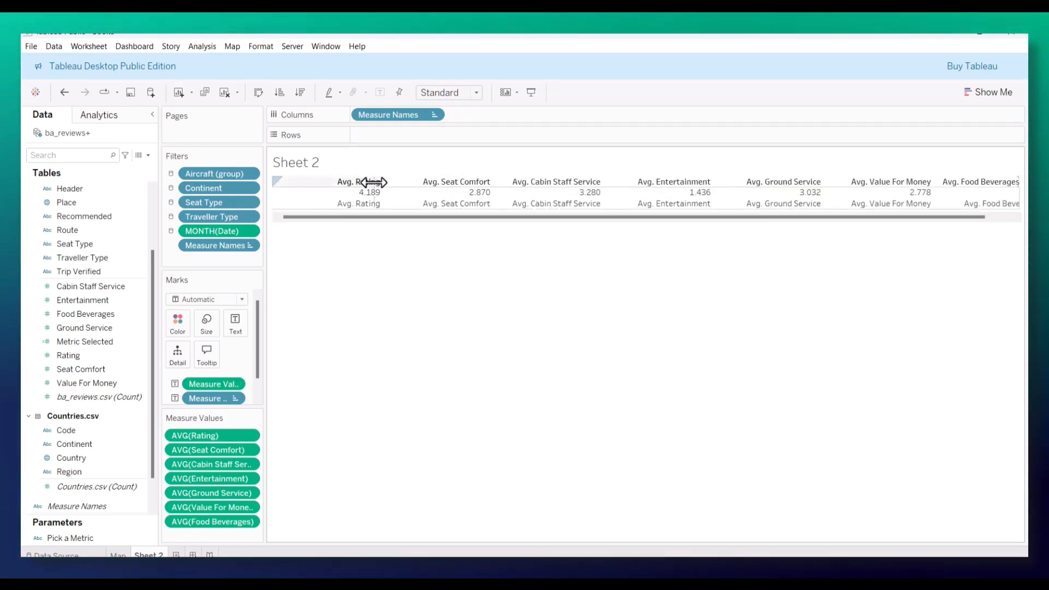
pyautogui.moveTo(373, 182); pyautogui.dragTo(364, 182)
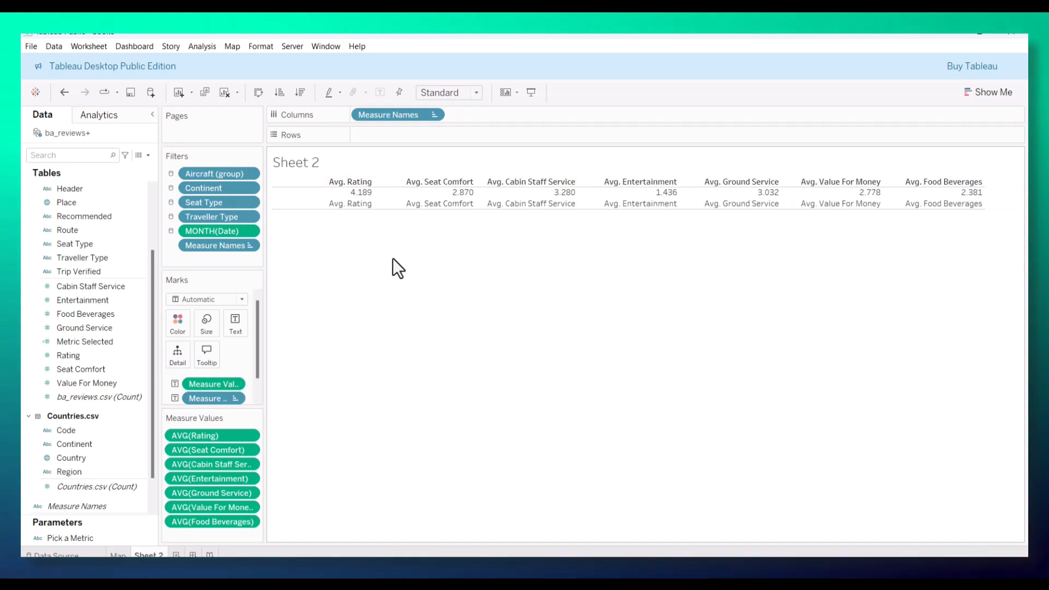
# Step: Hide the Measure Names header row above the average values
pyautogui.click(300, 181)
pyautogui.rightClick(300, 181)
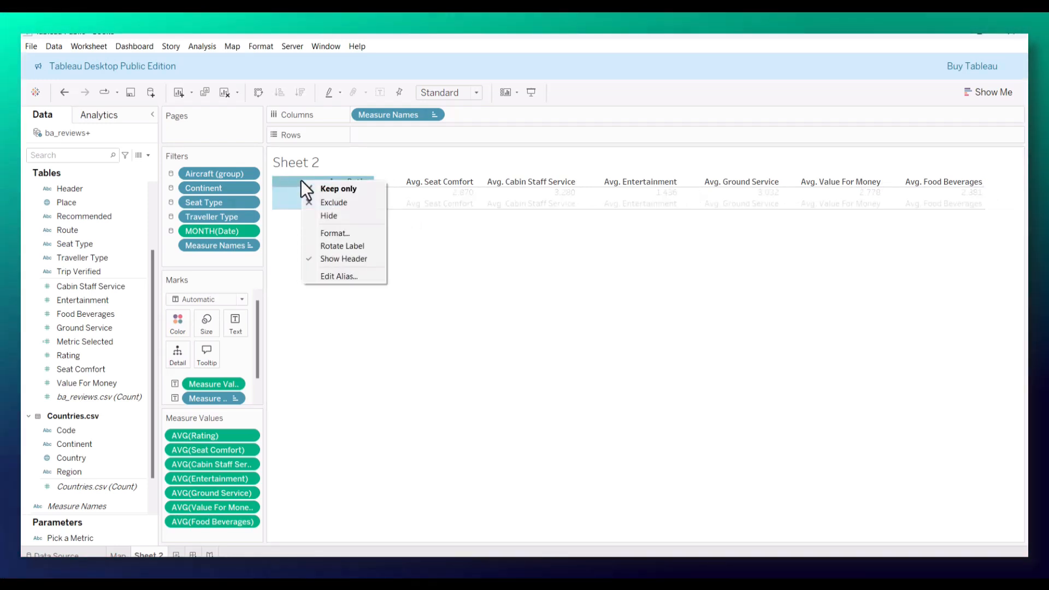
pyautogui.click(328, 259)
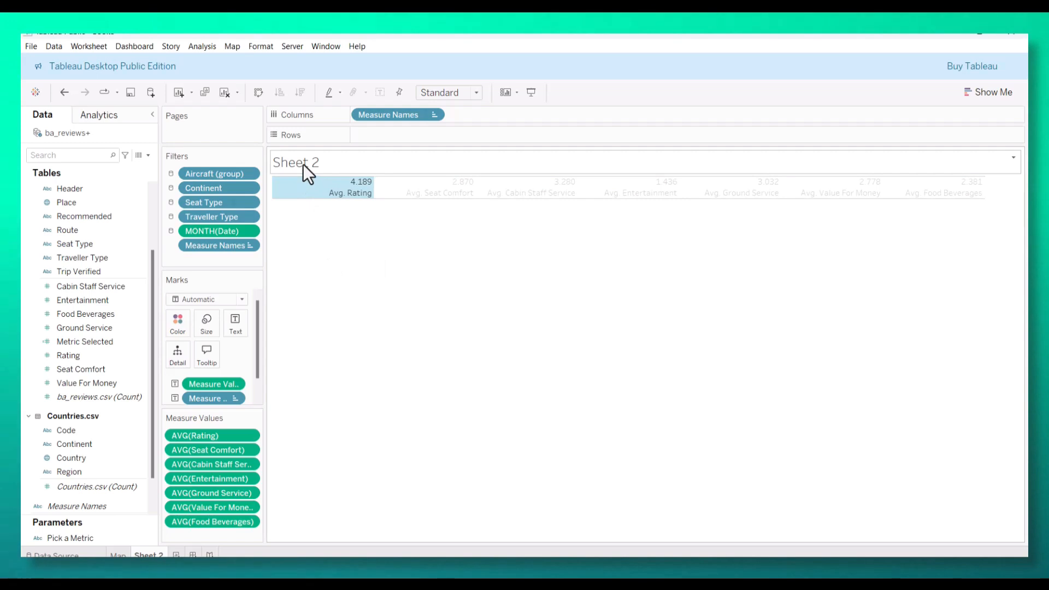
# Step: Replace the sheet's title with a bold "Summary"
pyautogui.doubleClick(303, 164)
pyautogui.hotkey('ctrl', 'a')
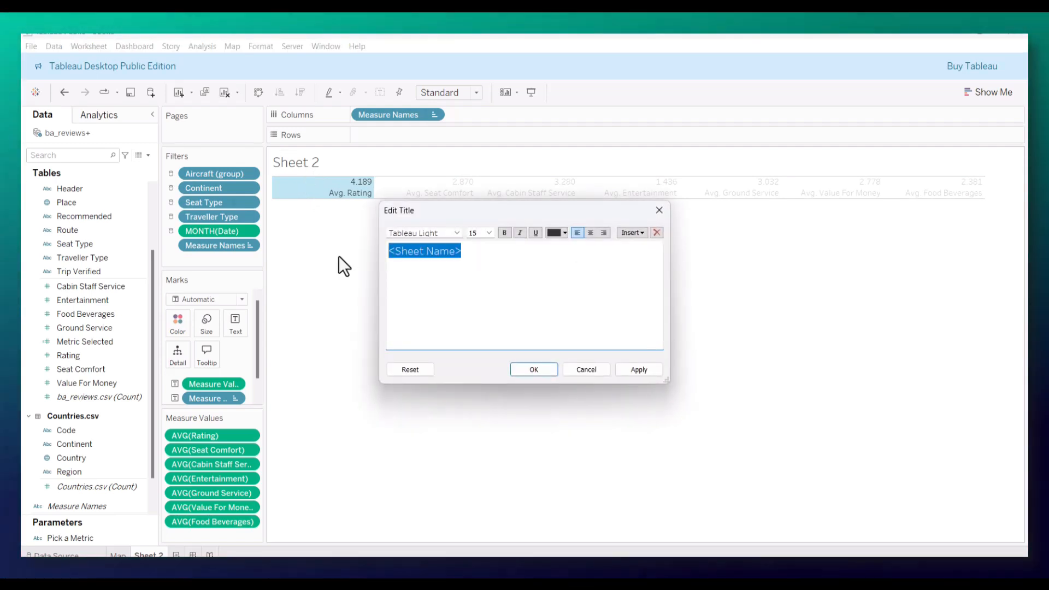
pyautogui.write('Summary')
pyautogui.moveTo(451, 250); pyautogui.dragTo(410, 250)
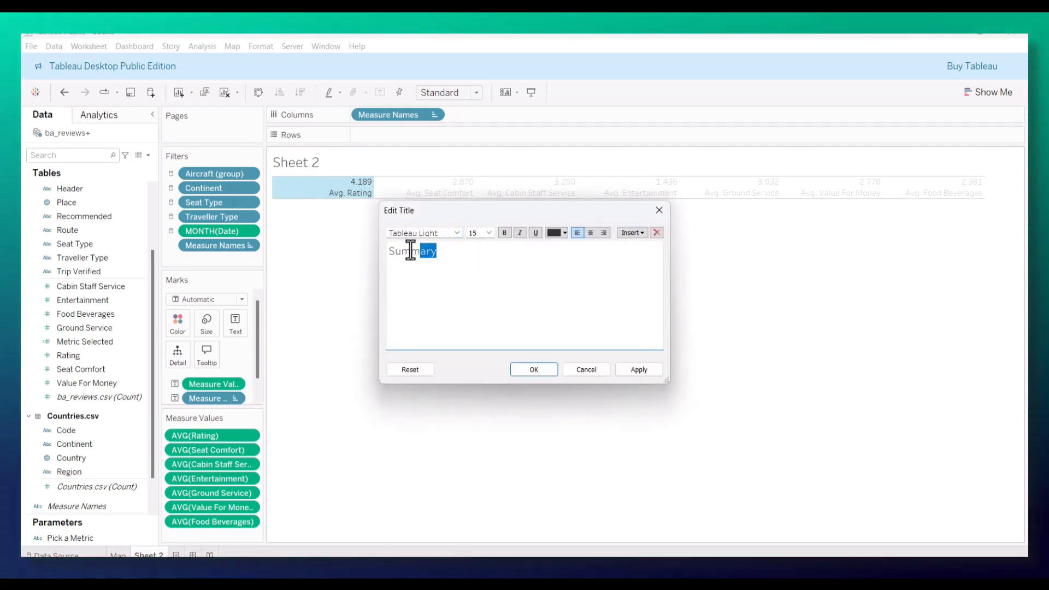
pyautogui.click(501, 233)
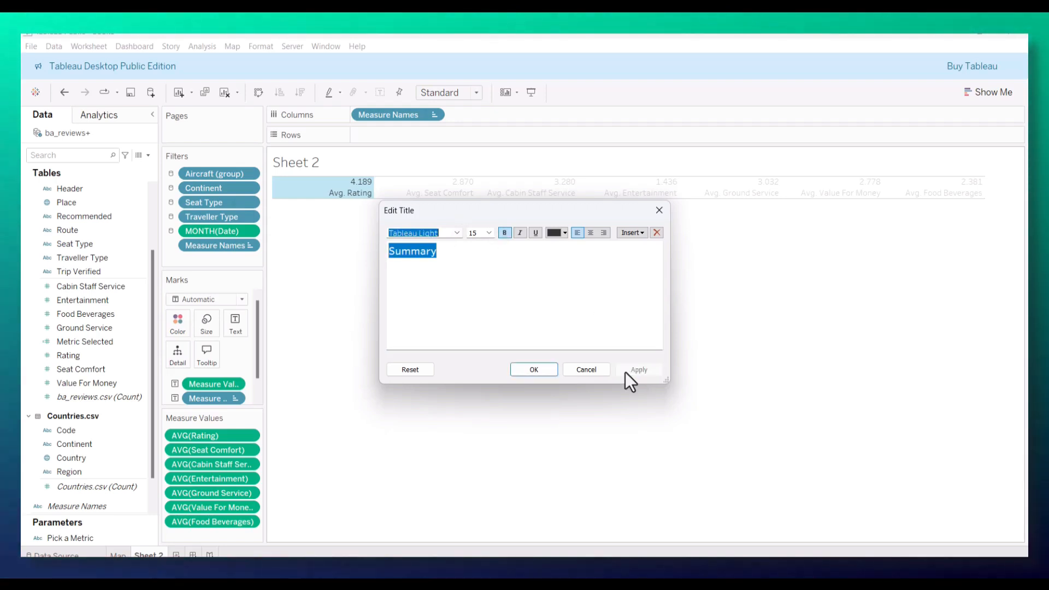
pyautogui.click(534, 370)
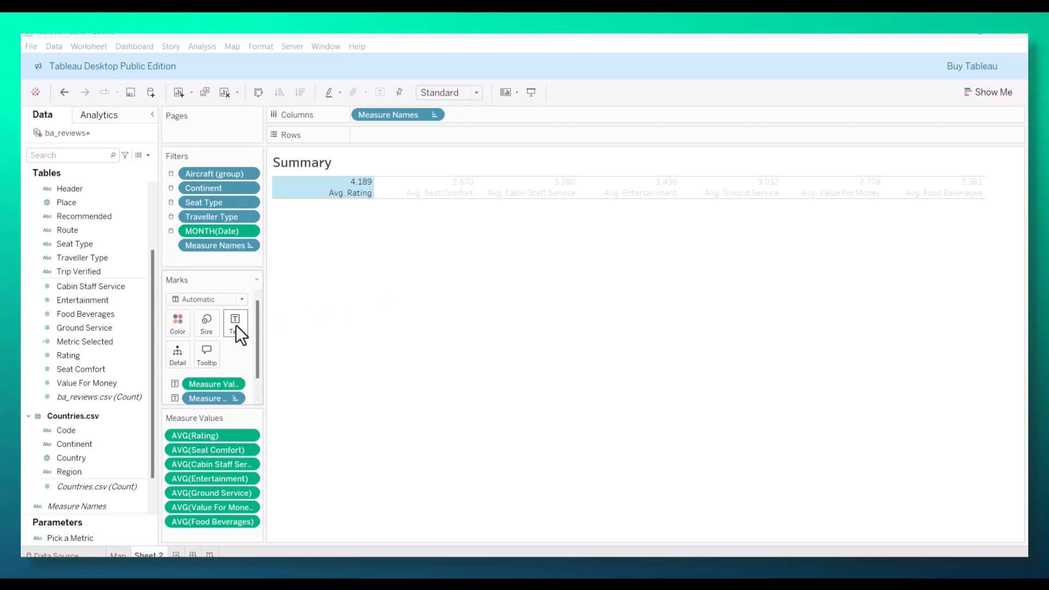
# Step: Center the text of the marks in each column of the summary row
pyautogui.click(236, 323)
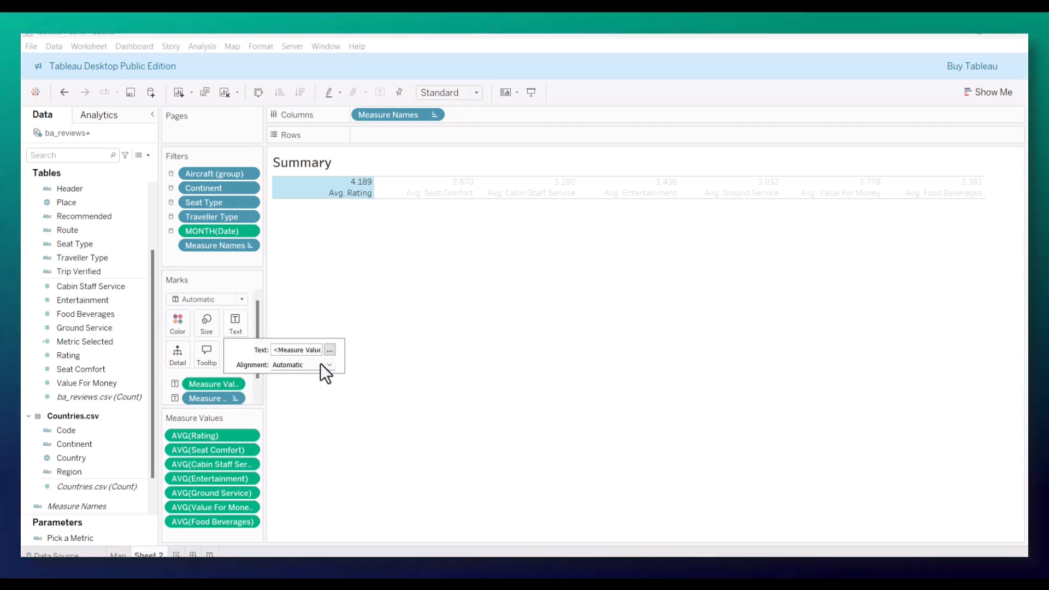
pyautogui.click(329, 364)
pyautogui.click(302, 411)
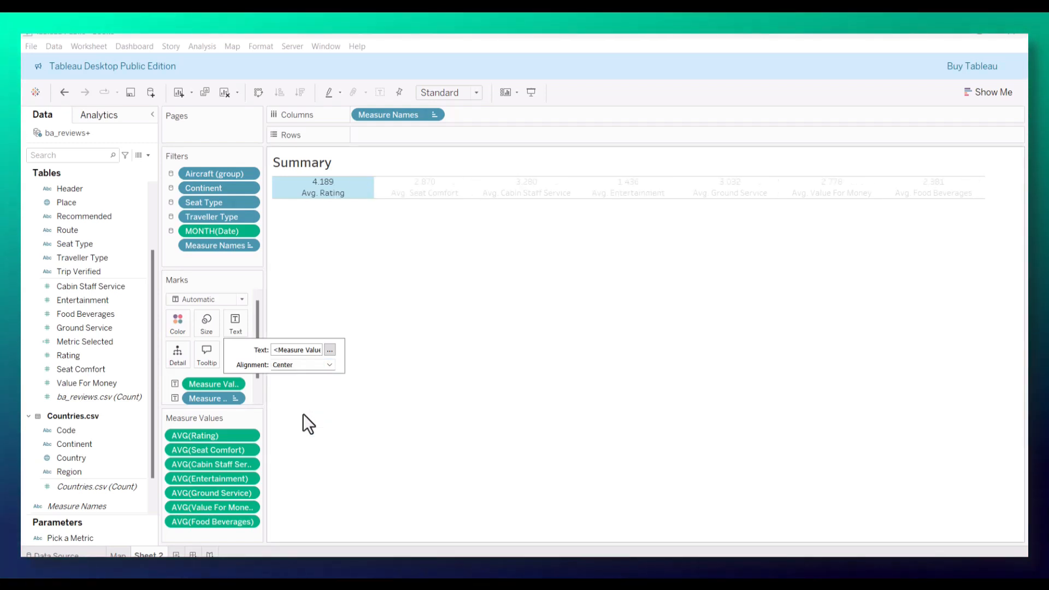
# Step: Format the Measure Values line of the text label as bold at size 20 and clear the selected mark
pyautogui.click(330, 349)
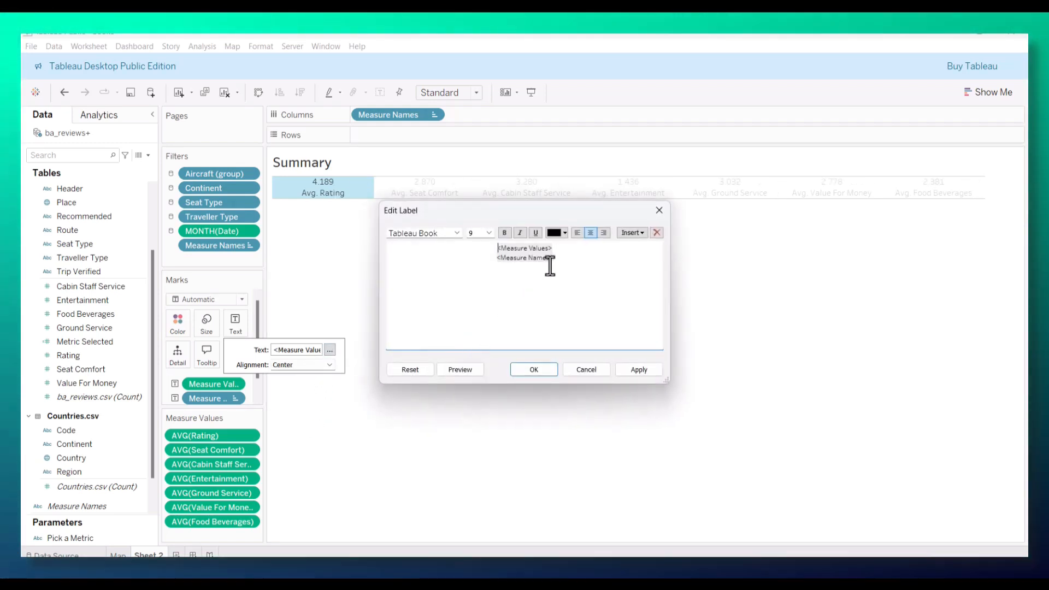
pyautogui.click(505, 232)
pyautogui.click(489, 233)
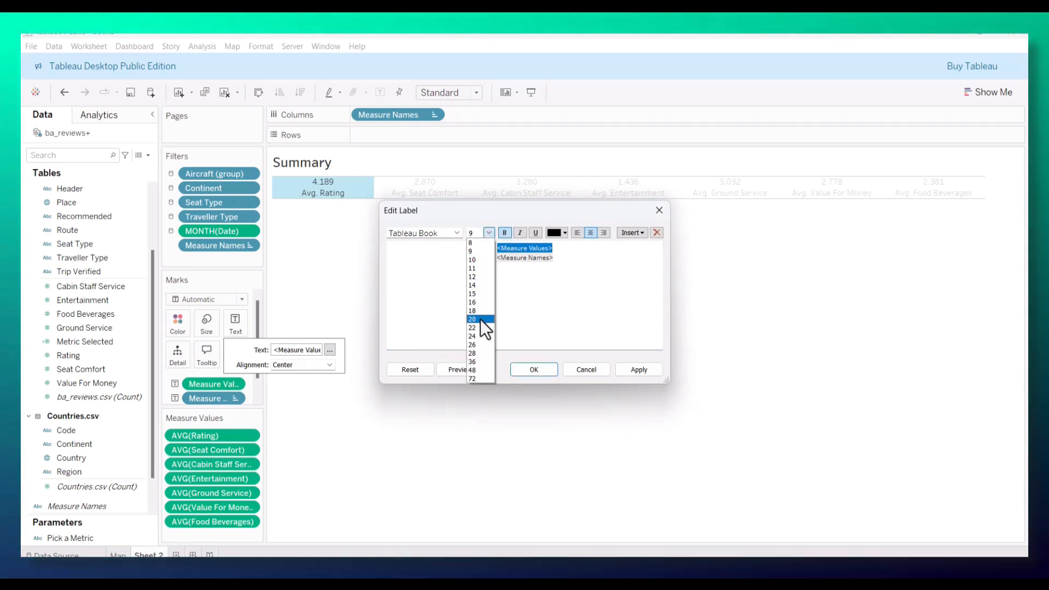
pyautogui.click(480, 319)
pyautogui.click(488, 232)
pyautogui.click(478, 309)
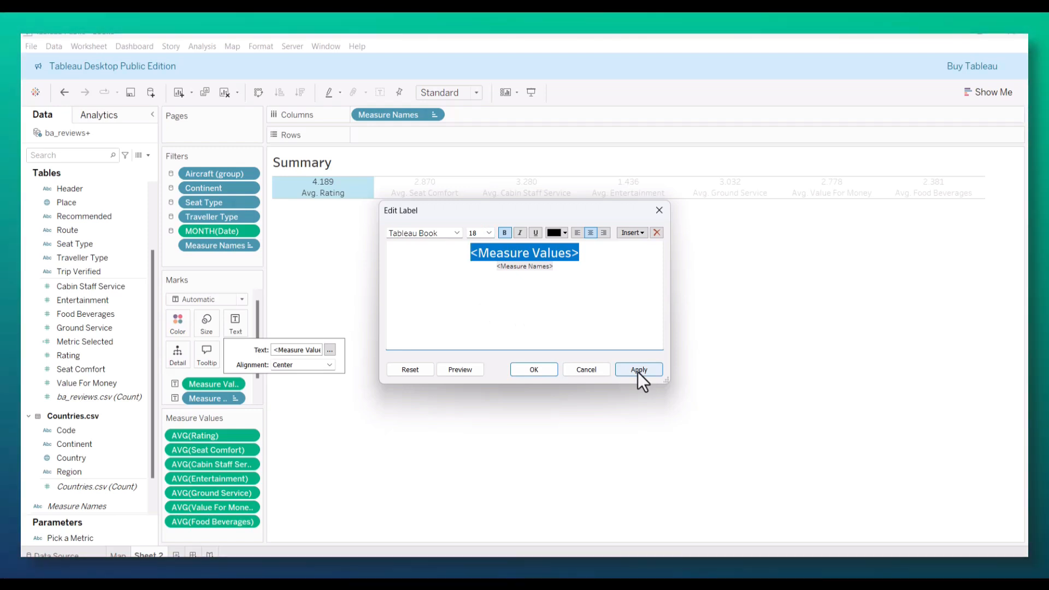
pyautogui.click(488, 233)
pyautogui.click(483, 319)
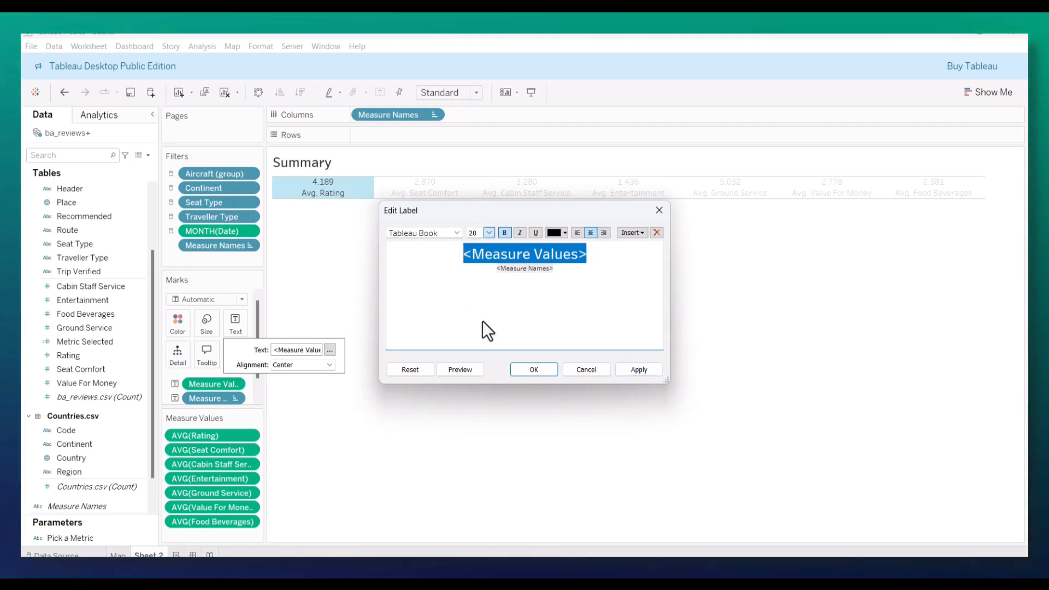
pyautogui.click(635, 370)
pyautogui.click(537, 371)
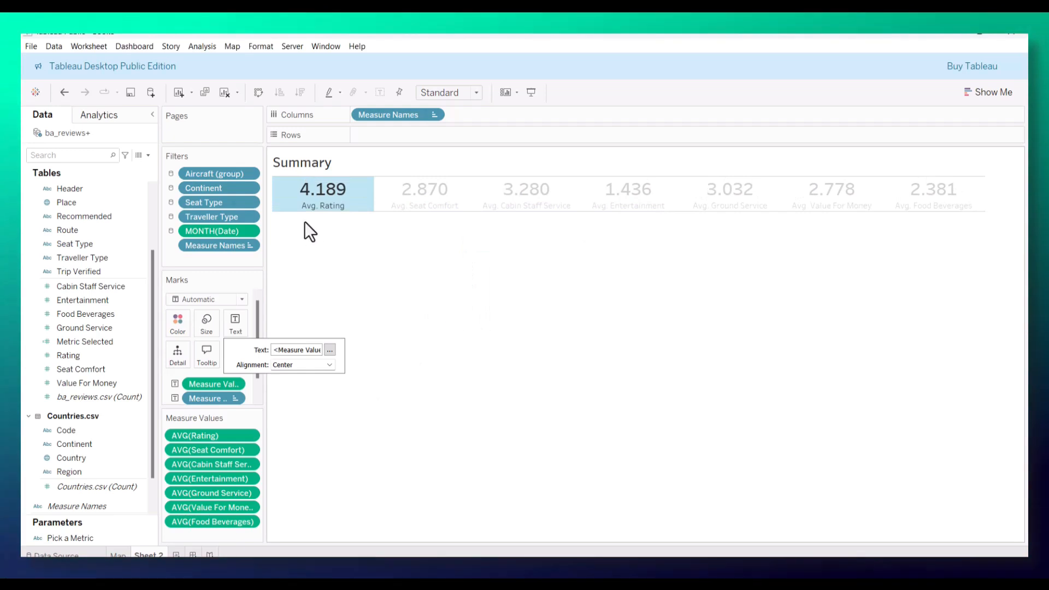
pyautogui.moveTo(342, 205)
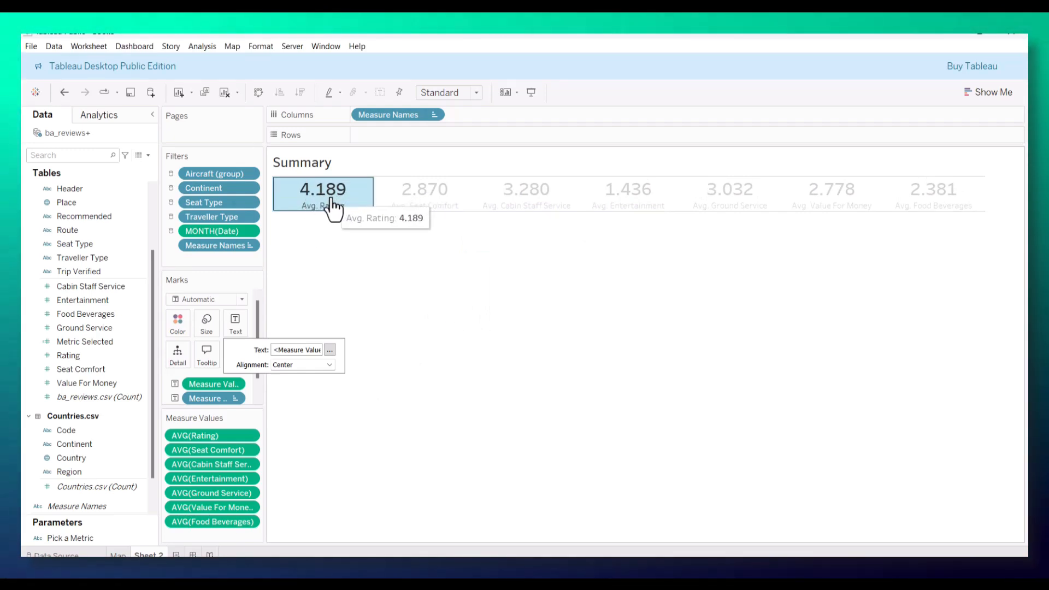
pyautogui.click(254, 278)
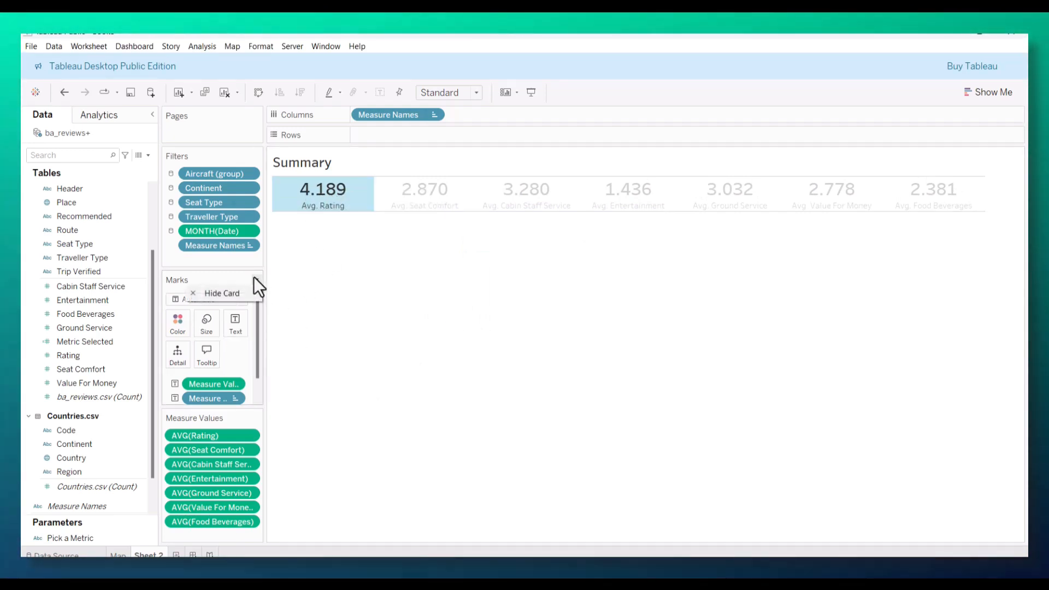
pyautogui.click(308, 277)
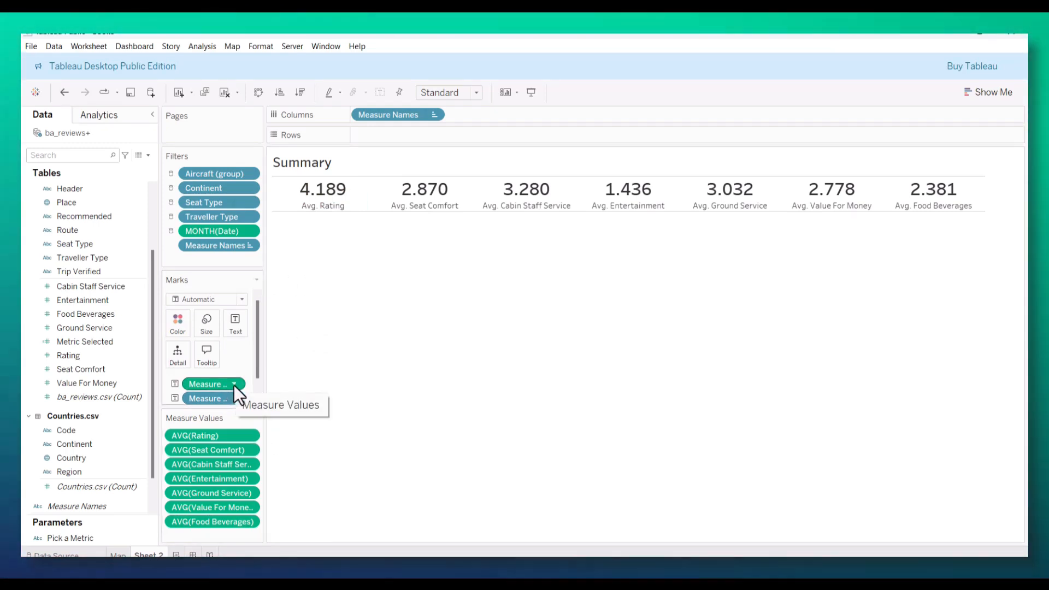
# Step: Try a custom number format with one decimal place on the average Rating, then undo the last decimal change
pyautogui.click(244, 434)
pyautogui.click(284, 313)
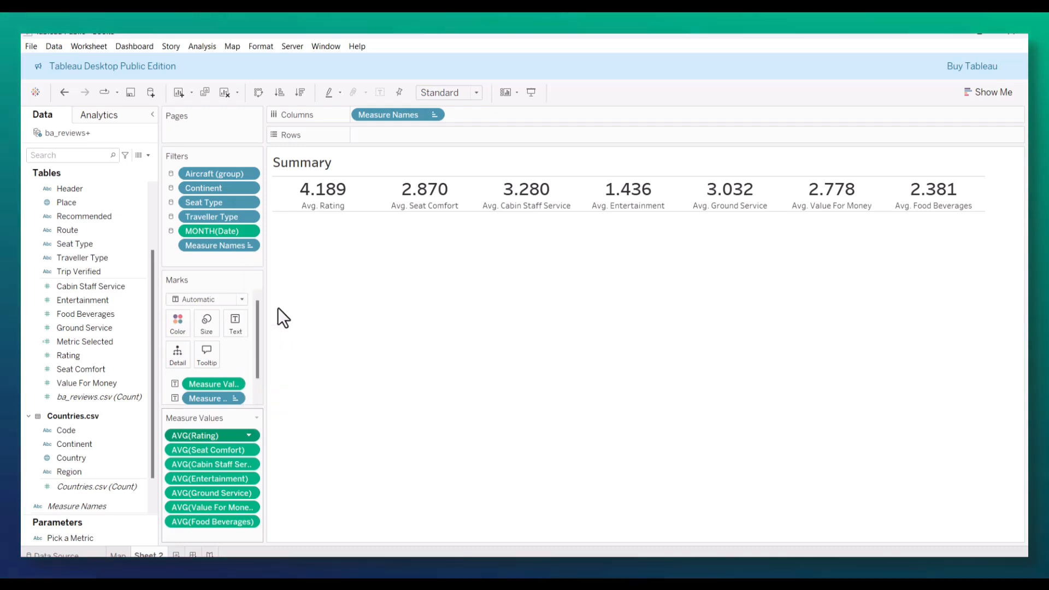
pyautogui.click(119, 194)
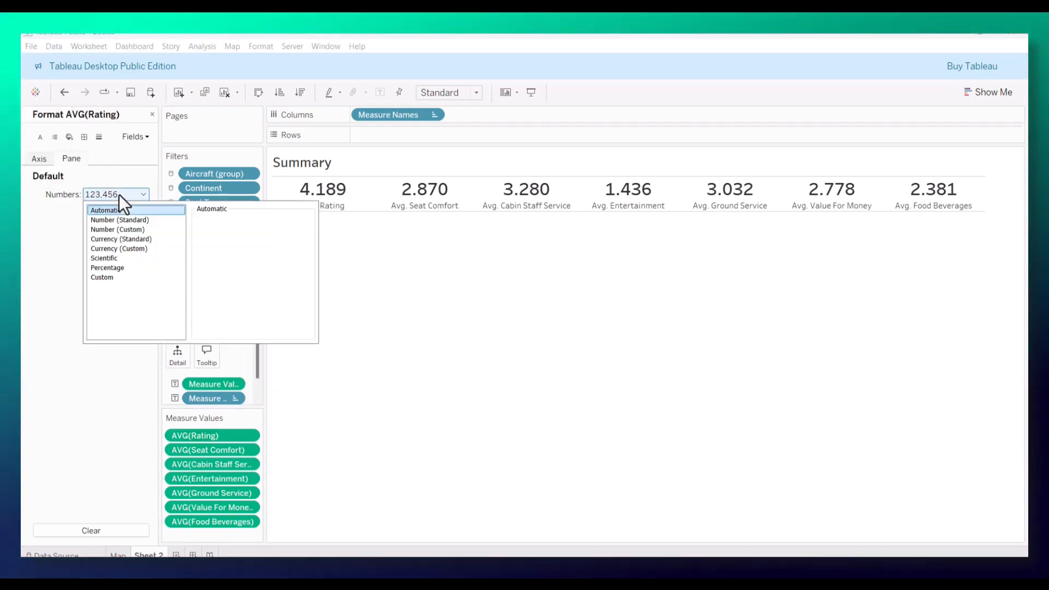
pyautogui.click(120, 230)
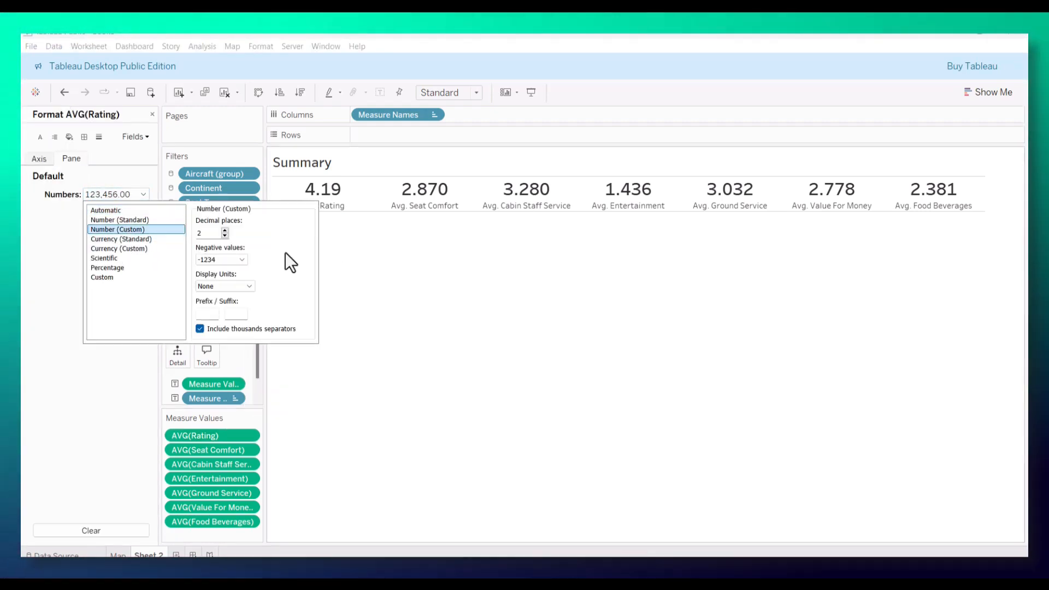
pyautogui.click(224, 236)
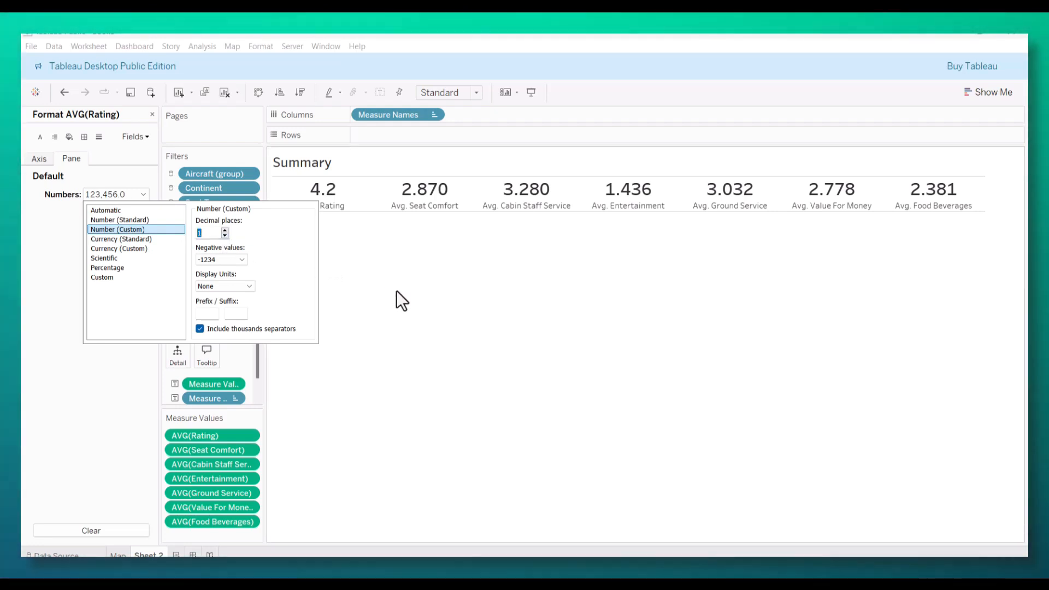
pyautogui.click(344, 269)
pyautogui.hotkey('ctrl', 'z')
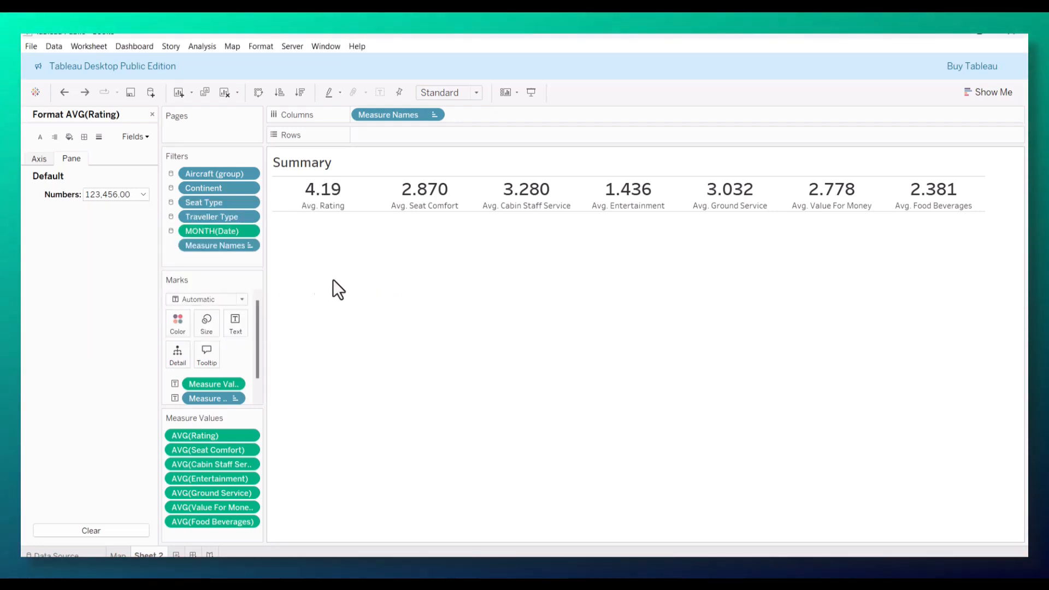
# Step: Try formatting Measure Values as custom numbers with one decimal place
pyautogui.doubleClick(231, 384)
pyautogui.click(507, 455)
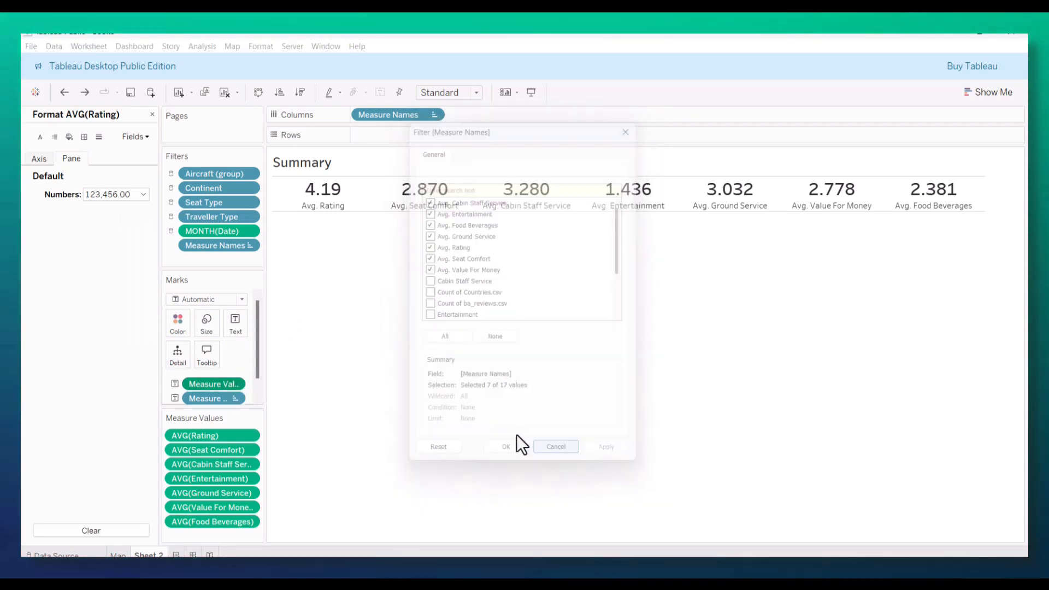
pyautogui.click(234, 384)
pyautogui.click(235, 384)
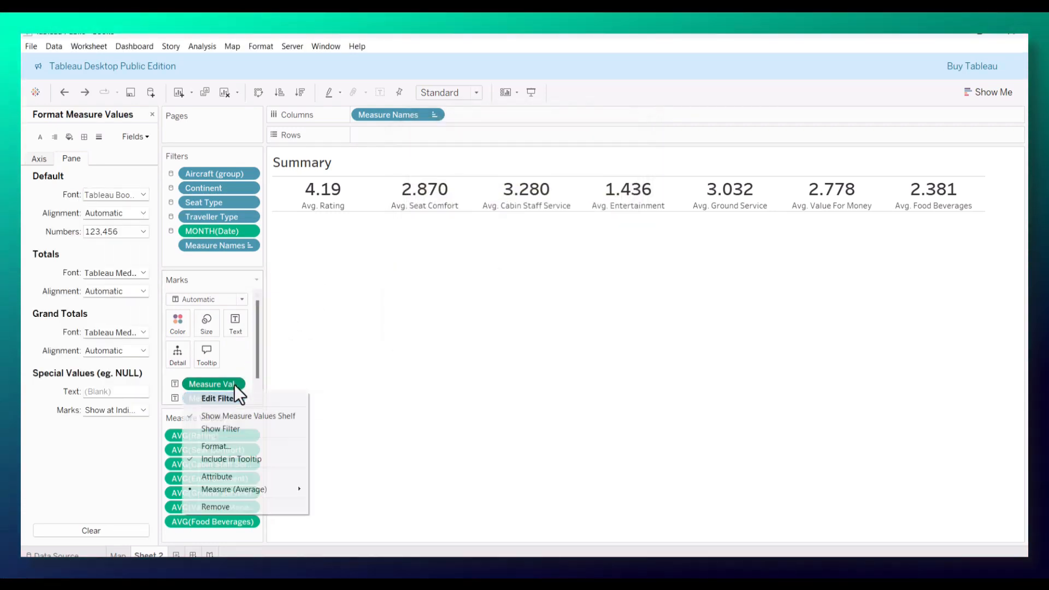
pyautogui.click(101, 232)
pyautogui.click(102, 232)
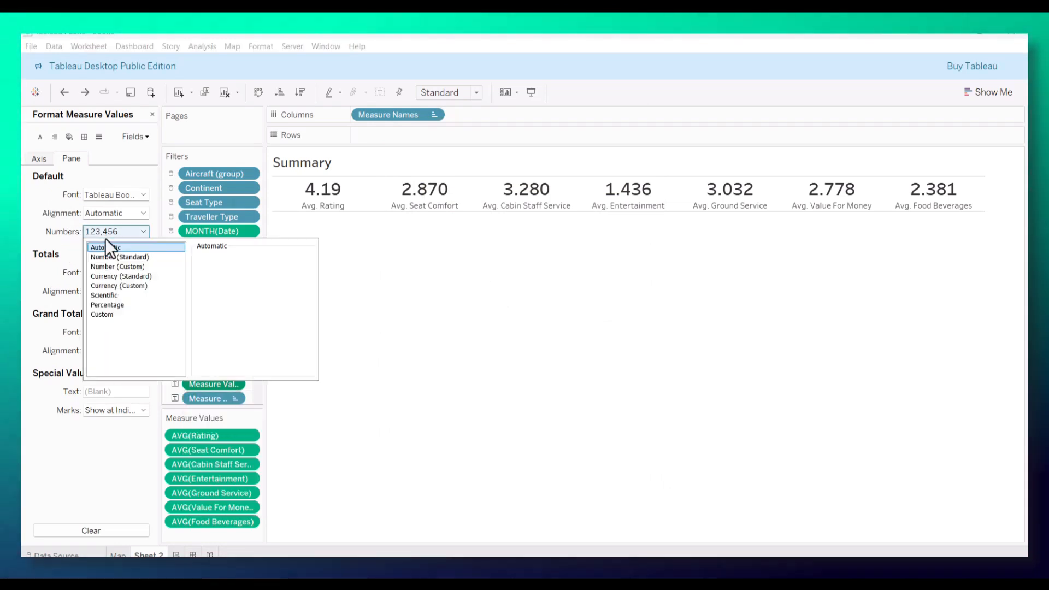
pyautogui.click(136, 266)
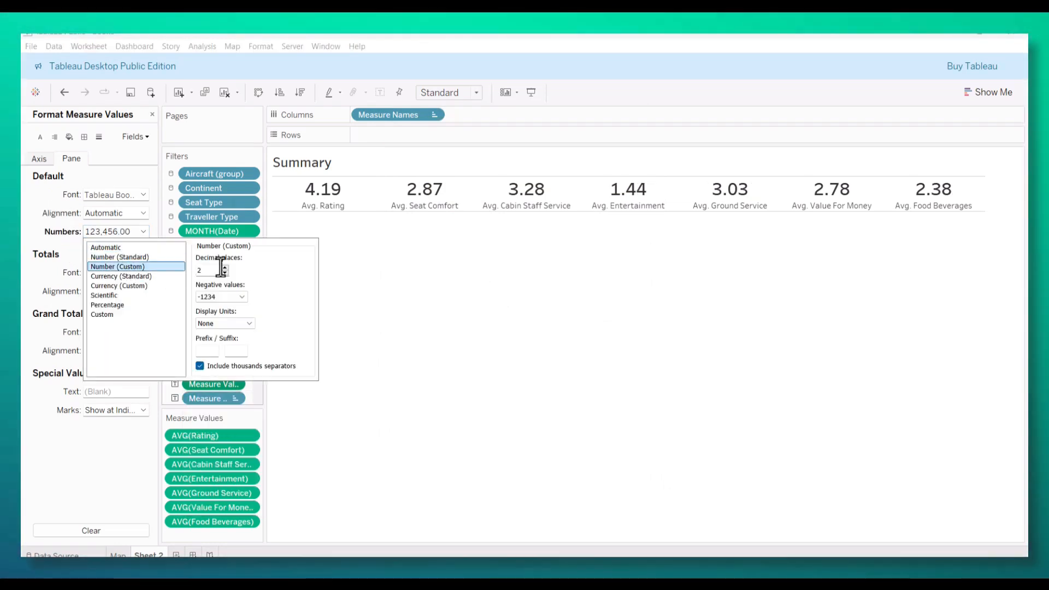
pyautogui.click(224, 273)
pyautogui.click(225, 272)
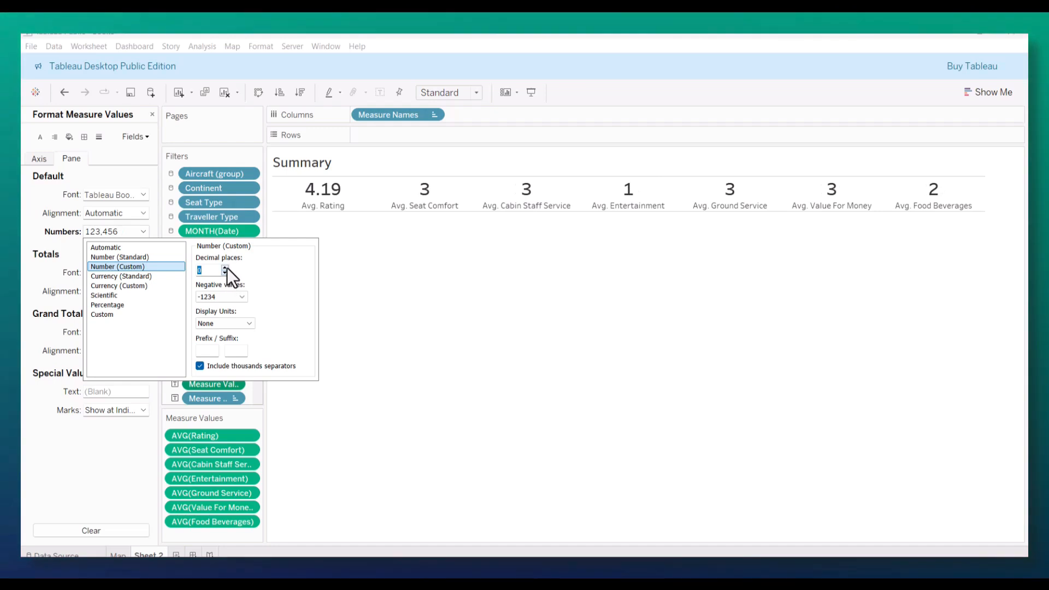
pyautogui.click(224, 267)
pyautogui.click(425, 275)
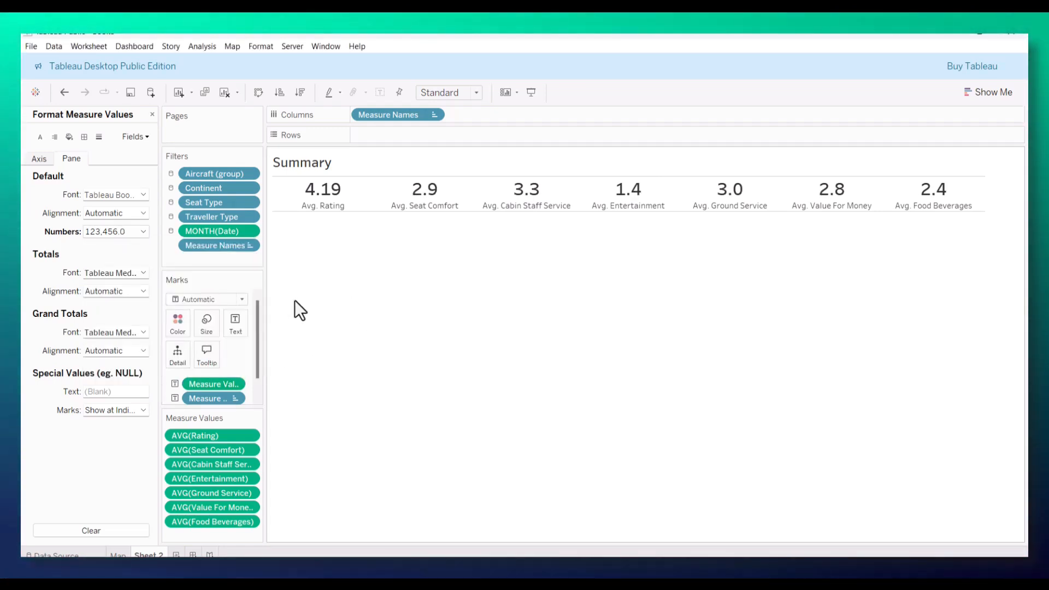
# Step: Undo the last decimal place changes made to the Measure Values format
pyautogui.hotkey('ctrl', 'z')
pyautogui.hotkey('ctrl', 'z')
pyautogui.hotkey('ctrl', 'z')
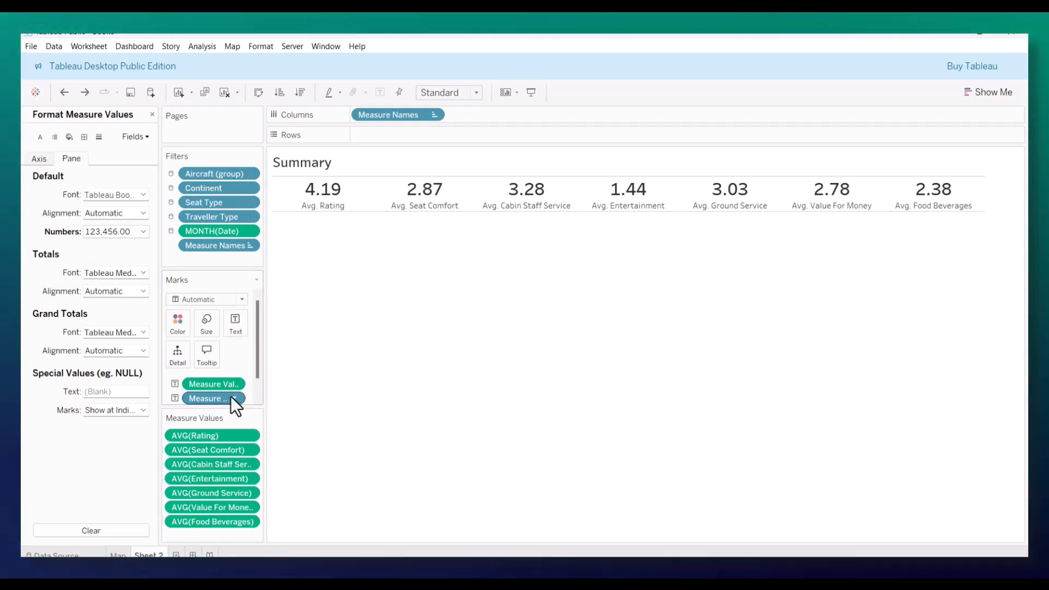
# Step: Set the default number format of Measure Values to Number (Custom) with one decimal place
pyautogui.rightClick(329, 198)
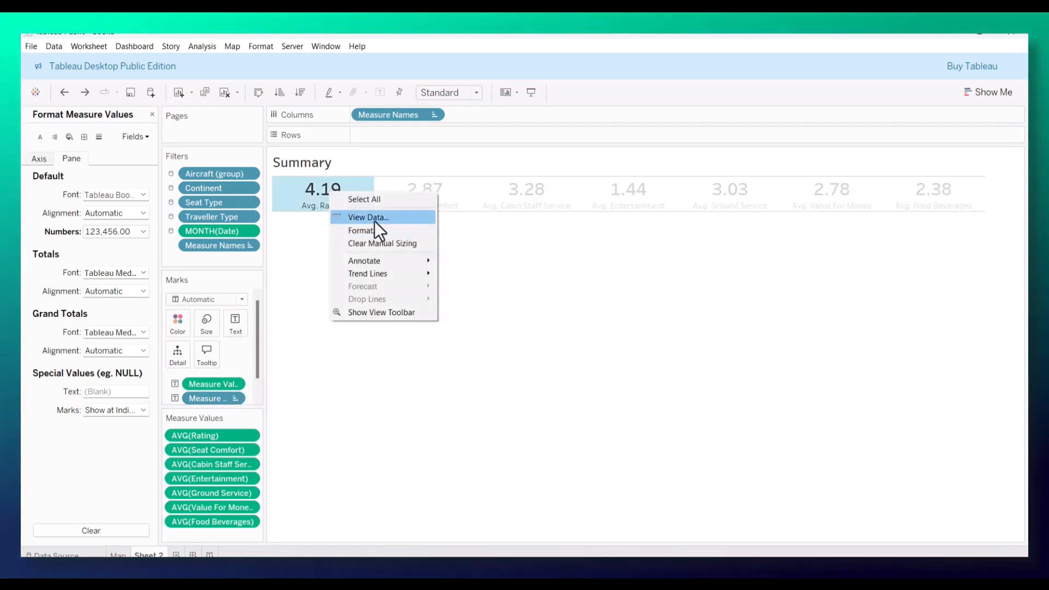
pyautogui.click(373, 229)
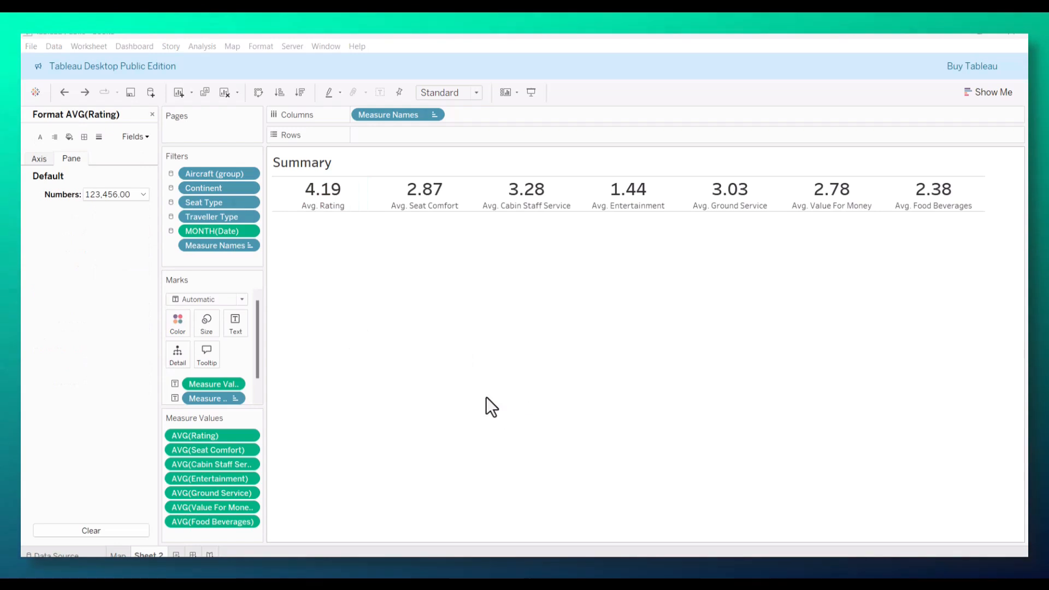
pyautogui.click(234, 385)
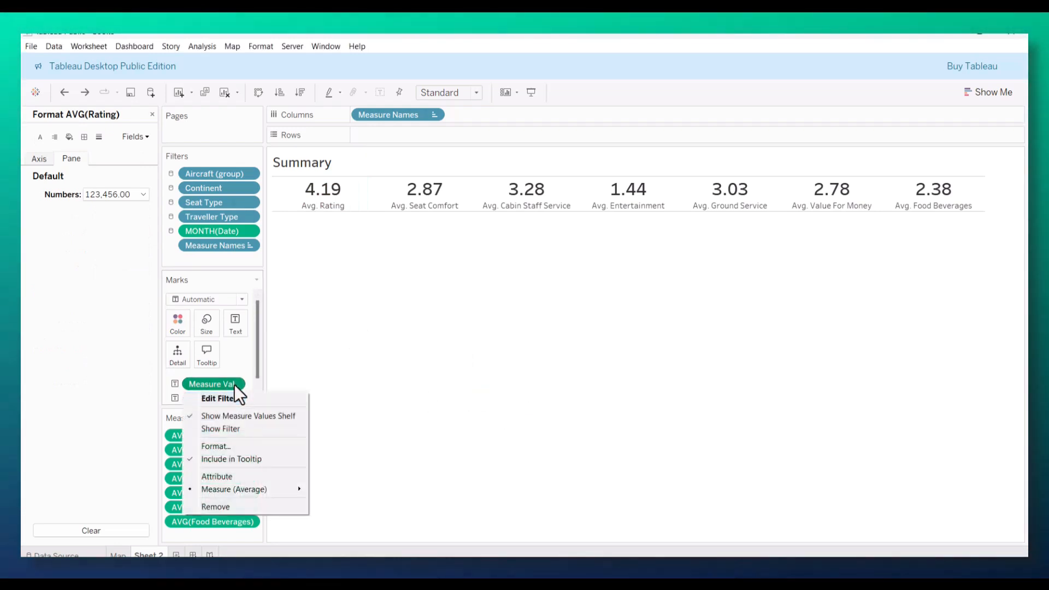
pyautogui.click(225, 445)
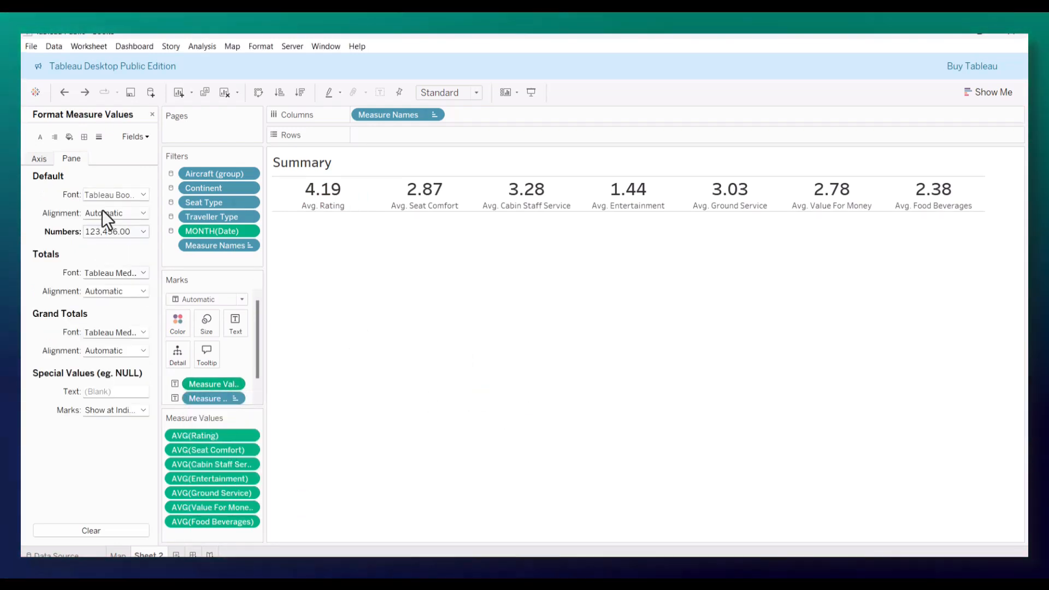
pyautogui.click(119, 232)
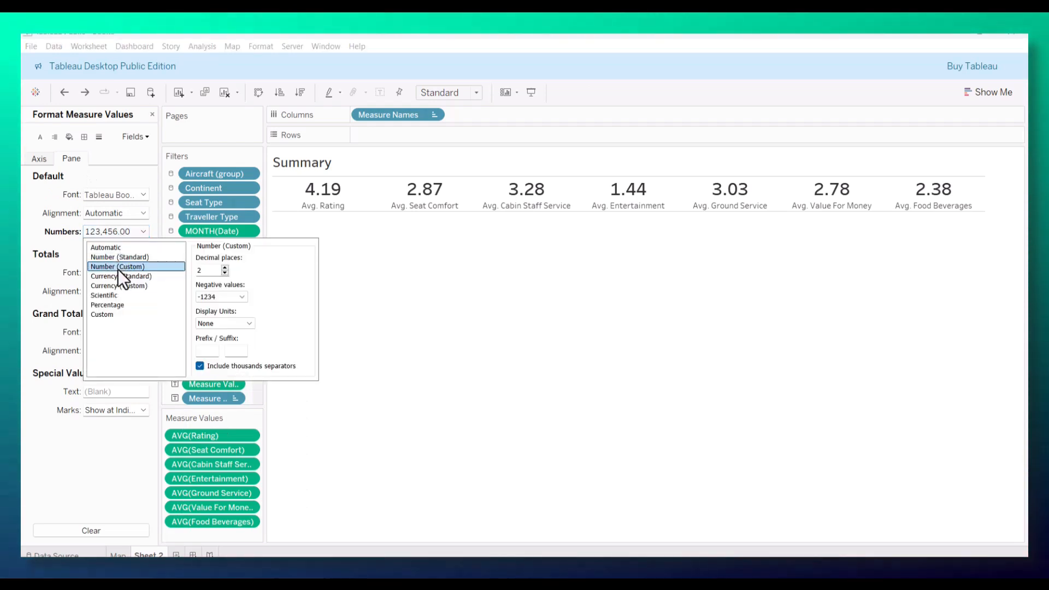
pyautogui.click(224, 273)
pyautogui.click(224, 274)
pyautogui.click(399, 287)
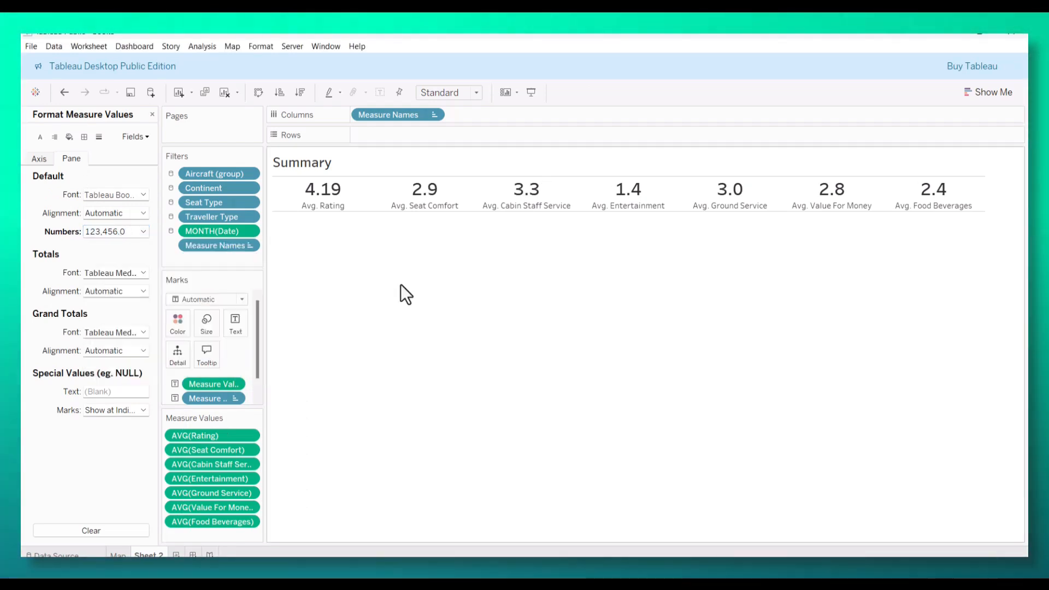
# Step: Set the average Rating's own number format to Number (Custom) with one decimal place
pyautogui.rightClick(214, 435)
pyautogui.click(264, 315)
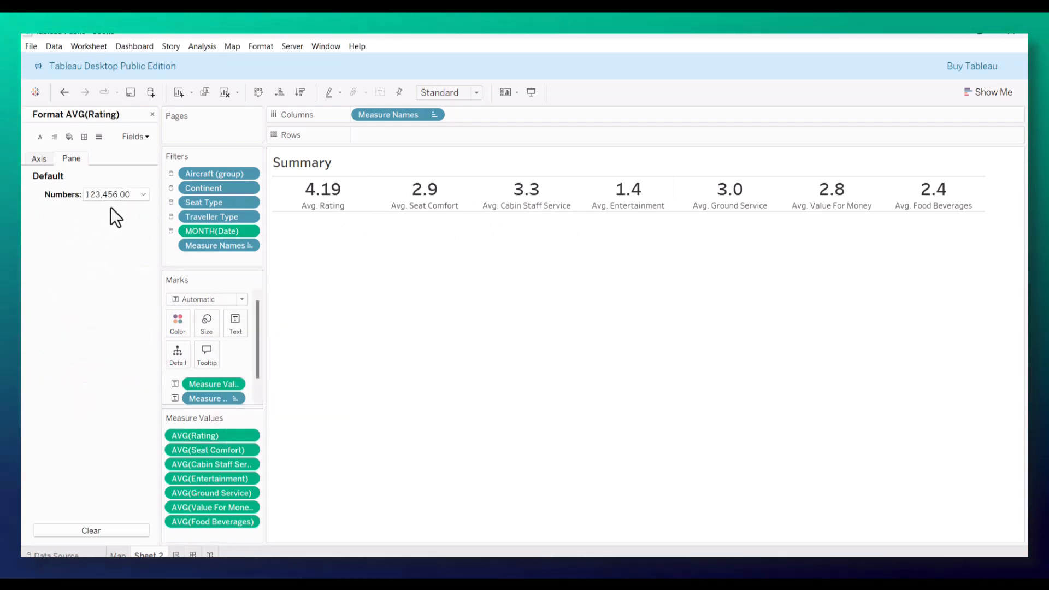
pyautogui.click(114, 196)
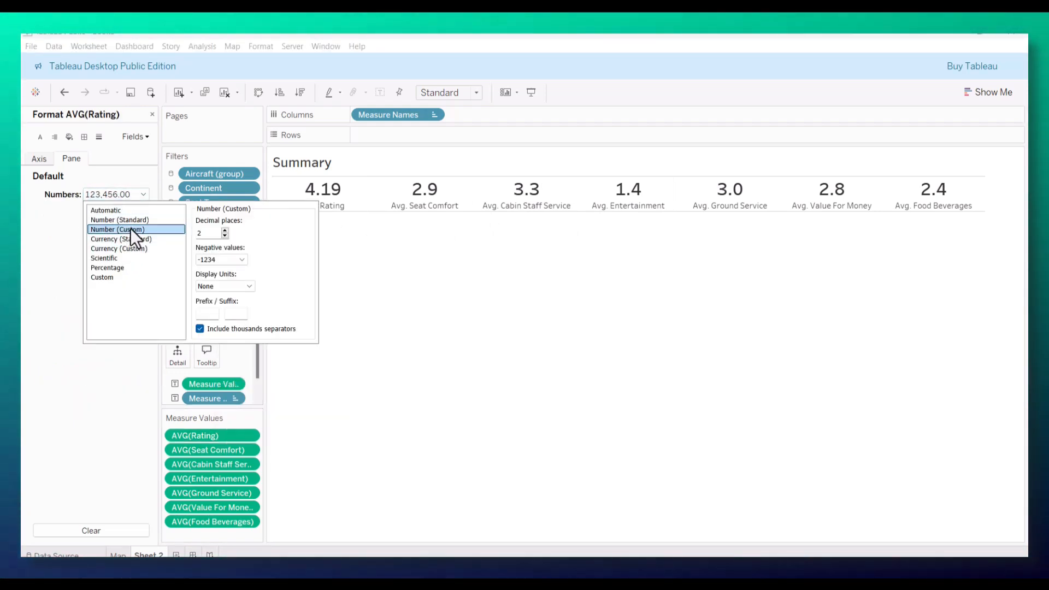
pyautogui.click(224, 236)
pyautogui.click(444, 279)
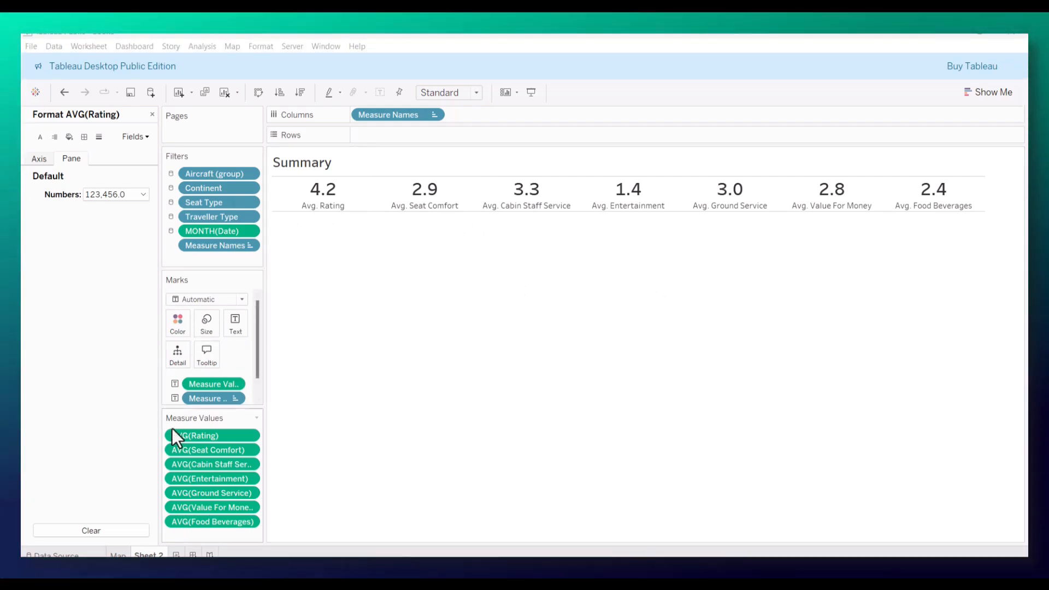
# Step: Rename the worksheet as Summary and check the month chart in the finished British Airways Reviews dashboard
pyautogui.doubleClick(149, 554)
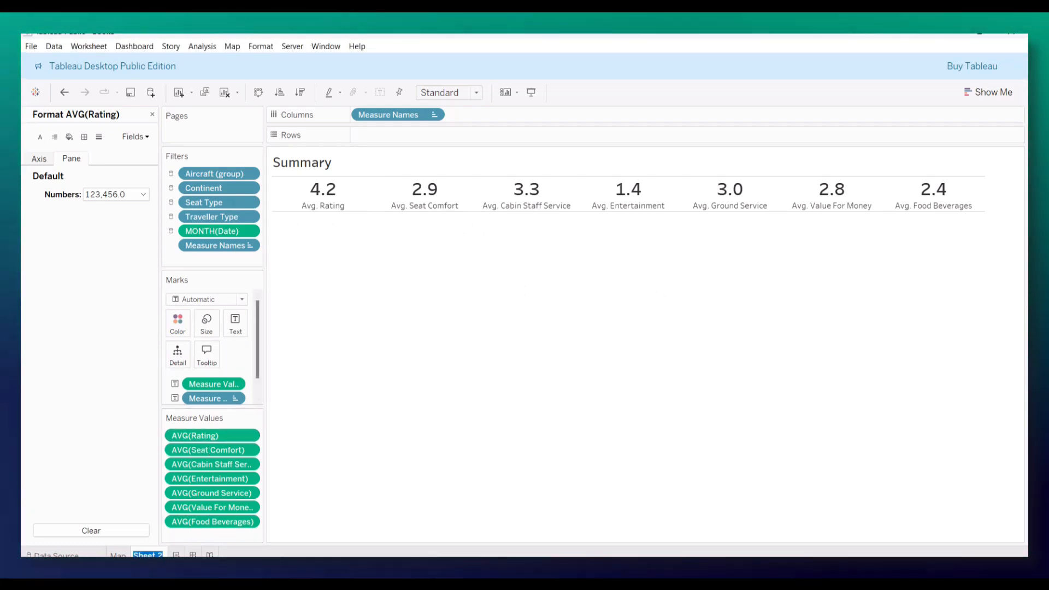
pyautogui.write('Summary')
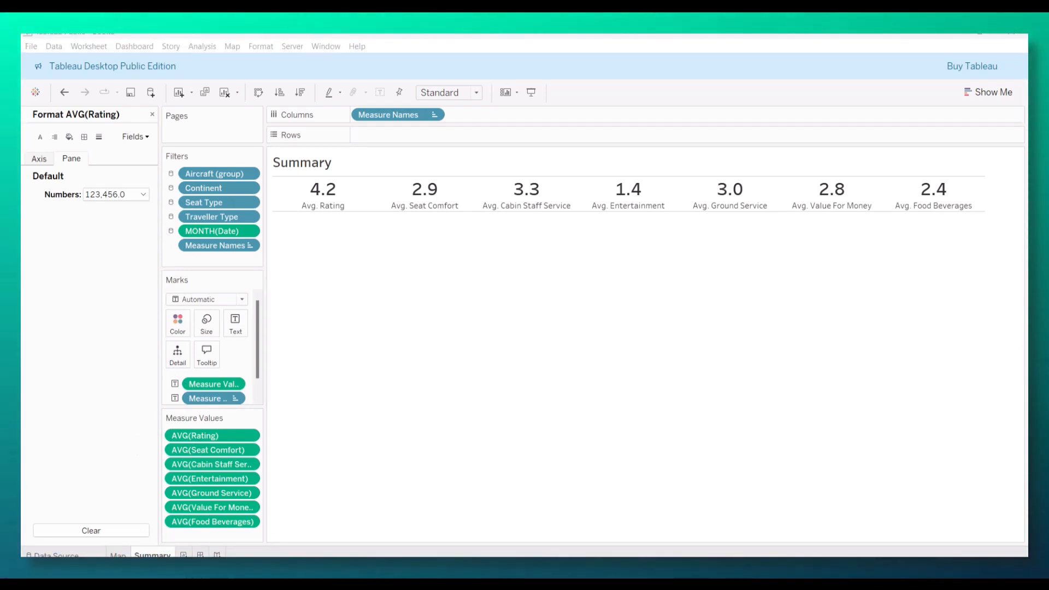
pyautogui.moveTo(21, 164); pyautogui.dragTo(536, 139)
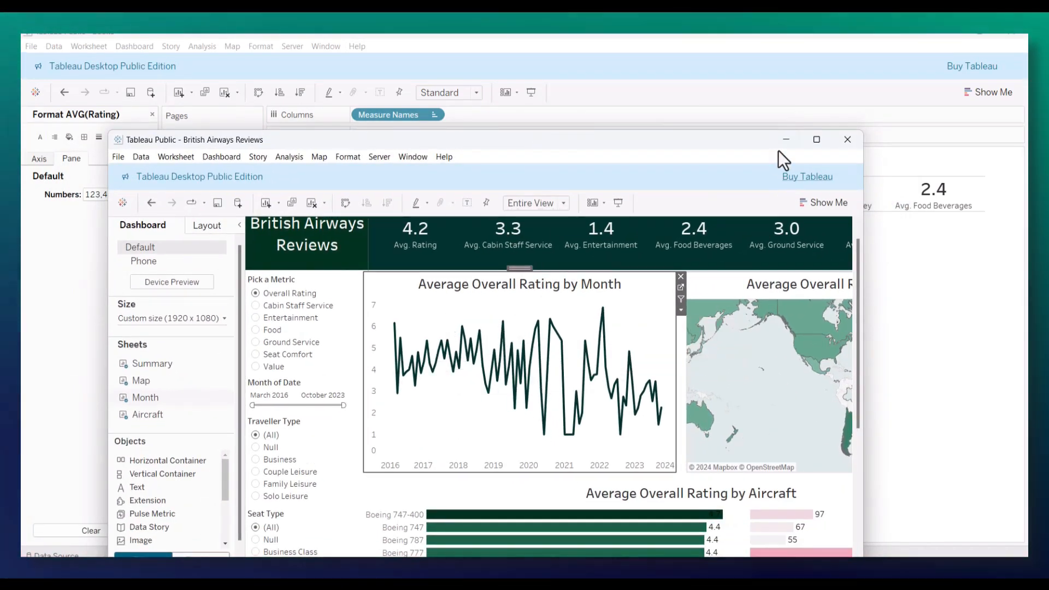
pyautogui.moveTo(726, 141); pyautogui.dragTo(0, 186)
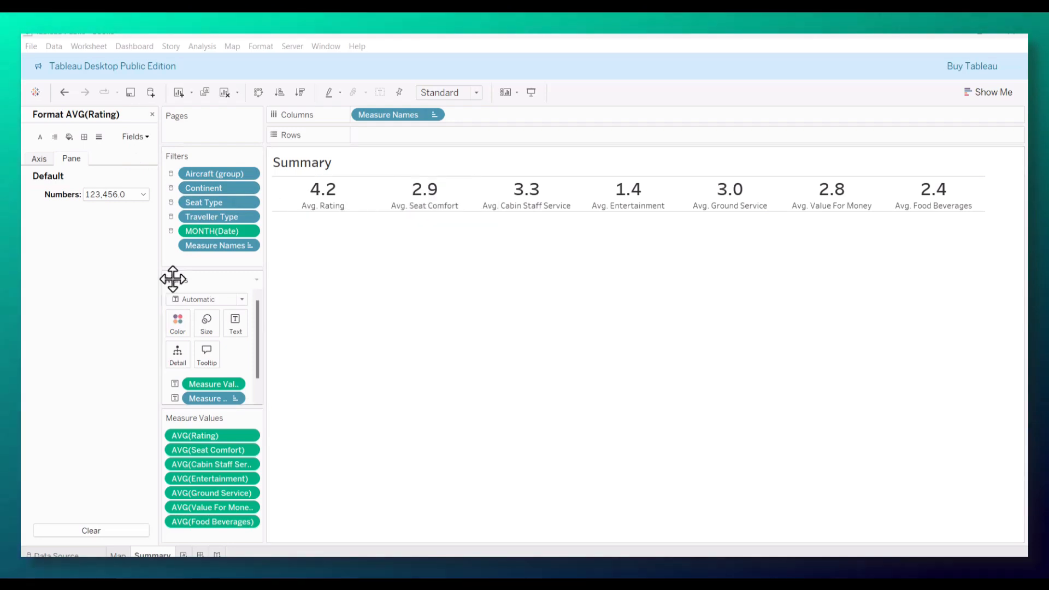
# Step: Create a new worksheet and place Date on Columns as a continuous Month
pyautogui.click(181, 556)
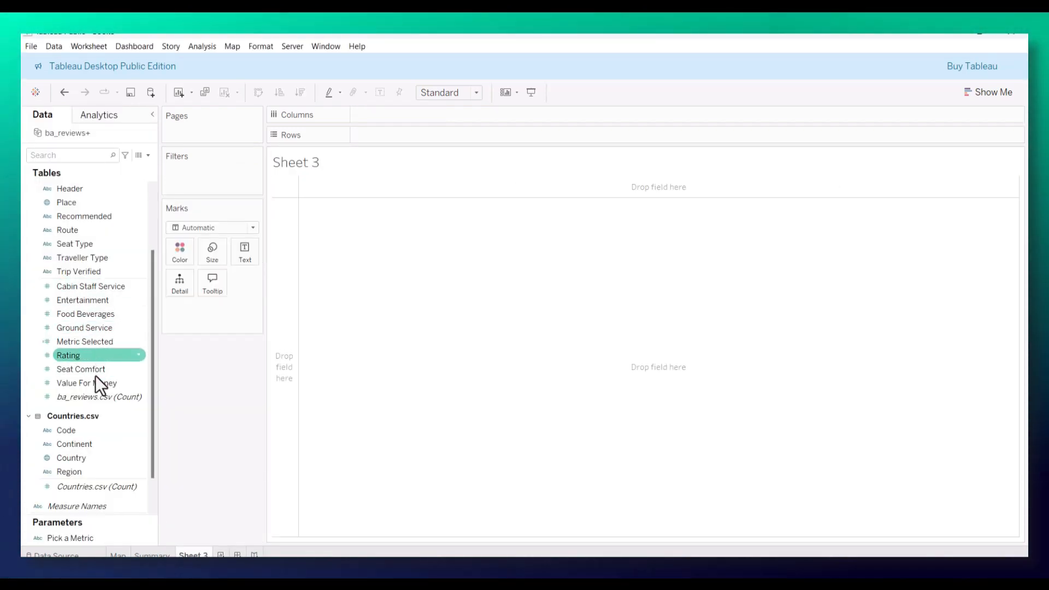
pyautogui.scroll(3, 108, 226)
pyautogui.moveTo(63, 259); pyautogui.dragTo(376, 117)
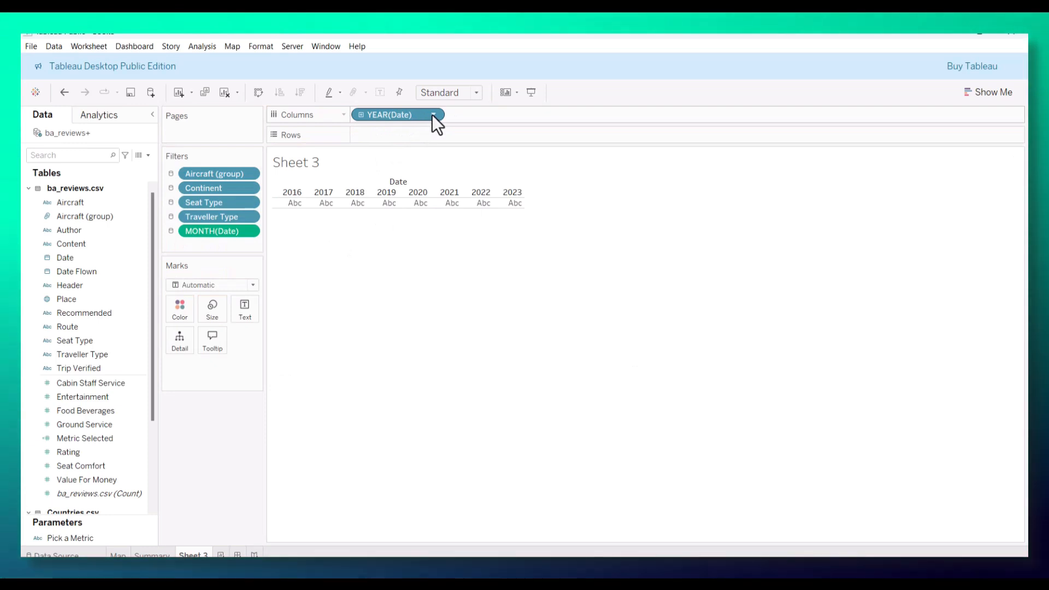
pyautogui.click(434, 114)
pyautogui.click(389, 389)
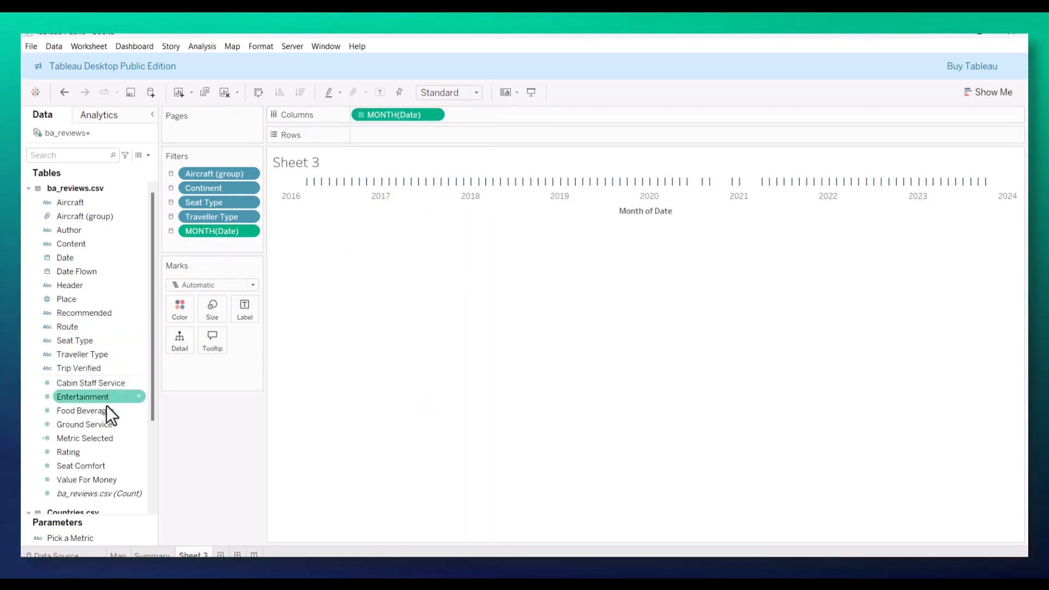
# Step: Add Metric Selected to Rows and change its aggregation to Average
pyautogui.moveTo(81, 438); pyautogui.dragTo(375, 140)
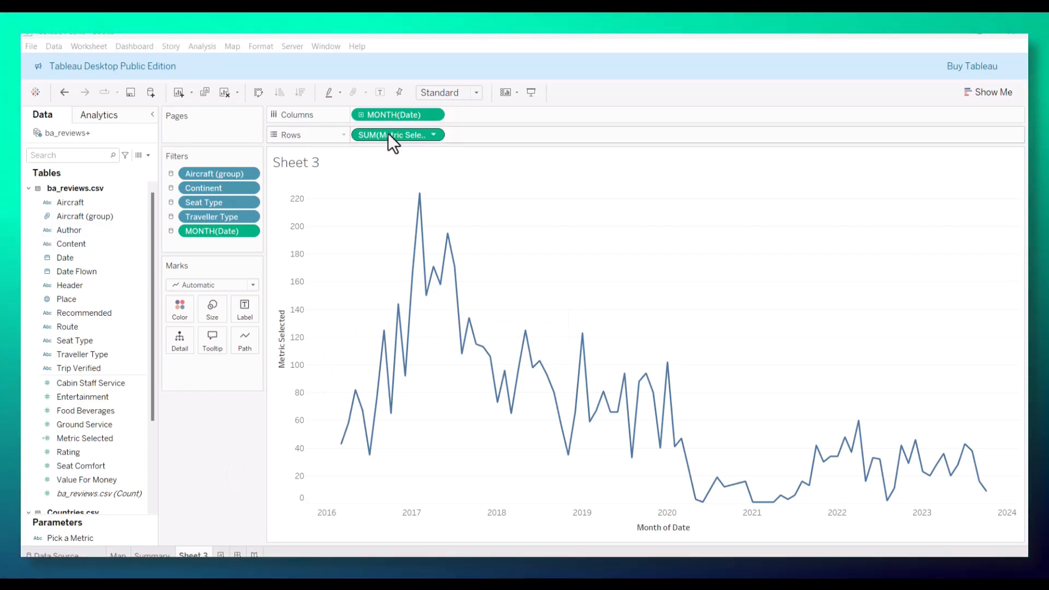
pyautogui.click(433, 134)
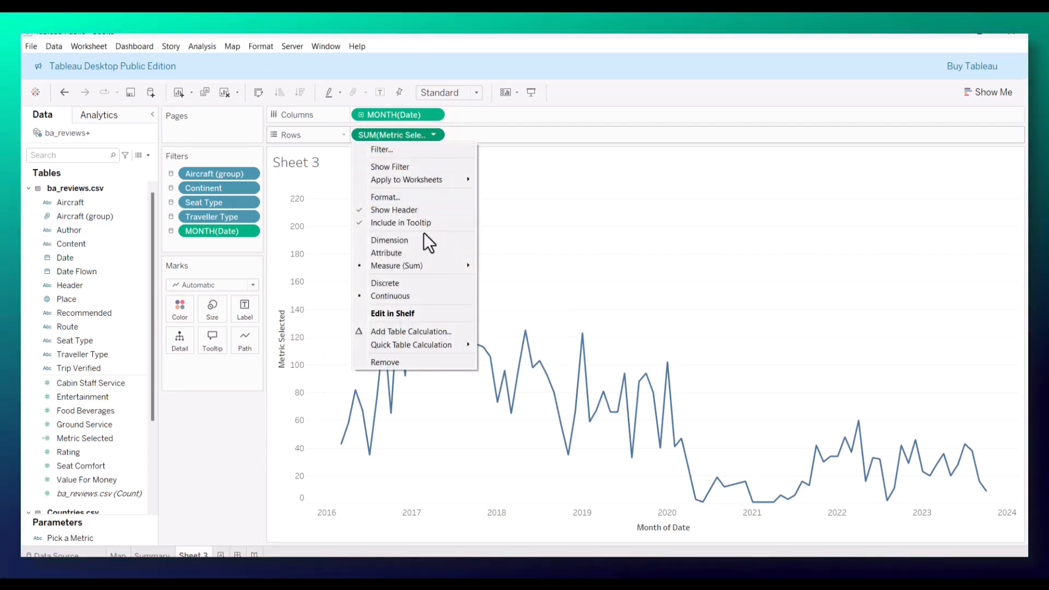
pyautogui.moveTo(423, 268)
pyautogui.click(509, 279)
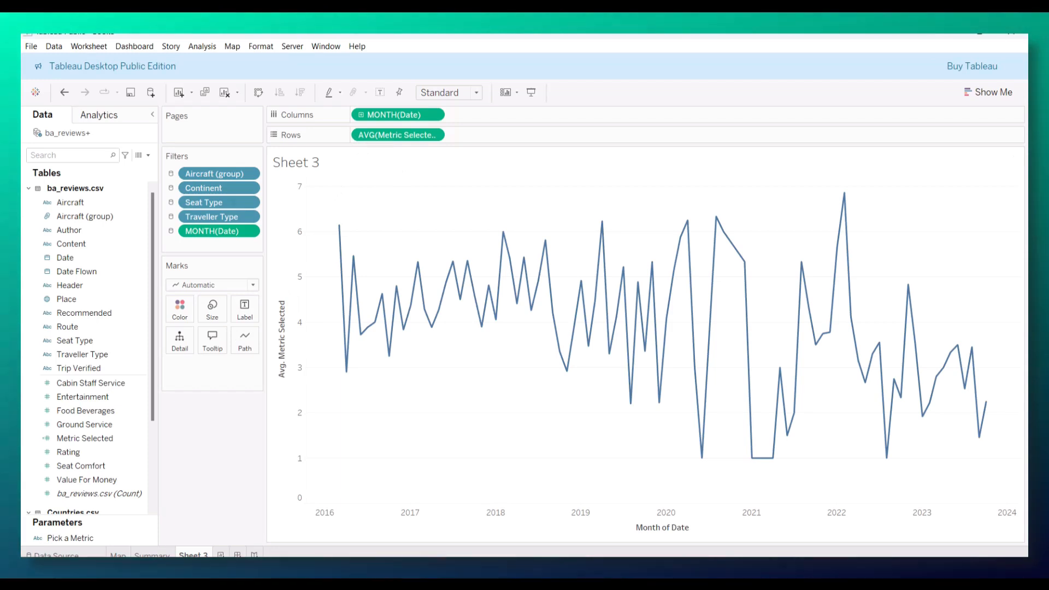
# Step: Set the mark type to Line and give the line a custom dark green color
pyautogui.click(179, 307)
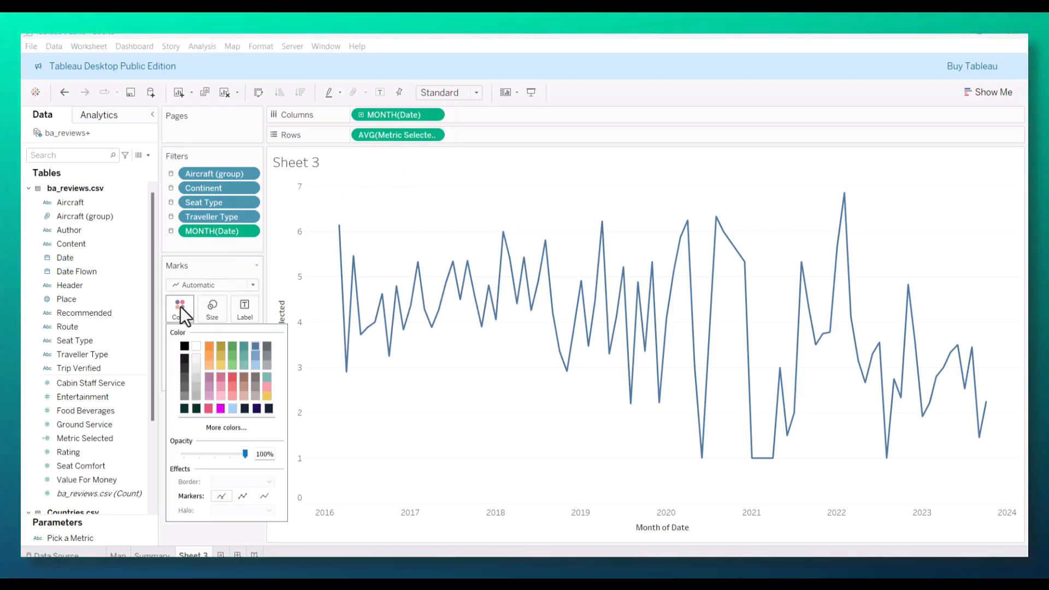
pyautogui.click(251, 286)
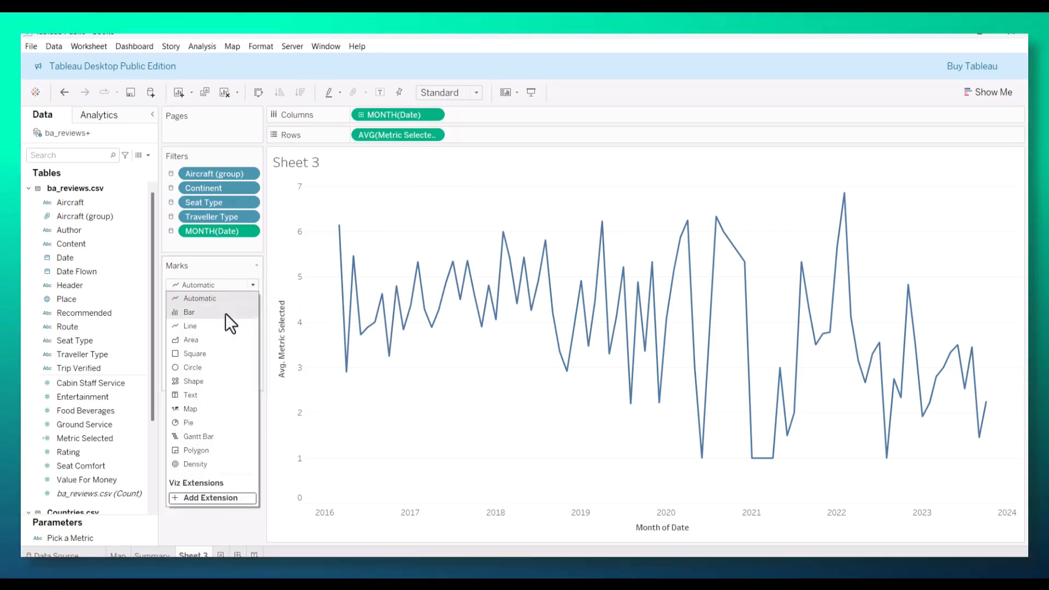
pyautogui.click(213, 325)
pyautogui.click(175, 306)
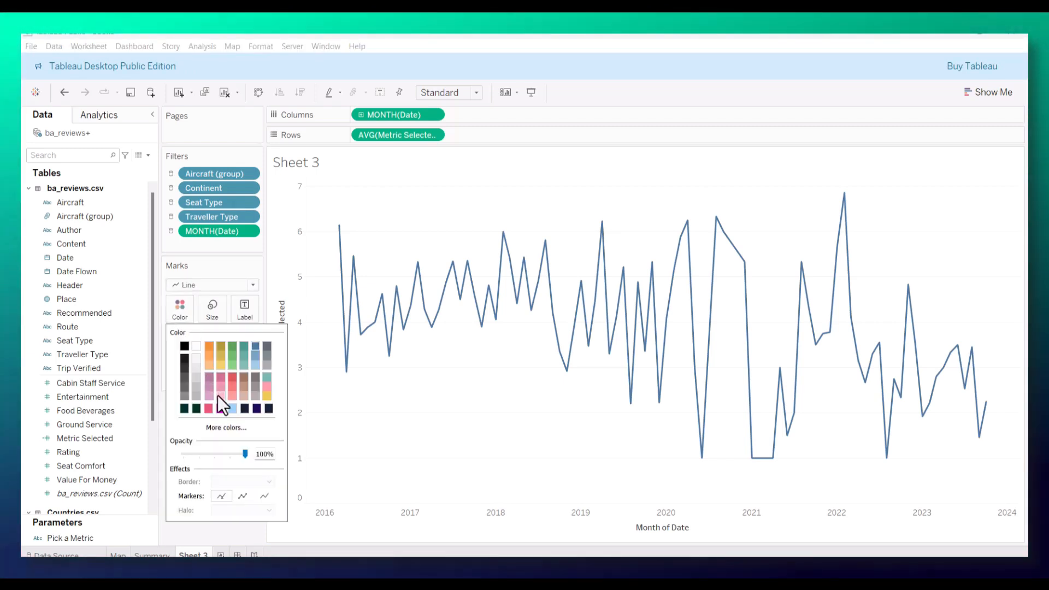
pyautogui.click(241, 426)
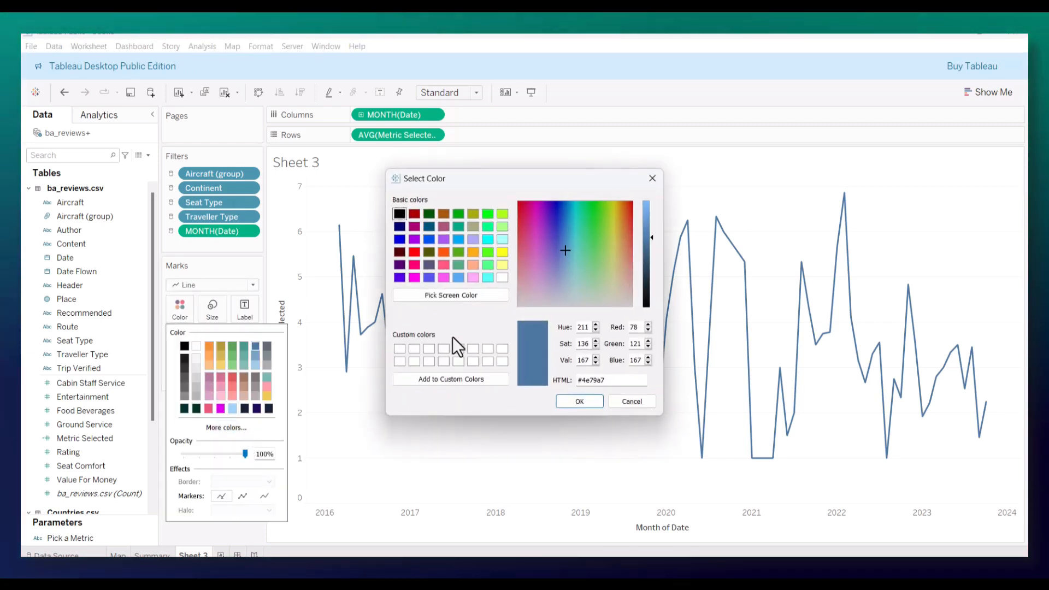
pyautogui.write('013220')
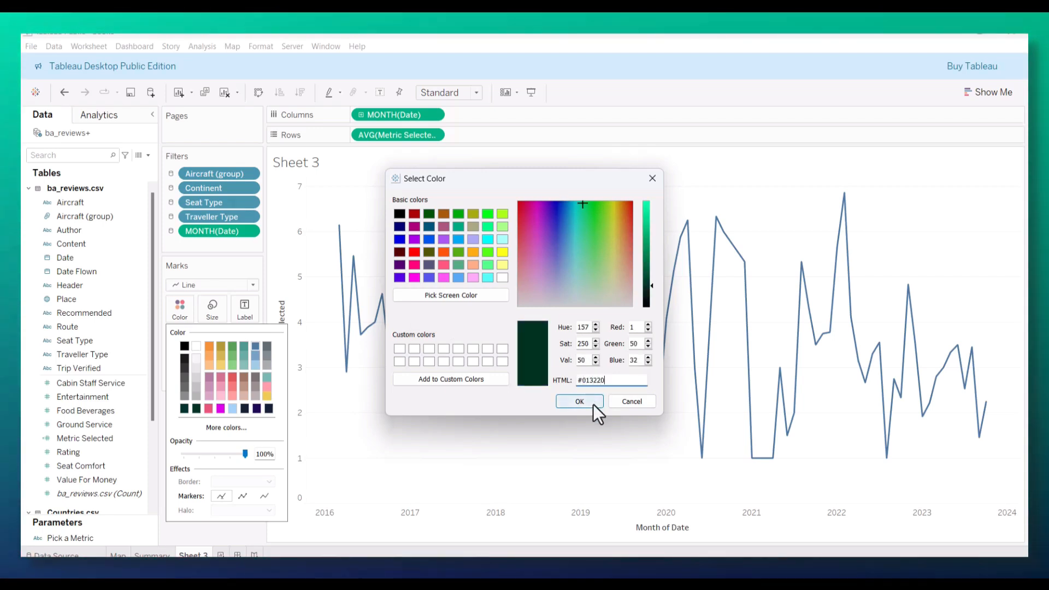
pyautogui.click(592, 404)
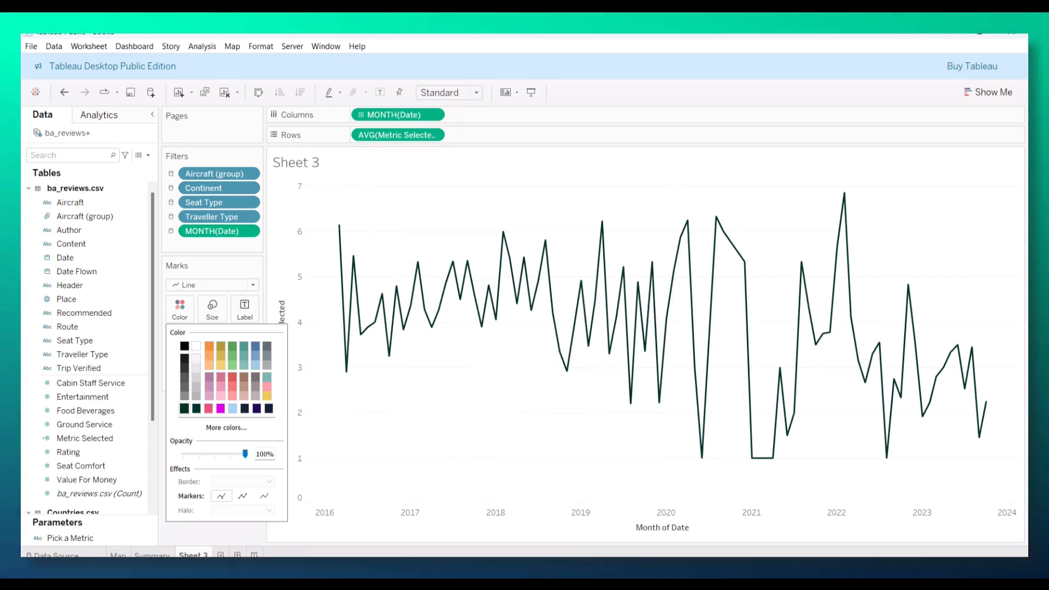
pyautogui.click(323, 284)
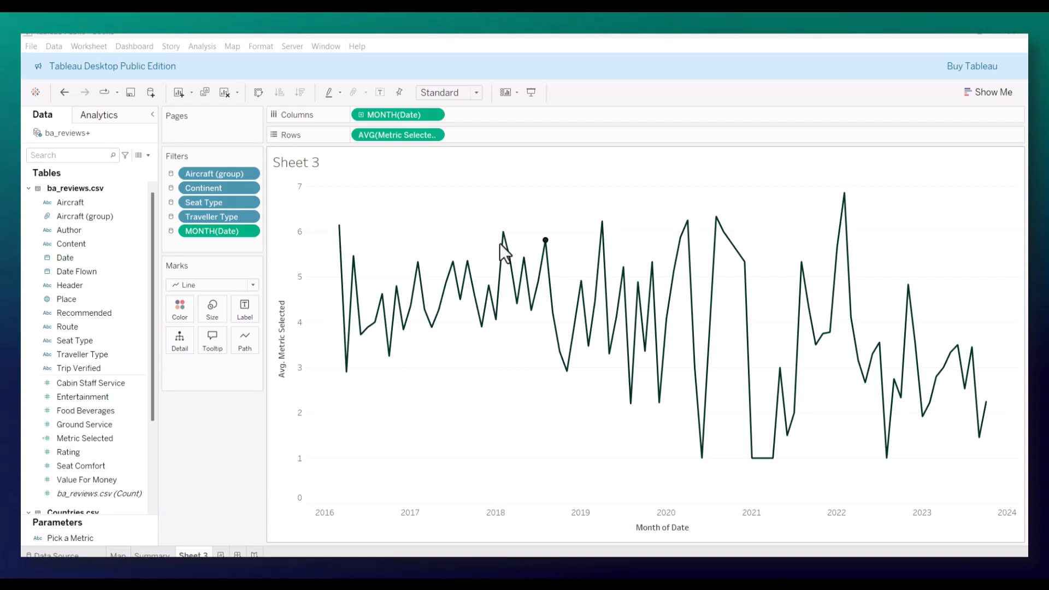
# Step: Open the line chart's formatting and set the column borders for the Grand Total pane and Column Divider pane to None
pyautogui.rightClick(545, 241)
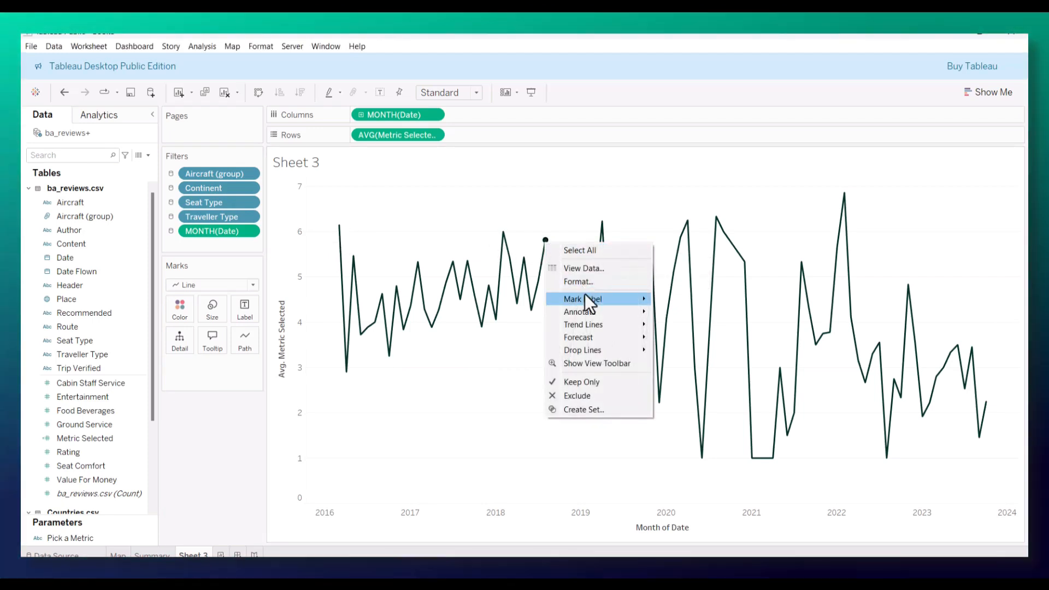
pyautogui.click(579, 281)
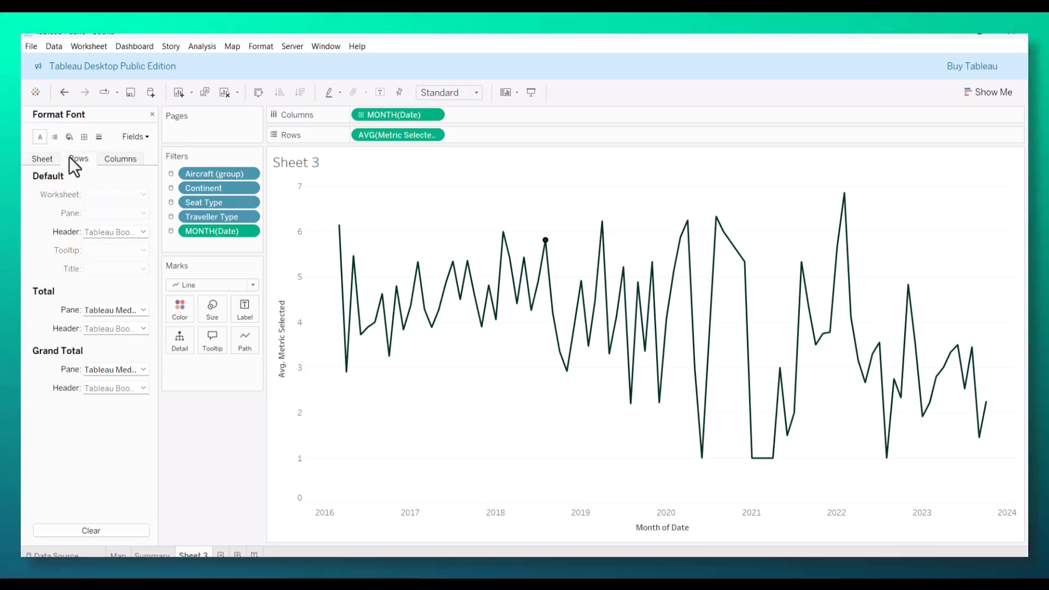
pyautogui.click(132, 309)
pyautogui.click(132, 309)
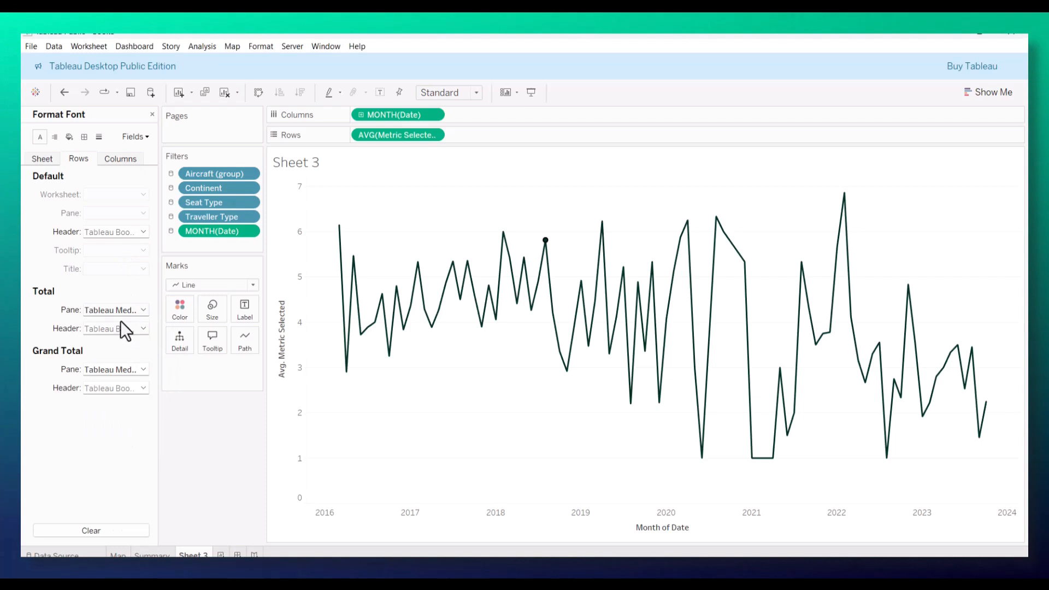
pyautogui.click(120, 159)
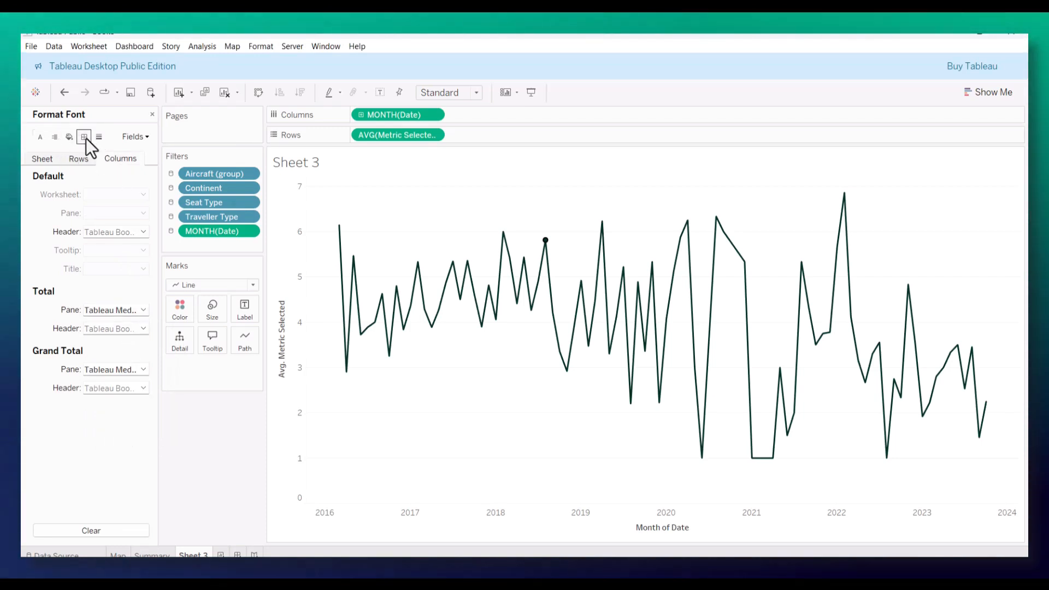
pyautogui.click(140, 333)
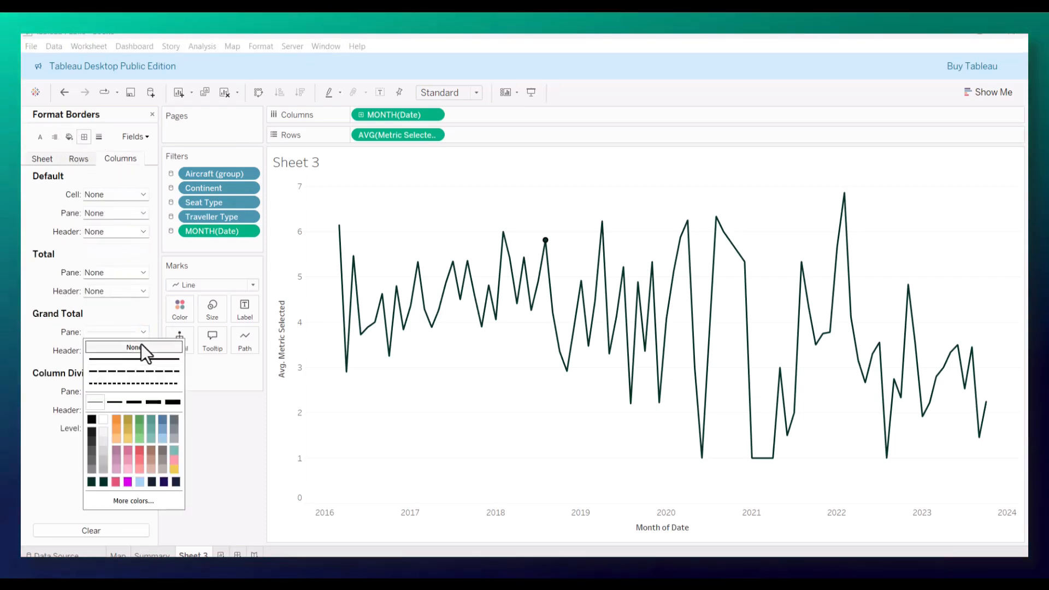
pyautogui.click(123, 358)
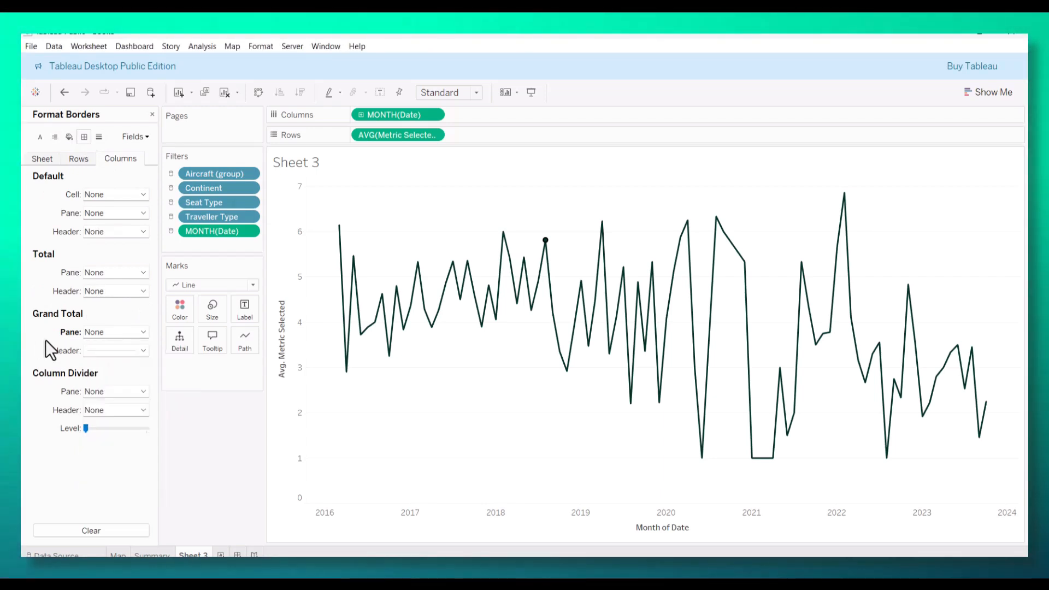
pyautogui.click(140, 390)
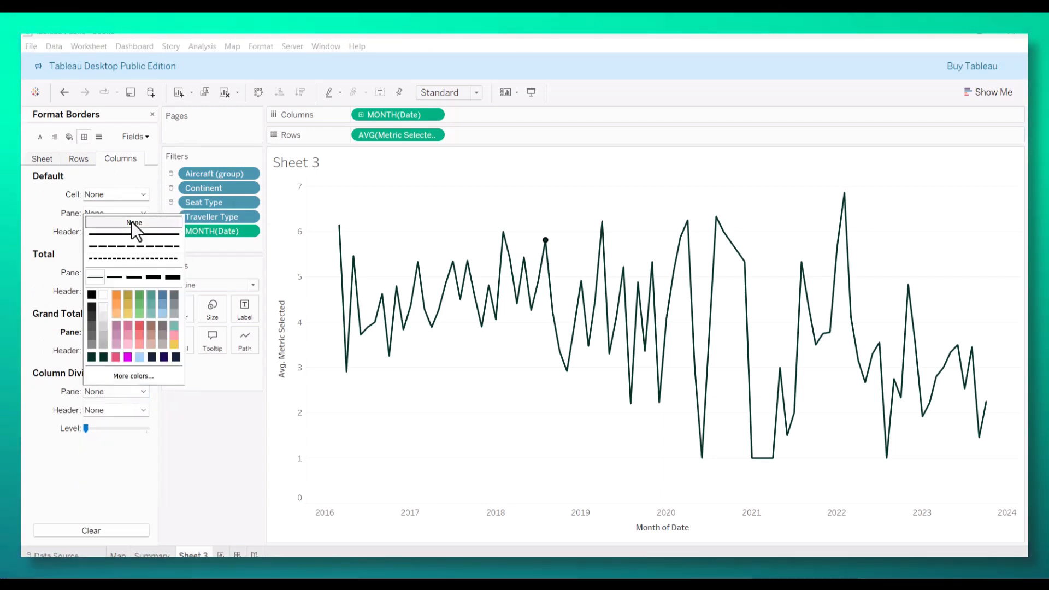
pyautogui.click(46, 328)
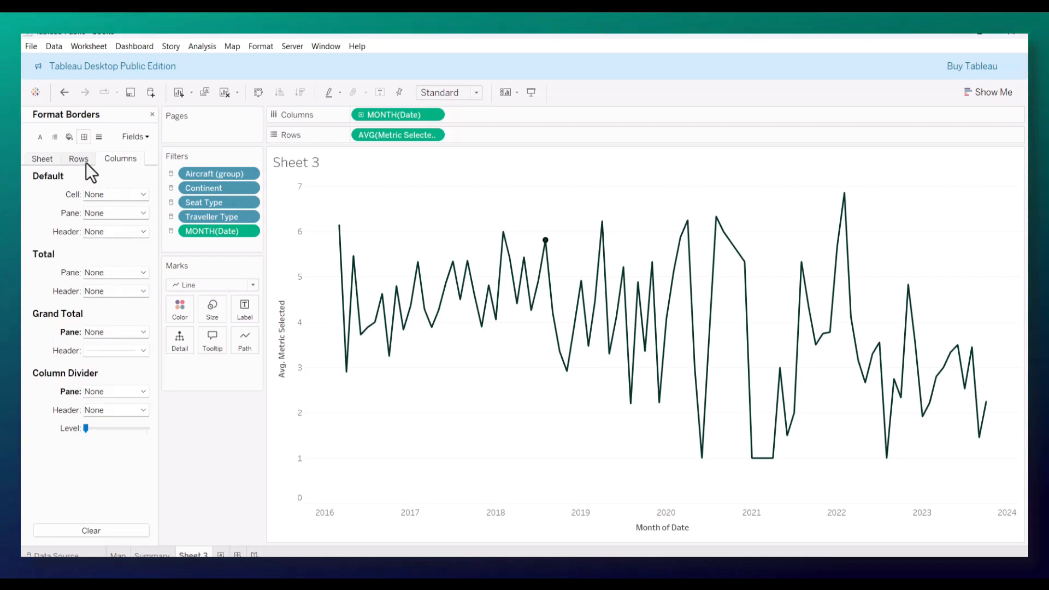
# Step: Set the row borders for the Grand Total pane, Grand Total header and Row Divider pane to None
pyautogui.click(144, 332)
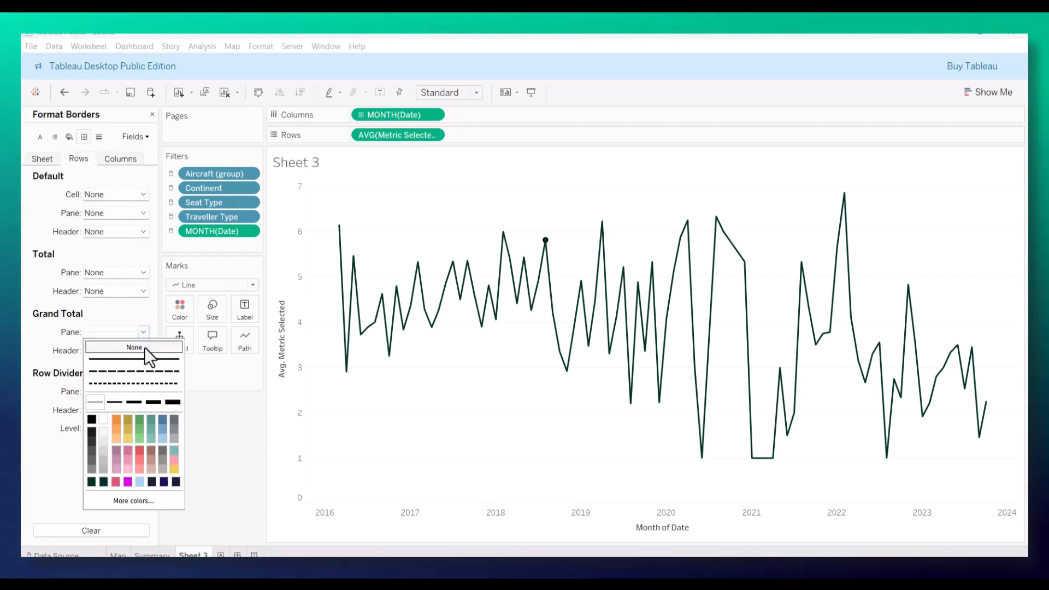
pyautogui.click(54, 349)
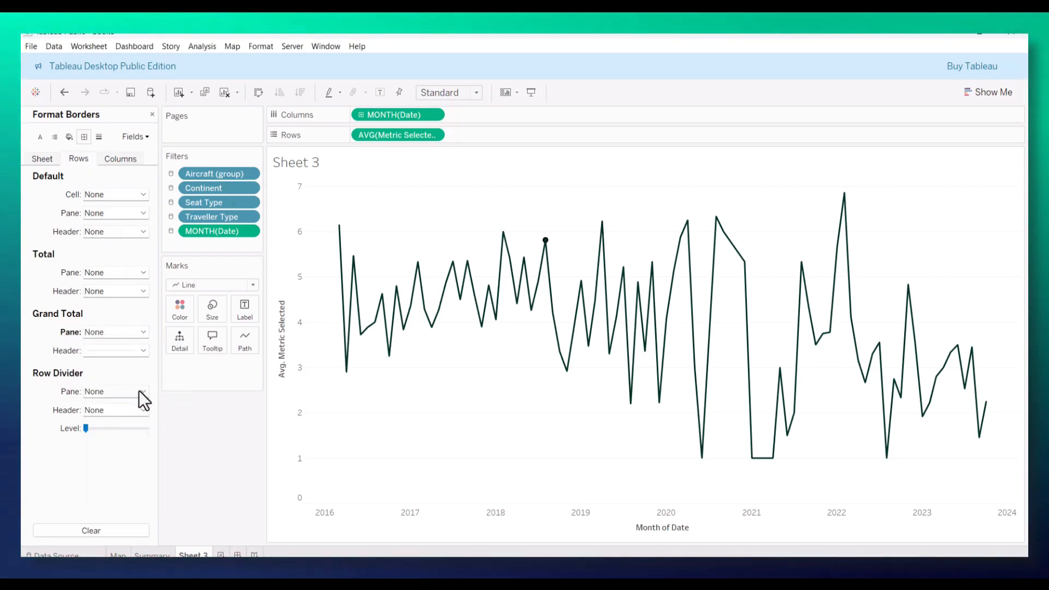
pyautogui.click(144, 351)
pyautogui.click(42, 358)
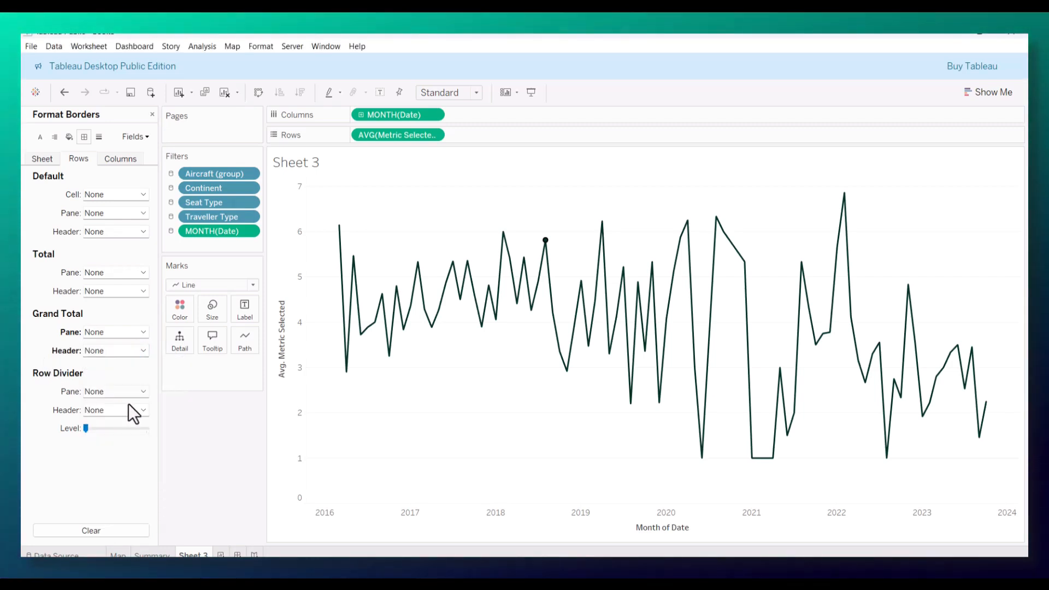
pyautogui.click(134, 391)
pyautogui.click(109, 445)
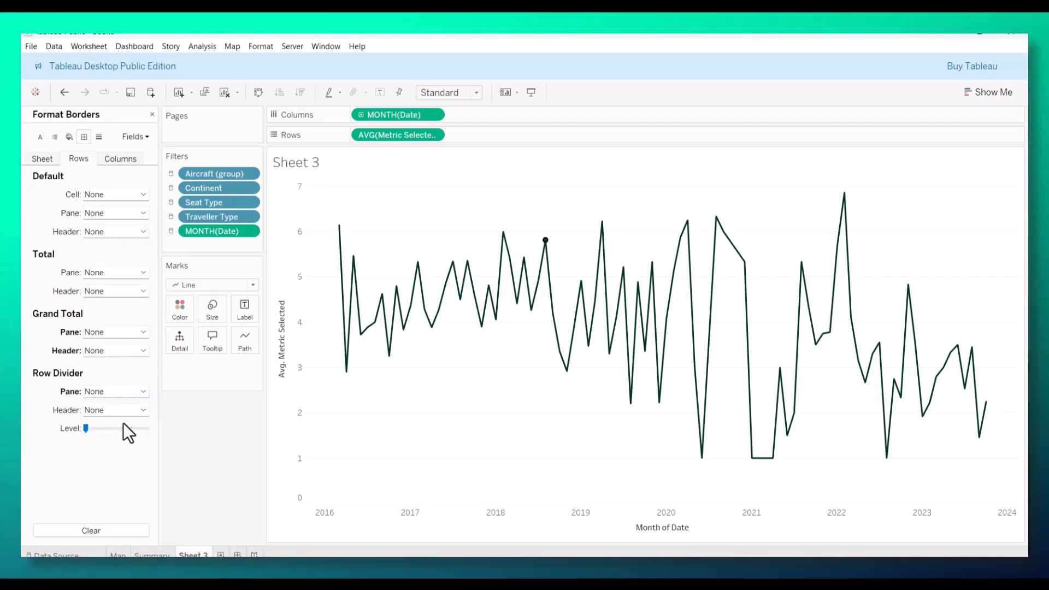
# Step: Set the column border for the Grand Total header to None
pyautogui.click(120, 160)
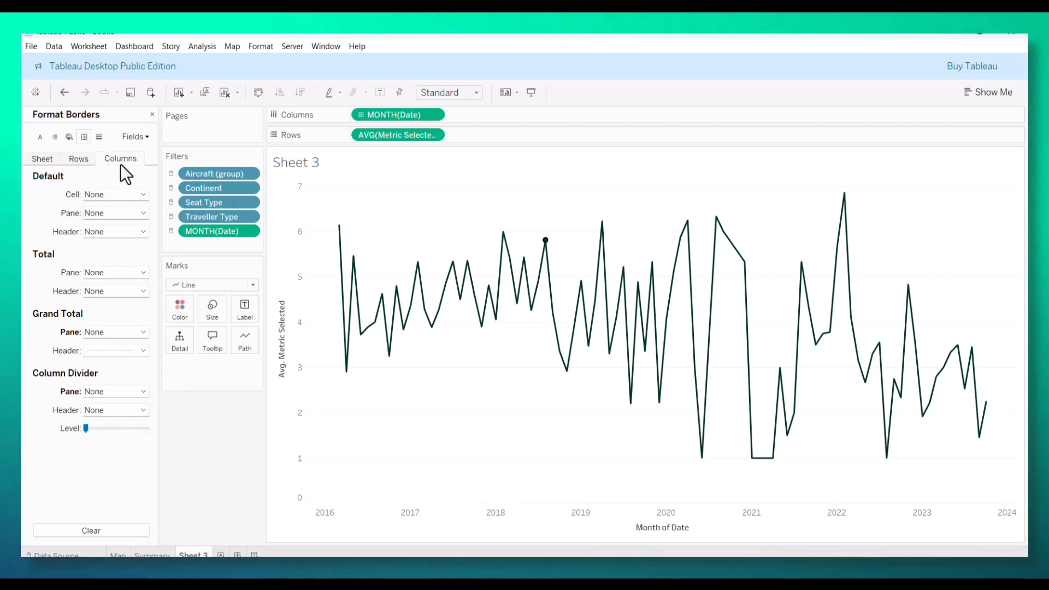
pyautogui.click(142, 351)
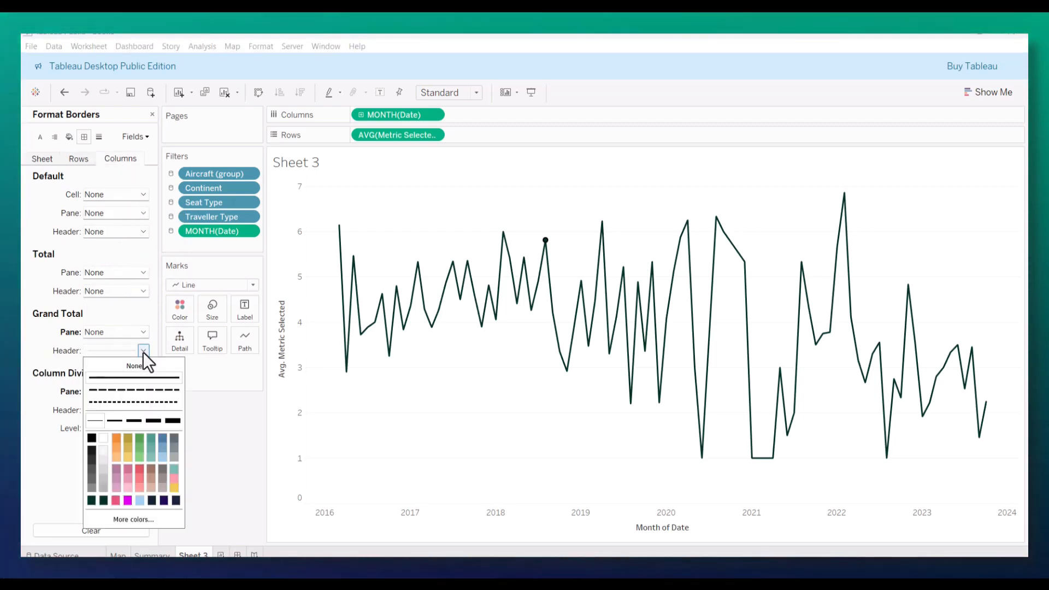
pyautogui.click(117, 365)
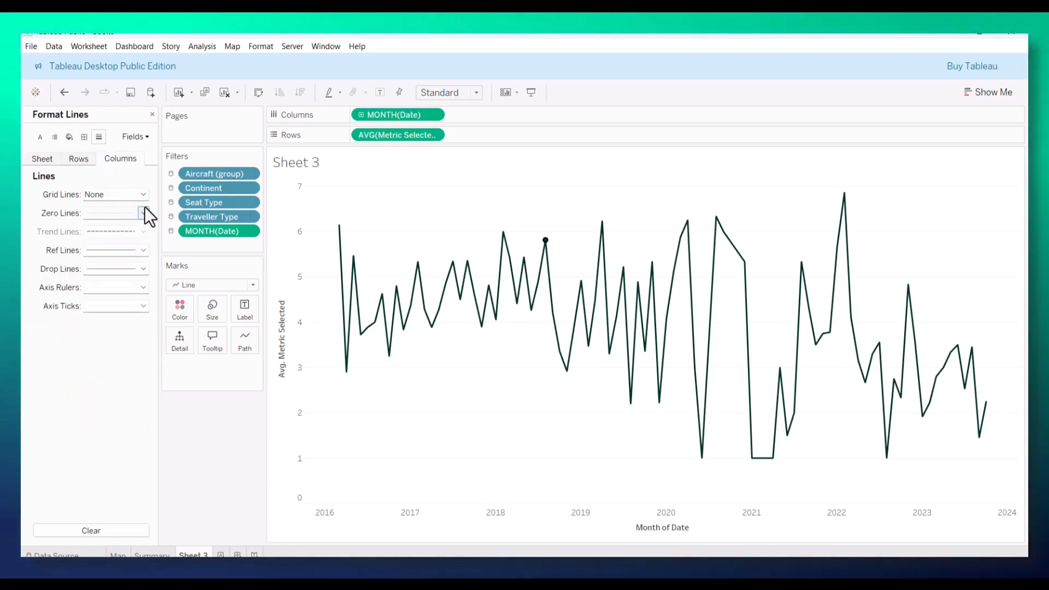
# Step: Set the column zero lines, reference lines, drop lines, axis rulers and axis ticks to None
pyautogui.click(134, 228)
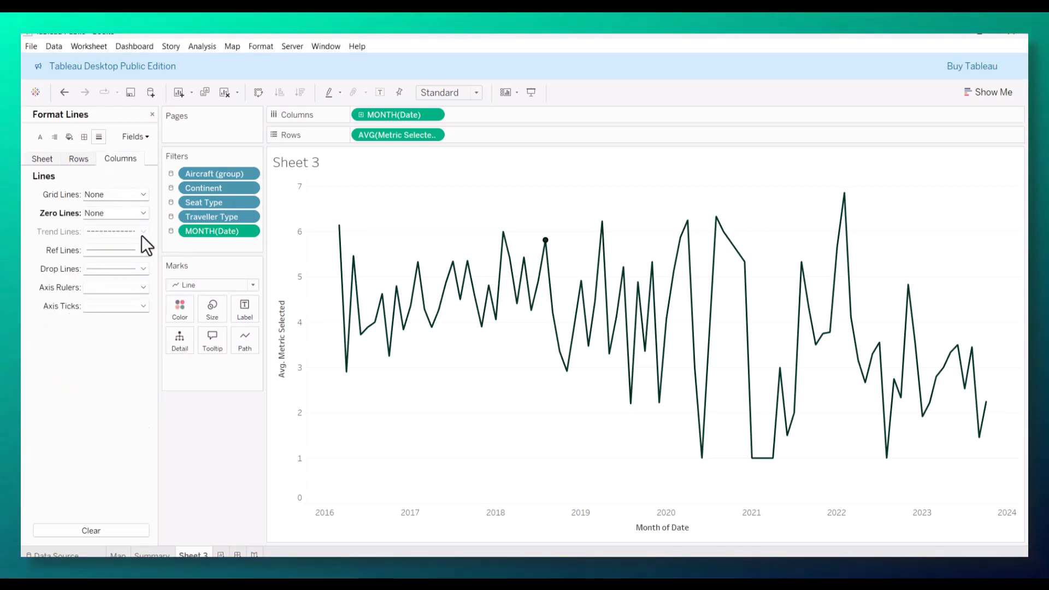
pyautogui.click(143, 251)
pyautogui.click(134, 264)
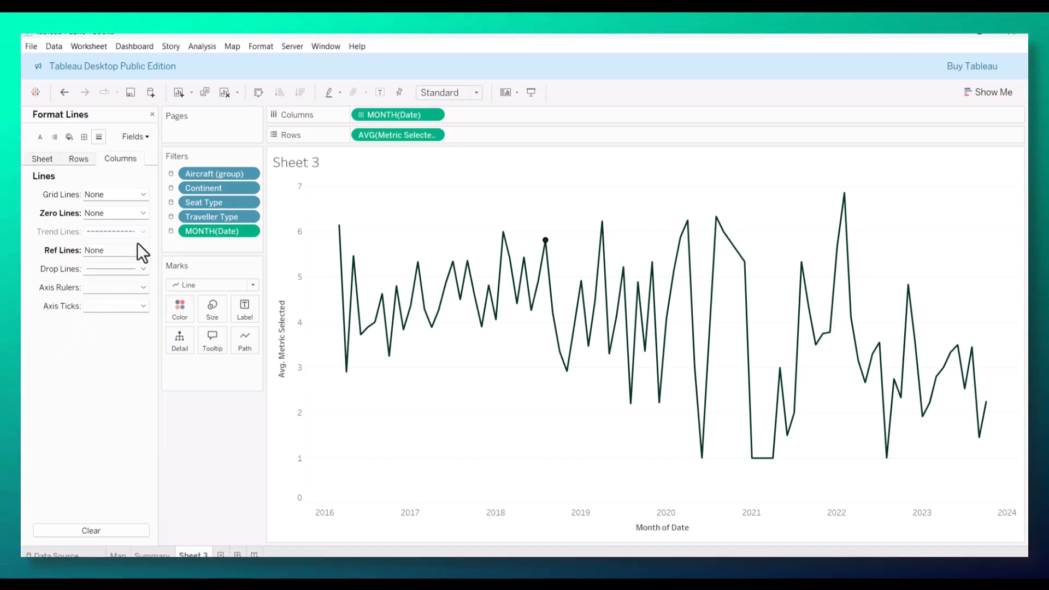
pyautogui.click(141, 269)
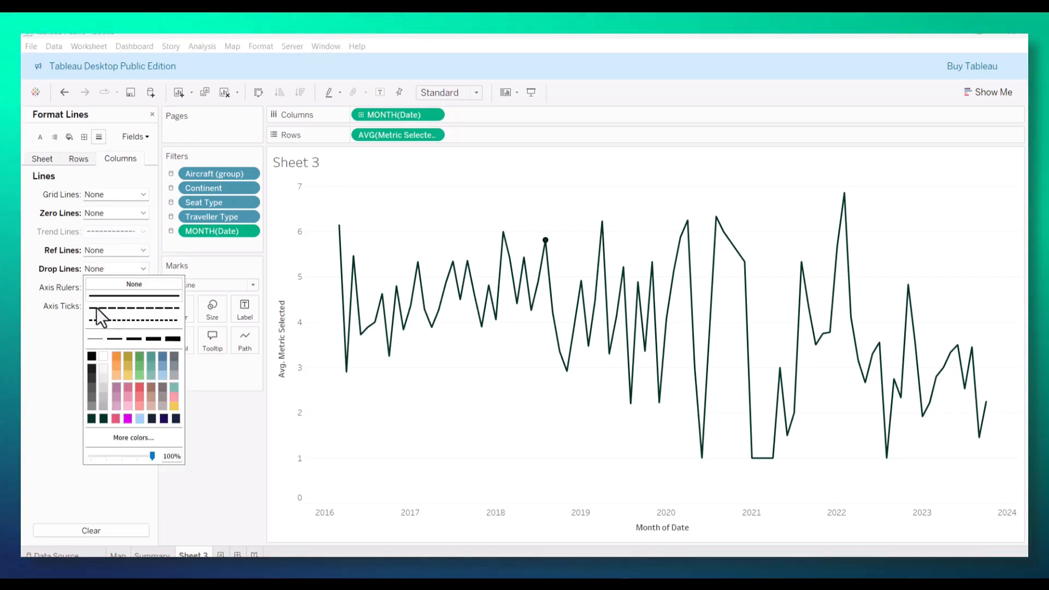
pyautogui.click(132, 283)
pyautogui.click(144, 288)
pyautogui.click(136, 302)
pyautogui.click(139, 306)
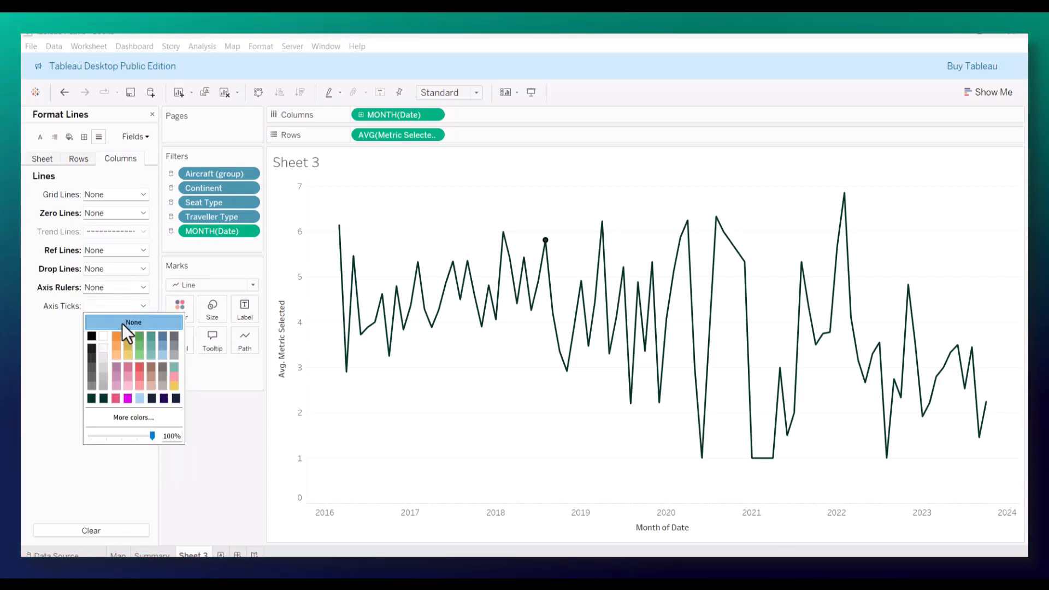
pyautogui.click(126, 322)
# Step: Set the sheet-level Grand Total pane and header borders to None
pyautogui.click(77, 159)
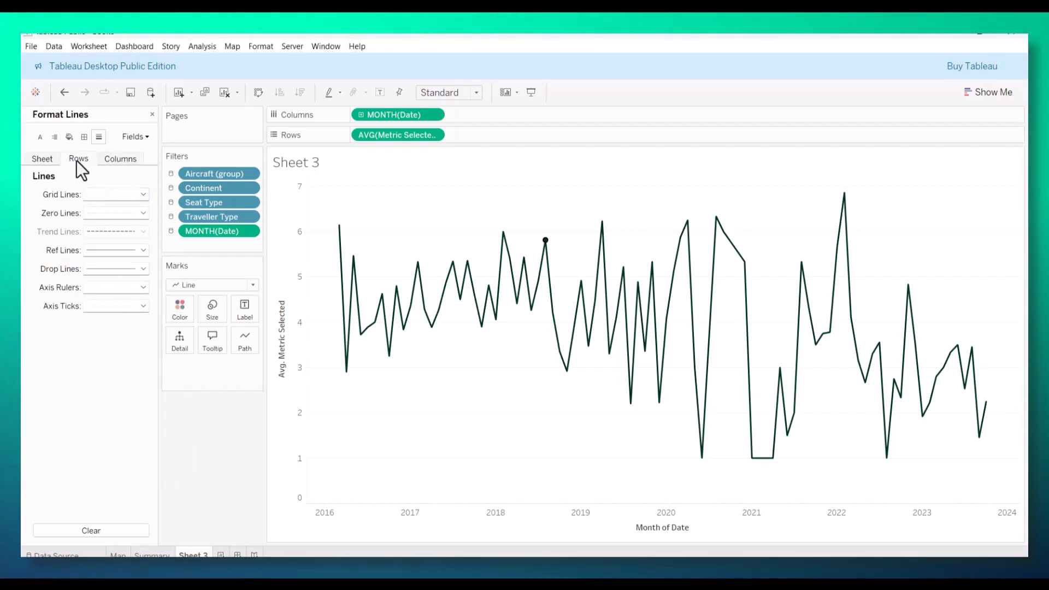
pyautogui.click(84, 137)
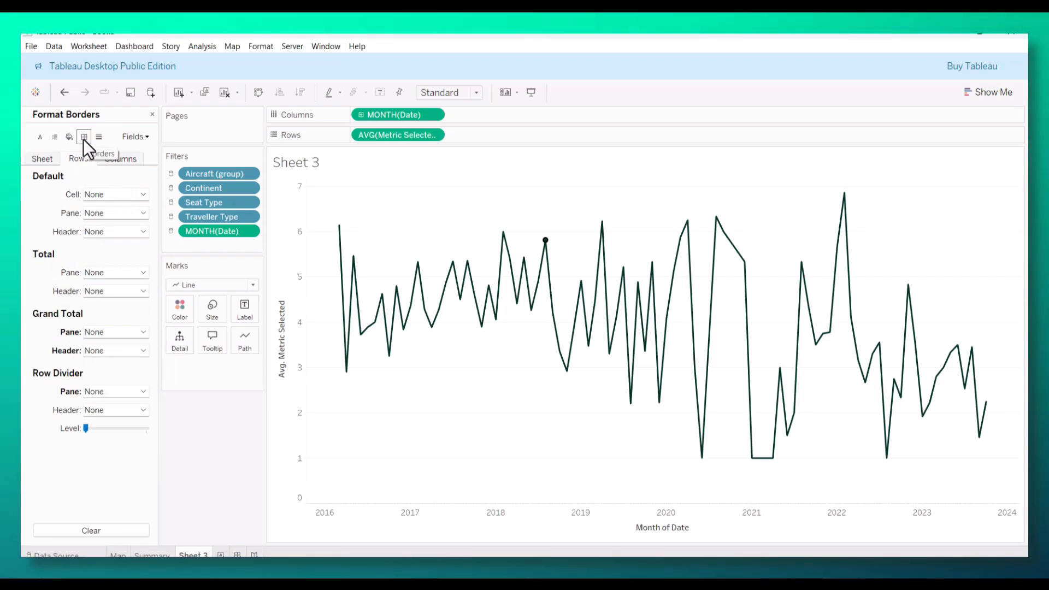
pyautogui.click(127, 159)
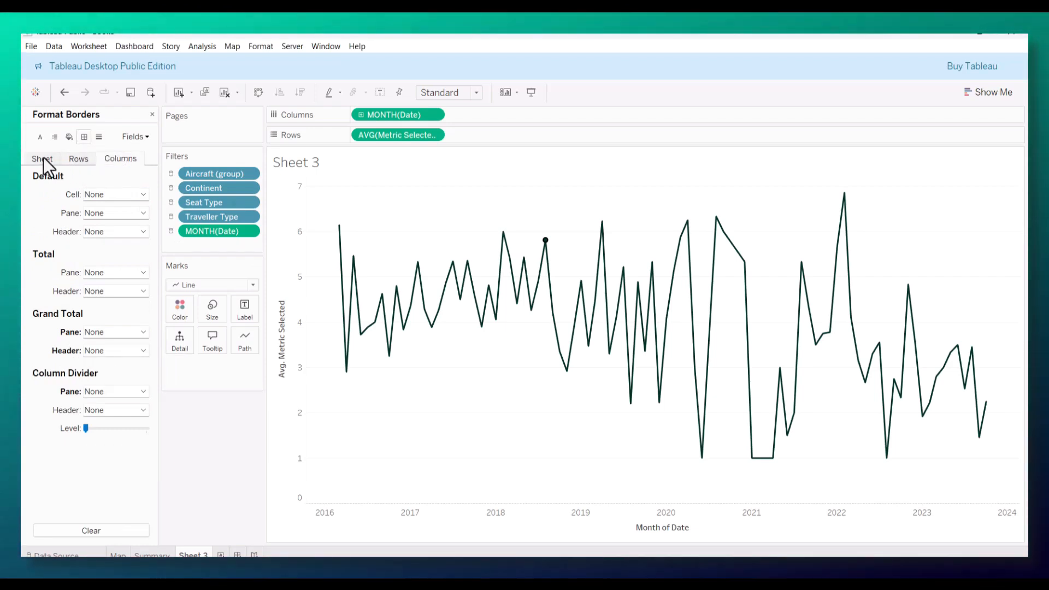
pyautogui.click(43, 158)
pyautogui.click(132, 332)
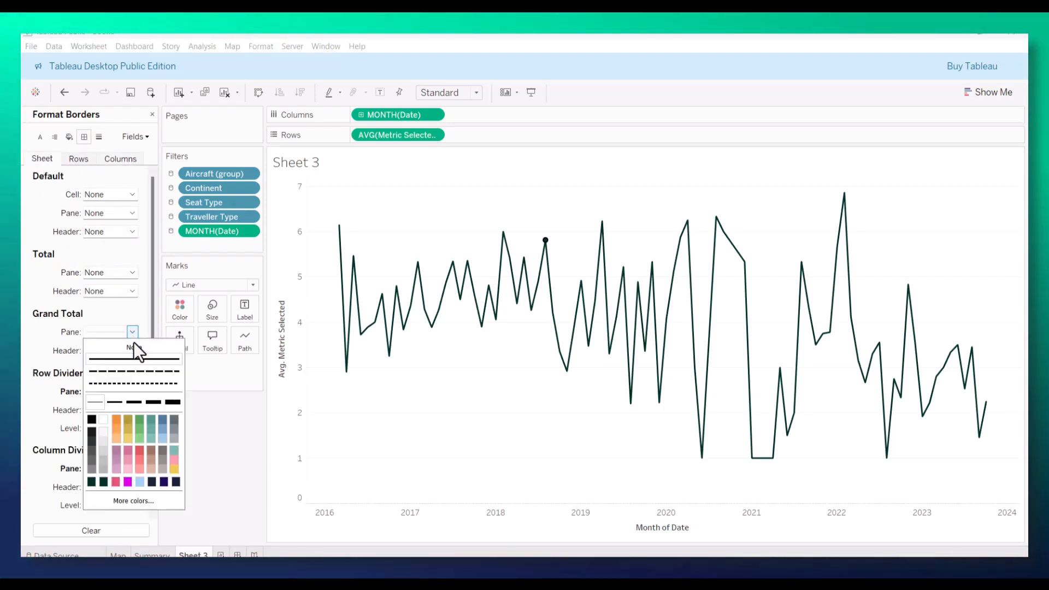
pyautogui.click(123, 351)
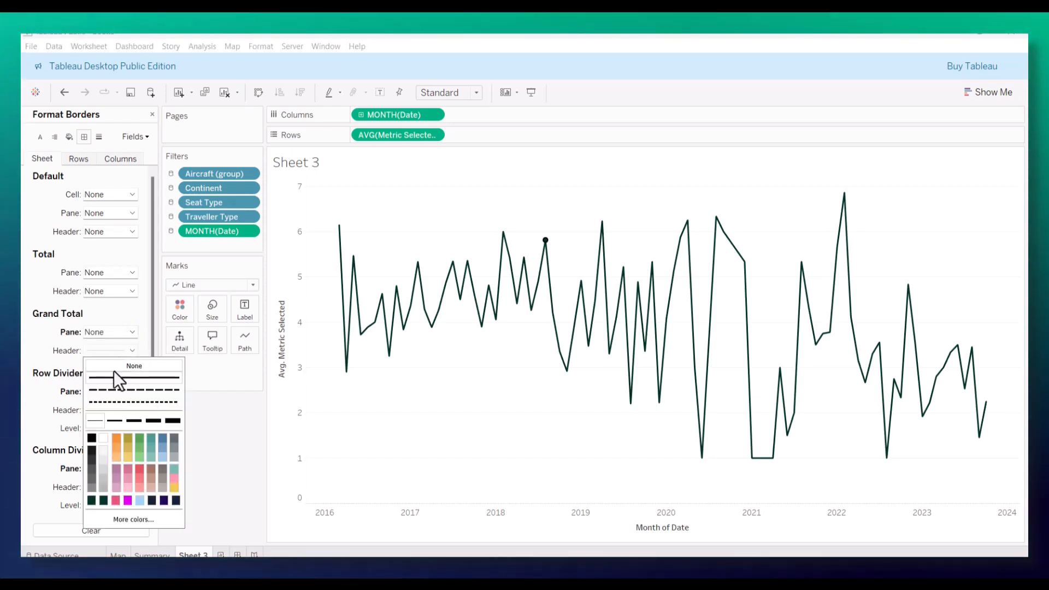
pyautogui.click(54, 411)
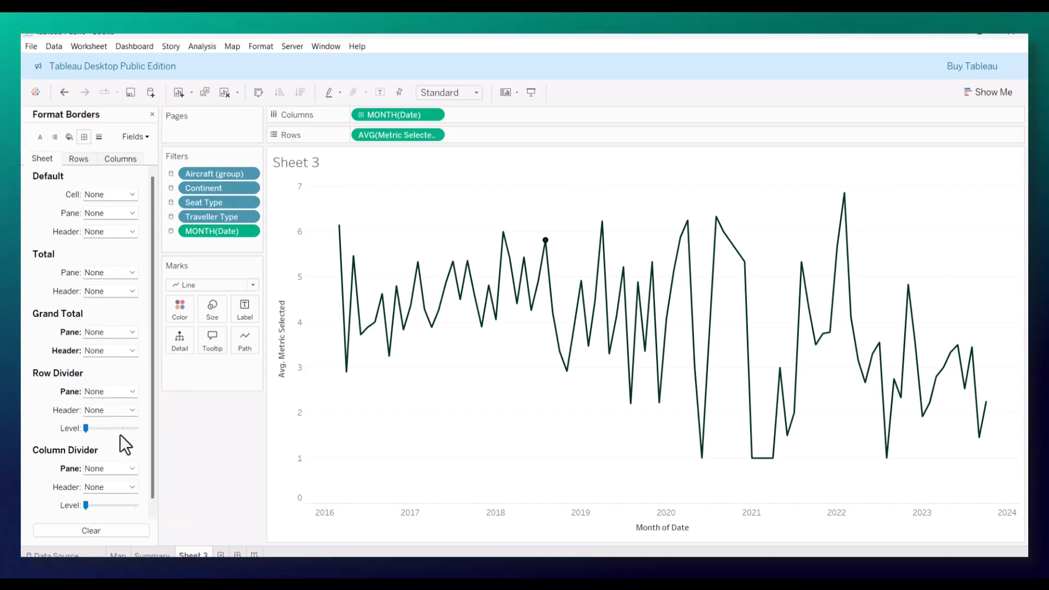
# Step: Set the sheet-level zero lines, trend lines and reference lines to None
pyautogui.click(98, 137)
pyautogui.click(120, 215)
pyautogui.click(123, 231)
pyautogui.click(109, 229)
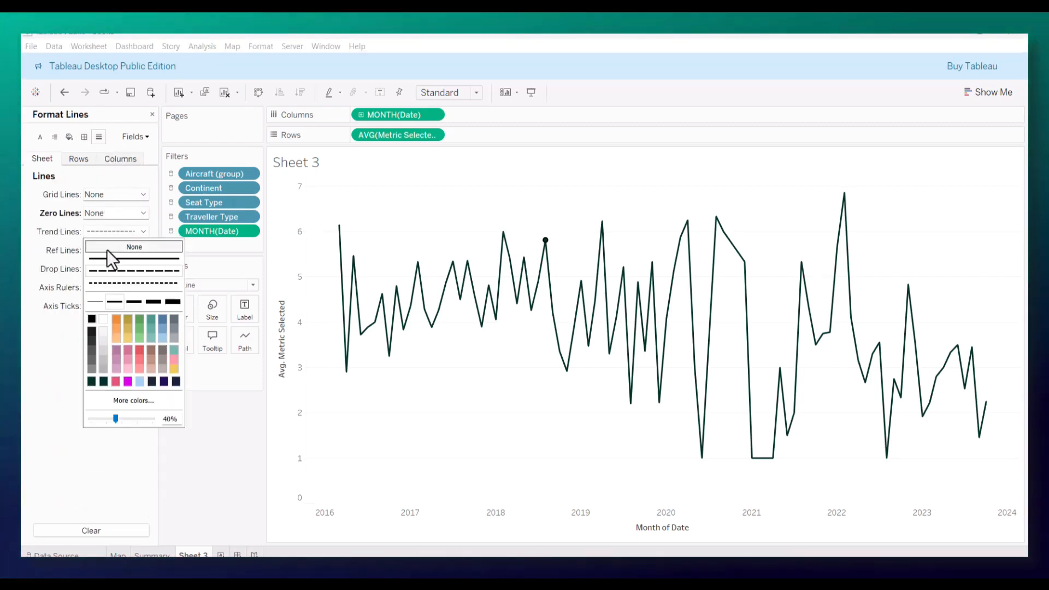
pyautogui.click(107, 248)
pyautogui.click(101, 251)
pyautogui.click(134, 265)
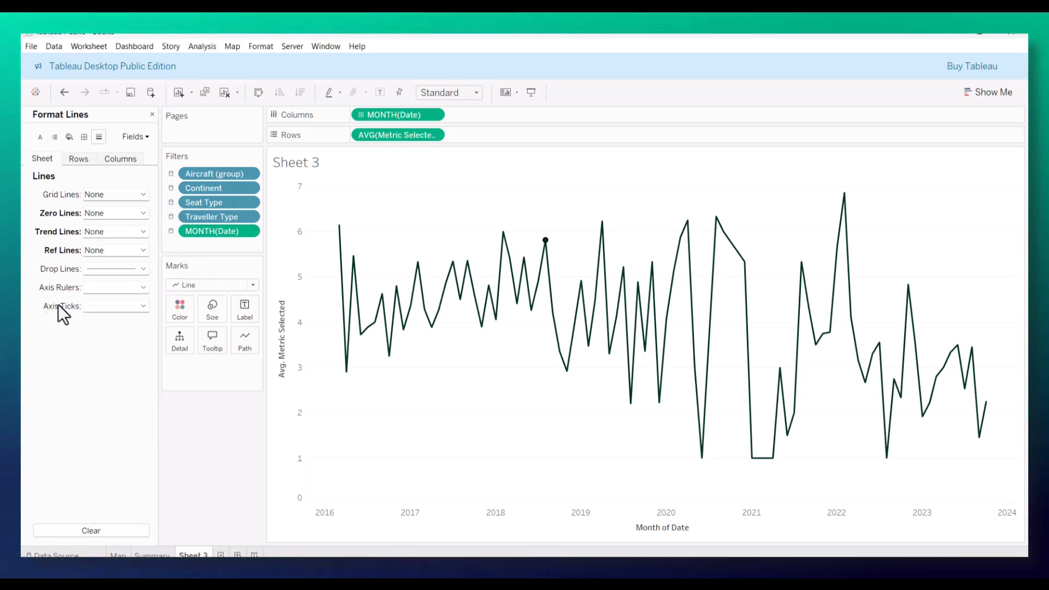
# Step: Set the sheet-level drop lines, axis rulers and axis ticks to None
pyautogui.click(113, 268)
pyautogui.click(113, 281)
pyautogui.click(64, 326)
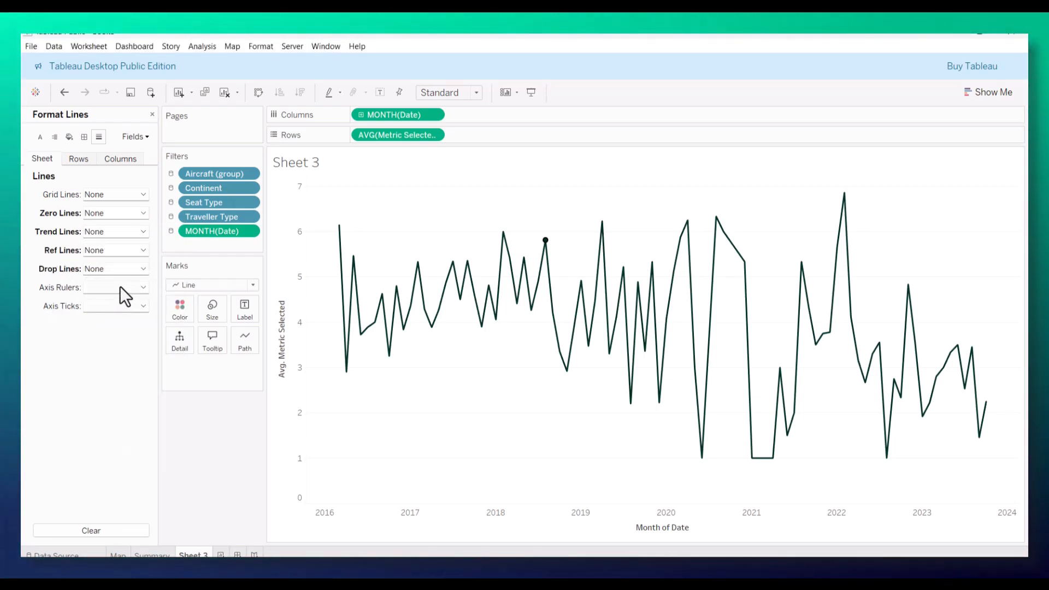
pyautogui.click(119, 286)
pyautogui.click(119, 304)
pyautogui.click(53, 340)
pyautogui.click(108, 307)
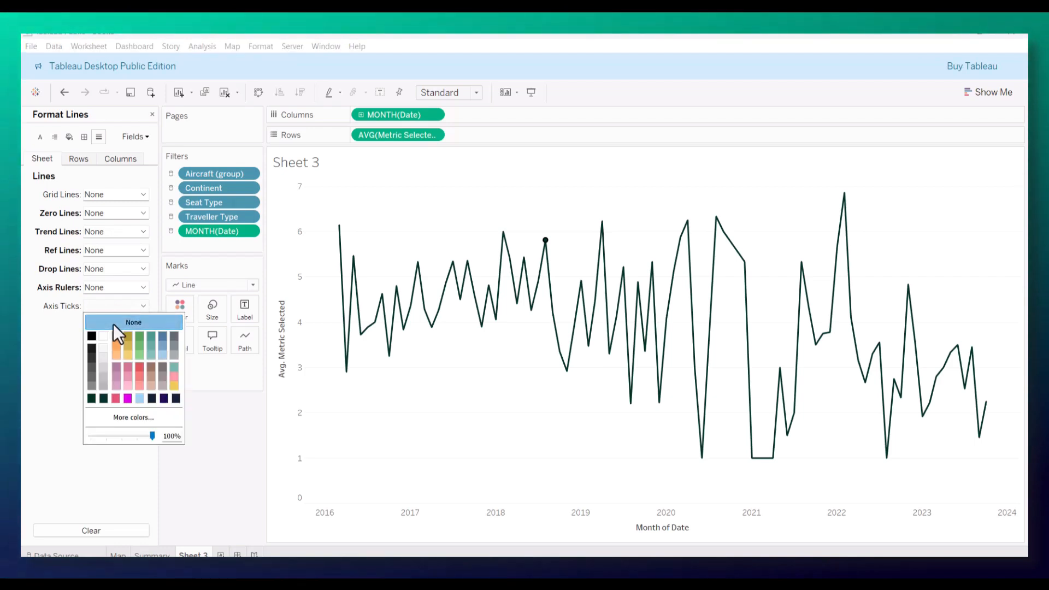
pyautogui.click(113, 323)
pyautogui.click(61, 336)
# Step: Set the row grid lines to None and check the column line settings
pyautogui.click(86, 162)
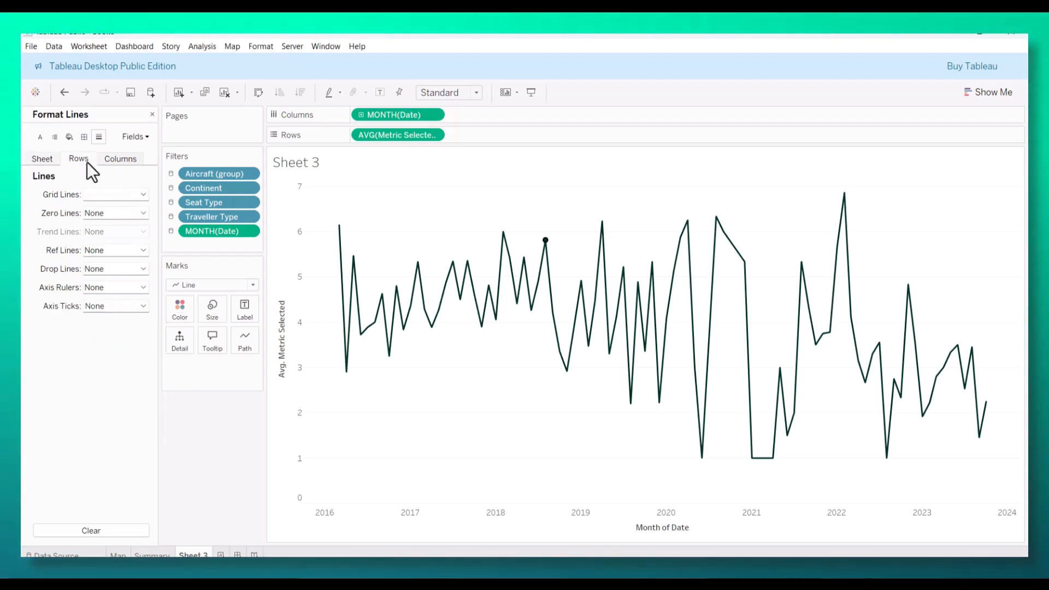
pyautogui.click(108, 194)
pyautogui.click(49, 293)
pyautogui.click(117, 161)
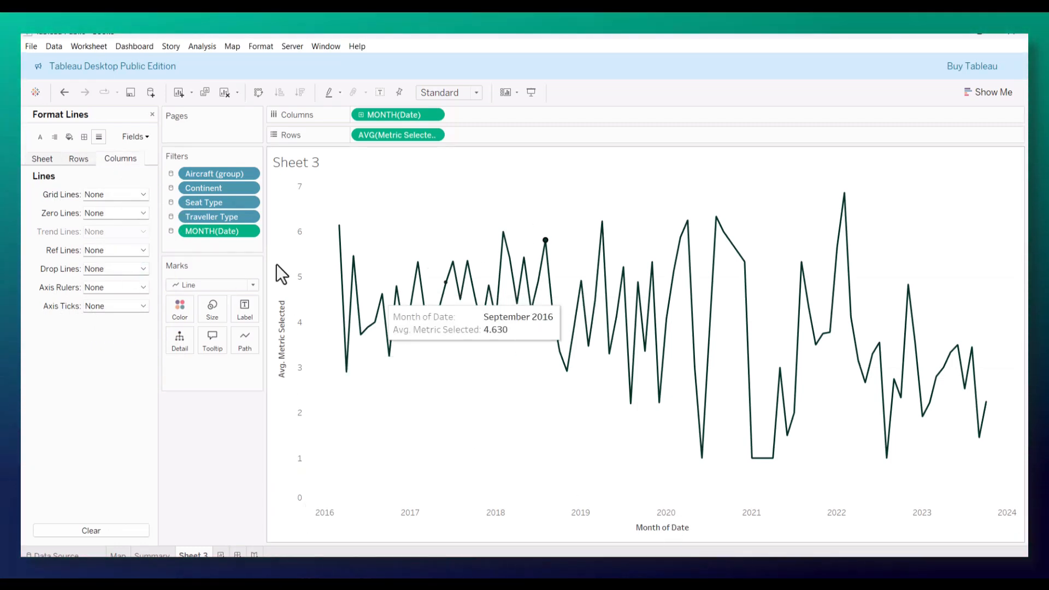
# Step: Clear the Month of Date title from the horizontal axis, keeping the axis labels
pyautogui.rightClick(651, 529)
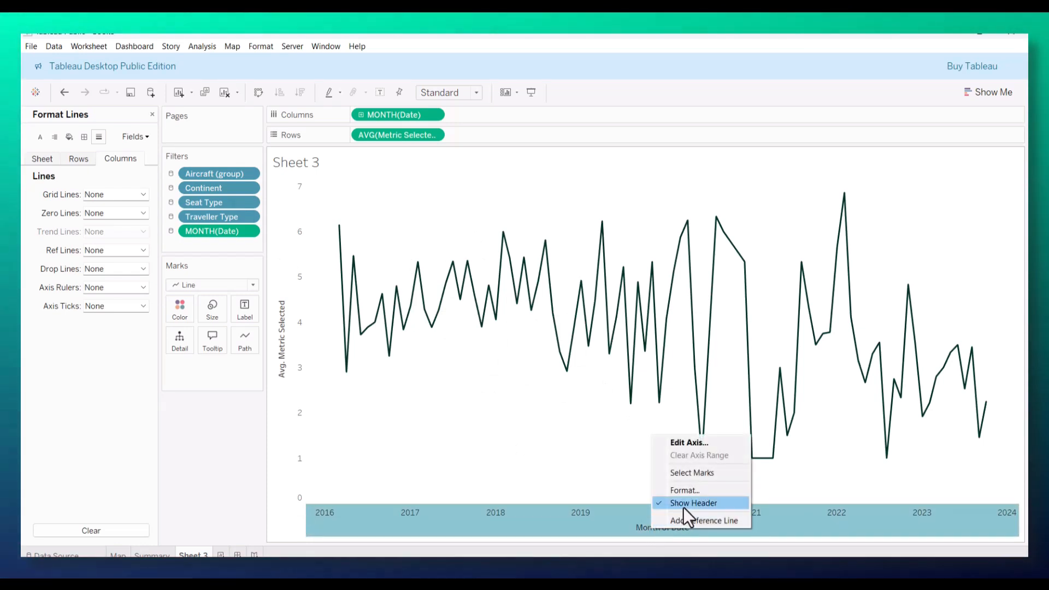
pyautogui.click(640, 527)
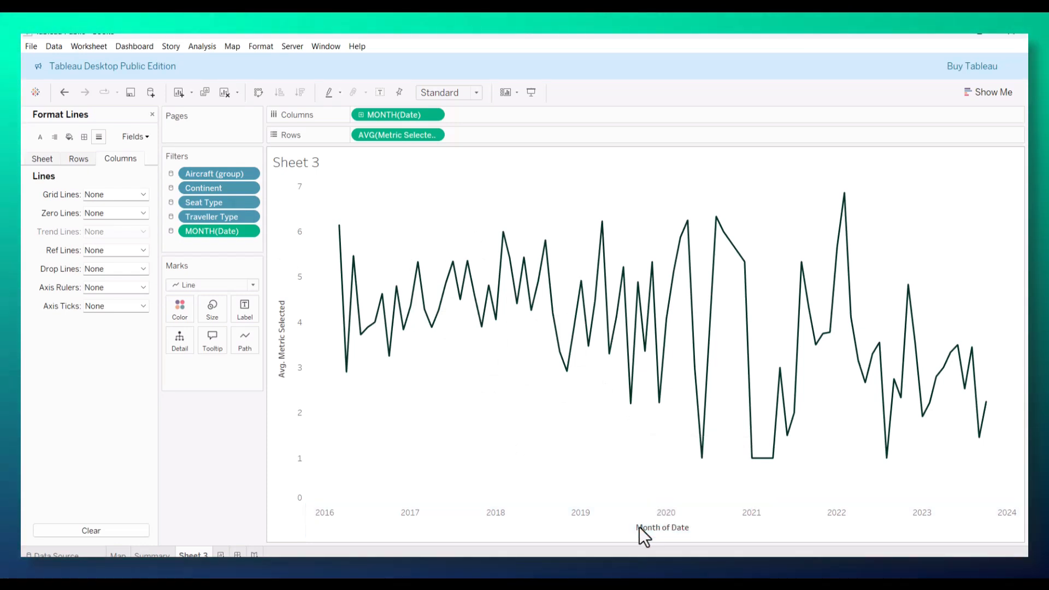
pyautogui.doubleClick(649, 527)
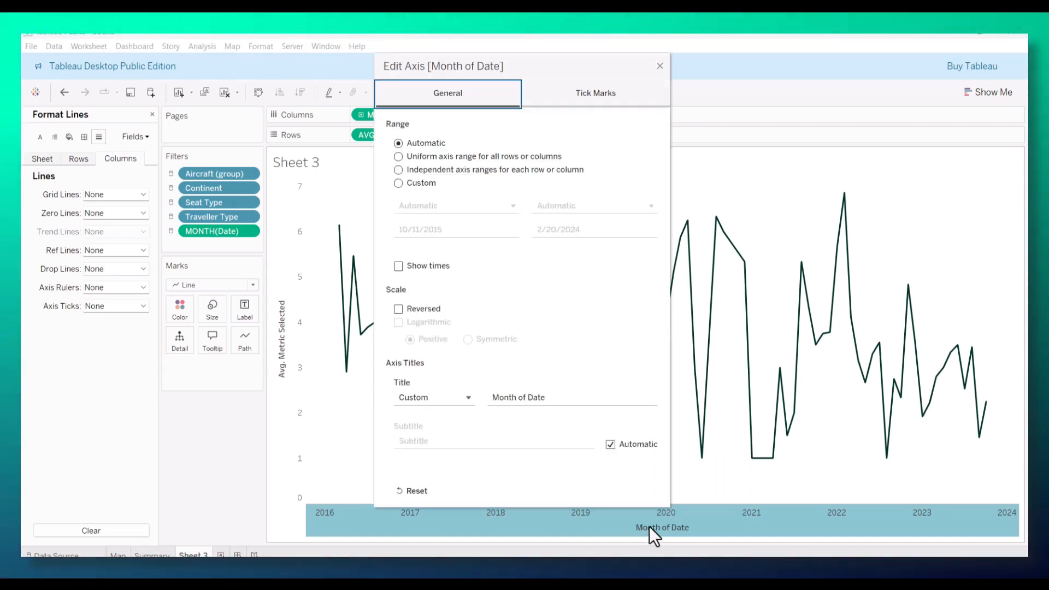
pyautogui.click(544, 397)
pyautogui.moveTo(544, 397); pyautogui.dragTo(436, 397)
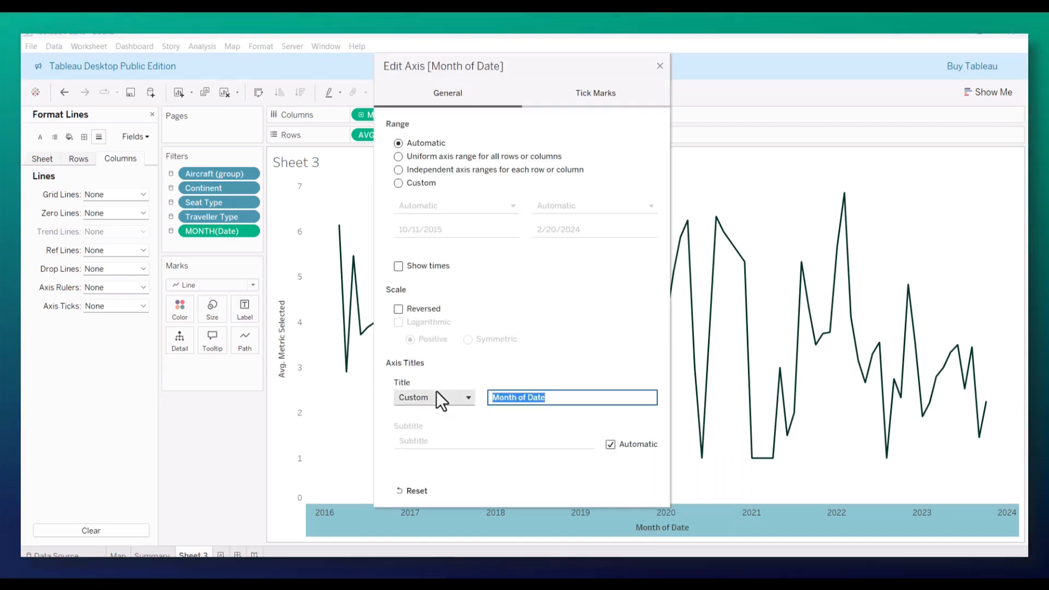
pyautogui.press('BackSpace')
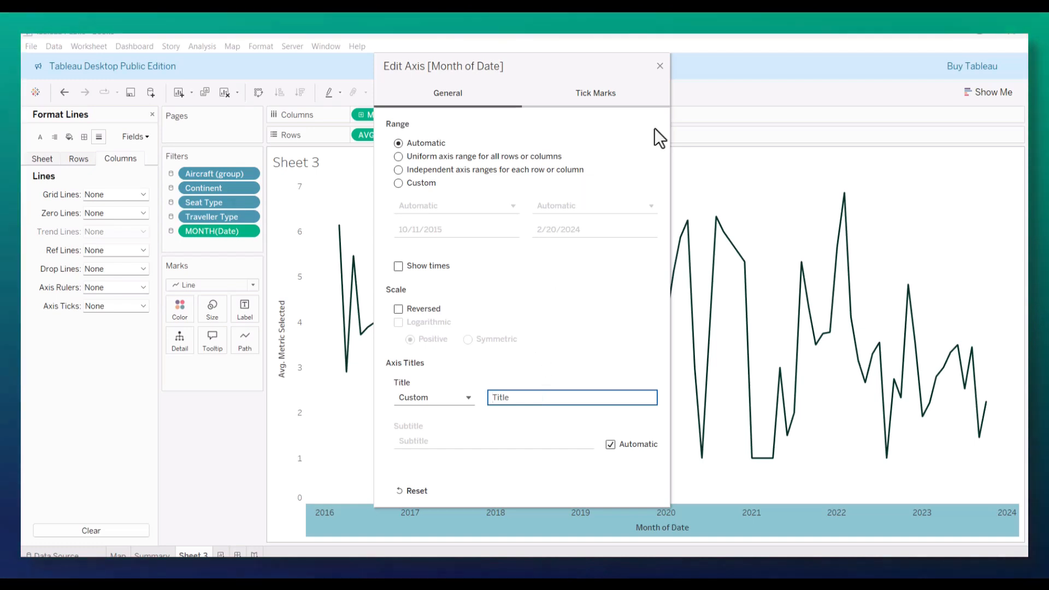
pyautogui.click(659, 67)
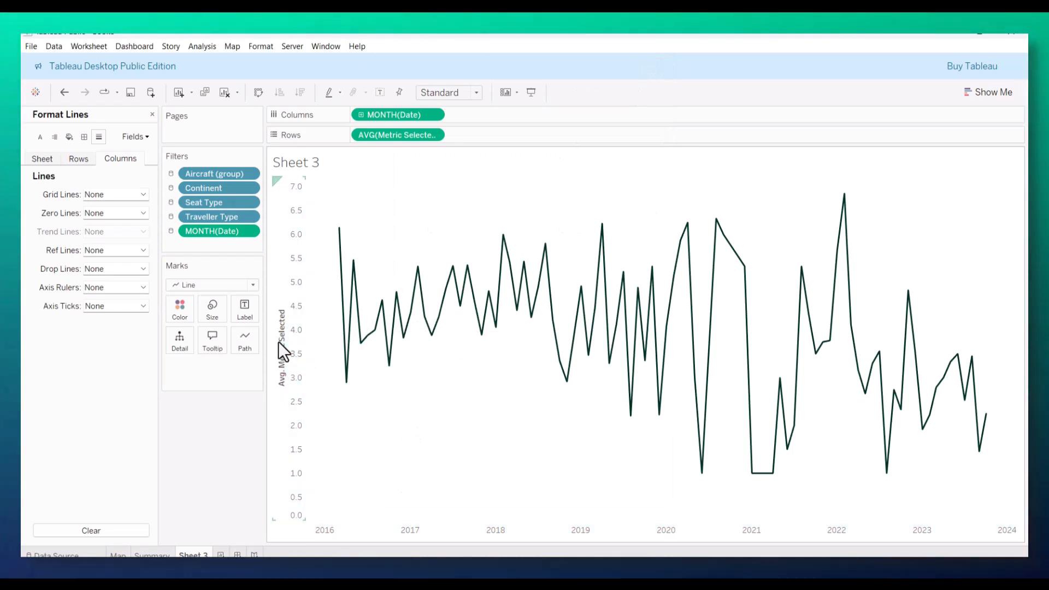
# Step: Clear the Avg. Metric Selected title from the vertical axis
pyautogui.doubleClick(280, 351)
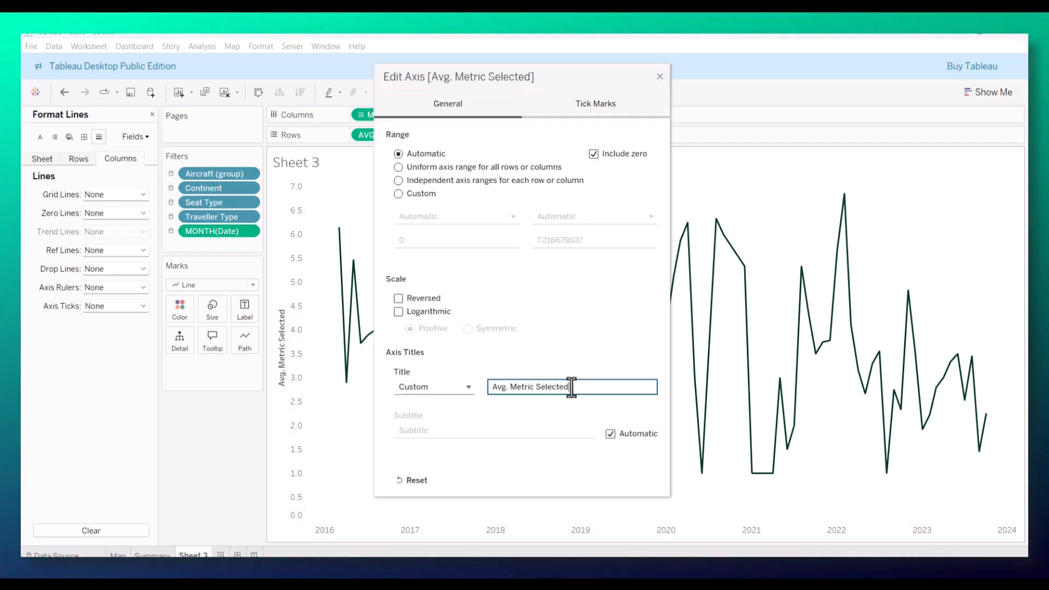
pyautogui.tripleClick(571, 387)
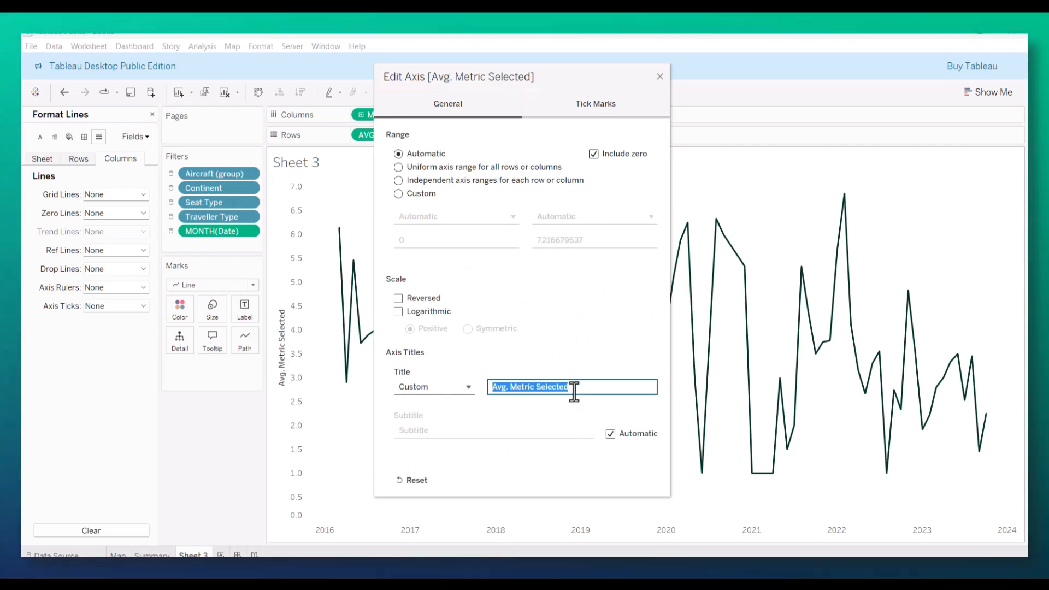
pyautogui.click(586, 388)
pyautogui.moveTo(499, 392); pyautogui.dragTo(464, 387)
pyautogui.press('BackSpace')
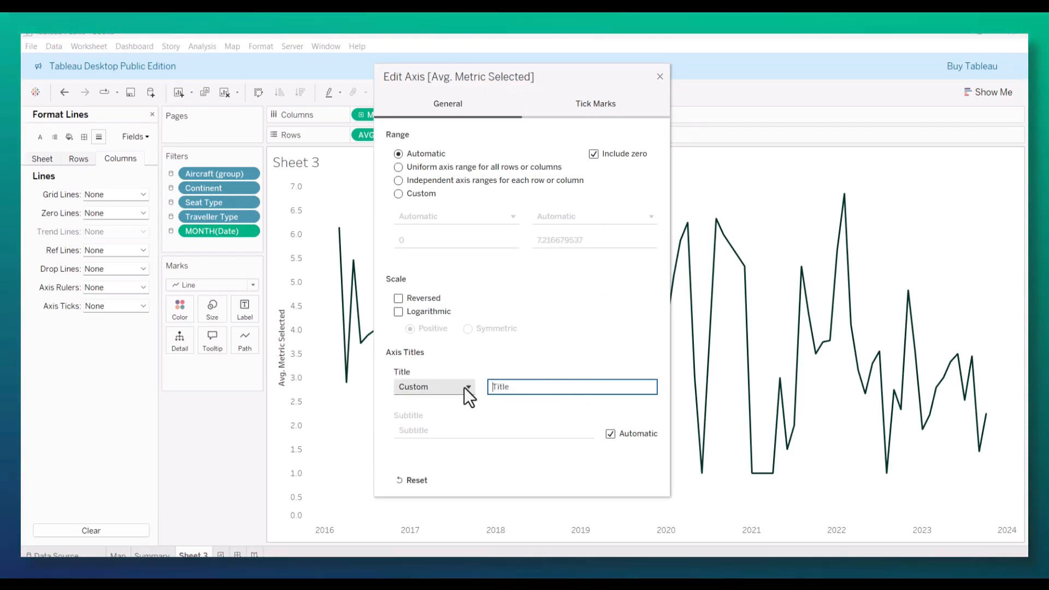
pyautogui.click(660, 76)
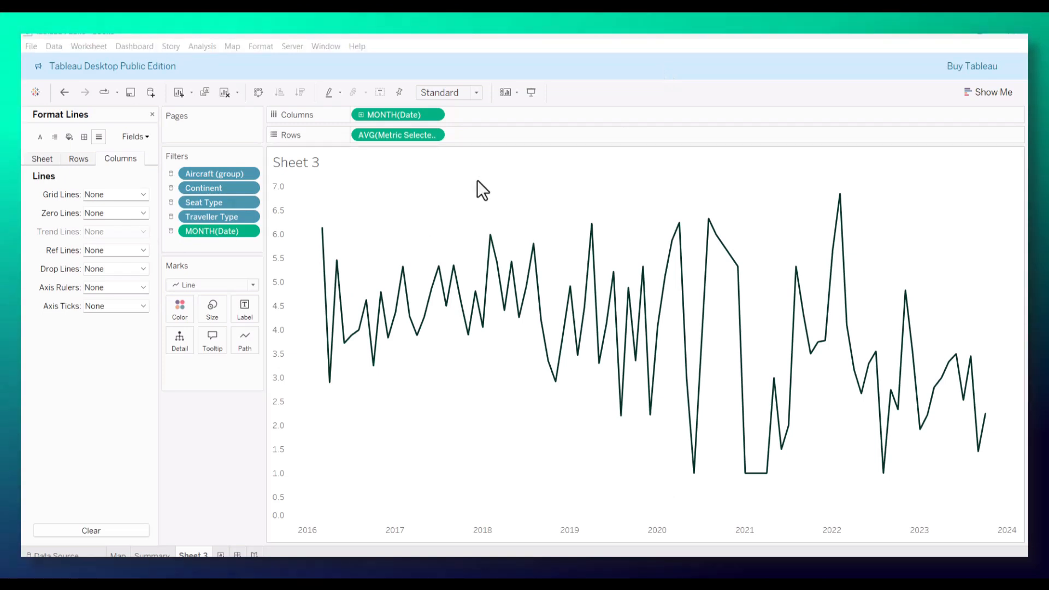
# Step: Replace the sheet title text with "Average <Parameters.Pick a Metric> by Month", inserting the metric as a parameter
pyautogui.doubleClick(332, 167)
pyautogui.moveTo(471, 255); pyautogui.dragTo(360, 245)
pyautogui.write('Average')
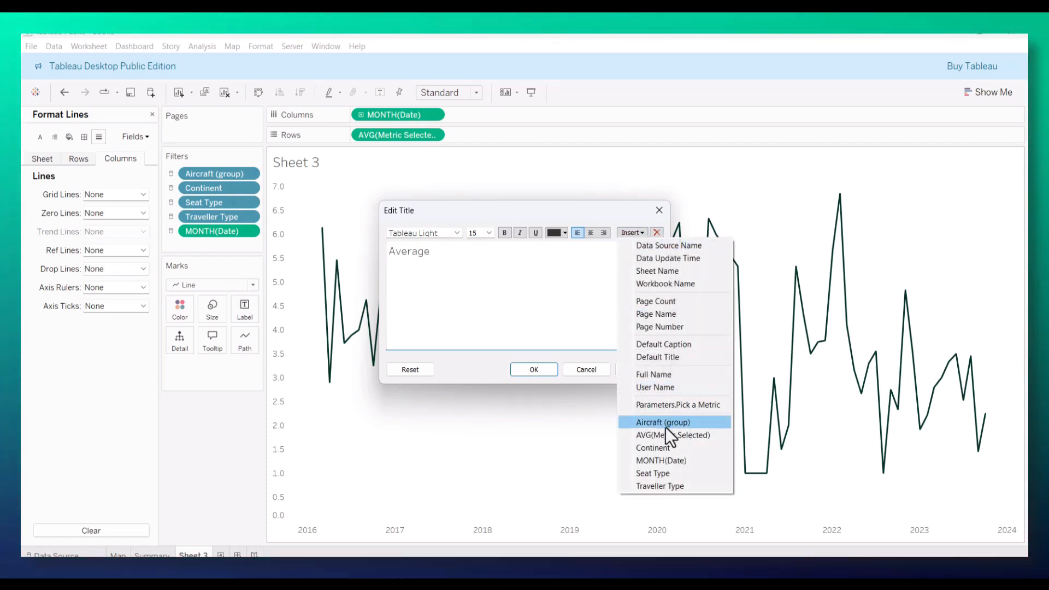
pyautogui.click(664, 406)
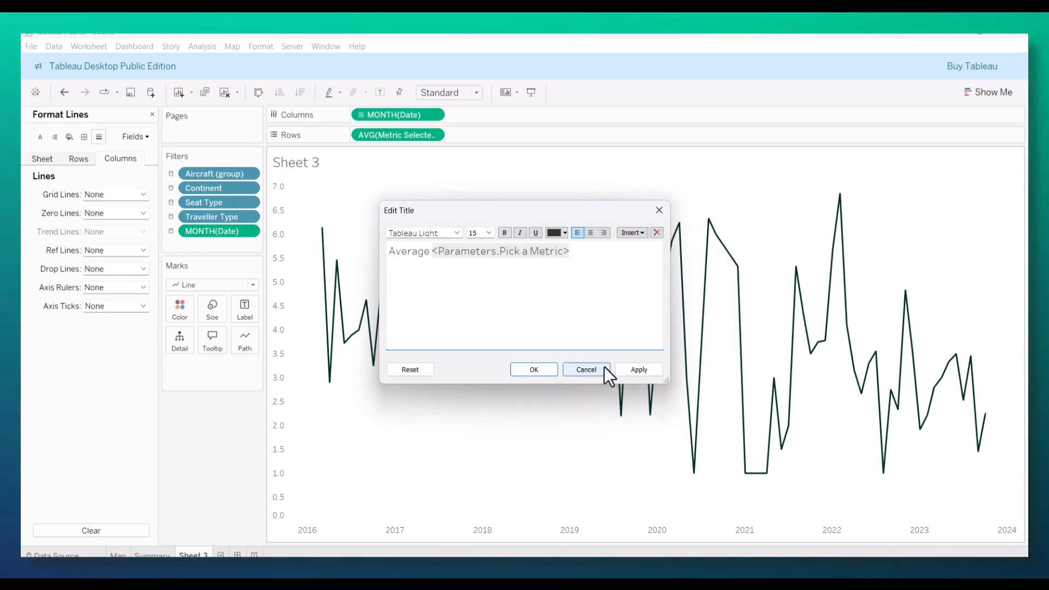
pyautogui.write('by Mo')
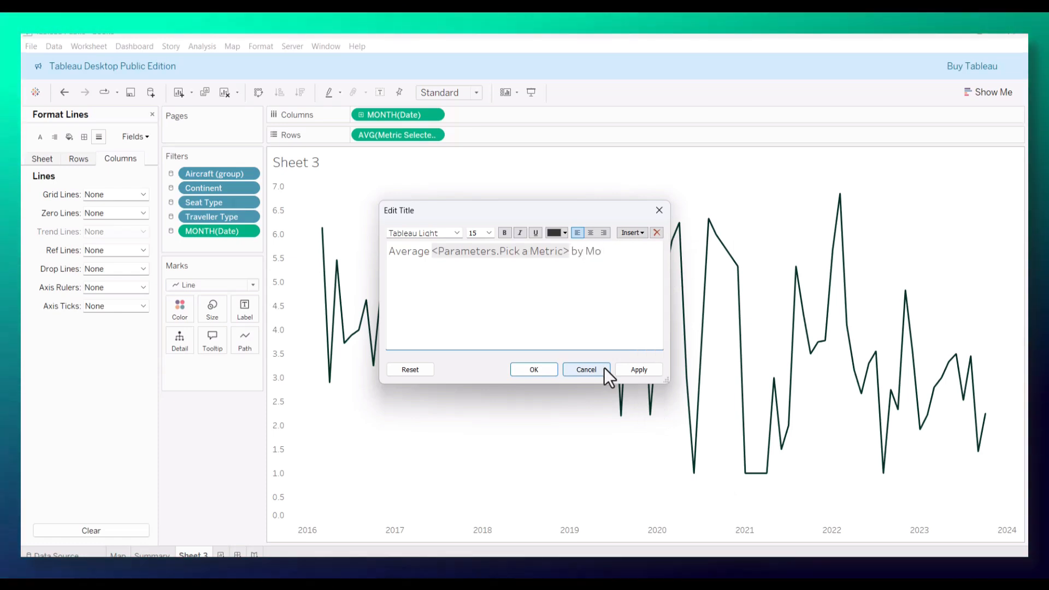
pyautogui.write('nth')
# Step: Make the whole chart title bold and centered, and apply it
pyautogui.moveTo(618, 253); pyautogui.dragTo(503, 212)
pyautogui.click(504, 231)
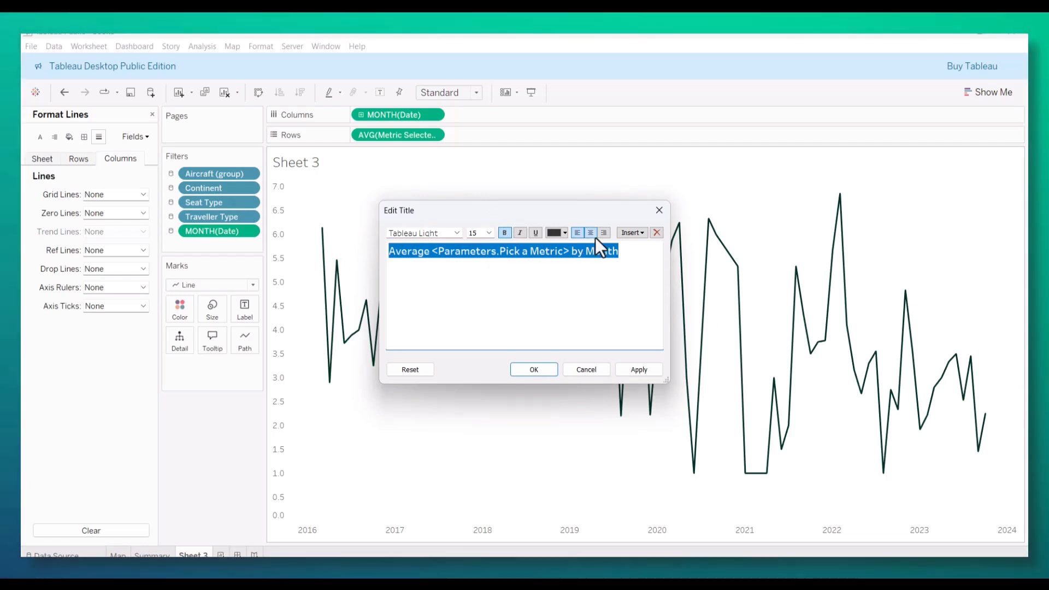
pyautogui.click(591, 232)
pyautogui.click(634, 370)
pyautogui.click(541, 370)
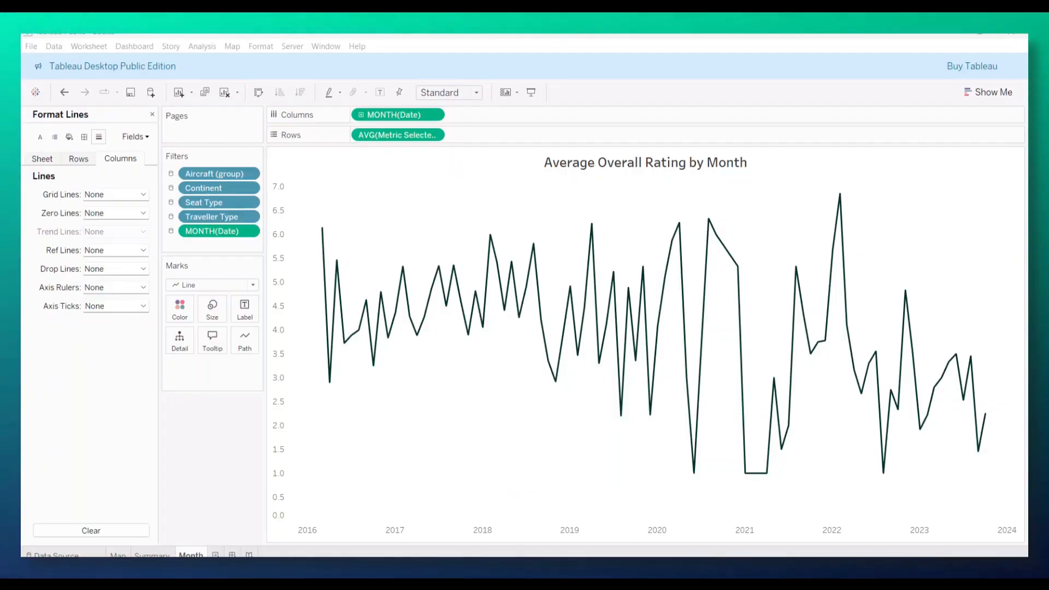
# Step: Switch to the finished British Airways Reviews dashboard and examine its Average Overall Rating by Aircraft chart
pyautogui.hotkey('alt', 'Tab')
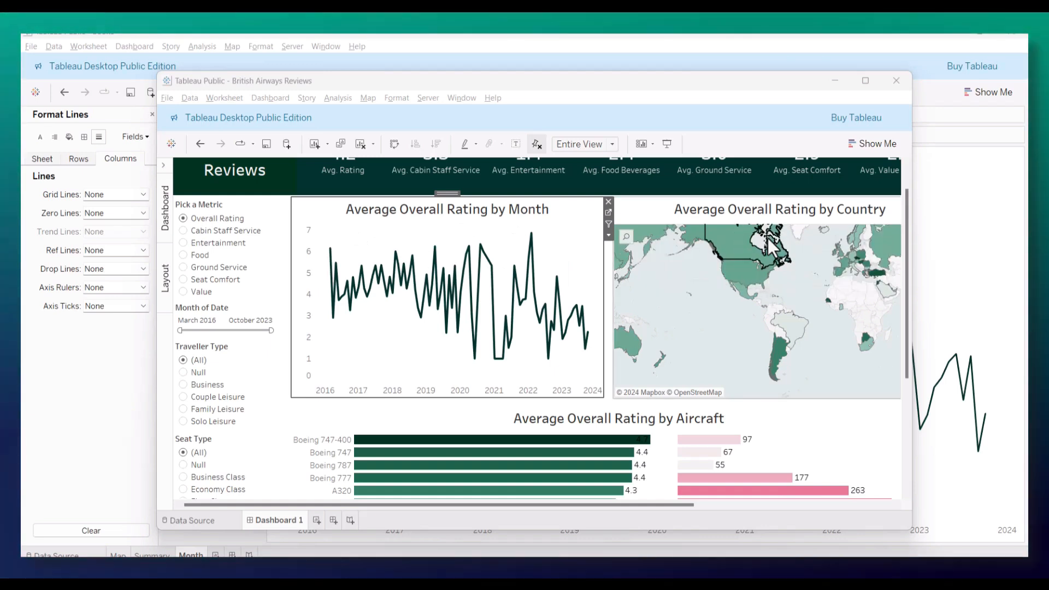
pyautogui.scroll(-1, 636, 429)
pyautogui.scroll(-2, 635, 427)
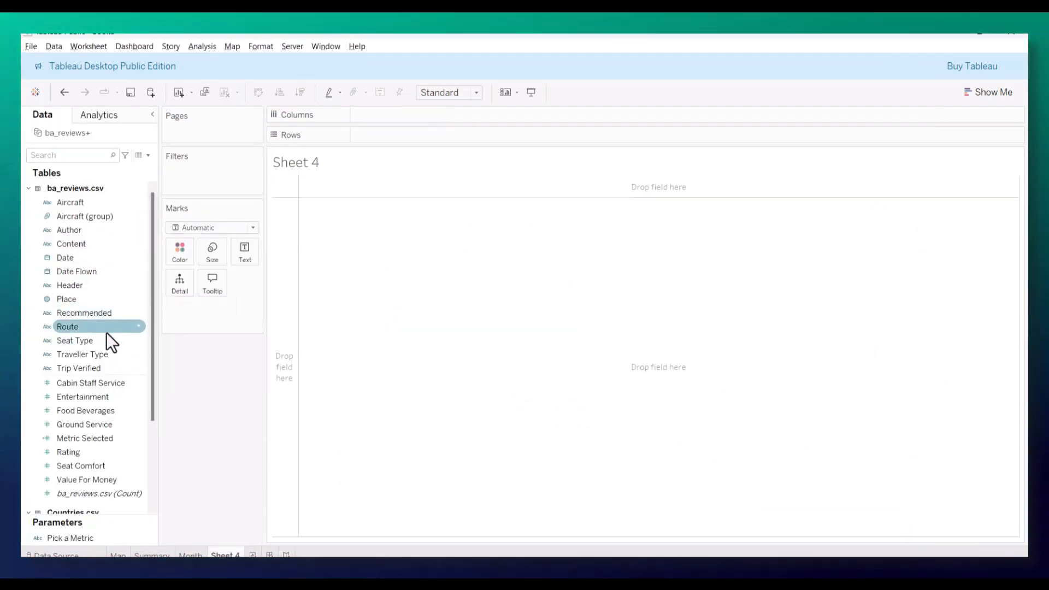
# Step: List the grouped aircraft as rows in the new sheet using the Aircraft (group) field instead of Aircraft
pyautogui.moveTo(75, 204); pyautogui.dragTo(384, 140)
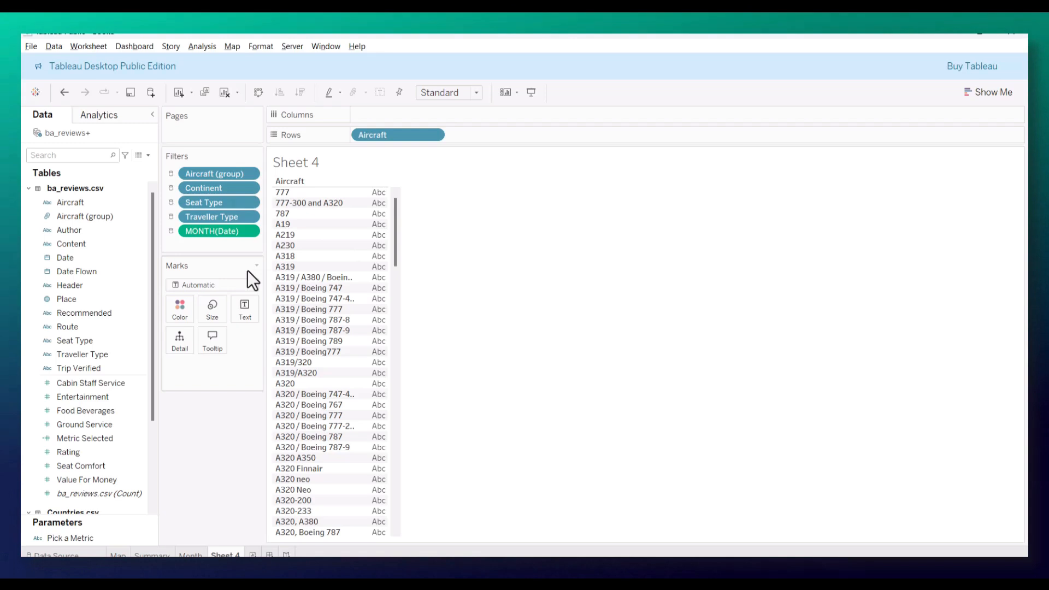
pyautogui.hotkey('ctrl', 'z')
pyautogui.moveTo(88, 219); pyautogui.dragTo(392, 140)
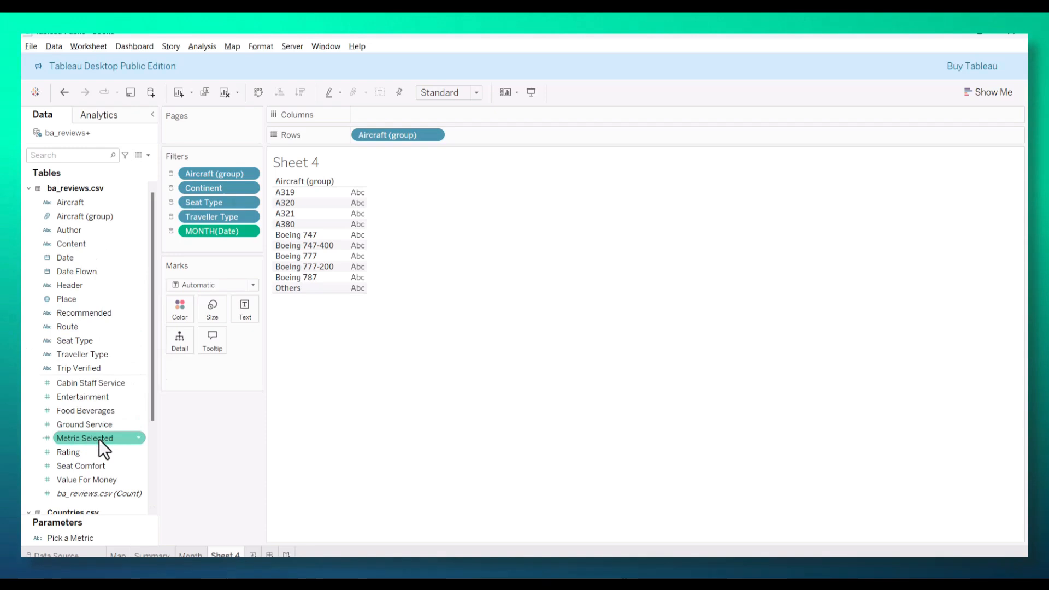
# Step: Plot the average of Metric Selected in columns for each aircraft group and sort the bars in descending order
pyautogui.moveTo(99, 440); pyautogui.dragTo(408, 151)
pyautogui.moveTo(405, 113); pyautogui.dragTo(405, 117)
pyautogui.click(483, 236)
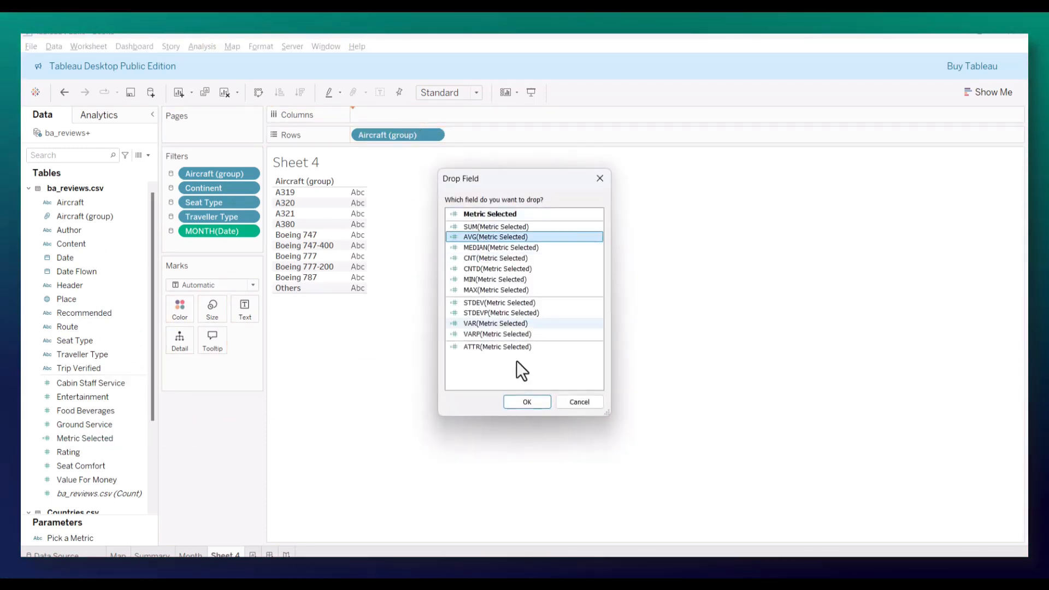
pyautogui.click(531, 405)
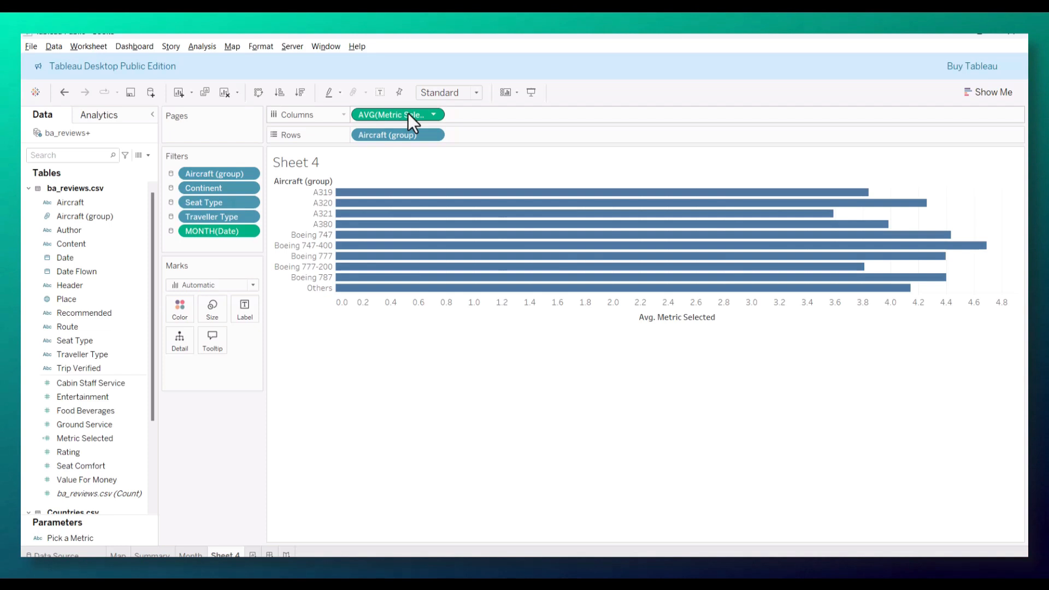
pyautogui.click(301, 94)
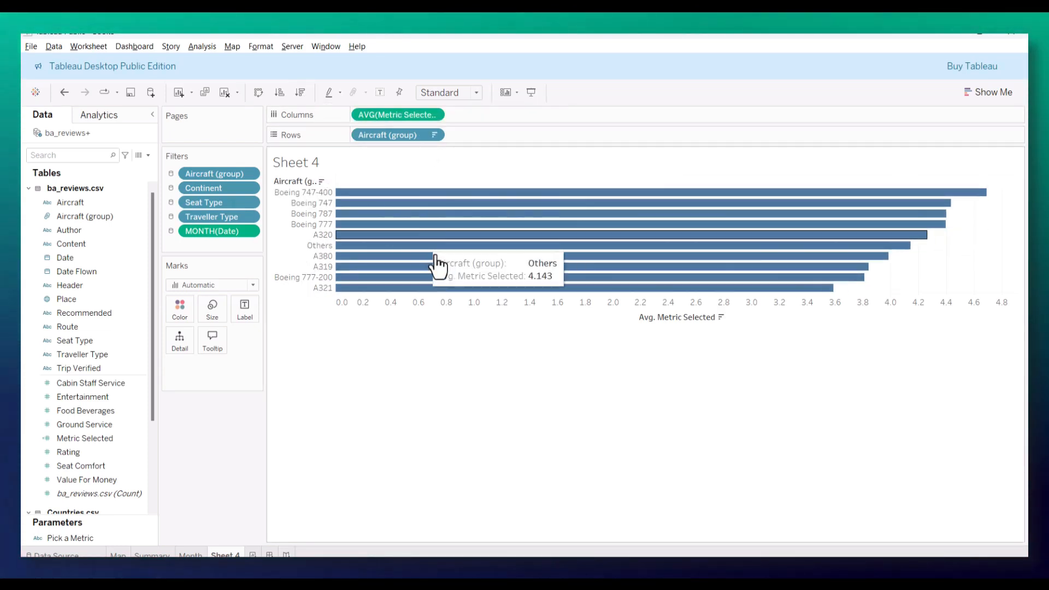
# Step: Add the ba_reviews.csv count to columns as a second measure beside the average metric
pyautogui.rightClick(640, 316)
pyautogui.click(541, 396)
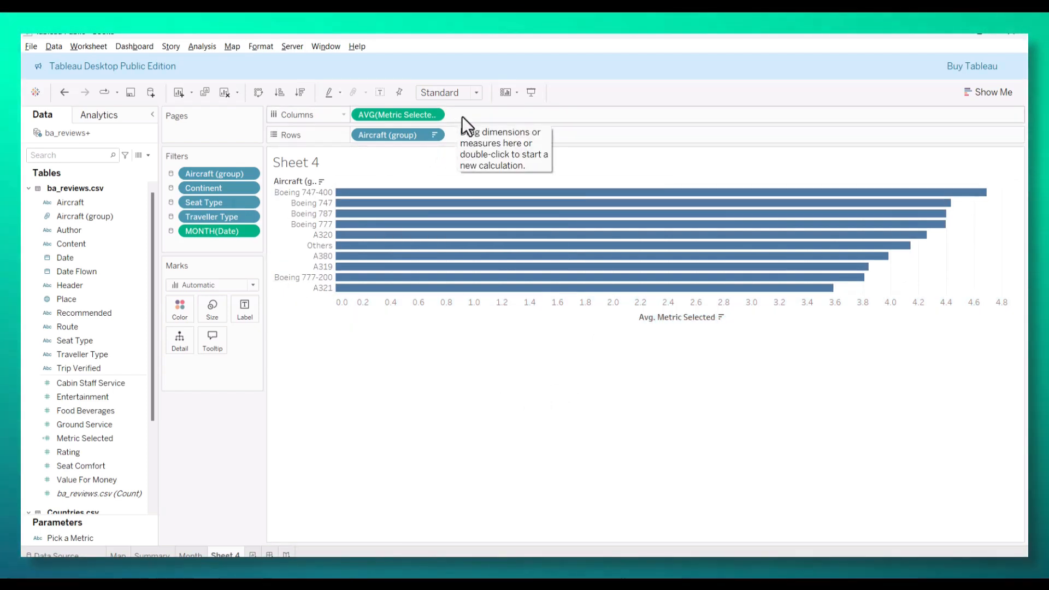
pyautogui.moveTo(65, 493); pyautogui.dragTo(478, 116)
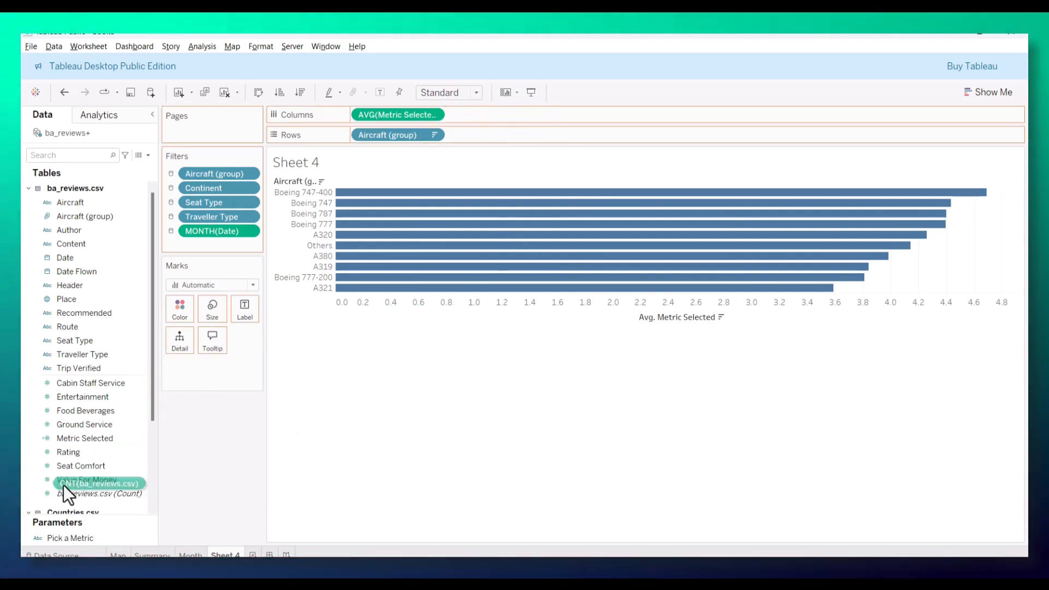
pyautogui.moveTo(63, 484); pyautogui.dragTo(481, 115)
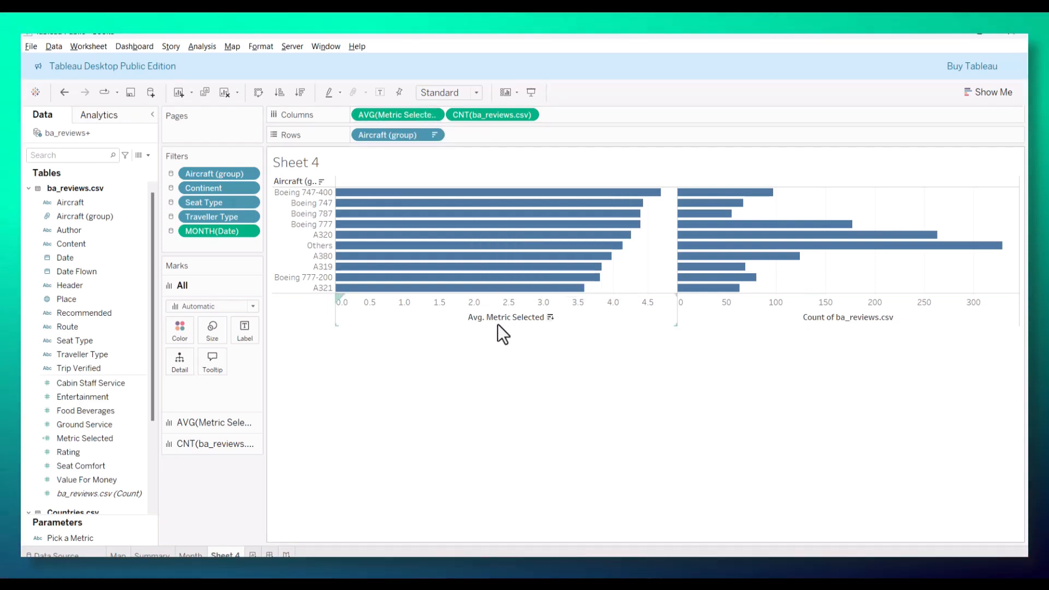
# Step: Set the title of the Avg. Metric Selected axis to use the Pick a Metric parameter value
pyautogui.rightClick(496, 319)
pyautogui.click(519, 327)
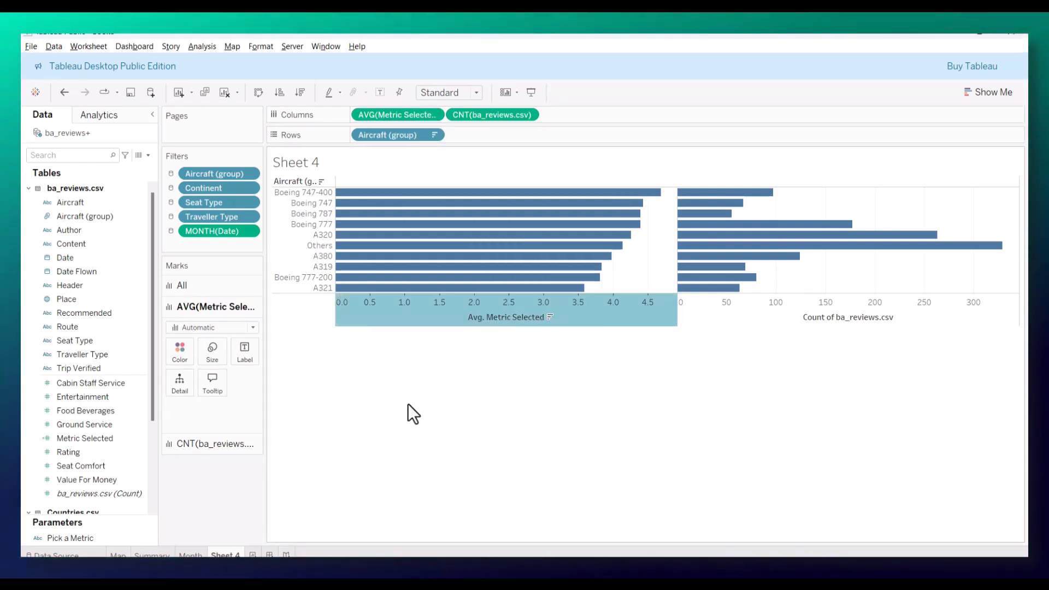
pyautogui.click(462, 388)
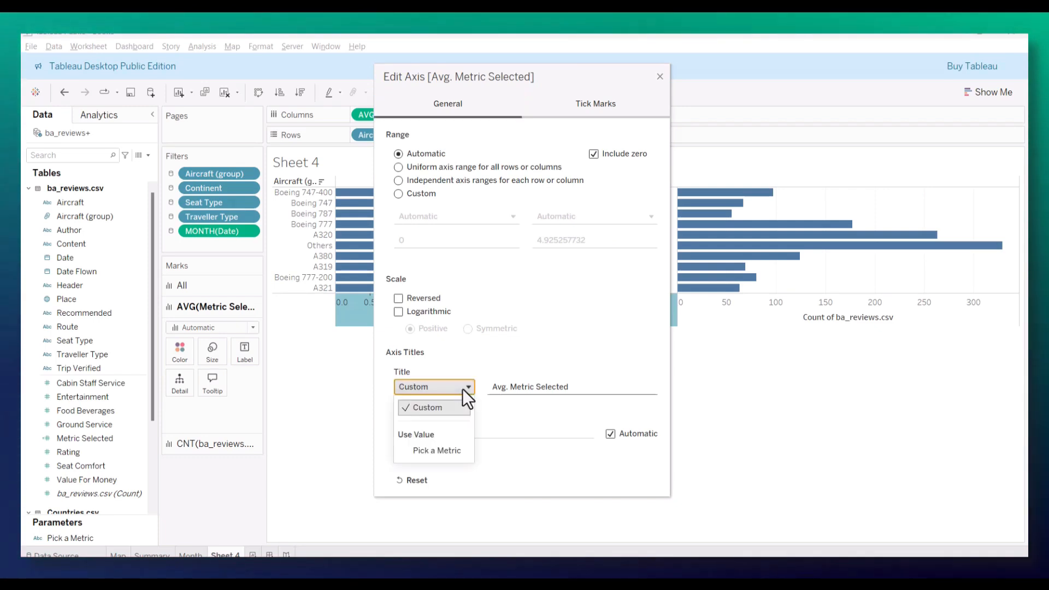
pyautogui.click(440, 452)
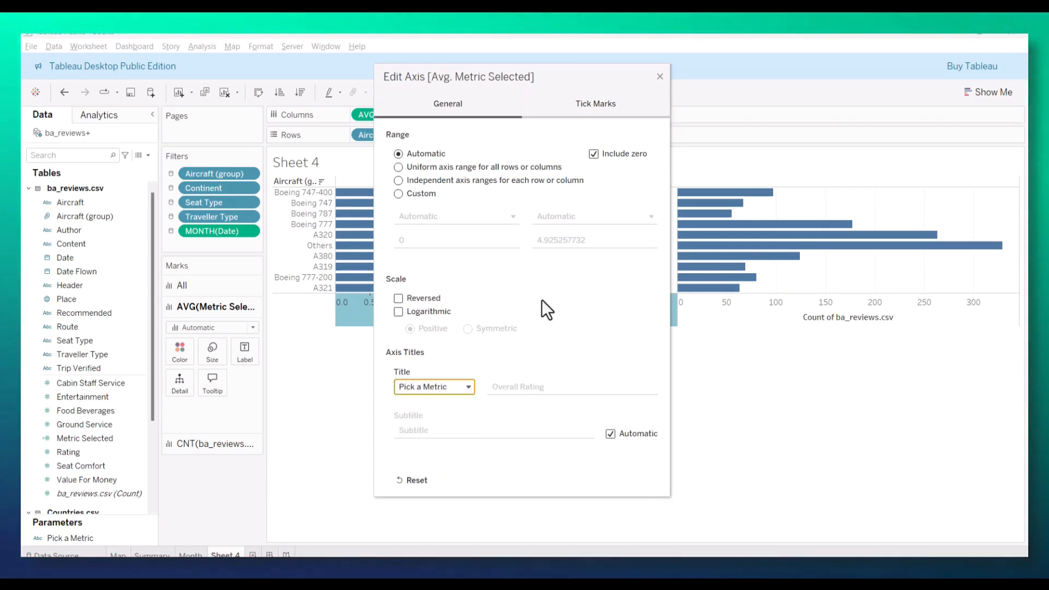
pyautogui.click(660, 77)
# Step: Rename the title of the review count axis to "Number of Reviews"
pyautogui.click(817, 317)
pyautogui.rightClick(819, 324)
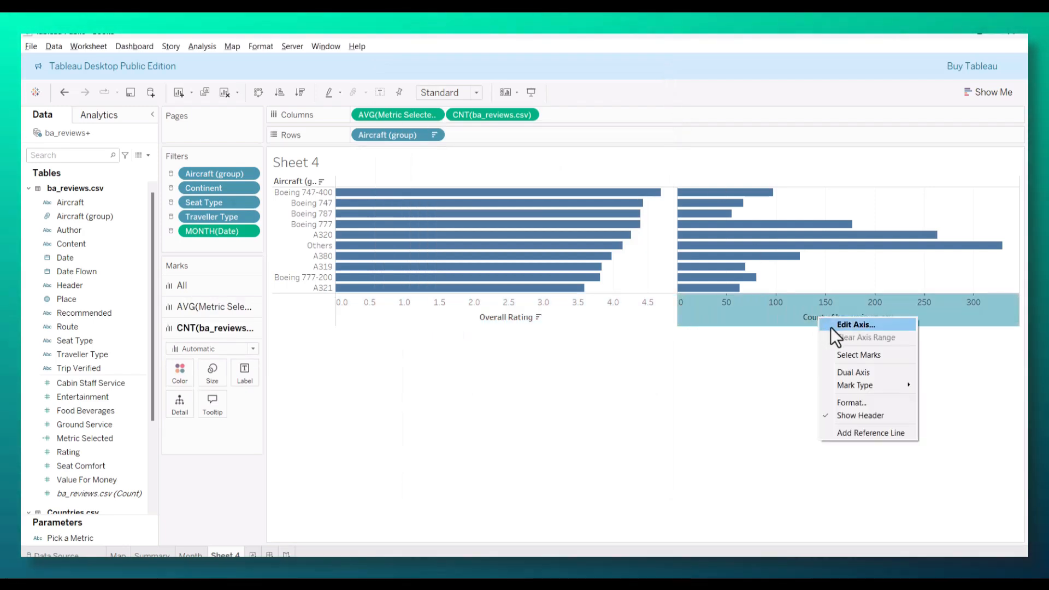
pyautogui.press('Escape')
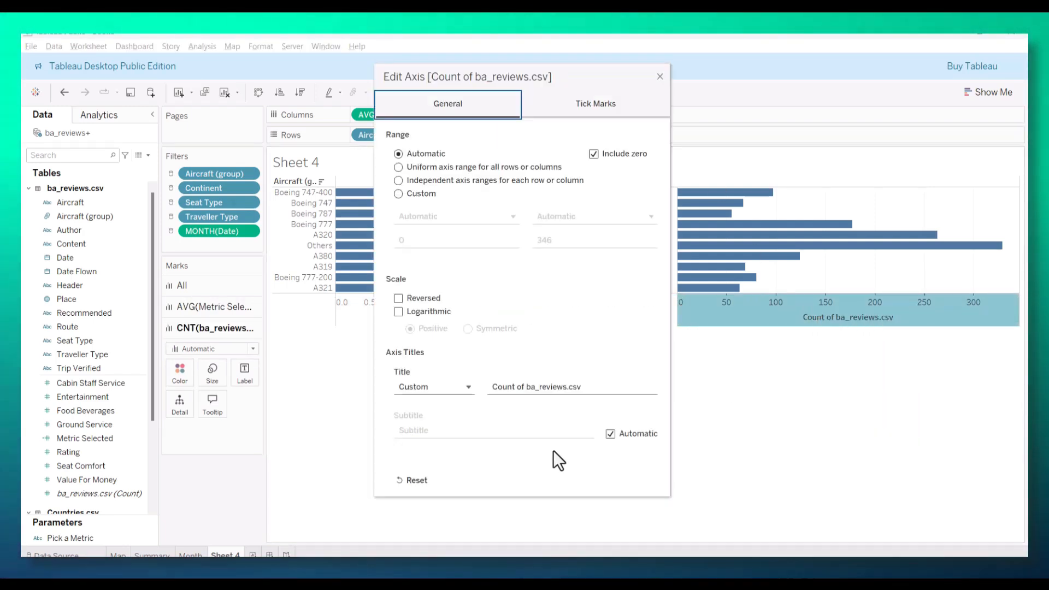
pyautogui.moveTo(592, 390); pyautogui.dragTo(439, 392)
pyautogui.write('Nu')
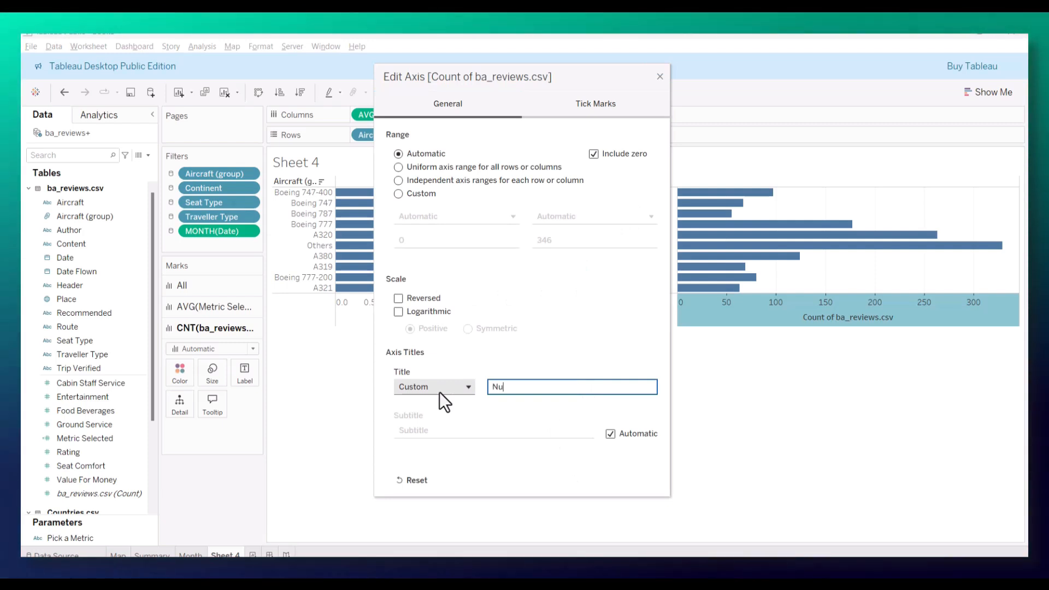
pyautogui.write('mber of Reve')
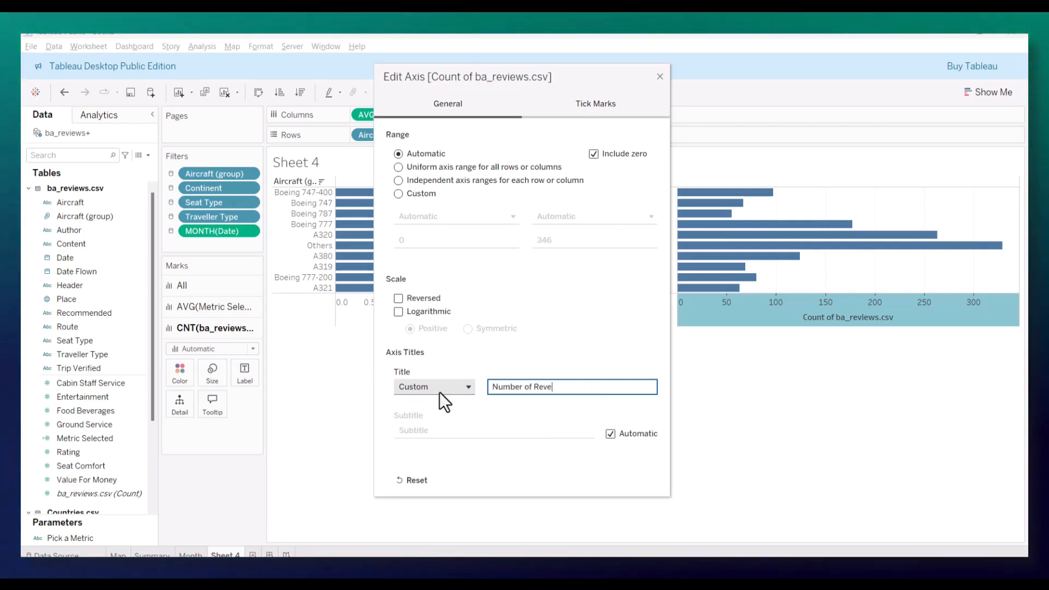
pyautogui.write('iw')
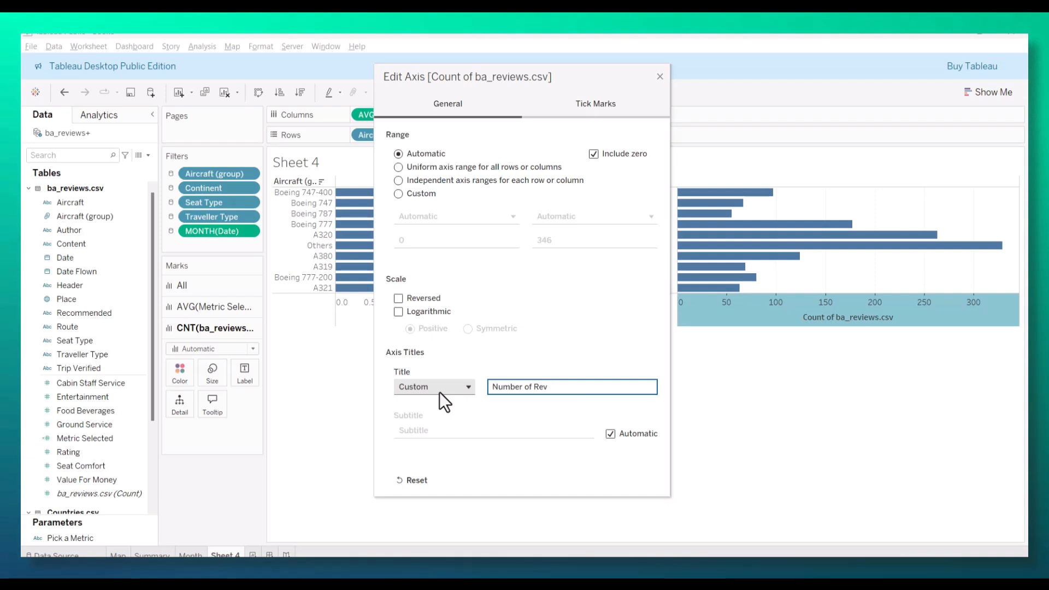
pyautogui.press('BackSpace')
pyautogui.write('ews')
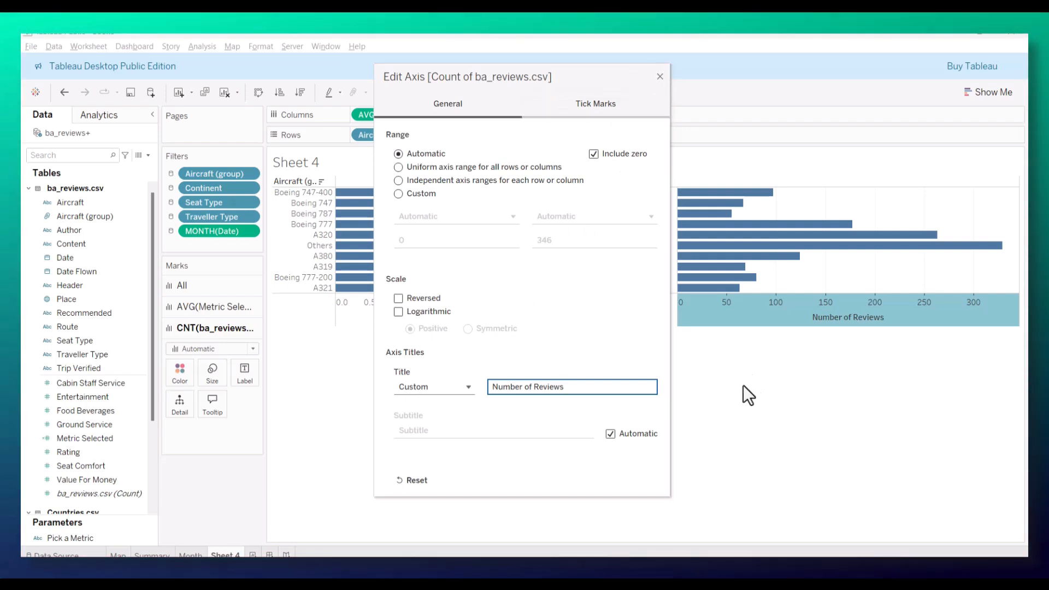
pyautogui.click(659, 77)
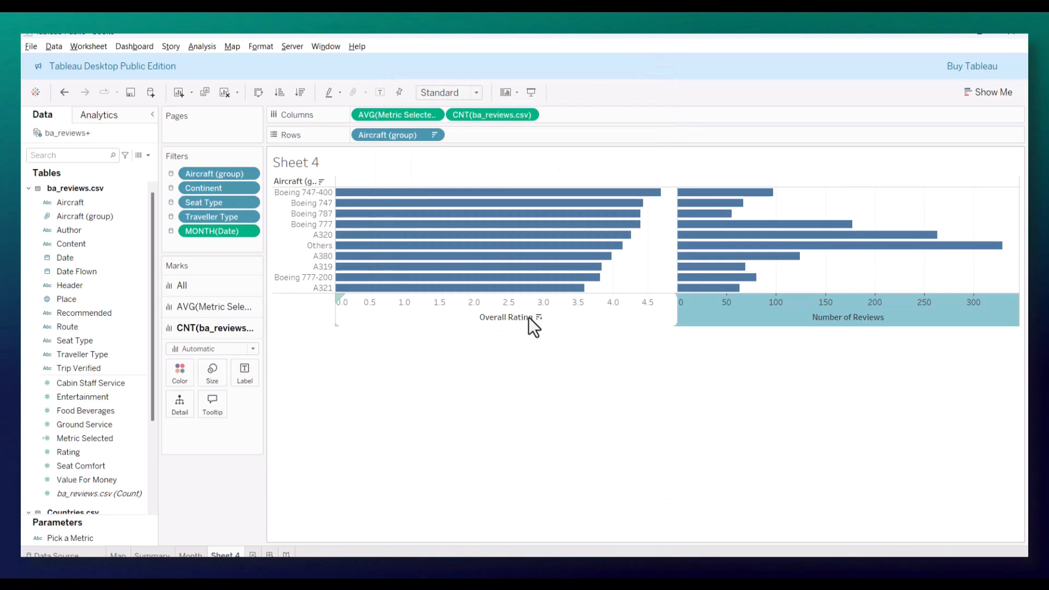
# Step: In the border formatting for columns, set the column divider pane and the grand total pane to None
pyautogui.rightClick(406, 324)
pyautogui.rightClick(371, 309)
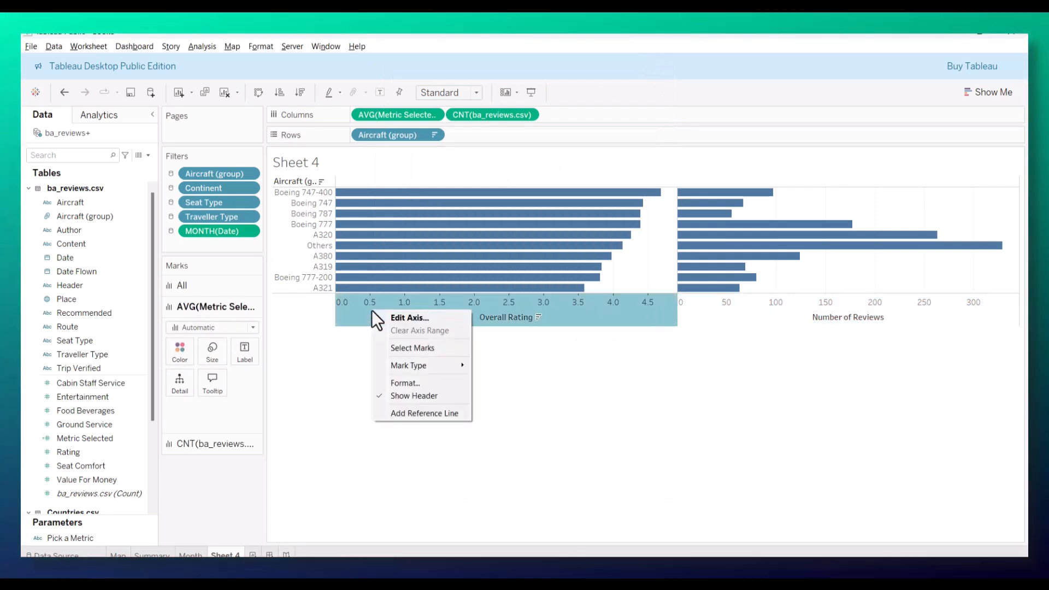
pyautogui.click(413, 376)
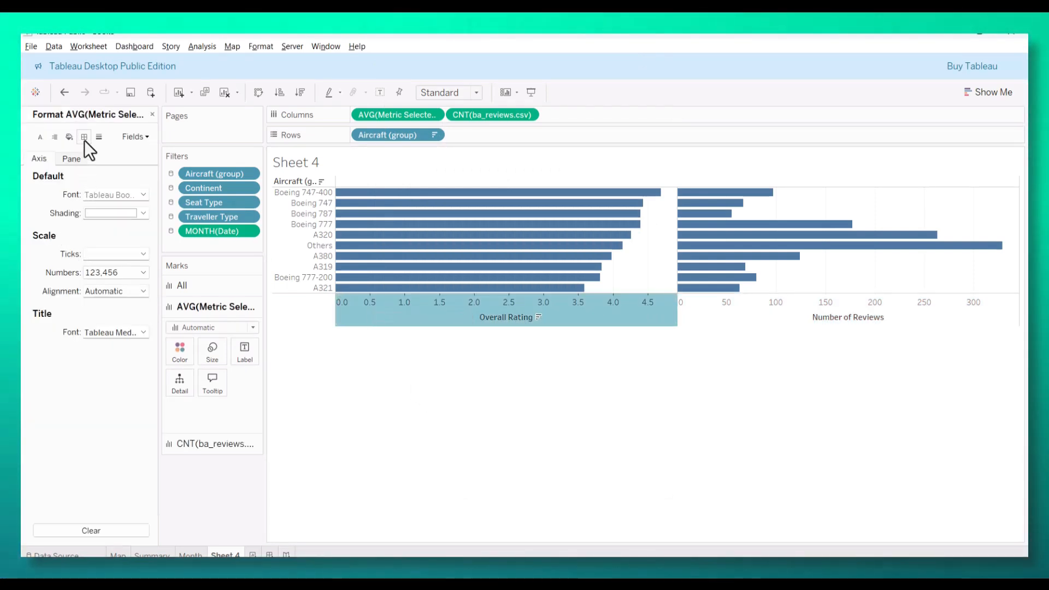
pyautogui.click(84, 137)
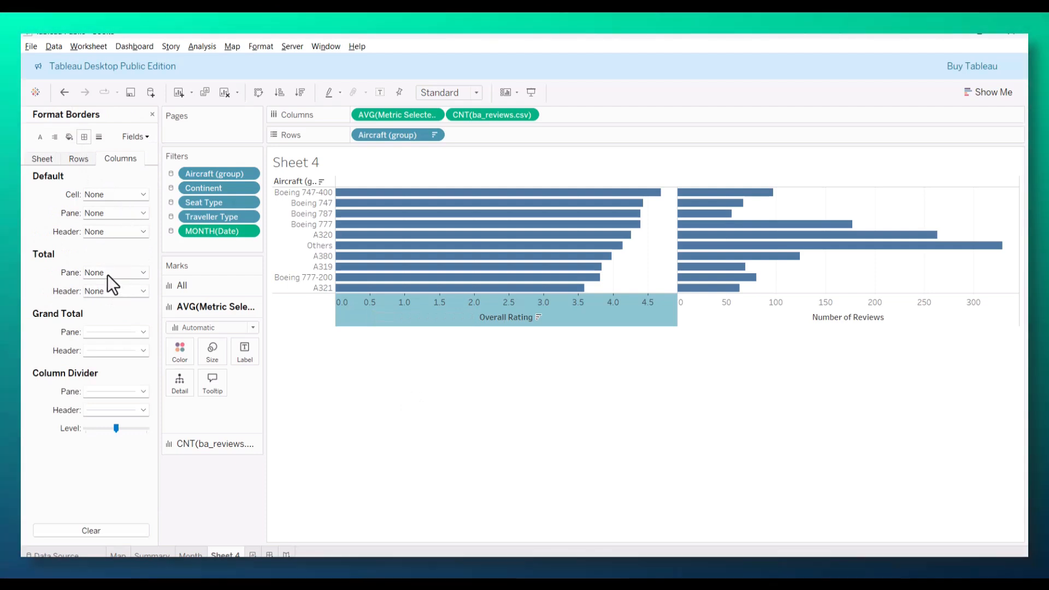
pyautogui.click(134, 391)
pyautogui.click(116, 224)
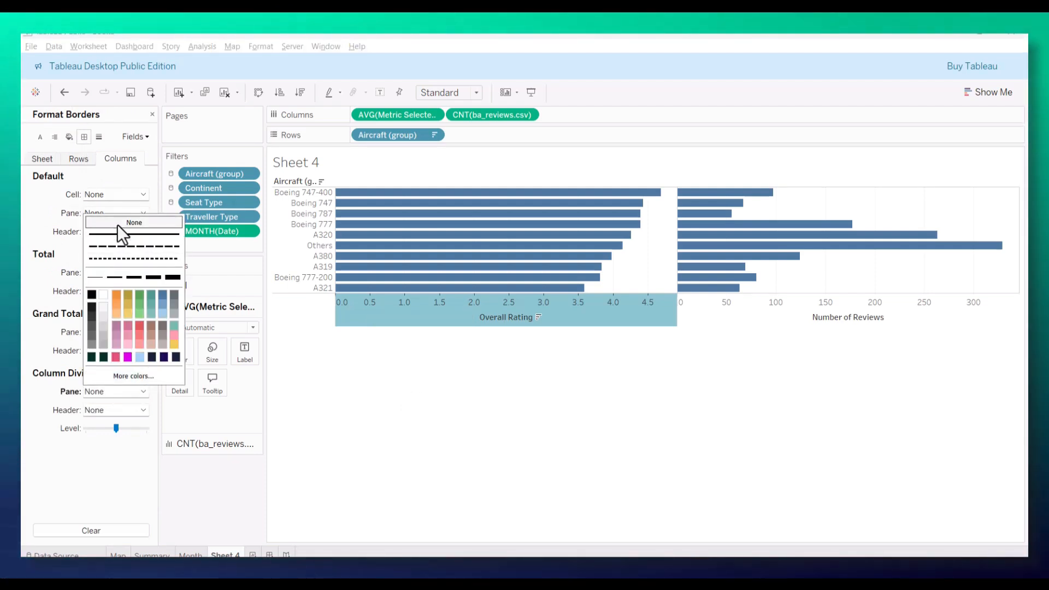
pyautogui.click(125, 469)
pyautogui.click(137, 332)
pyautogui.click(134, 347)
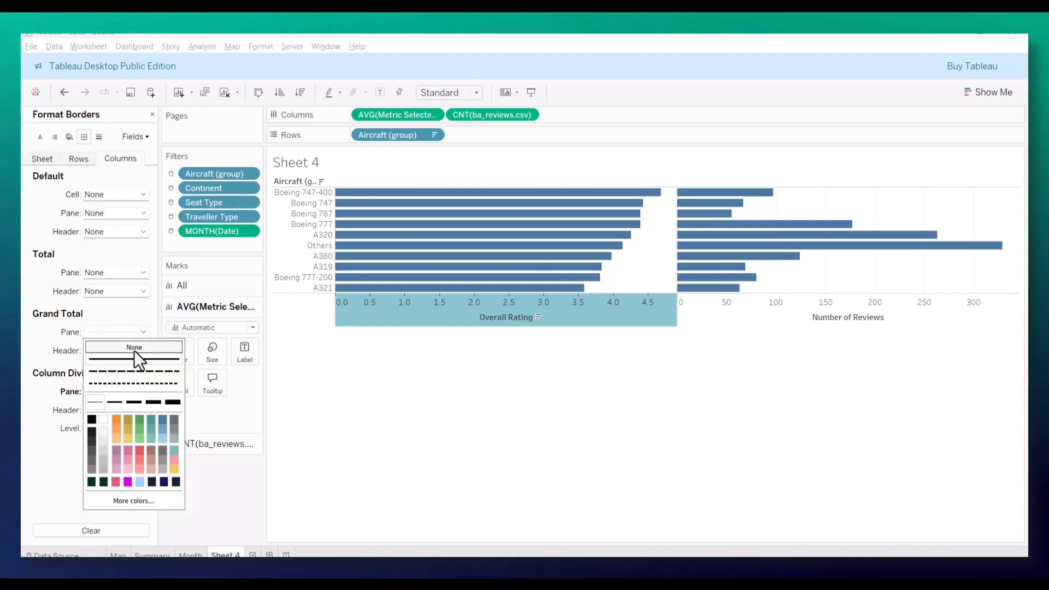
# Step: In the border formatting for rows, set the grand total pane and the row divider pane to None
pyautogui.click(78, 159)
pyautogui.click(79, 159)
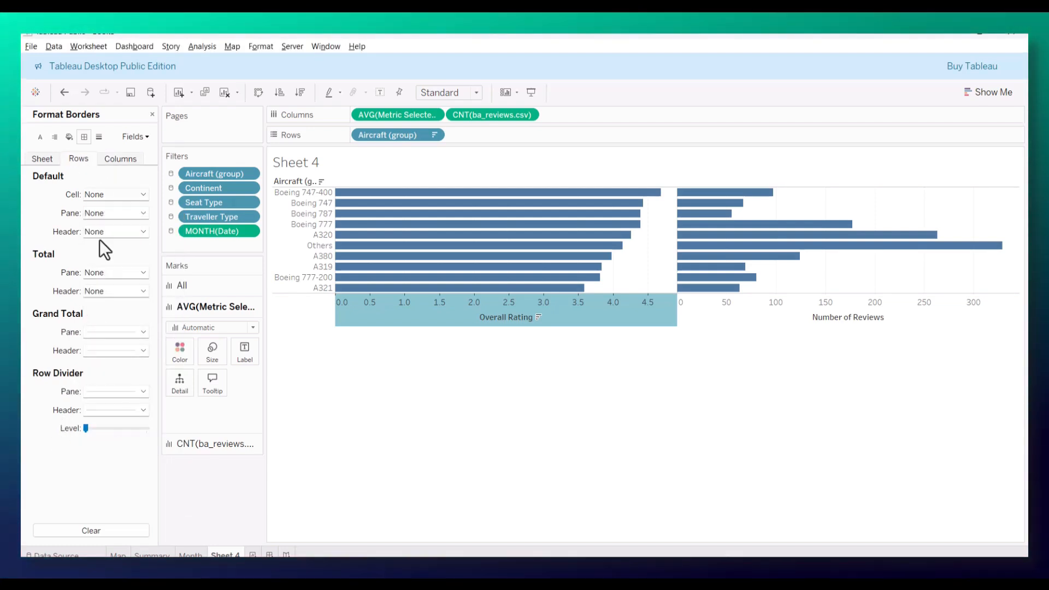
pyautogui.click(143, 331)
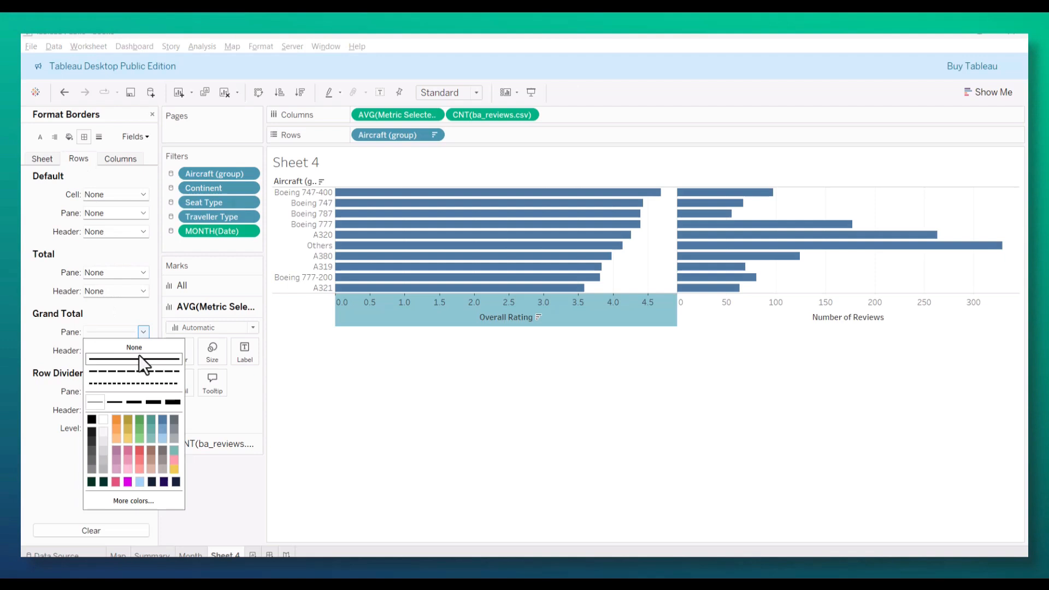
pyautogui.click(55, 442)
pyautogui.click(142, 392)
pyautogui.click(125, 223)
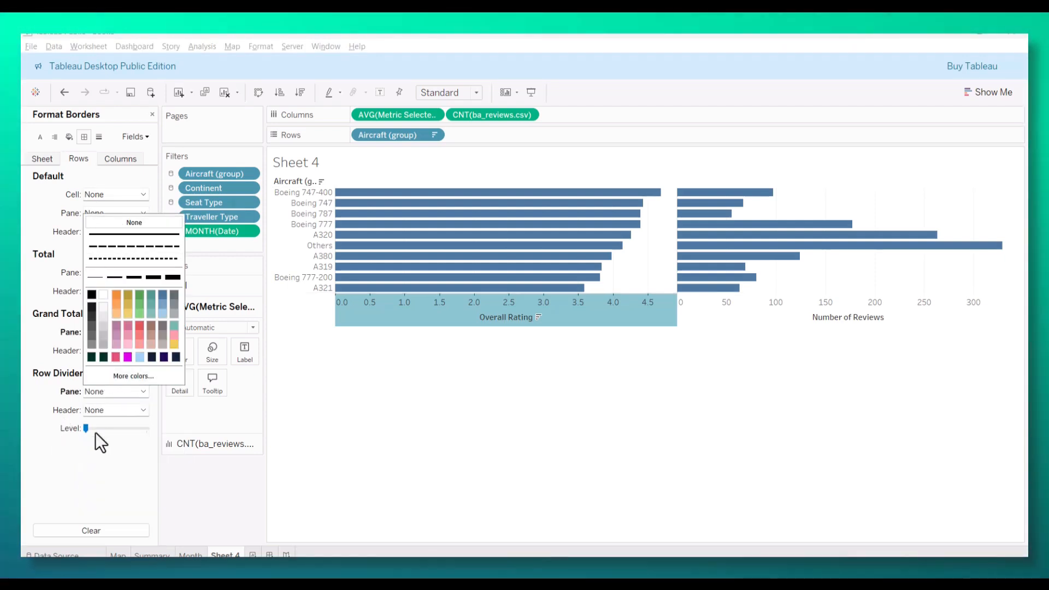
pyautogui.click(101, 442)
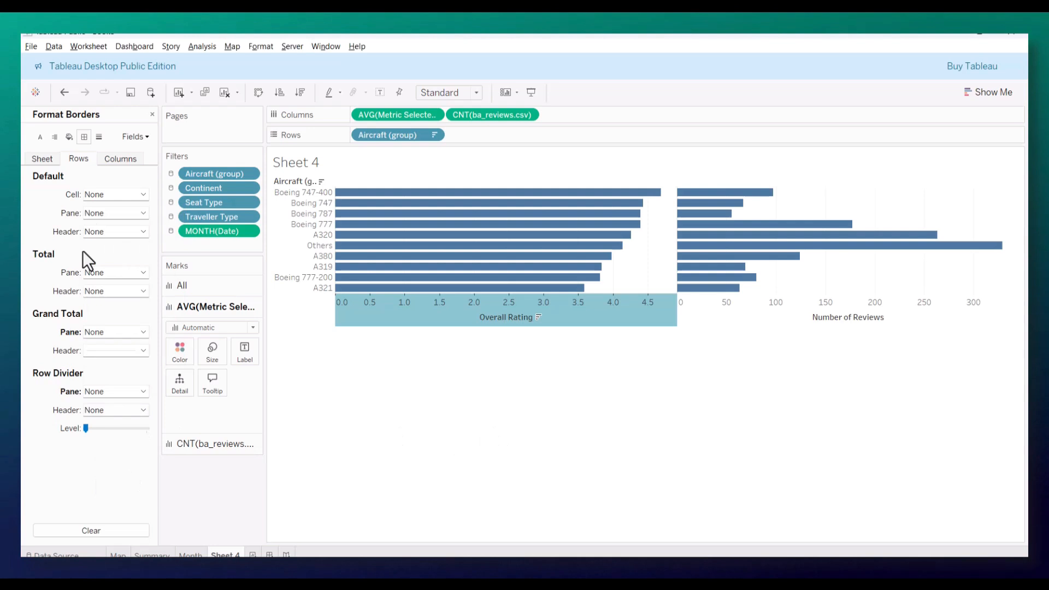
# Step: Set the sheet-level grand total pane and header borders to None, and check the row and column border settings
pyautogui.click(50, 160)
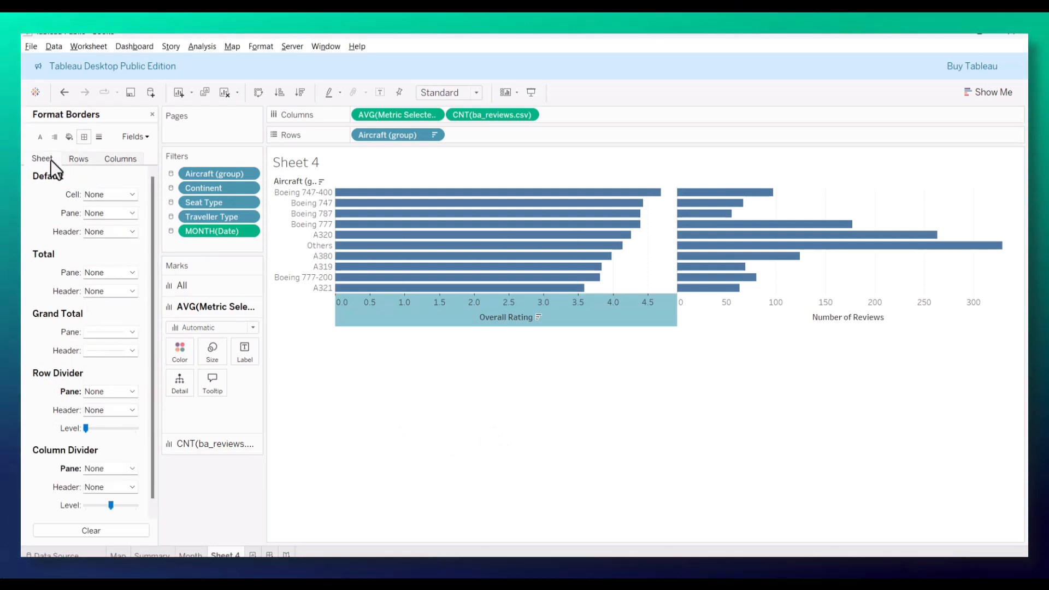
pyautogui.click(132, 332)
pyautogui.click(135, 348)
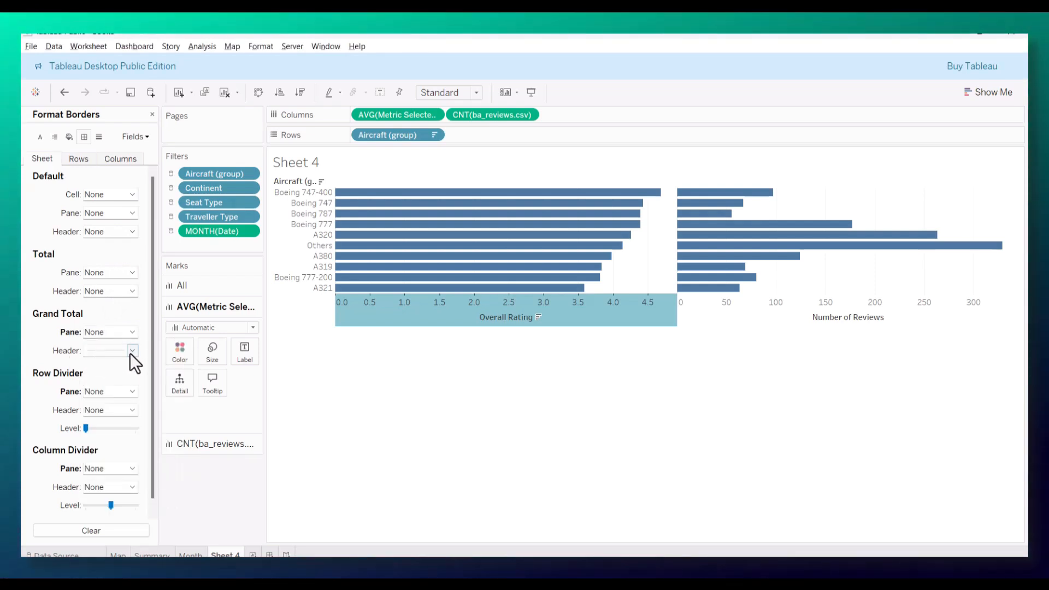
pyautogui.click(132, 351)
pyautogui.click(47, 398)
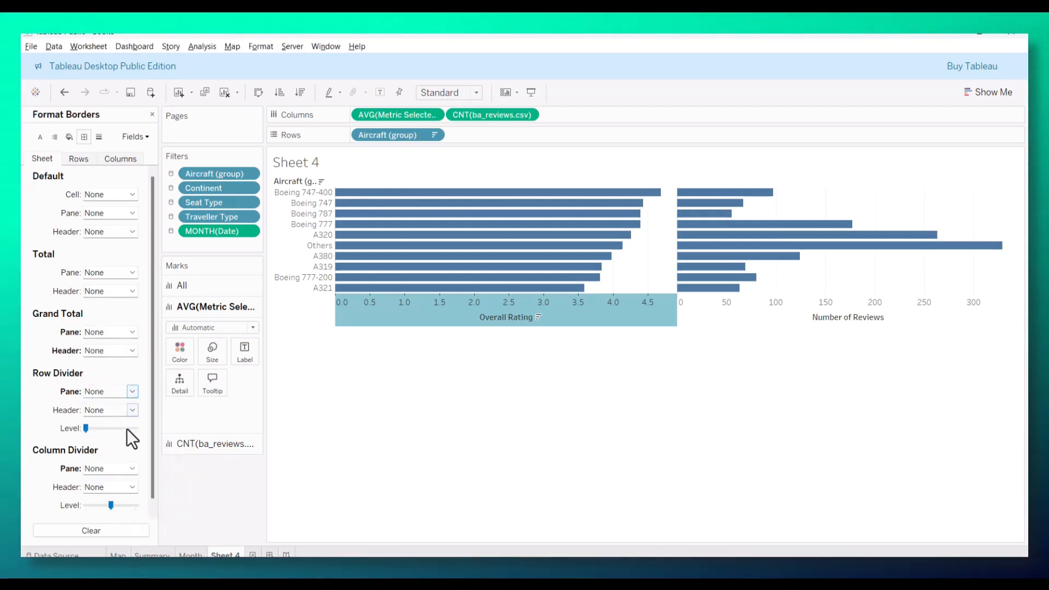
pyautogui.scroll(-1, 120, 454)
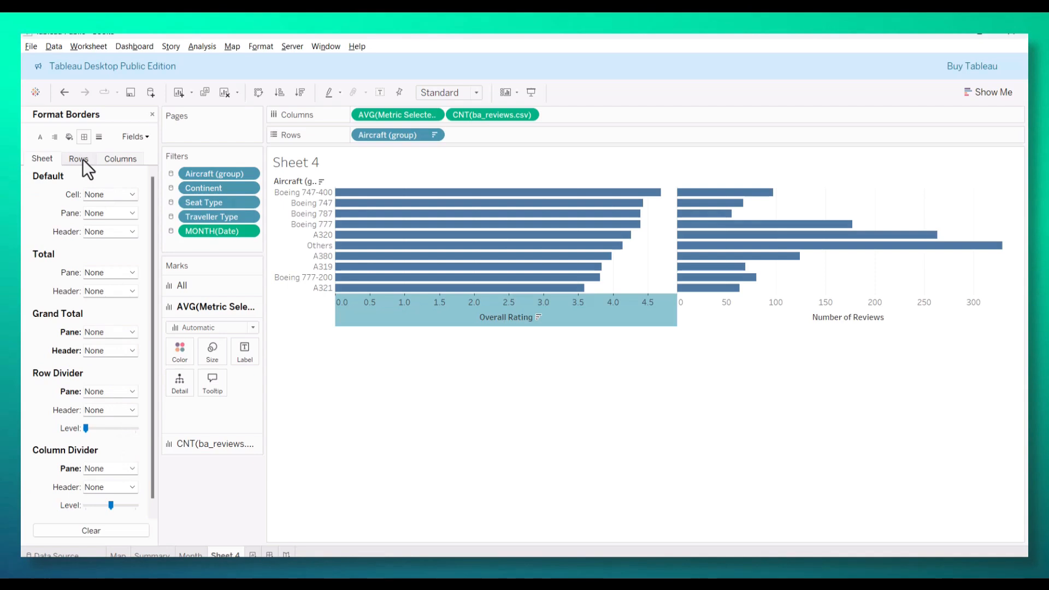
pyautogui.click(82, 159)
pyautogui.click(123, 159)
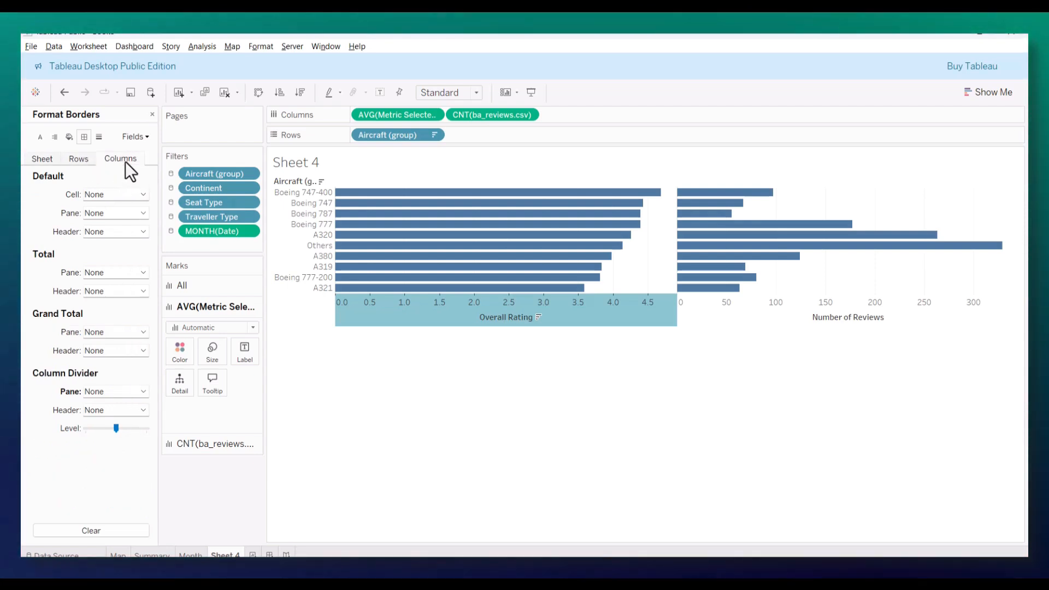
# Step: In the line formatting for columns, set grid lines, zero lines, reference lines, drop lines and axis ticks to None
pyautogui.click(99, 137)
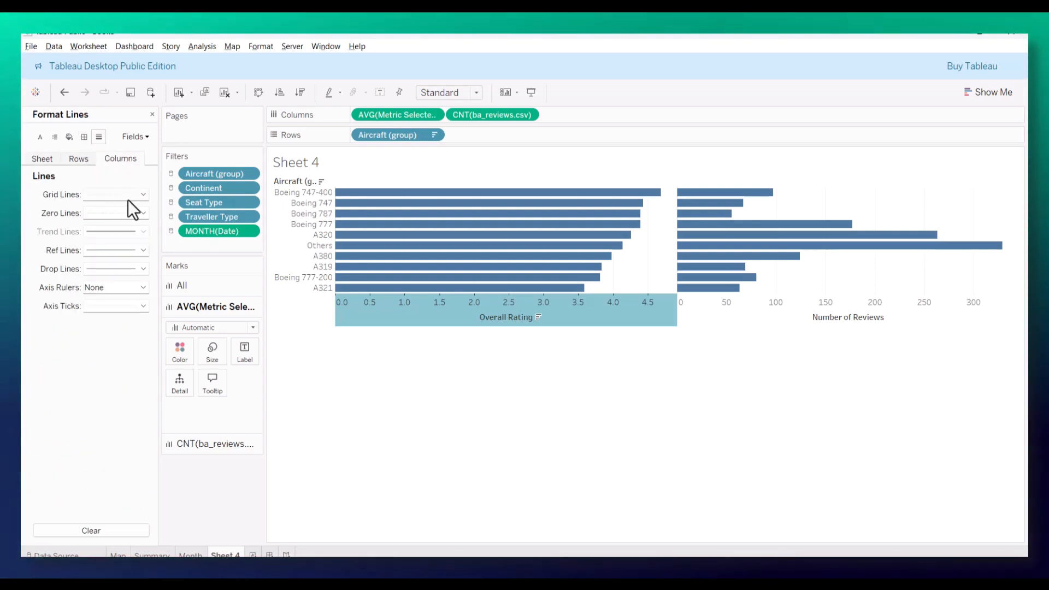
pyautogui.click(129, 196)
pyautogui.click(102, 216)
pyautogui.click(112, 232)
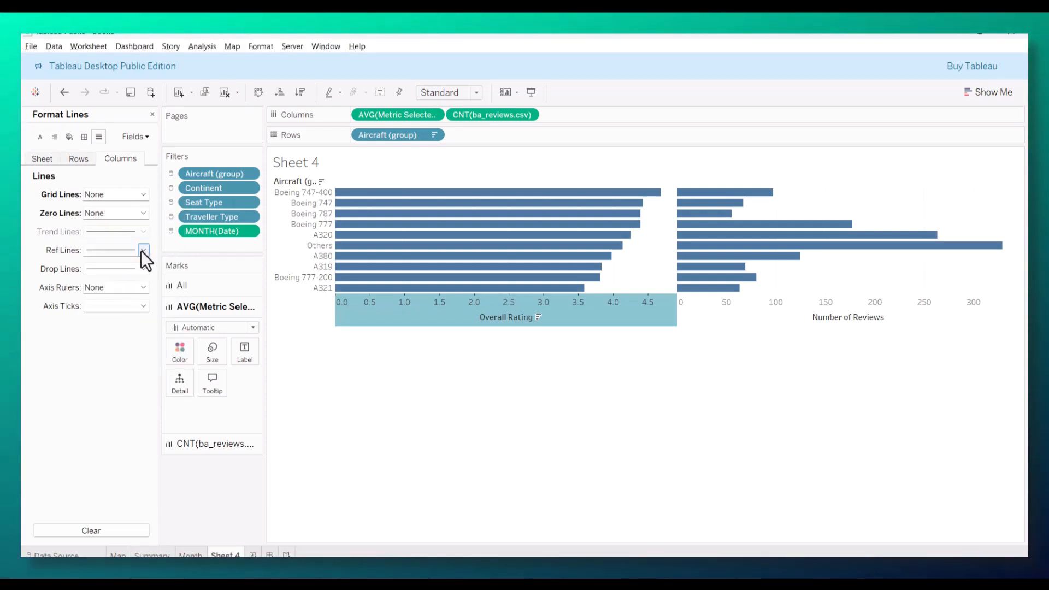
pyautogui.click(123, 269)
pyautogui.click(123, 283)
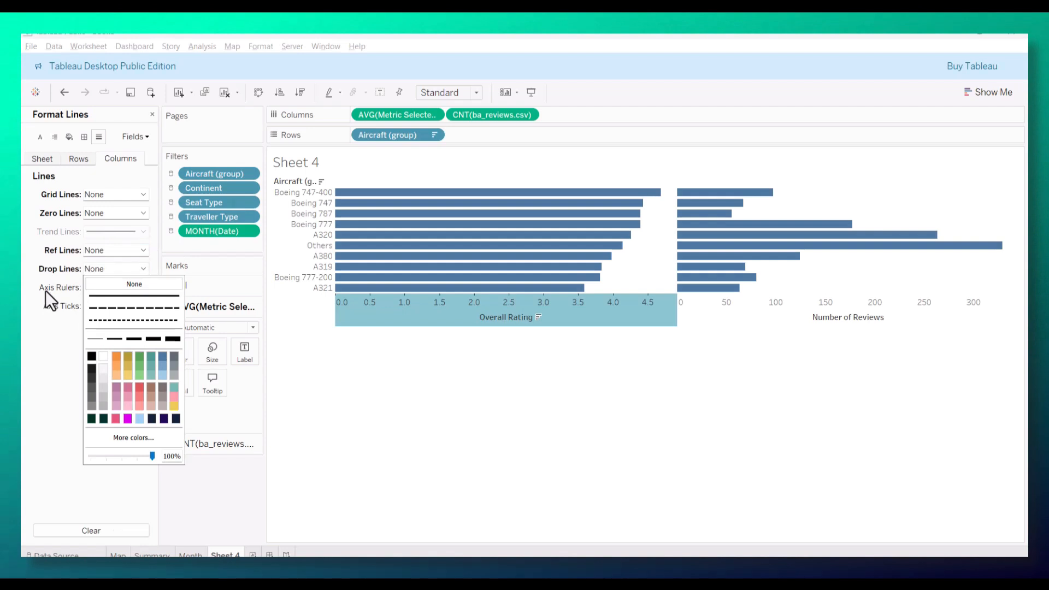
pyautogui.click(115, 306)
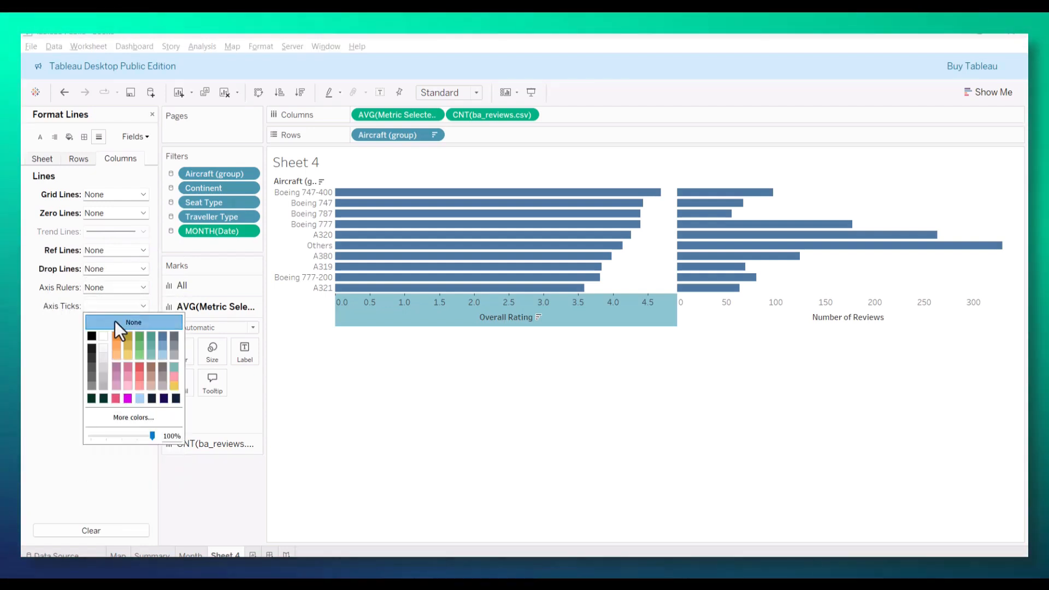
pyautogui.click(116, 302)
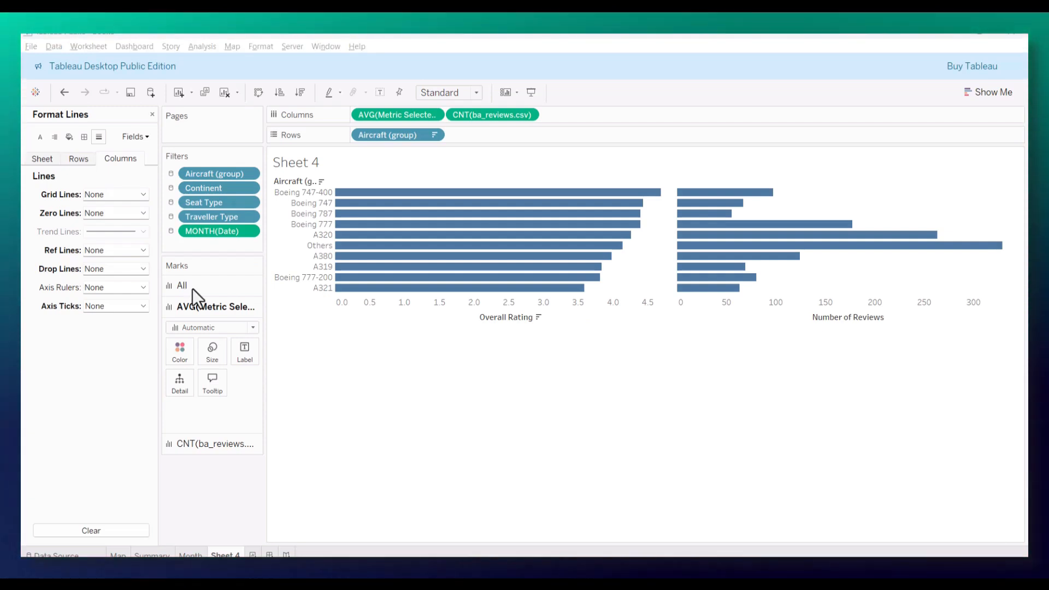
# Step: Hide the field labels for rows and color the metric bars by AVG(Metric Selected)
pyautogui.rightClick(299, 180)
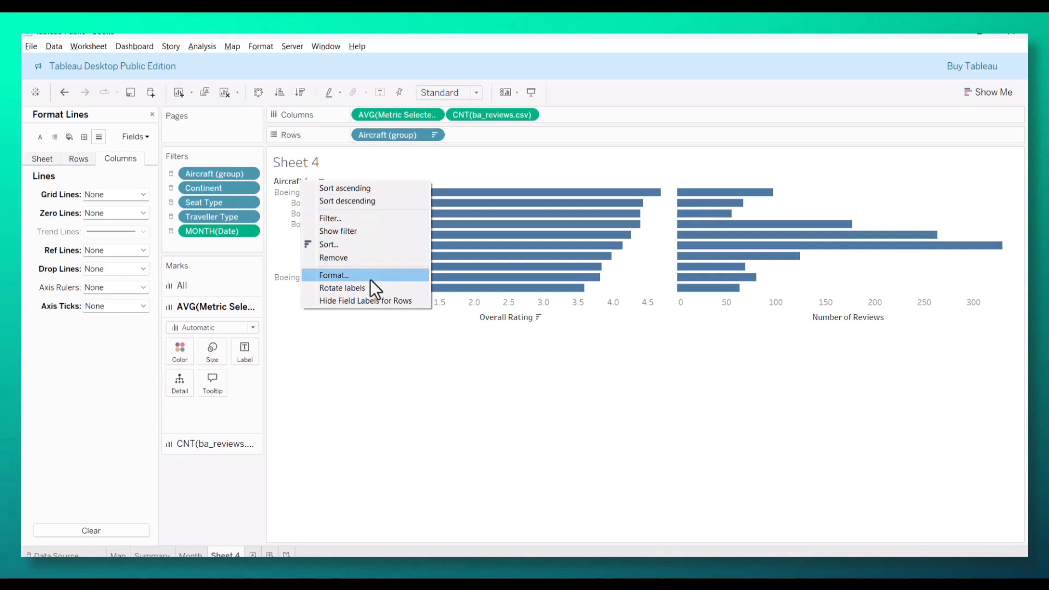
pyautogui.click(366, 301)
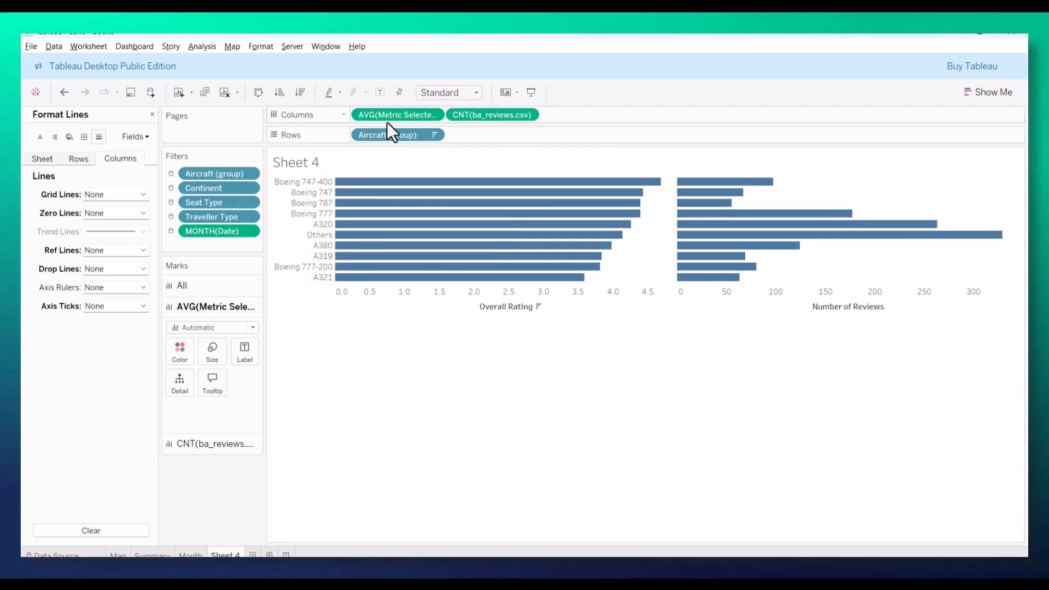
pyautogui.moveTo(392, 113)
pyautogui.mouseDown()
pyautogui.moveTo(283, 204)
pyautogui.moveTo(180, 353)
pyautogui.mouseUp()
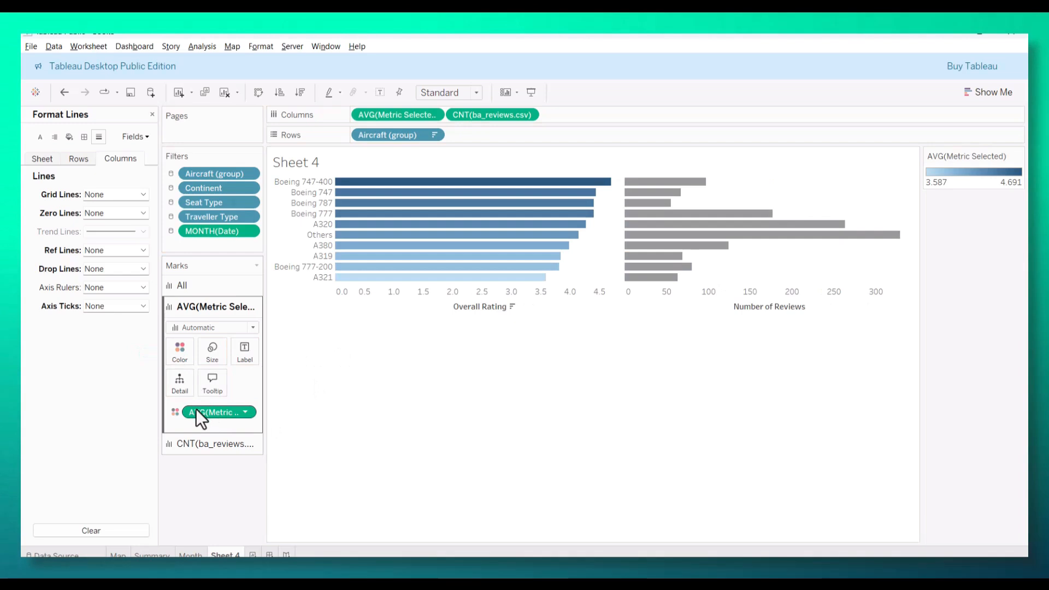
# Step: Set the AVG(Metric Selected) color scale to a custom sequential palette based on dark green #013220
pyautogui.click(181, 354)
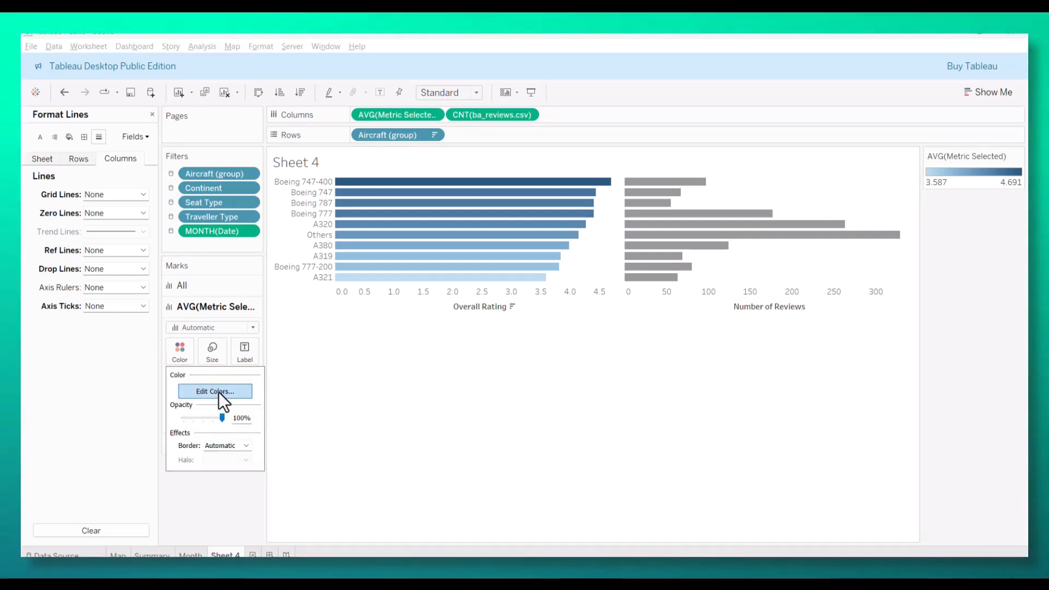
pyautogui.click(218, 392)
pyautogui.click(614, 268)
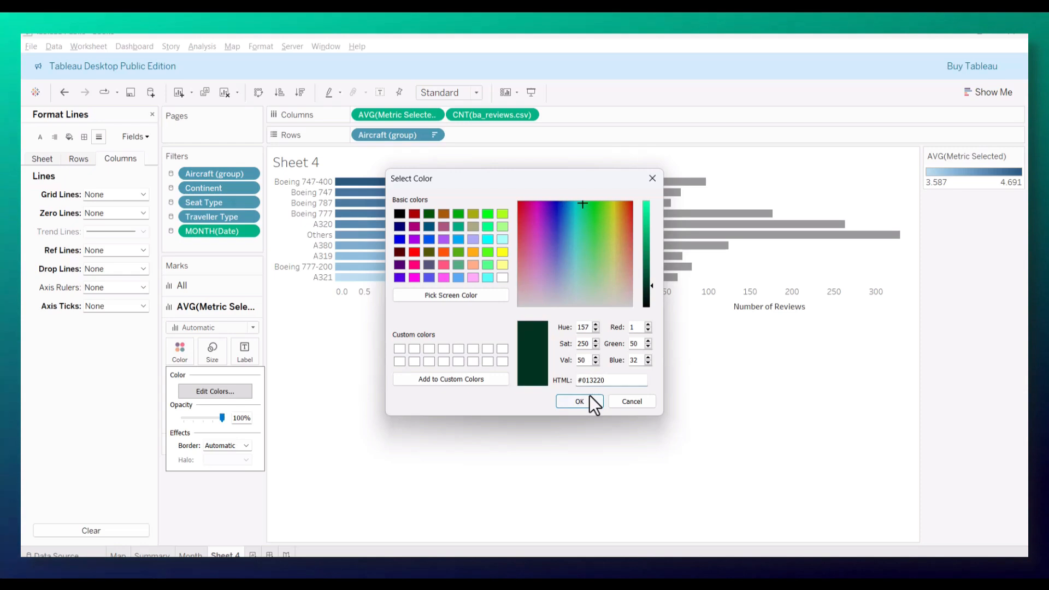
pyautogui.click(591, 401)
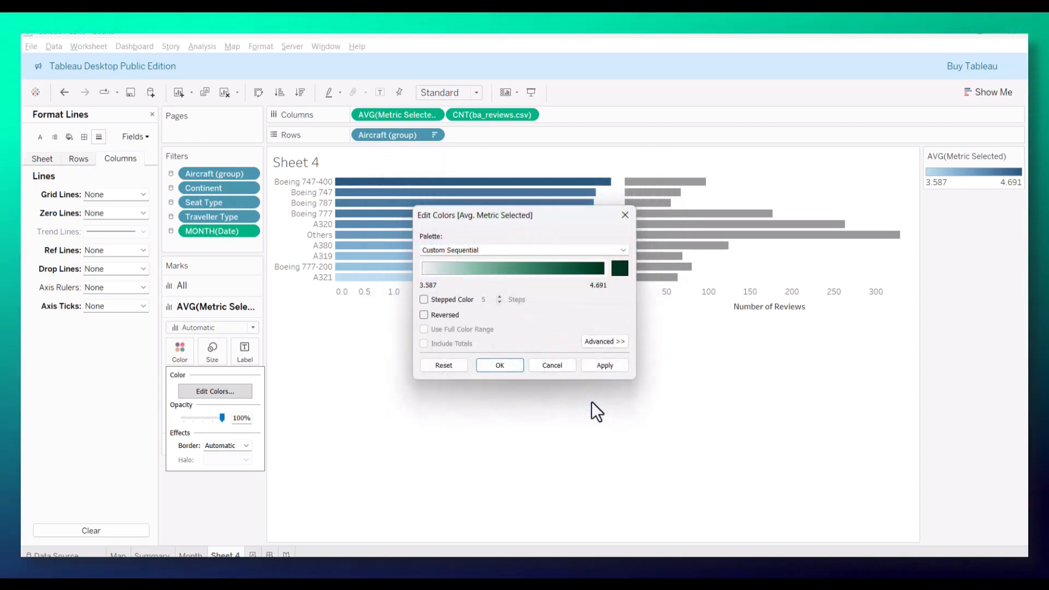
pyautogui.click(611, 366)
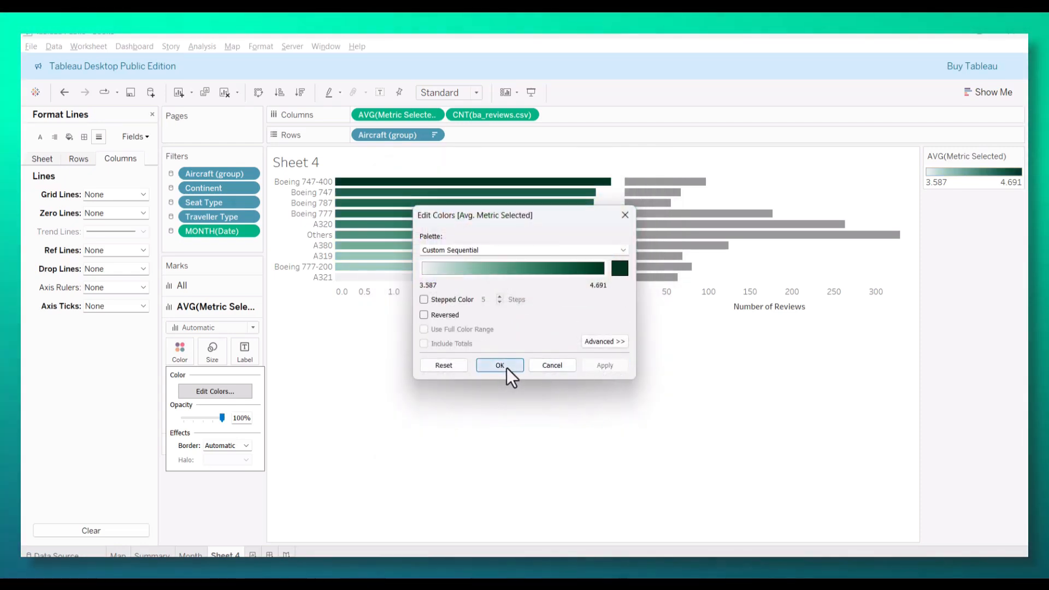
pyautogui.click(500, 365)
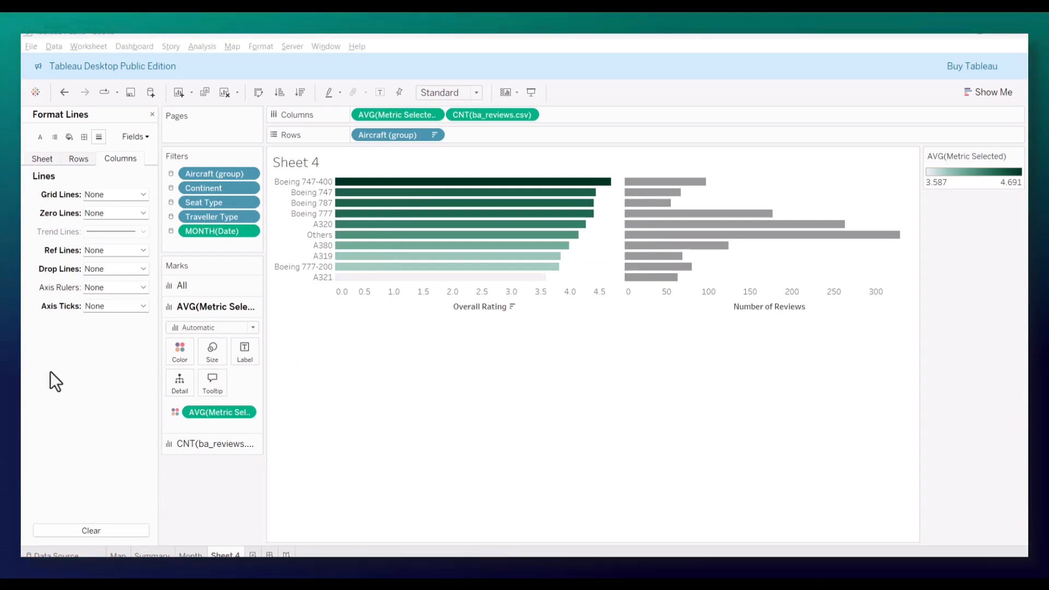
# Step: Set the Number of Reviews bars to the solid pink color #e75480
pyautogui.click(221, 450)
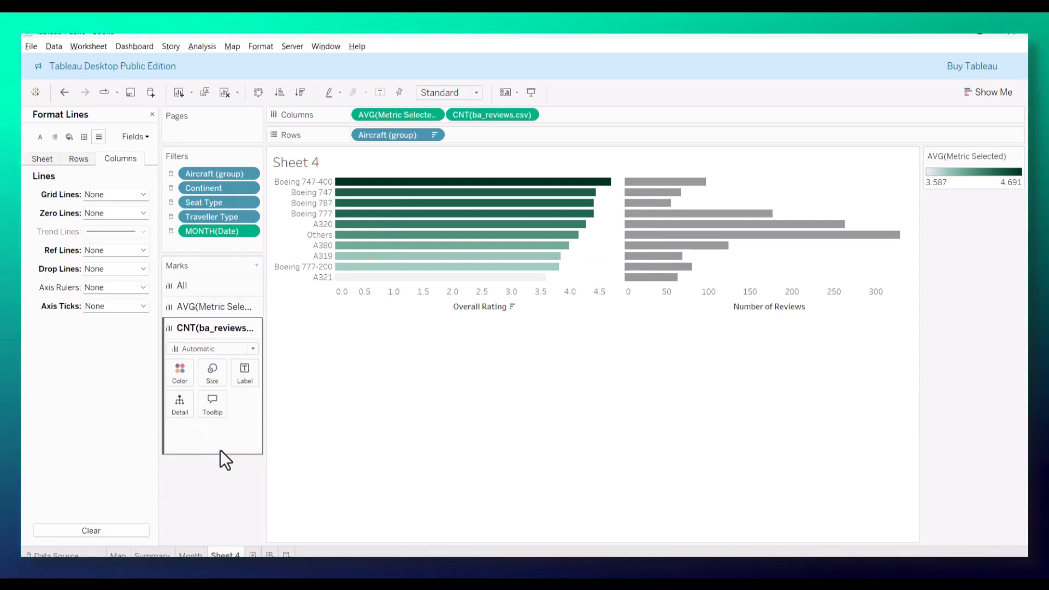
pyautogui.click(188, 374)
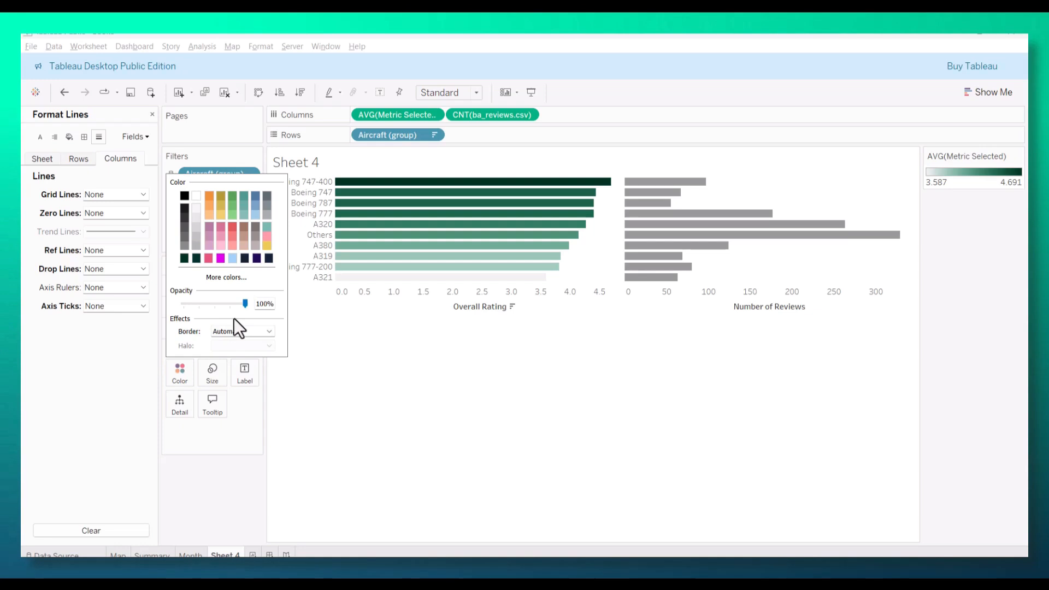
pyautogui.click(230, 278)
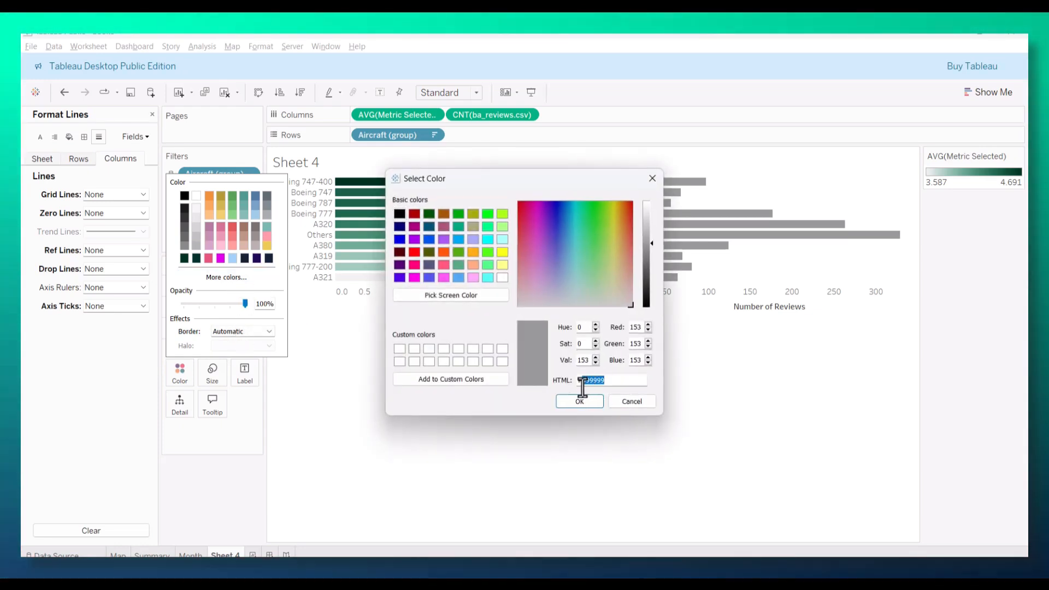
pyautogui.press('BackSpace')
pyautogui.write('#ee7754')
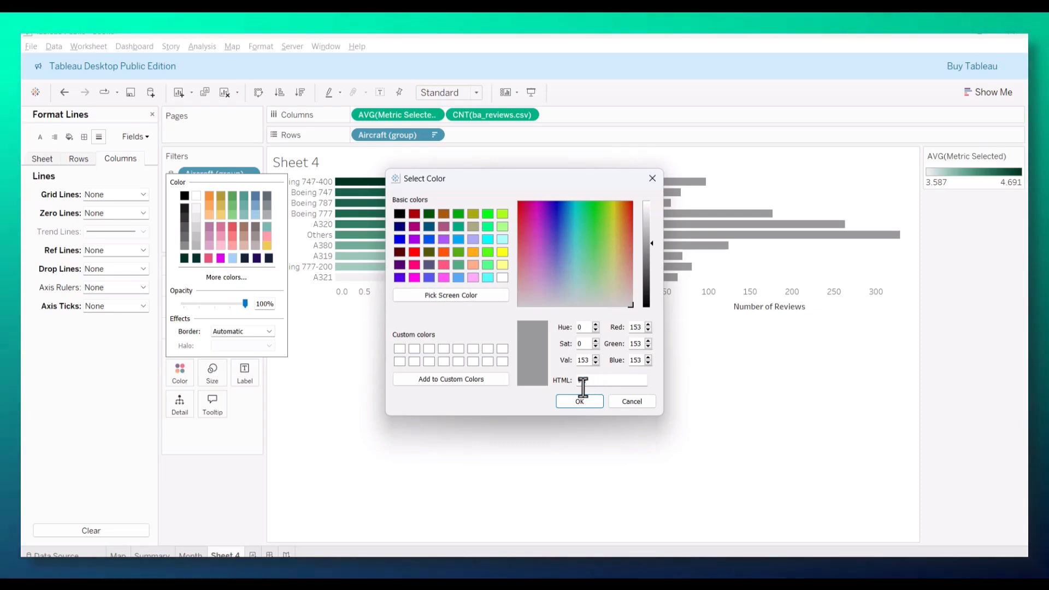
pyautogui.write('80')
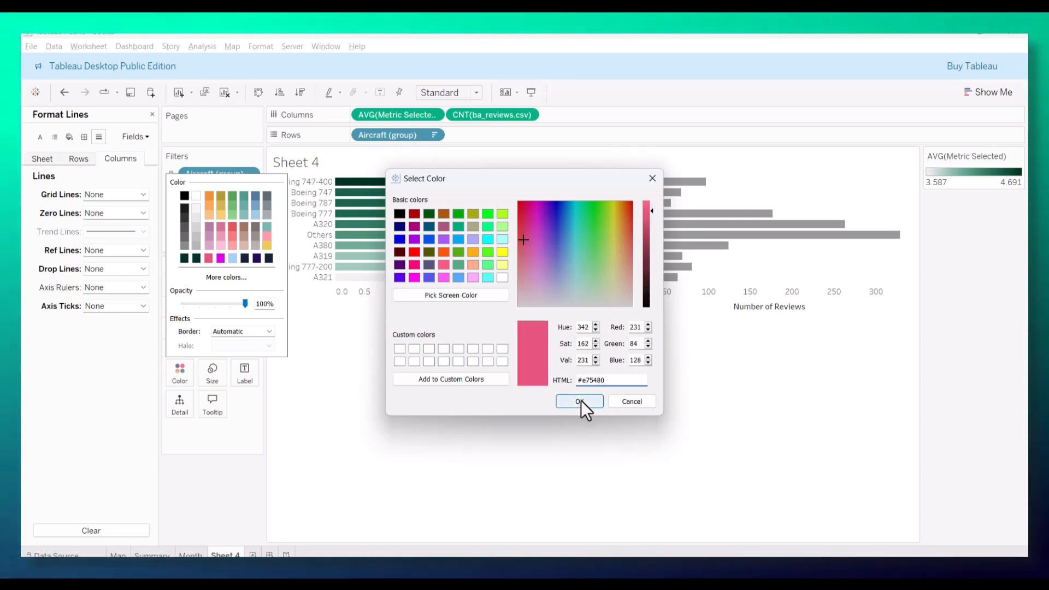
pyautogui.click(579, 401)
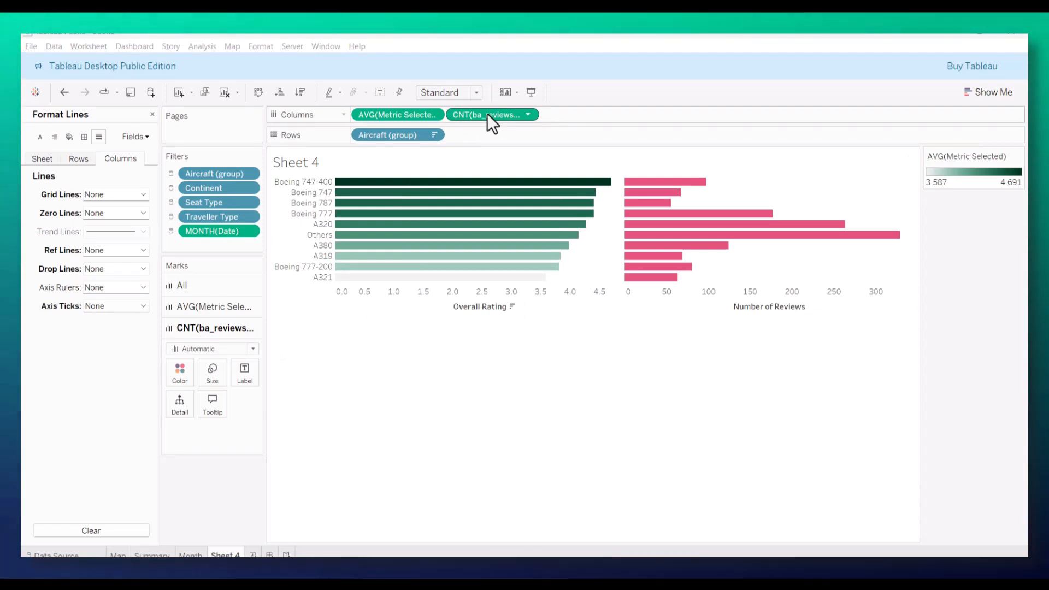
# Step: Color the Number of Reviews bars by CNT(ba_reviews.csv) with a custom sequential palette based on #e75480
pyautogui.moveTo(487, 113); pyautogui.dragTo(179, 375)
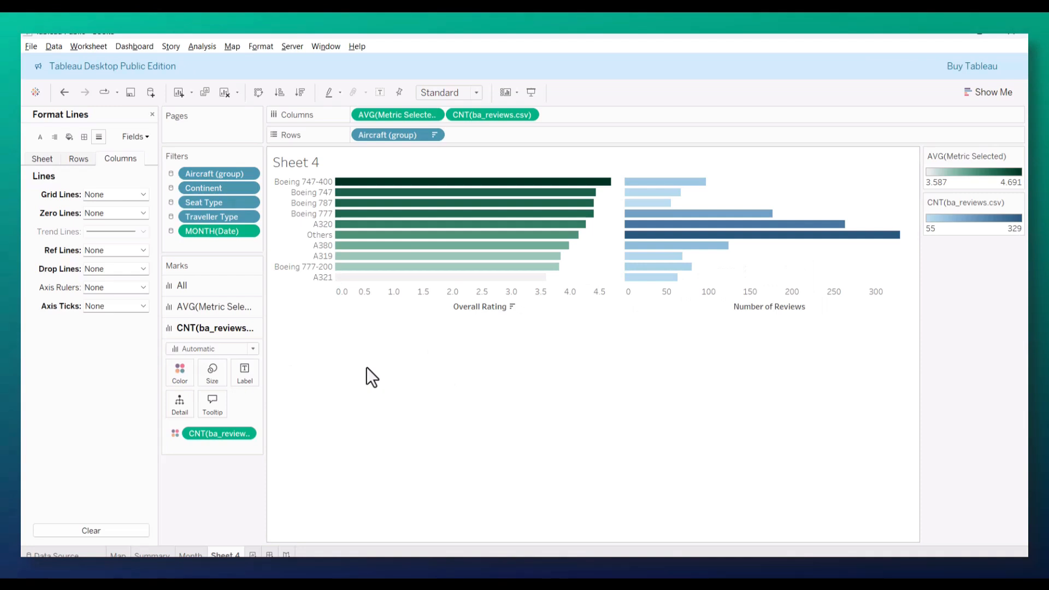
pyautogui.click(178, 376)
pyautogui.click(199, 412)
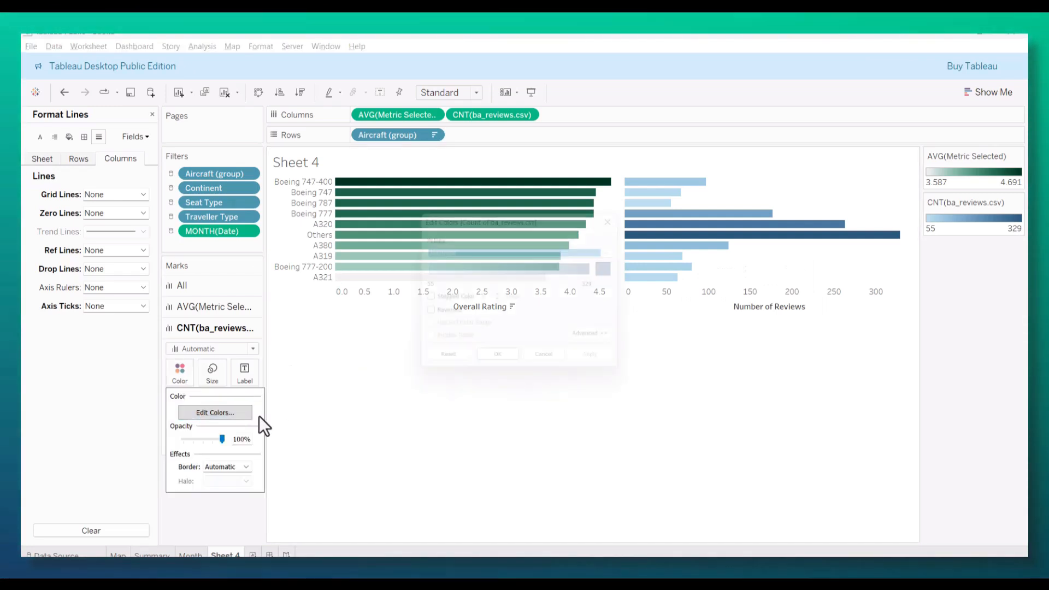
pyautogui.click(620, 267)
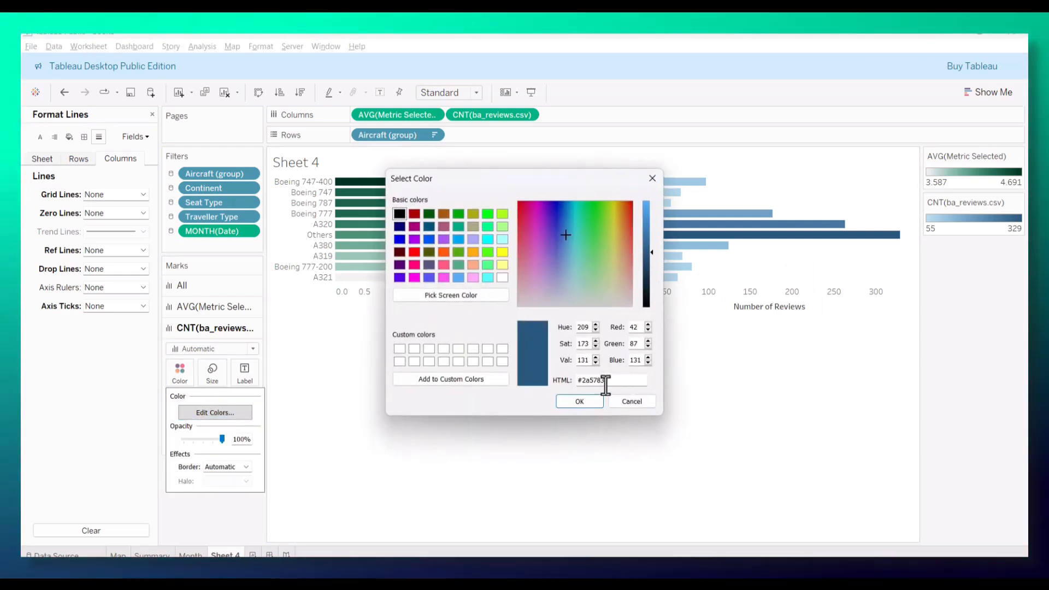
pyautogui.moveTo(604, 381); pyautogui.dragTo(586, 380)
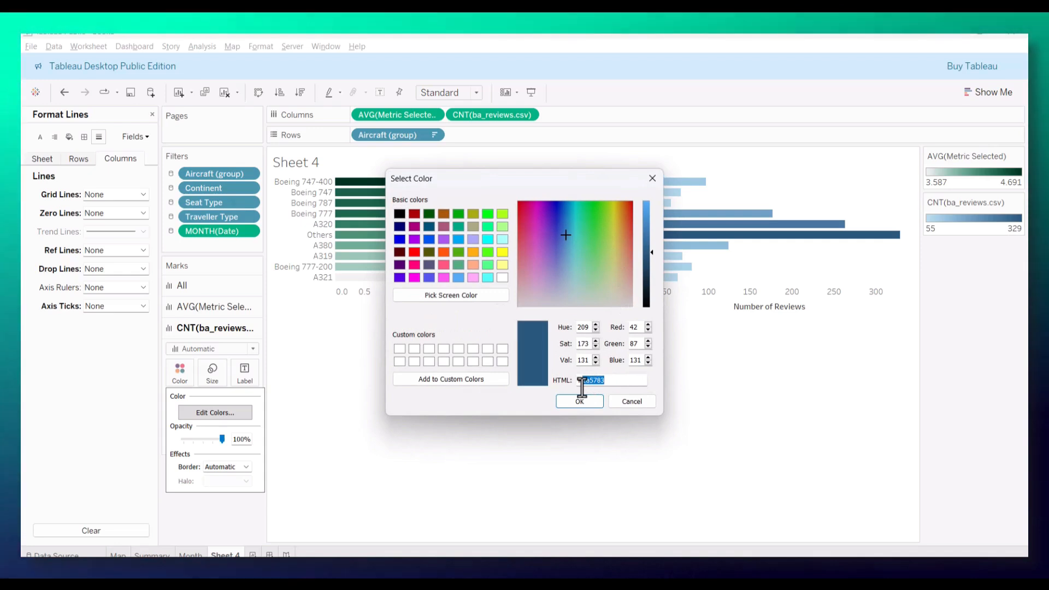
pyautogui.press('BackSpace')
pyautogui.write('E754')
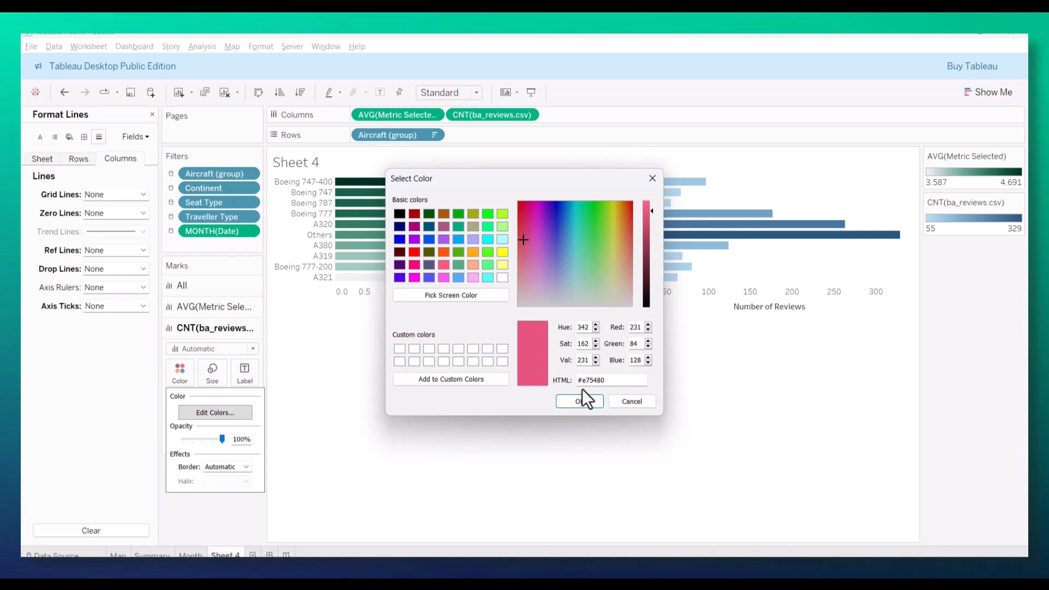
pyautogui.click(583, 399)
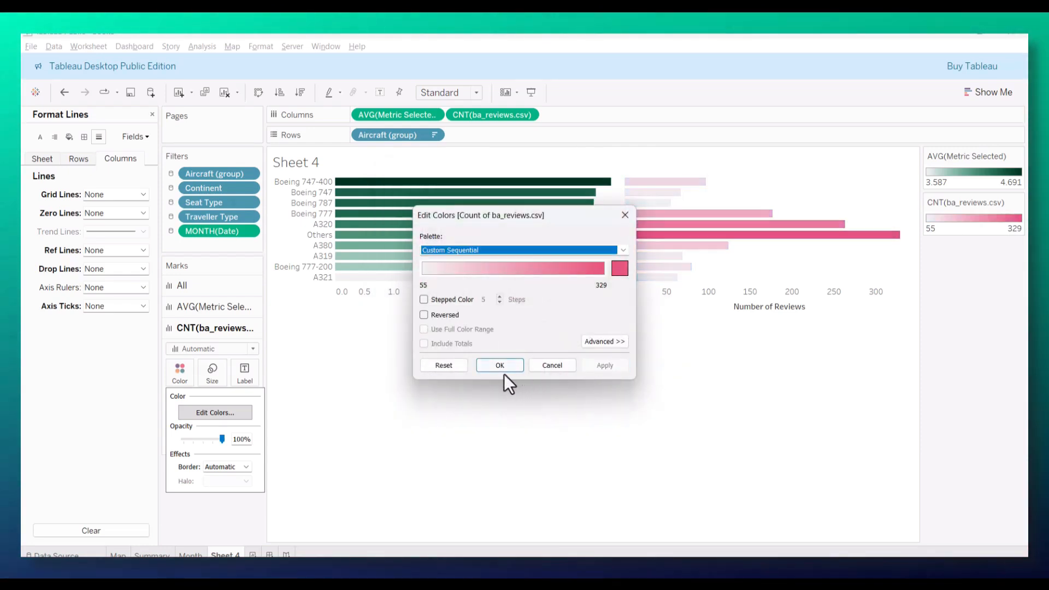
pyautogui.click(502, 369)
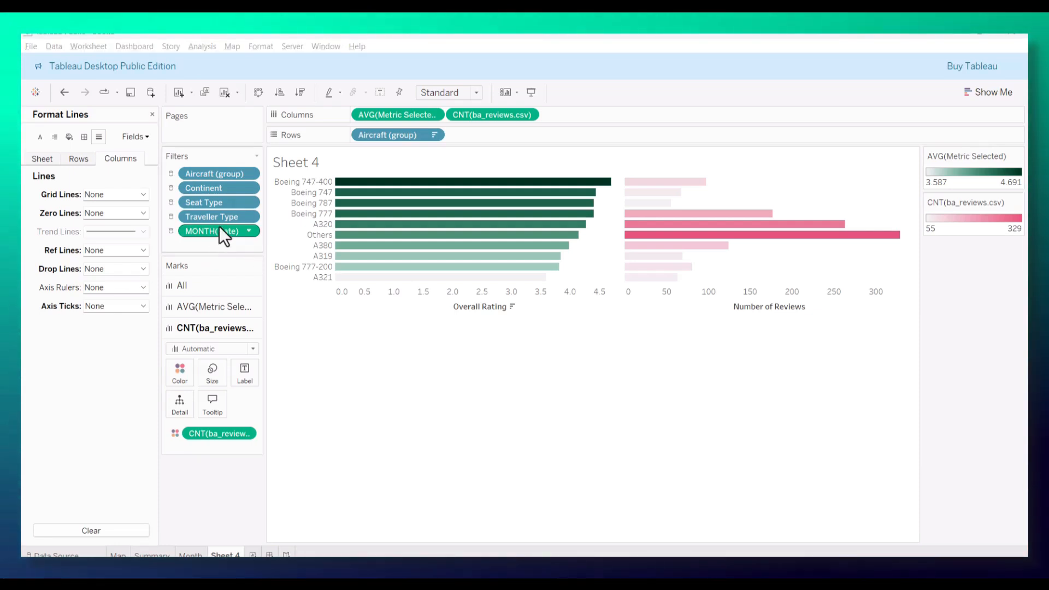
# Step: Try to label the bars with AVG(Metric Selected), undoing each attempt
pyautogui.moveTo(401, 115); pyautogui.dragTo(251, 368)
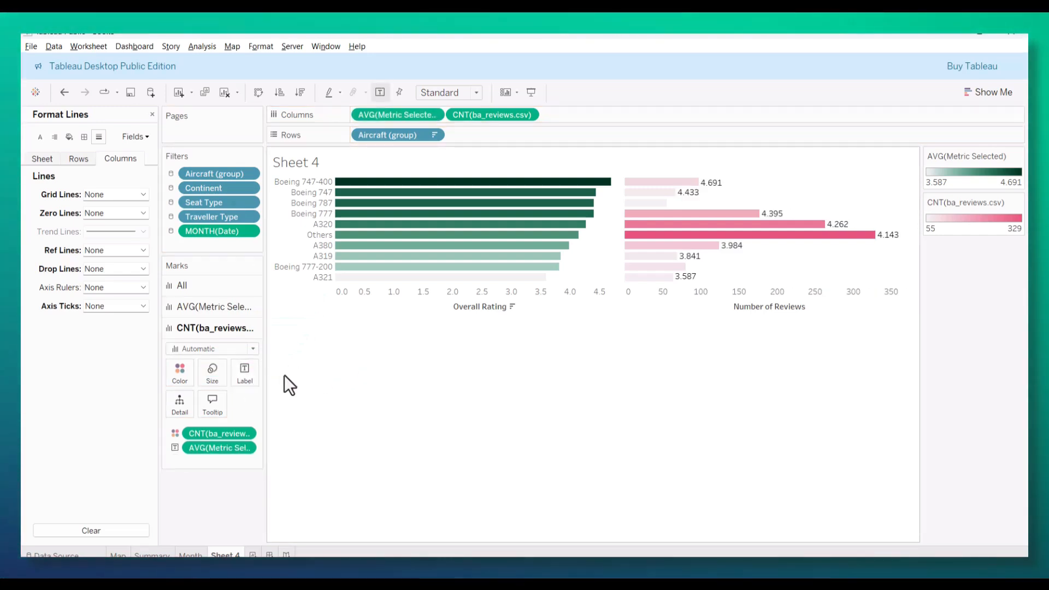
pyautogui.hotkey('ctrl', 'z')
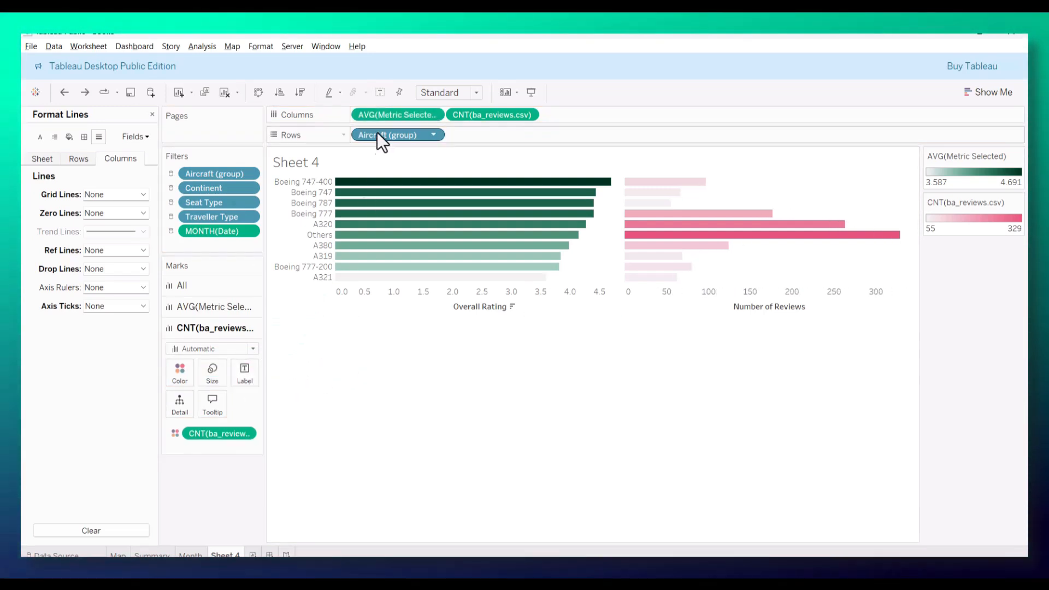
pyautogui.moveTo(389, 115); pyautogui.dragTo(242, 372)
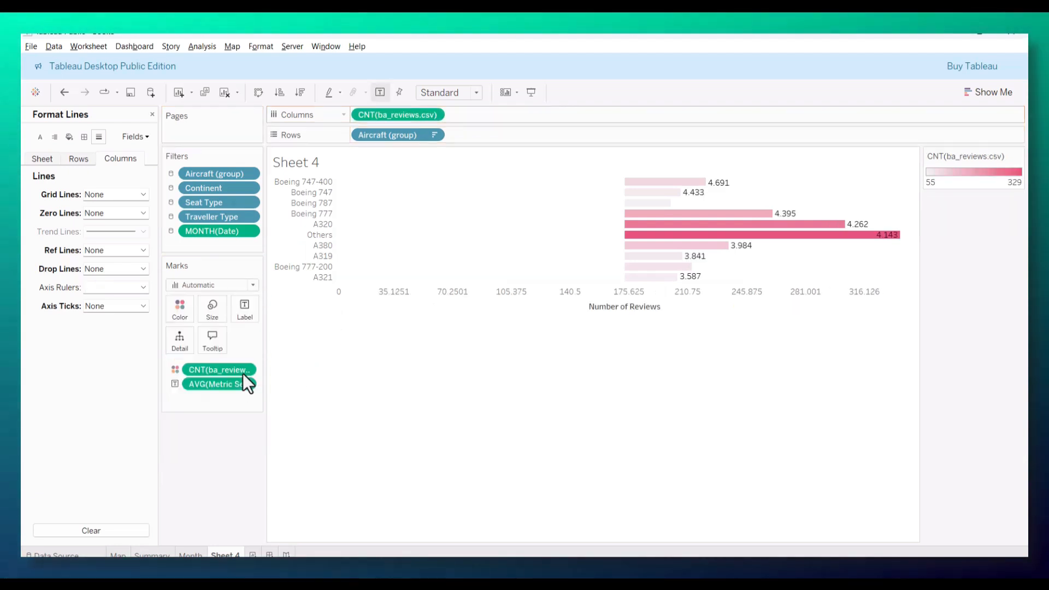
pyautogui.hotkey('ctrl', 'z')
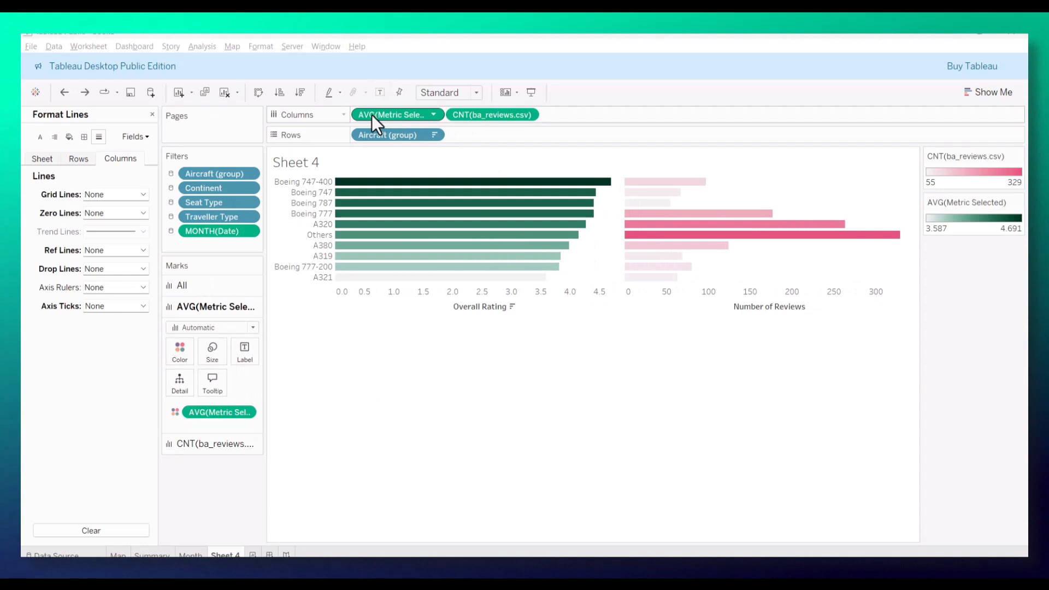
# Step: Show mark labels on both bar charts and increase the height of the aircraft rows
pyautogui.click(381, 94)
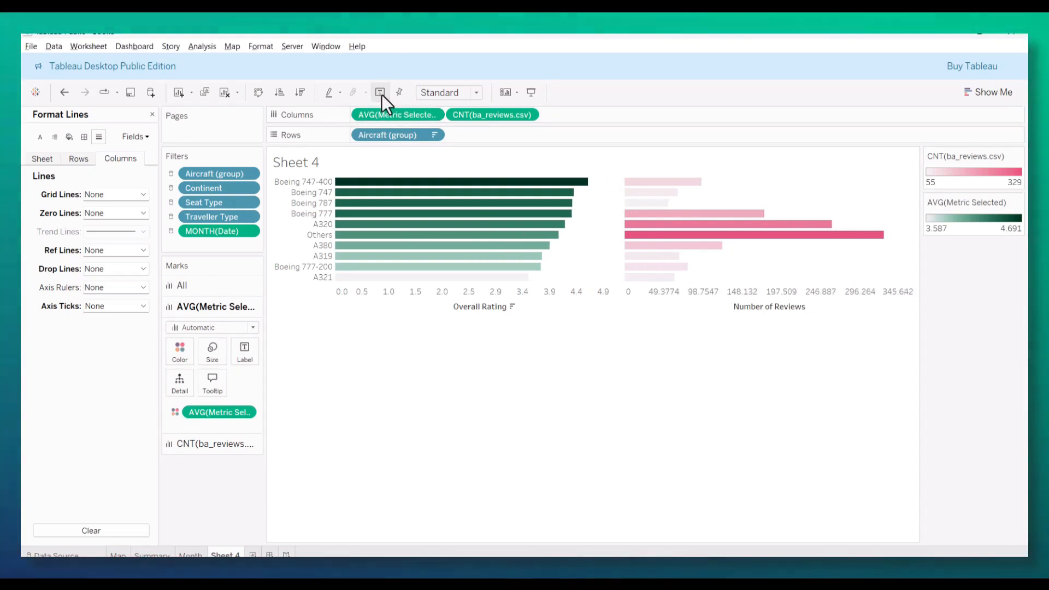
pyautogui.moveTo(499, 311); pyautogui.dragTo(505, 357)
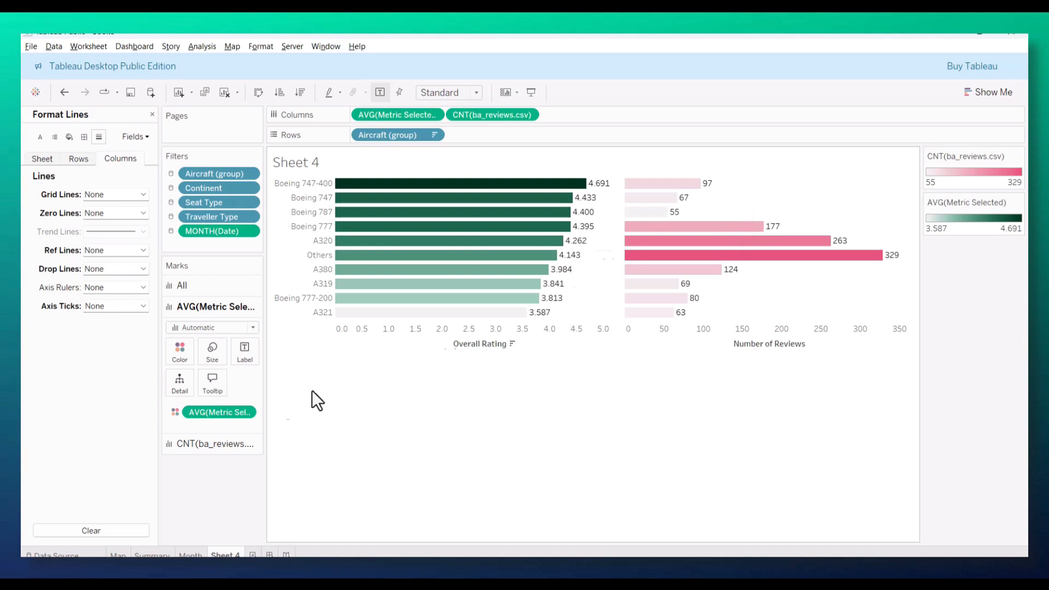
# Step: Format the pane numbers of AVG(Metric Selected) as Number (Custom) with 1 decimal place
pyautogui.click(246, 413)
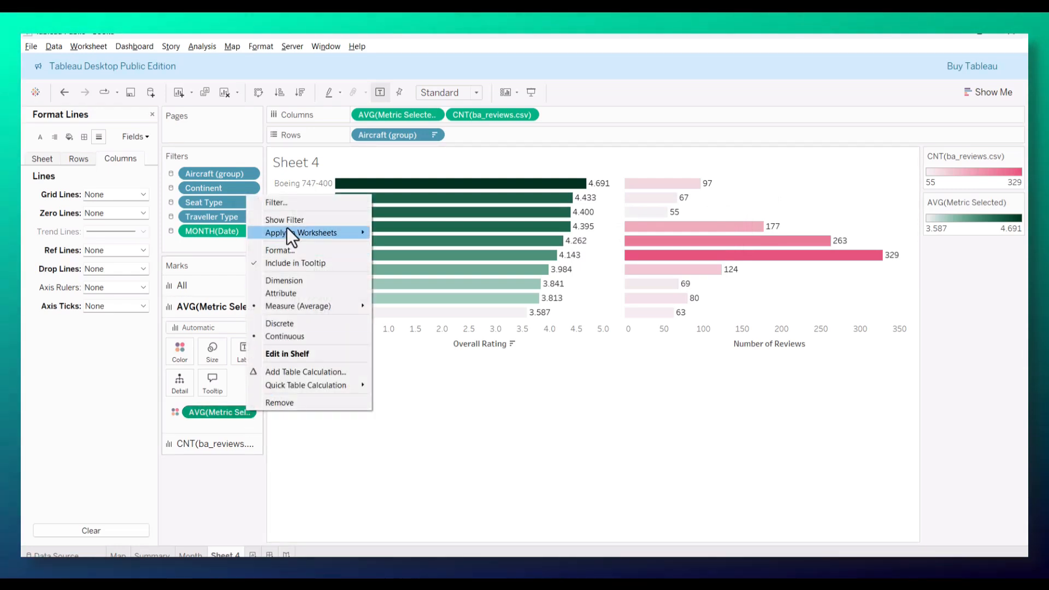
pyautogui.click(279, 250)
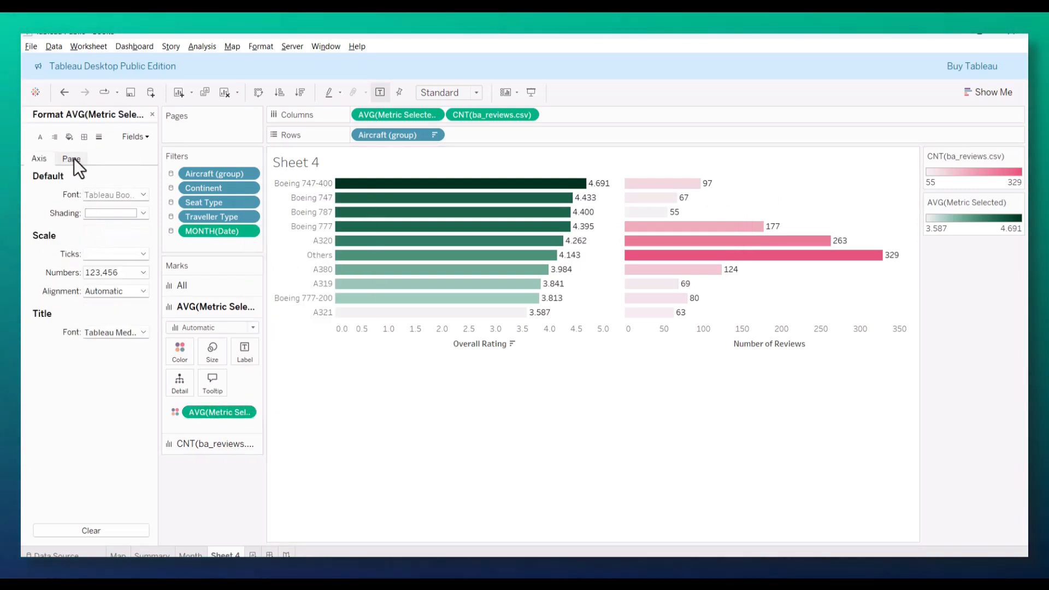
pyautogui.click(74, 159)
pyautogui.click(117, 231)
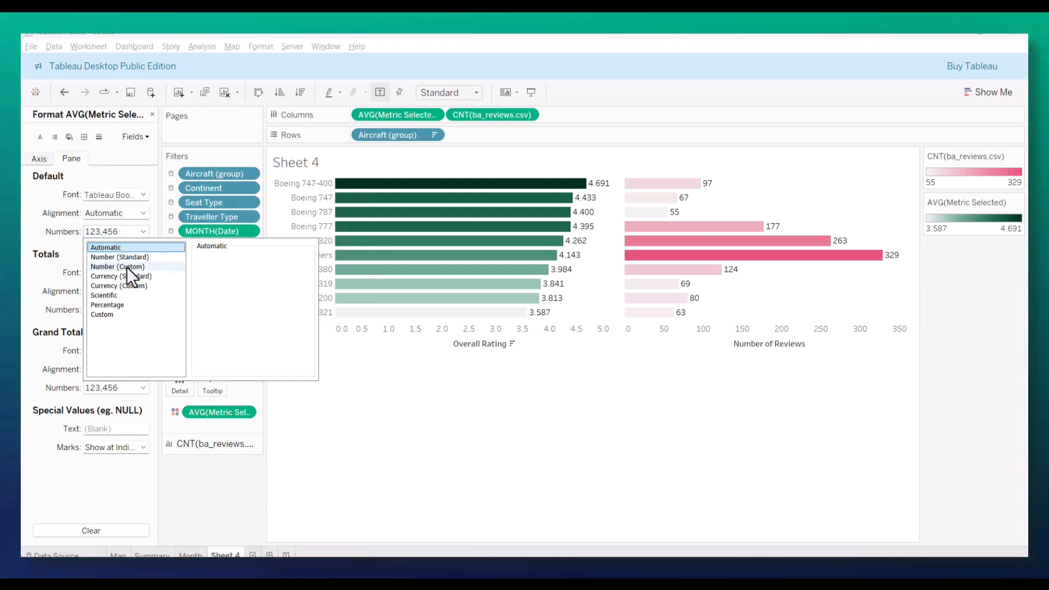
pyautogui.click(127, 267)
pyautogui.click(225, 273)
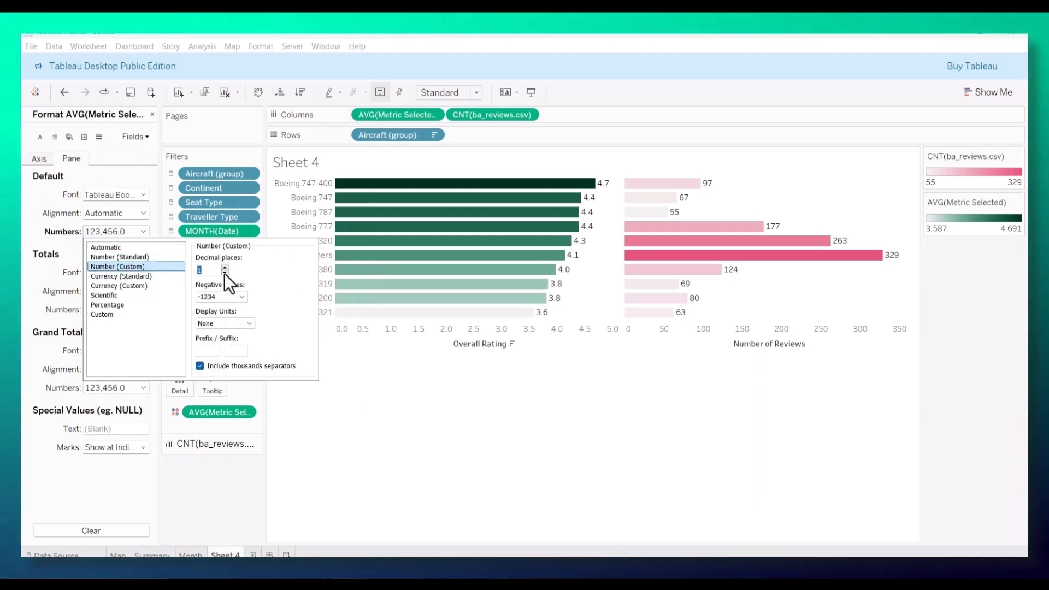
pyautogui.click(504, 456)
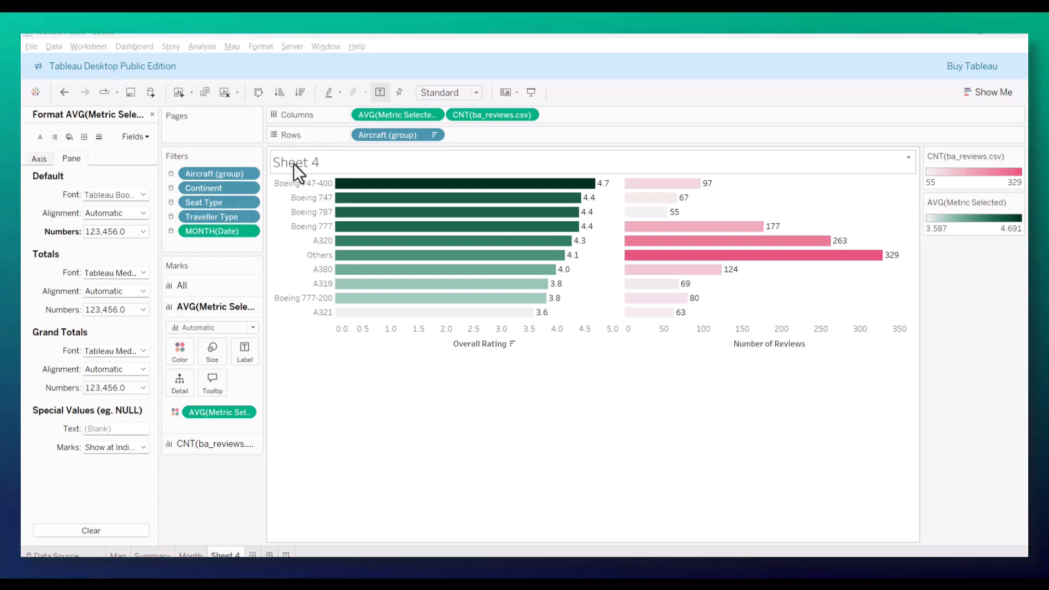
# Step: Replace the sheet title with "Average <Parameters.Pick a Metric> by Aircraft", inserting the Pick a Metric parameter
pyautogui.doubleClick(295, 164)
pyautogui.moveTo(464, 257); pyautogui.dragTo(371, 257)
pyautogui.write('Average')
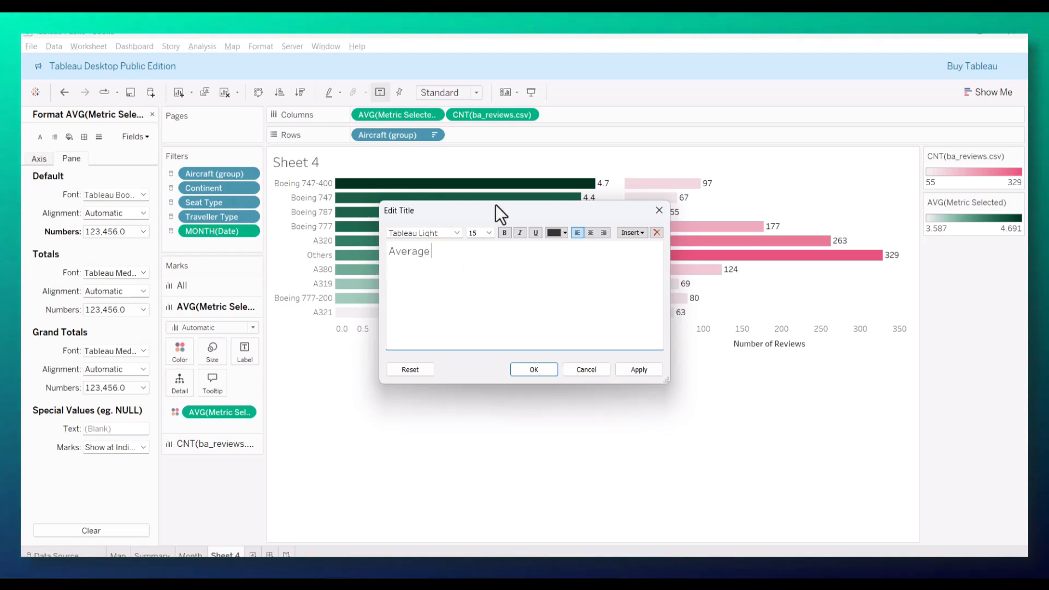
pyautogui.click(632, 232)
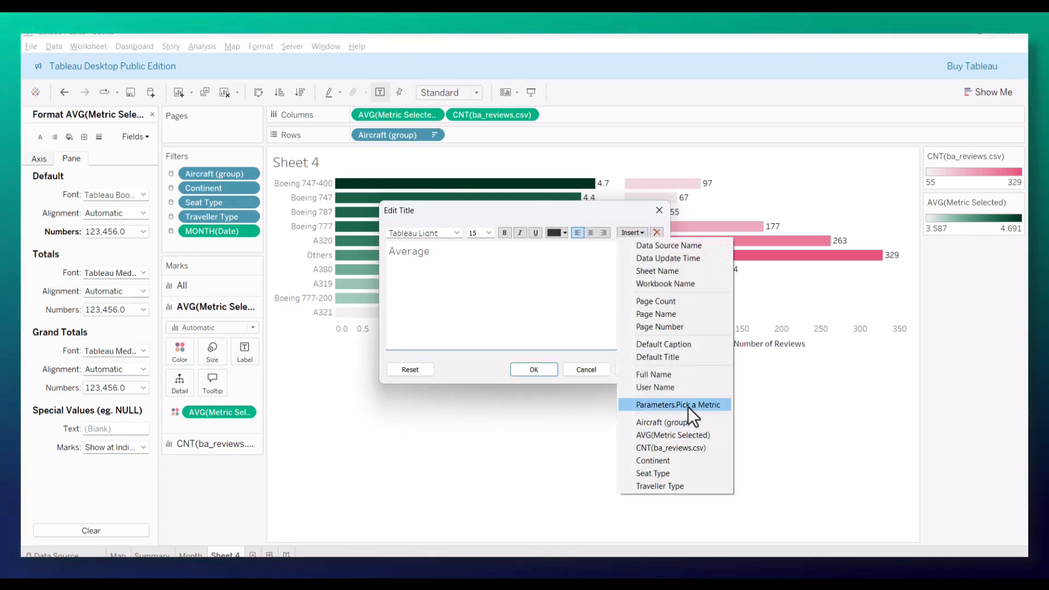
pyautogui.click(687, 406)
pyautogui.write('by Aircraft')
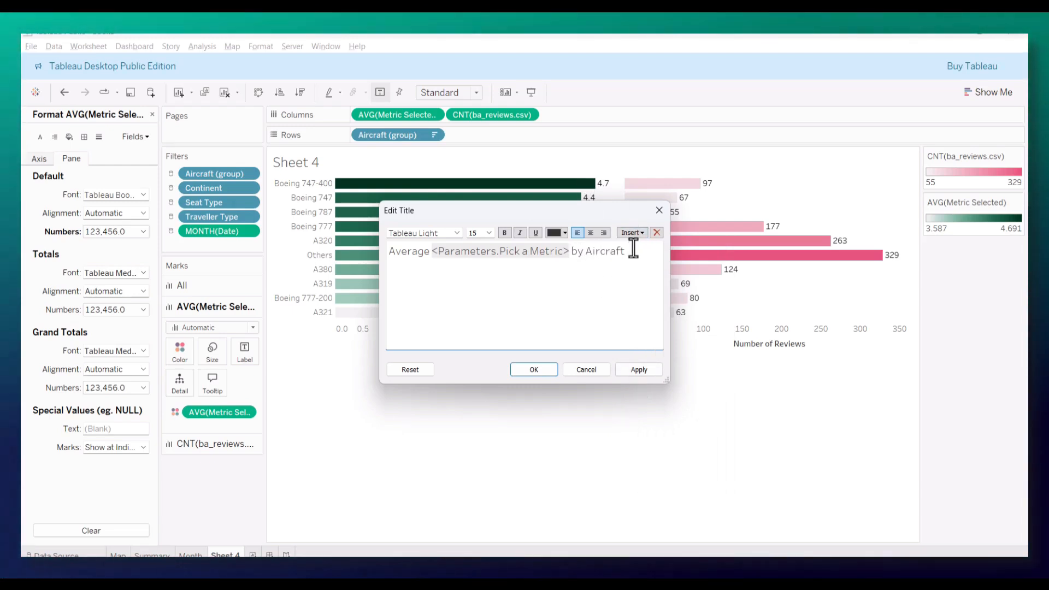
# Step: Make the whole sheet title bold and centre it
pyautogui.moveTo(631, 254); pyautogui.dragTo(390, 251)
pyautogui.click(504, 232)
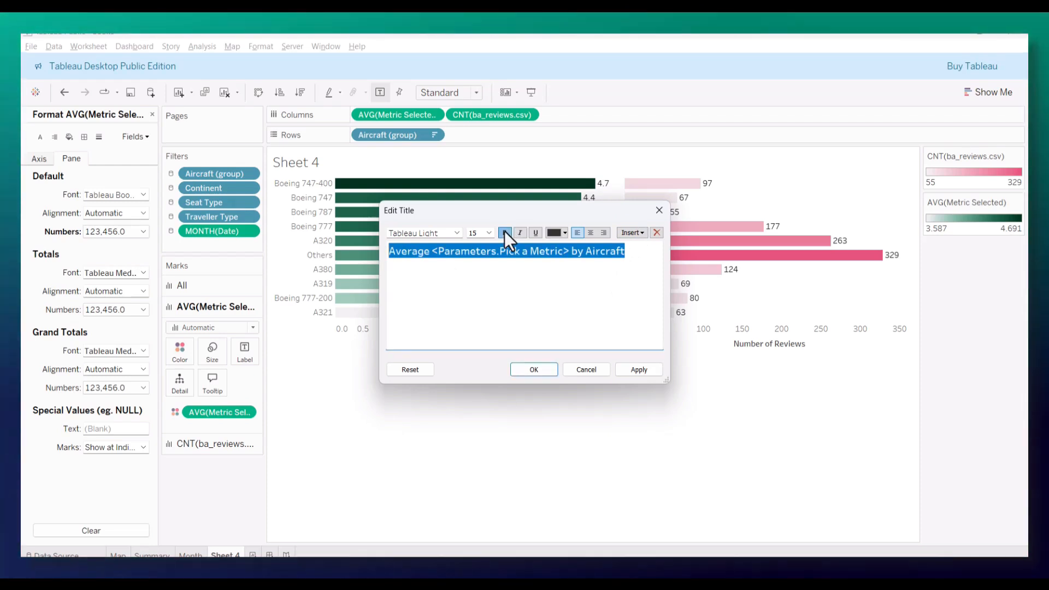
pyautogui.click(590, 232)
pyautogui.click(638, 369)
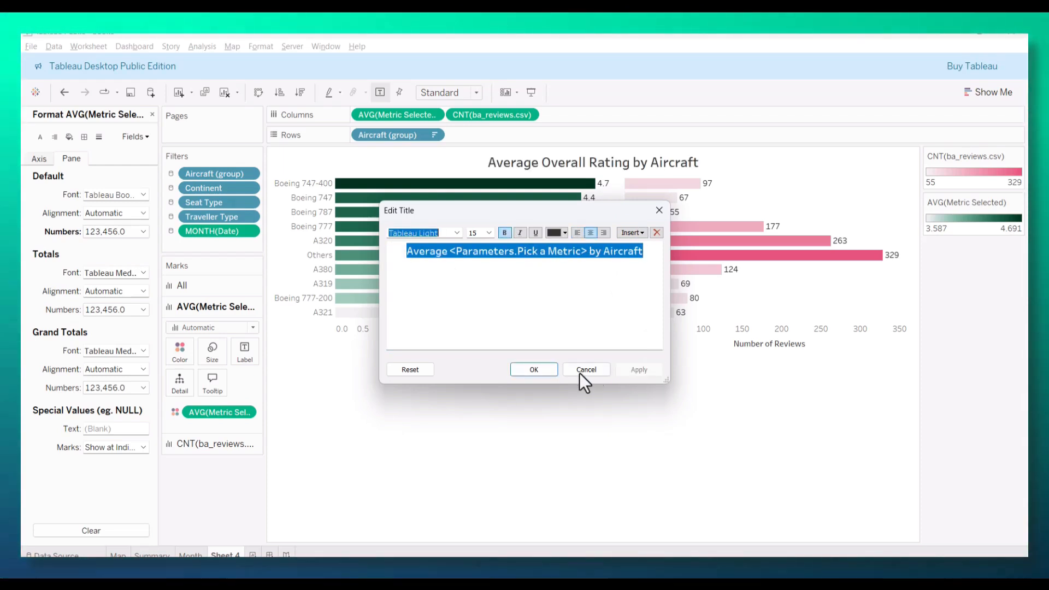
pyautogui.click(534, 370)
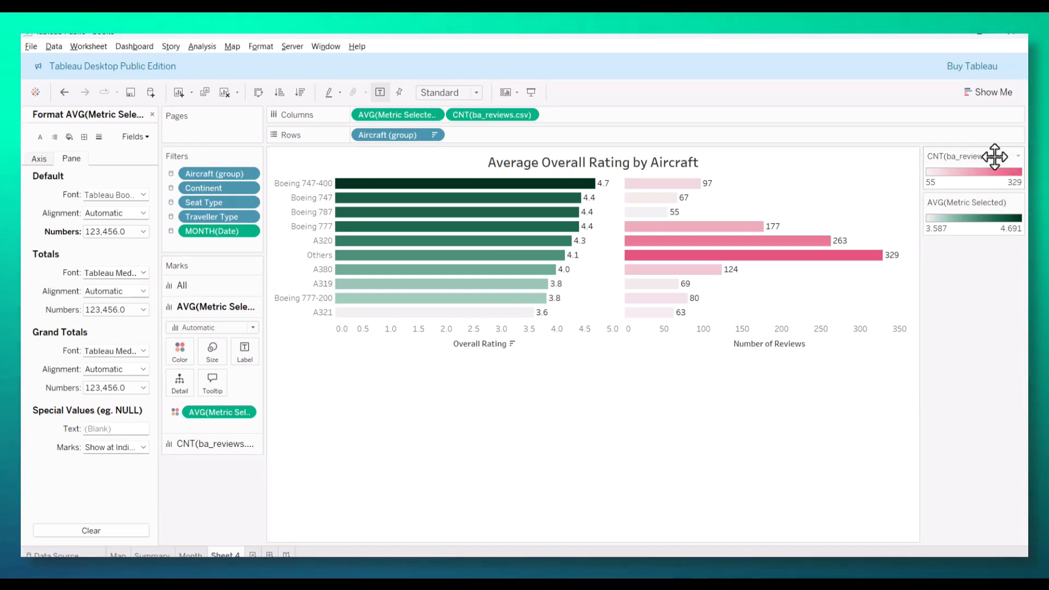
# Step: Hide the CNT(ba_reviews.csv) and AVG(Metric Selected) color legends and rename the sheet as Aircraft
pyautogui.click(1018, 156)
pyautogui.click(977, 228)
pyautogui.click(1018, 157)
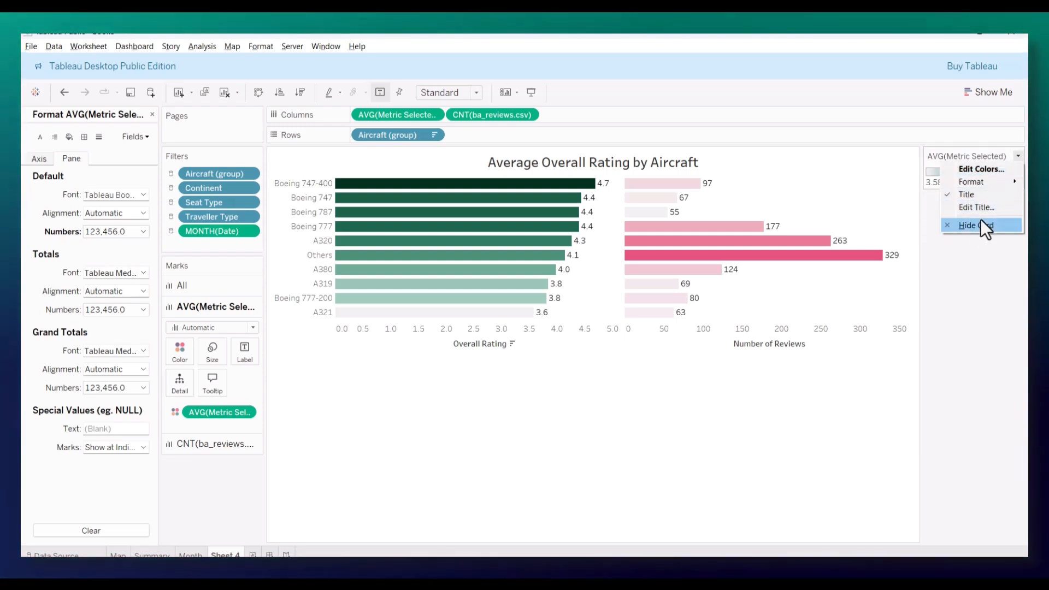
pyautogui.click(981, 225)
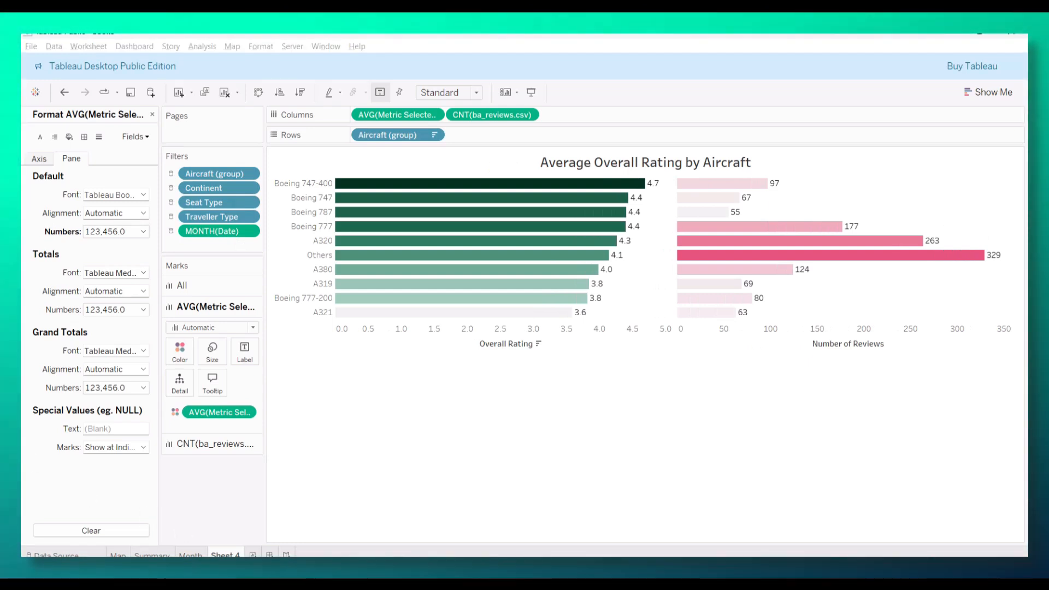
pyautogui.doubleClick(225, 555)
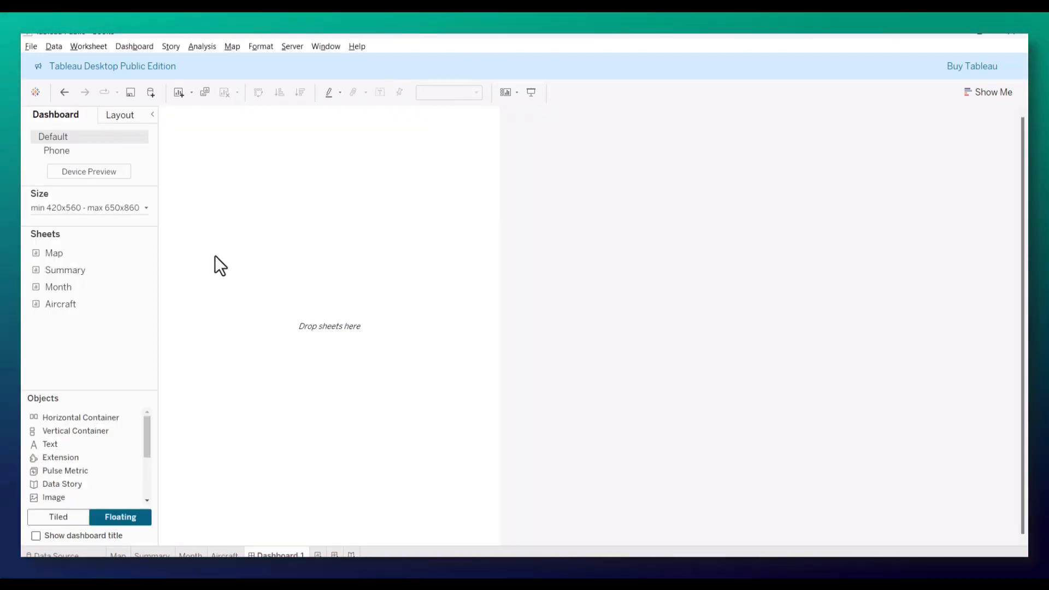
# Step: Set the new dashboard to a fixed custom size of 1920 px wide and 1080 px high
pyautogui.click(103, 207)
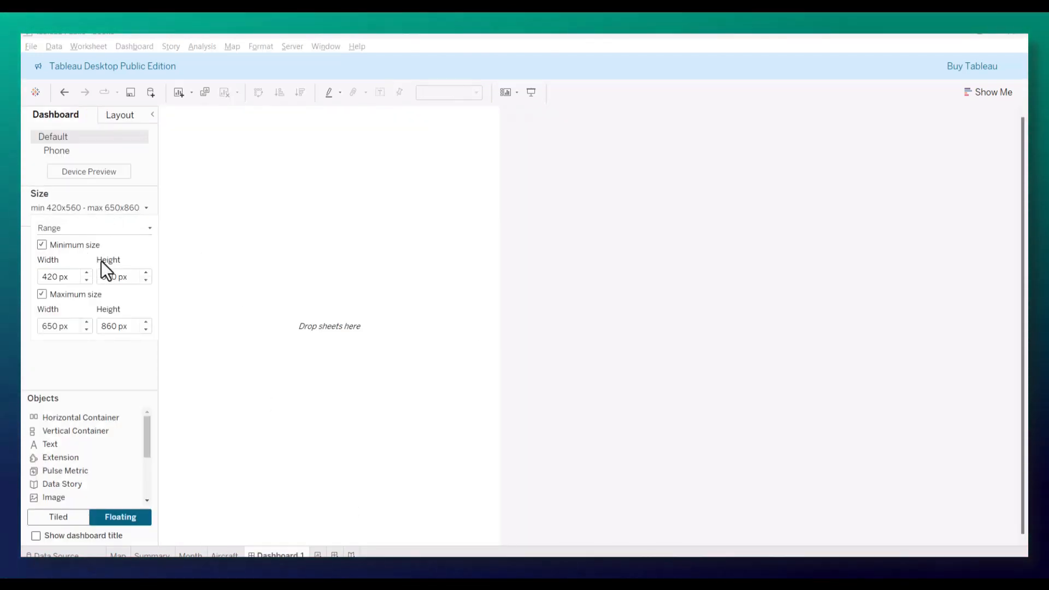
pyautogui.click(88, 229)
pyautogui.click(71, 241)
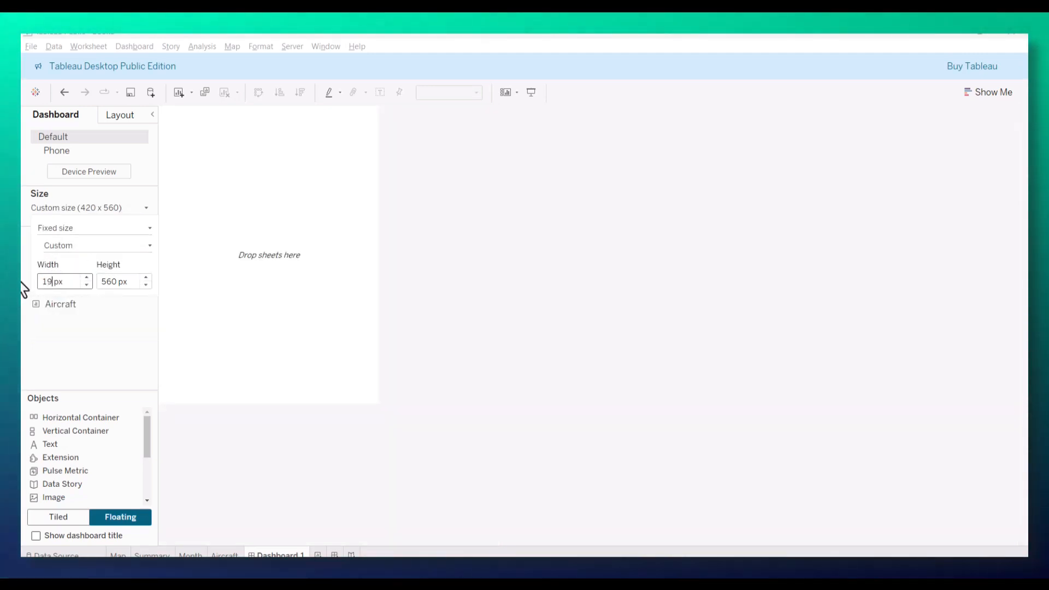
pyautogui.click(110, 281)
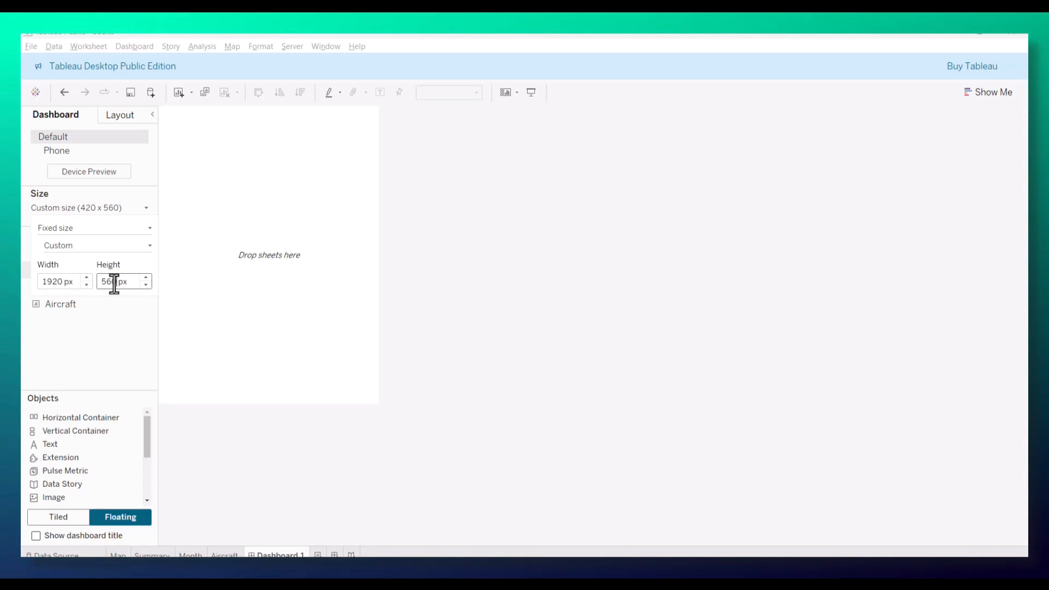
pyautogui.write('80')
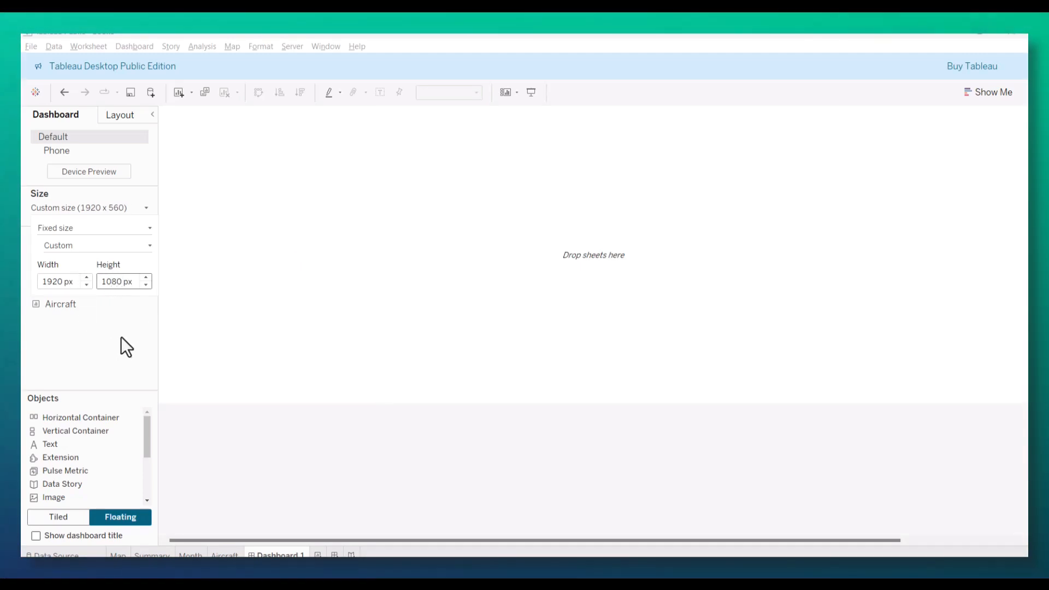
pyautogui.click(120, 338)
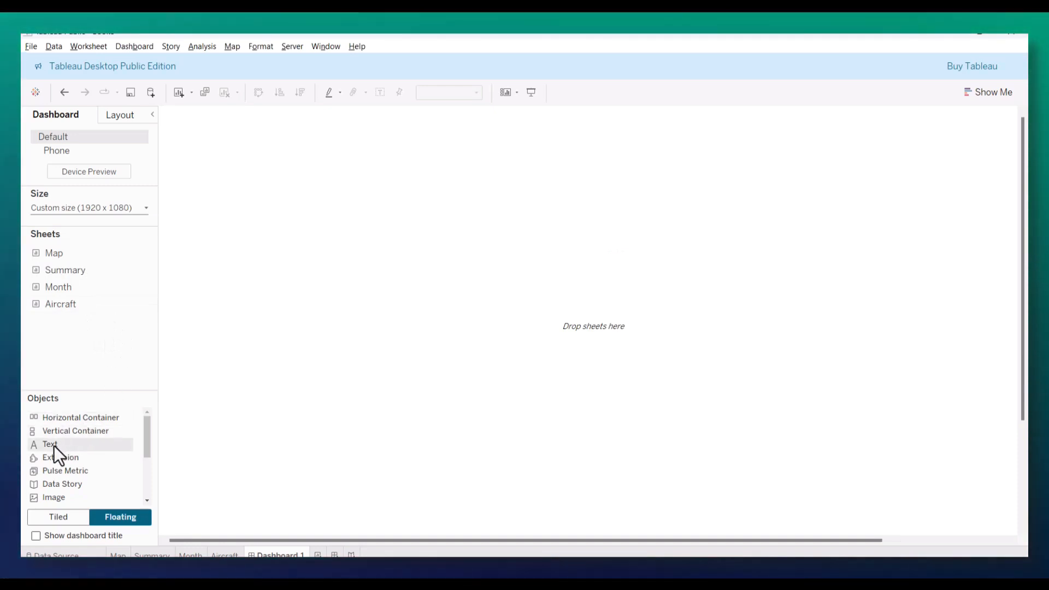
# Step: Add a floating text object to the dashboard containing "British Airways Reviews"
pyautogui.moveTo(51, 445); pyautogui.dragTo(352, 242)
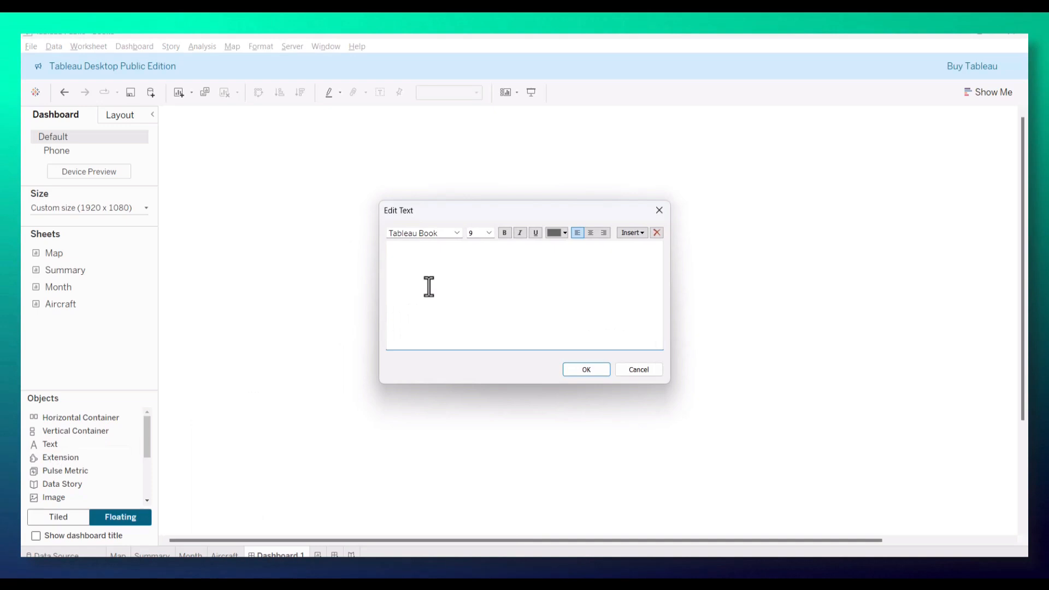
pyautogui.write('Brit')
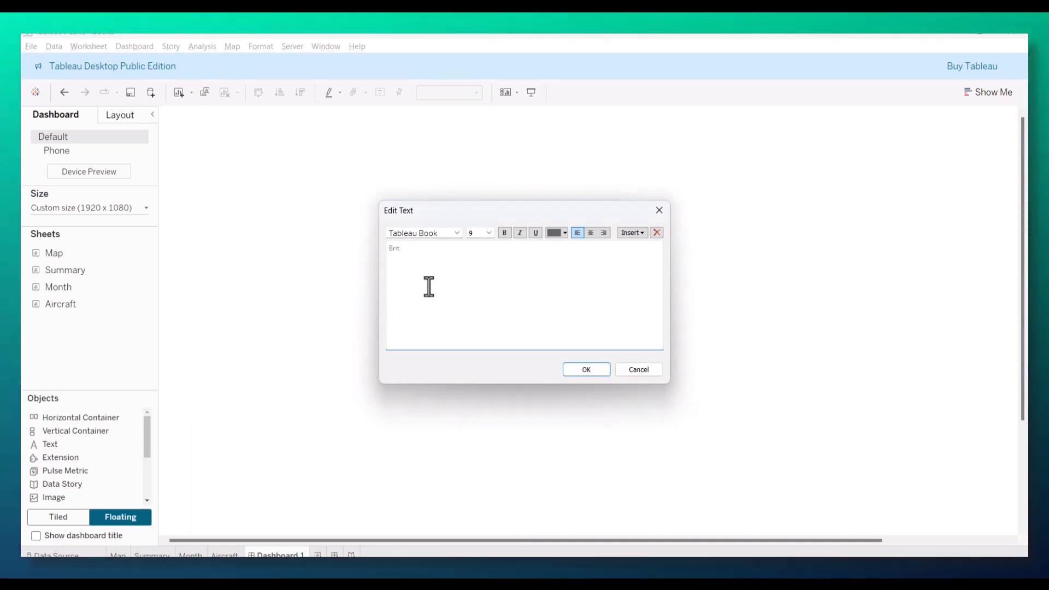
pyautogui.write('ish Airways ')
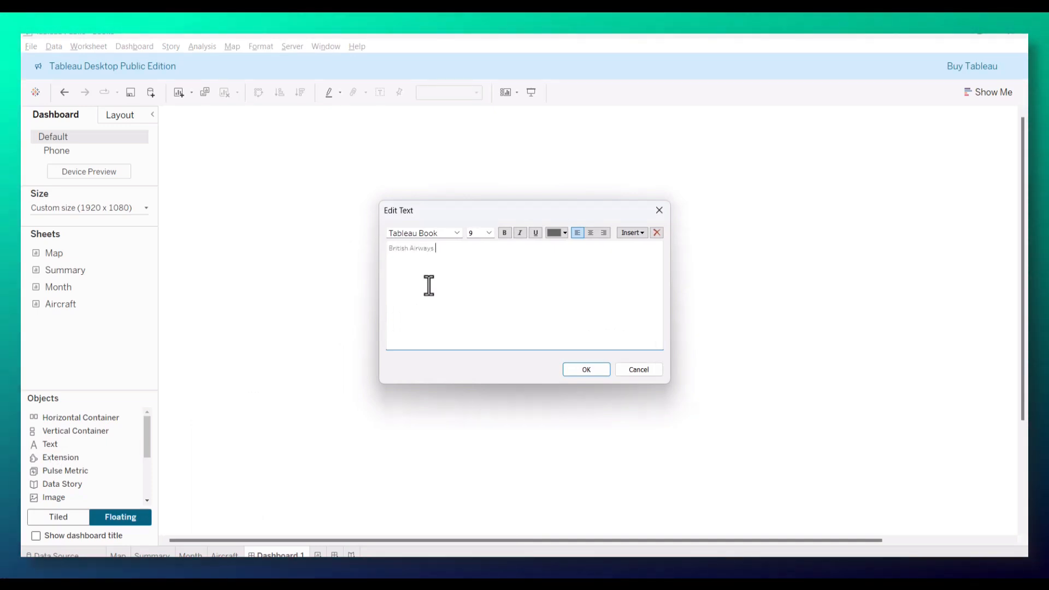
pyautogui.write('Reviews')
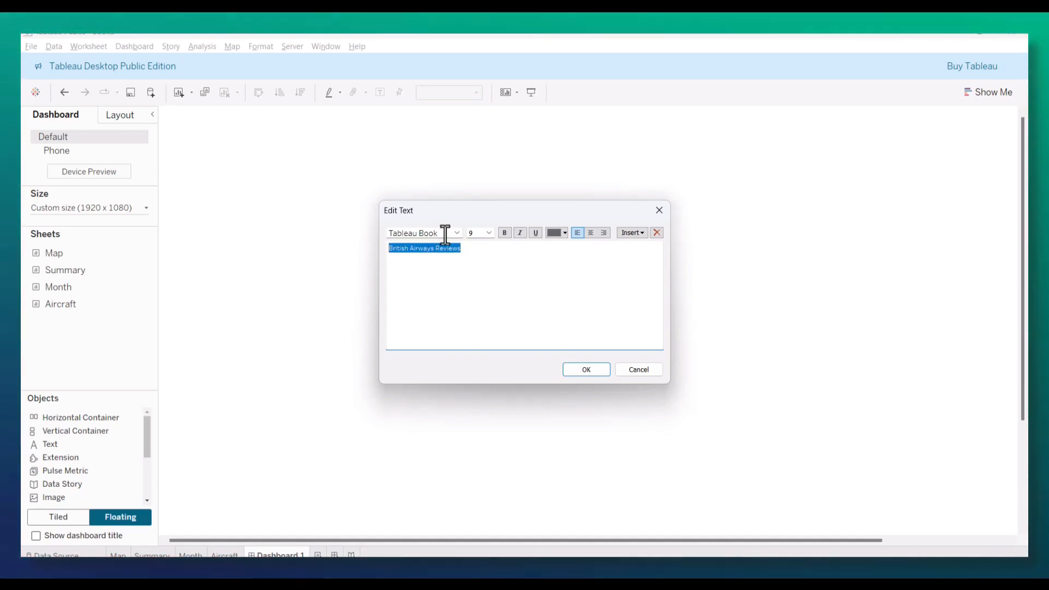
# Step: Format the British Airways Reviews text as Tableau Semibold, size 18, in black
pyautogui.click(455, 232)
pyautogui.click(443, 281)
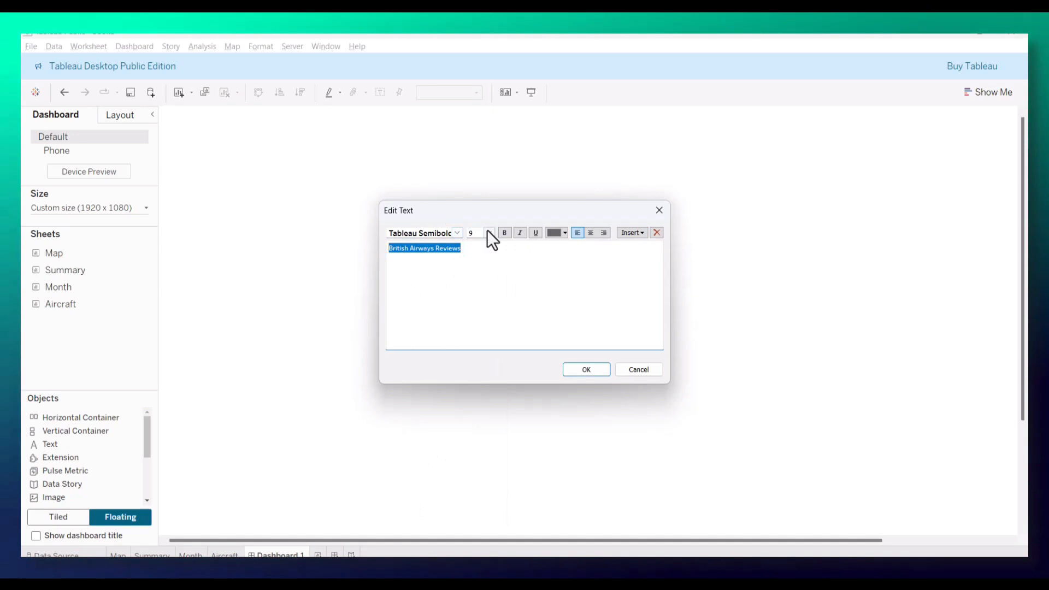
pyautogui.click(489, 232)
pyautogui.click(473, 327)
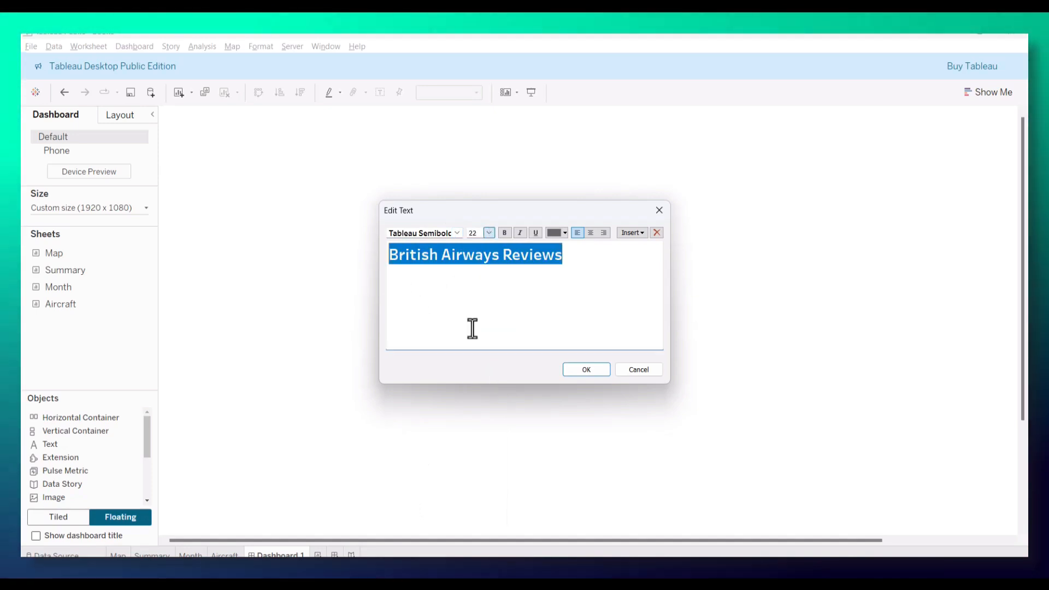
pyautogui.click(489, 232)
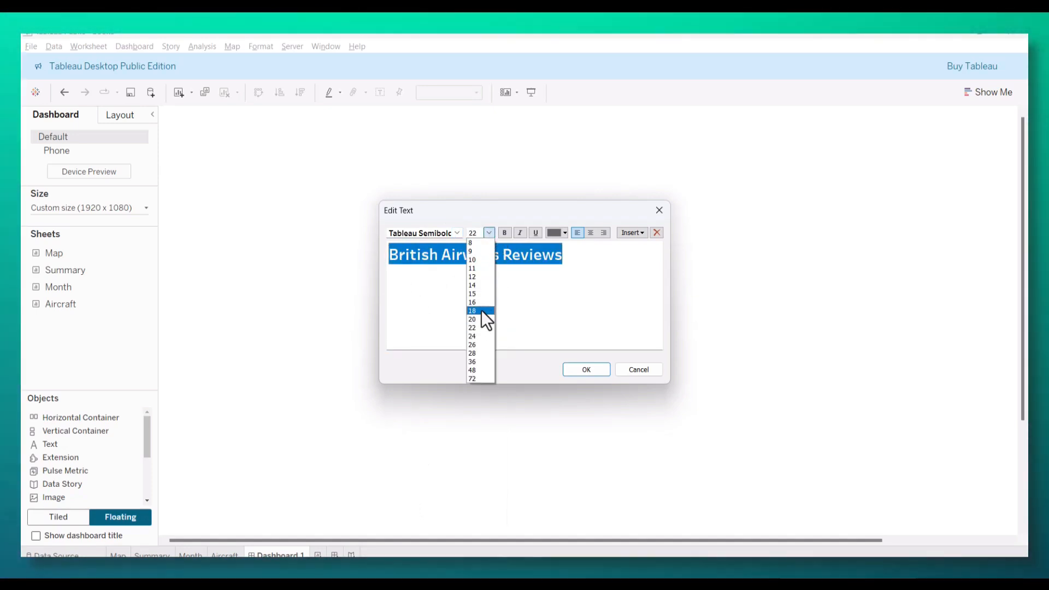
pyautogui.click(481, 310)
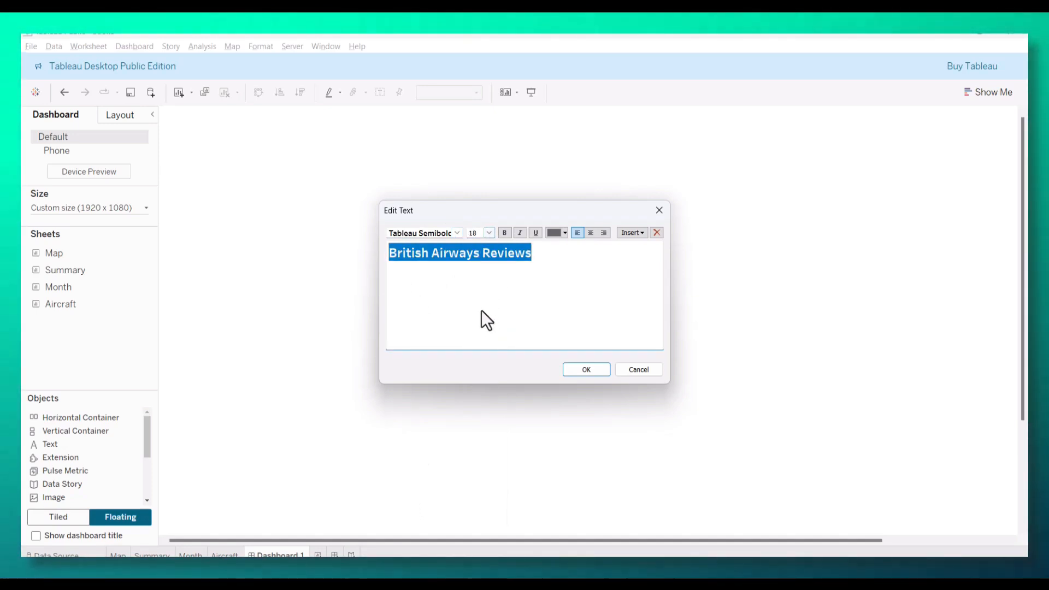
pyautogui.click(565, 234)
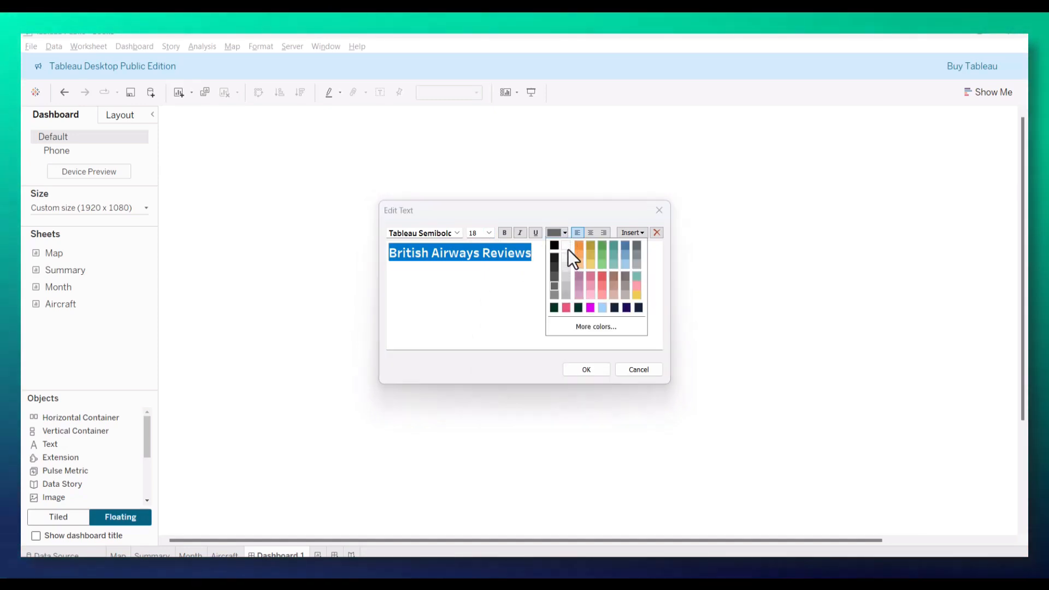
pyautogui.click(554, 245)
pyautogui.click(586, 370)
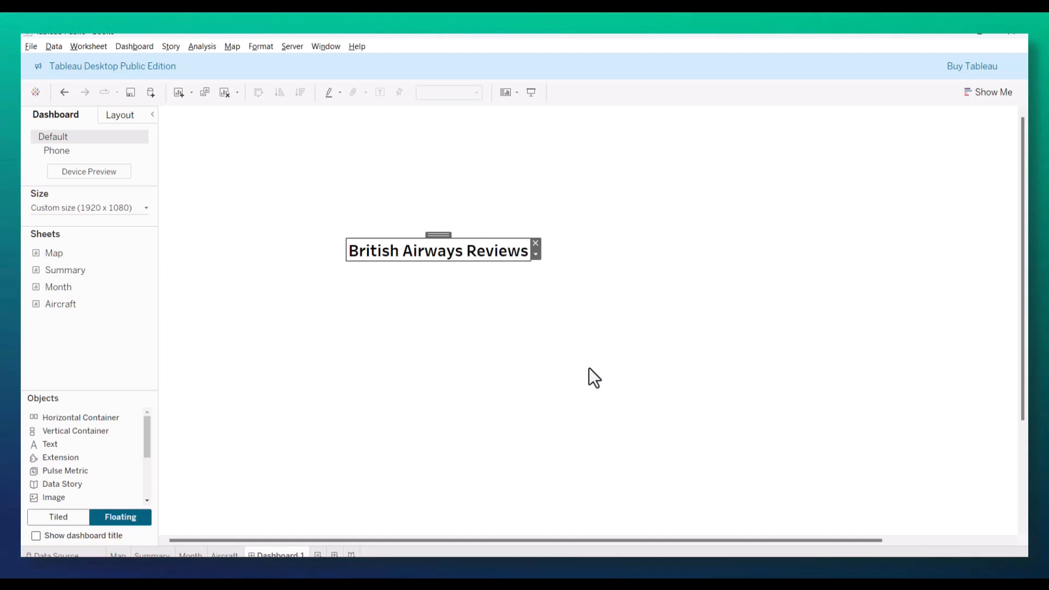
# Step: Position the British Airways Reviews text object at x 0 and y 0 on the dashboard
pyautogui.click(112, 115)
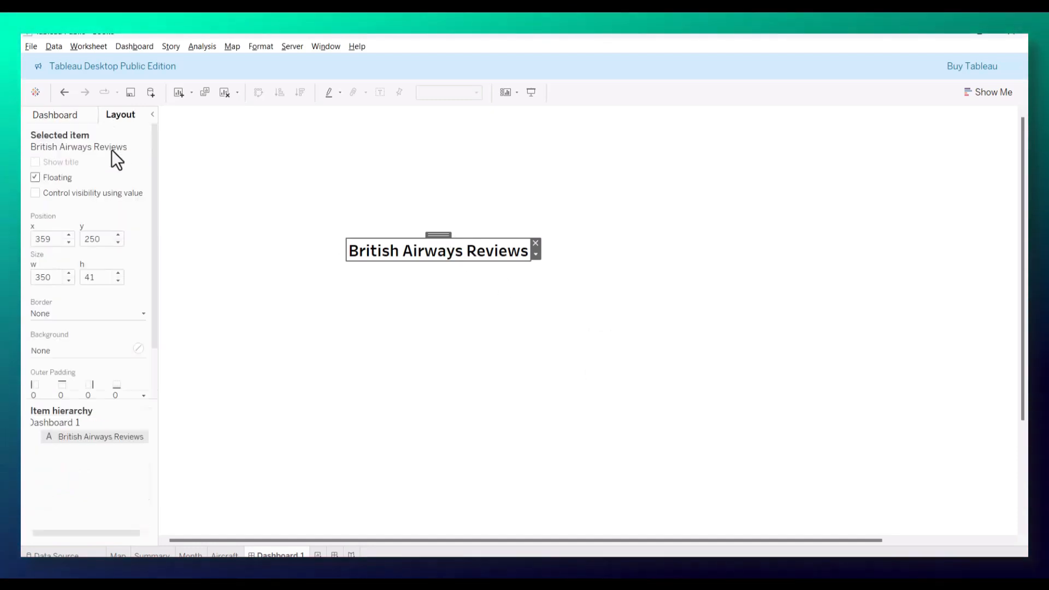
pyautogui.doubleClick(46, 239)
pyautogui.write('0')
pyautogui.click(99, 239)
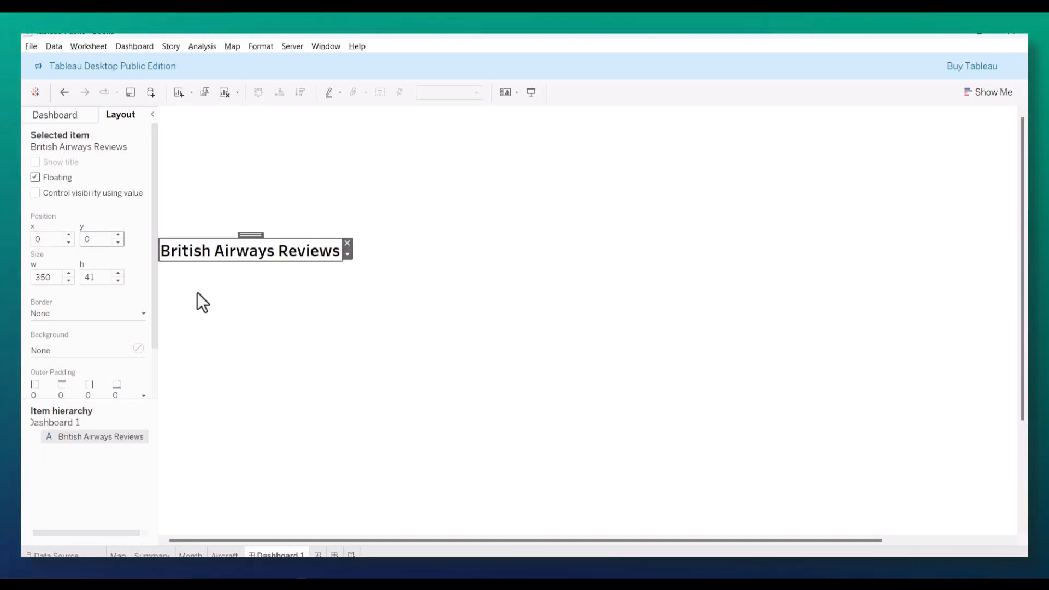
pyautogui.write('0')
pyautogui.press('Return')
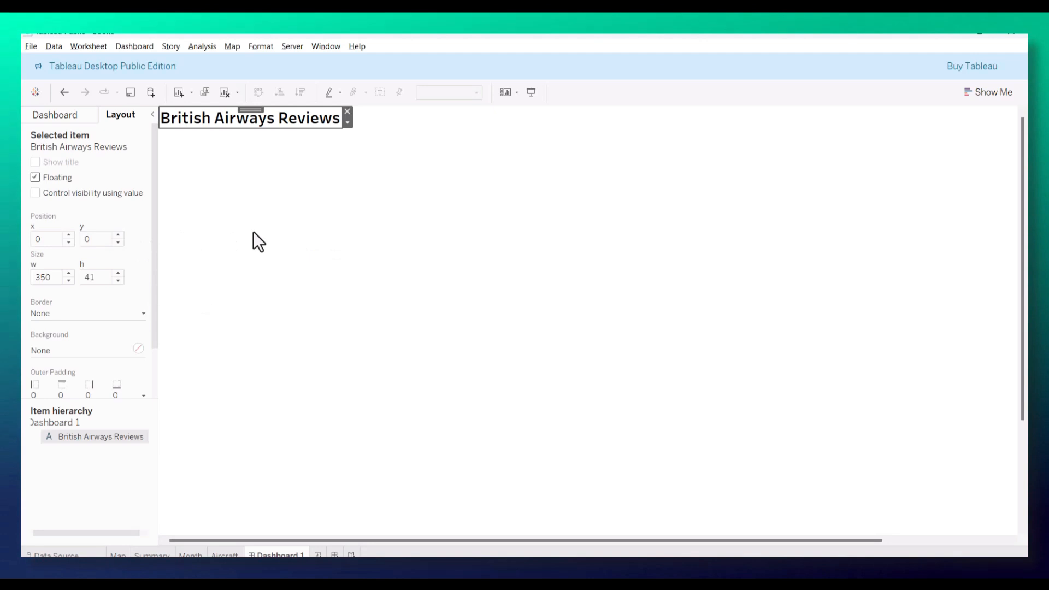
pyautogui.click(255, 231)
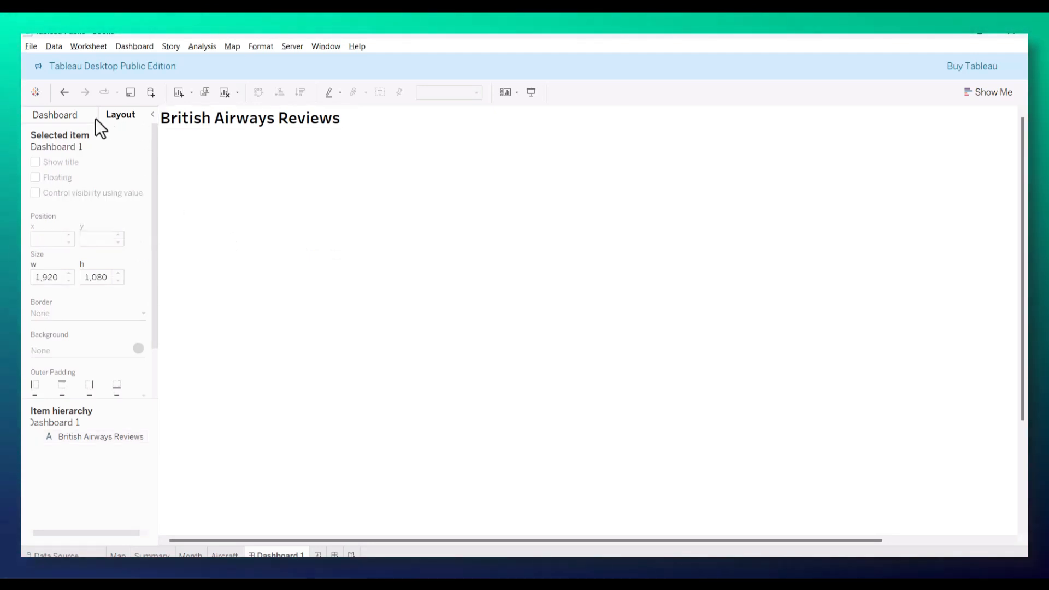
# Step: Add the Summary sheet to the dashboard as a widened floating object and hide its title
pyautogui.click(73, 119)
pyautogui.moveTo(51, 271); pyautogui.dragTo(296, 215)
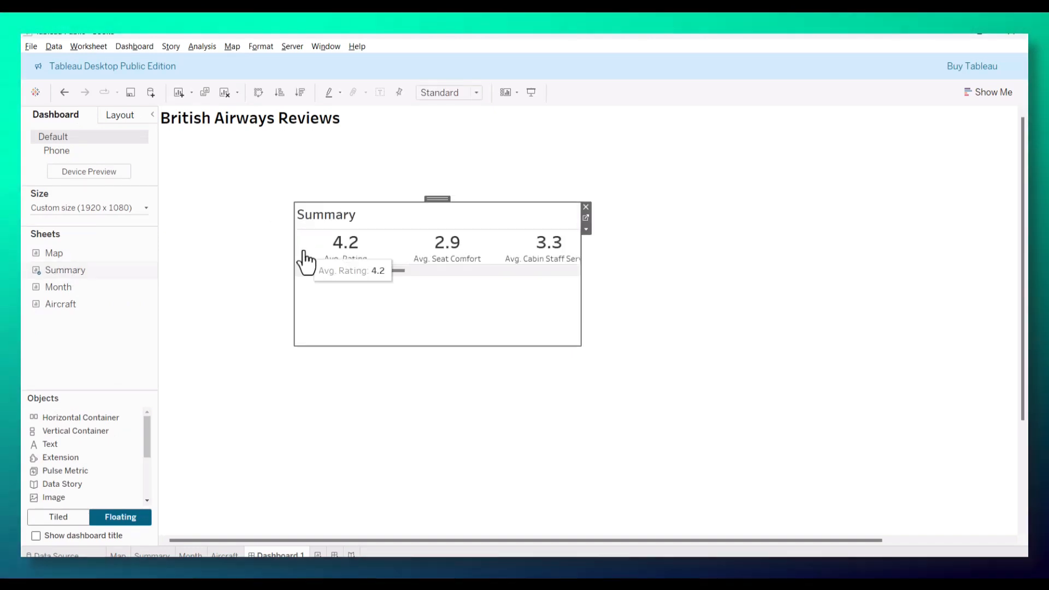
pyautogui.moveTo(580, 264); pyautogui.dragTo(863, 280)
pyautogui.rightClick(339, 220)
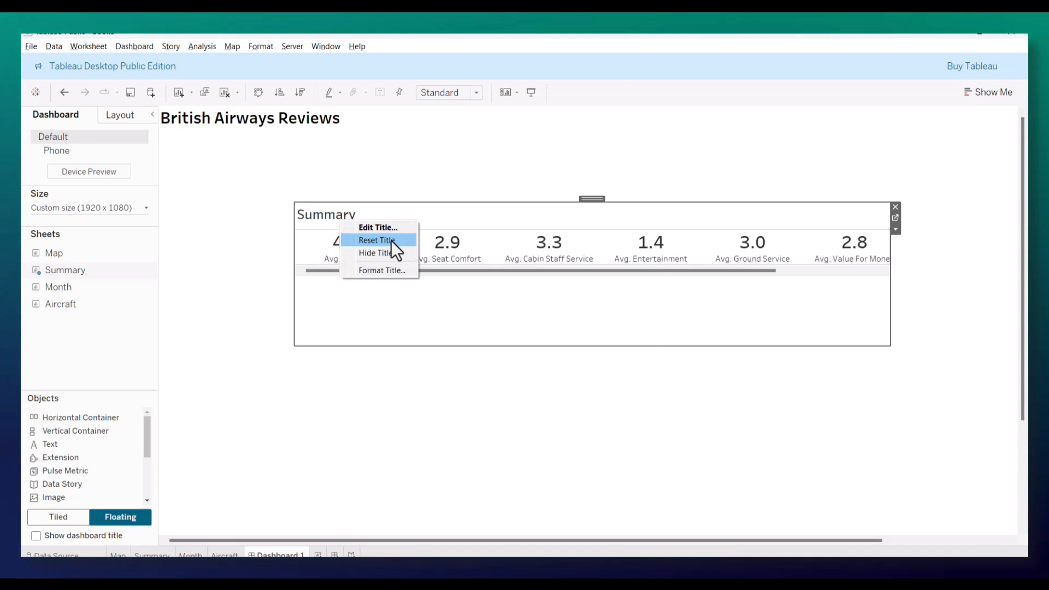
pyautogui.click(381, 251)
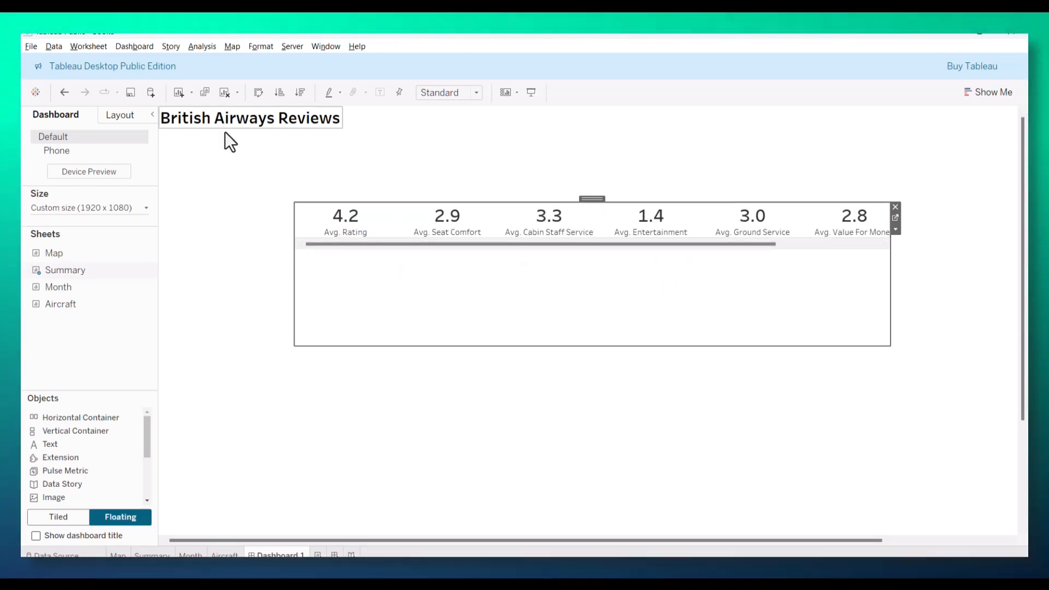
# Step: Place the Summary sheet beside the British Airways Reviews title, widened across the dashboard, and fit it to Entire View
pyautogui.moveTo(589, 199); pyautogui.dragTo(650, 108)
pyautogui.moveTo(953, 175); pyautogui.dragTo(1008, 173)
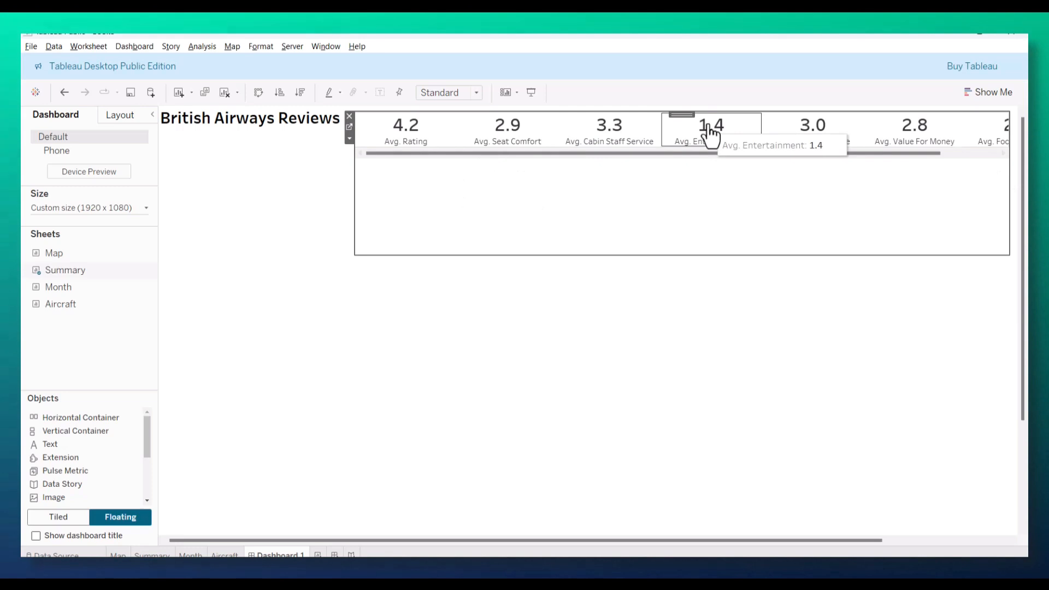
pyautogui.click(471, 92)
pyautogui.click(444, 140)
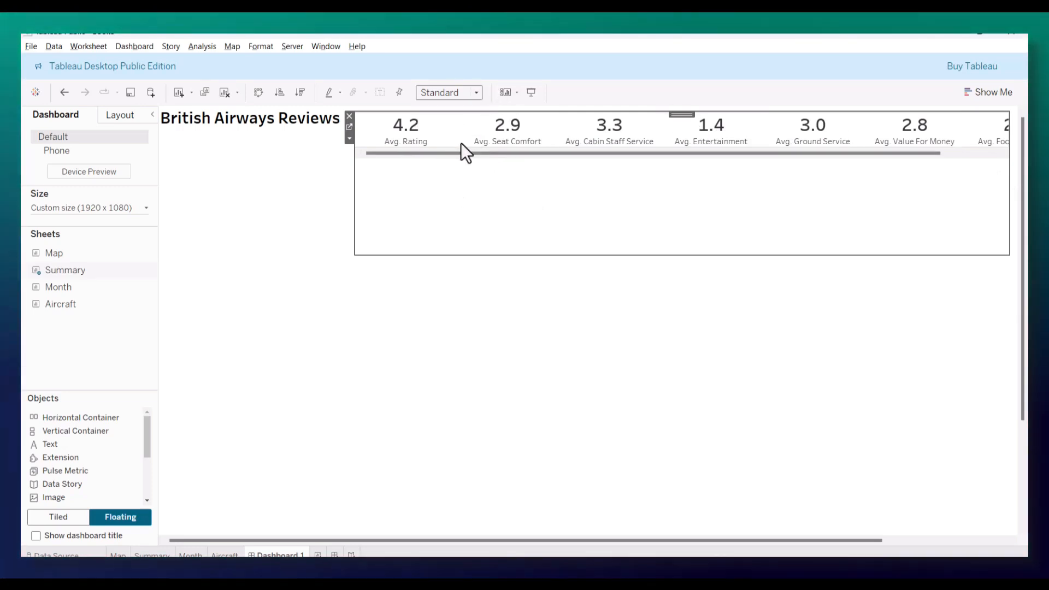
pyautogui.moveTo(682, 113)
pyautogui.mouseDown()
pyautogui.moveTo(601, 152)
pyautogui.moveTo(675, 110)
pyautogui.mouseUp()
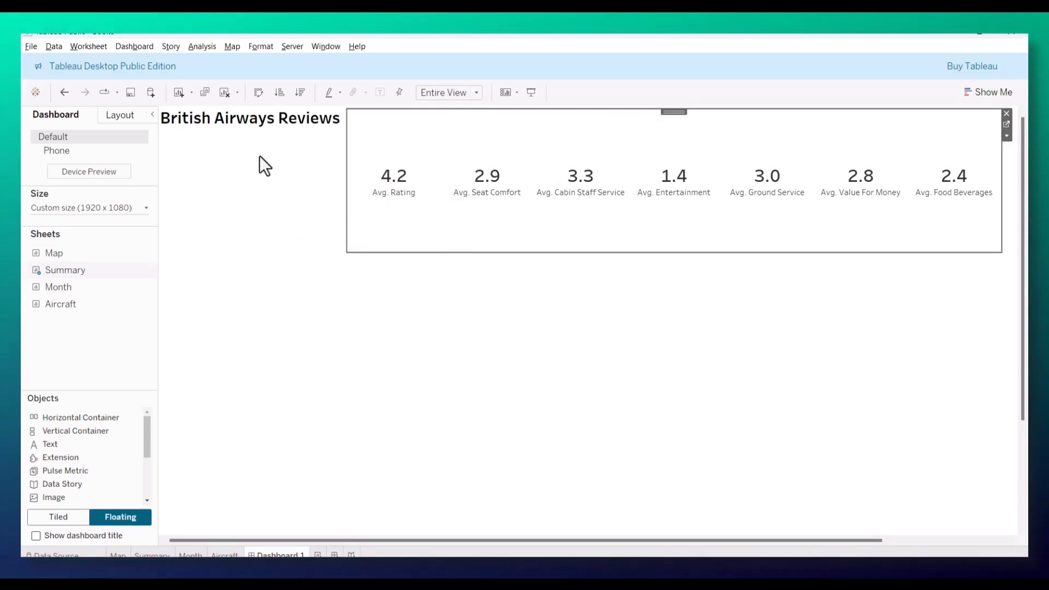
pyautogui.click(250, 123)
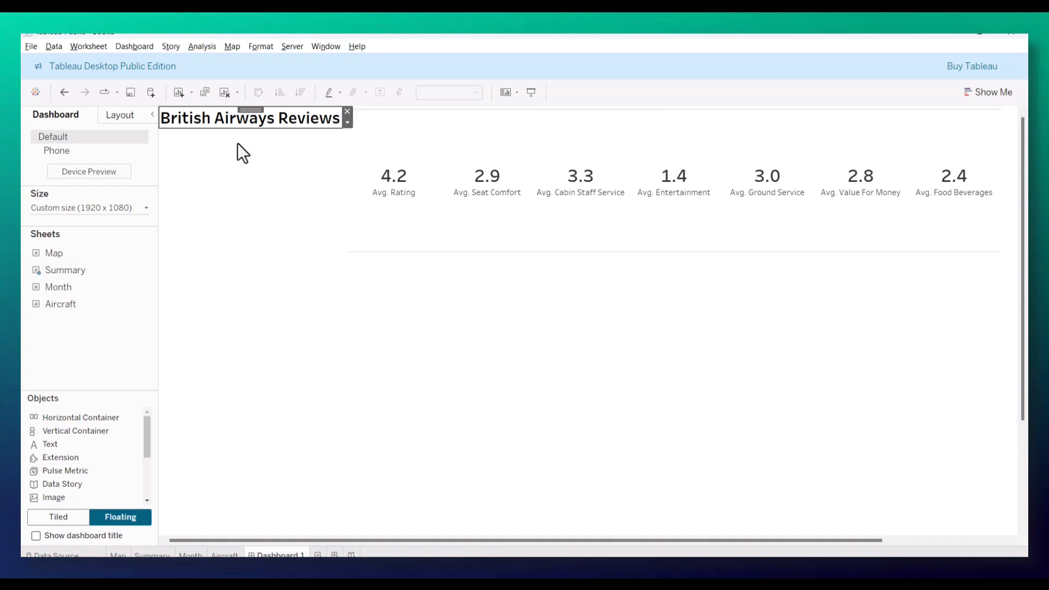
# Step: Resize the British Airways Reviews text object to a width of 200 and a height of 150
pyautogui.click(122, 117)
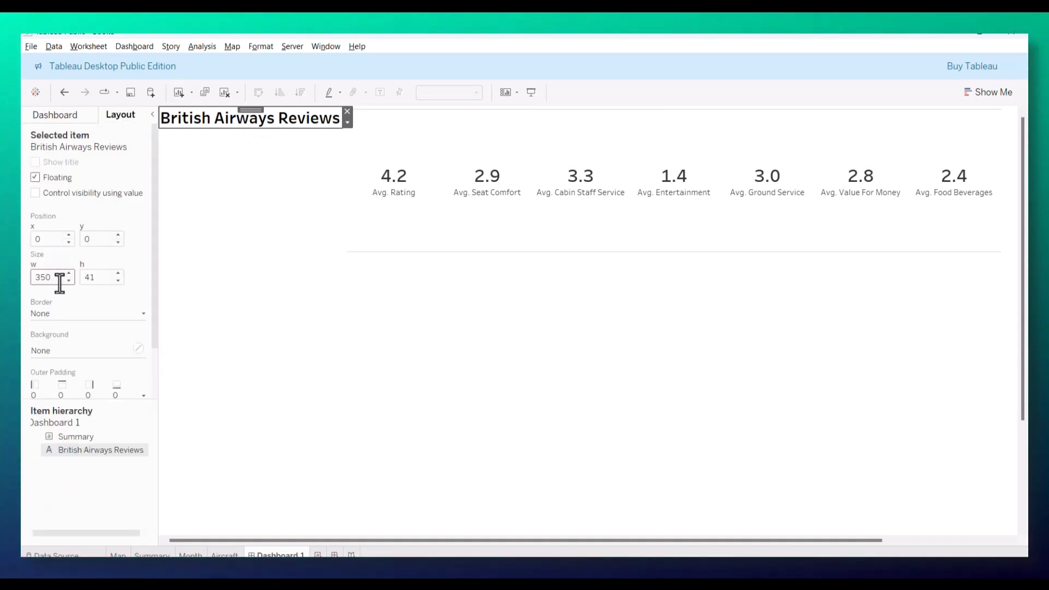
pyautogui.moveTo(53, 280); pyautogui.dragTo(23, 278)
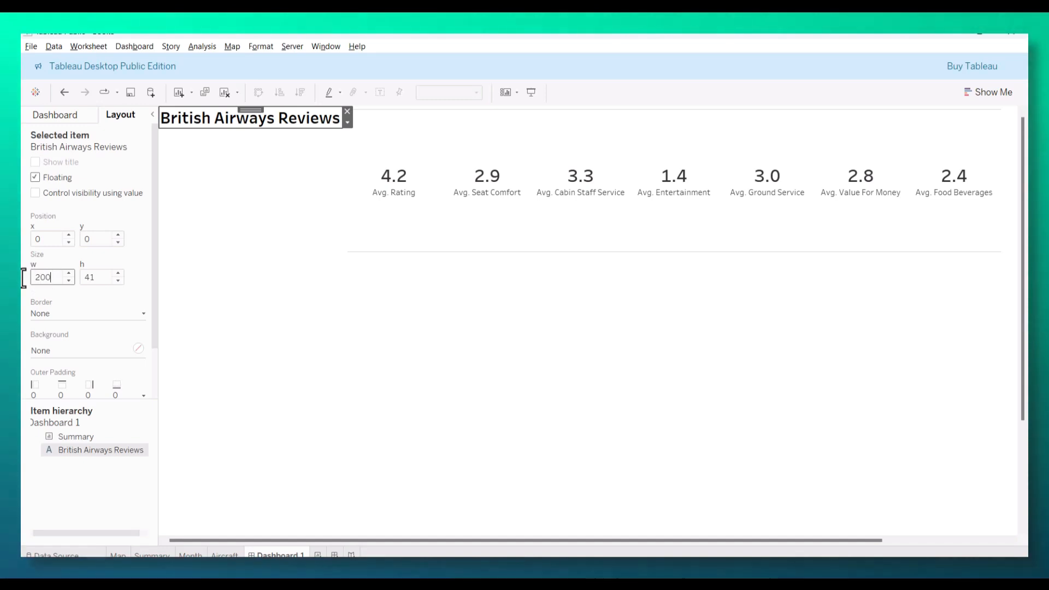
pyautogui.moveTo(99, 279); pyautogui.dragTo(61, 281)
pyautogui.write('150')
pyautogui.click(212, 295)
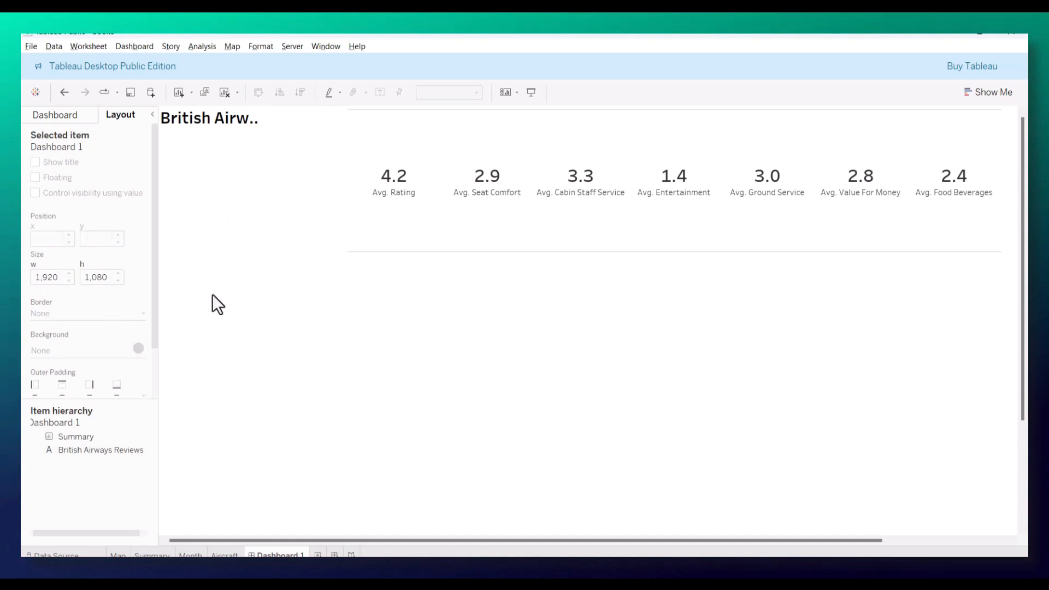
pyautogui.click(221, 127)
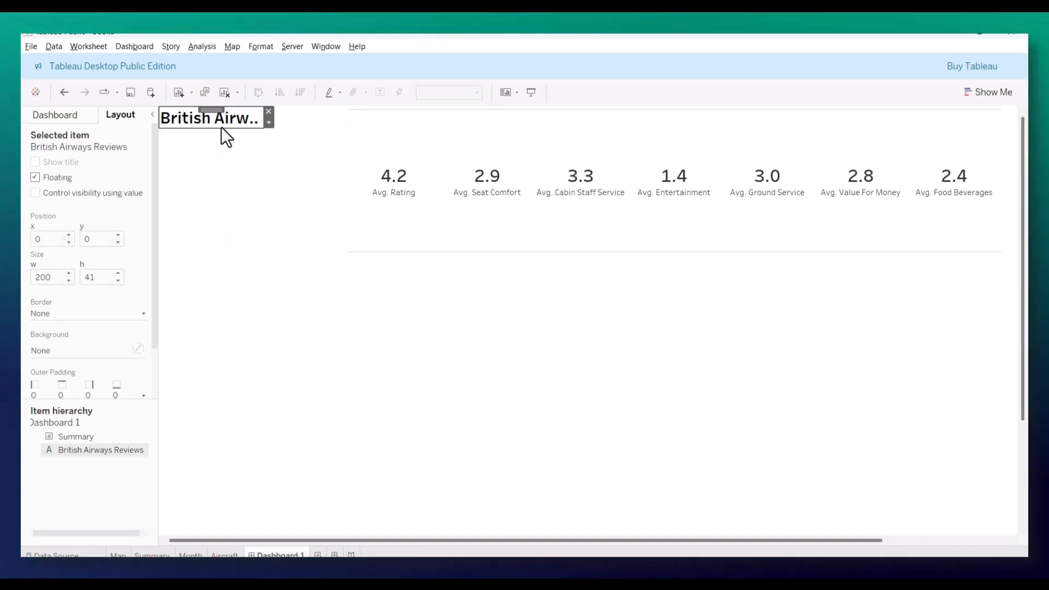
pyautogui.doubleClick(102, 277)
pyautogui.write('150')
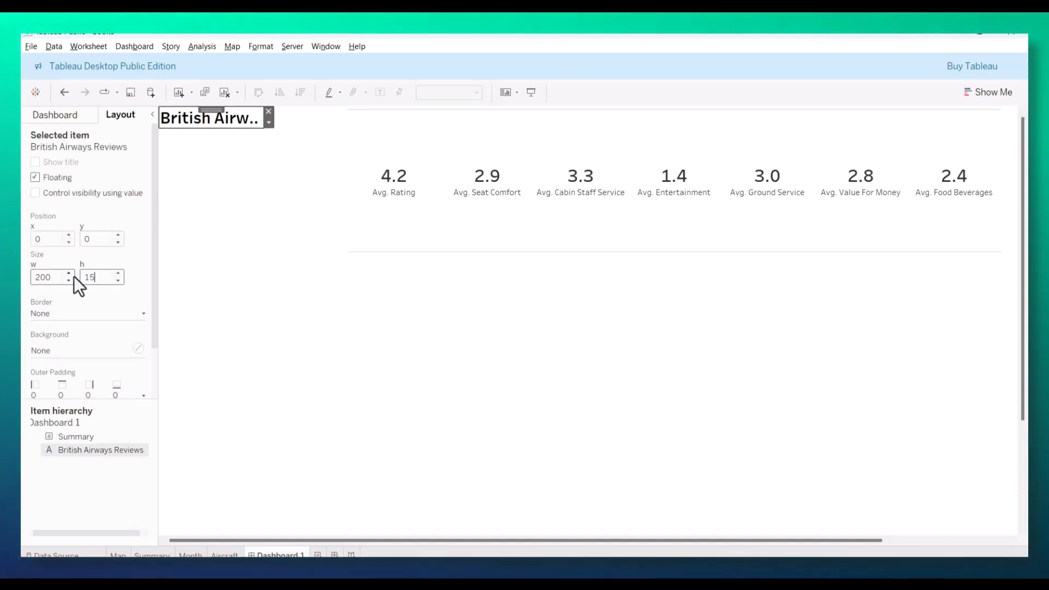
pyautogui.press('Return')
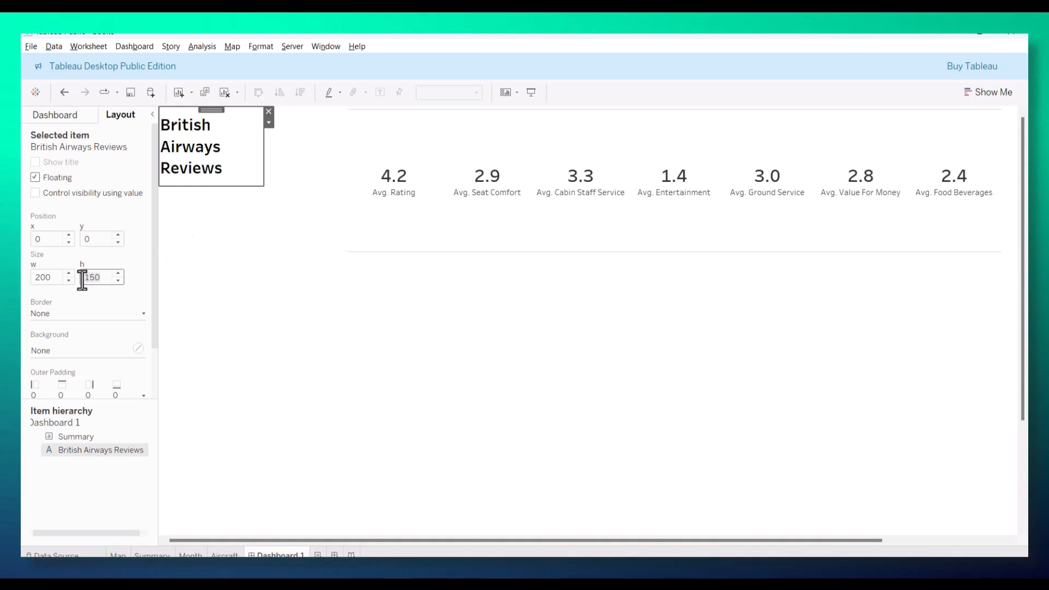
# Step: Try heights of 200 and 250 for the British Airways Reviews text object
pyautogui.doubleClick(82, 280)
pyautogui.write('2')
pyautogui.press('Return')
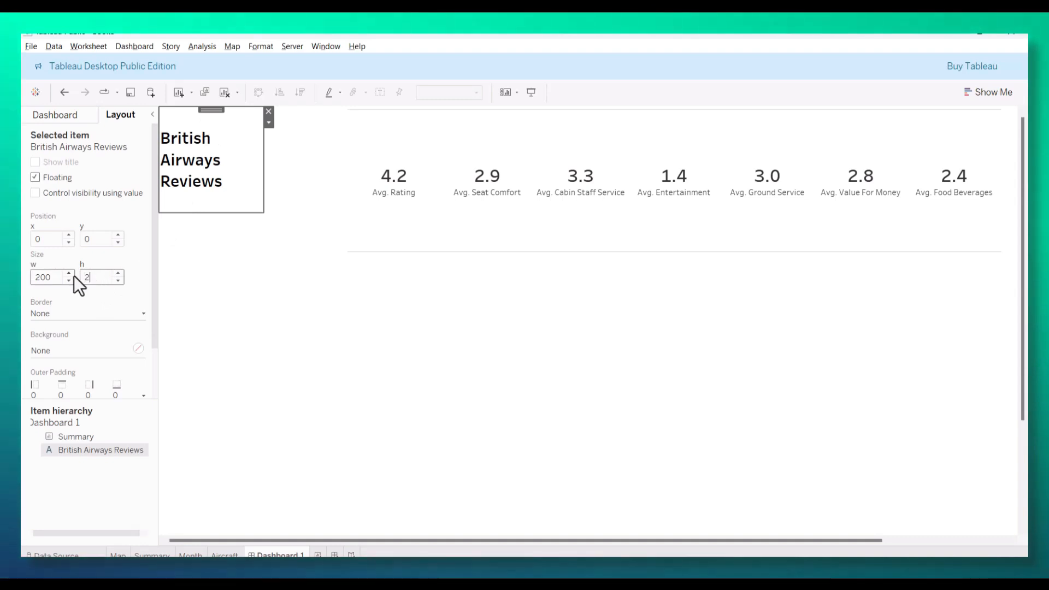
pyautogui.write('250')
pyautogui.press('Return')
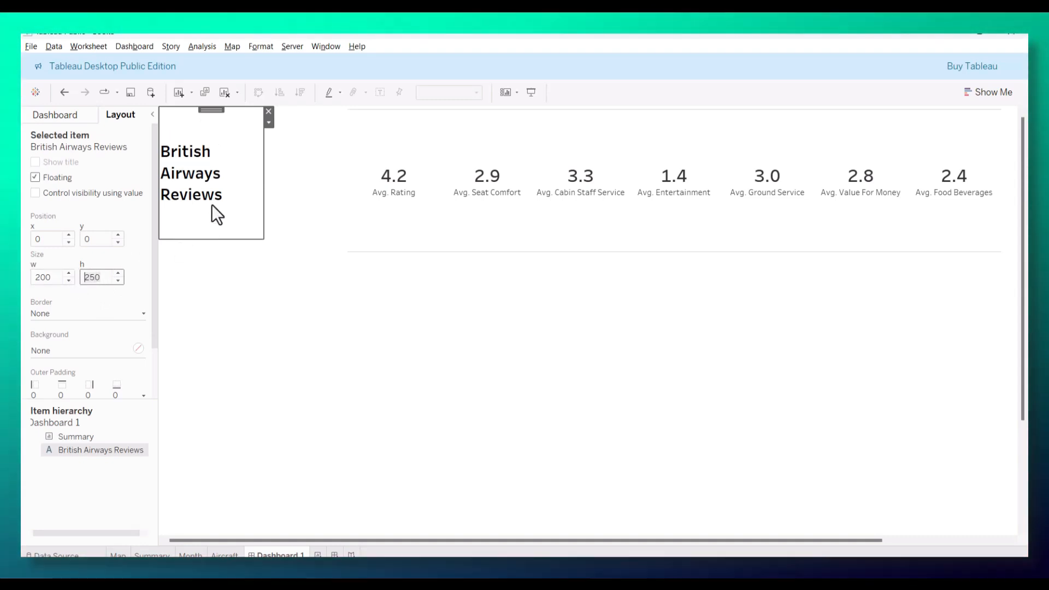
# Step: Resize the British Airways Reviews text object to a width of 250 and a height of 150
pyautogui.doubleClick(100, 277)
pyautogui.write('200')
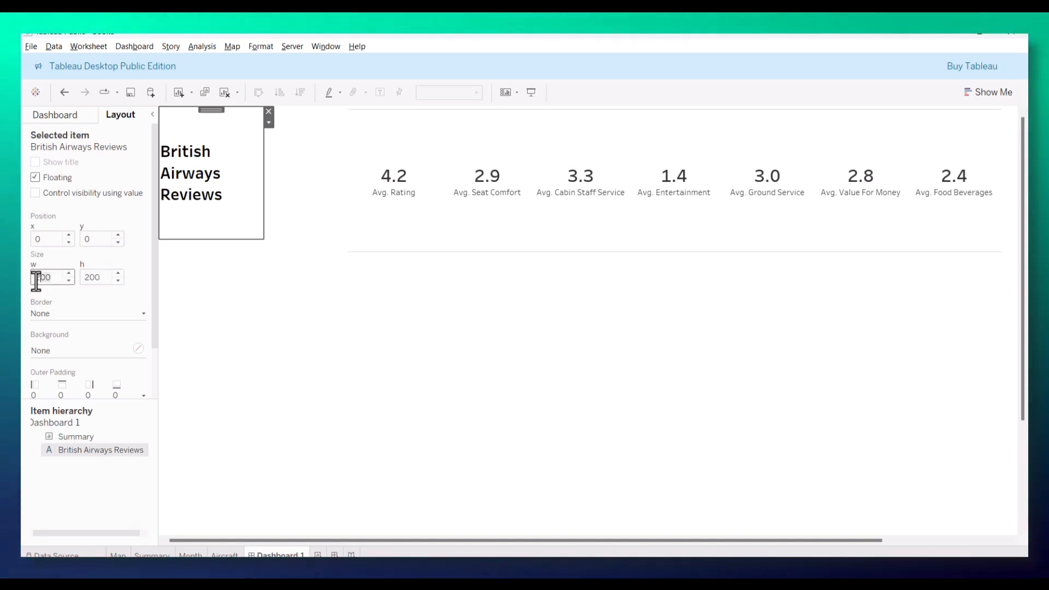
pyautogui.write('250')
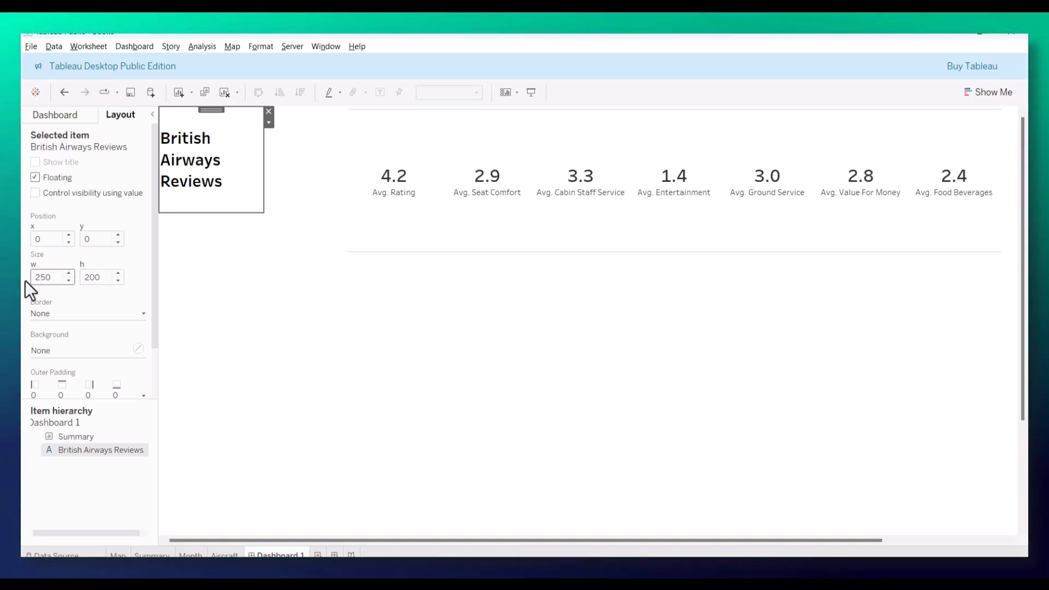
pyautogui.press('Return')
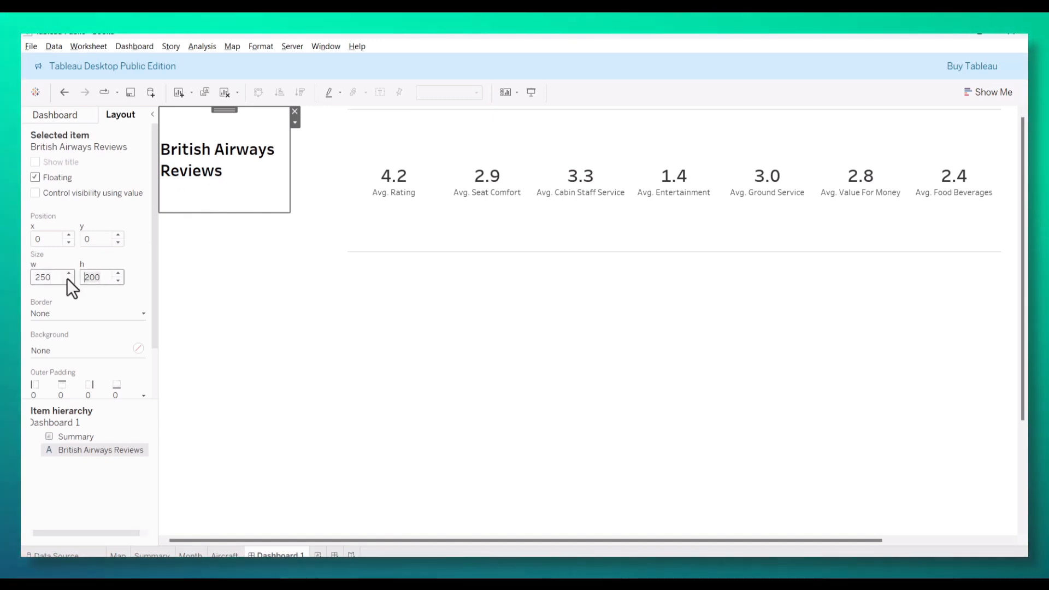
pyautogui.write('150')
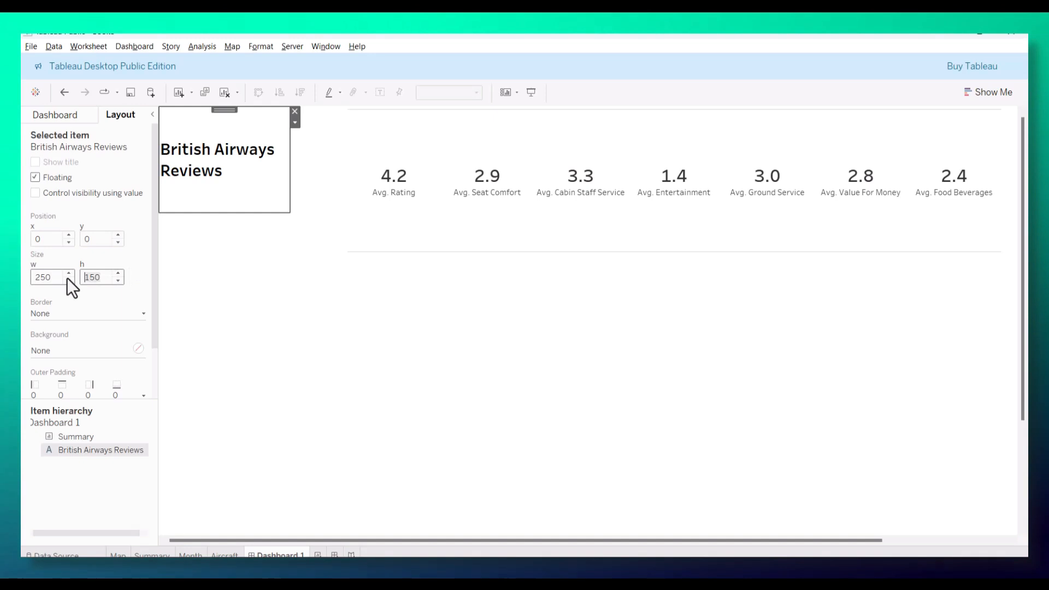
pyautogui.press('Return')
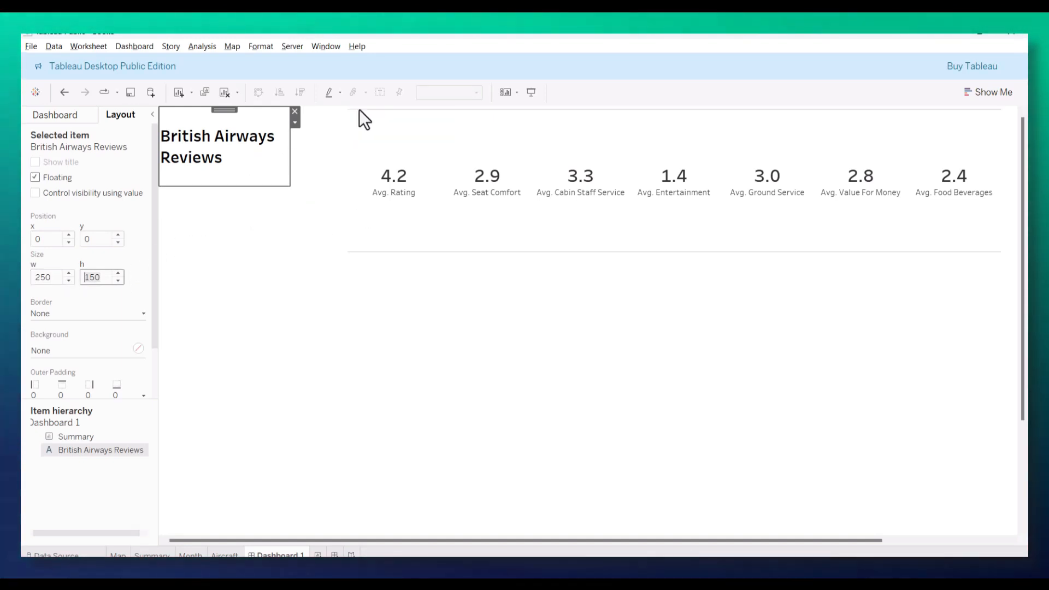
# Step: Set the height of the Summary sheet on the dashboard to 150
pyautogui.click(360, 116)
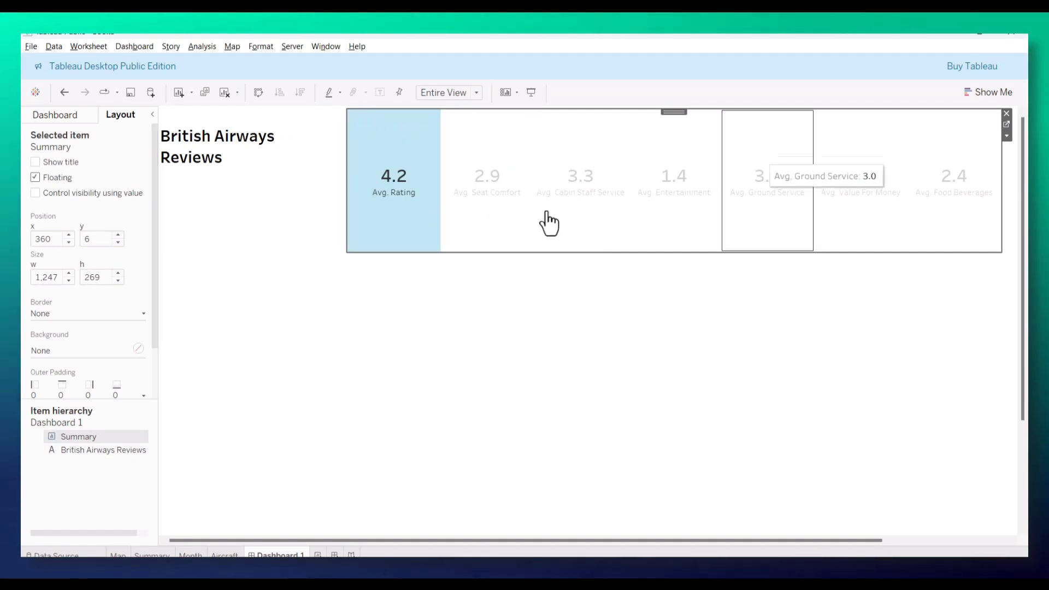
pyautogui.moveTo(101, 277); pyautogui.dragTo(56, 278)
pyautogui.write('1')
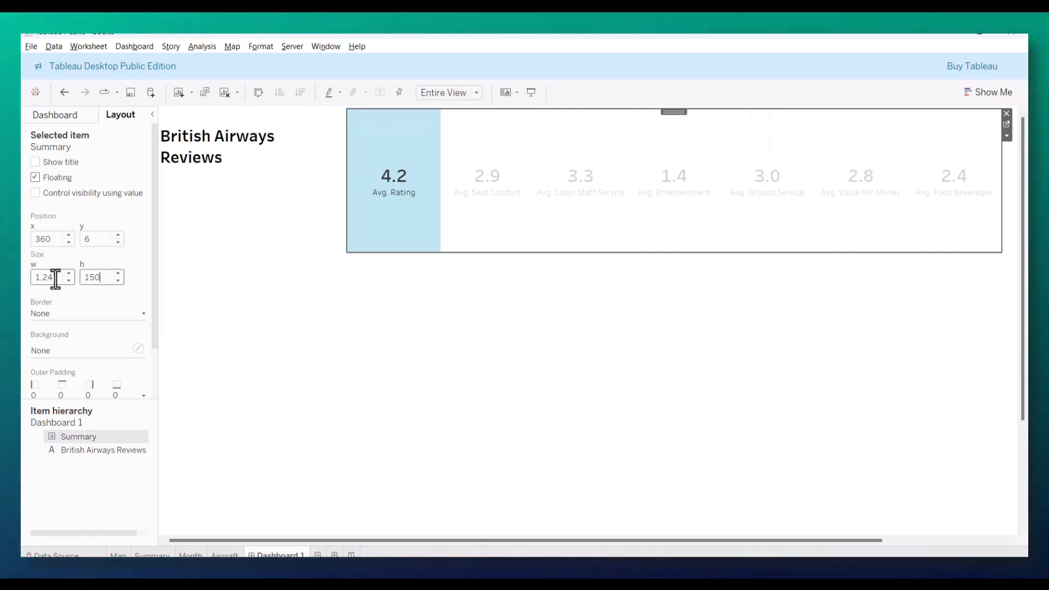
pyautogui.write('50')
pyautogui.press('Return')
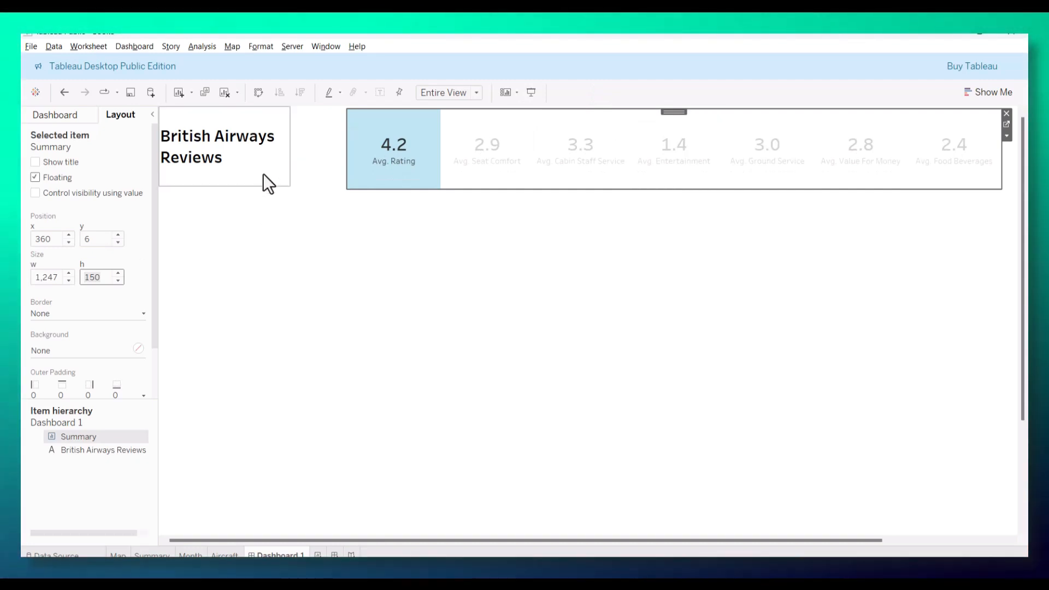
# Step: Position the Summary sheet at x 250 and y 0, directly beside the title
pyautogui.moveTo(56, 239); pyautogui.dragTo(27, 241)
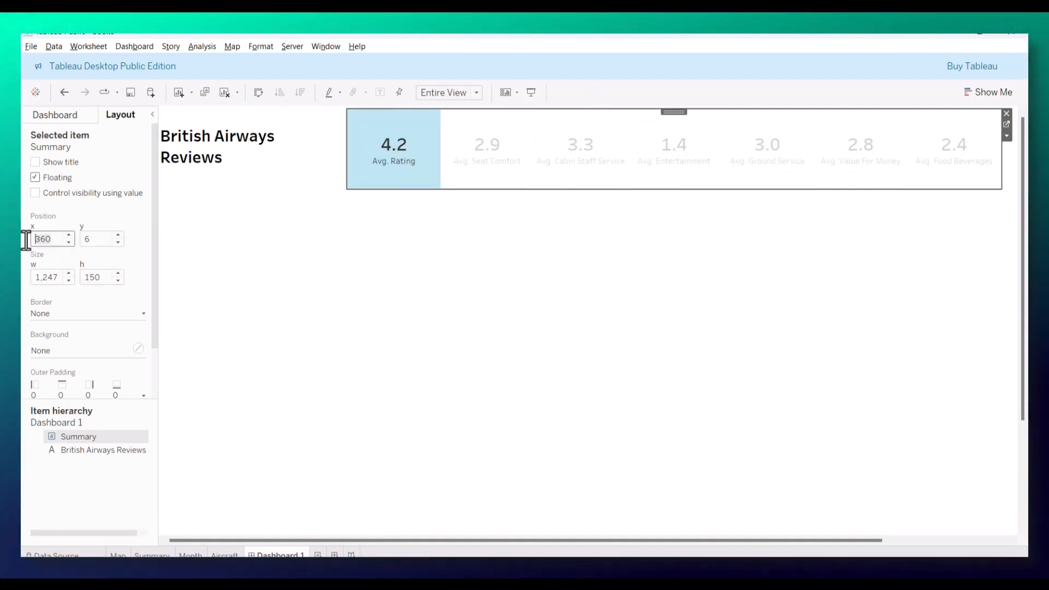
pyautogui.write('250')
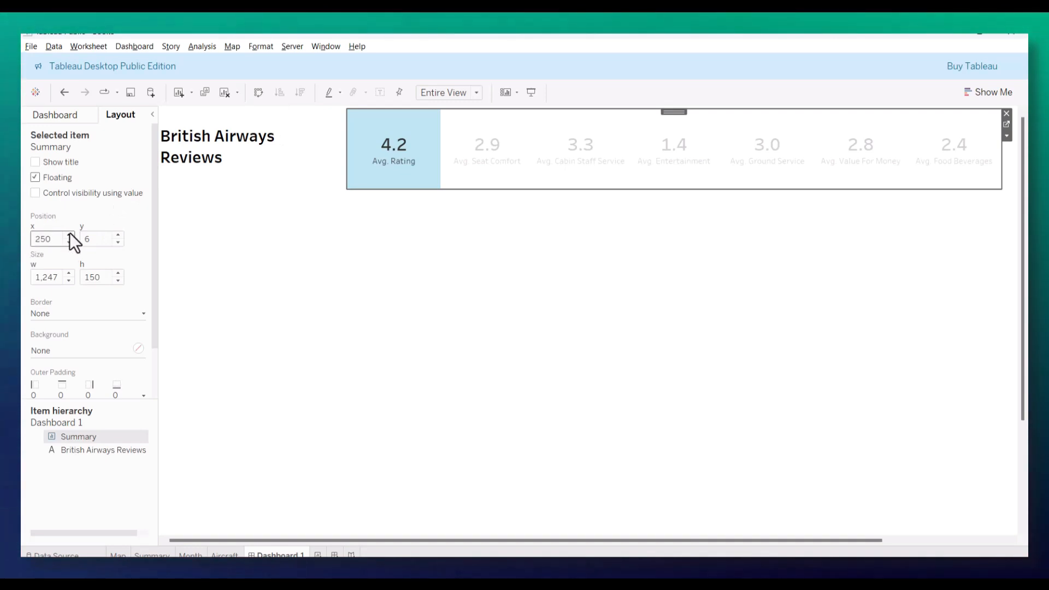
pyautogui.moveTo(91, 239); pyautogui.dragTo(77, 238)
pyautogui.write('0')
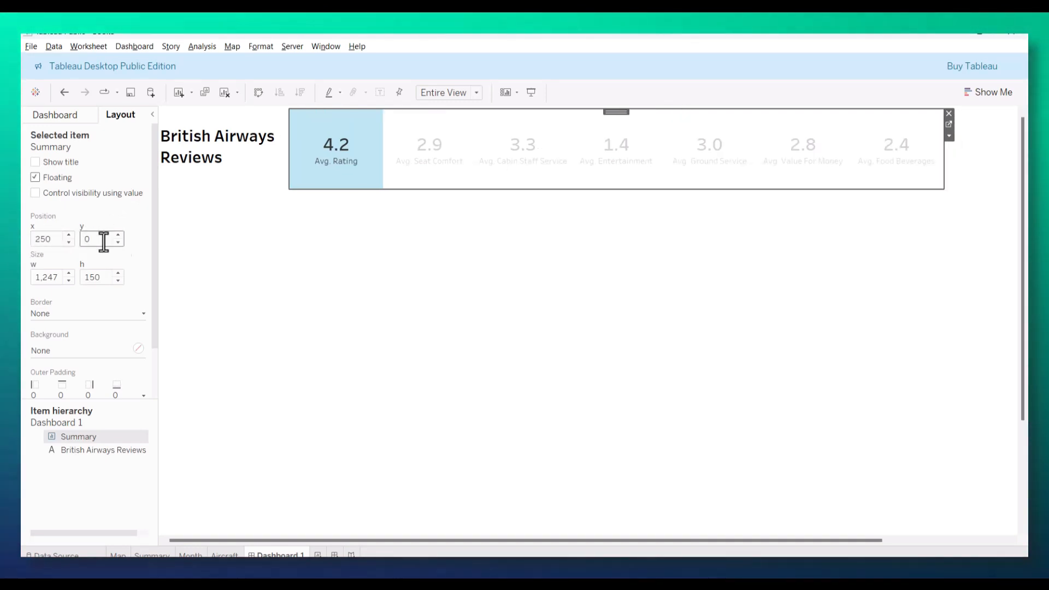
pyautogui.click(321, 251)
pyautogui.click(304, 124)
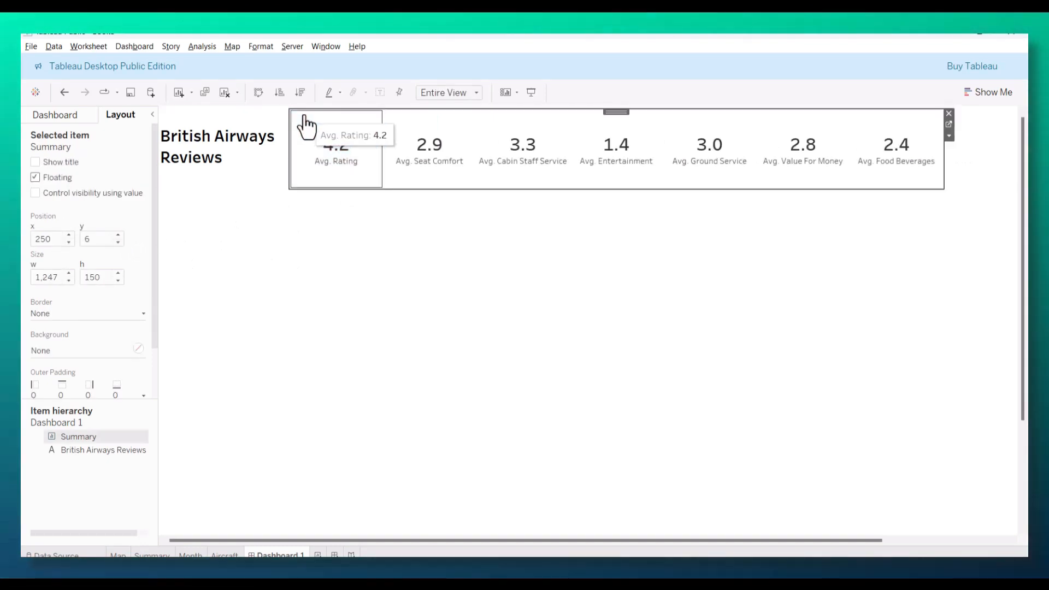
pyautogui.click(88, 239)
pyautogui.write('0')
pyautogui.press('Return')
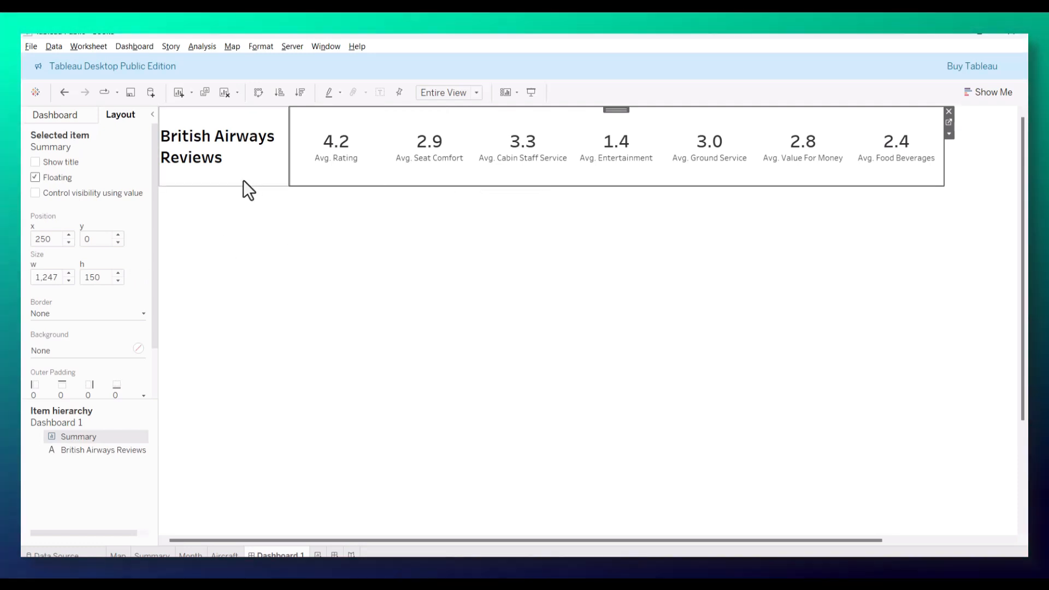
# Step: Fill the background of the British Airways Reviews text object with the saved dark green
pyautogui.click(245, 171)
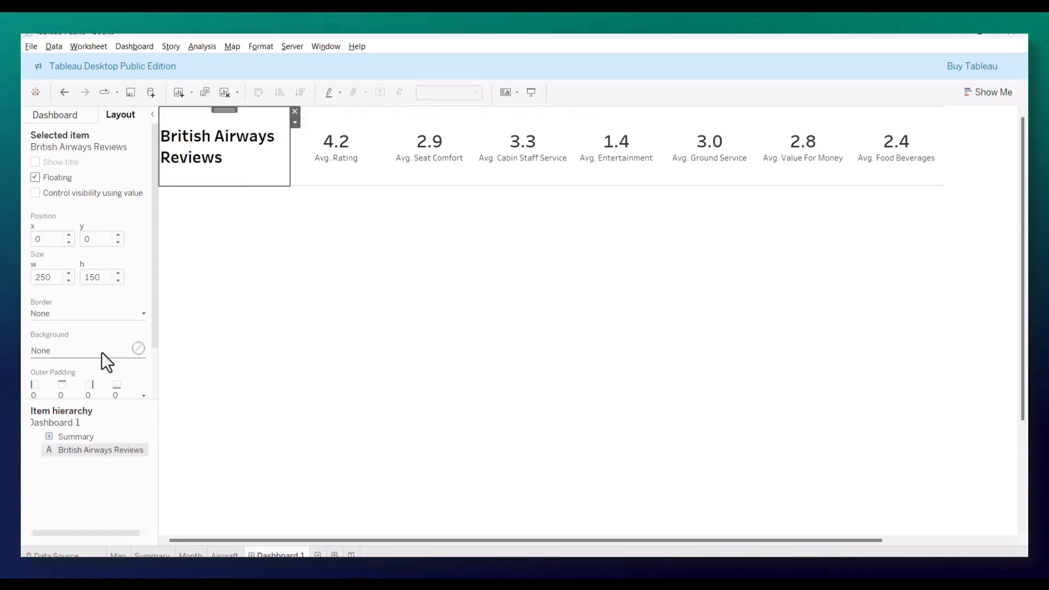
pyautogui.click(106, 313)
pyautogui.click(94, 332)
pyautogui.click(82, 350)
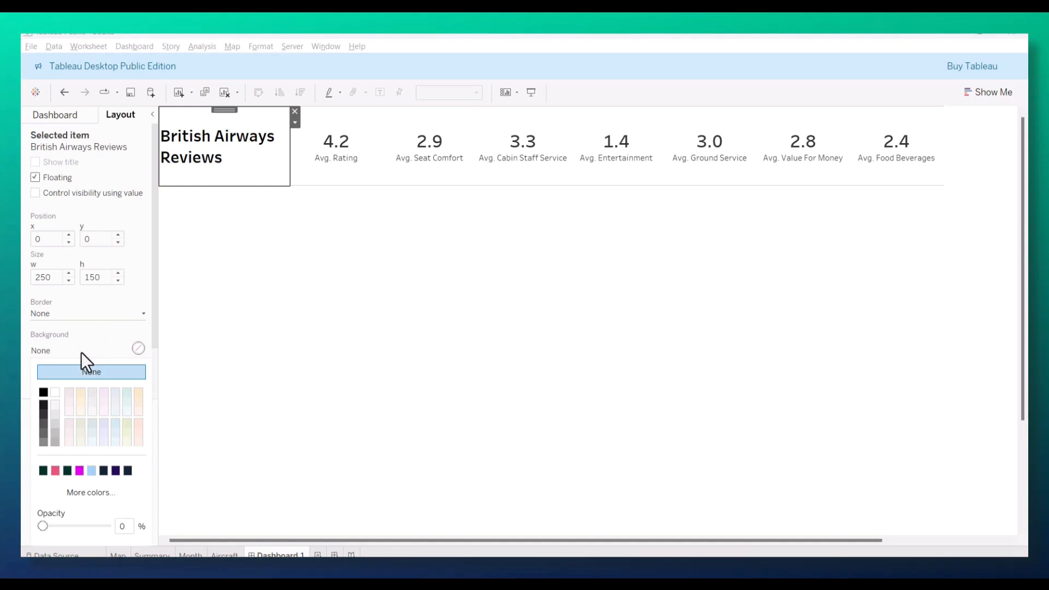
pyautogui.click(42, 471)
# Step: Recolor the British Airways Reviews title text to off-white and center it
pyautogui.doubleClick(202, 133)
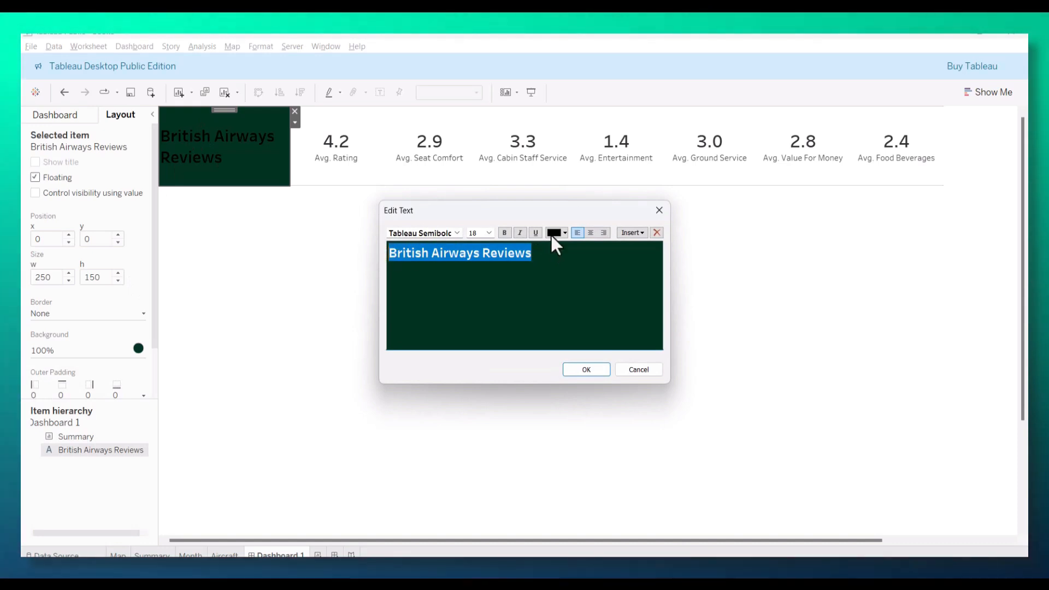
pyautogui.click(562, 232)
pyautogui.click(564, 246)
pyautogui.click(563, 231)
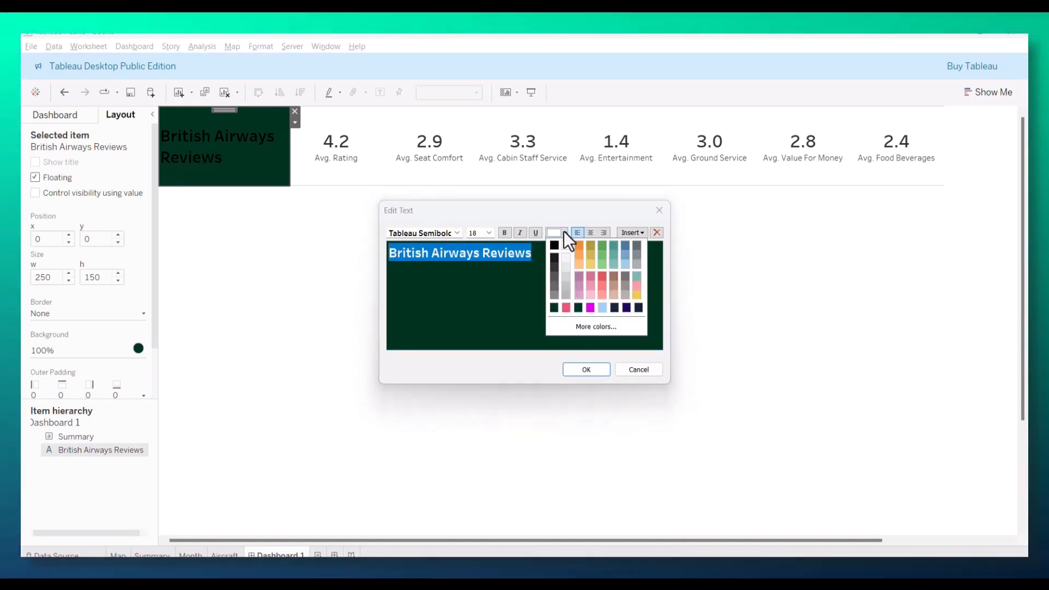
pyautogui.click(564, 258)
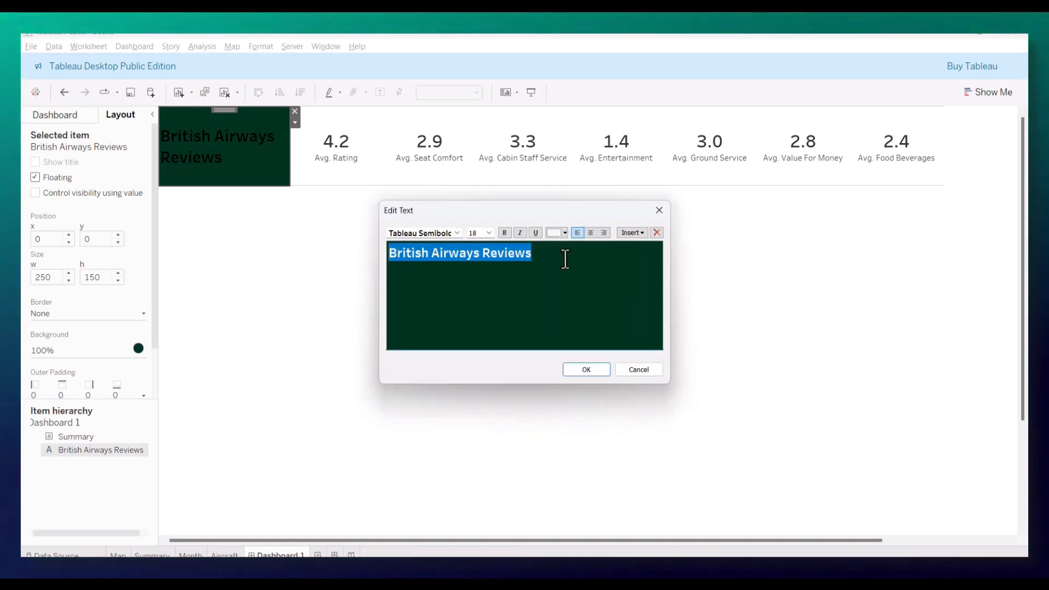
pyautogui.click(588, 233)
pyautogui.click(586, 369)
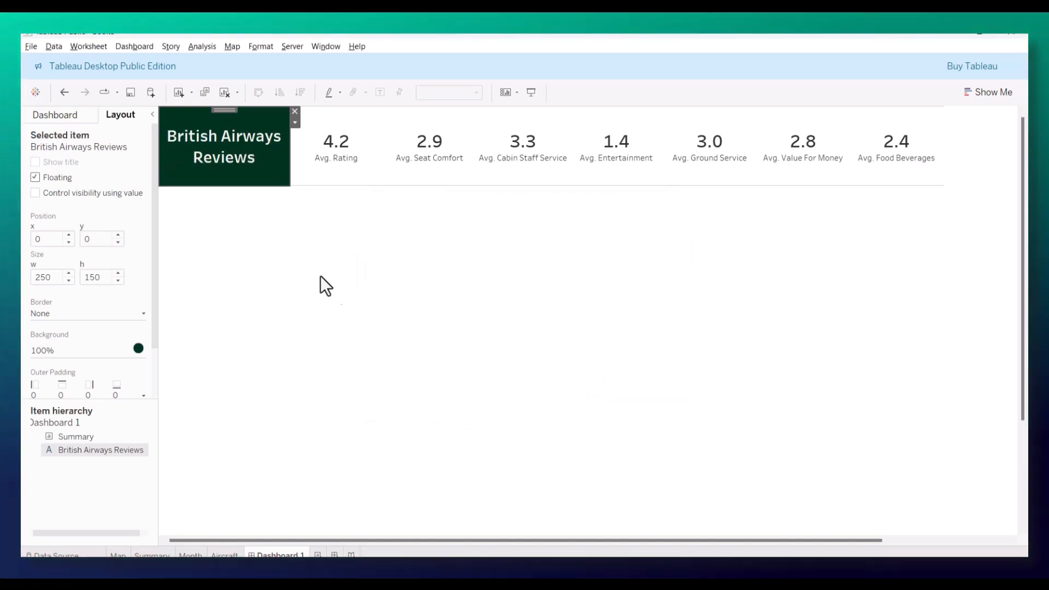
# Step: Shade the Summary worksheet with the same dark green as the title background
pyautogui.click(313, 117)
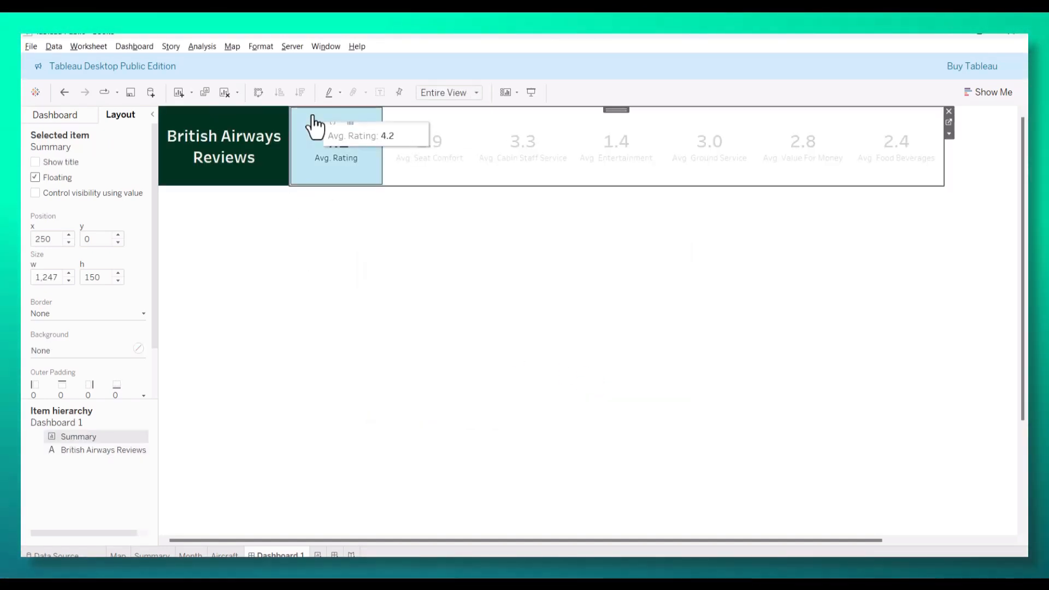
pyautogui.click(260, 45)
pyautogui.click(298, 133)
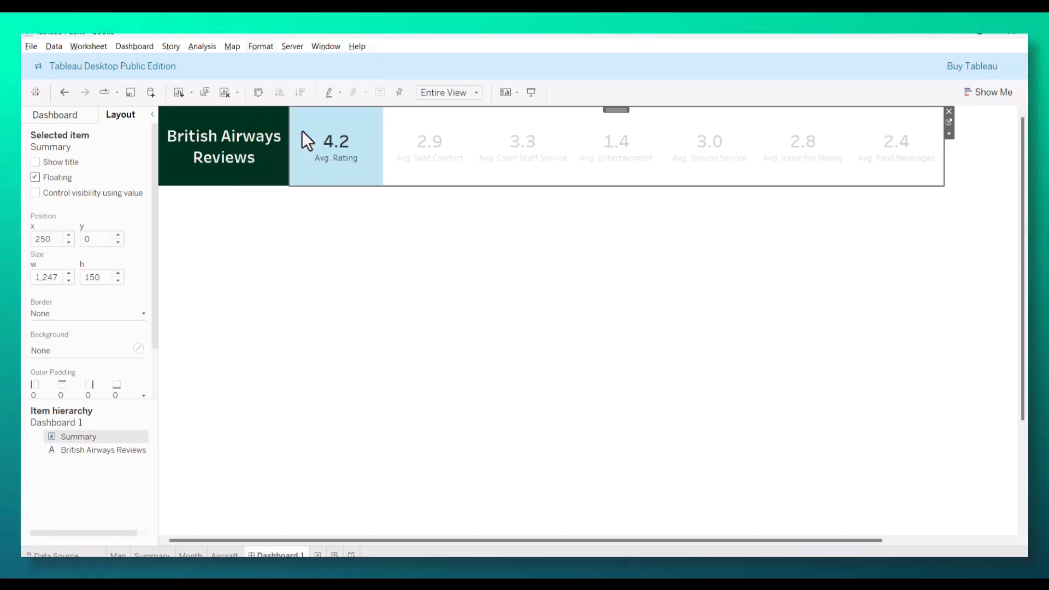
pyautogui.click(100, 195)
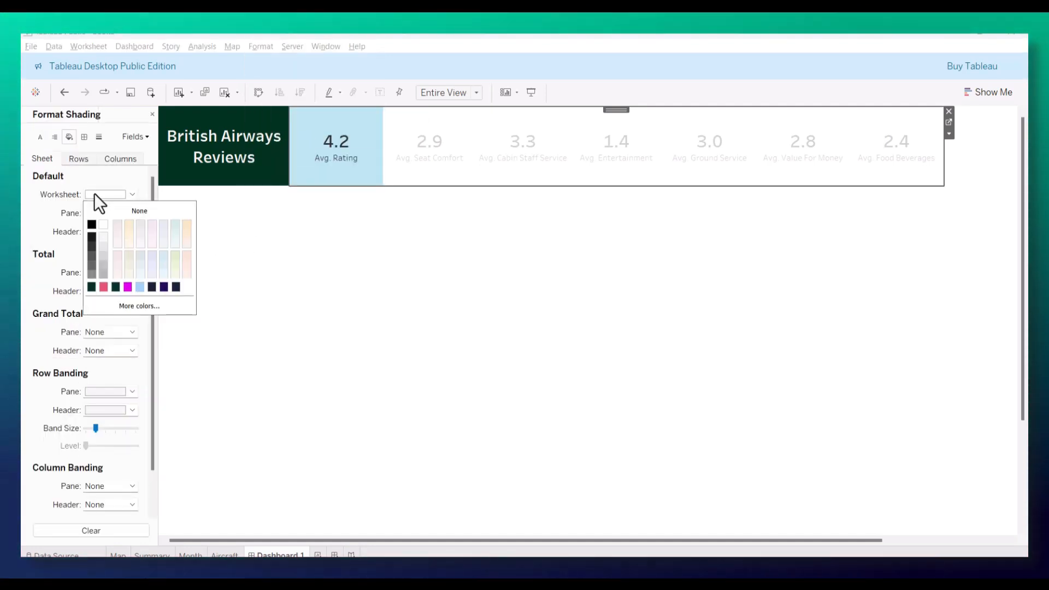
pyautogui.click(94, 289)
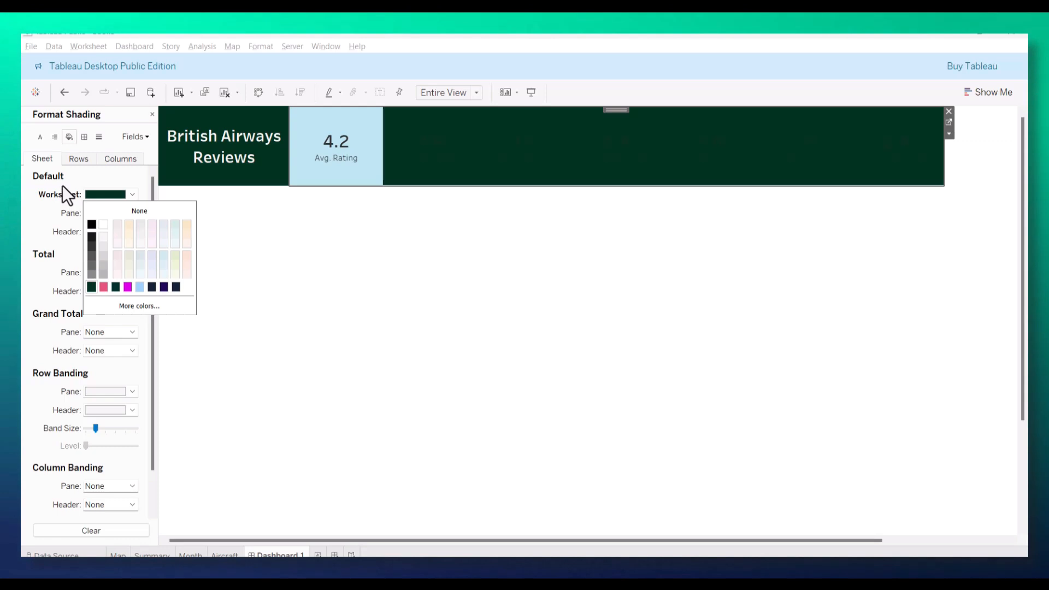
# Step: Set the Summary worksheet's font color to white and close the formatting options
pyautogui.click(41, 136)
pyautogui.click(40, 137)
pyautogui.click(107, 197)
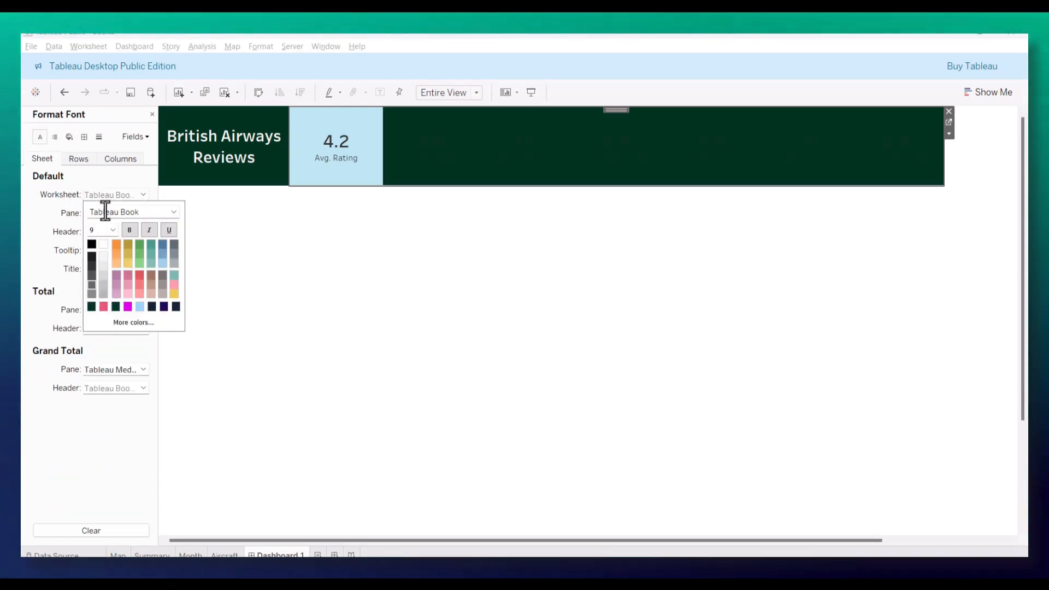
pyautogui.click(104, 246)
pyautogui.click(348, 251)
pyautogui.click(358, 251)
pyautogui.click(358, 164)
pyautogui.click(372, 271)
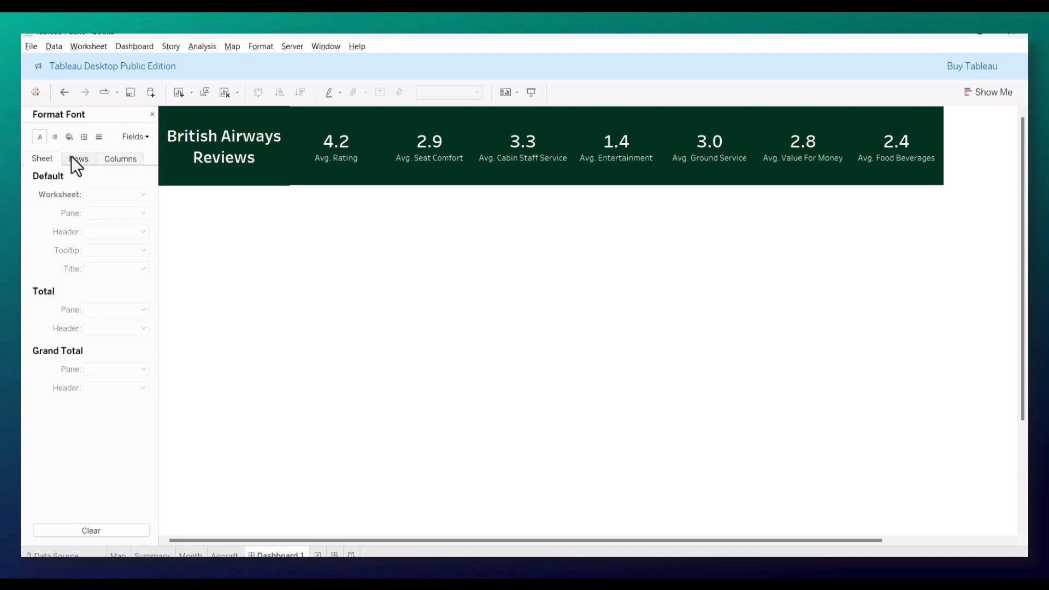
pyautogui.click(151, 114)
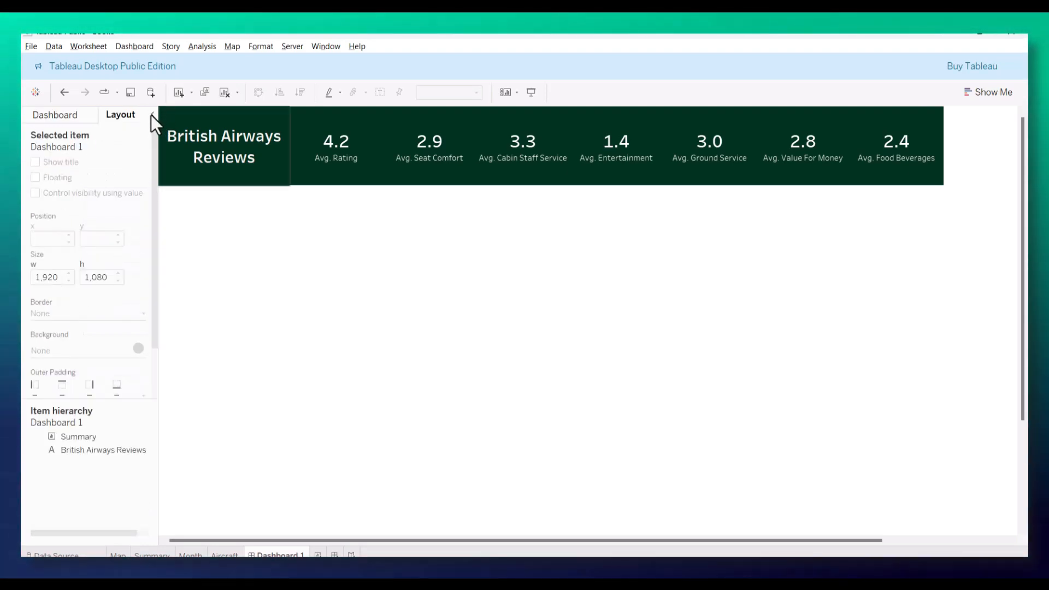
# Step: Place the Map worksheet as a floating object on the dashboard and move it to about x 308, y 366 beneath the summary header
pyautogui.click(61, 113)
pyautogui.moveTo(67, 287)
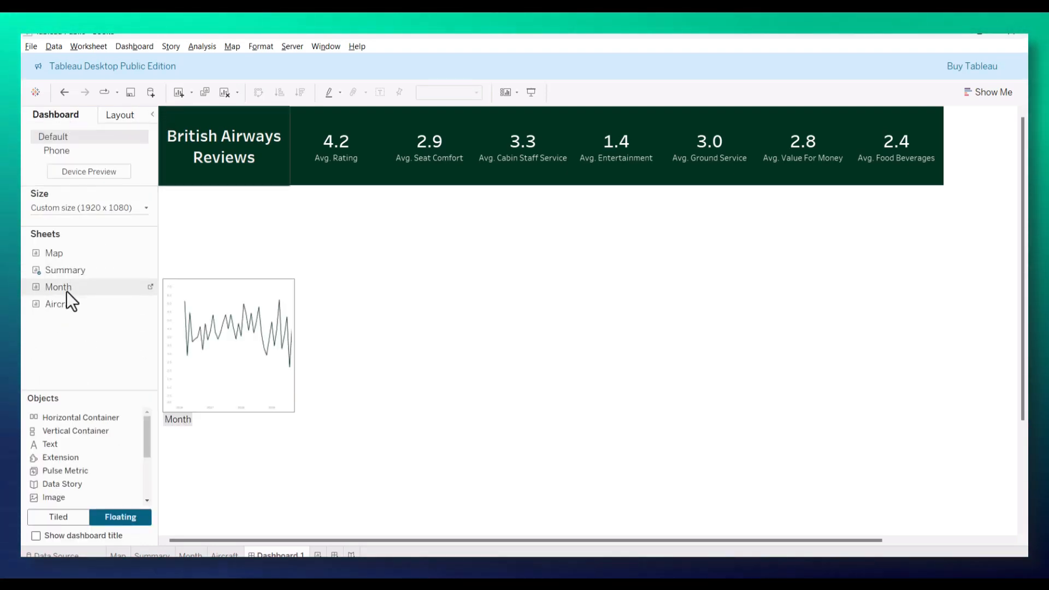
pyautogui.moveTo(57, 254); pyautogui.dragTo(451, 382)
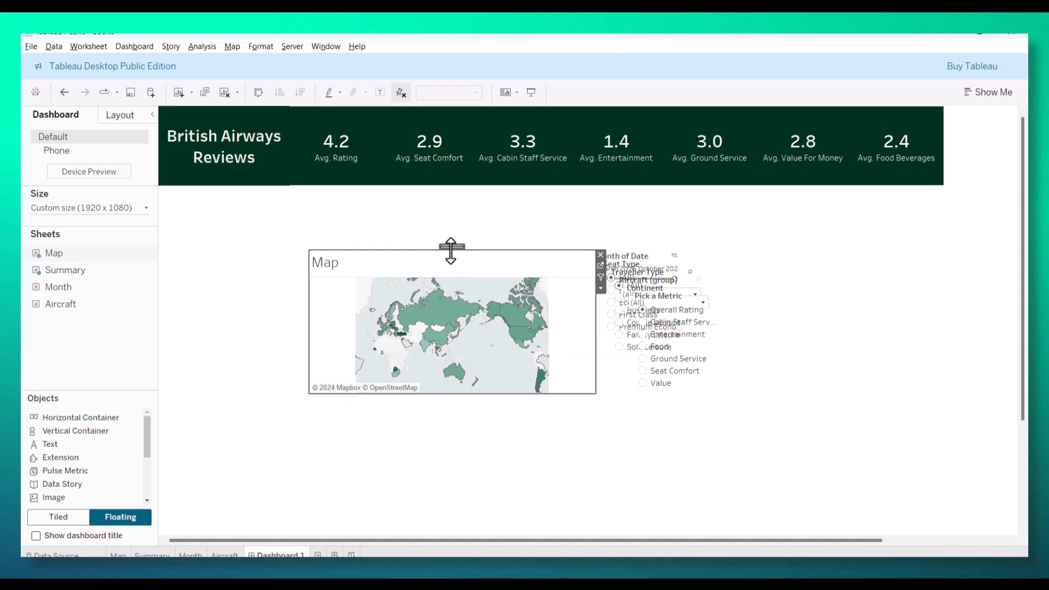
pyautogui.moveTo(451, 251); pyautogui.dragTo(472, 287)
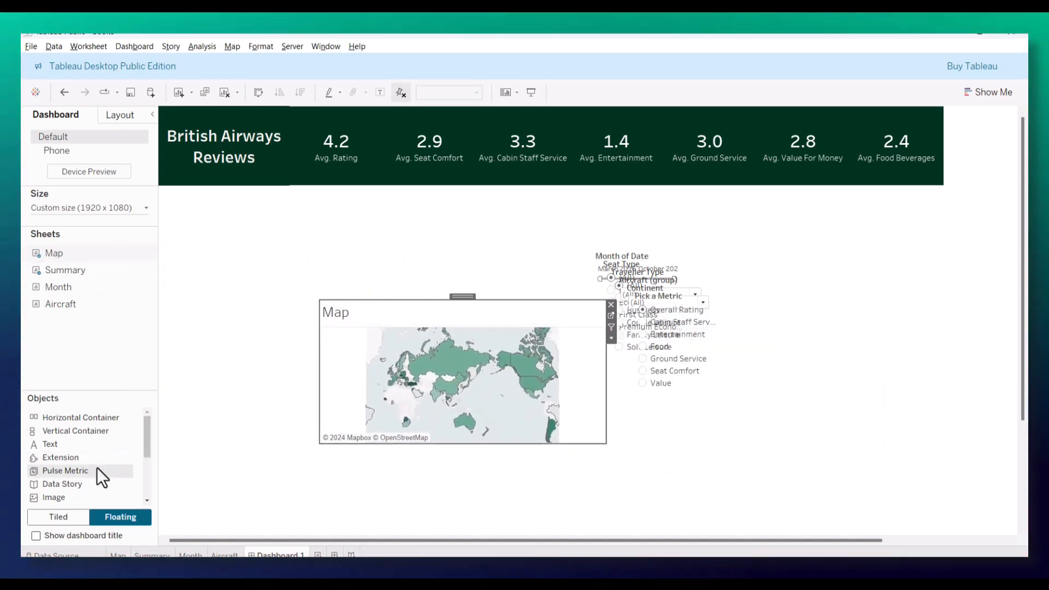
pyautogui.scroll(-3, 97, 470)
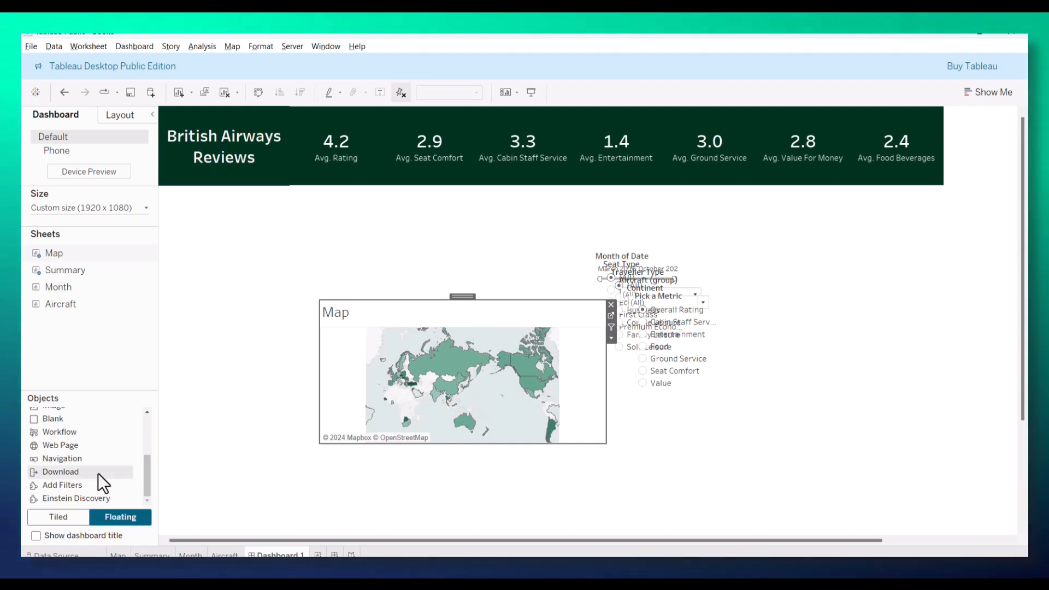
pyautogui.click(122, 116)
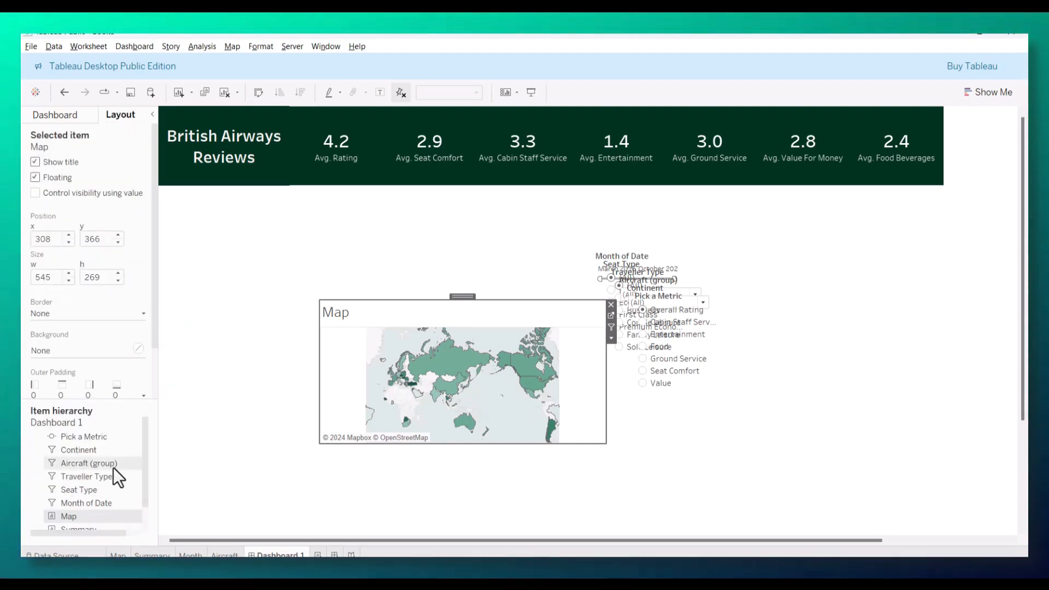
pyautogui.click(68, 115)
pyautogui.click(260, 278)
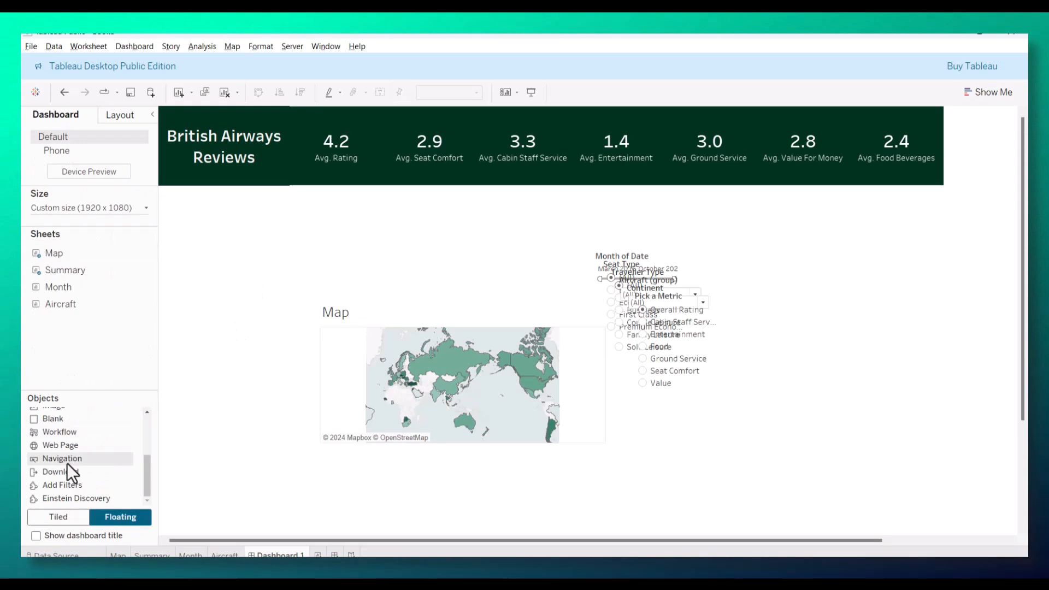
# Step: Add a floating horizontal container directly beneath the British Airways Reviews title and resize it into a tall column nearly as wide as the title
pyautogui.scroll(3, 67, 464)
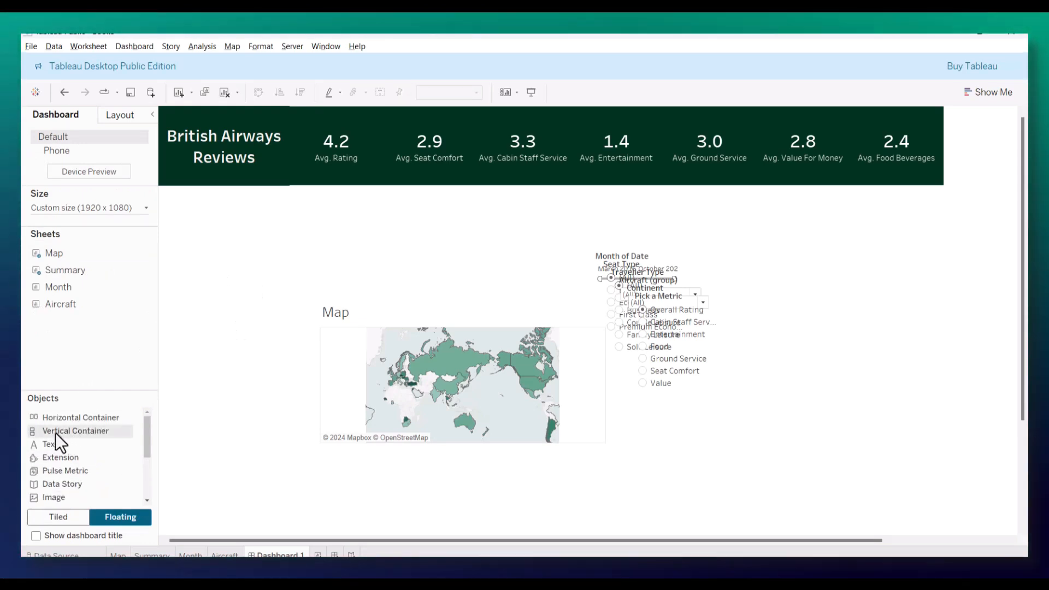
pyautogui.click(54, 432)
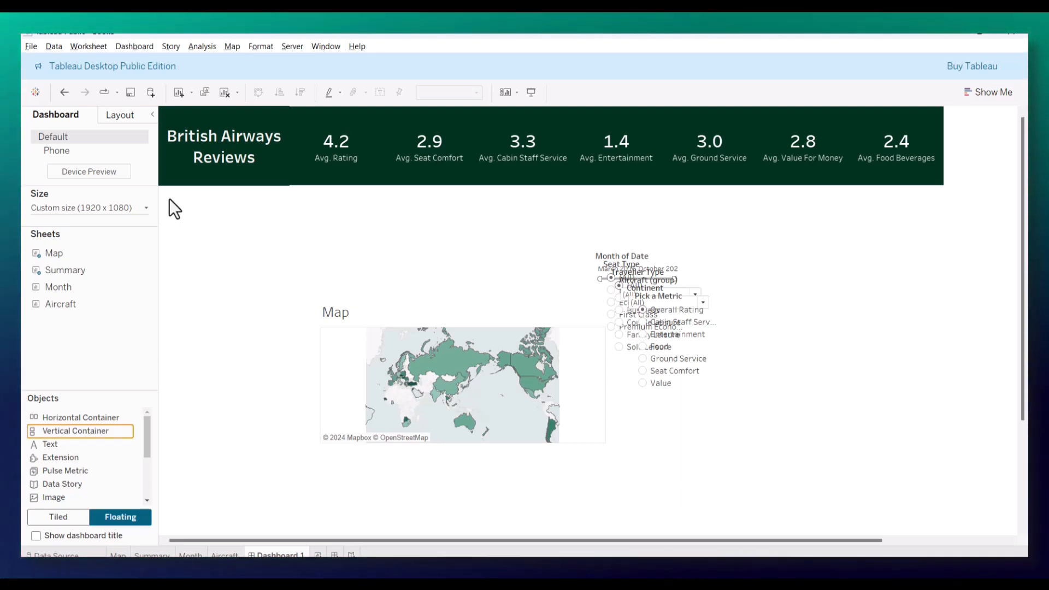
pyautogui.moveTo(93, 418); pyautogui.dragTo(205, 255)
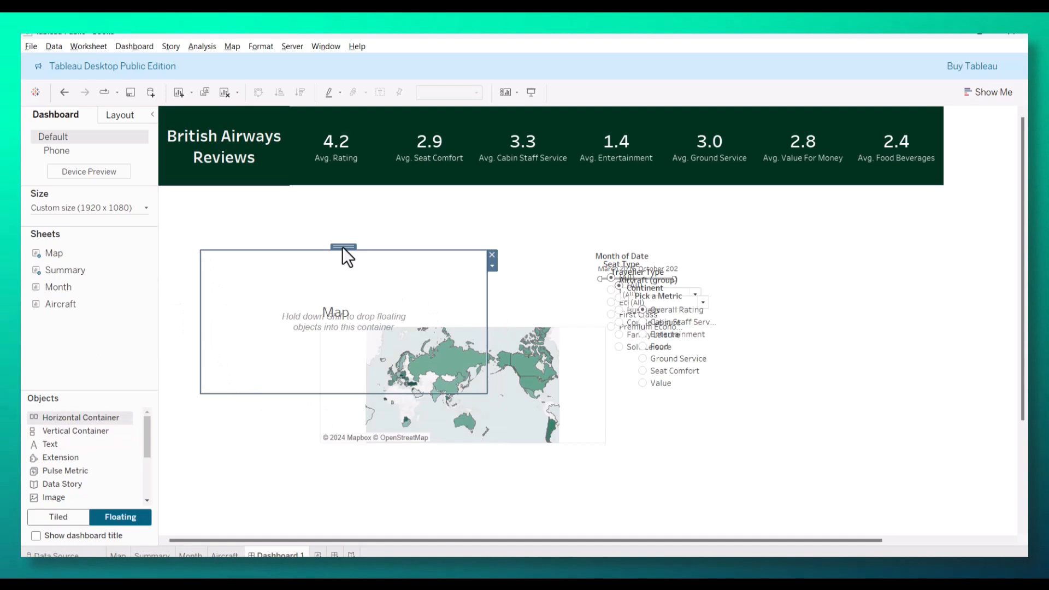
pyautogui.moveTo(348, 247); pyautogui.dragTo(305, 182)
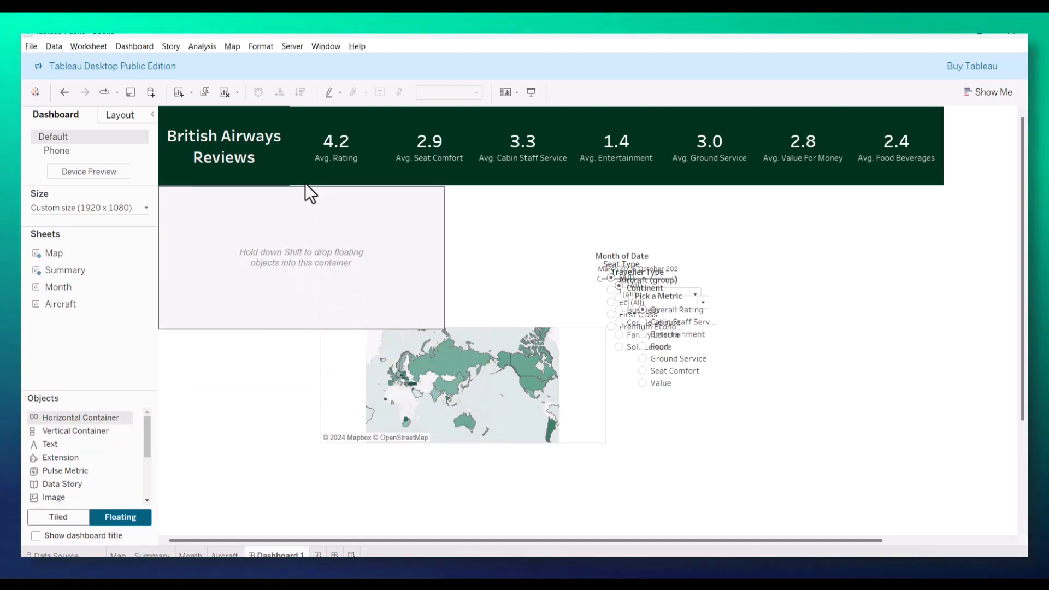
pyautogui.moveTo(443, 260); pyautogui.dragTo(280, 263)
pyautogui.moveTo(220, 330); pyautogui.dragTo(206, 541)
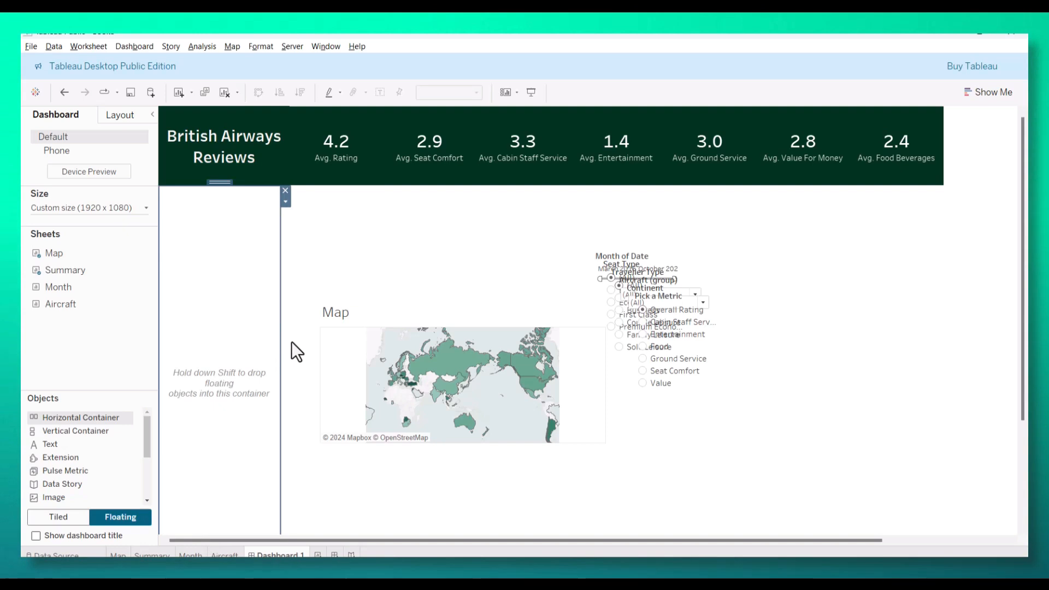
# Step: Pull the Month of Date filter and the Pick a Metric control out of the overlapping filter stack into separate empty areas
pyautogui.scroll(-2, 285, 366)
pyautogui.scroll(1, 333, 358)
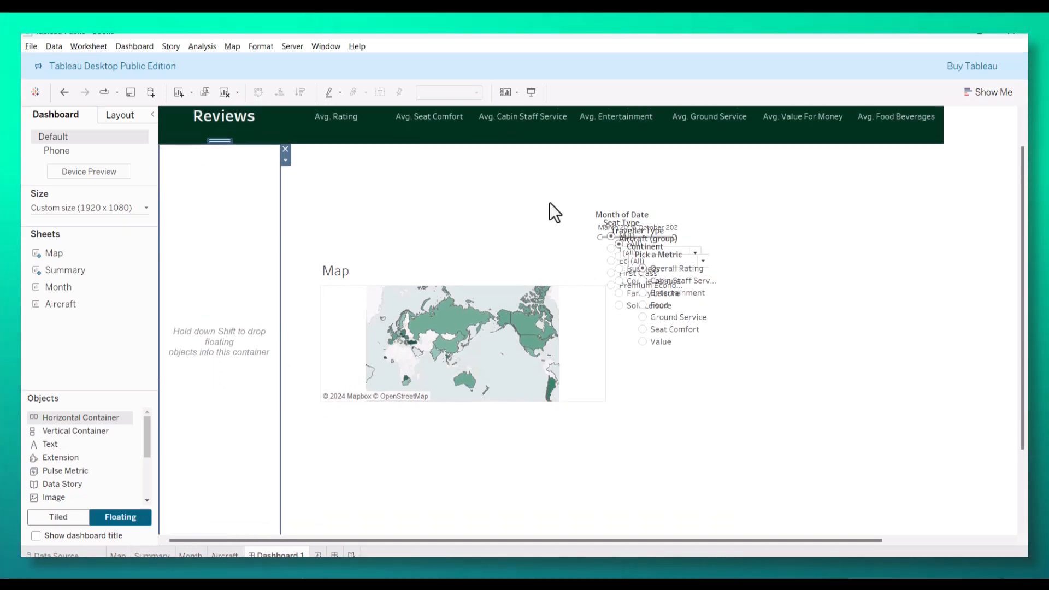
pyautogui.moveTo(628, 203); pyautogui.dragTo(838, 219)
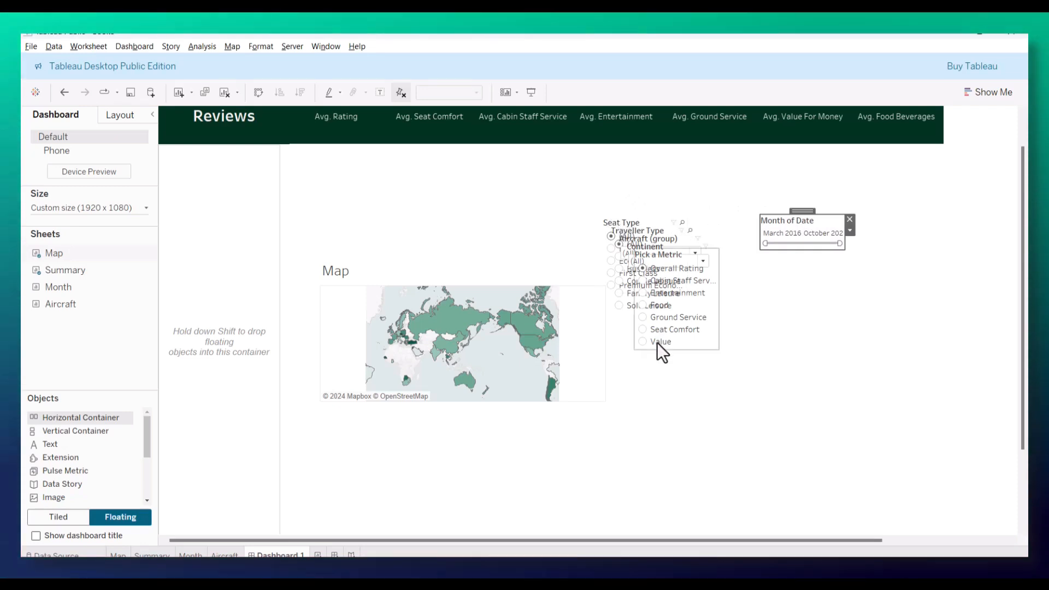
pyautogui.moveTo(676, 246); pyautogui.dragTo(410, 184)
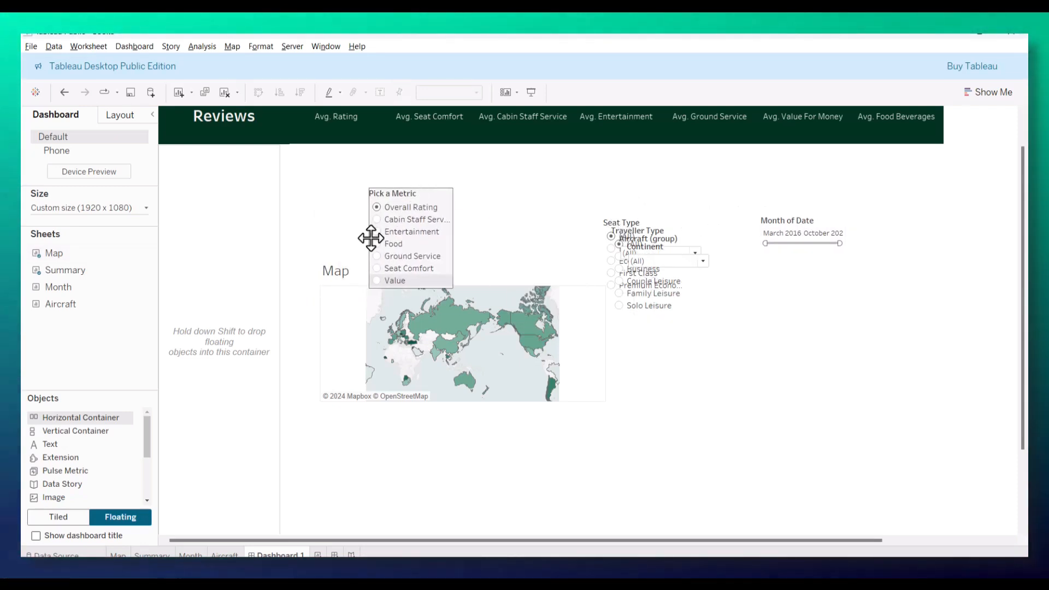
# Step: Switch new dashboard objects to tiled placement and move the Pick a Metric control up beside the empty container
pyautogui.scroll(-3, 65, 454)
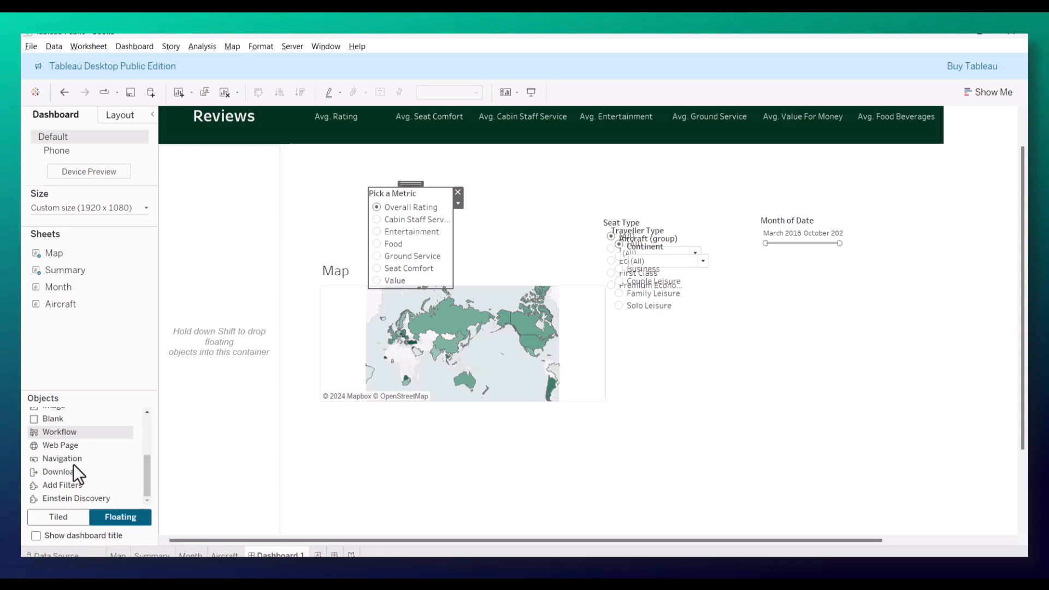
pyautogui.click(77, 520)
pyautogui.moveTo(411, 183); pyautogui.dragTo(379, 156)
pyautogui.click(247, 187)
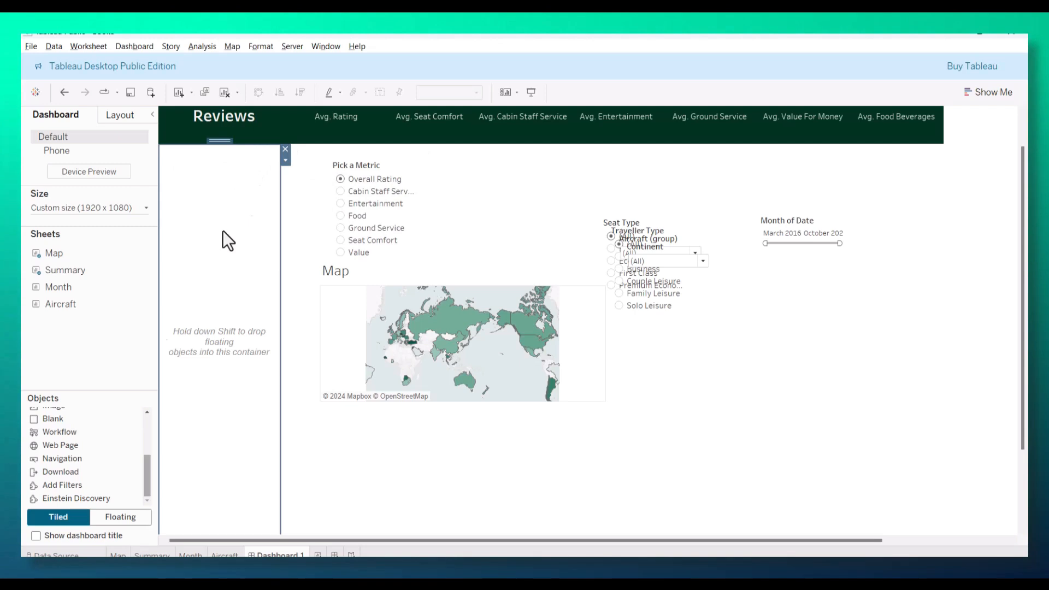
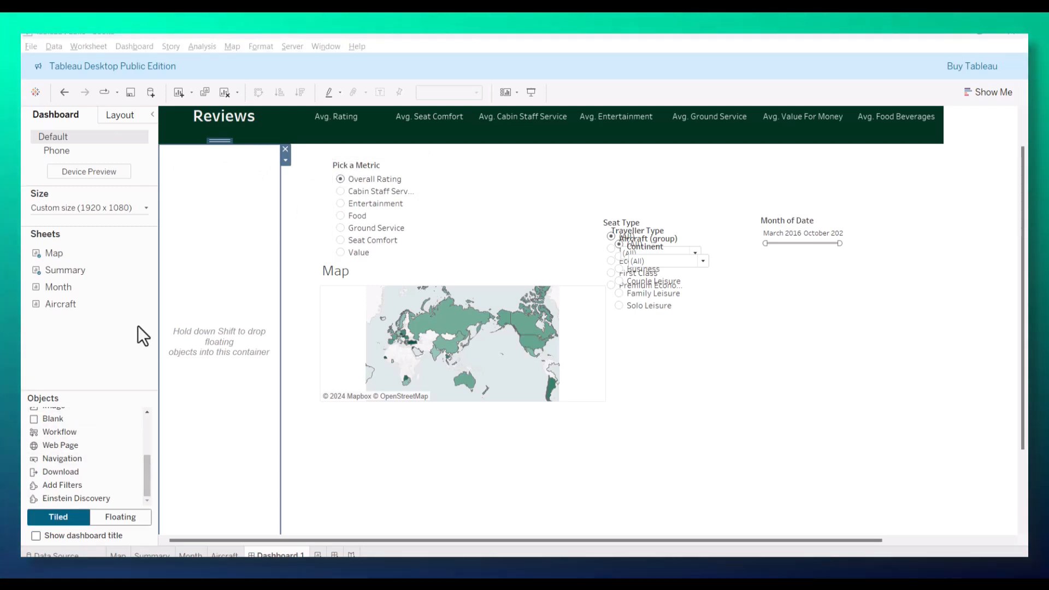
# Step: Move the empty vertical container down to y 165 below the title and place the Pick a Metric control inside it
pyautogui.click(222, 150)
pyautogui.click(221, 149)
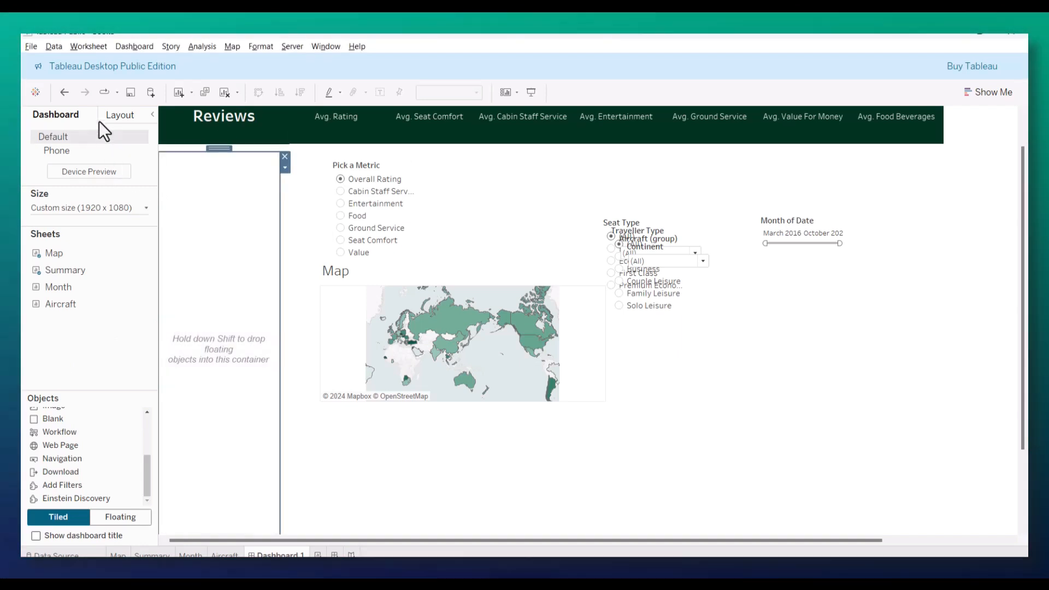
pyautogui.click(101, 117)
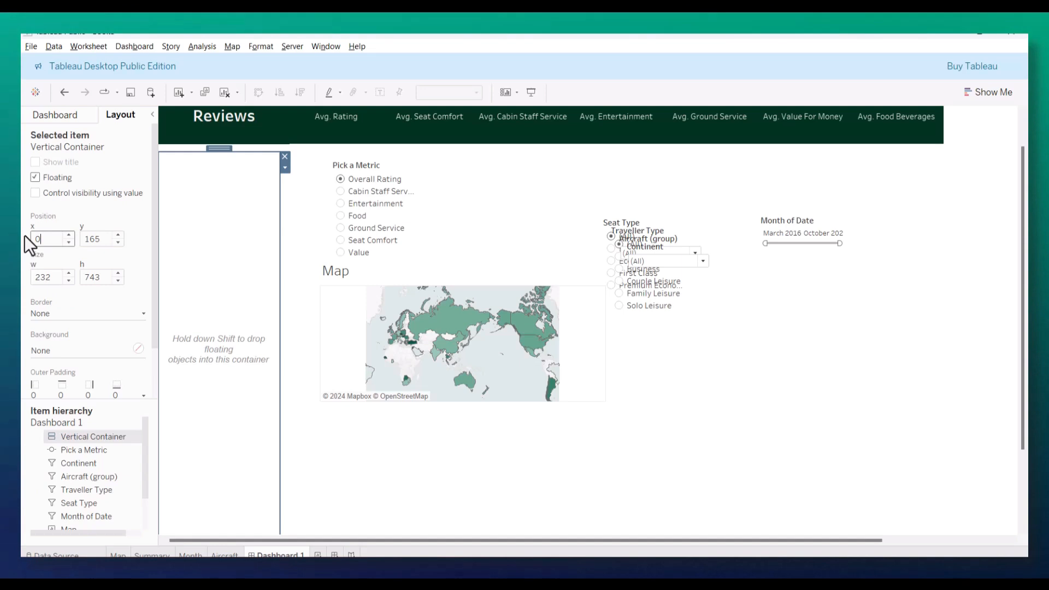
pyautogui.click(296, 201)
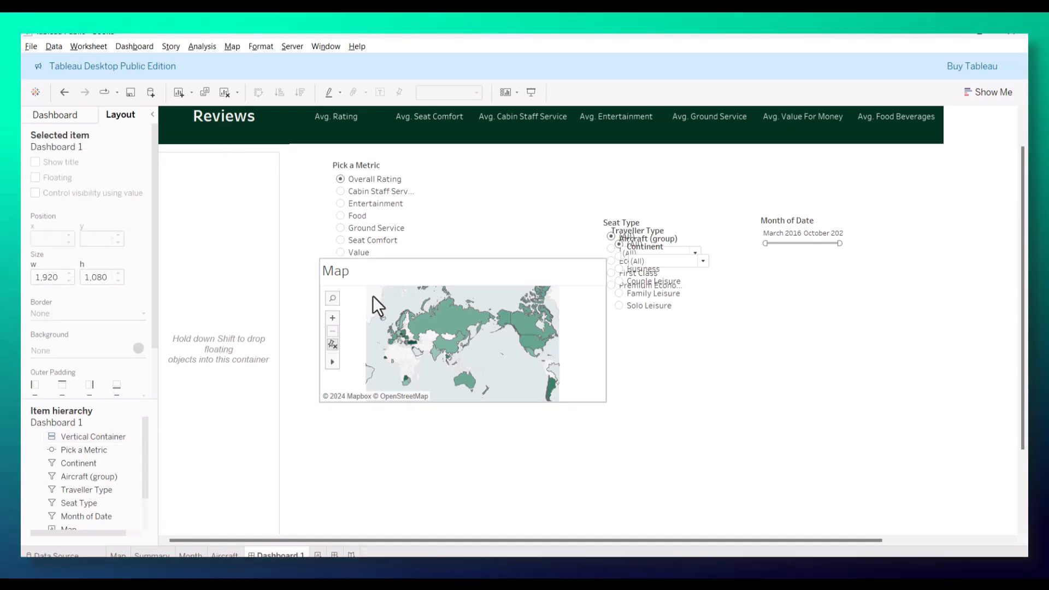
pyautogui.click(365, 166)
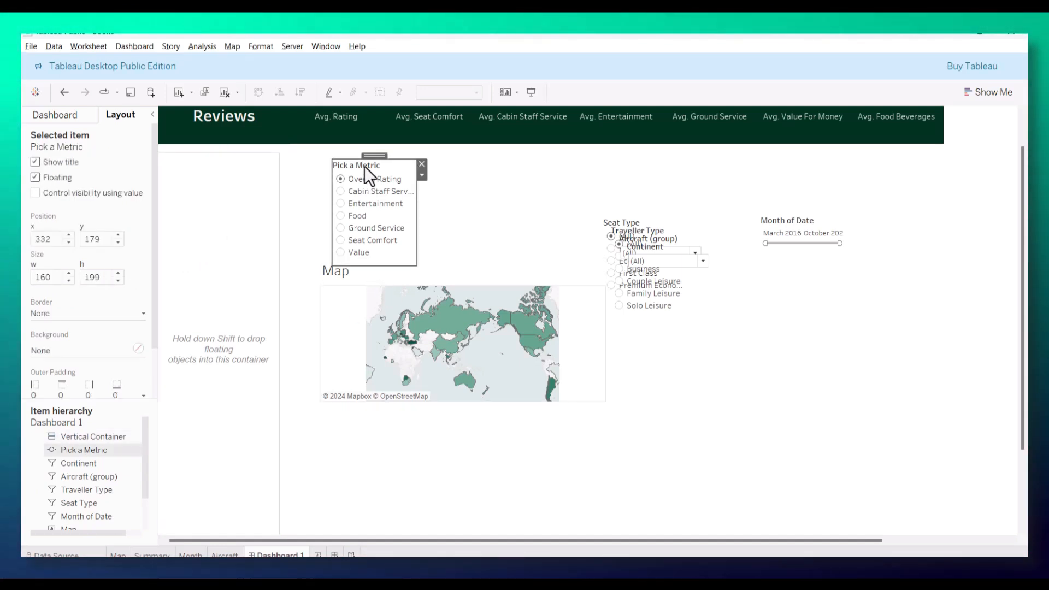
pyautogui.moveTo(374, 156); pyautogui.dragTo(221, 170)
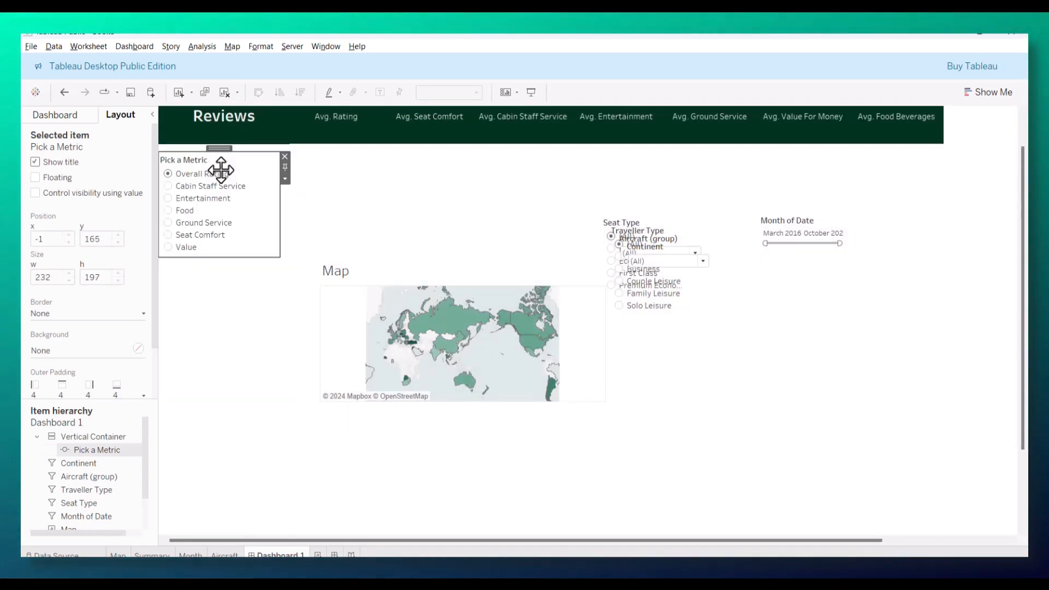
pyautogui.click(346, 196)
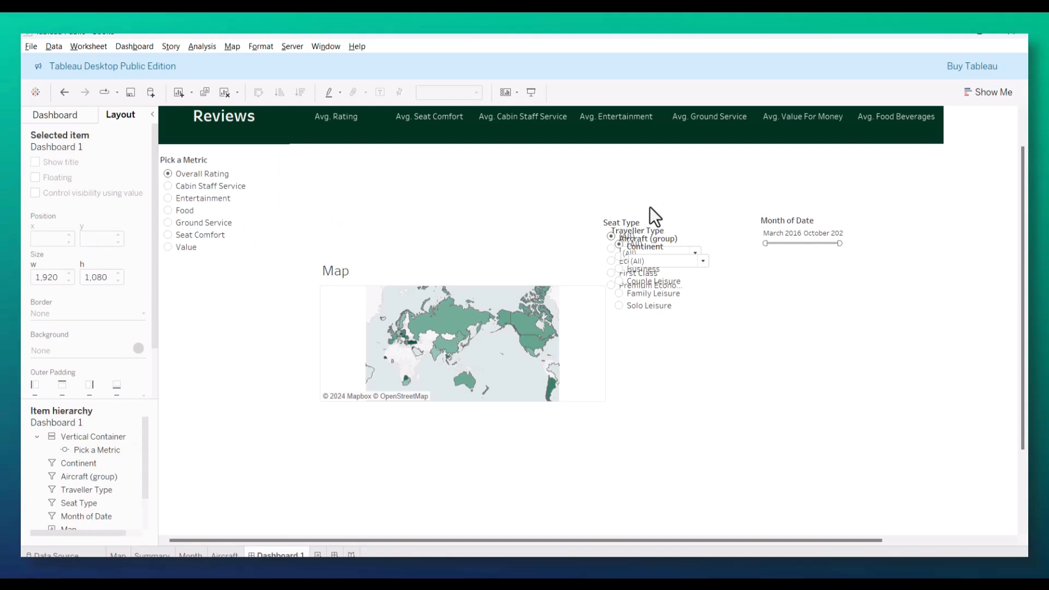
# Step: Place the Month of Date filter in the container beneath Pick a Metric, and pull Seat Type and Traveller Type out of the overlapping stack
pyautogui.moveTo(801, 212); pyautogui.dragTo(239, 279)
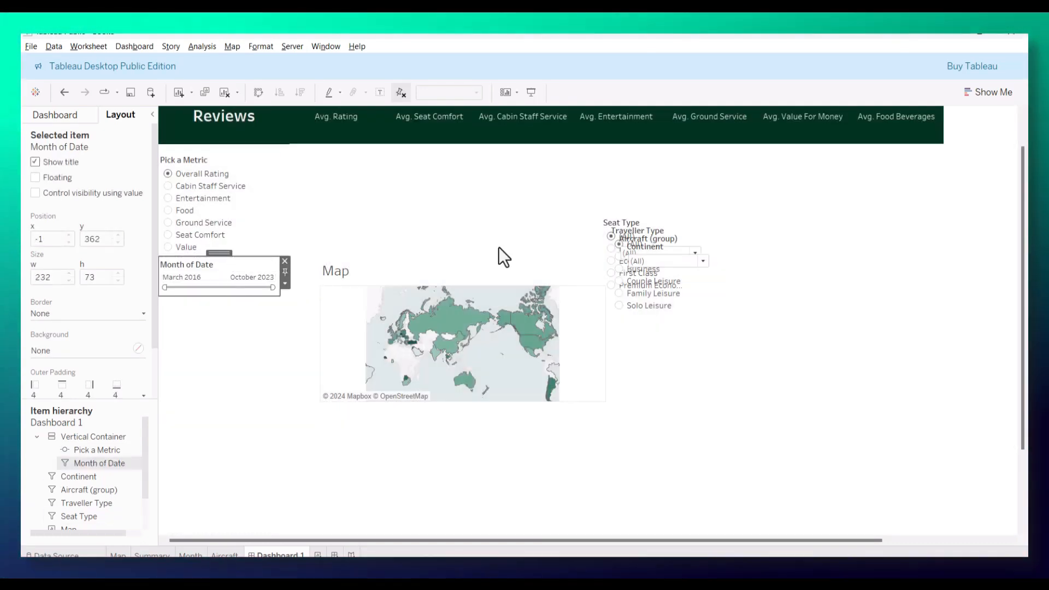
pyautogui.click(627, 221)
pyautogui.moveTo(645, 213); pyautogui.dragTo(860, 226)
pyautogui.click(650, 242)
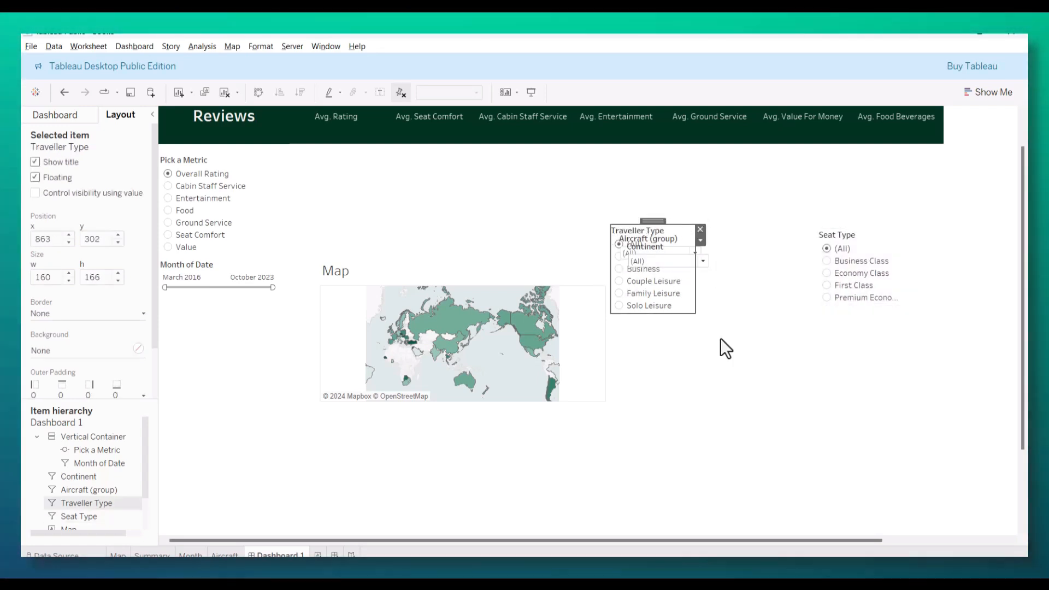
pyautogui.moveTo(745, 382); pyautogui.dragTo(774, 446)
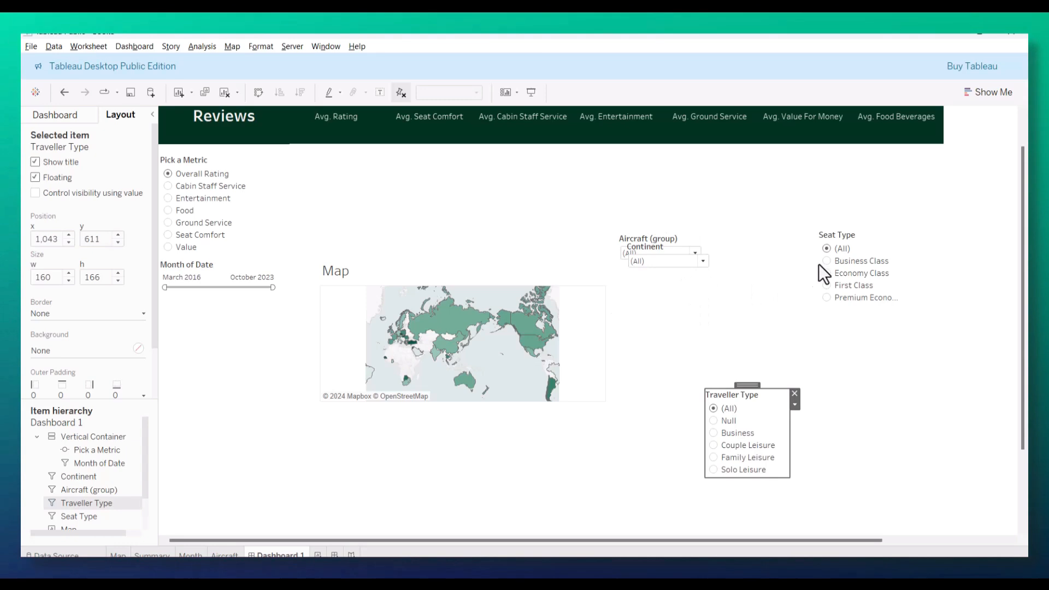
# Step: Place the Seat Type filter in the container beneath Month of Date, with the Traveller Type filter directly below it
pyautogui.click(854, 231)
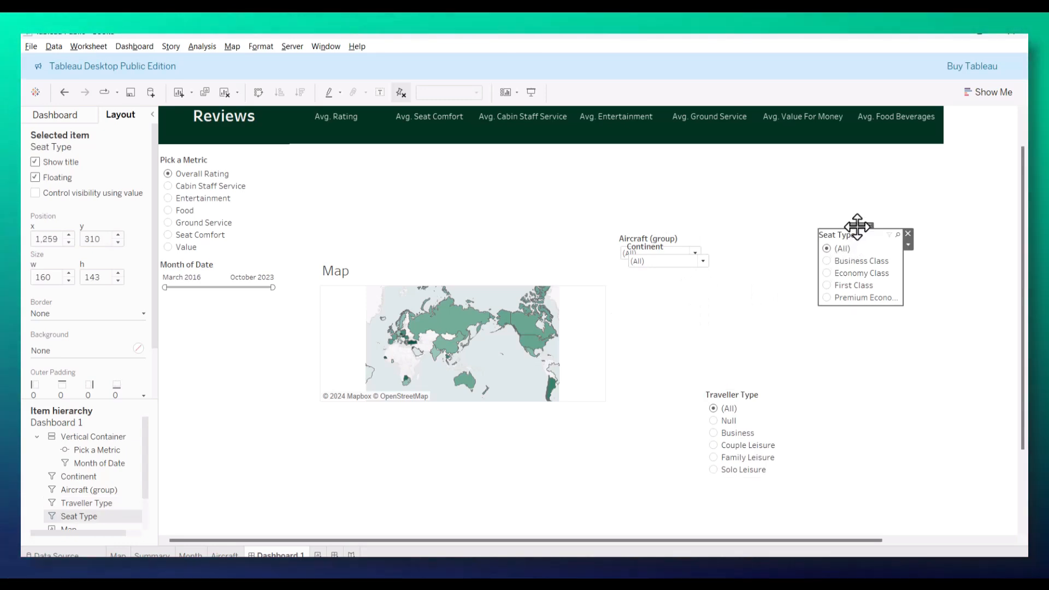
pyautogui.moveTo(857, 228); pyautogui.dragTo(225, 313)
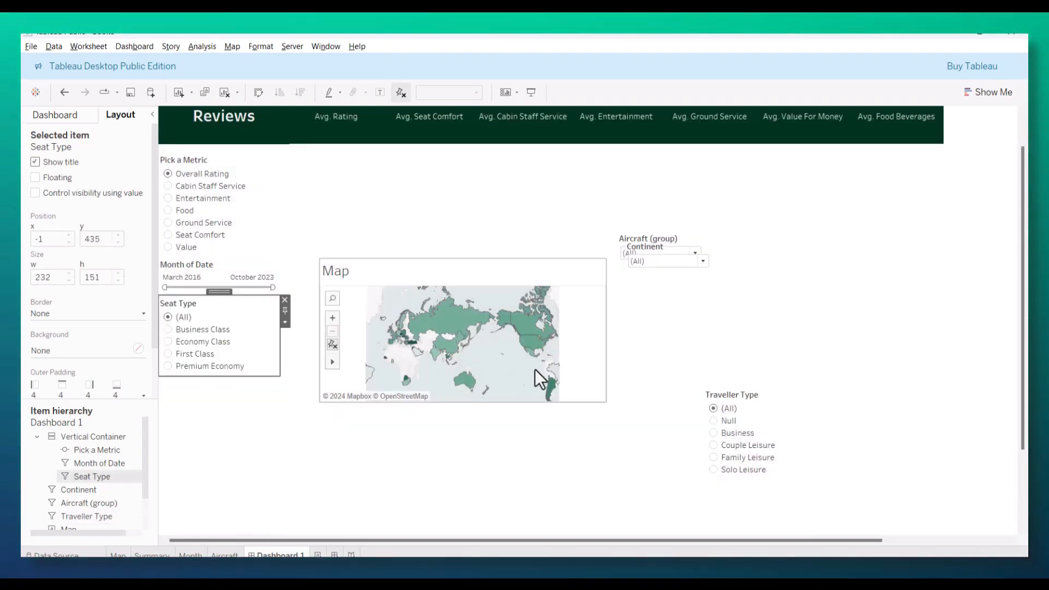
pyautogui.click(731, 395)
pyautogui.moveTo(745, 382); pyautogui.dragTo(232, 410)
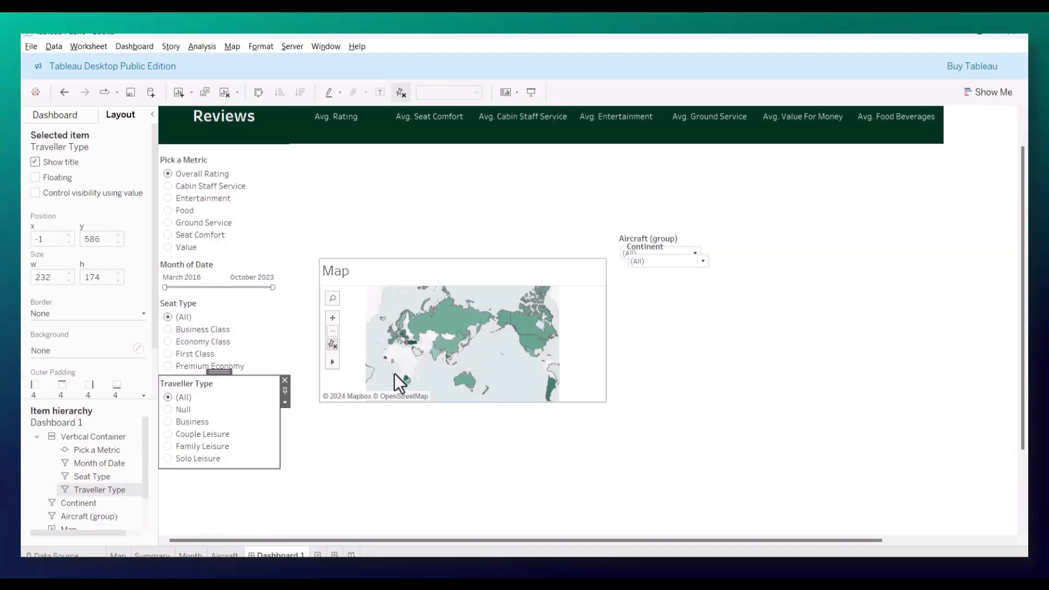
# Step: Place the Continent filter in the filter container beneath Traveller Type
pyautogui.click(655, 252)
pyautogui.moveTo(675, 238); pyautogui.dragTo(216, 481)
pyautogui.moveTo(350, 420); pyautogui.dragTo(219, 478)
pyautogui.click(656, 252)
pyautogui.moveTo(661, 228); pyautogui.dragTo(483, 463)
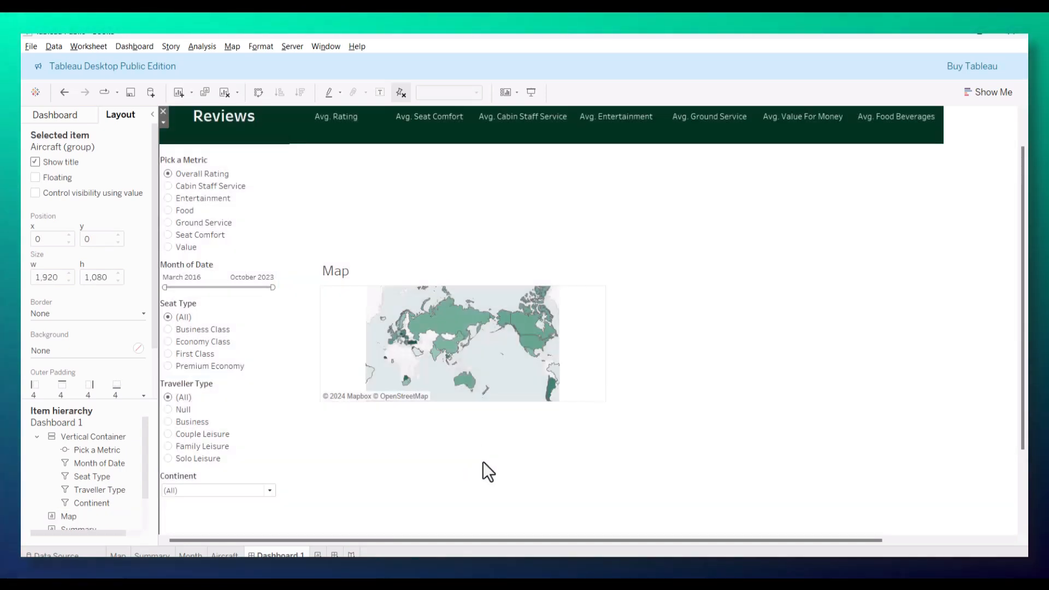
pyautogui.hotkey('ctrl', 'z')
pyautogui.hotkey('ctrl', 'z')
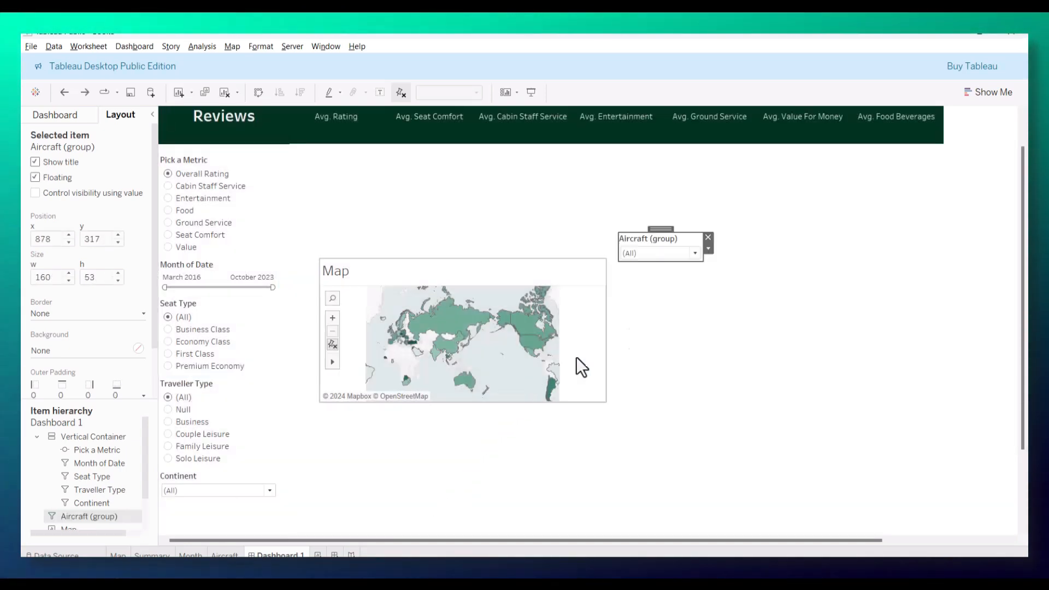
# Step: Place the Aircraft (group) filter in the container beneath Continent, and shift the Map chart to about x 543, y 321
pyautogui.moveTo(664, 227); pyautogui.dragTo(207, 497)
pyautogui.click(377, 490)
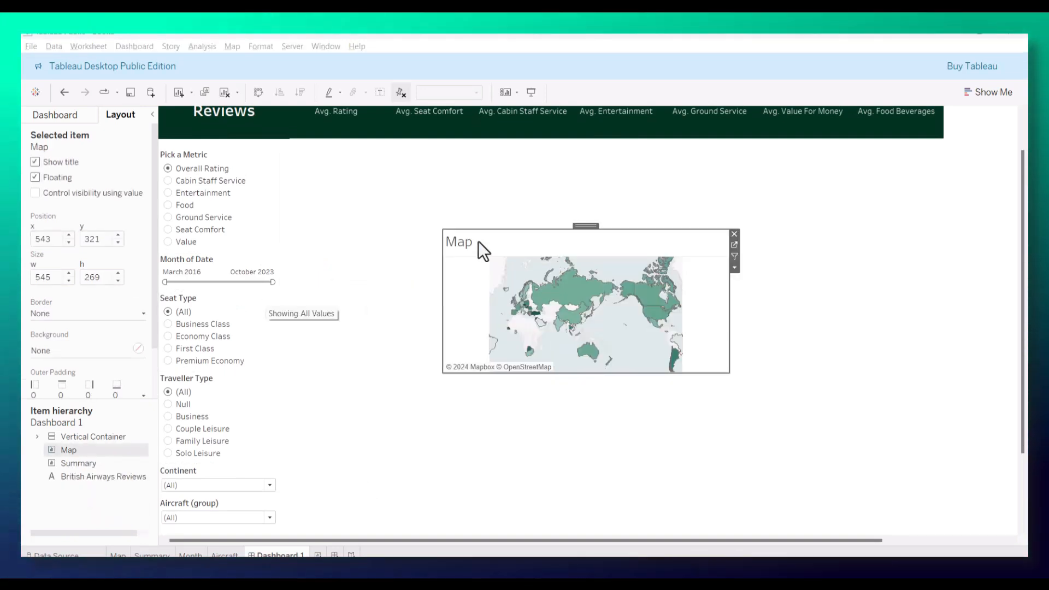
# Step: Open the Map worksheet and change its title to "Average <Parameters.Pick a Metric> by Country", inserting the parameter as a dynamic field
pyautogui.click(734, 245)
pyautogui.doubleClick(293, 165)
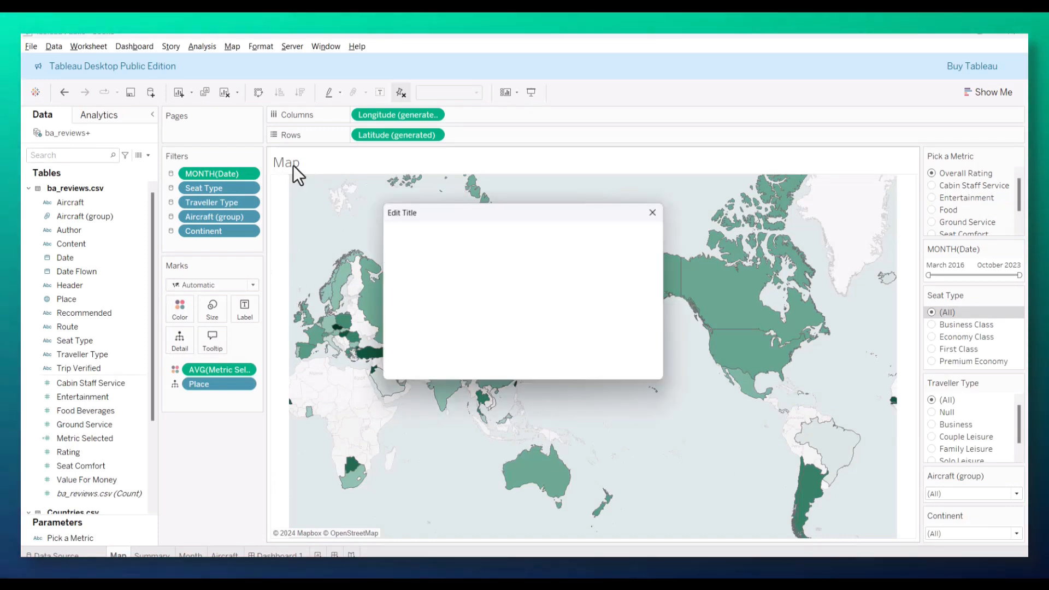
pyautogui.moveTo(477, 252); pyautogui.dragTo(293, 230)
pyautogui.write('Average')
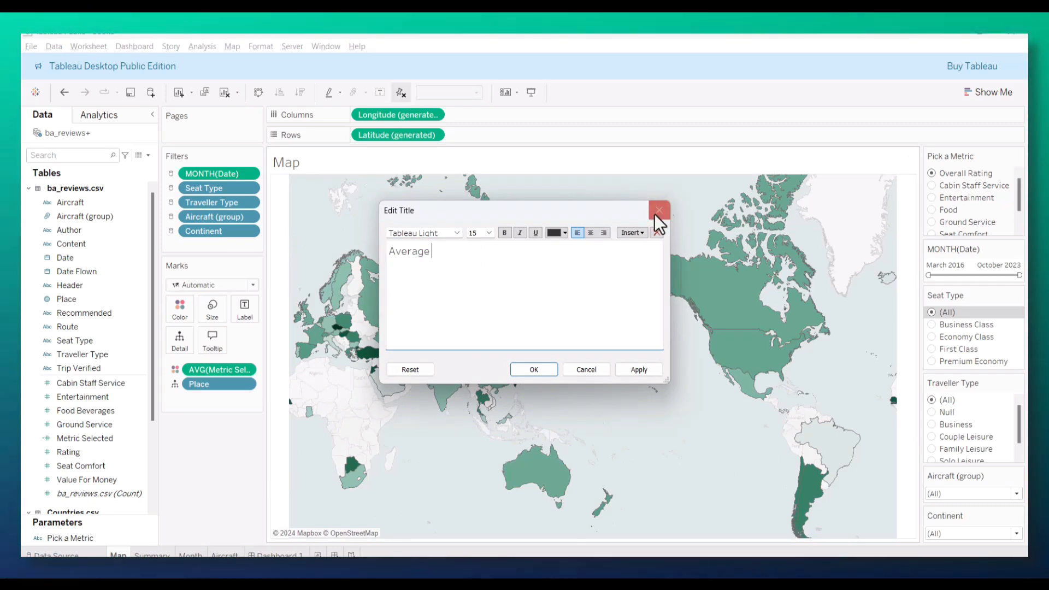
pyautogui.click(642, 232)
pyautogui.click(680, 404)
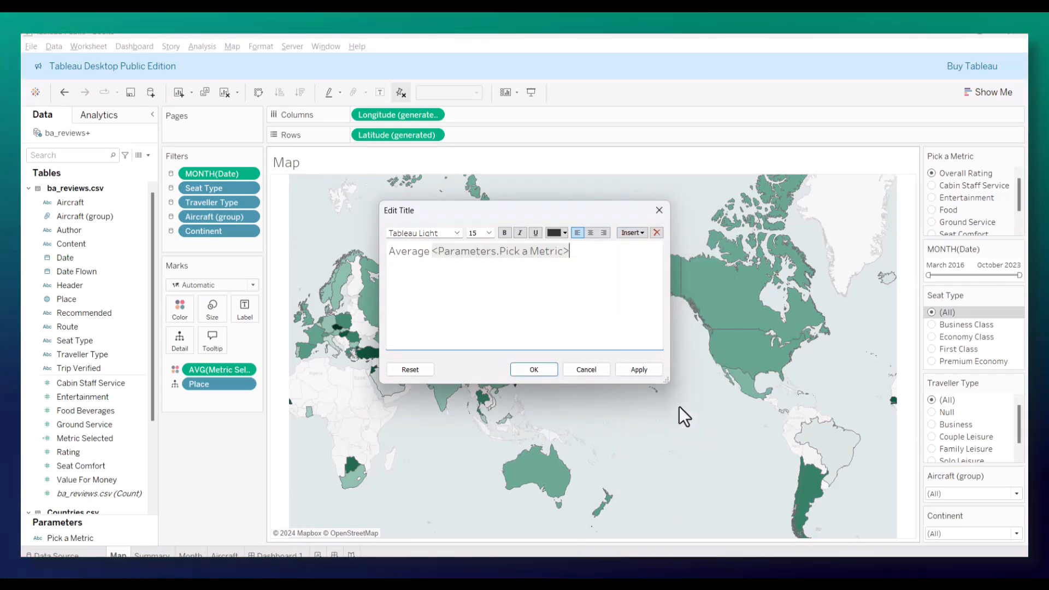
pyautogui.write('by Country')
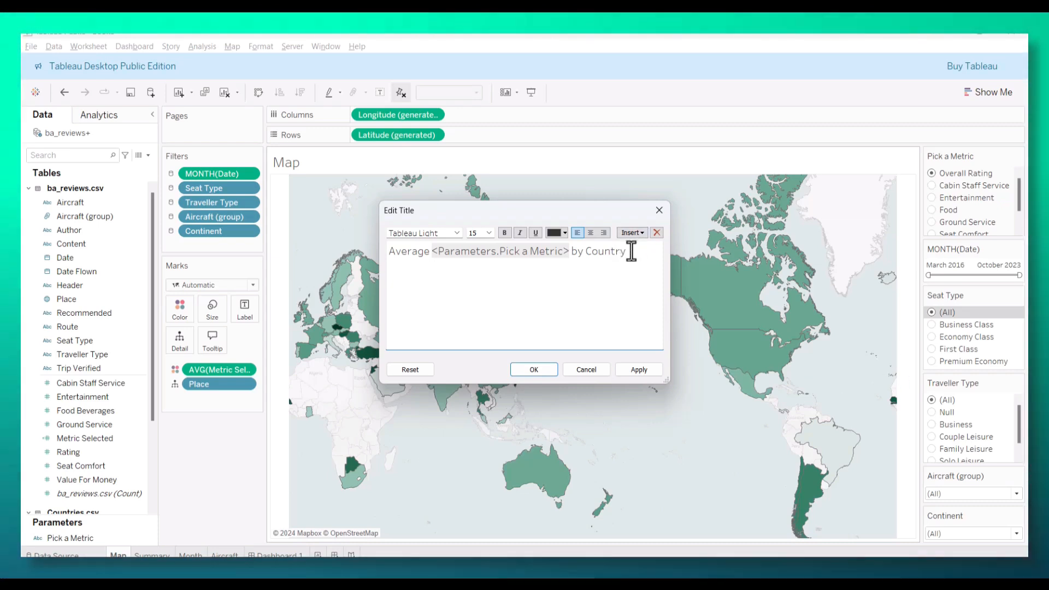
# Step: Make the whole Map worksheet title bold and centred, and apply it
pyautogui.moveTo(627, 250); pyautogui.dragTo(387, 250)
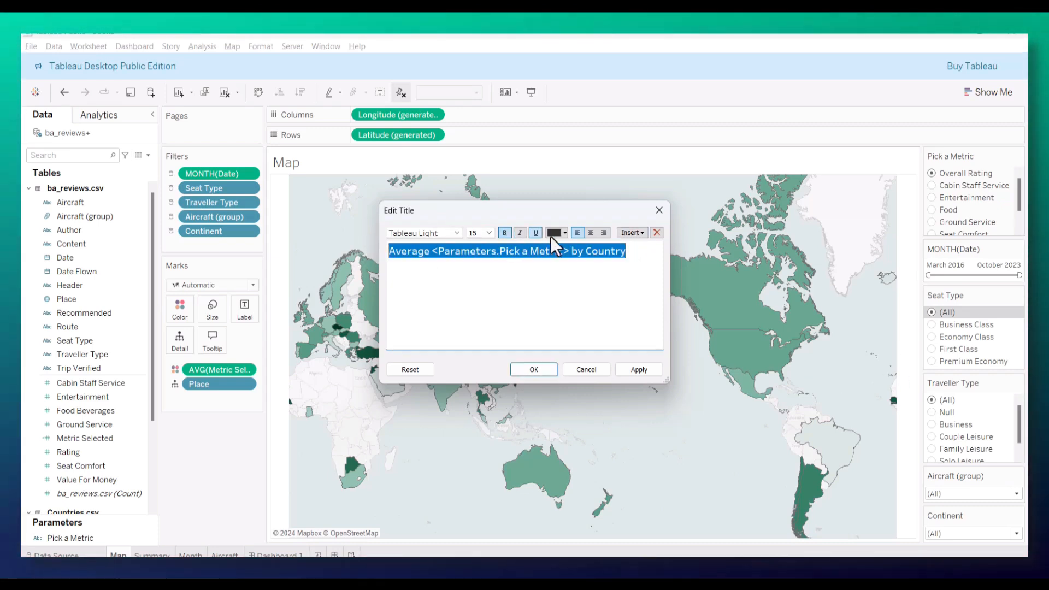
pyautogui.click(590, 233)
pyautogui.click(620, 370)
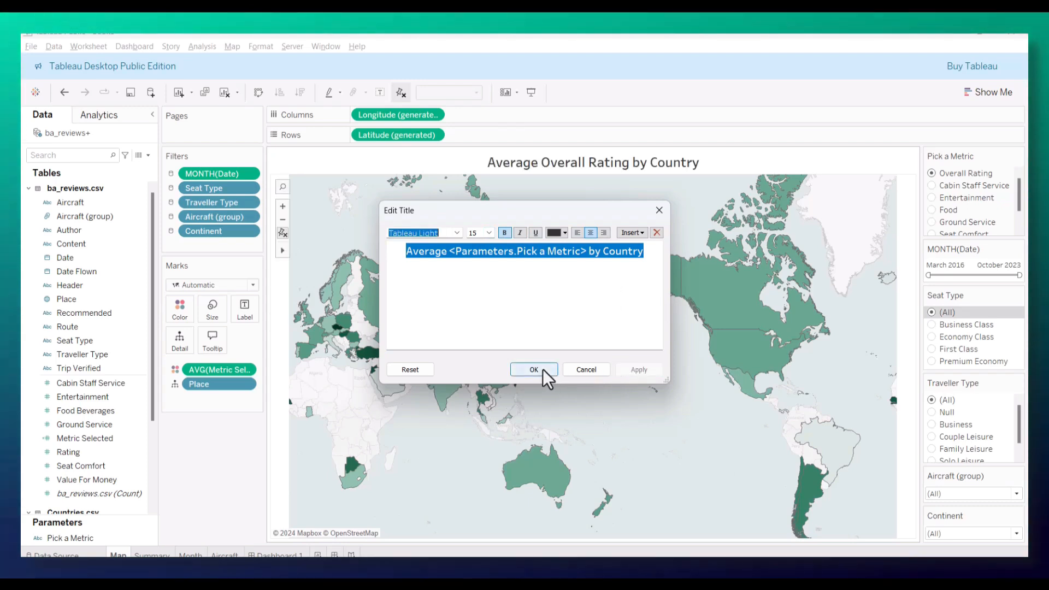
pyautogui.click(542, 370)
# Step: Return to Dashboard 1 and move the country map up and to the right to free space beside the filters
pyautogui.click(274, 554)
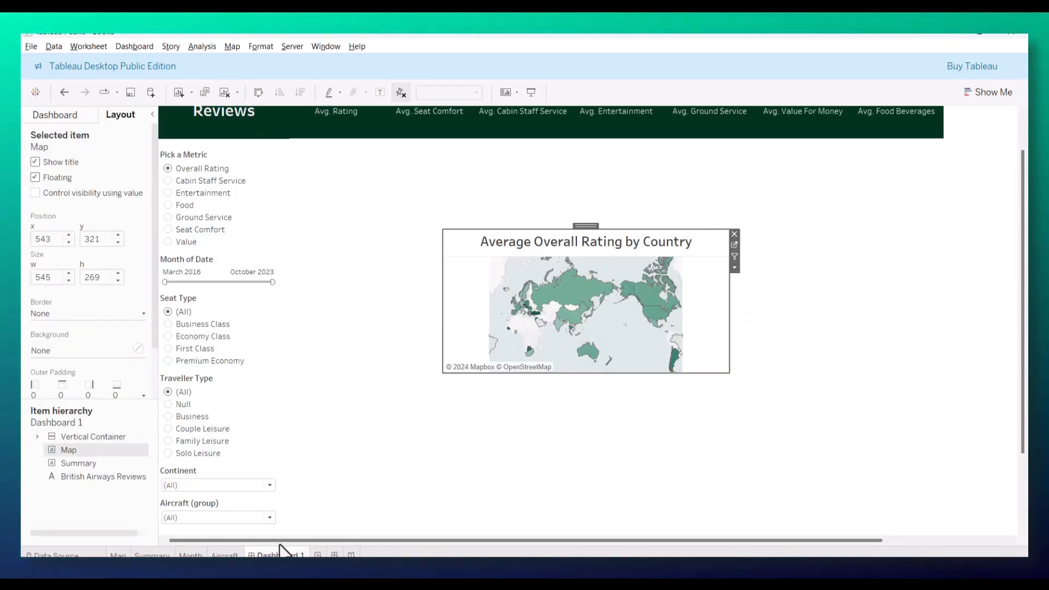
pyautogui.moveTo(585, 225); pyautogui.dragTo(668, 180)
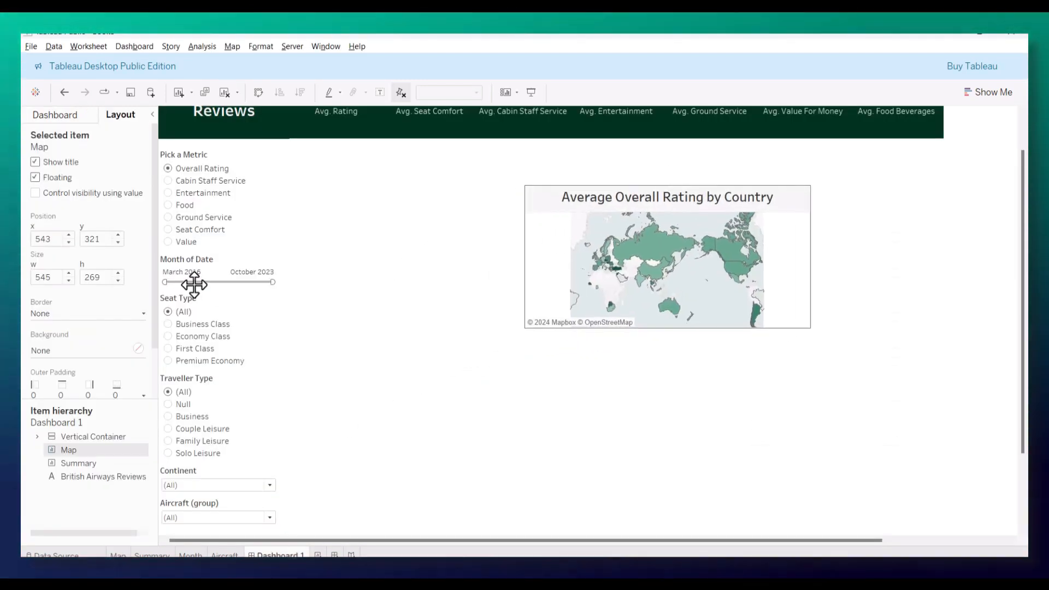
pyautogui.click(70, 115)
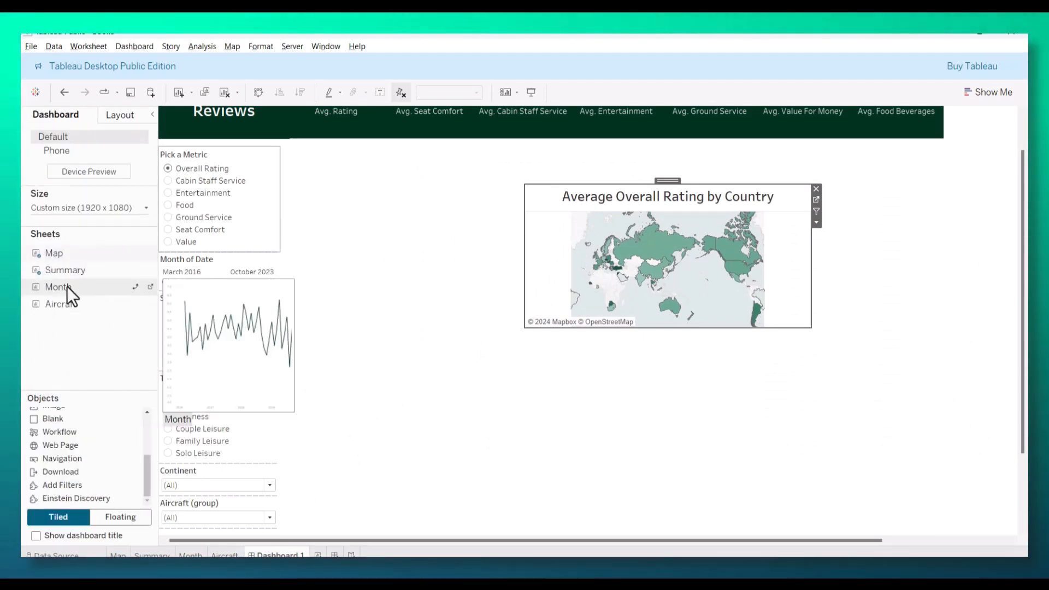
# Step: Try to add the Month worksheet to the dashboard as a tiled object, and undo it
pyautogui.moveTo(51, 287); pyautogui.dragTo(418, 287)
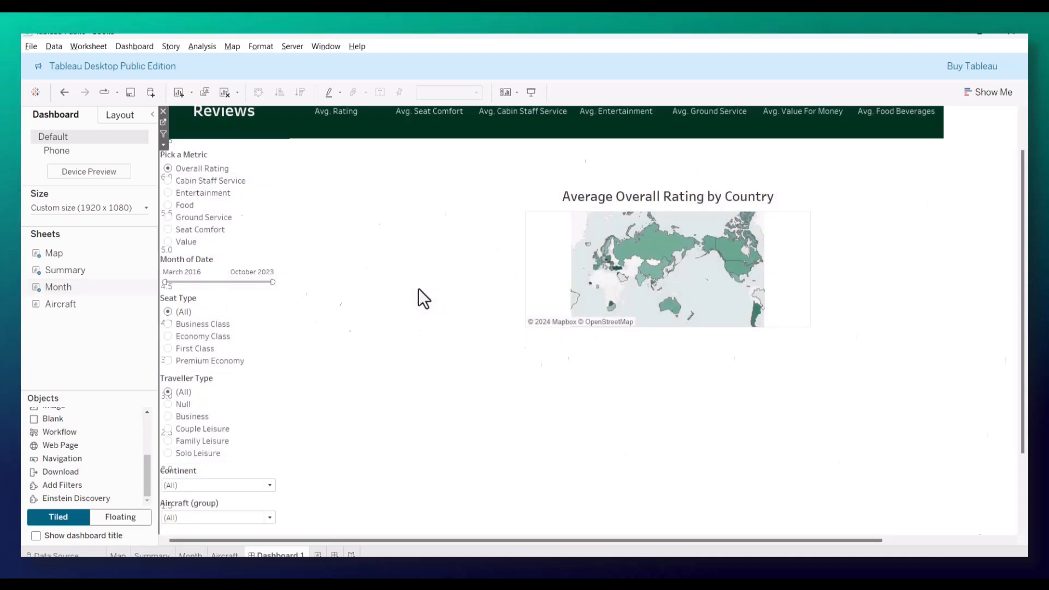
pyautogui.hotkey('ctrl', 'z')
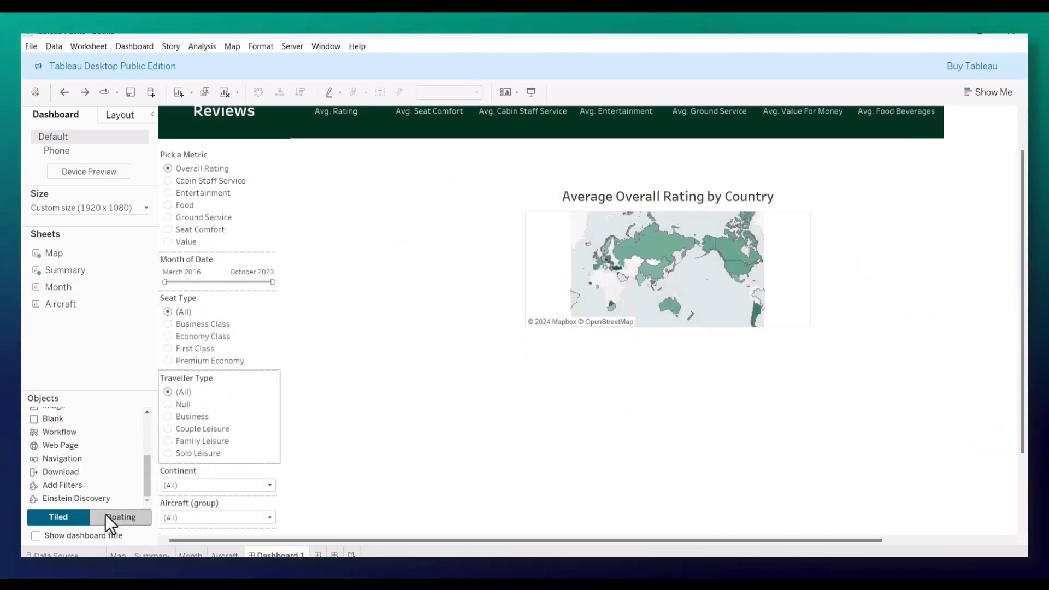
# Step: Switch new objects to floating placement and place the Month worksheet directly beneath the summary header, beside the filter container
pyautogui.click(107, 516)
pyautogui.moveTo(55, 289); pyautogui.dragTo(336, 267)
pyautogui.moveTo(478, 259); pyautogui.dragTo(434, 141)
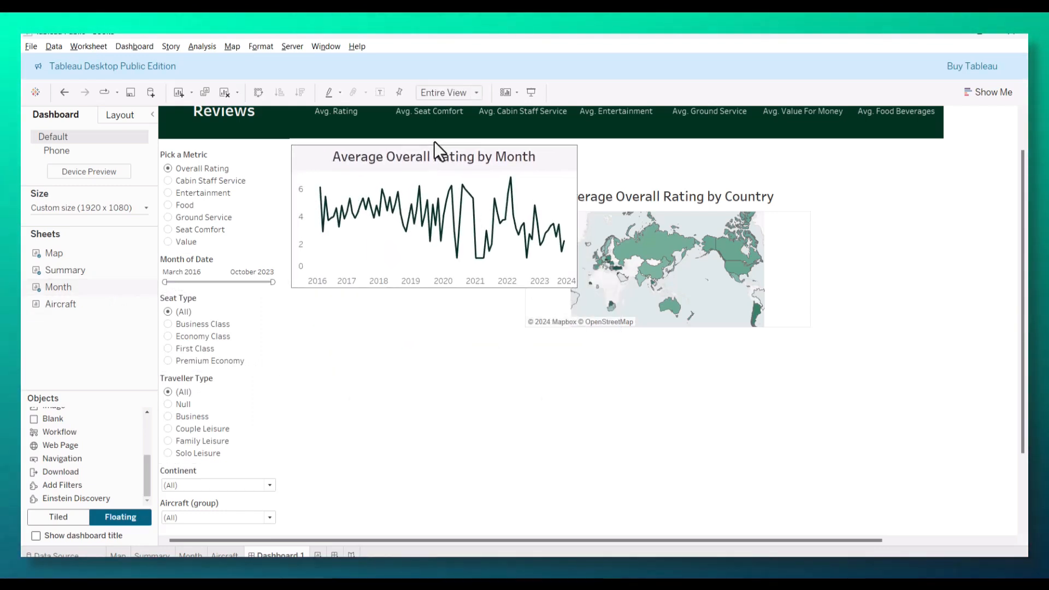
# Step: Move the country map up beneath the header so it sits level with the monthly chart on its right side
pyautogui.click(661, 185)
pyautogui.moveTo(663, 184); pyautogui.dragTo(752, 142)
pyautogui.click(257, 163)
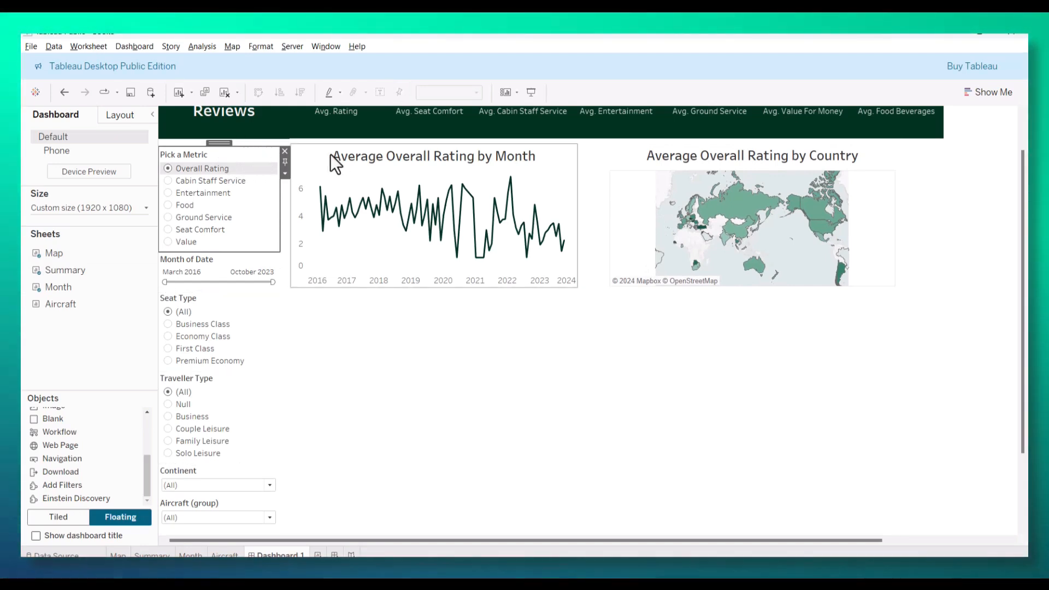
# Step: Nudge the monthly chart slightly down from the header, and align the country map with its top and the header's right end
pyautogui.click(309, 150)
pyautogui.press('Down')
pyautogui.press('Down')
pyautogui.press('Down')
pyautogui.press('Down')
pyautogui.press('Down')
pyautogui.press('Down')
pyautogui.press('Down')
pyautogui.press('Down')
pyautogui.press('Down')
pyautogui.press('Down')
pyautogui.press('Down')
pyautogui.press('Down')
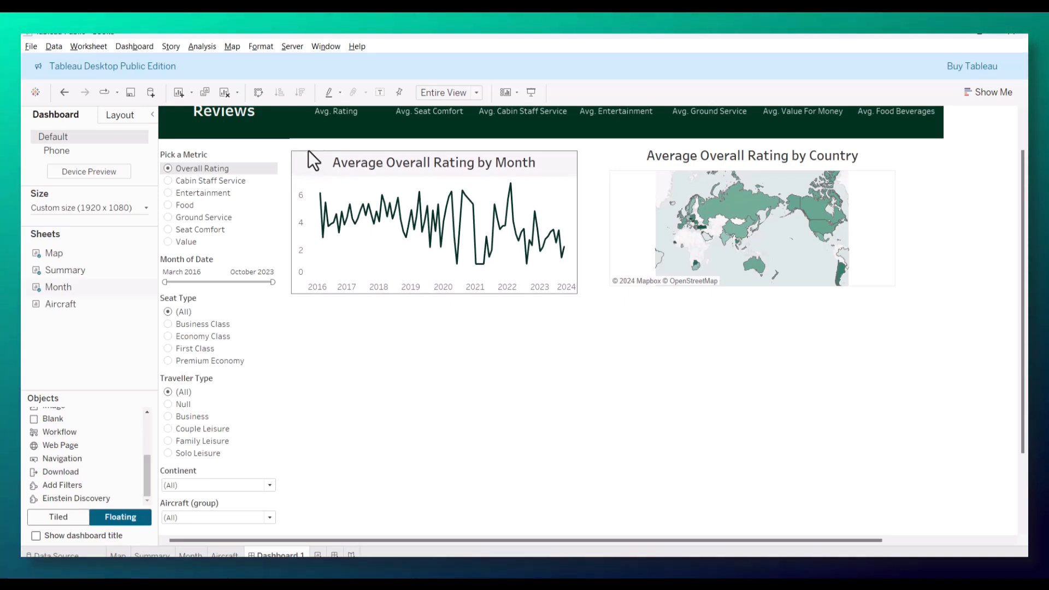
pyautogui.click(619, 143)
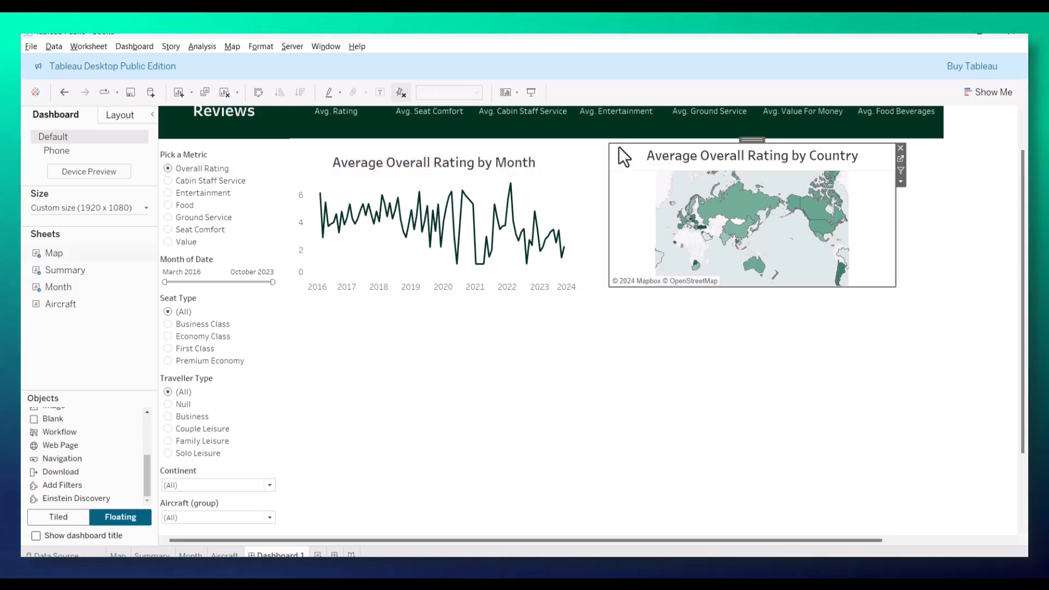
pyautogui.moveTo(752, 142); pyautogui.dragTo(794, 147)
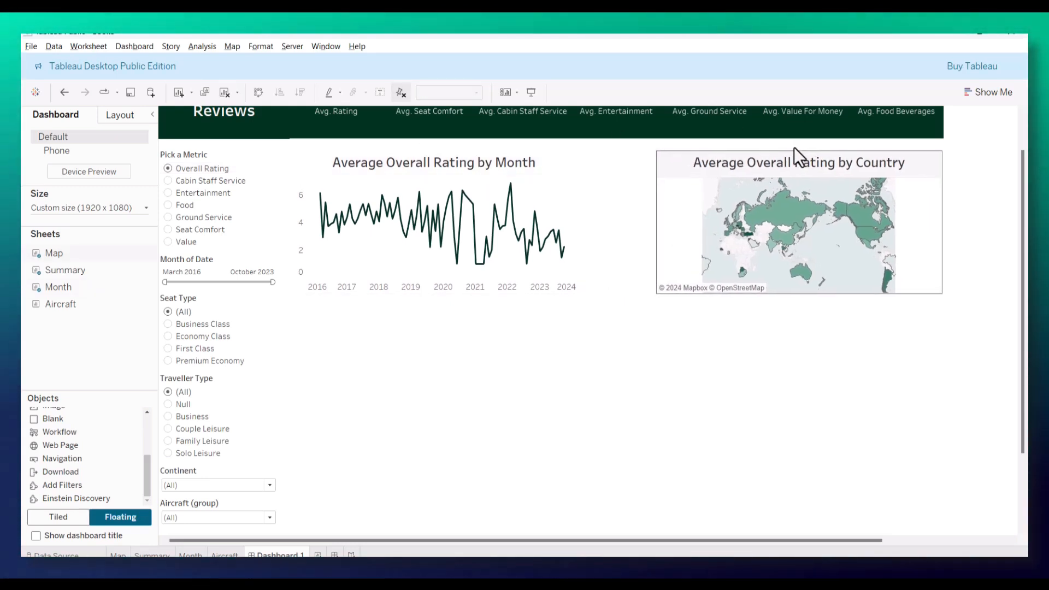
# Step: Enlarge the country map and the monthly chart so they share the same height and nearly meet in the middle
pyautogui.moveTo(658, 295); pyautogui.dragTo(607, 330)
pyautogui.click(573, 294)
pyautogui.click(622, 306)
pyautogui.click(592, 317)
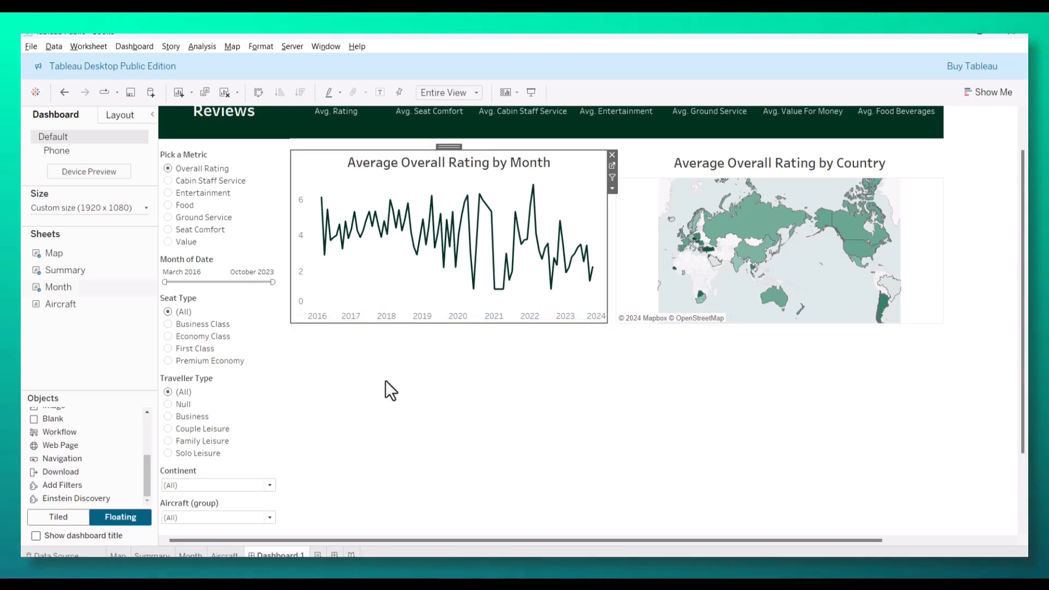
# Step: Add the Aircraft worksheet as a floating object beneath the monthly chart and align it with that chart's left edge
pyautogui.moveTo(68, 310)
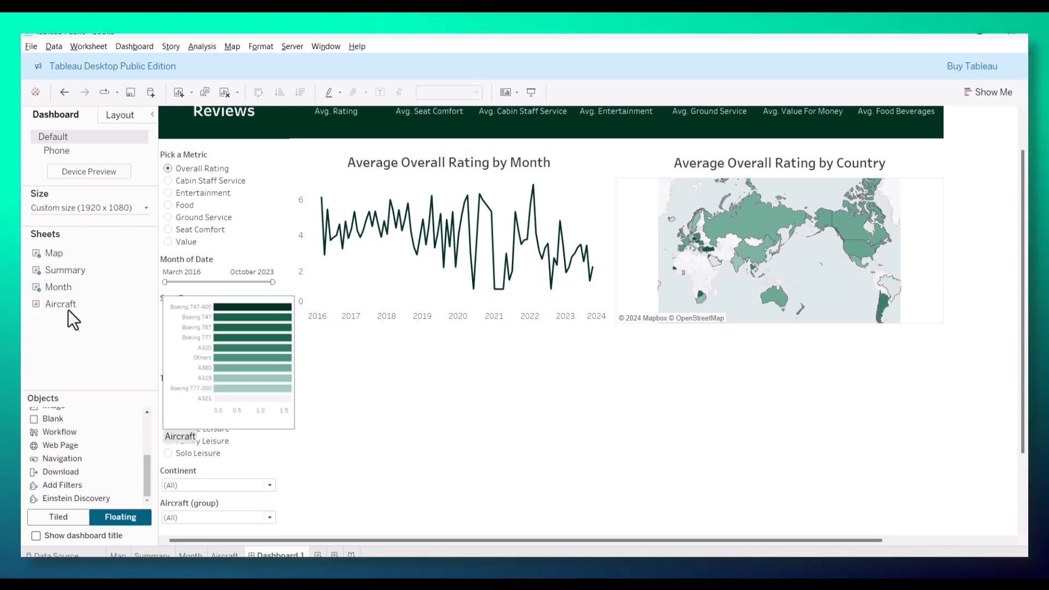
pyautogui.moveTo(53, 315); pyautogui.dragTo(338, 370)
pyautogui.moveTo(466, 335); pyautogui.dragTo(429, 334)
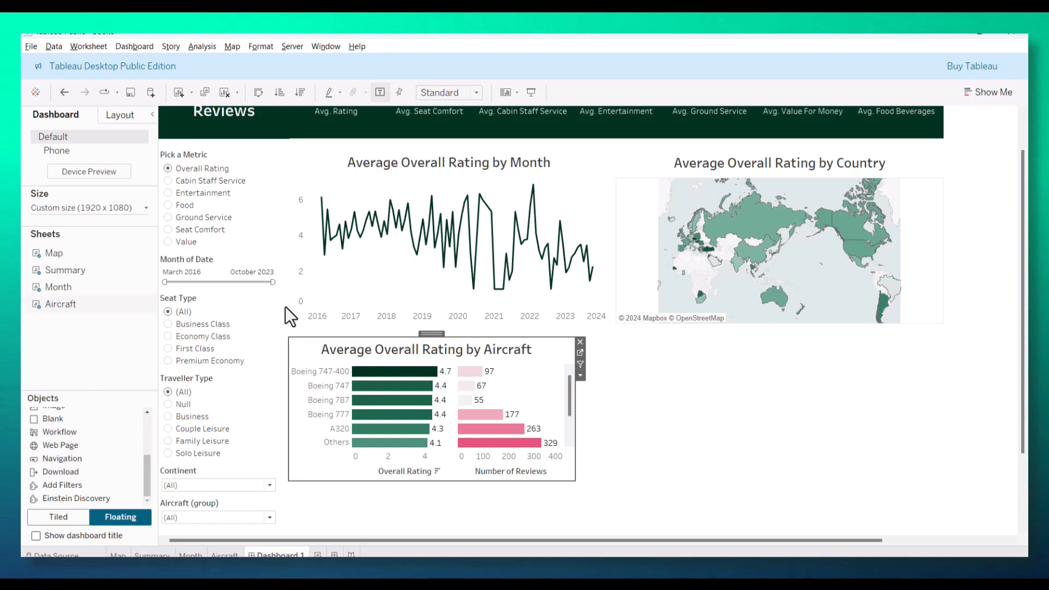
pyautogui.click(660, 452)
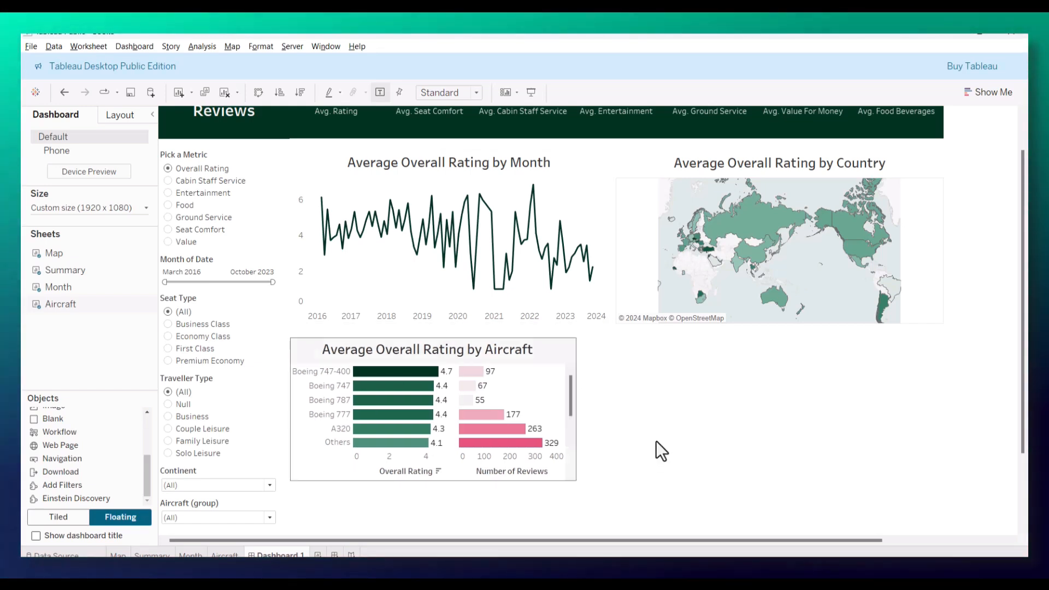
# Step: Enlarge the aircraft chart to reach the header's right end and the bottom of the filter column, and fit it to Entire View
pyautogui.click(382, 353)
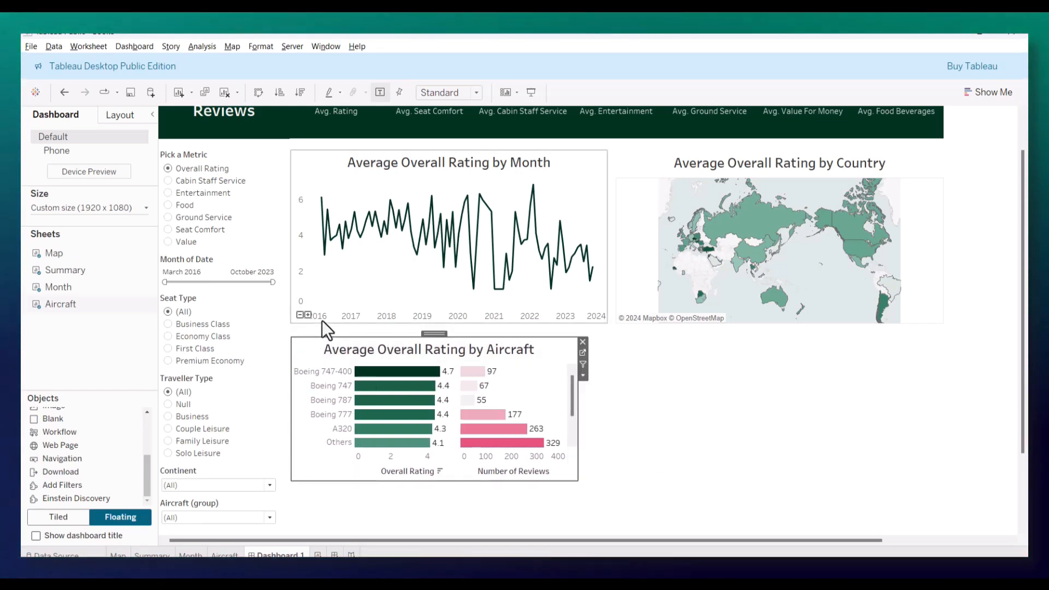
pyautogui.moveTo(576, 480); pyautogui.dragTo(949, 529)
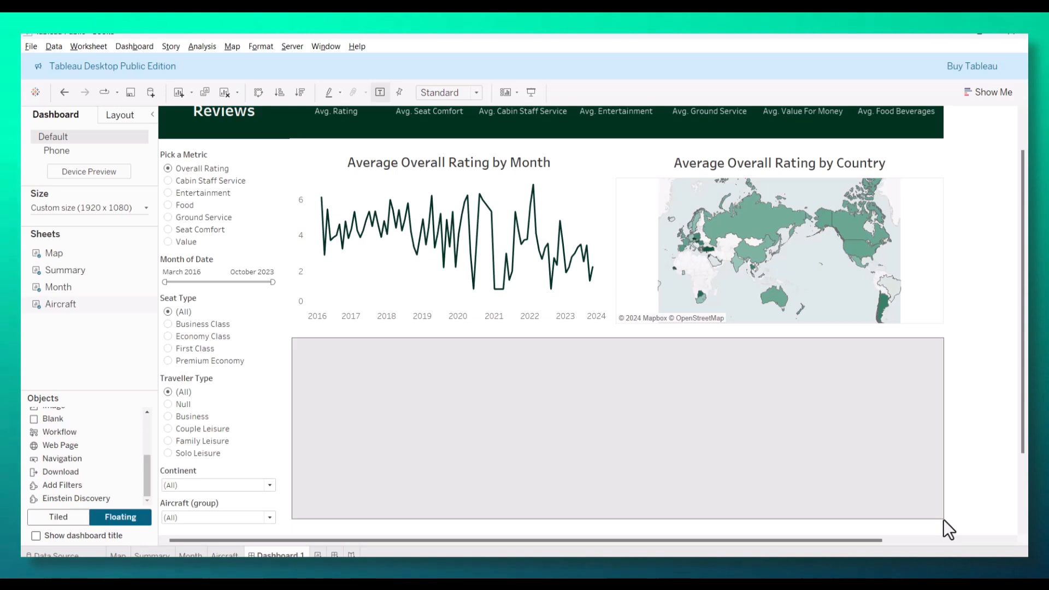
pyautogui.click(476, 93)
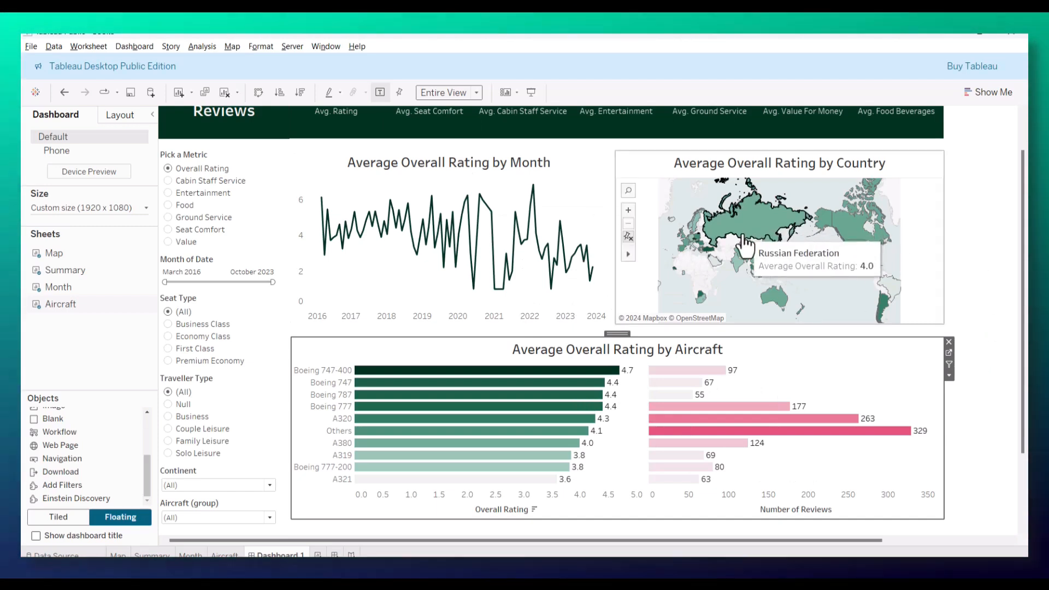
# Step: Zoom the country map in so the world fills the full width of its frame
pyautogui.scroll(1, 742, 234)
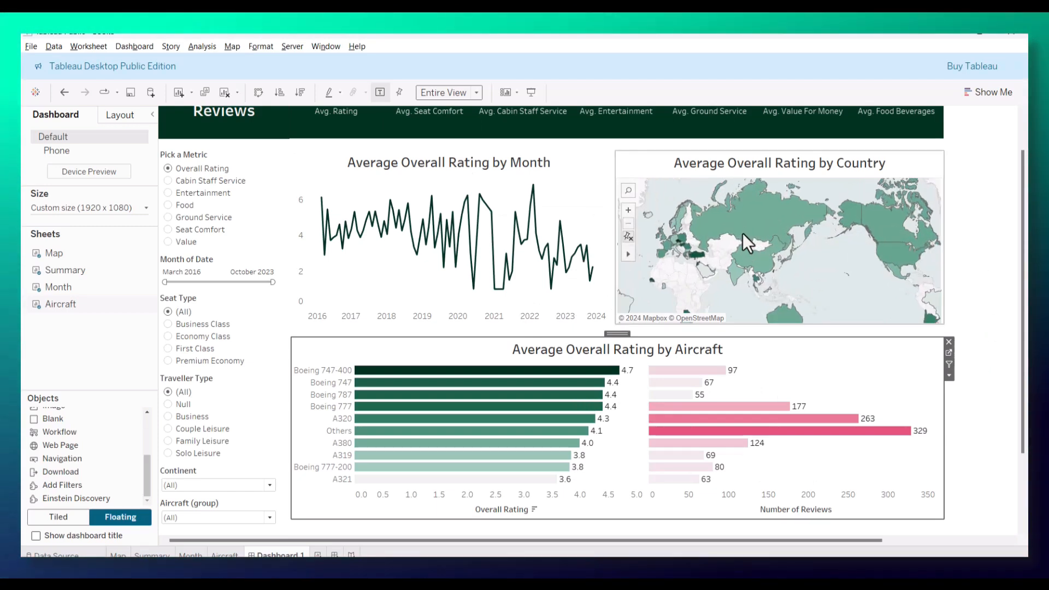
pyautogui.click(966, 222)
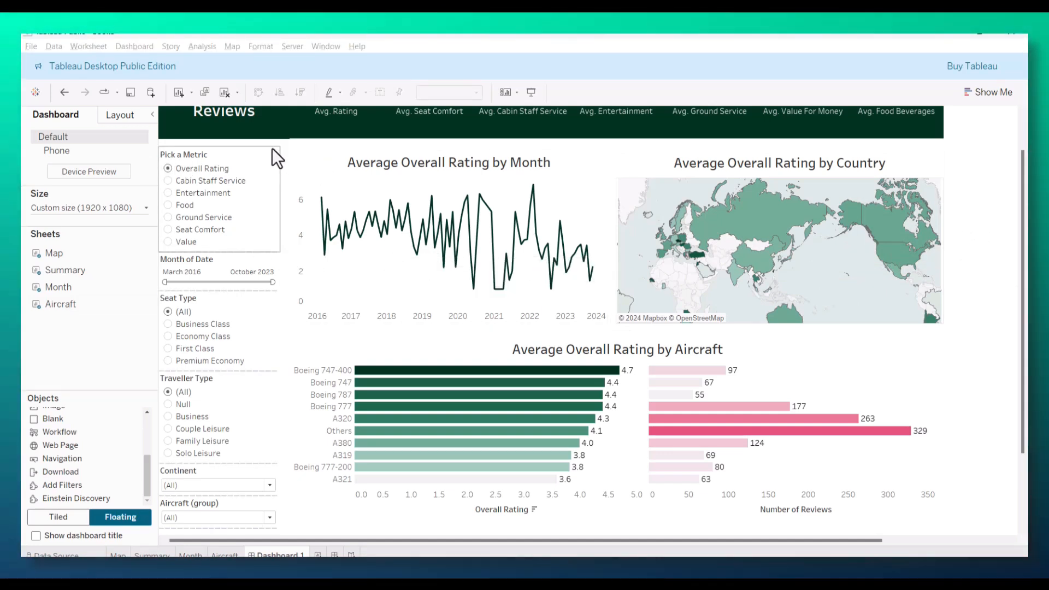
# Step: Set the monthly chart's y position to 165 so its top lines up with the Pick a Metric control
pyautogui.click(277, 159)
pyautogui.click(113, 116)
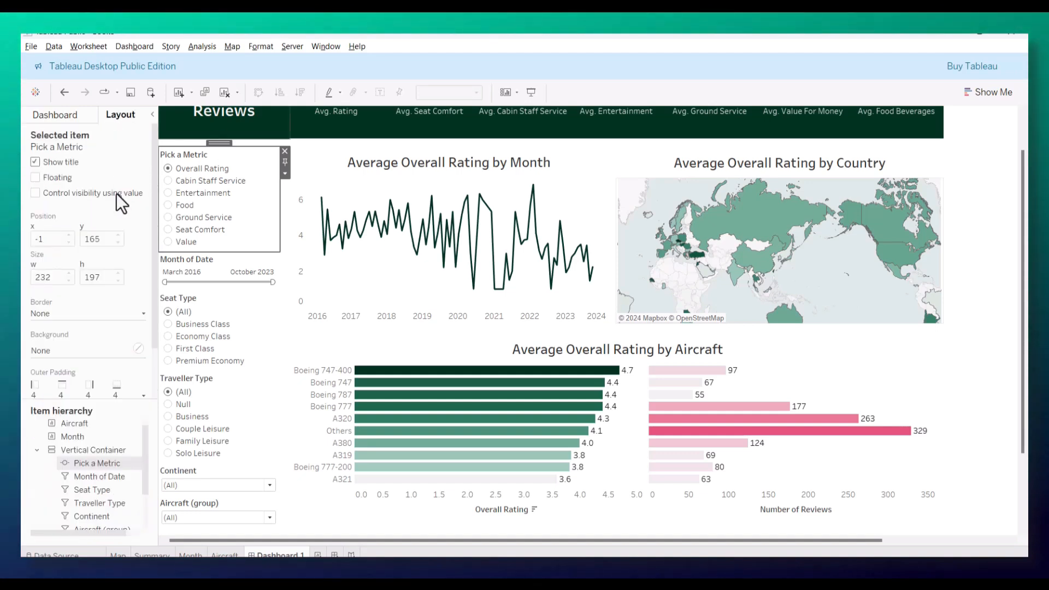
pyautogui.click(308, 153)
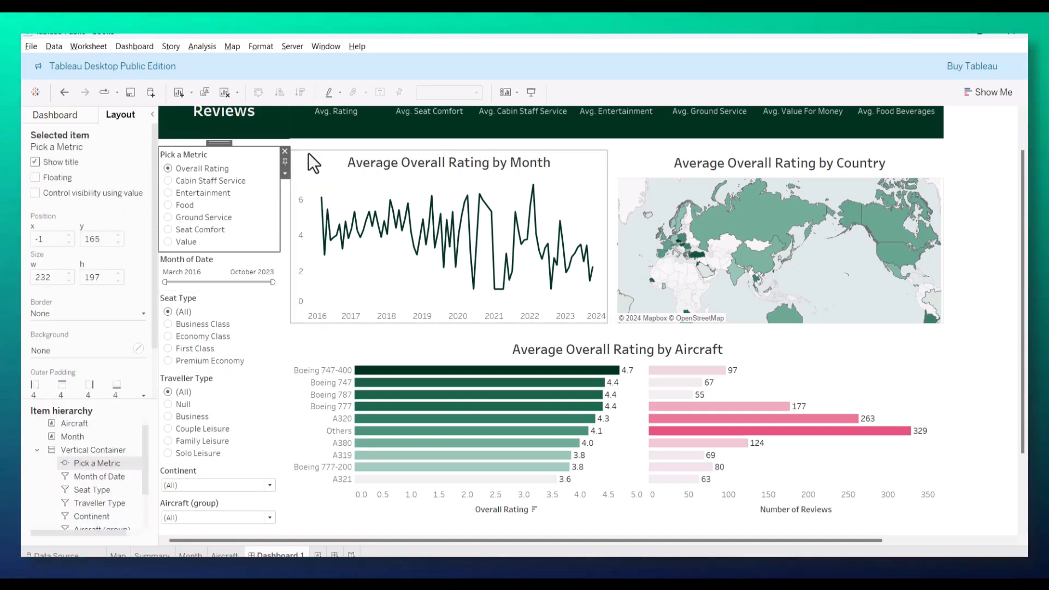
pyautogui.click(116, 242)
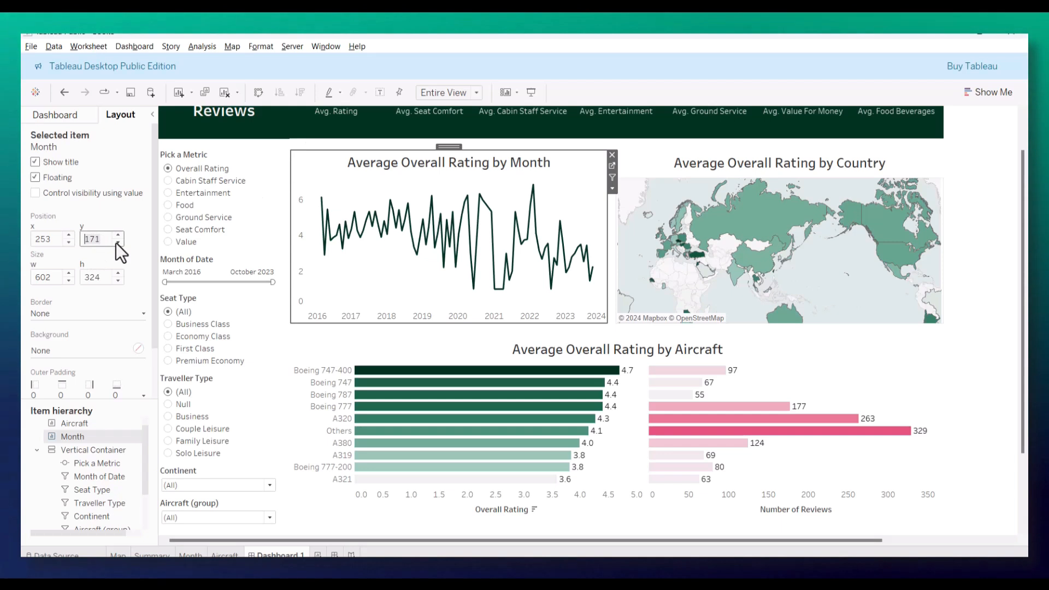
pyautogui.click(116, 242)
pyautogui.click(116, 242)
pyautogui.click(116, 242)
pyautogui.click(116, 242)
pyautogui.click(116, 242)
# Step: Set the country map's y position to 165 so it sits level with the monthly chart
pyautogui.click(655, 164)
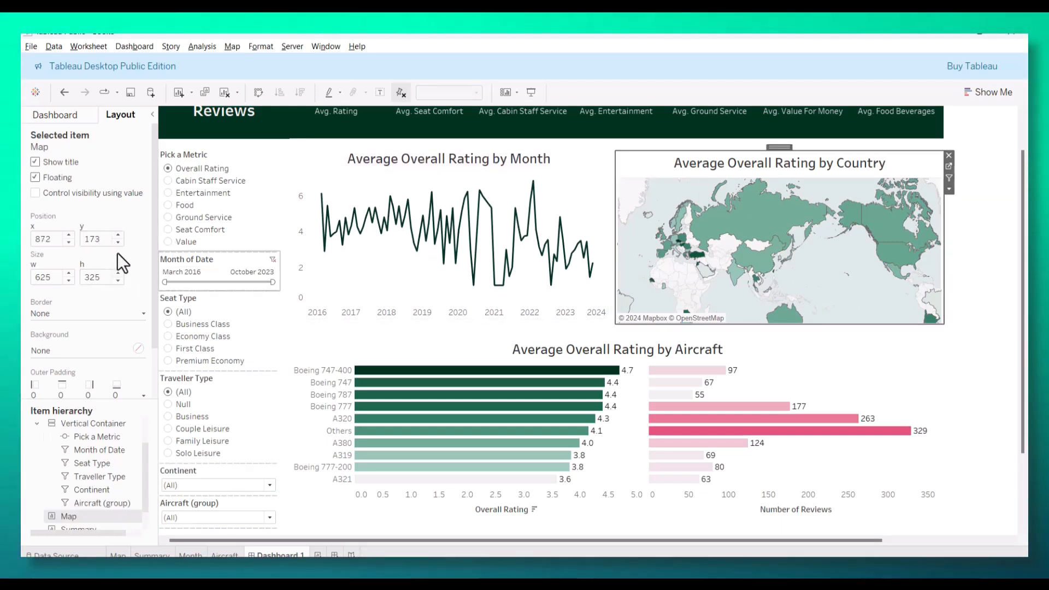
pyautogui.click(117, 242)
pyautogui.click(117, 242)
pyautogui.click(118, 242)
pyautogui.click(118, 242)
pyautogui.click(118, 242)
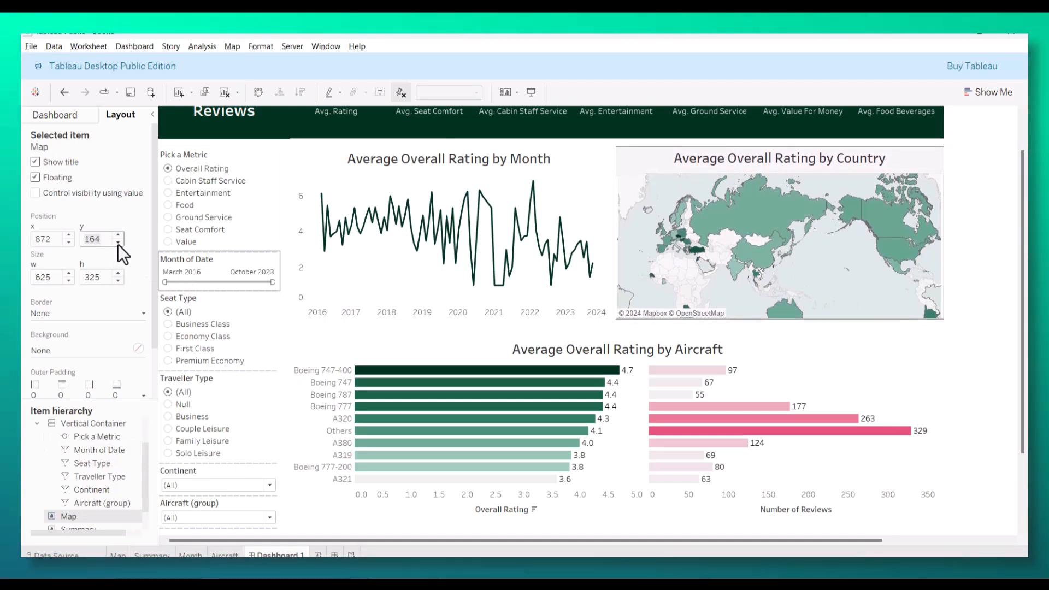
pyautogui.click(119, 236)
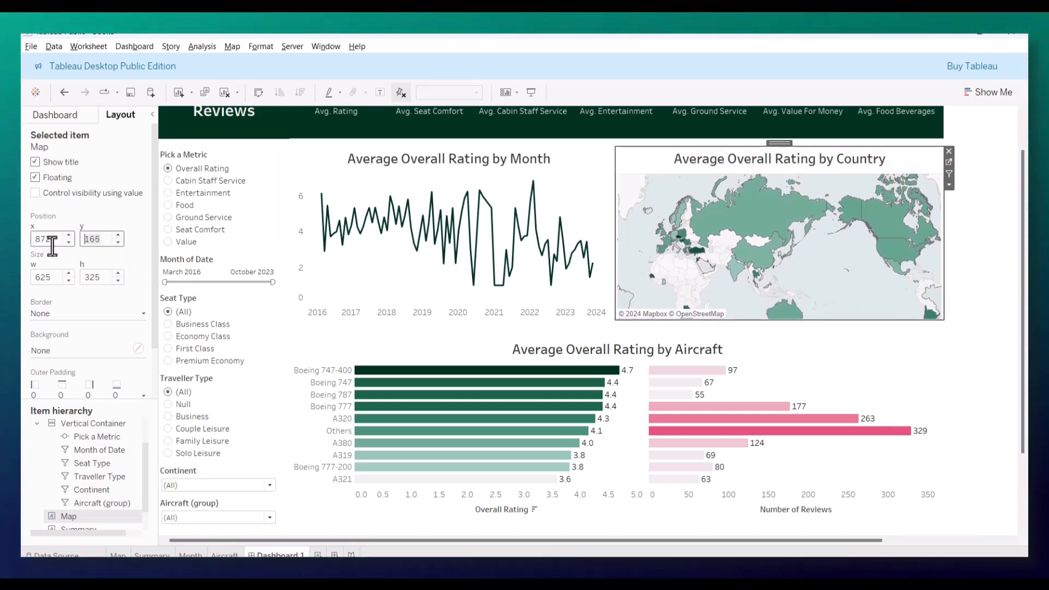
# Step: Line up the aircraft chart with the monthly chart's left edge and move it up to y 499 with a height of 348
pyautogui.click(300, 155)
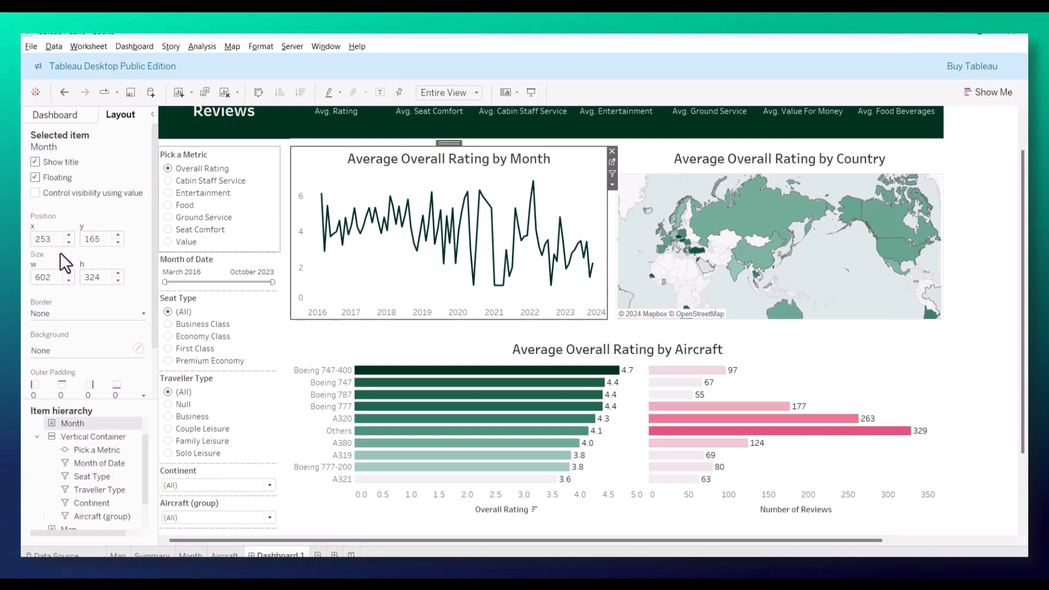
pyautogui.click(70, 243)
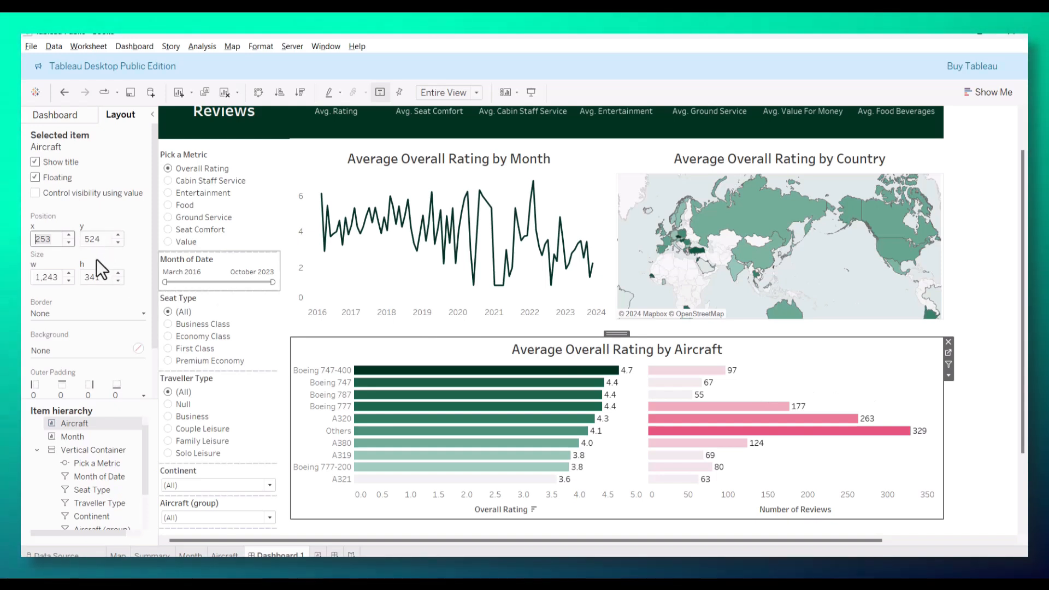
pyautogui.click(908, 296)
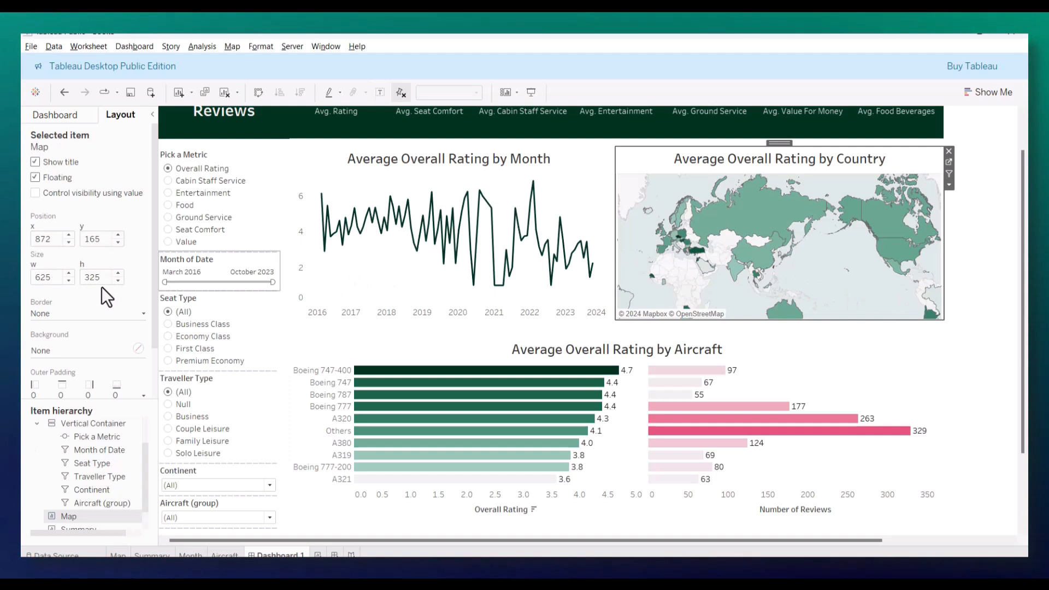
pyautogui.click(998, 355)
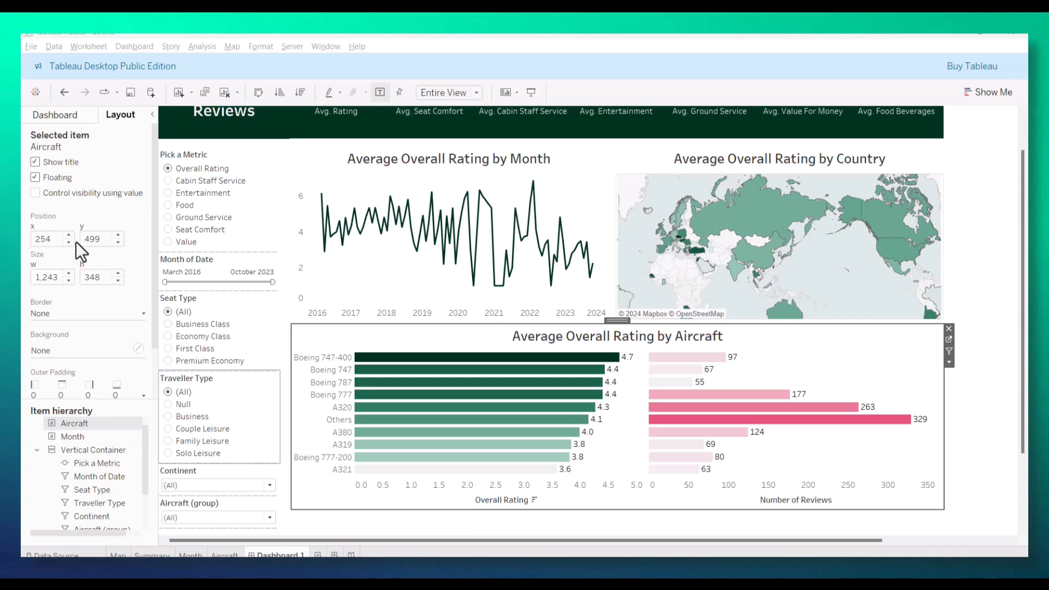
# Step: Add a floating Blank object and shape it into a strip 5 wide and 751 tall between the filters and charts, starting beneath the header
pyautogui.click(85, 117)
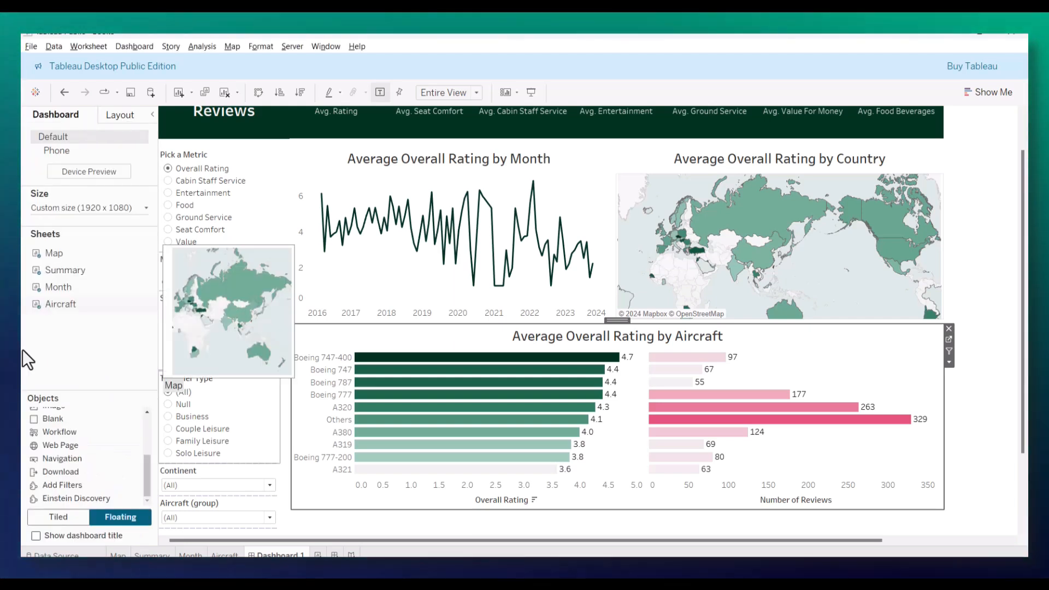
pyautogui.click(44, 420)
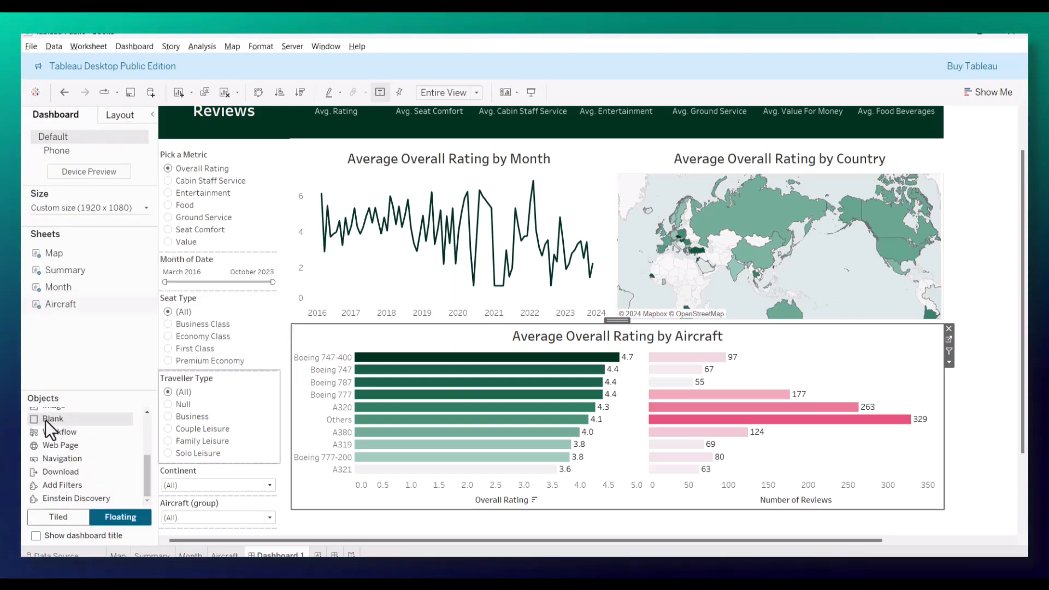
pyautogui.moveTo(47, 417); pyautogui.dragTo(291, 303)
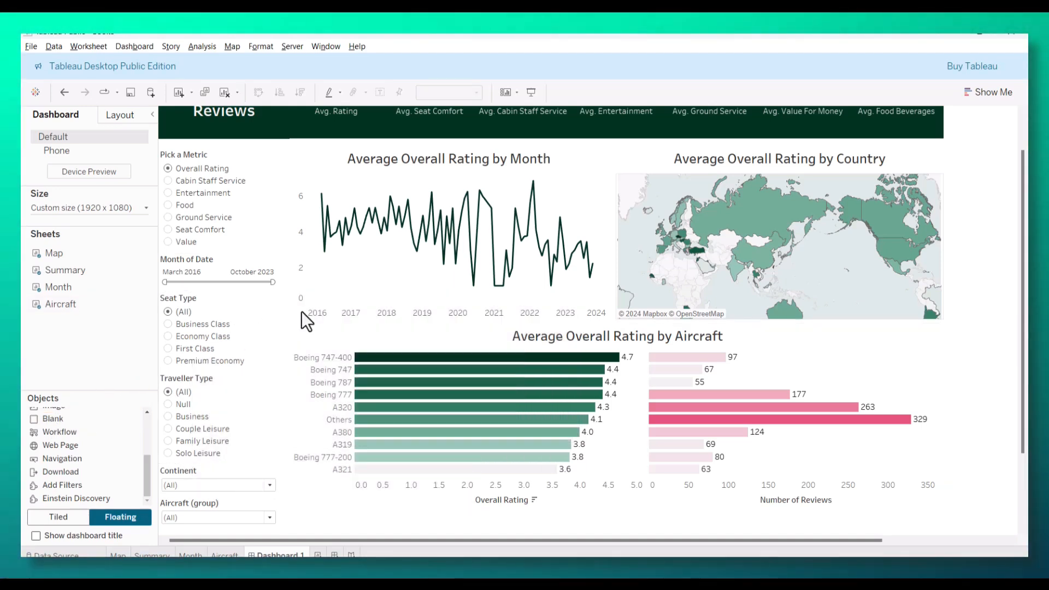
pyautogui.moveTo(572, 358); pyautogui.dragTo(294, 358)
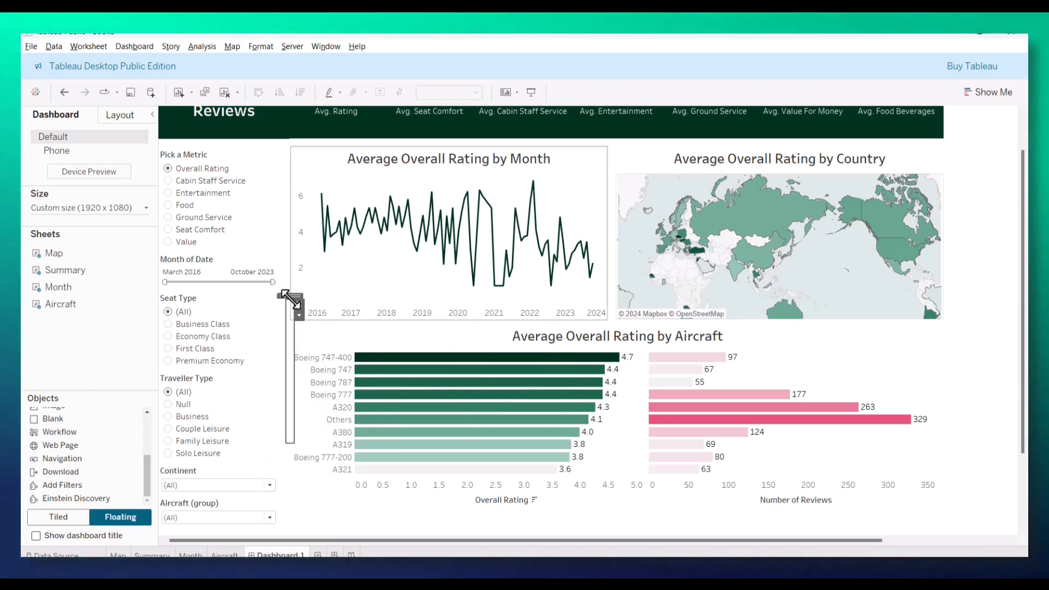
pyautogui.moveTo(300, 300); pyautogui.dragTo(302, 139)
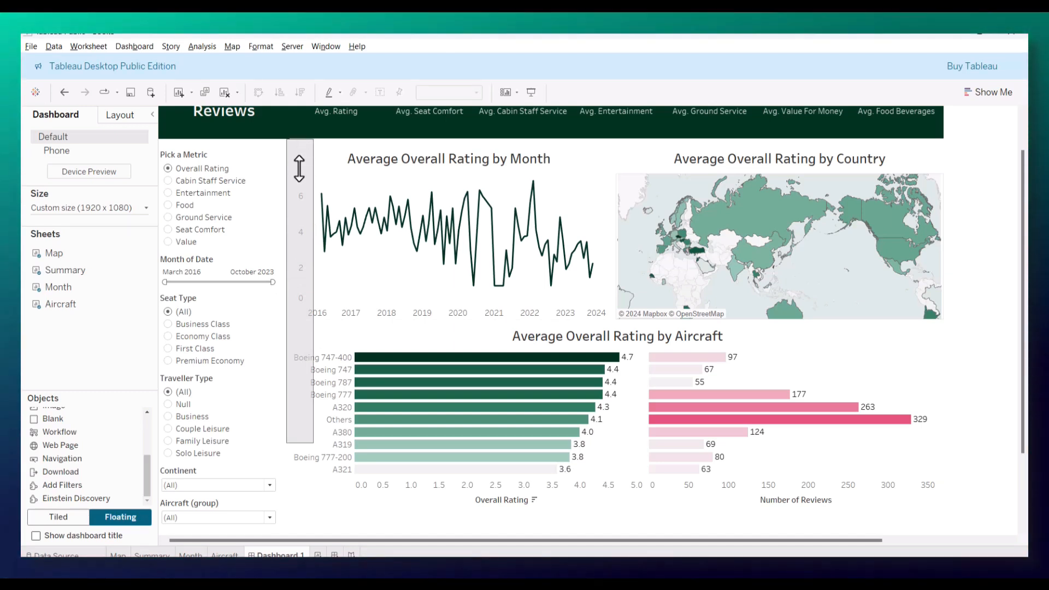
pyautogui.moveTo(313, 275); pyautogui.dragTo(295, 410)
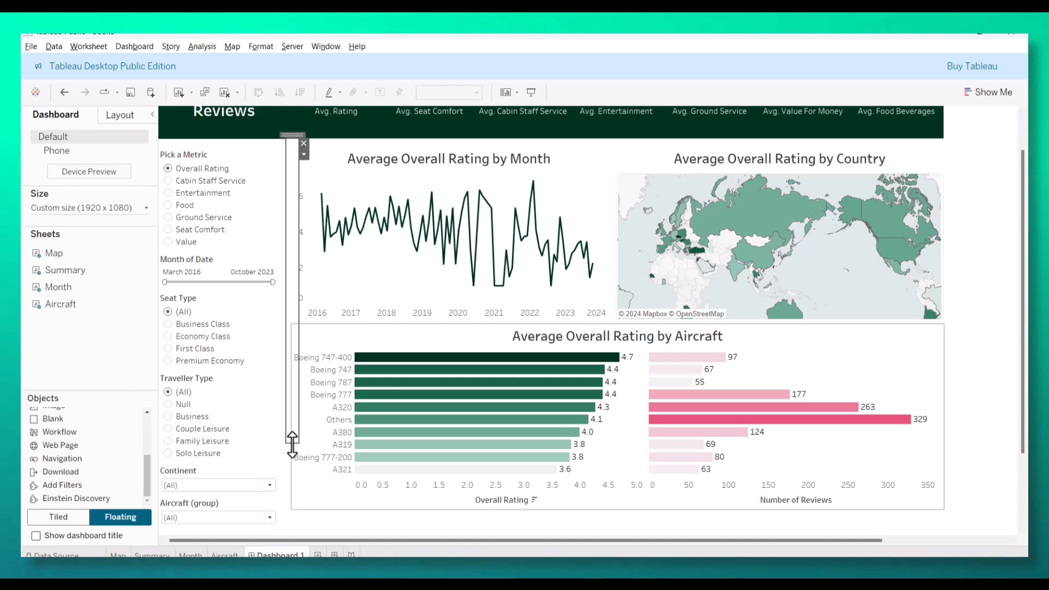
pyautogui.moveTo(284, 503); pyautogui.dragTo(288, 540)
pyautogui.moveTo(298, 326)
pyautogui.mouseDown()
pyautogui.moveTo(288, 331)
pyautogui.moveTo(295, 326)
pyautogui.mouseUp()
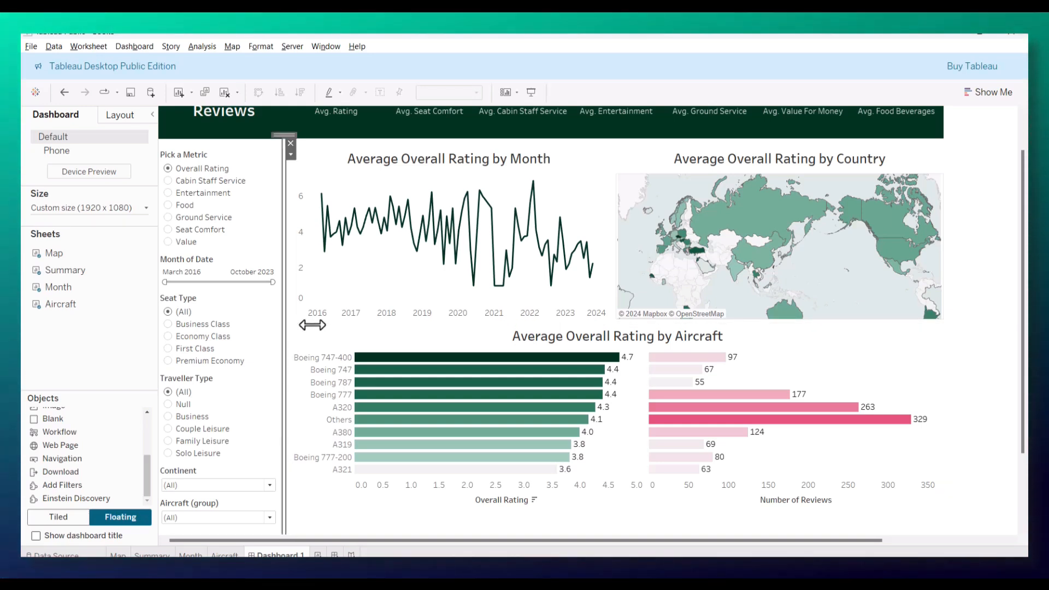
# Step: Fill the thin blank strip's background with the header's dark green
pyautogui.click(107, 116)
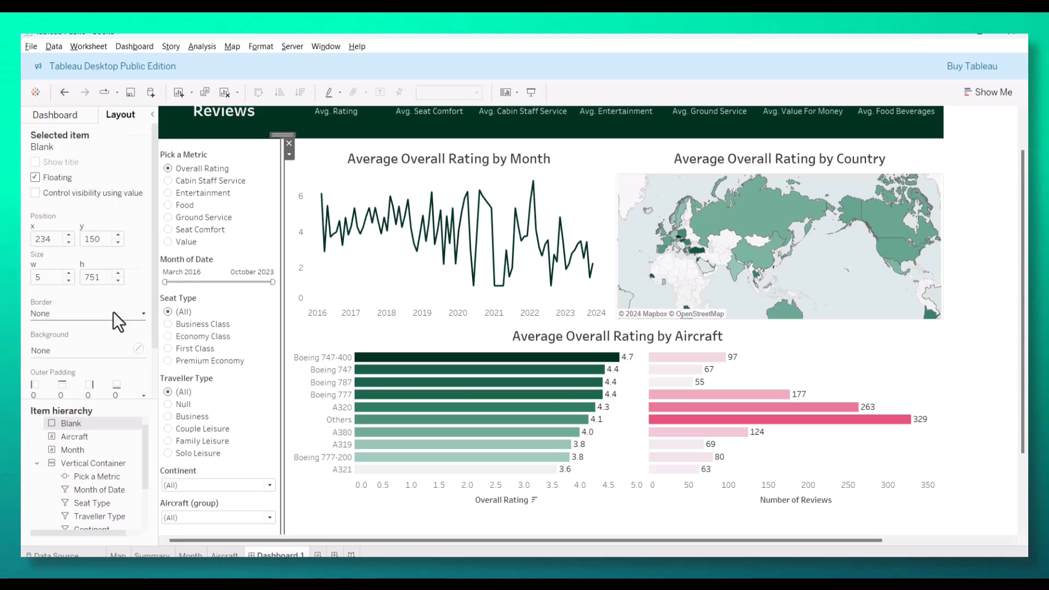
pyautogui.click(67, 350)
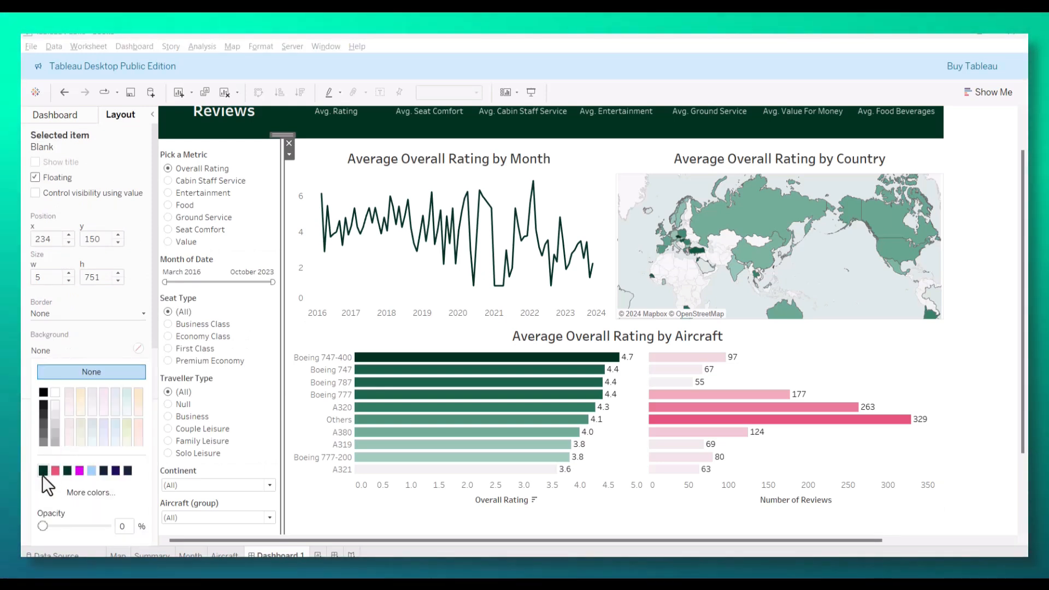
pyautogui.click(978, 214)
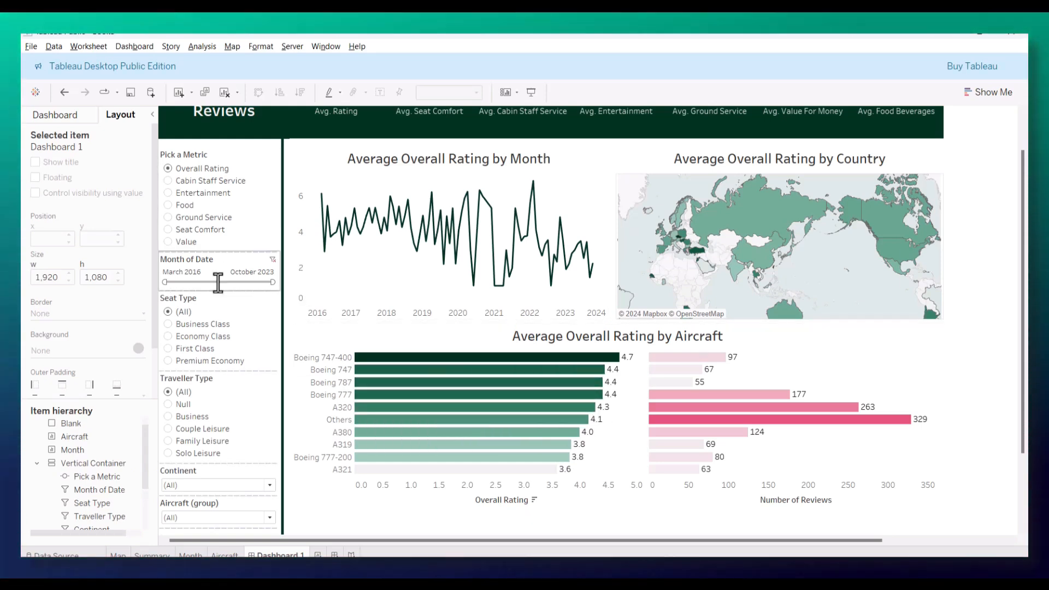
# Step: Nudge the green divider strip right to x position 240, between the filter column and the charts
pyautogui.click(283, 353)
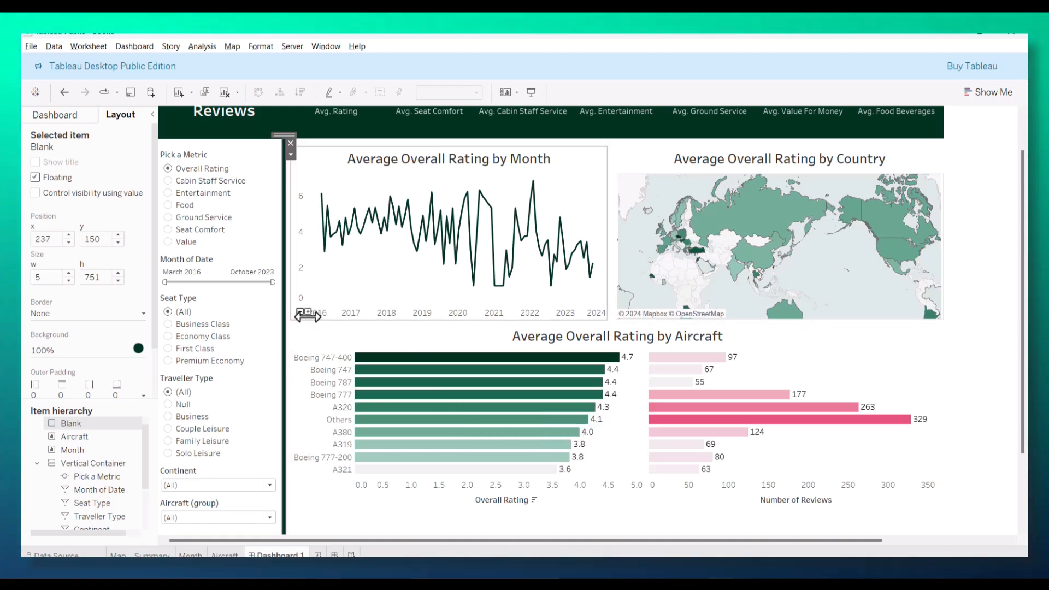
pyautogui.press('Right')
pyautogui.press('Right')
pyautogui.press('Right')
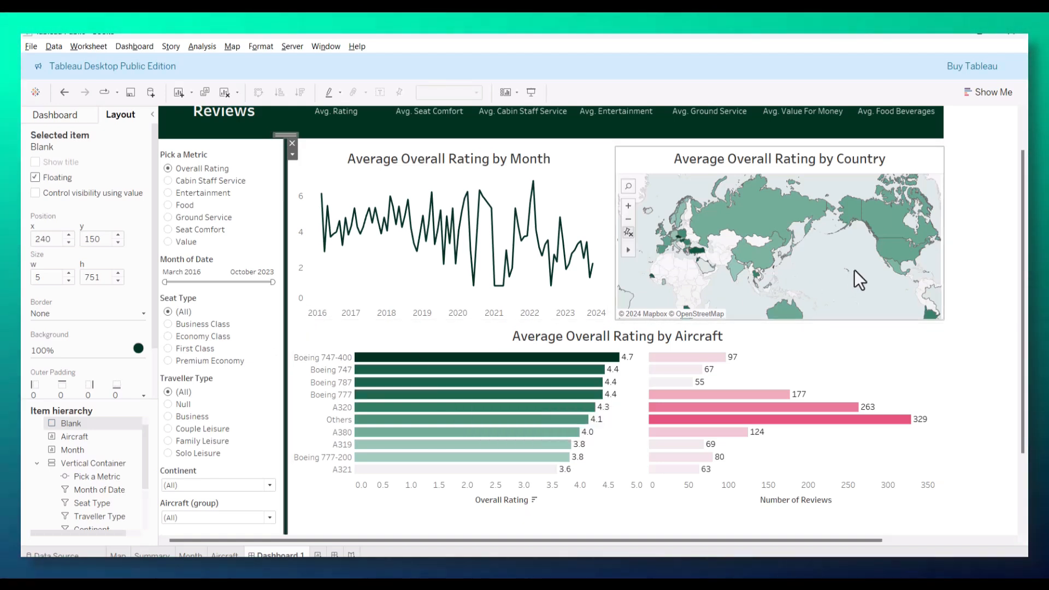
pyautogui.click(985, 260)
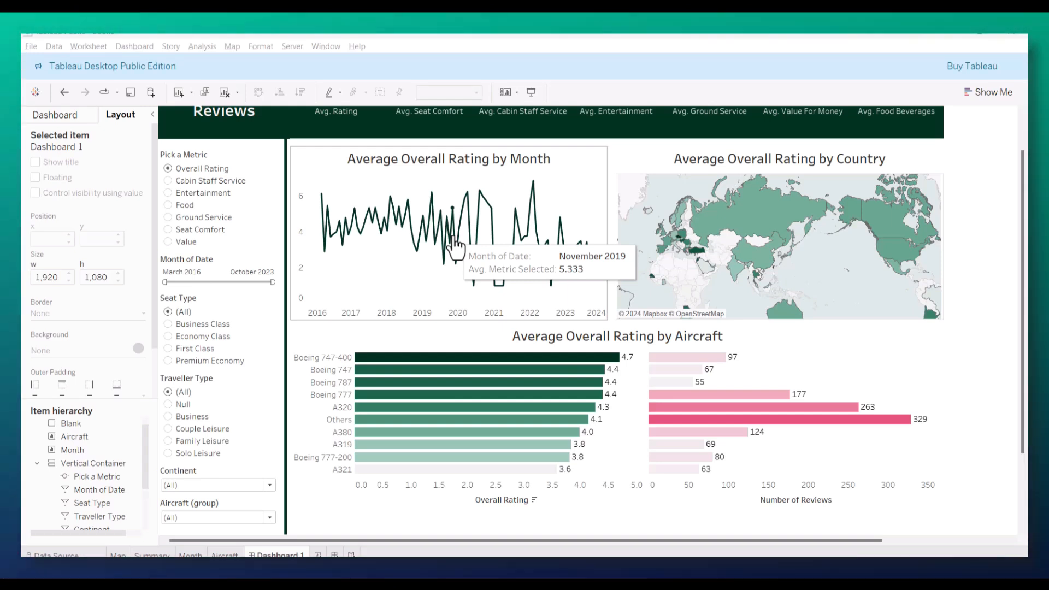
# Step: Go to the Month worksheet and remove the "Month of Date:" label from its tooltip, keeping the MONTH(Date) field
pyautogui.click(580, 217)
pyautogui.click(611, 162)
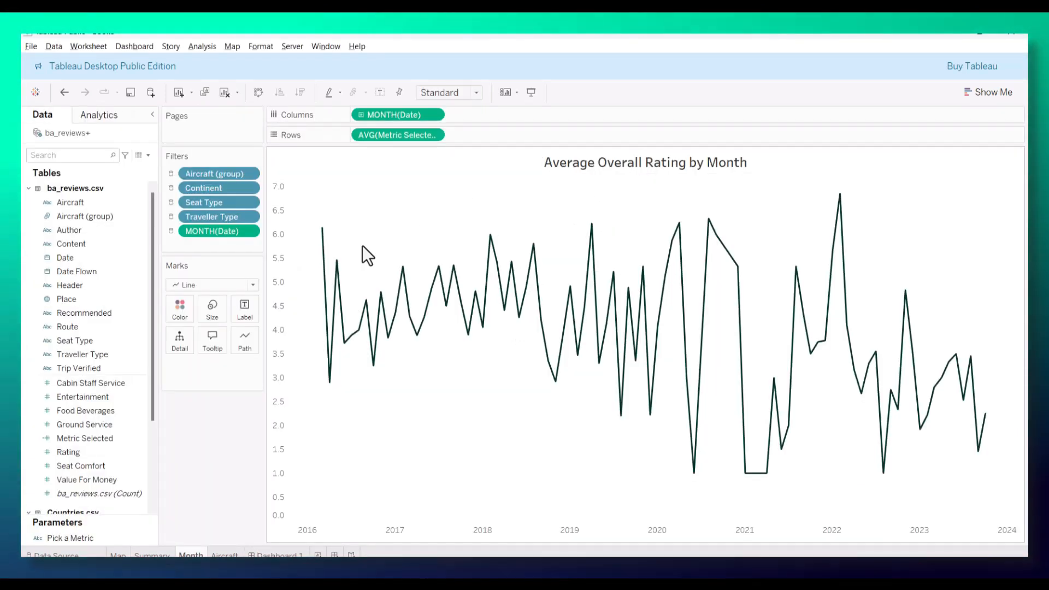
pyautogui.click(213, 343)
pyautogui.moveTo(462, 241); pyautogui.dragTo(383, 234)
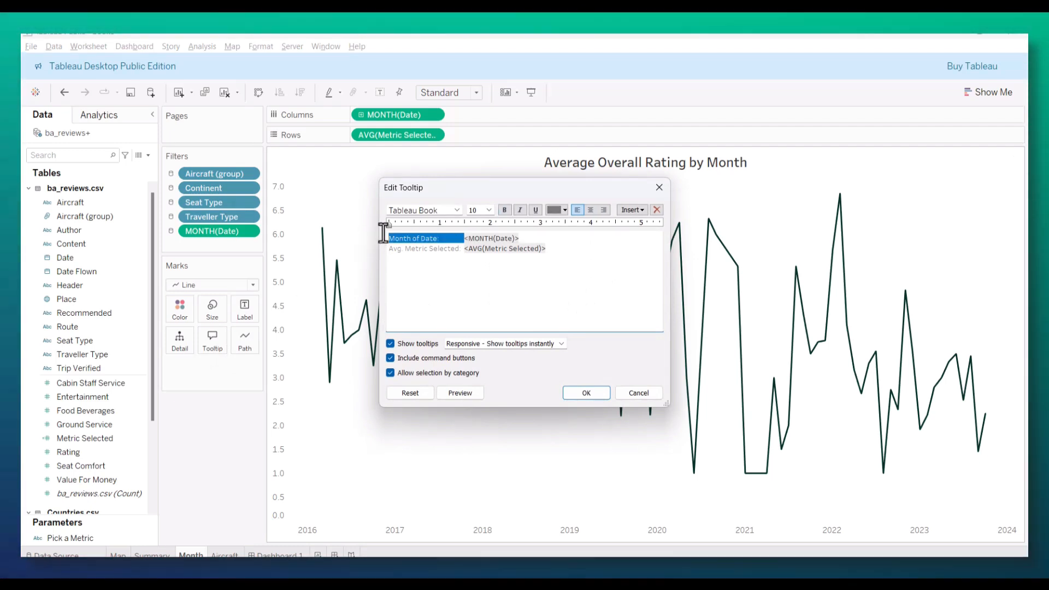
pyautogui.press('Delete')
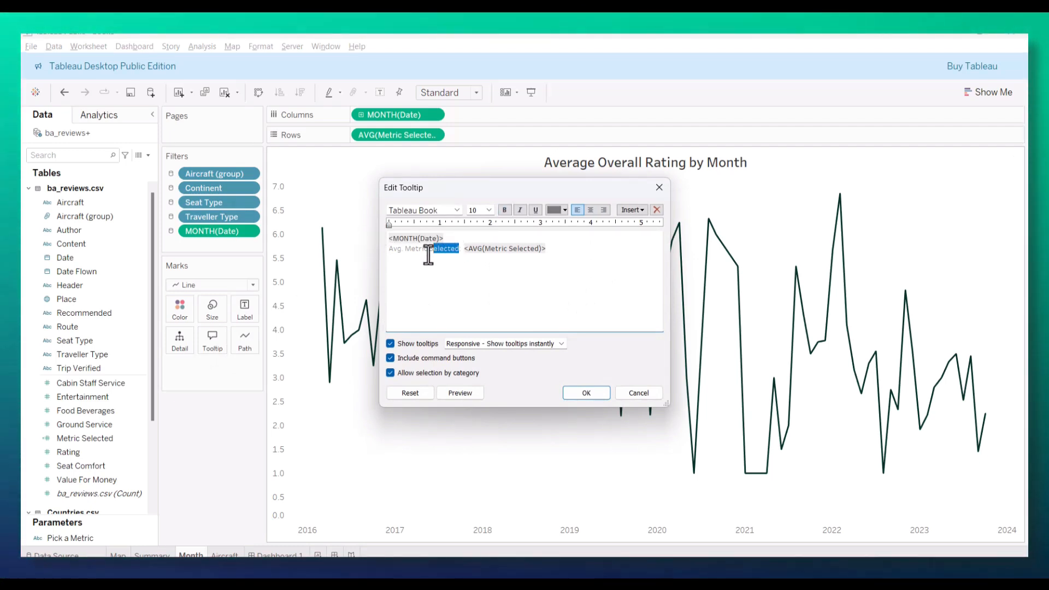
# Step: Replace the tooltip's "Avg. Metric Selected" label with the Pick a Metric parameter, and check the tooltip on the dashboard's monthly chart
pyautogui.click(630, 210)
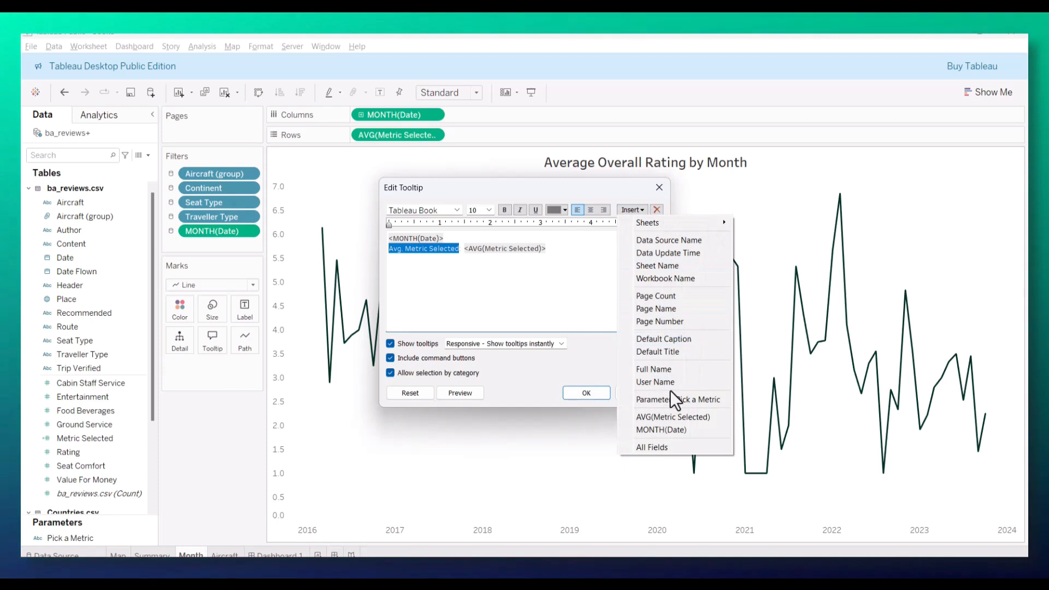
pyautogui.click(670, 390)
pyautogui.click(586, 393)
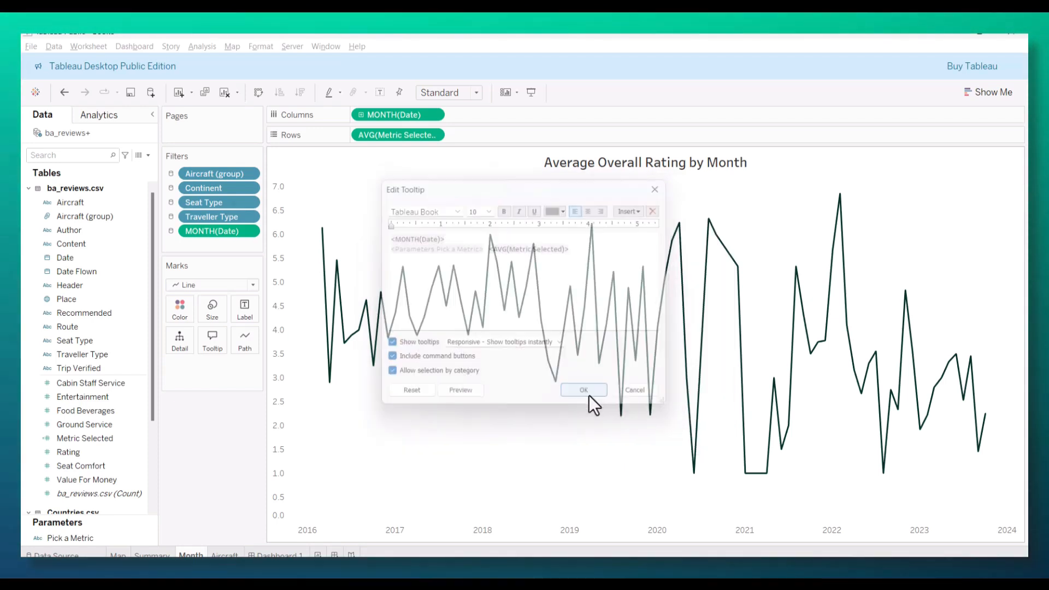
pyautogui.click(287, 555)
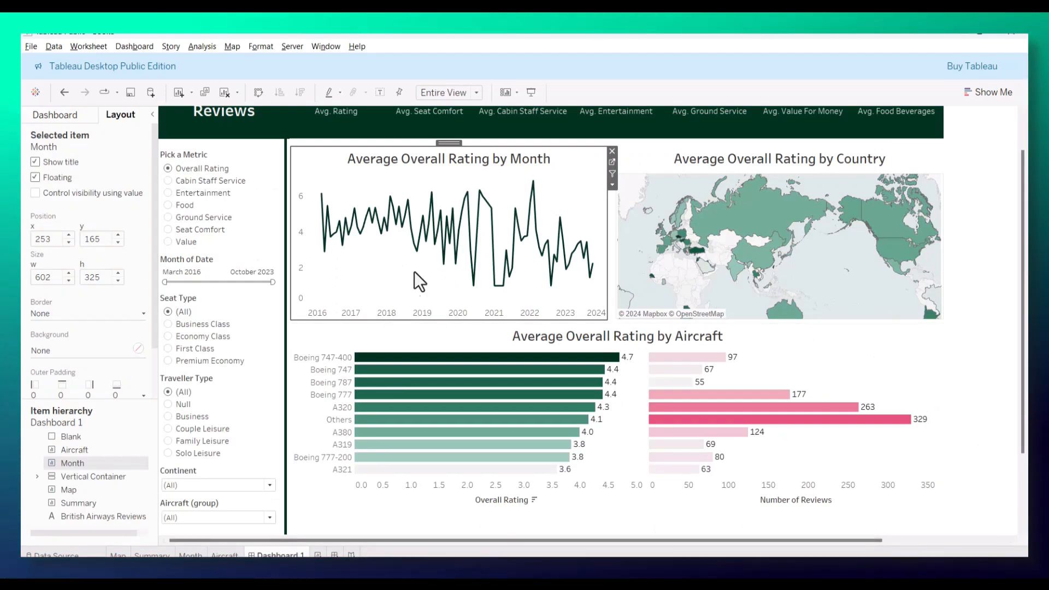
pyautogui.moveTo(426, 249)
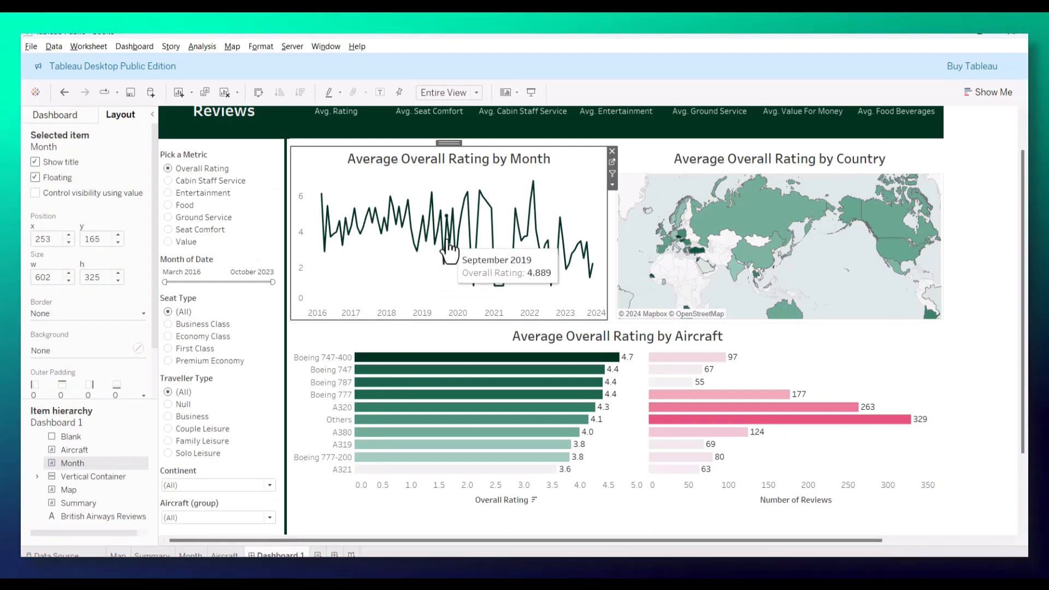
# Step: Go to the Aircraft worksheet and remove the "Aircraft (group):" label from the average metric bars' tooltip, keeping the Aircraft (group) field
pyautogui.moveTo(728, 229)
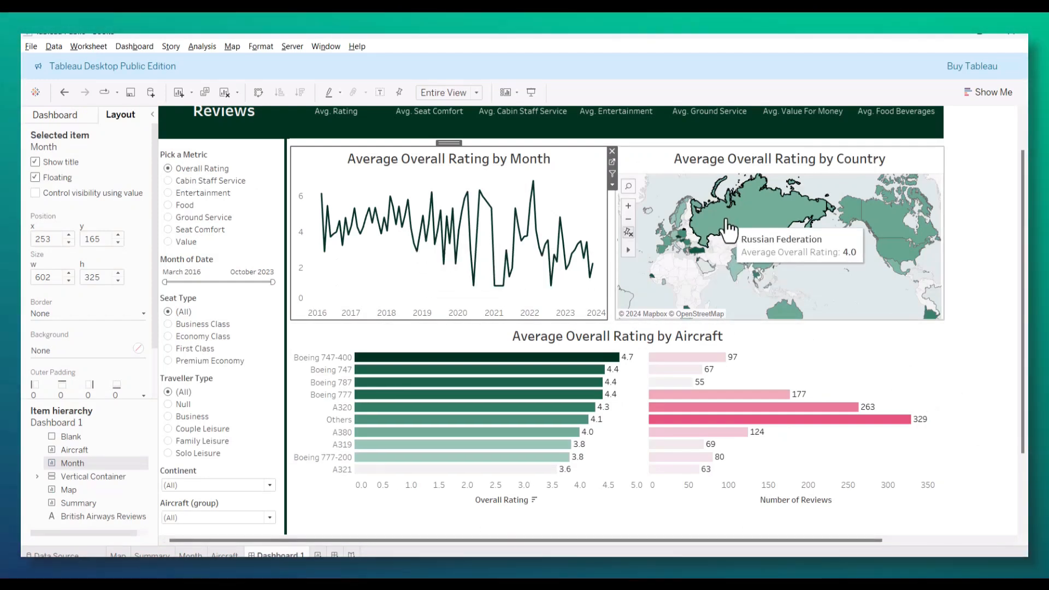
pyautogui.moveTo(539, 389)
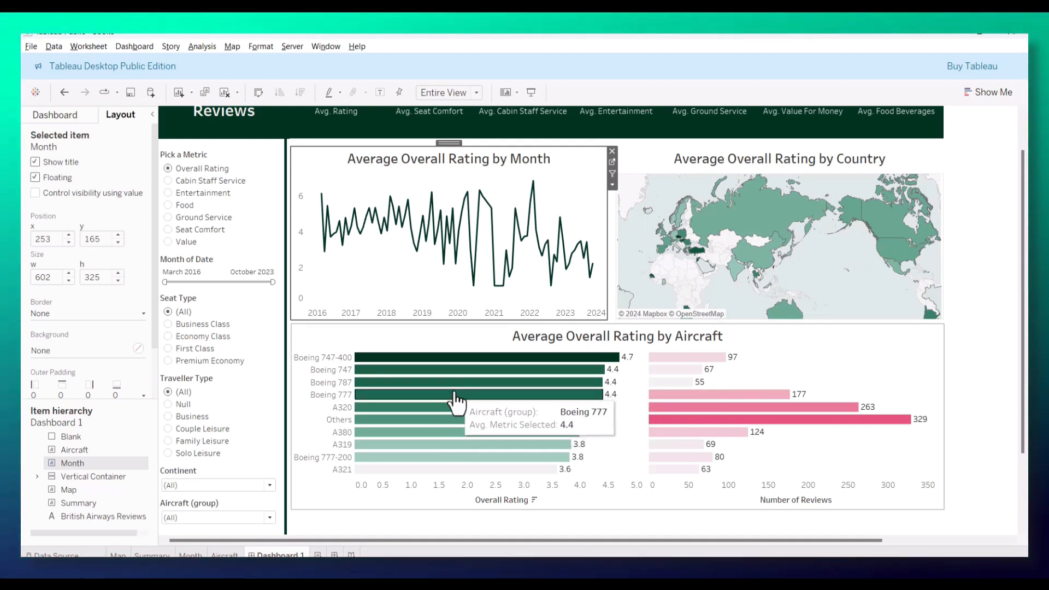
pyautogui.click(456, 394)
pyautogui.click(949, 341)
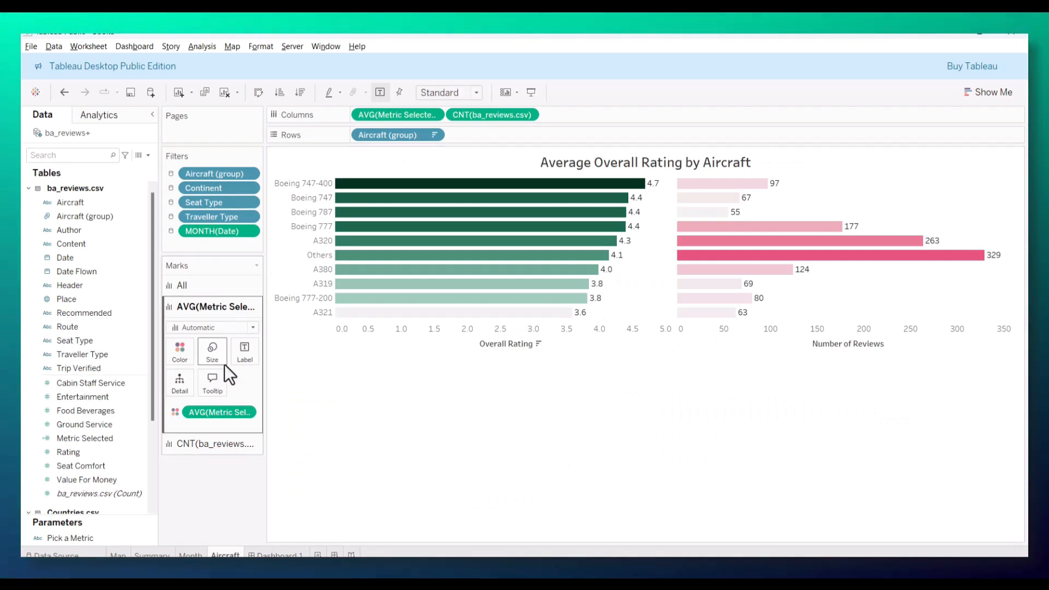
pyautogui.click(213, 382)
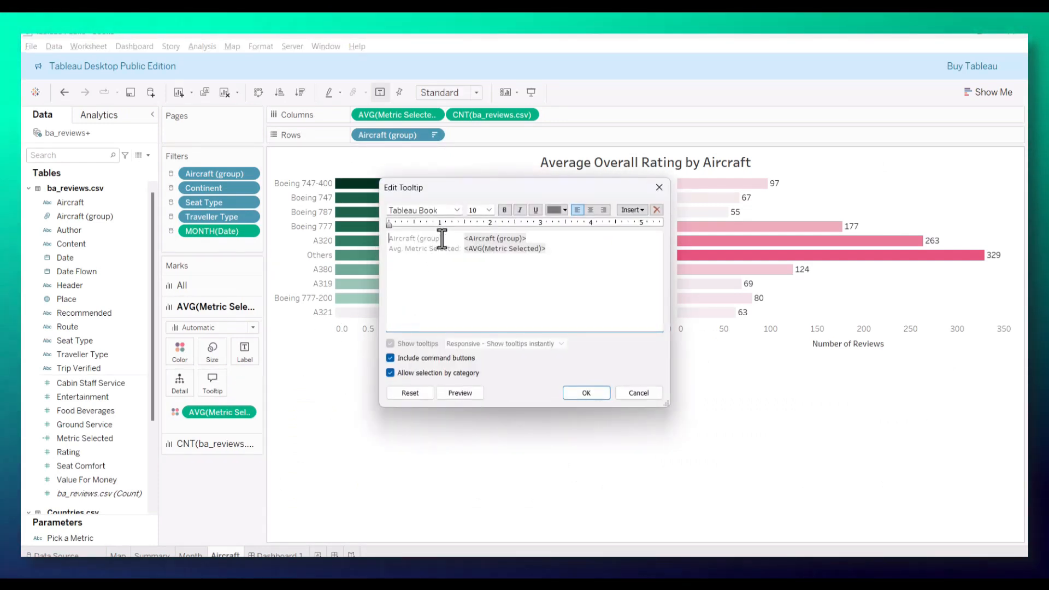
pyautogui.moveTo(463, 239); pyautogui.dragTo(367, 241)
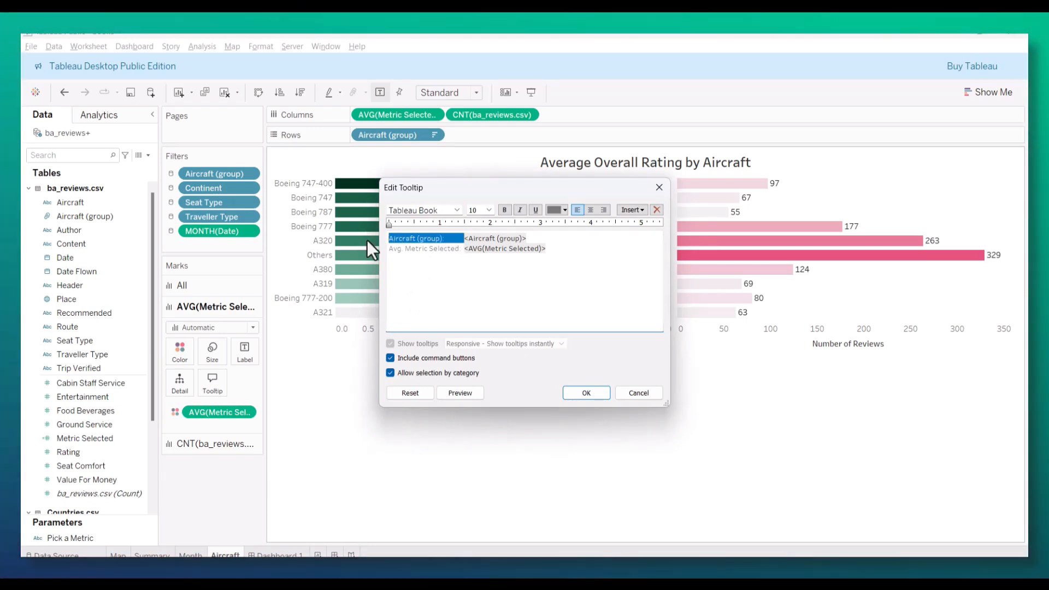
pyautogui.press('Delete')
# Step: Replace the "Avg. Metric Selected" label in that tooltip with the Pick a Metric parameter, and clear the Boeing 777 selection on the dashboard
pyautogui.moveTo(460, 249); pyautogui.dragTo(389, 249)
pyautogui.click(632, 209)
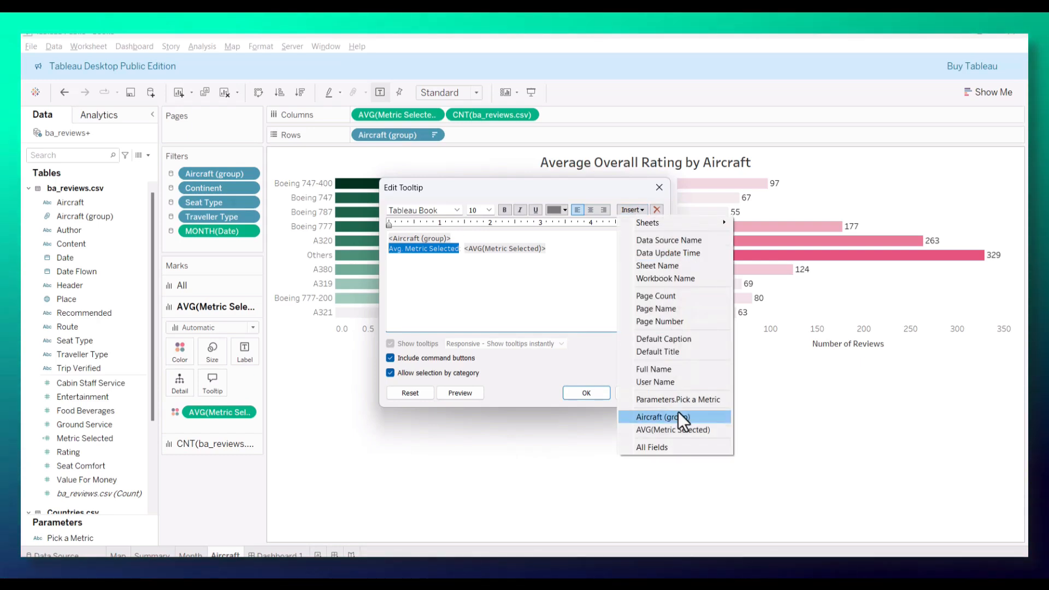
pyautogui.click(681, 400)
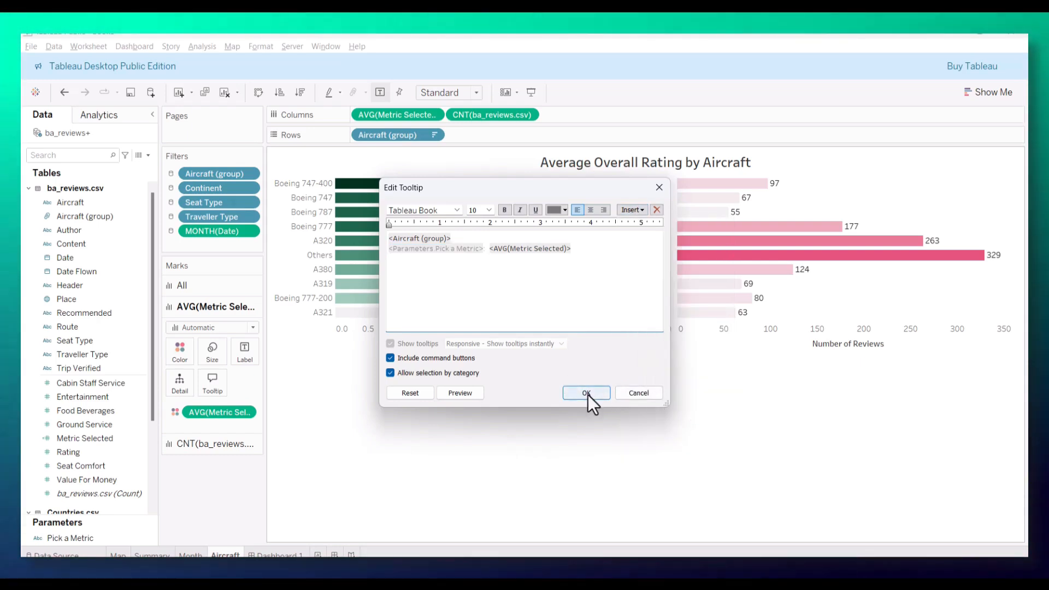
pyautogui.click(586, 393)
pyautogui.click(276, 555)
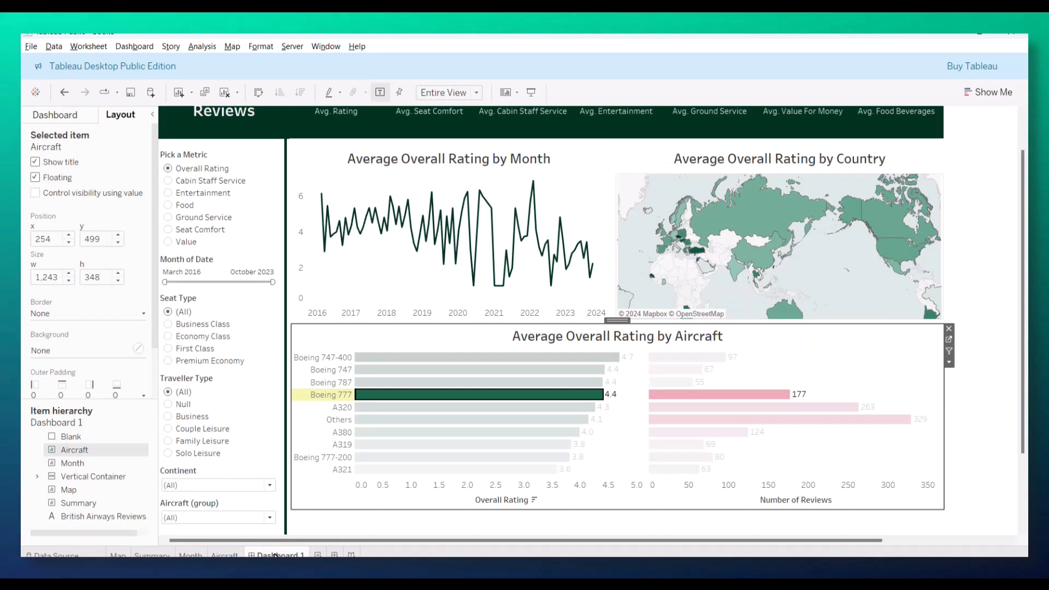
pyautogui.click(384, 396)
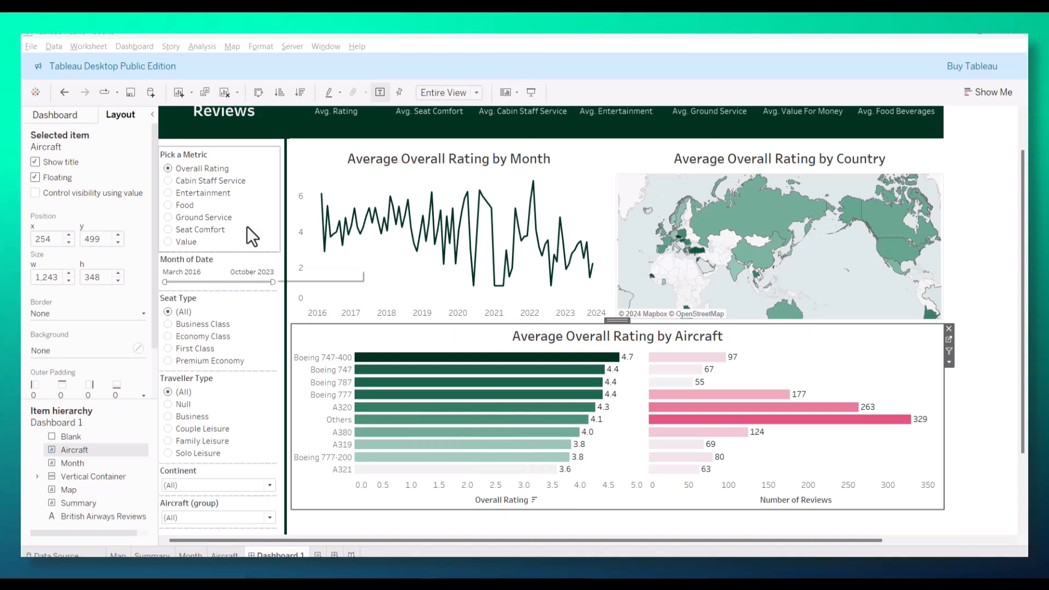
# Step: Switch the dashboard metric to Cabin Staff Service and check the tooltip of the August 2023 point in the monthly chart
pyautogui.click(185, 180)
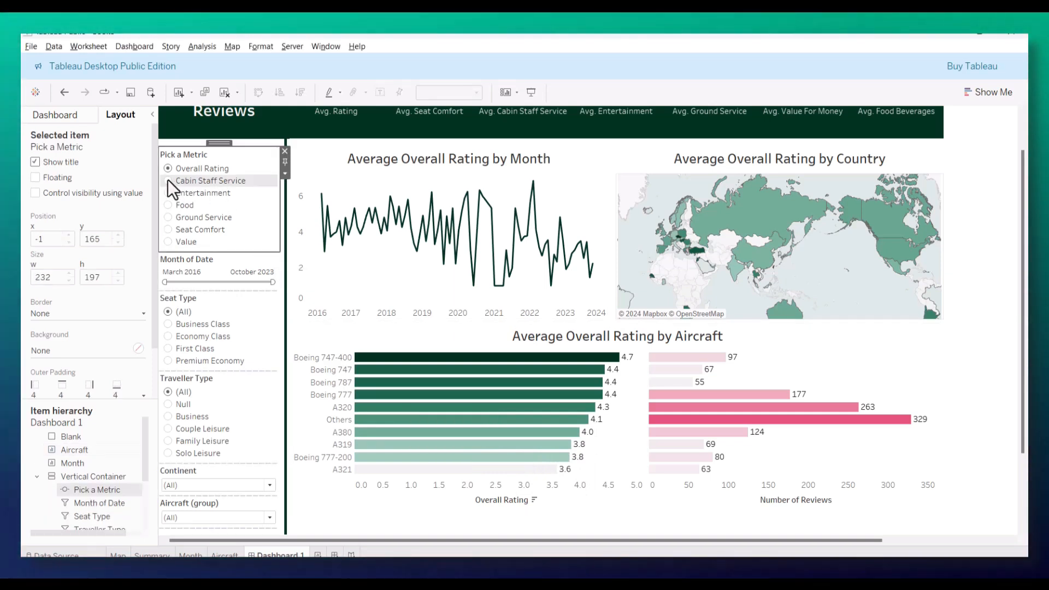
pyautogui.click(168, 181)
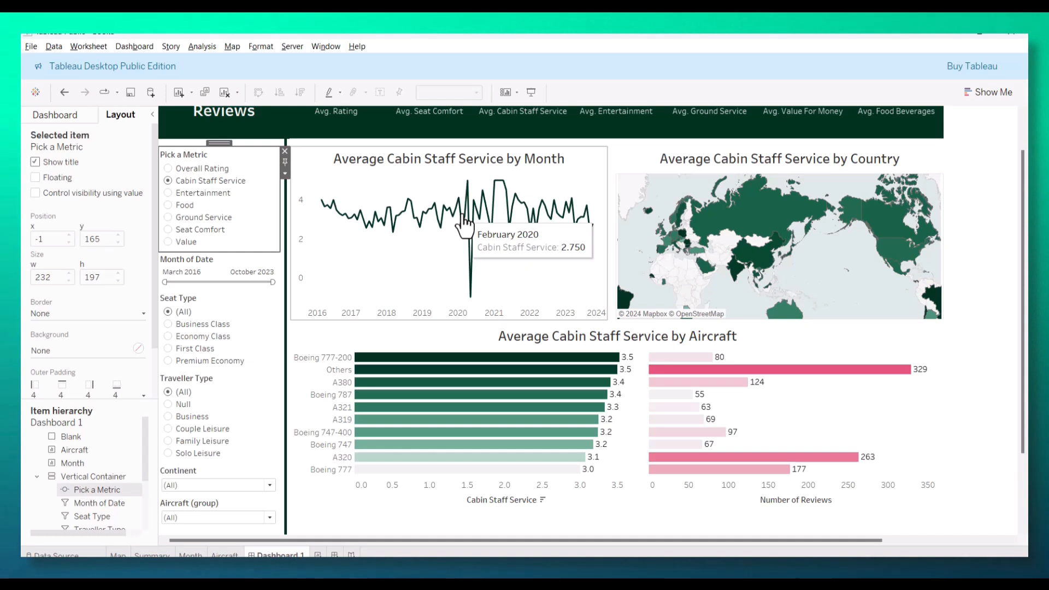
pyautogui.click(586, 205)
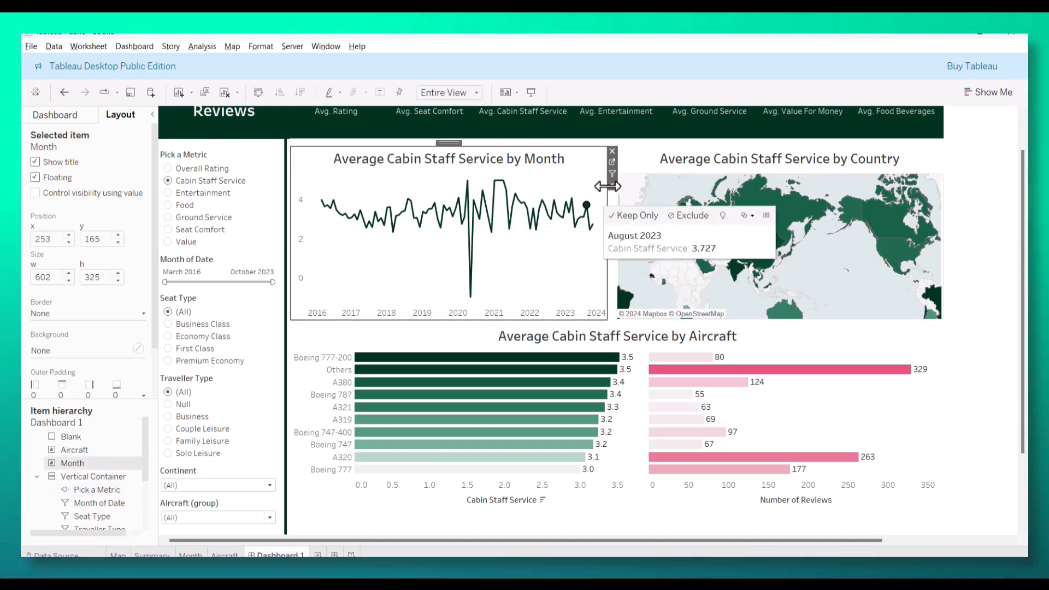
# Step: On the Month worksheet, format the averaged metric's pane values as Number (Custom) with 1 decimal place, and return to the dashboard
pyautogui.click(612, 162)
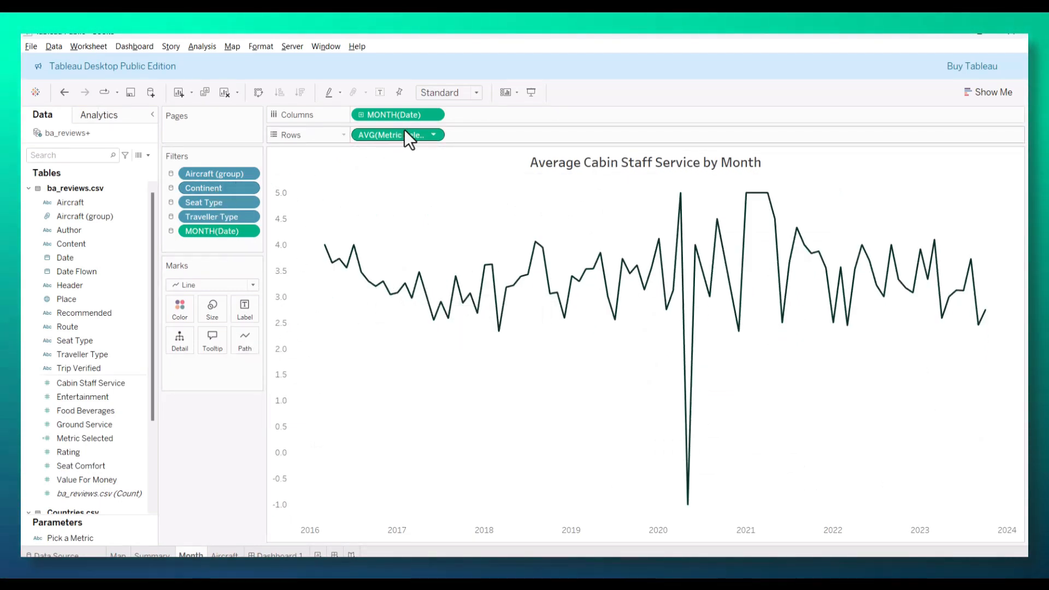
pyautogui.click(432, 135)
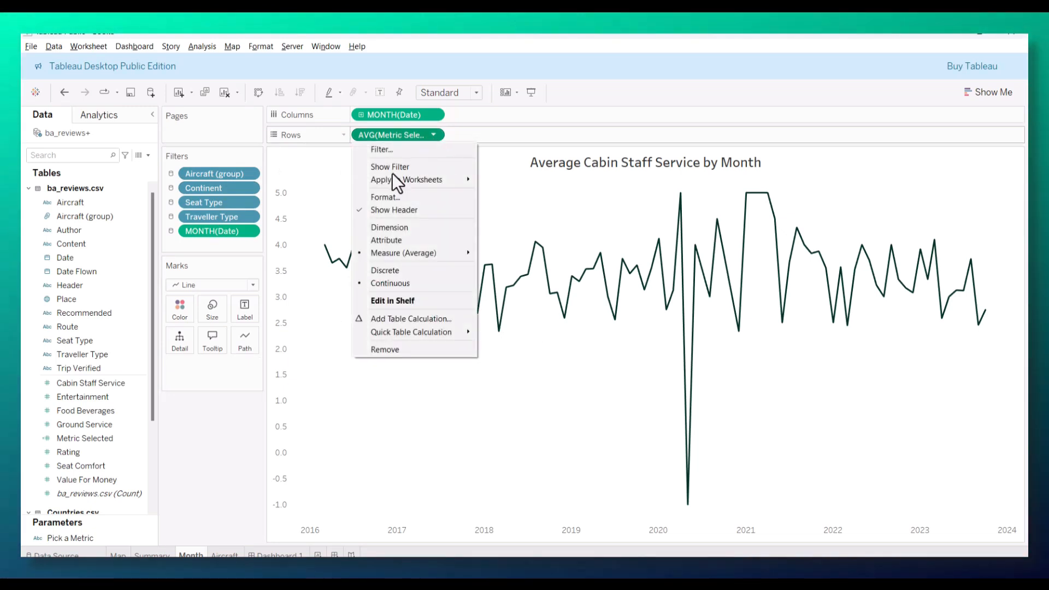
pyautogui.click(387, 195)
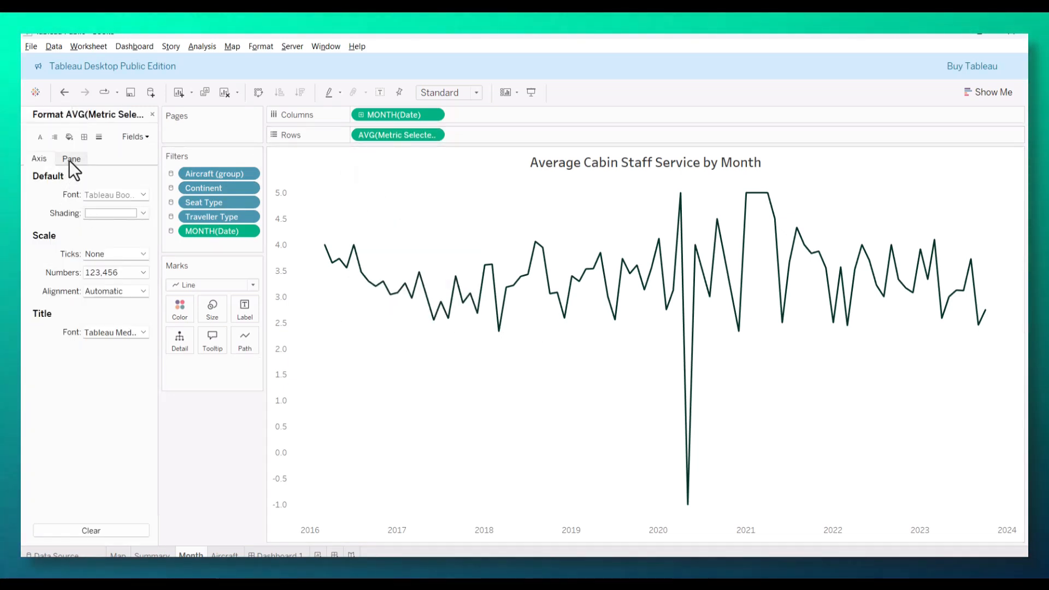
pyautogui.click(71, 159)
pyautogui.click(120, 232)
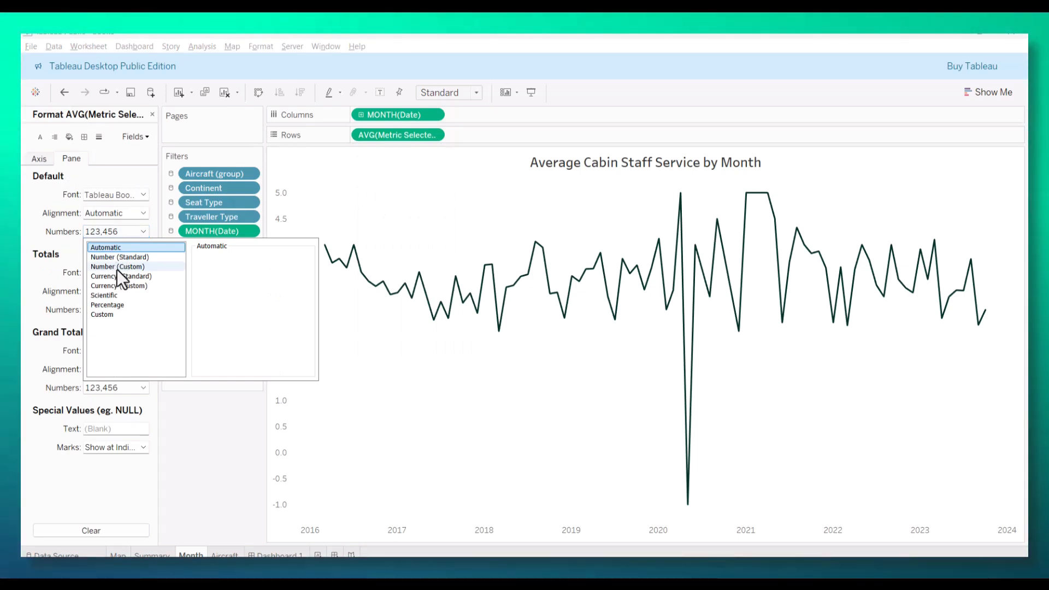
pyautogui.click(117, 267)
pyautogui.click(223, 273)
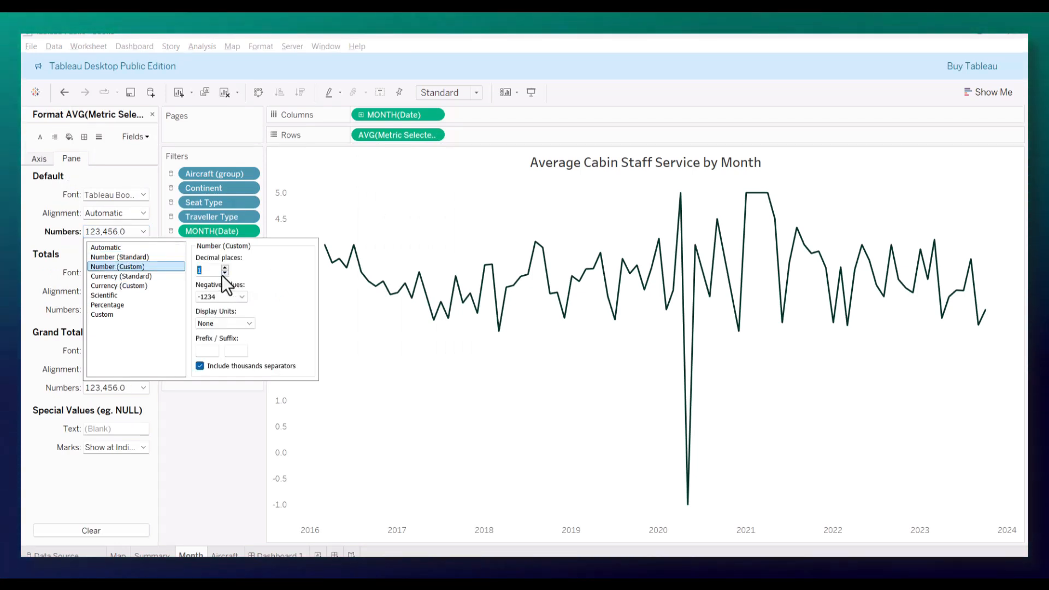
pyautogui.click(223, 439)
pyautogui.click(275, 555)
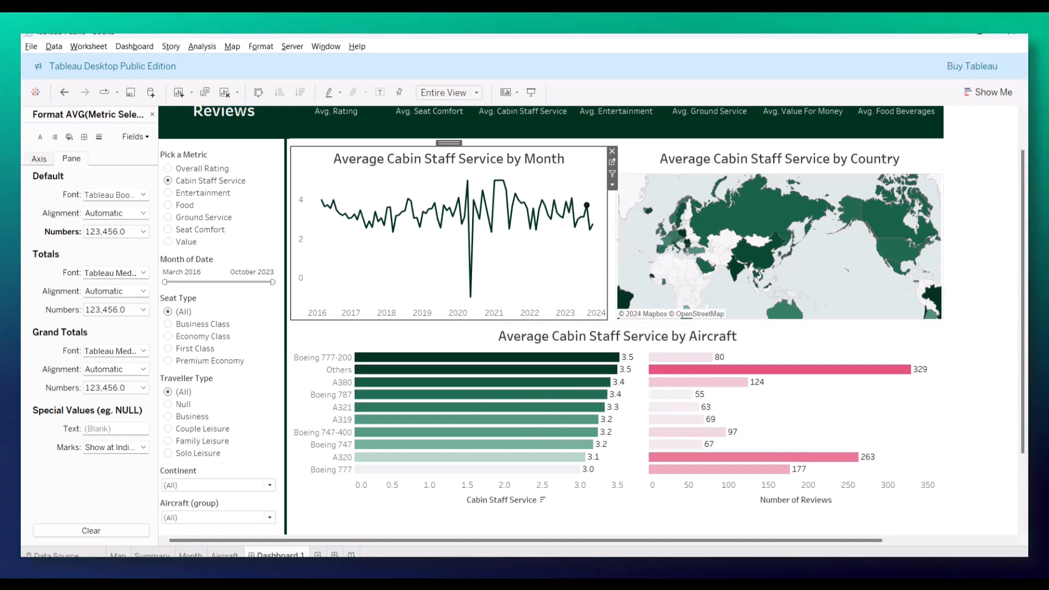
# Step: Go to the Aircraft worksheet and remove the "Aircraft (group):" label from the review count bars' tooltip, keeping the Aircraft (group) field
pyautogui.click(480, 394)
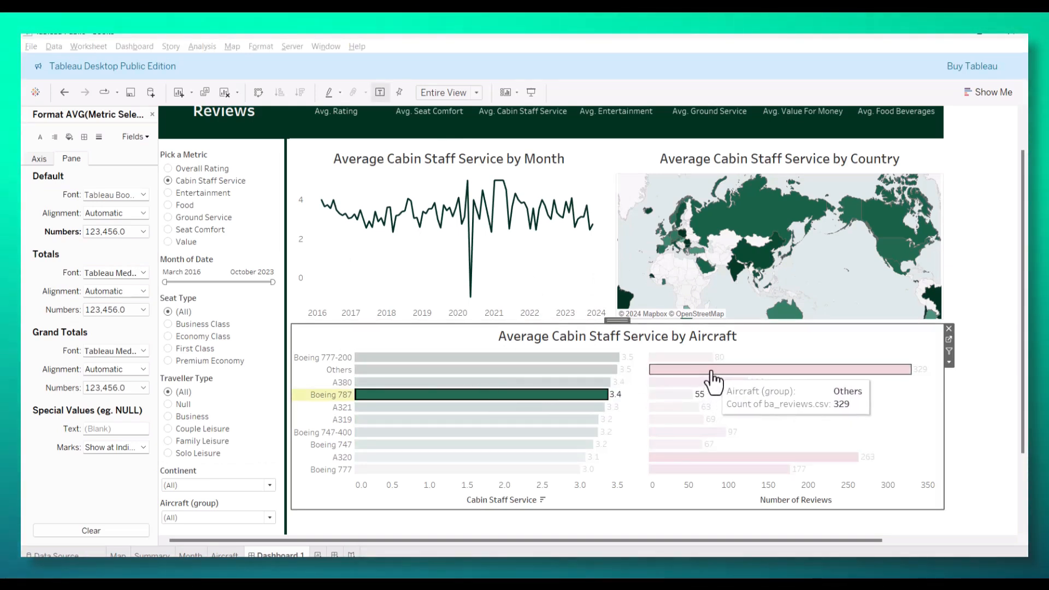
pyautogui.click(712, 372)
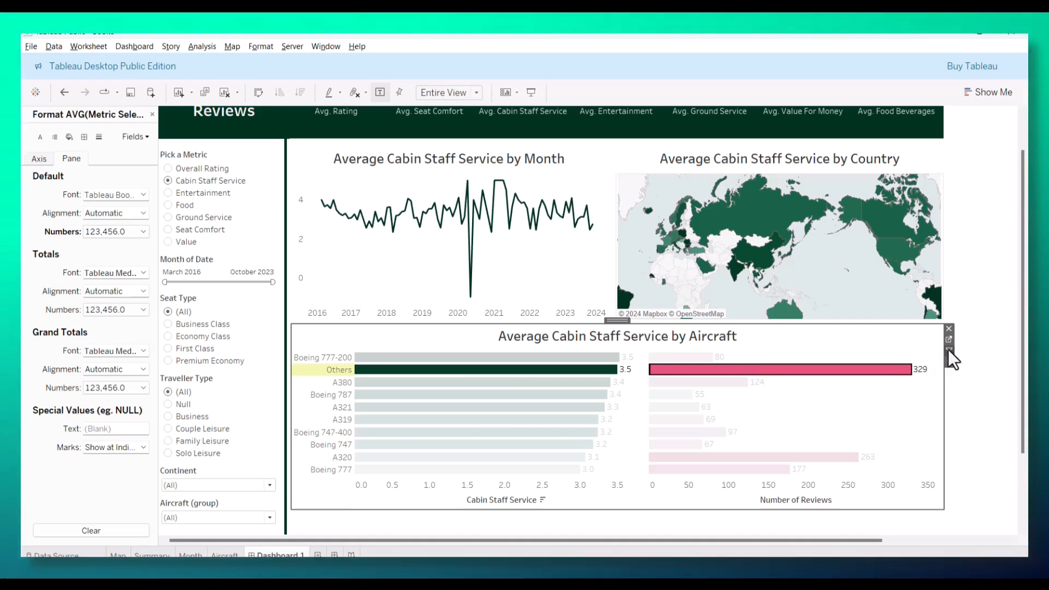
pyautogui.click(948, 339)
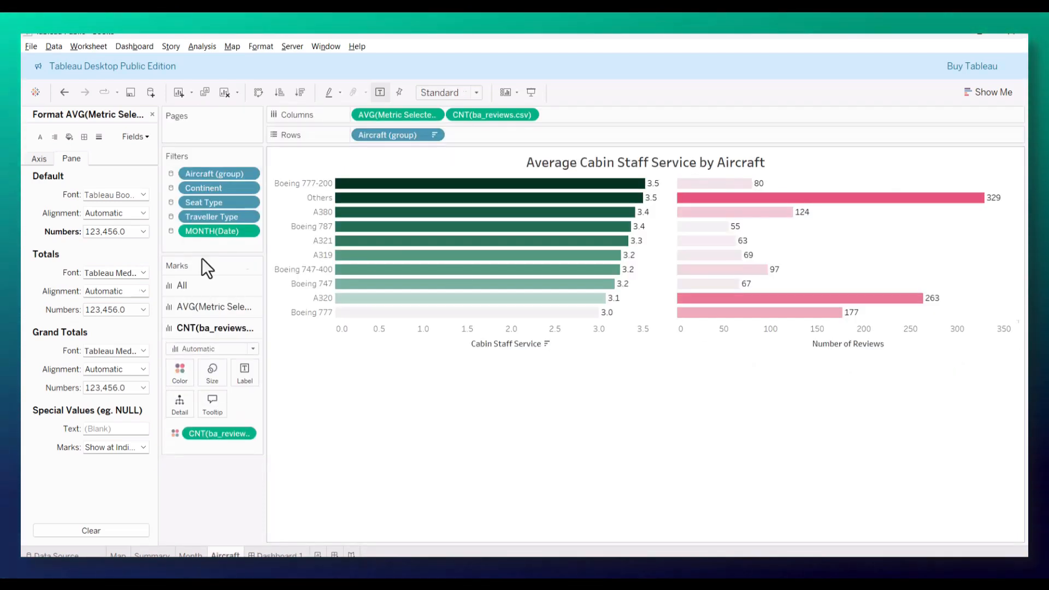
pyautogui.click(225, 436)
pyautogui.click(242, 431)
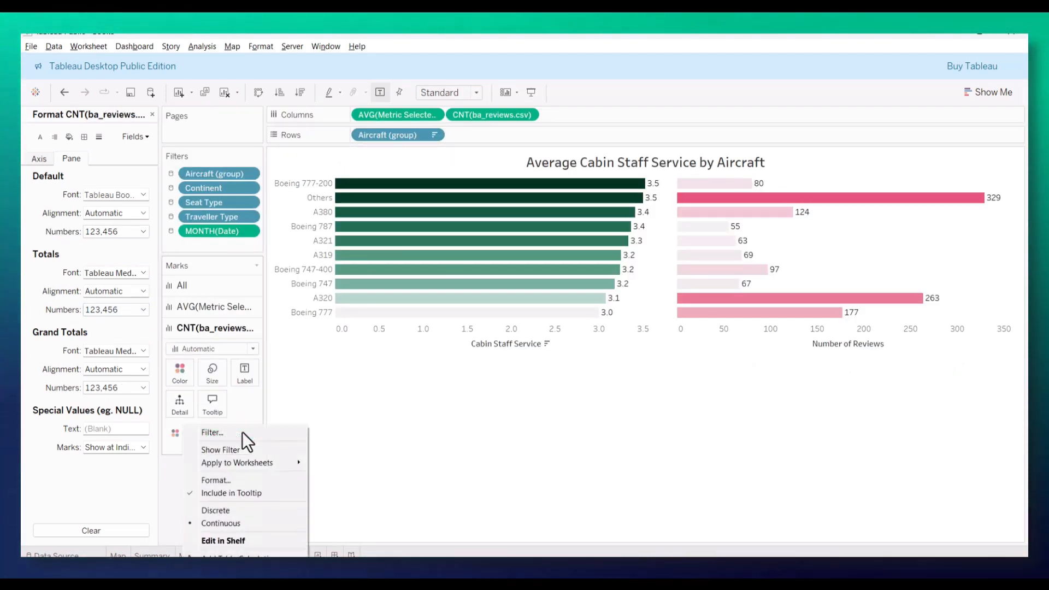
pyautogui.click(340, 411)
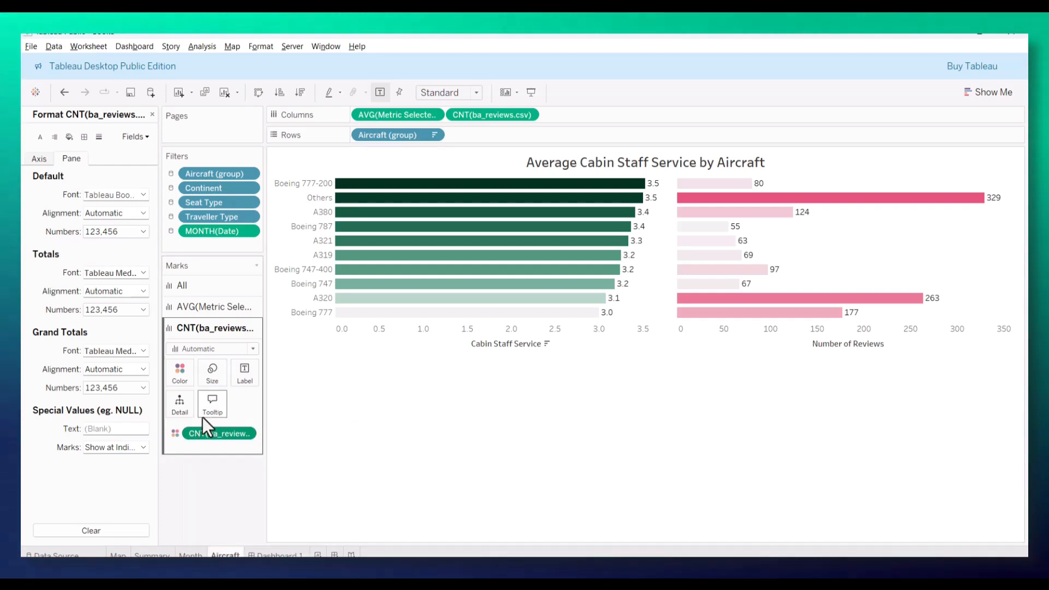
pyautogui.click(209, 402)
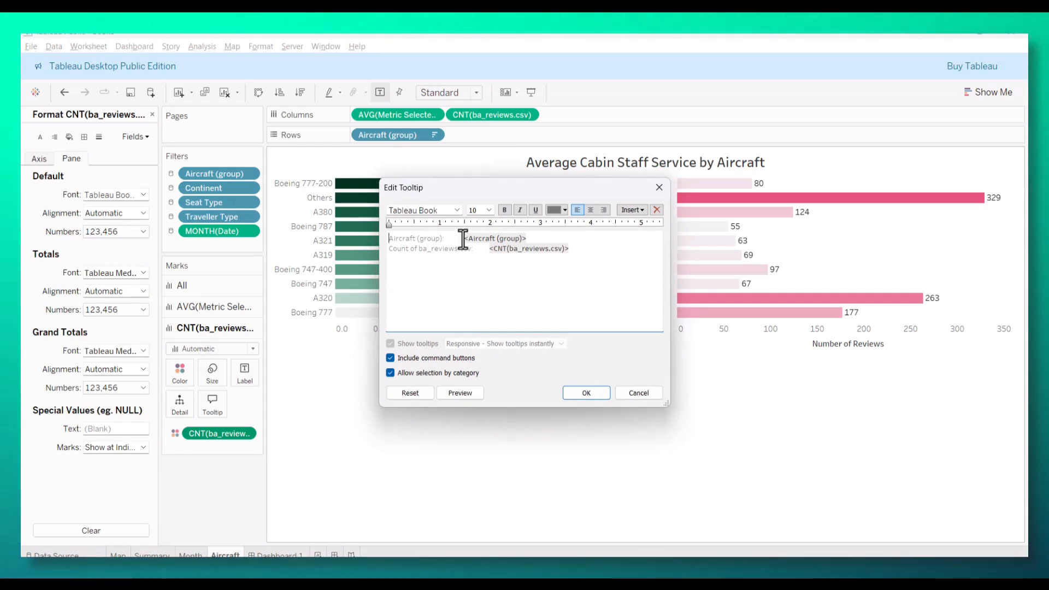
pyautogui.moveTo(457, 238); pyautogui.dragTo(358, 235)
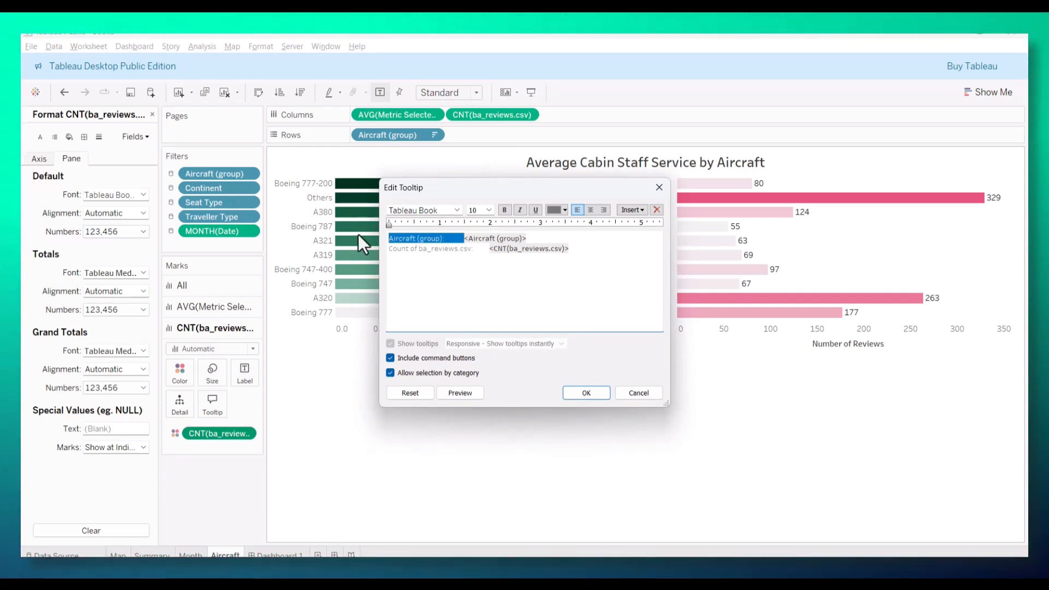
pyautogui.press('BackSpace')
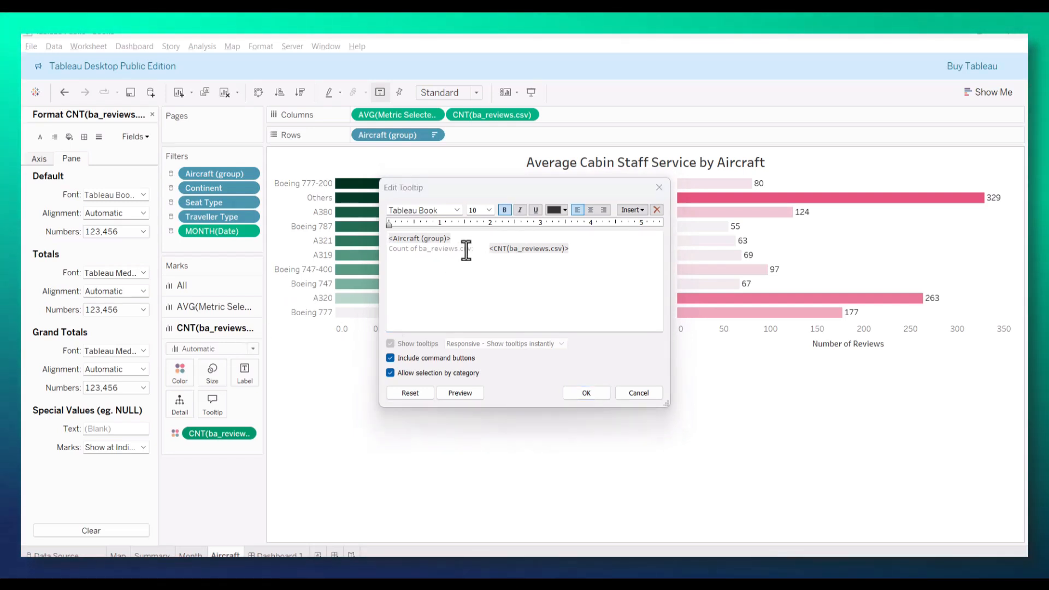
# Step: Replace the tooltip's "Count of ba_reviews.csv" label with "Number of Reviews", check it on the dashboard and clear the Others selection
pyautogui.moveTo(469, 248); pyautogui.dragTo(372, 254)
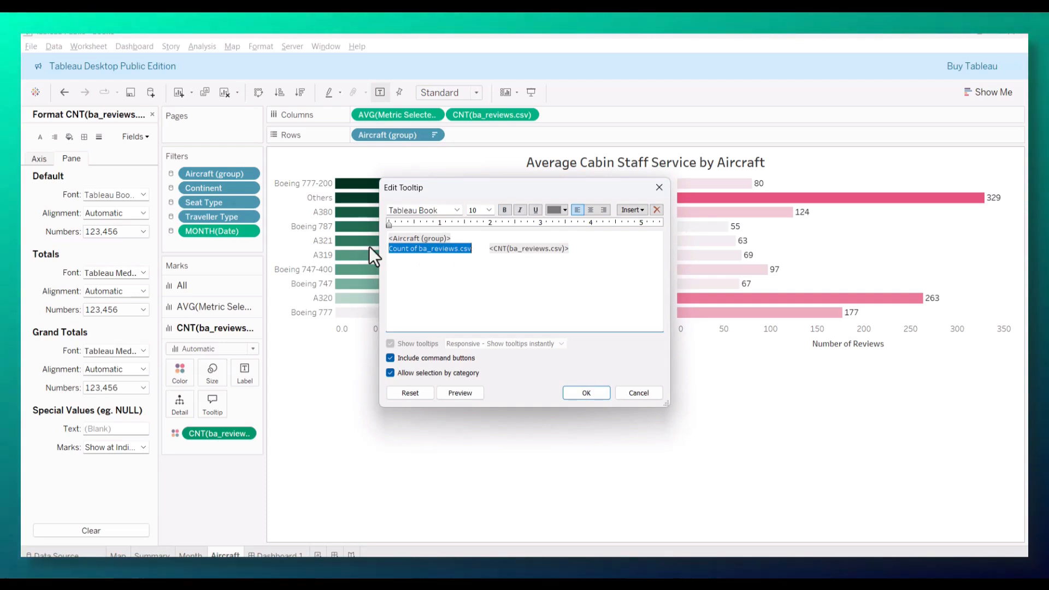
pyautogui.write('Number of Rev')
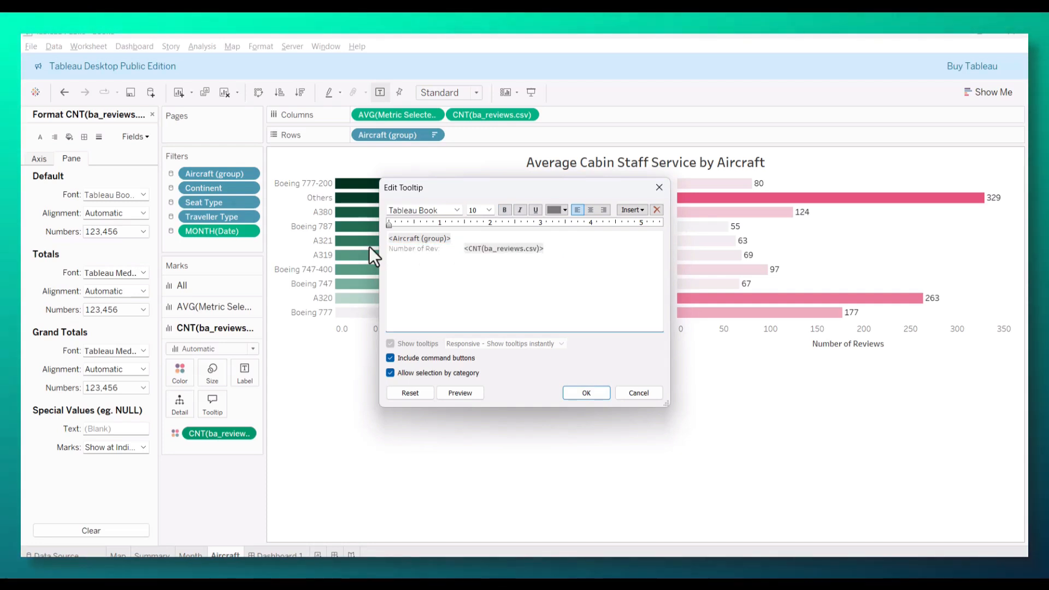
pyautogui.write('iews')
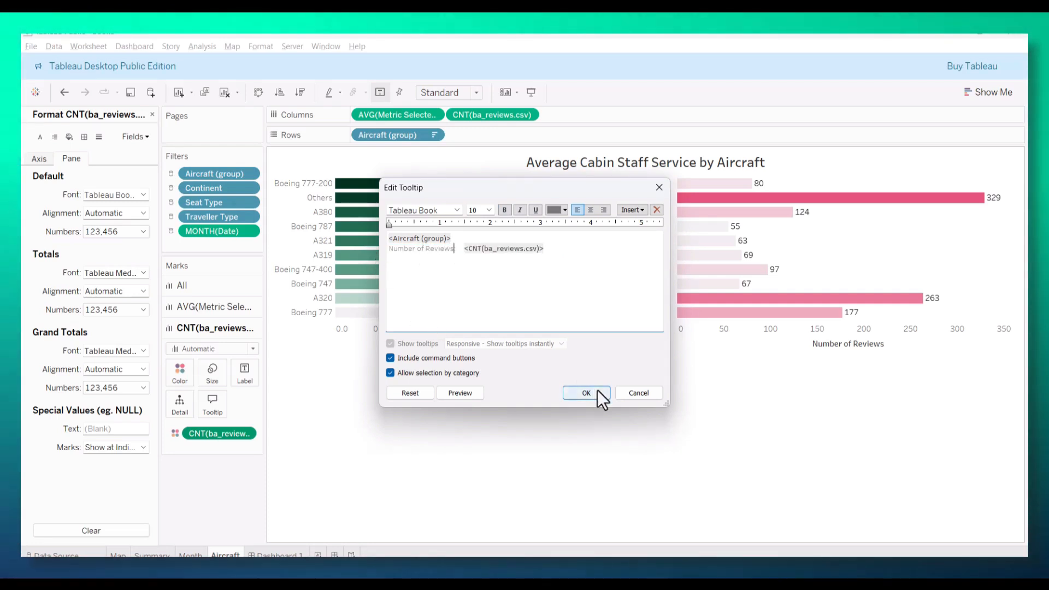
pyautogui.click(598, 390)
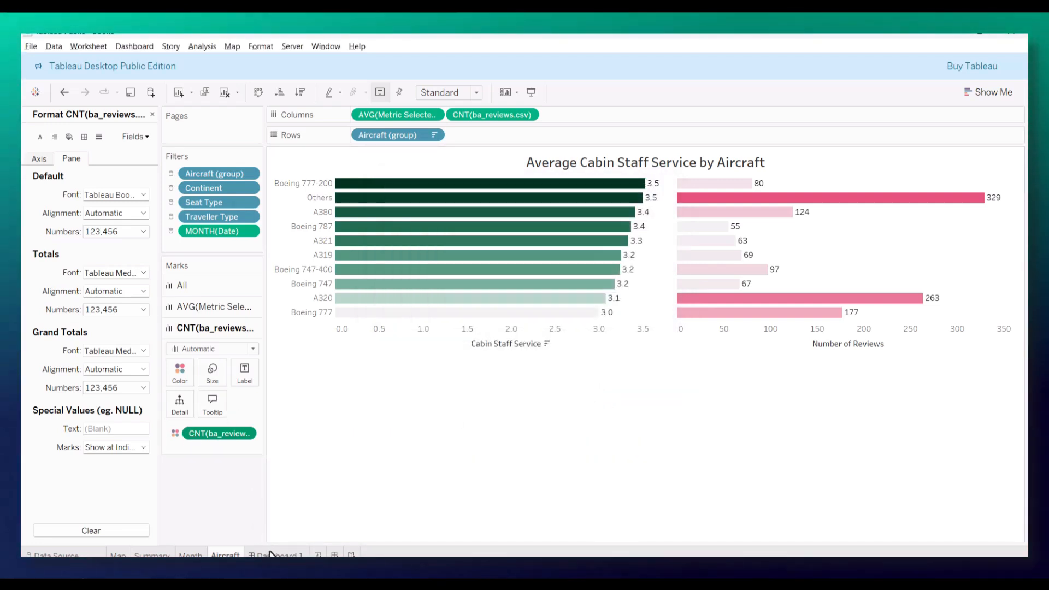
pyautogui.click(272, 555)
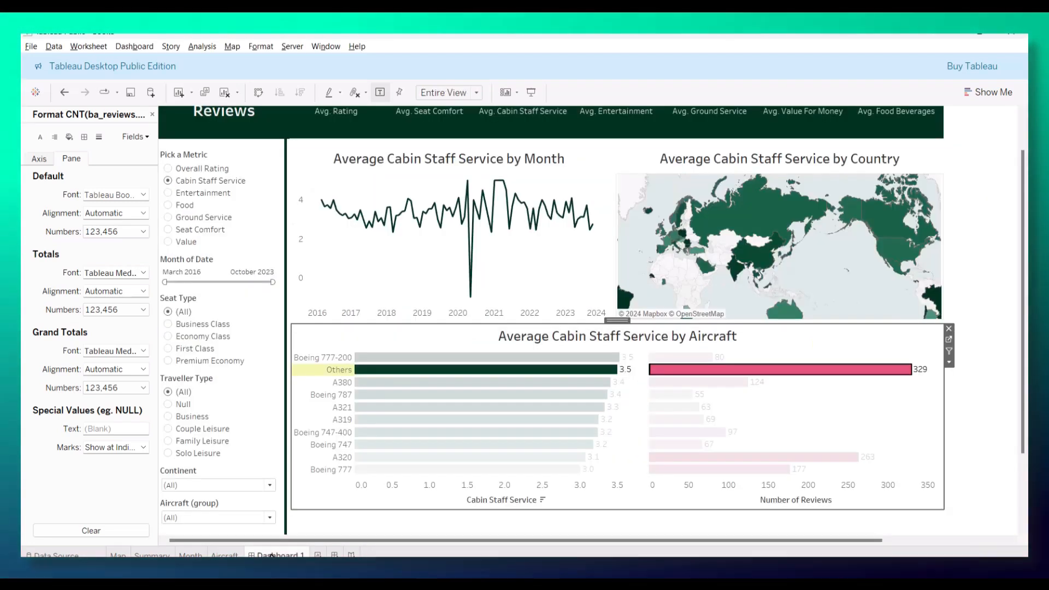
pyautogui.click(697, 377)
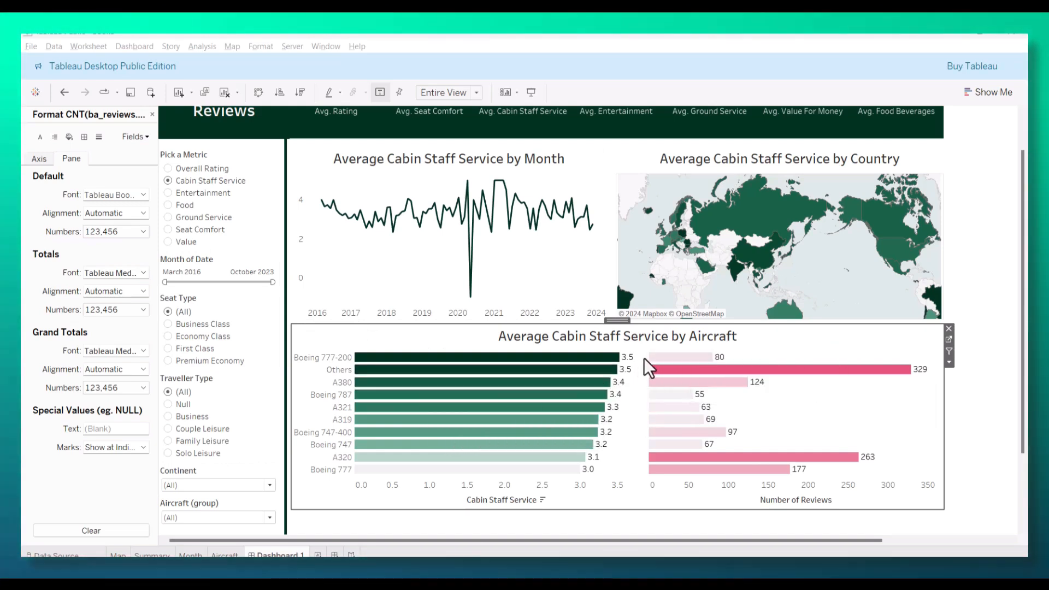
# Step: Go to the Aircraft worksheet and close the number format pane to bring back the list of data fields
pyautogui.click(949, 340)
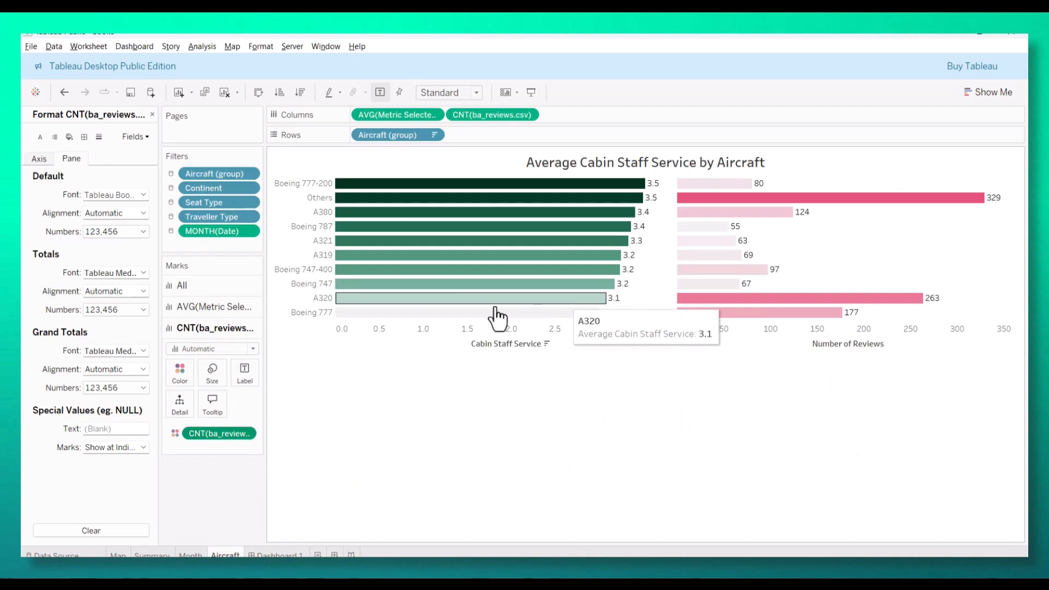
pyautogui.click(153, 114)
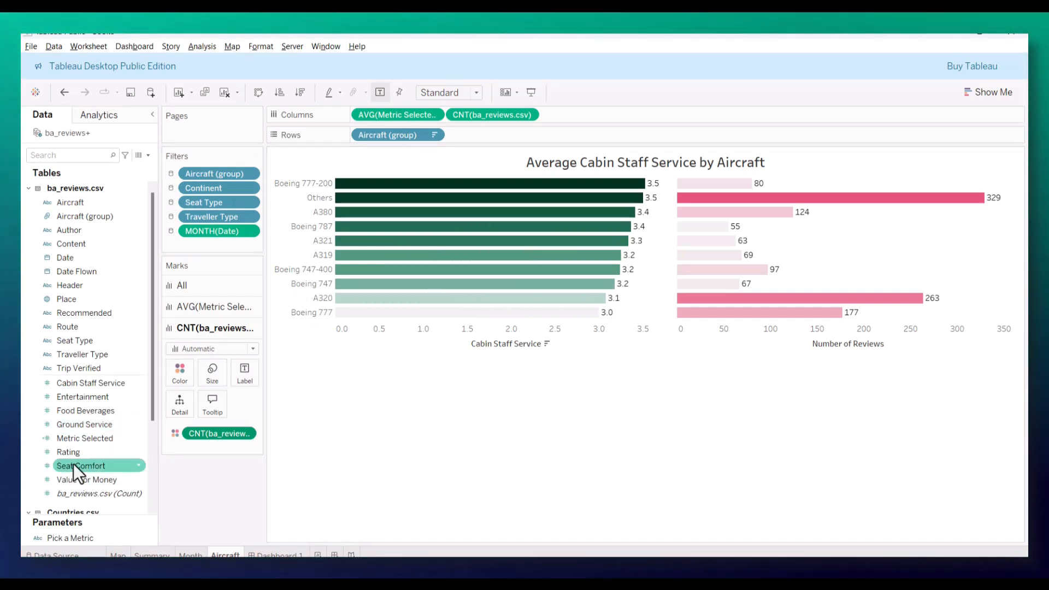
pyautogui.scroll(-1, 82, 458)
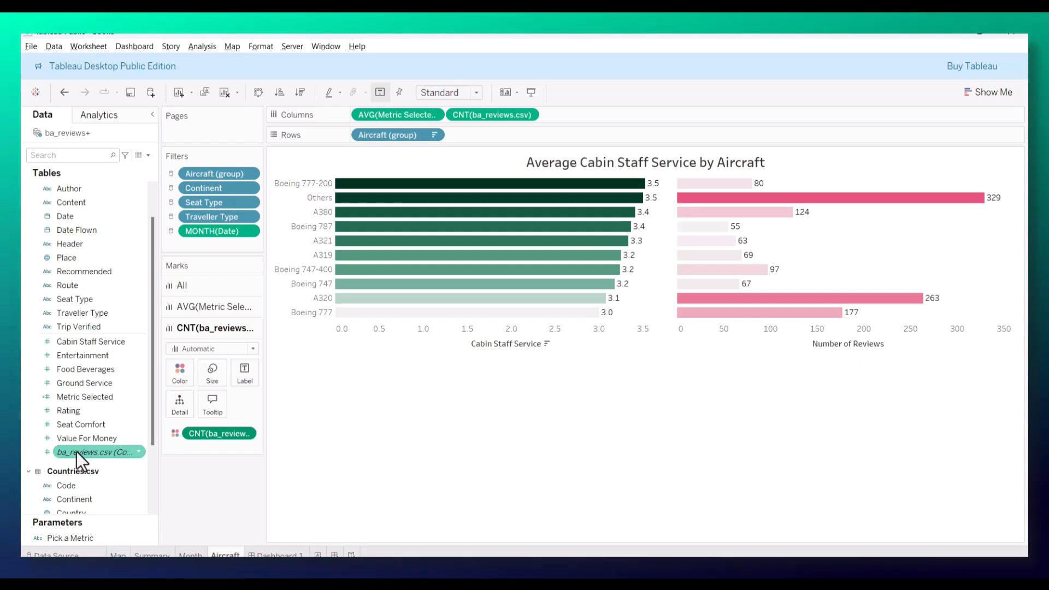
# Step: Add ba_reviews.csv (Count) to the review count bars' tooltip, with an extra "Number of Reviews:" line showing CNT(ba_reviews.csv)
pyautogui.moveTo(77, 453); pyautogui.dragTo(211, 405)
pyautogui.click(209, 406)
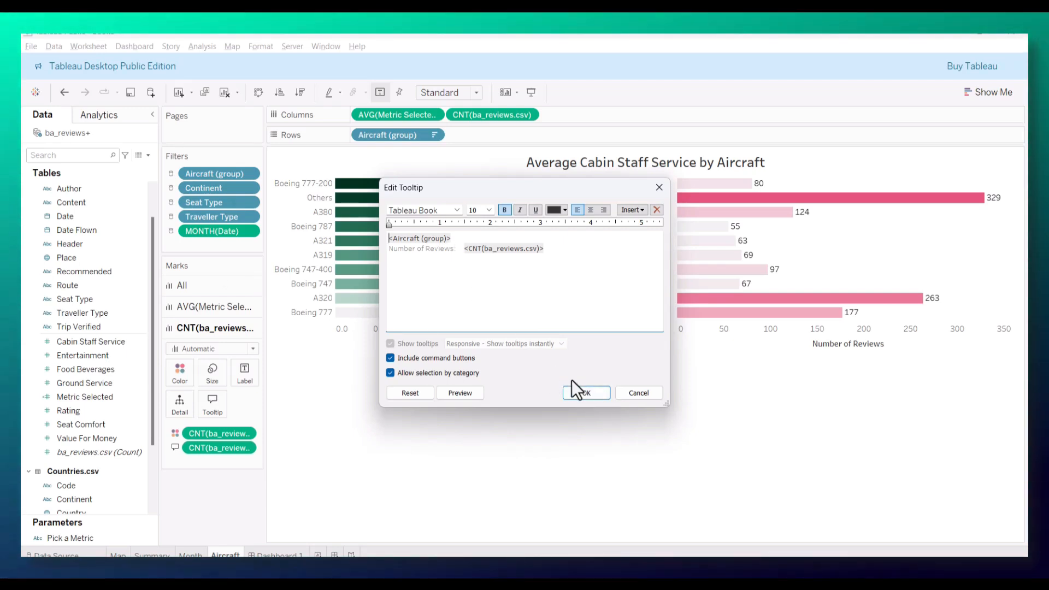
pyautogui.click(608, 395)
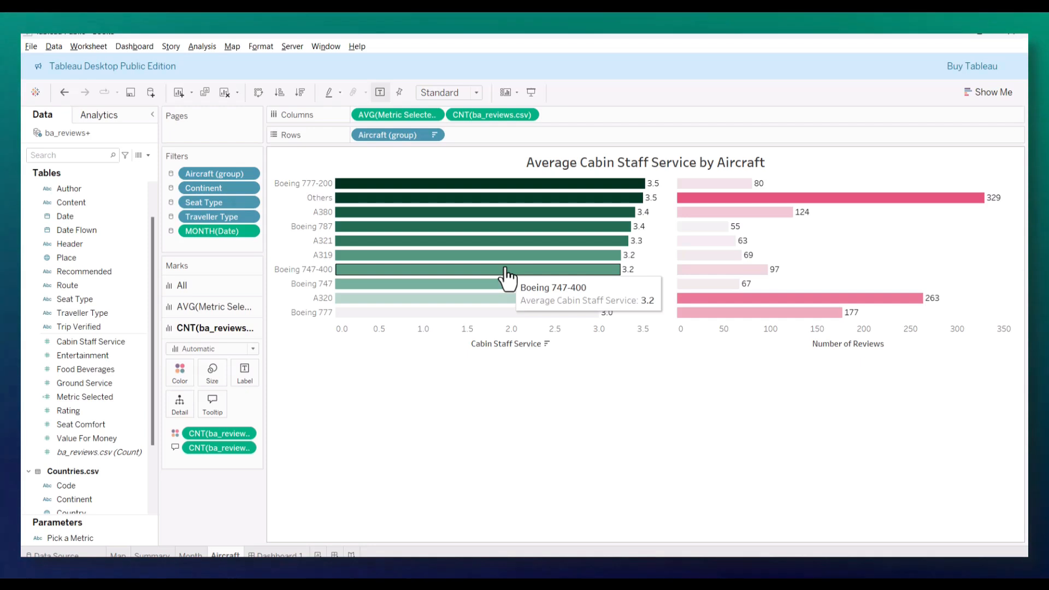
pyautogui.click(212, 404)
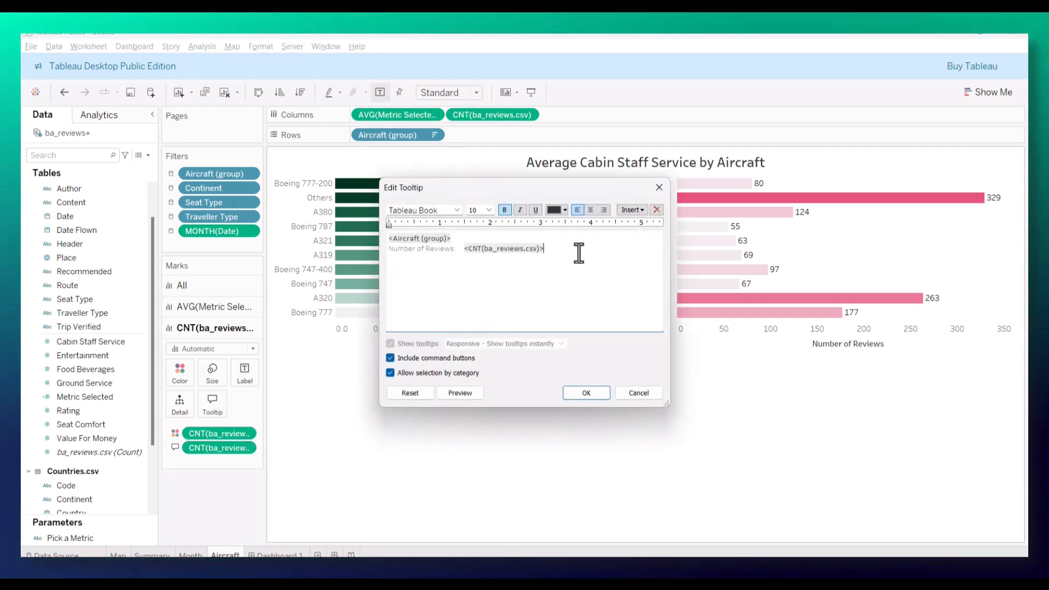
pyautogui.press('Return')
pyautogui.write('Number of Revi')
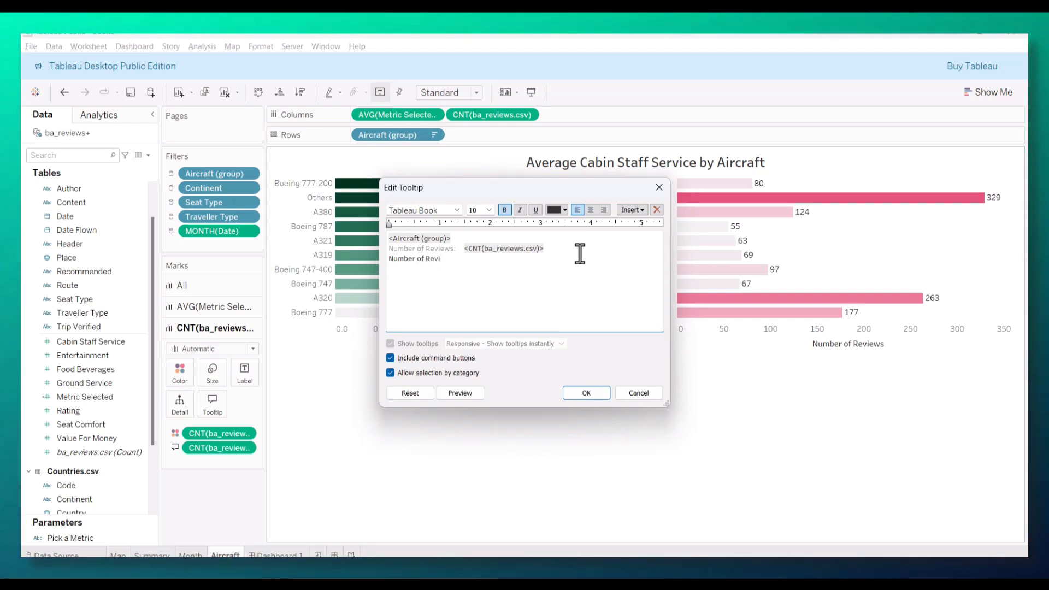
pyautogui.click(629, 210)
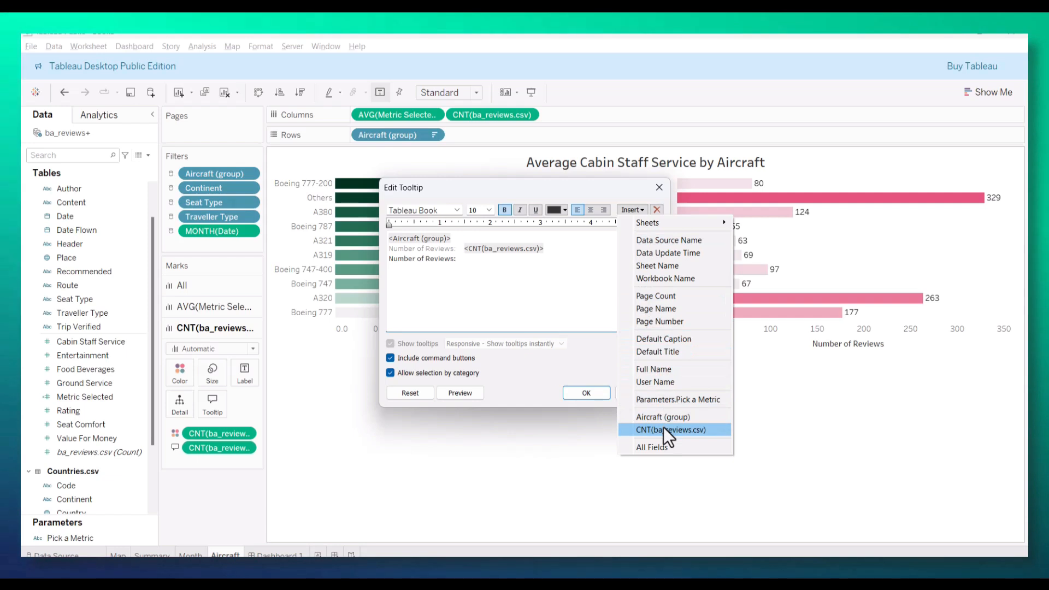
pyautogui.click(663, 429)
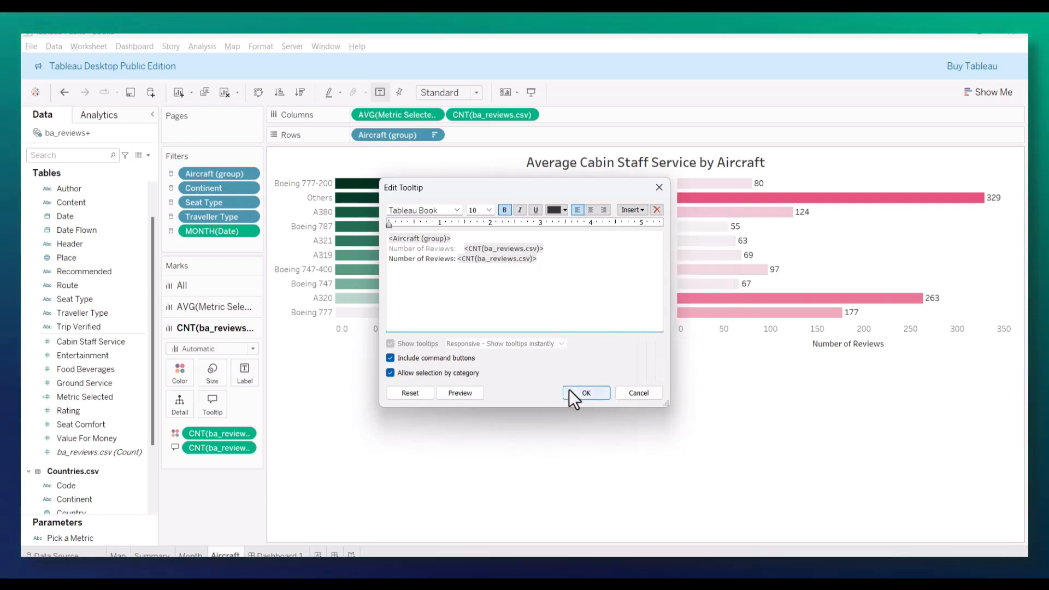
pyautogui.click(568, 390)
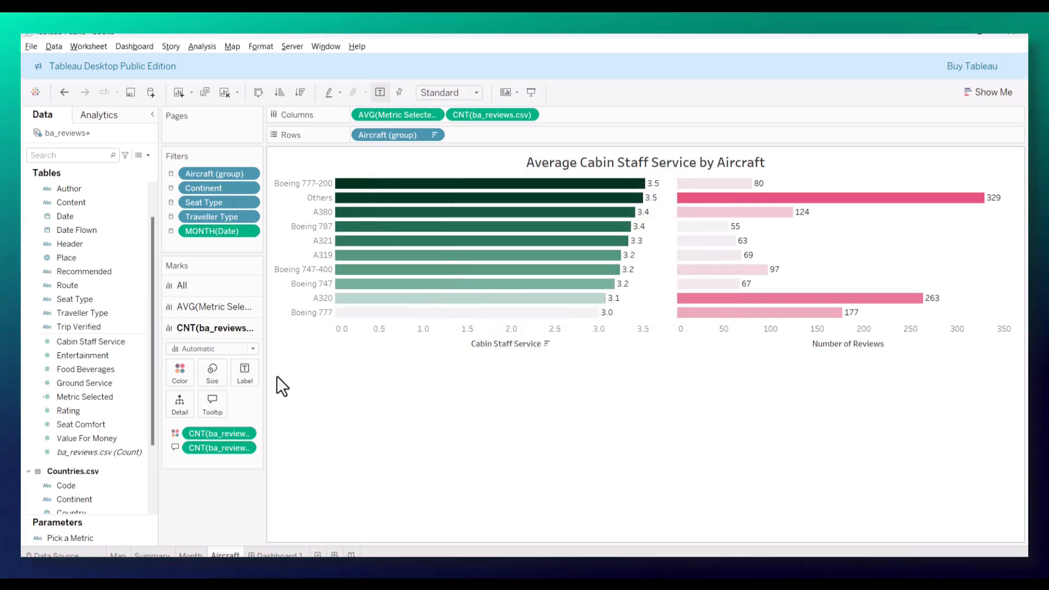
# Step: Recheck the review count bars' tooltip text and remove the extra ba_reviews.csv count field from those marks
pyautogui.click(212, 403)
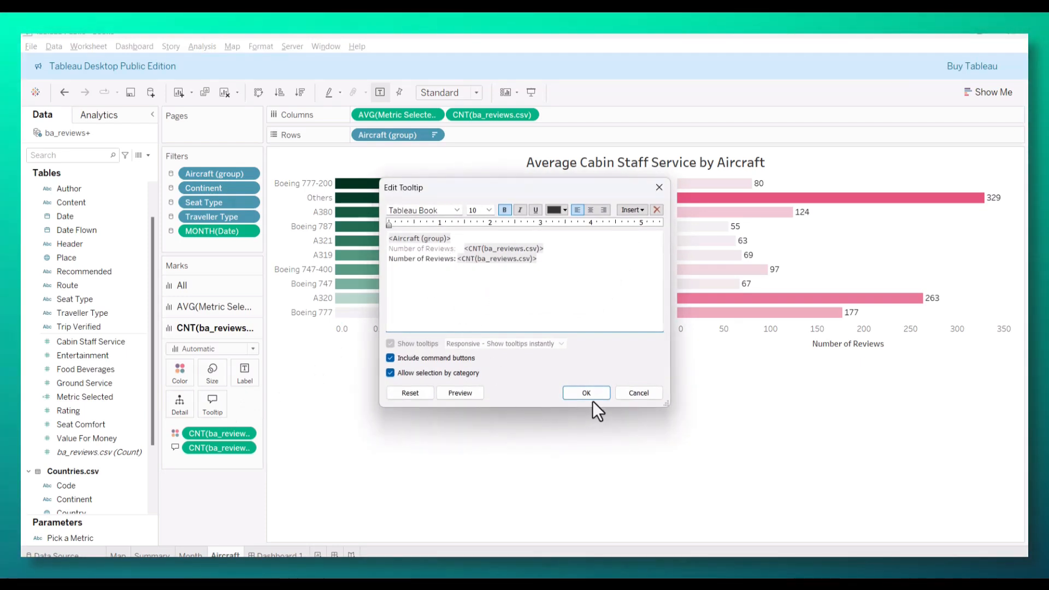
pyautogui.click(592, 396)
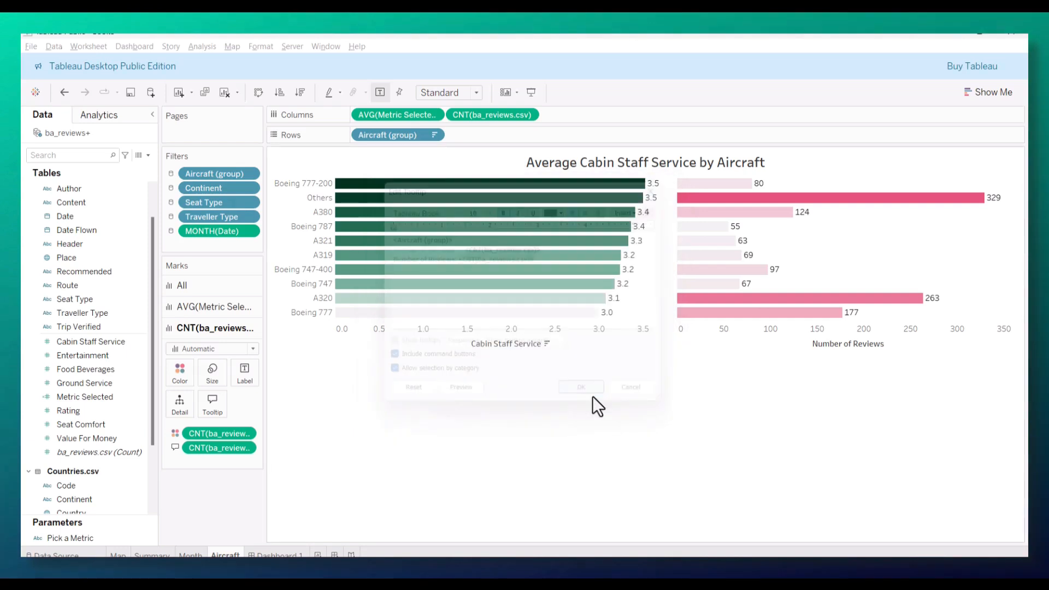
pyautogui.click(209, 327)
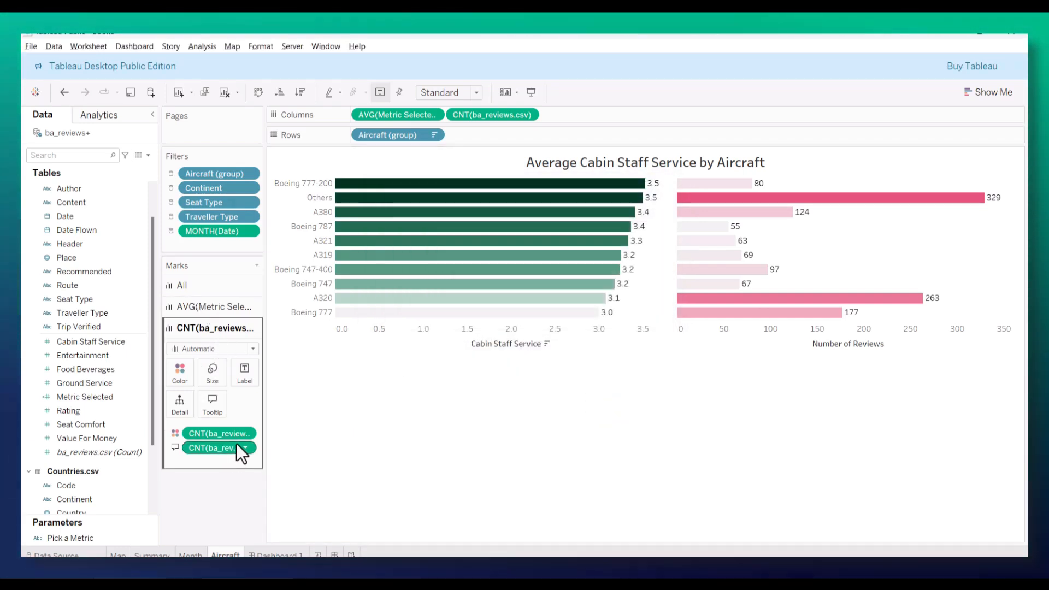
pyautogui.moveTo(219, 447); pyautogui.dragTo(306, 468)
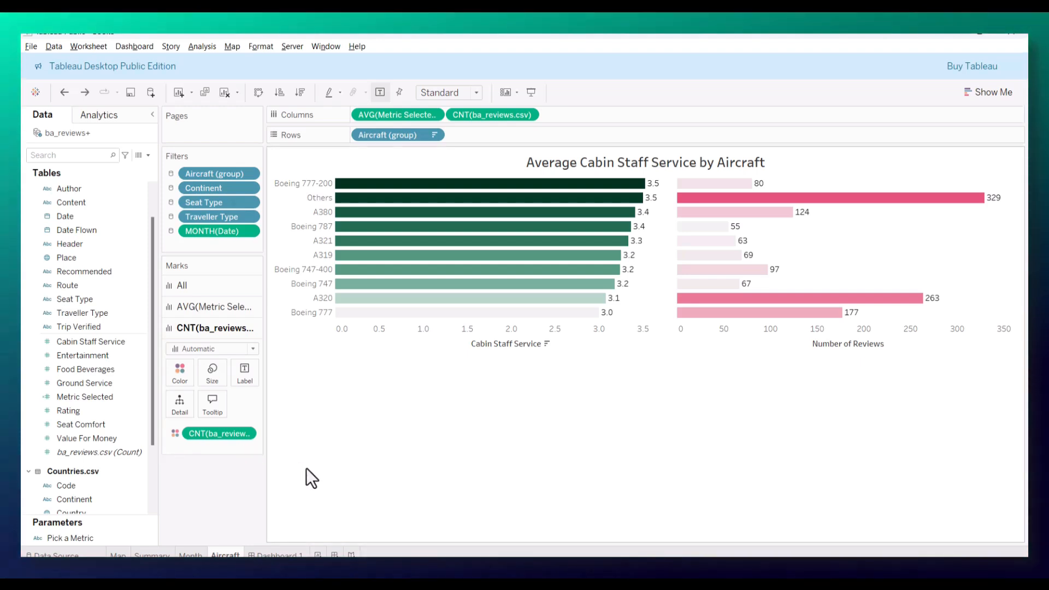
# Step: Add ba_reviews.csv (Count) to the averaged metric bars' tooltip as a "Number of Reviews:" line with the CNT(ba_reviews.csv) field
pyautogui.click(217, 308)
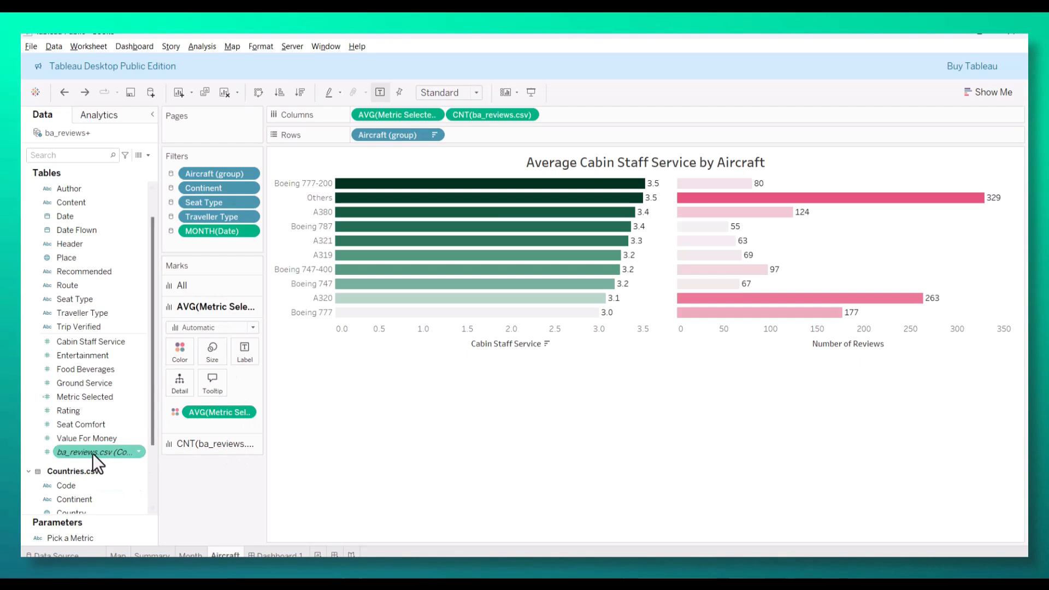
pyautogui.moveTo(91, 453); pyautogui.dragTo(214, 385)
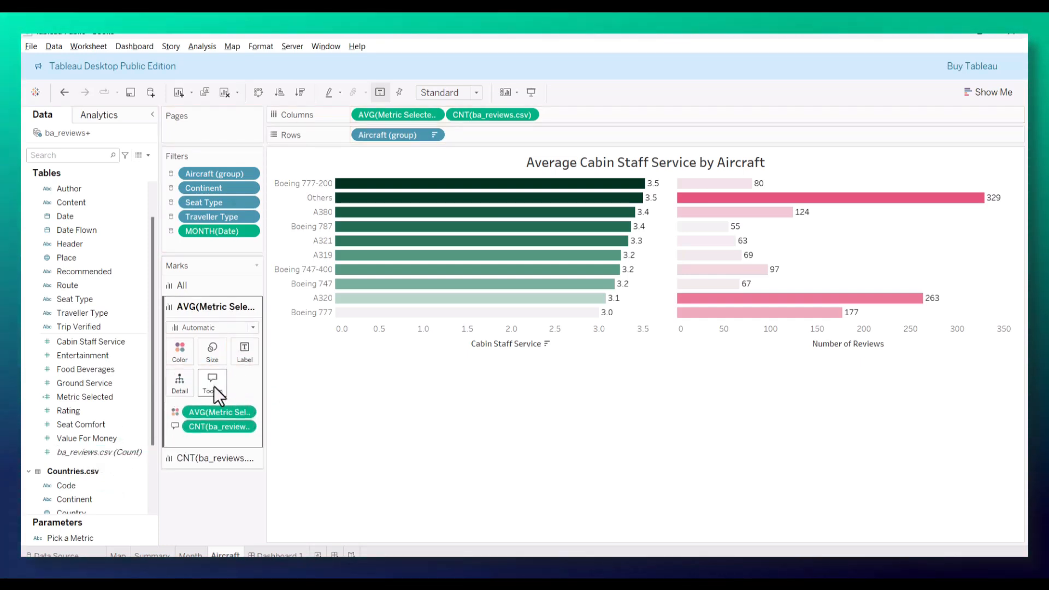
pyautogui.click(214, 383)
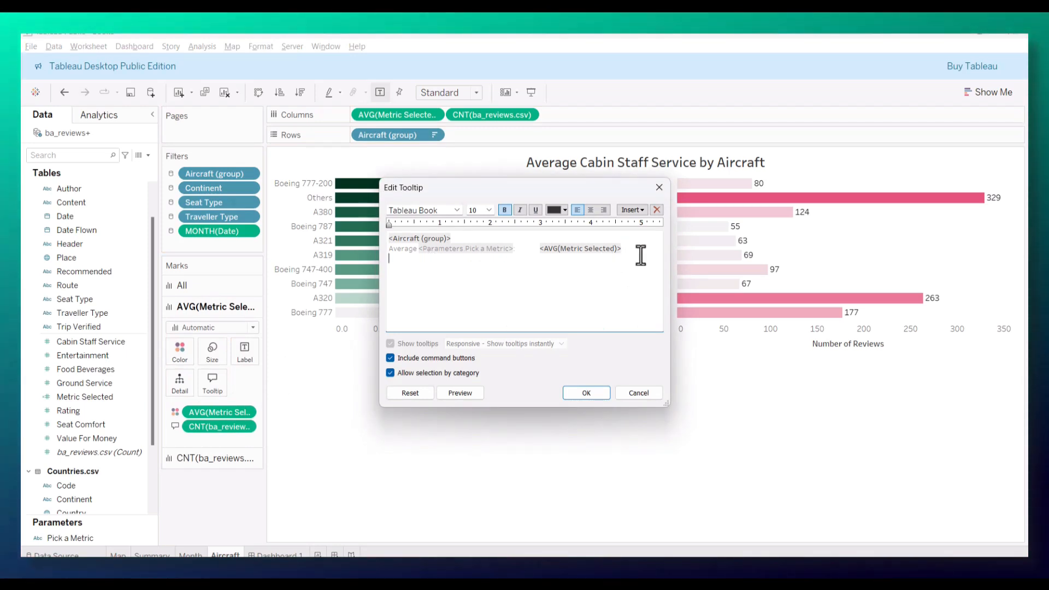
pyautogui.write('Number of Re')
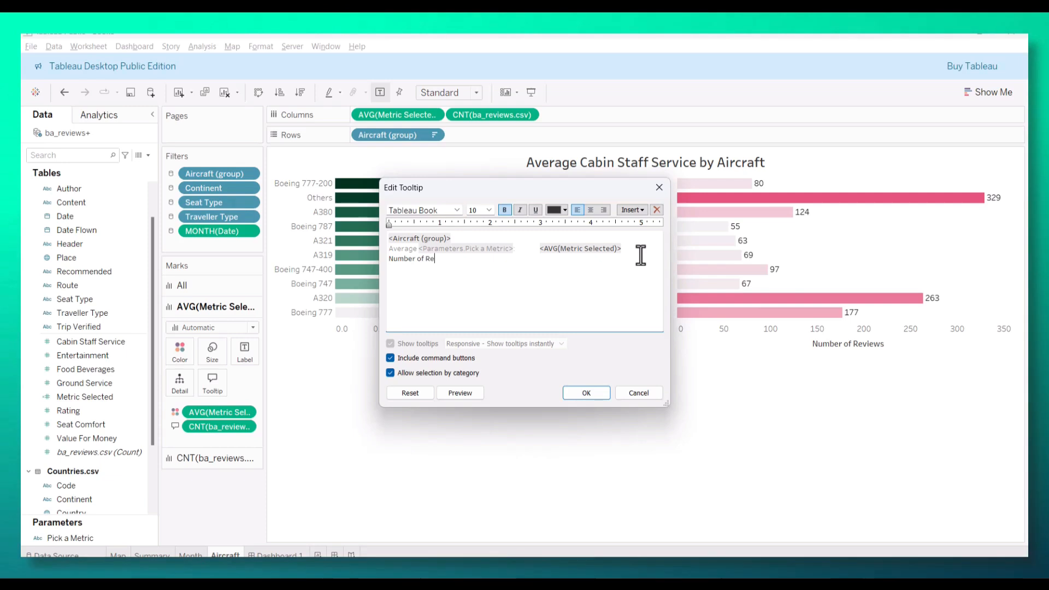
pyautogui.write('views:')
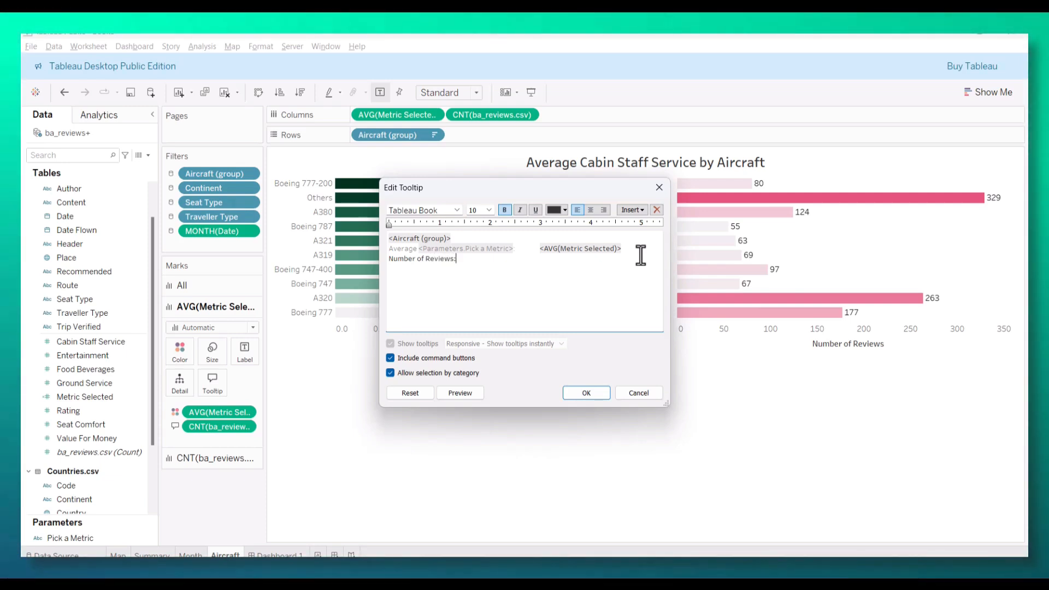
pyautogui.click(638, 211)
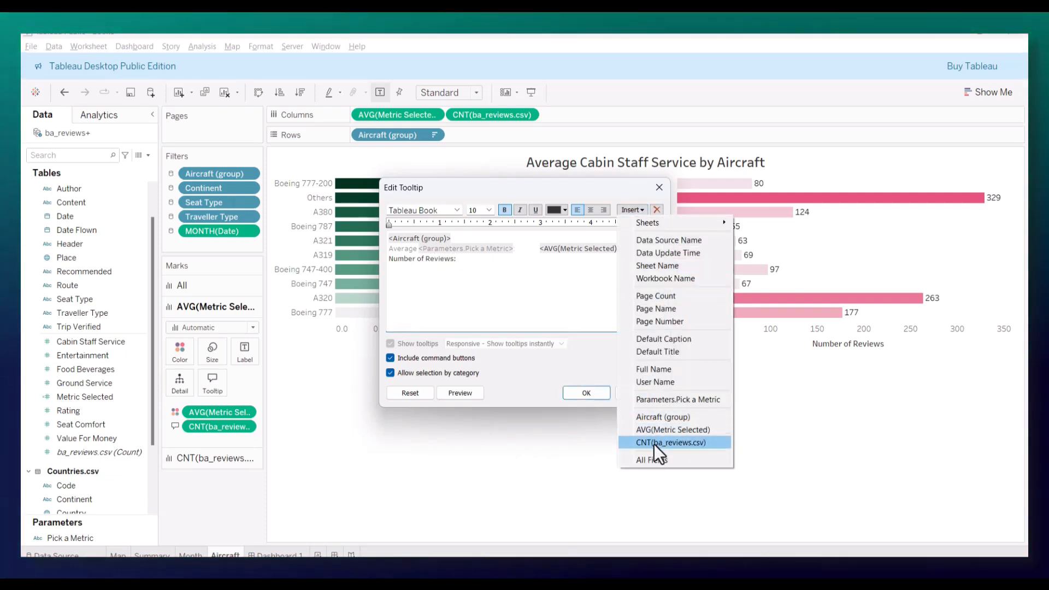
pyautogui.click(655, 445)
pyautogui.click(586, 393)
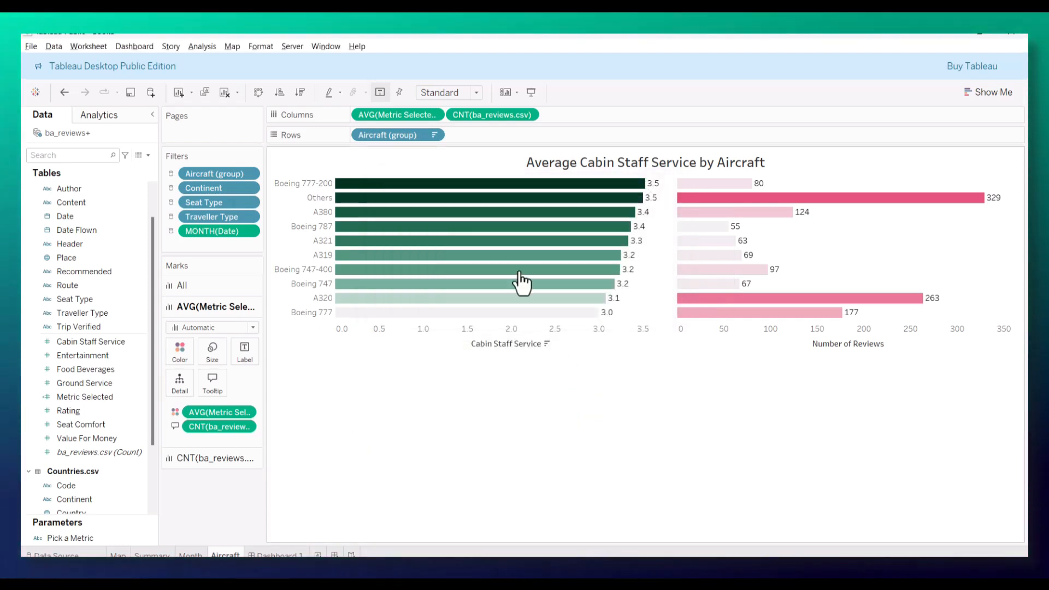
# Step: Check the aircraft metric bars' tooltips on the dashboard, and compare them with the review count bars' tooltips on the Aircraft worksheet
pyautogui.moveTo(490, 253)
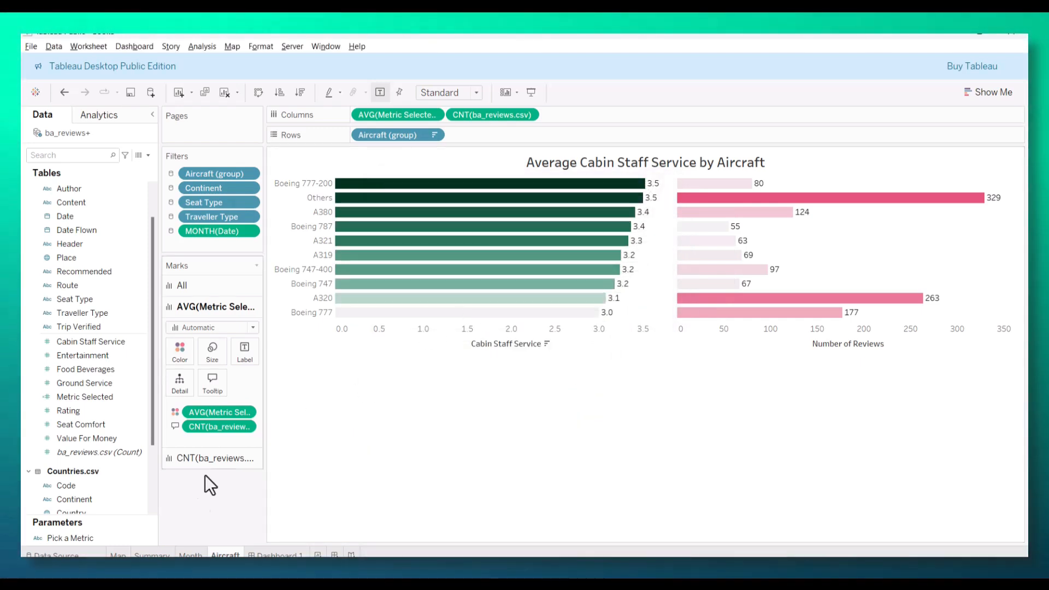
pyautogui.click(276, 554)
pyautogui.moveTo(455, 397)
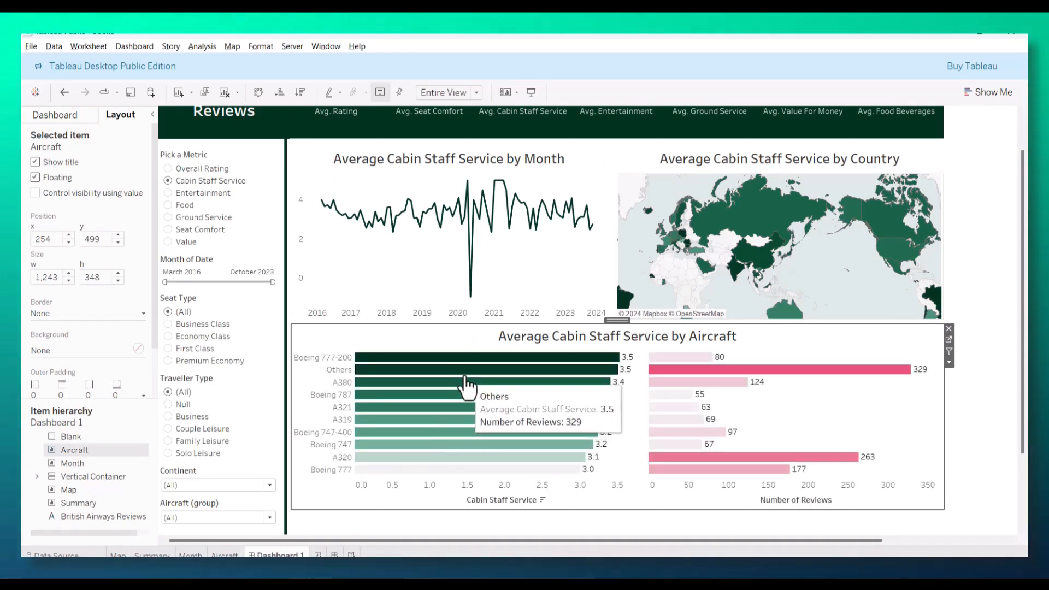
pyautogui.moveTo(471, 370)
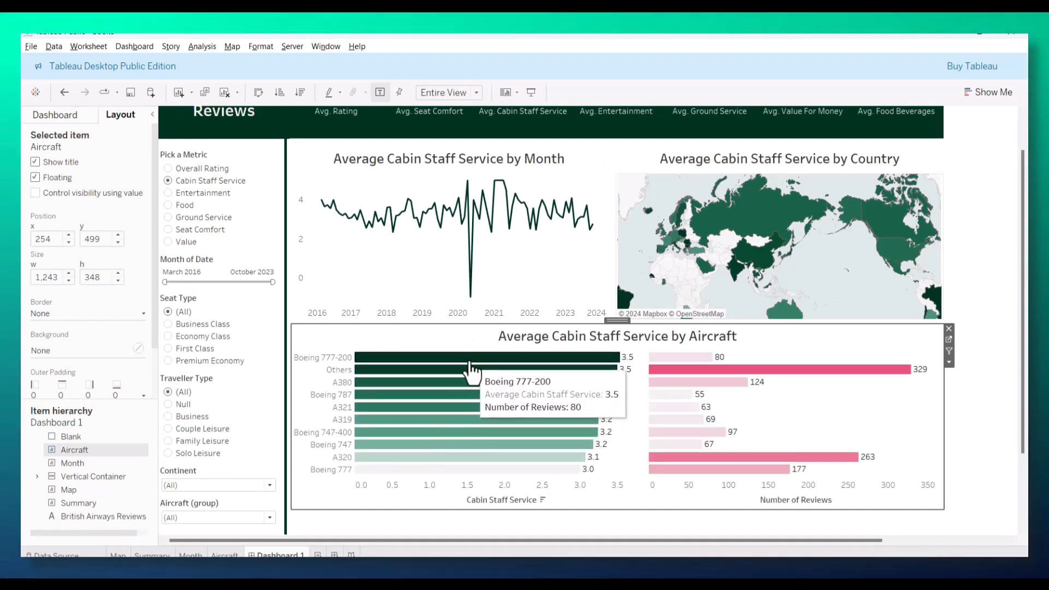
pyautogui.click(225, 555)
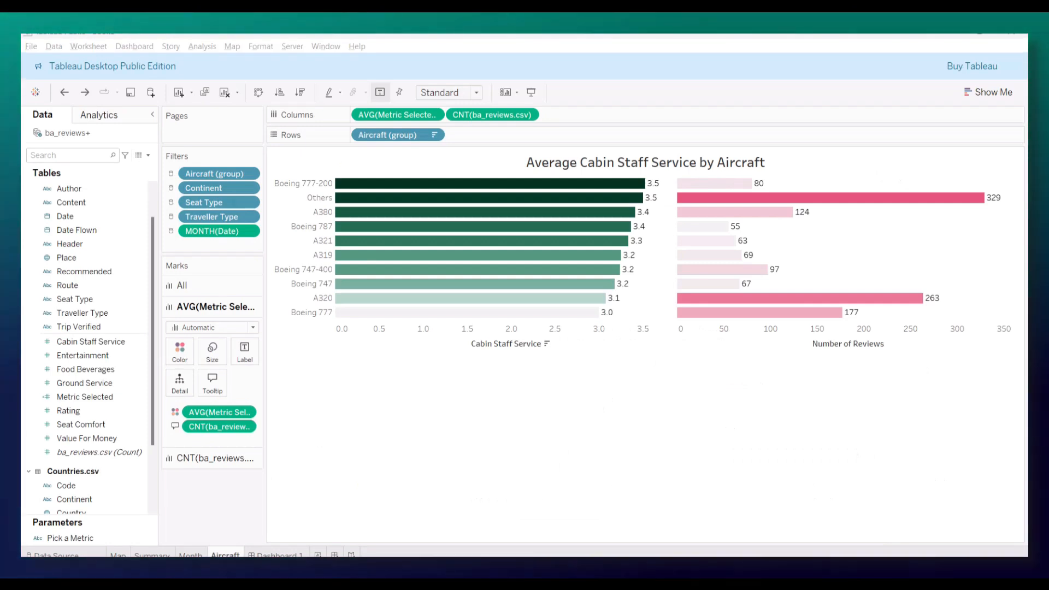
pyautogui.moveTo(551, 297)
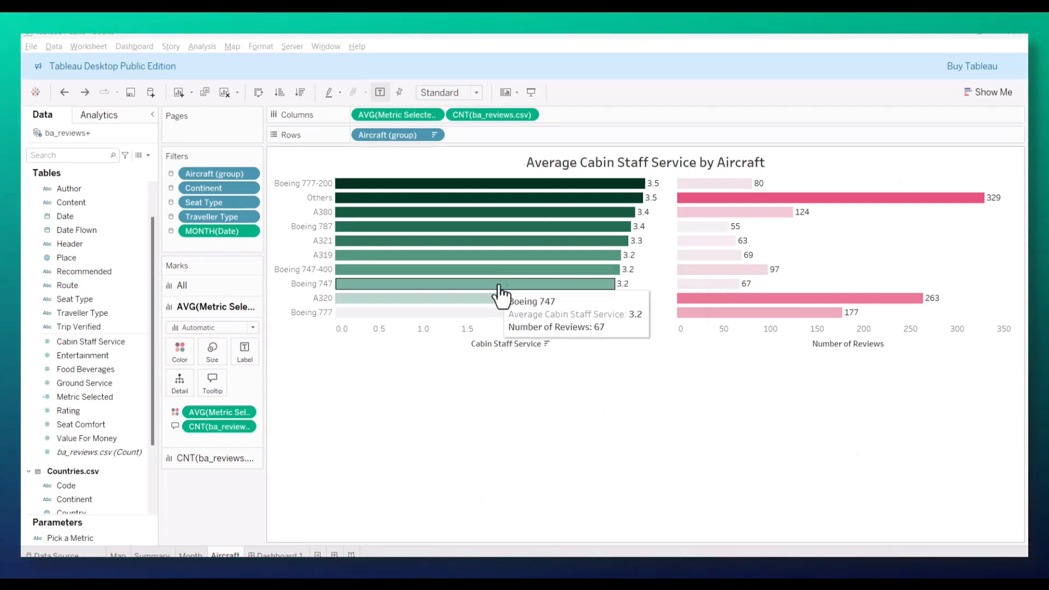
pyautogui.moveTo(738, 217)
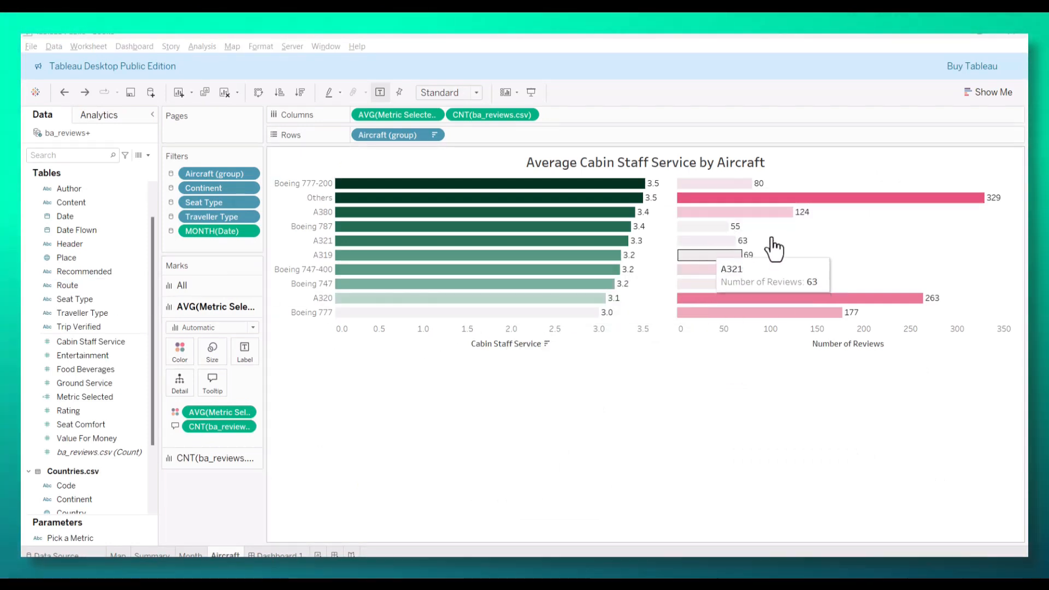
# Step: Add Metric Selected as AVG(Metric Selected) to the tooltip of the review count marks
pyautogui.click(220, 459)
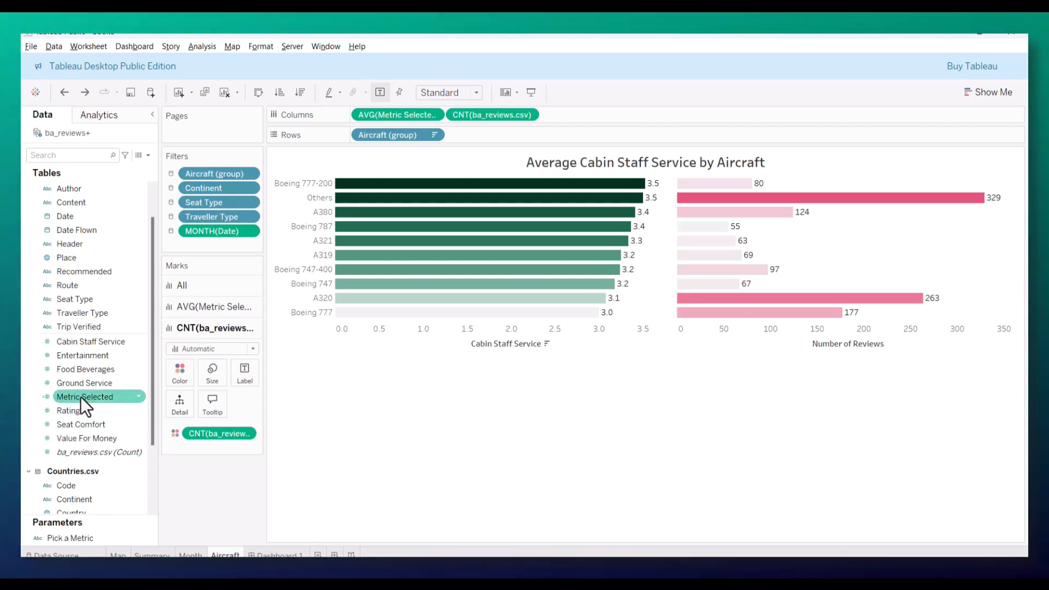
pyautogui.moveTo(81, 396); pyautogui.dragTo(213, 404)
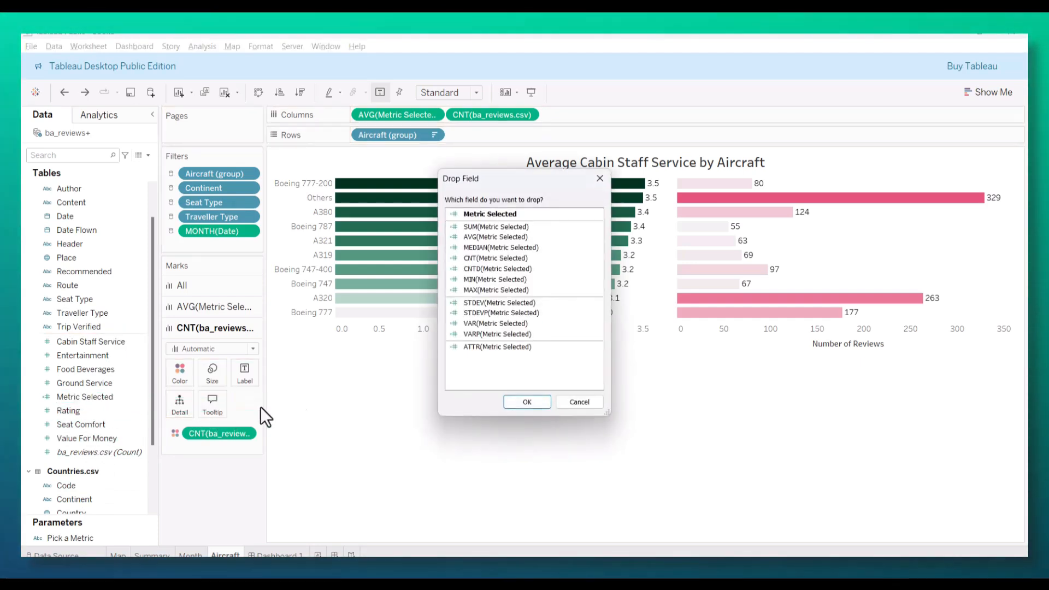
pyautogui.click(468, 240)
pyautogui.click(512, 406)
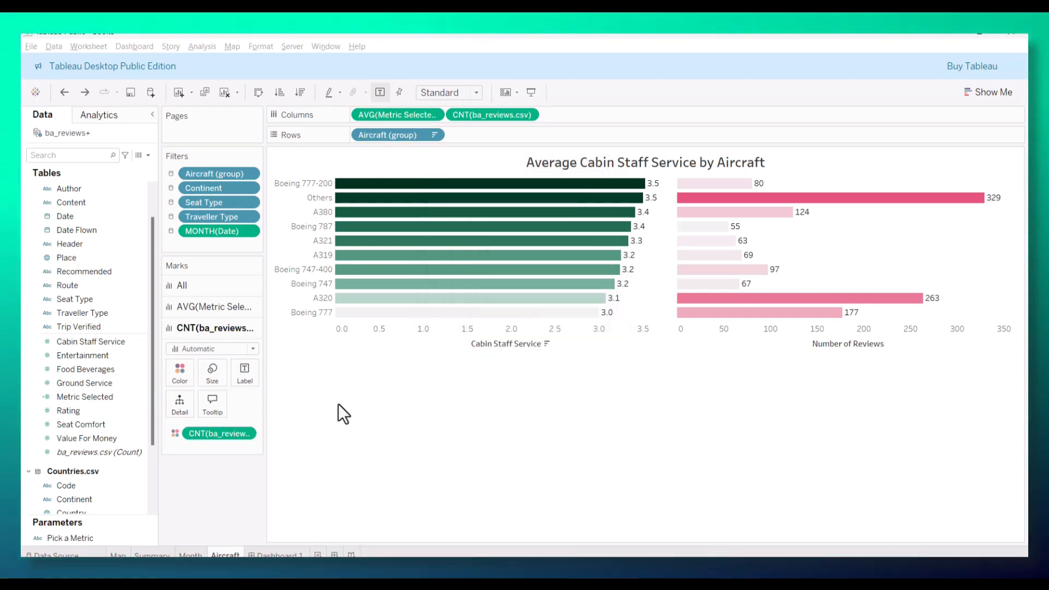
# Step: Add an "Average <Parameters.Pick a Metric>:" line with the AVG(Metric Selected) field above Number of Reviews in the review count bars' tooltip
pyautogui.click(210, 405)
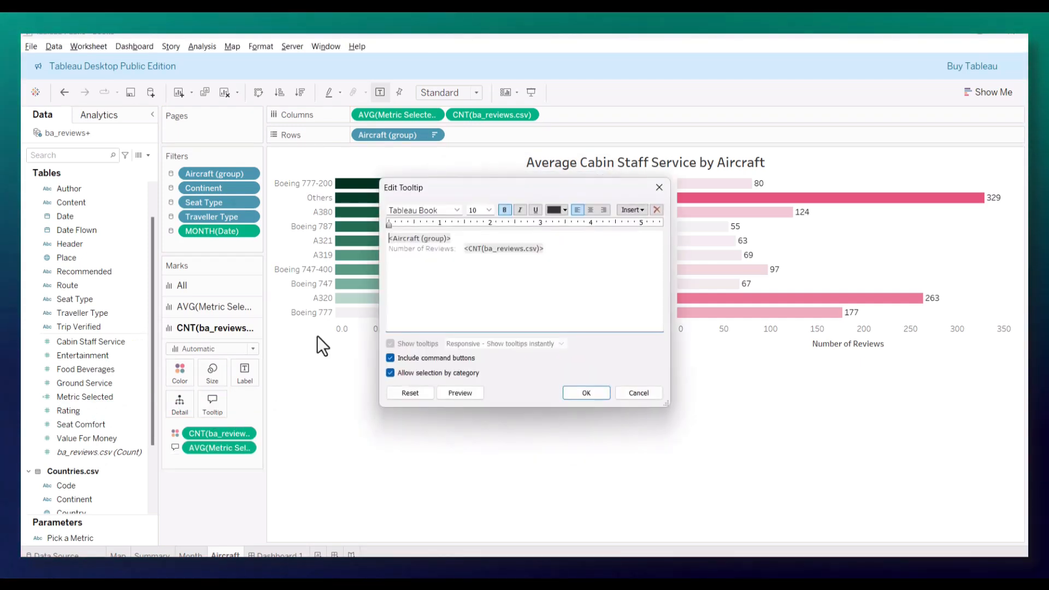
pyautogui.click(470, 240)
pyautogui.press('Return')
pyautogui.write('Average')
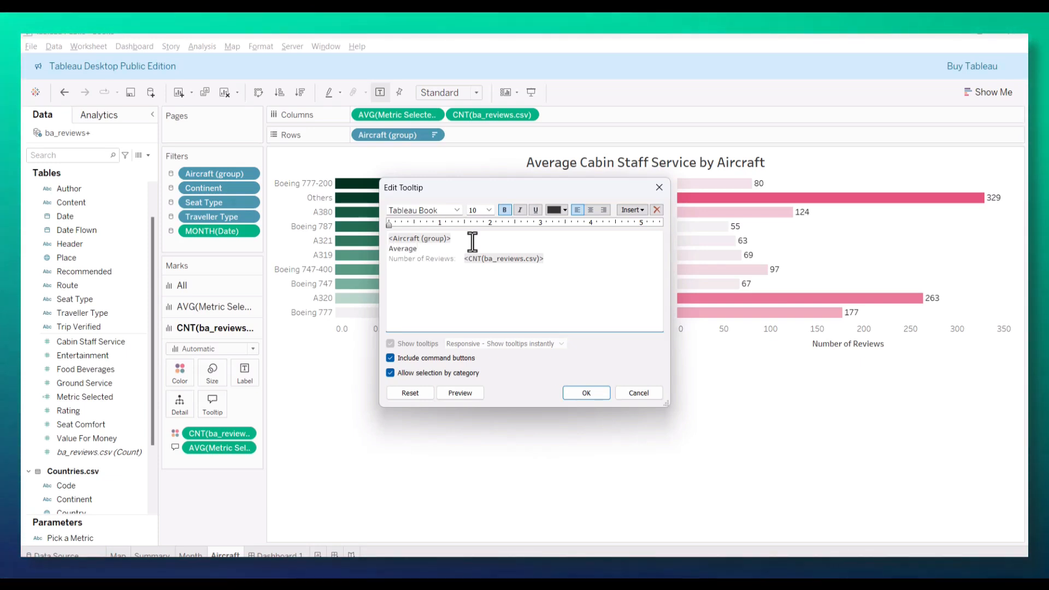
pyautogui.click(620, 213)
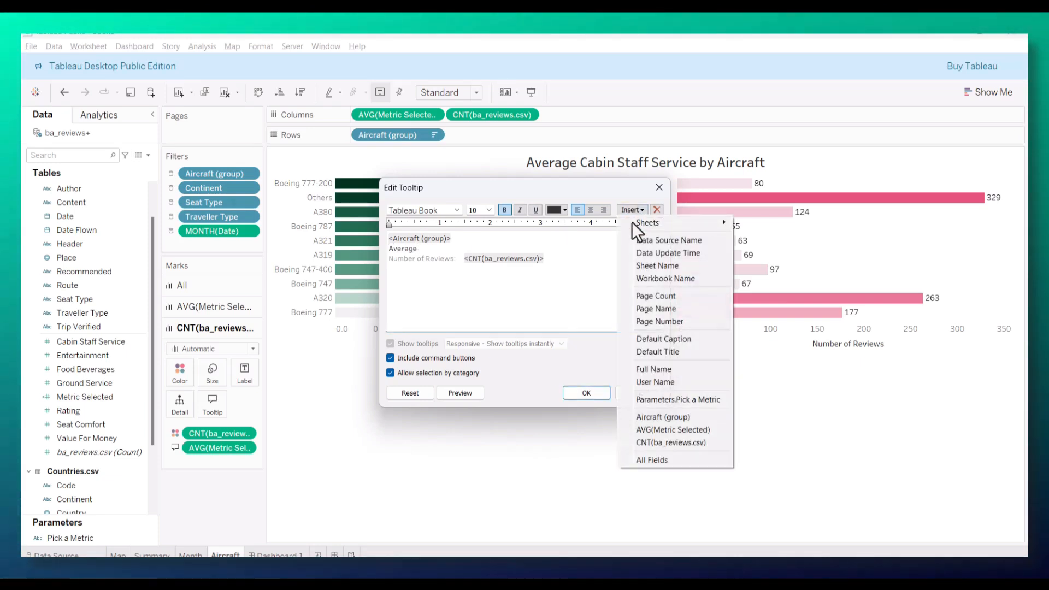
pyautogui.click(684, 401)
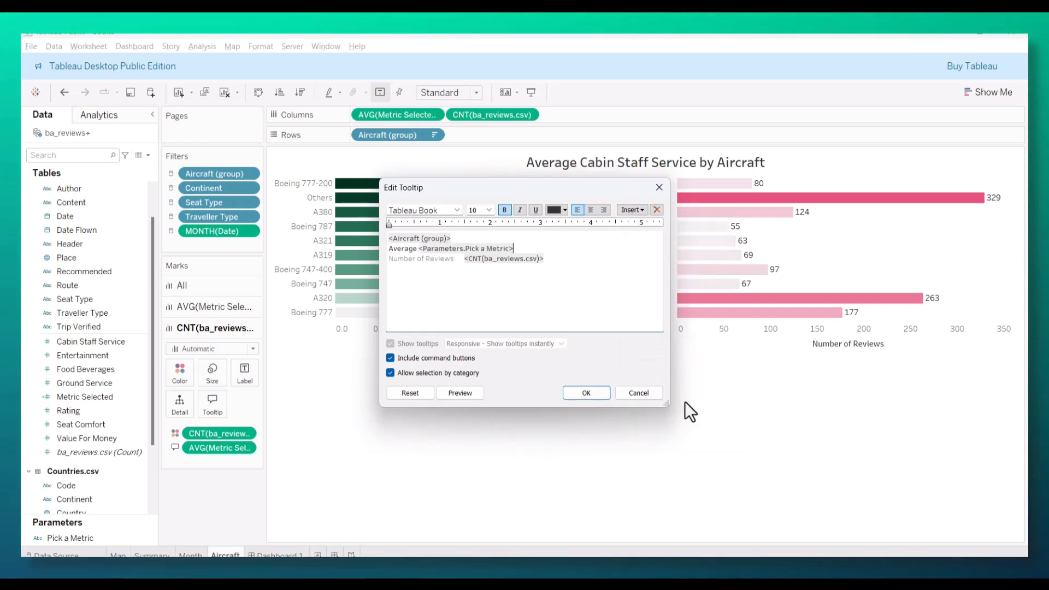
pyautogui.write(':')
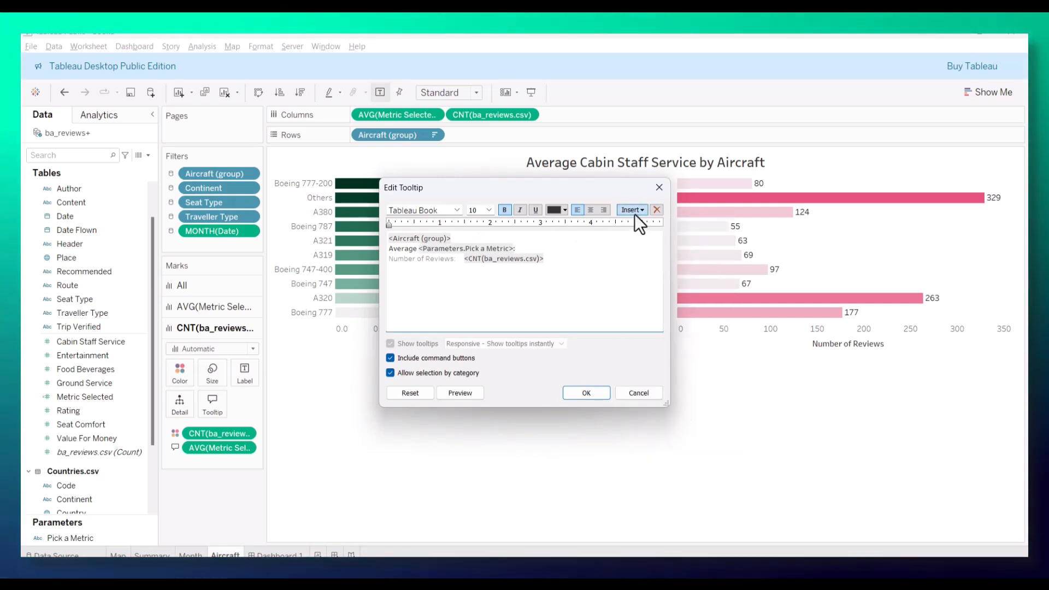
pyautogui.click(633, 211)
pyautogui.click(679, 430)
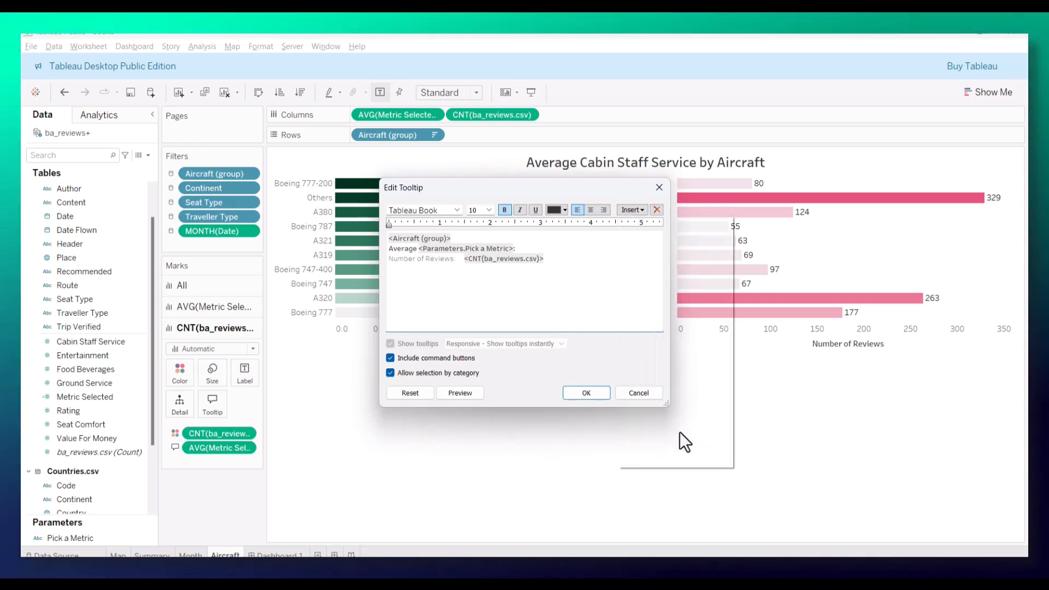
pyautogui.click(576, 393)
# Step: Check the review count bars' tooltips on the Aircraft worksheet and on Dashboard 1, and the tooltips of the monthly line chart
pyautogui.moveTo(738, 214)
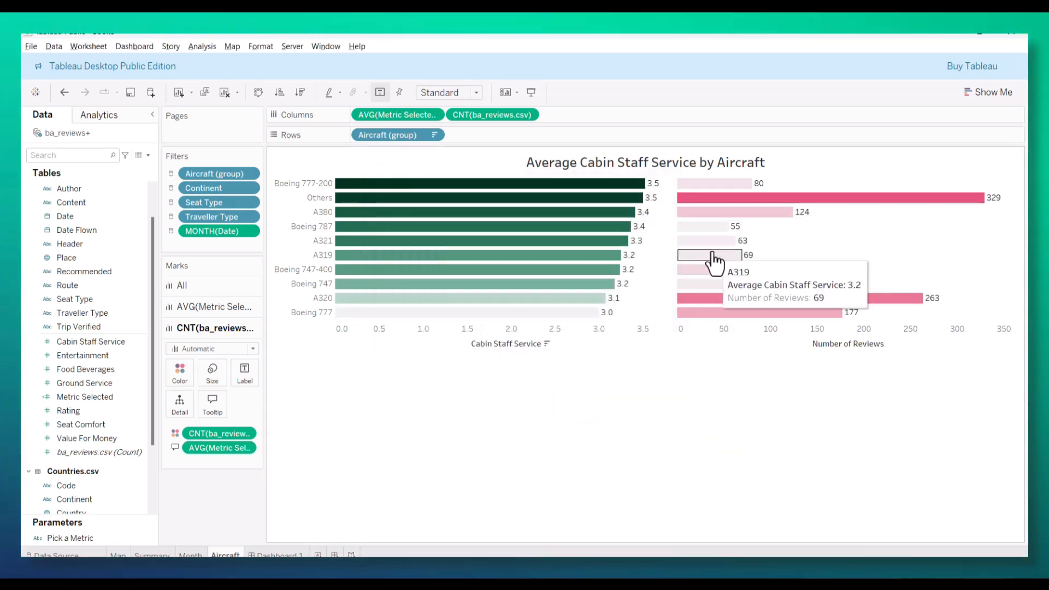
pyautogui.moveTo(712, 261)
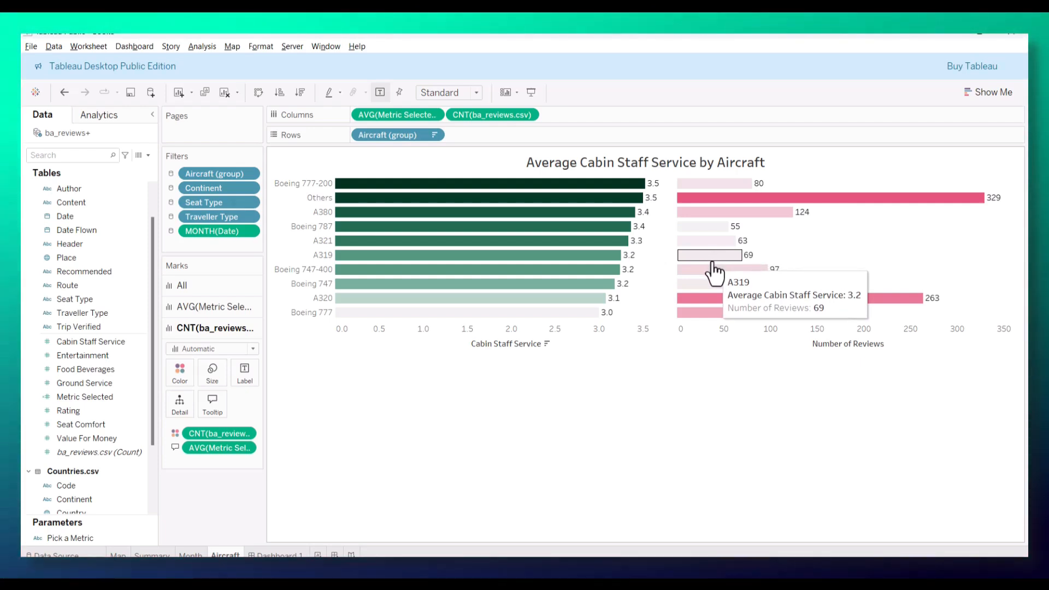
pyautogui.click(285, 554)
pyautogui.moveTo(682, 370)
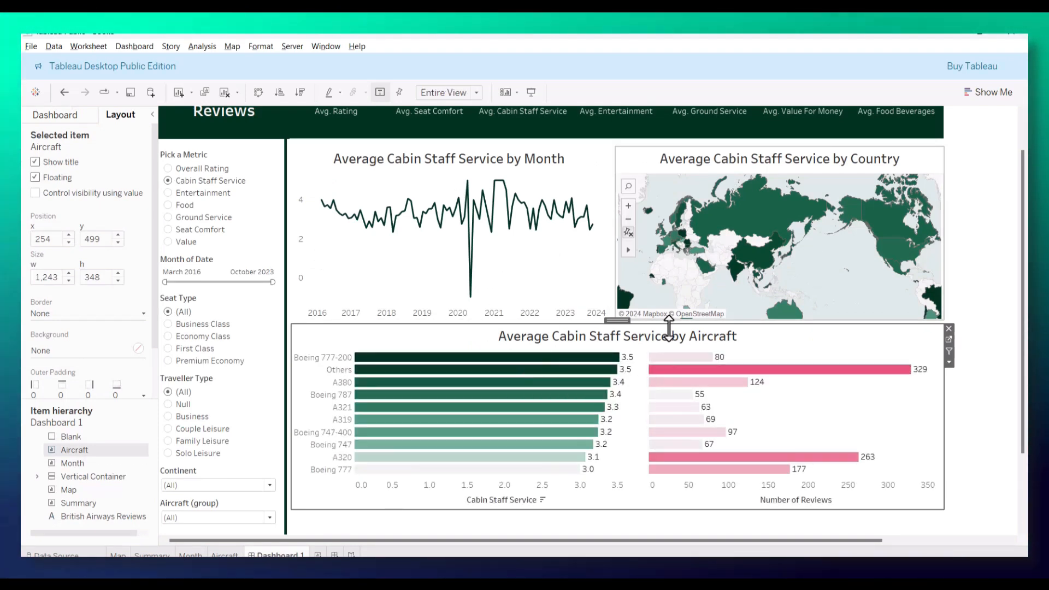
pyautogui.moveTo(652, 378)
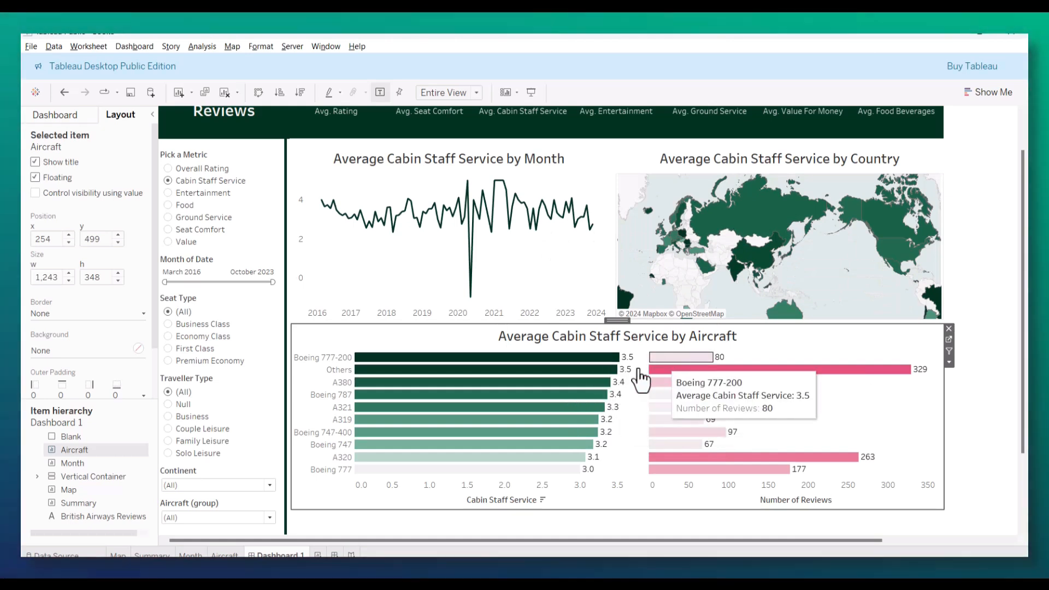
pyautogui.moveTo(580, 365)
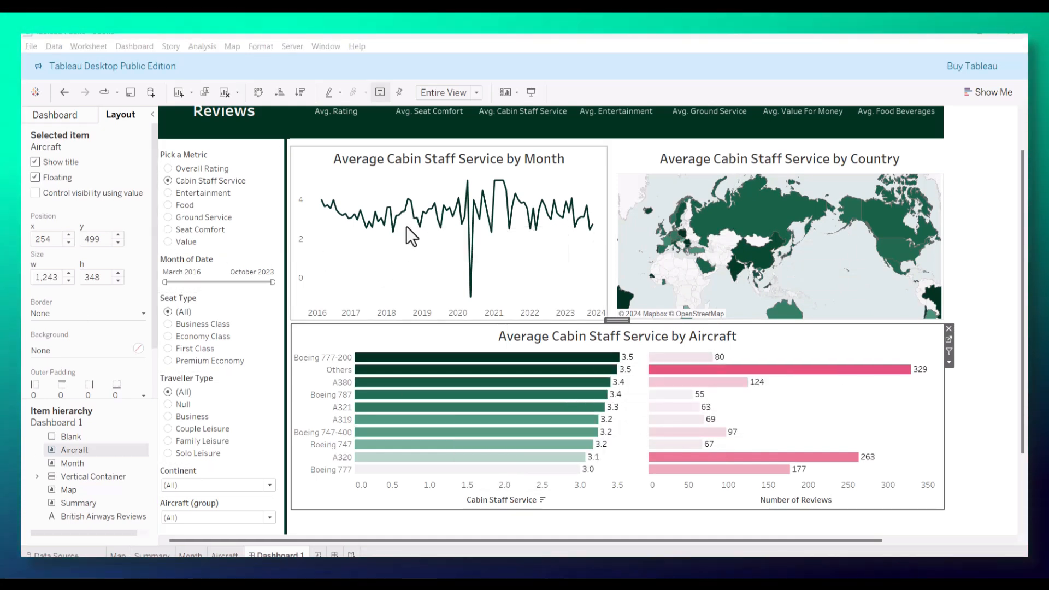
pyautogui.moveTo(466, 262)
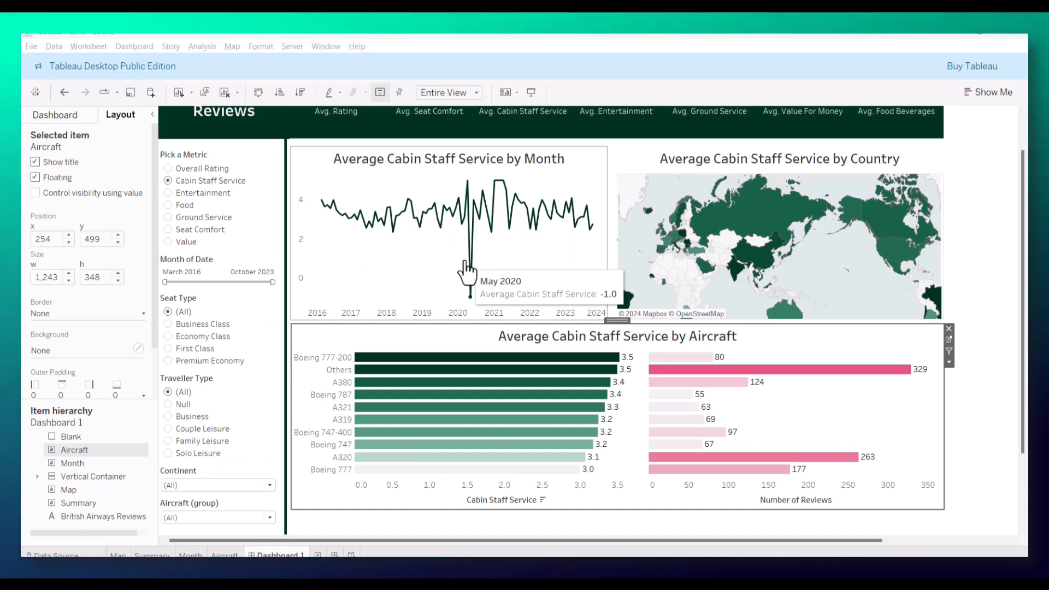
pyautogui.moveTo(537, 237)
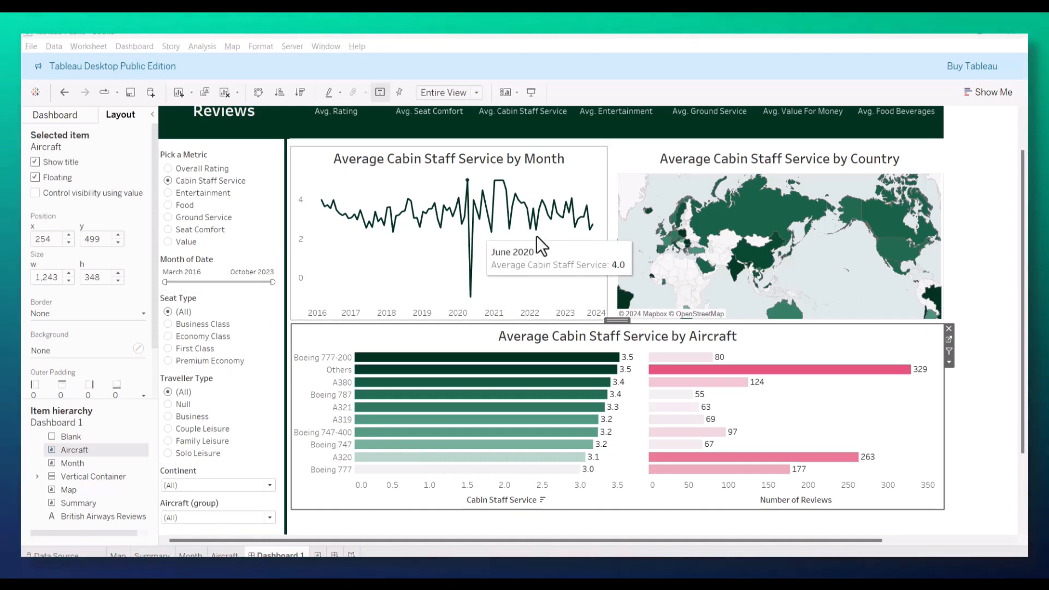
# Step: Switch the dashboard's Pick a Metric parameter to Overall Rating
pyautogui.scroll(2, 526, 255)
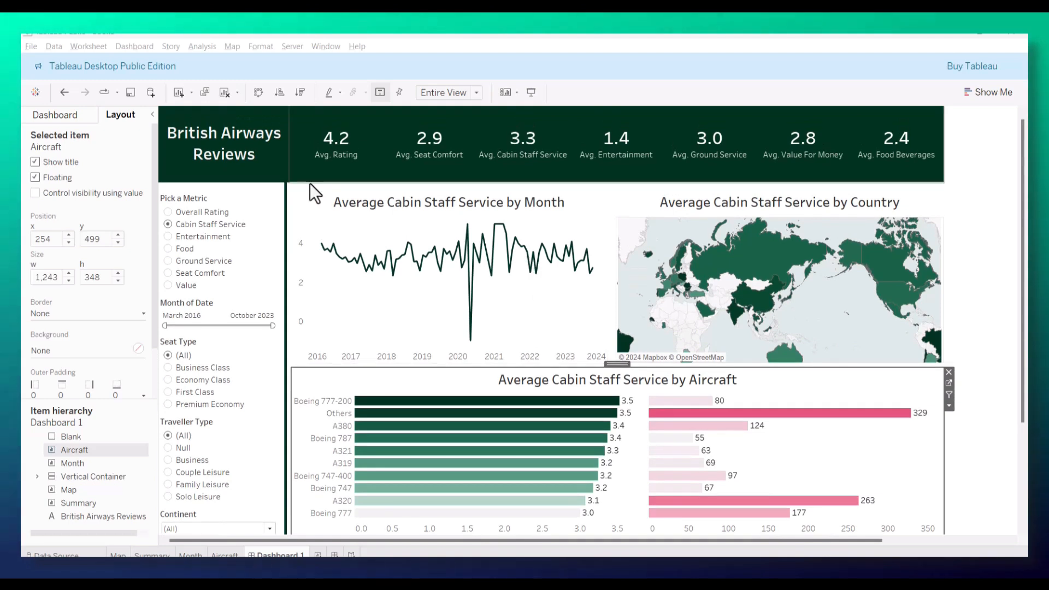
pyautogui.click(166, 211)
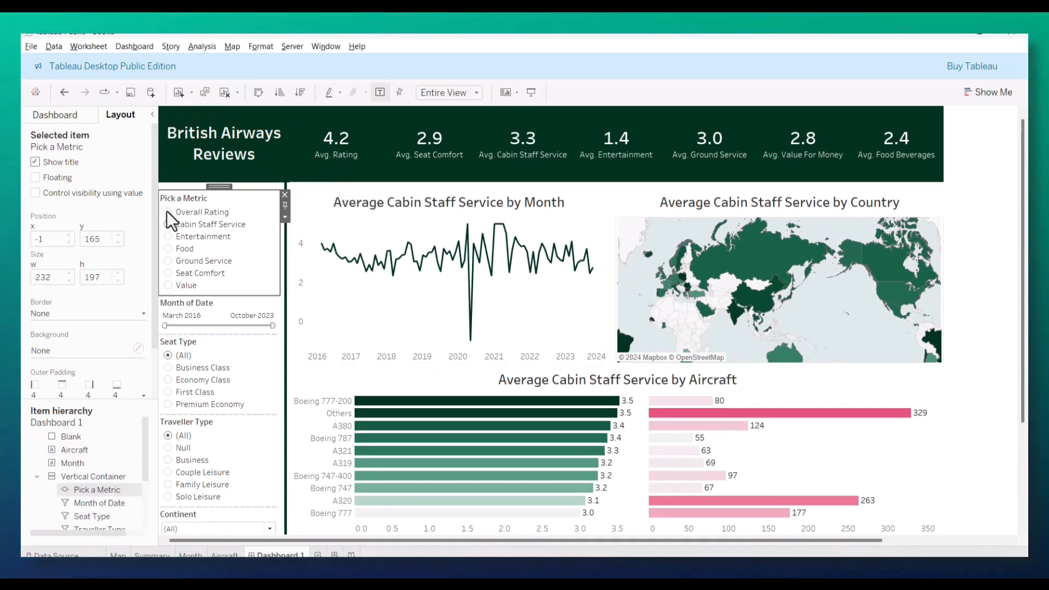
pyautogui.click(167, 212)
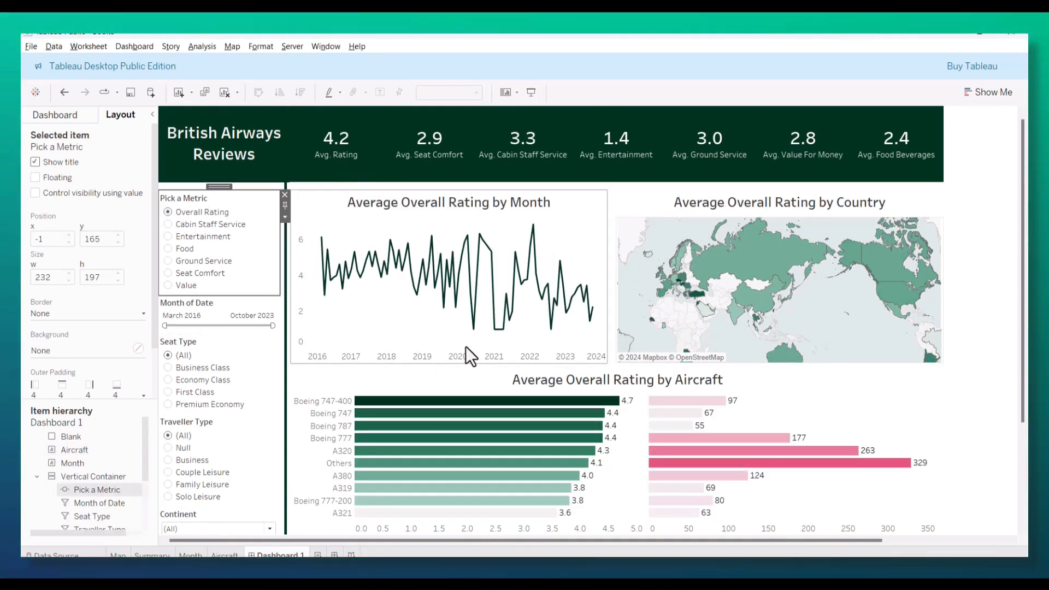
# Step: Inspect the tooltips of the monthly line chart and the country map, looking closer at the map's countries
pyautogui.scroll(-1, 402, 292)
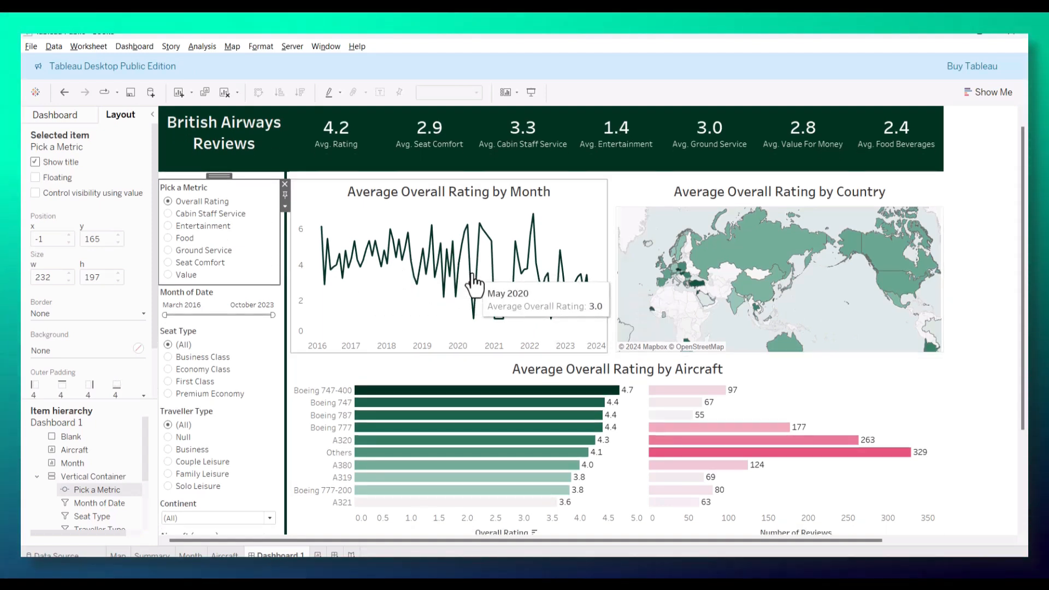
pyautogui.moveTo(474, 243)
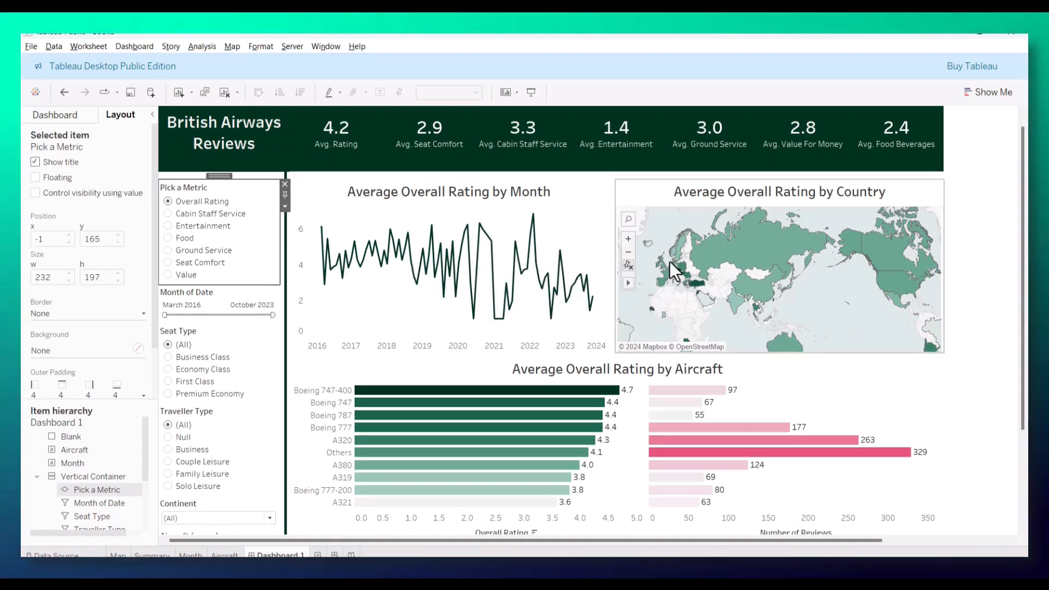
pyautogui.moveTo(749, 258)
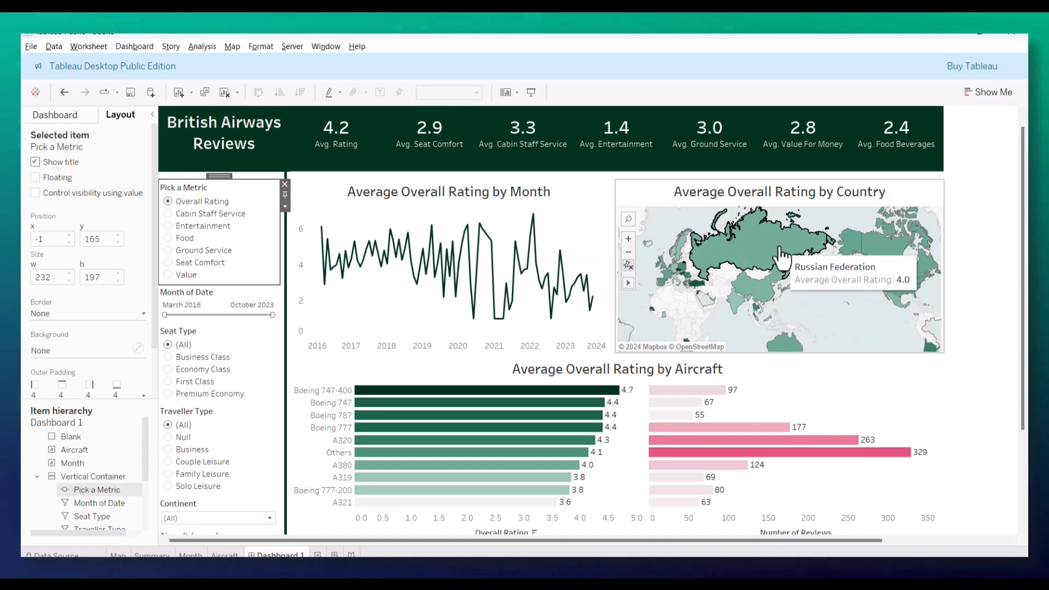
pyautogui.scroll(2, 781, 257)
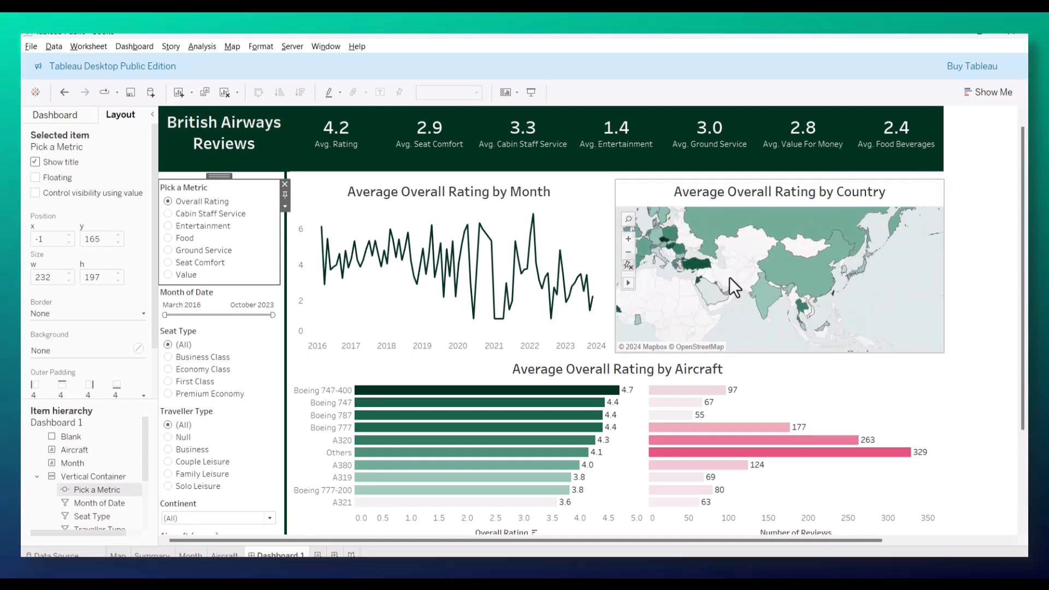
pyautogui.scroll(-2, 729, 277)
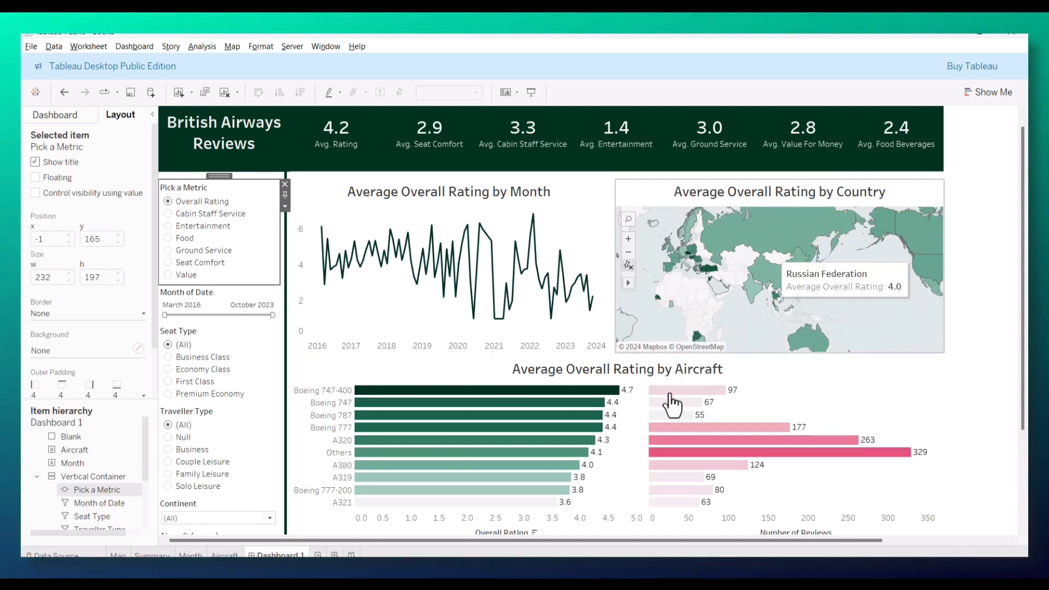
# Step: Filter the dashboard to the Economy Class seat type and the Couple Leisure traveller type
pyautogui.scroll(-1, 402, 377)
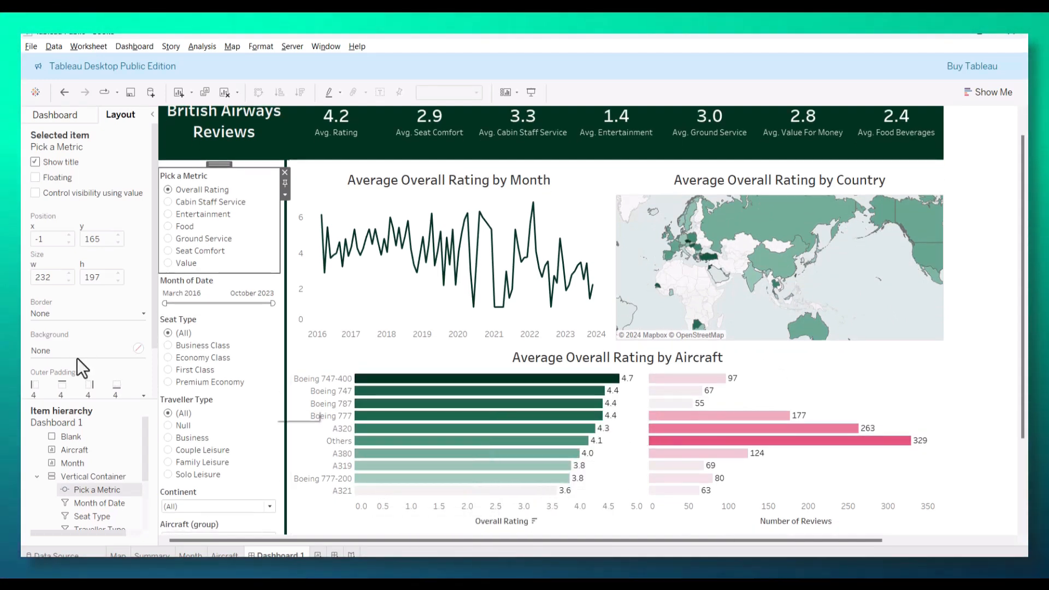
pyautogui.click(185, 360)
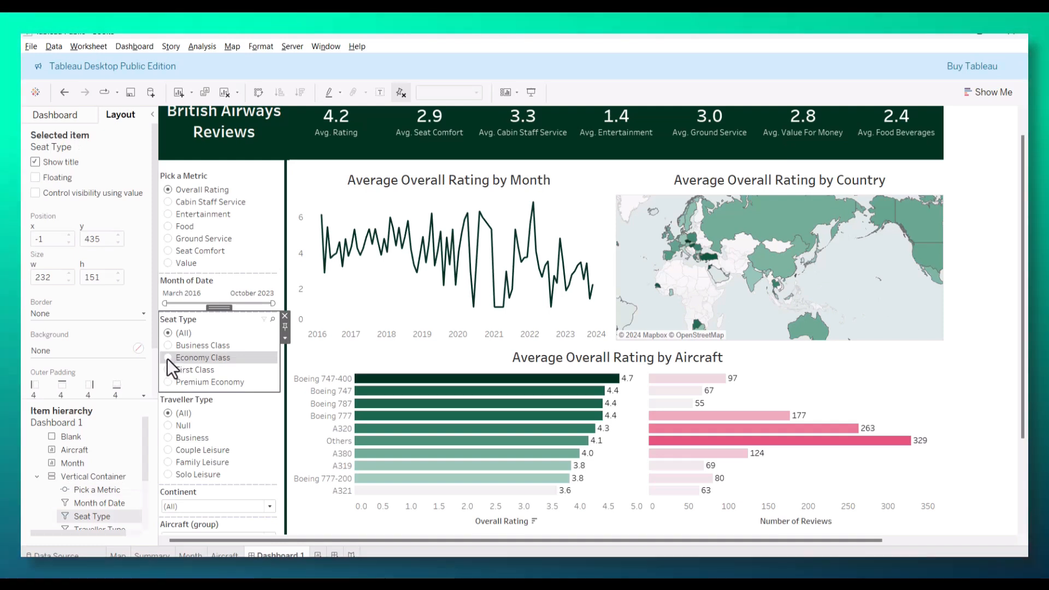
pyautogui.click(167, 358)
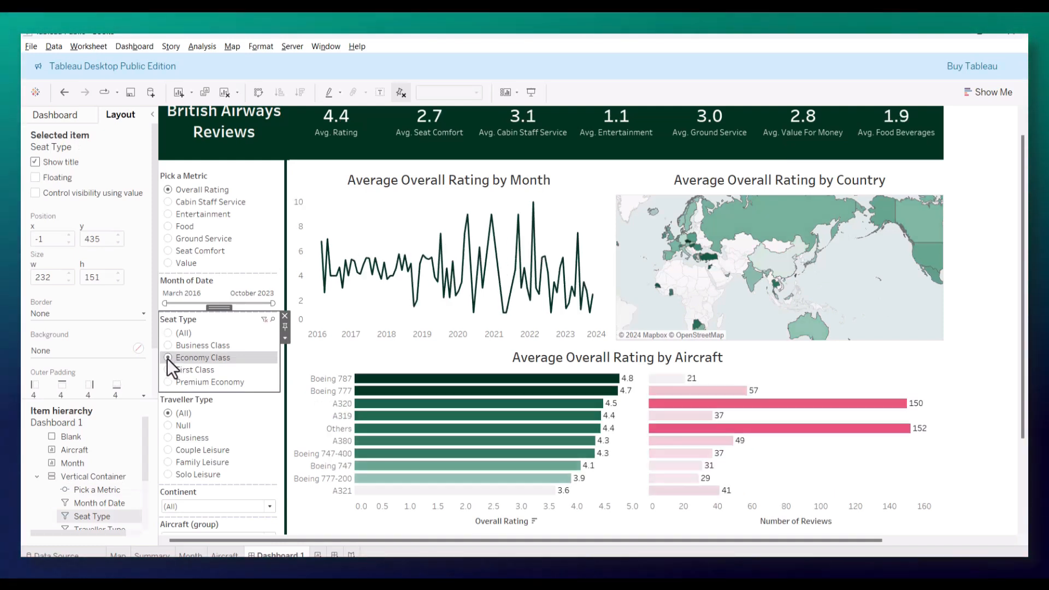
pyautogui.click(169, 451)
pyautogui.scroll(-1, 225, 409)
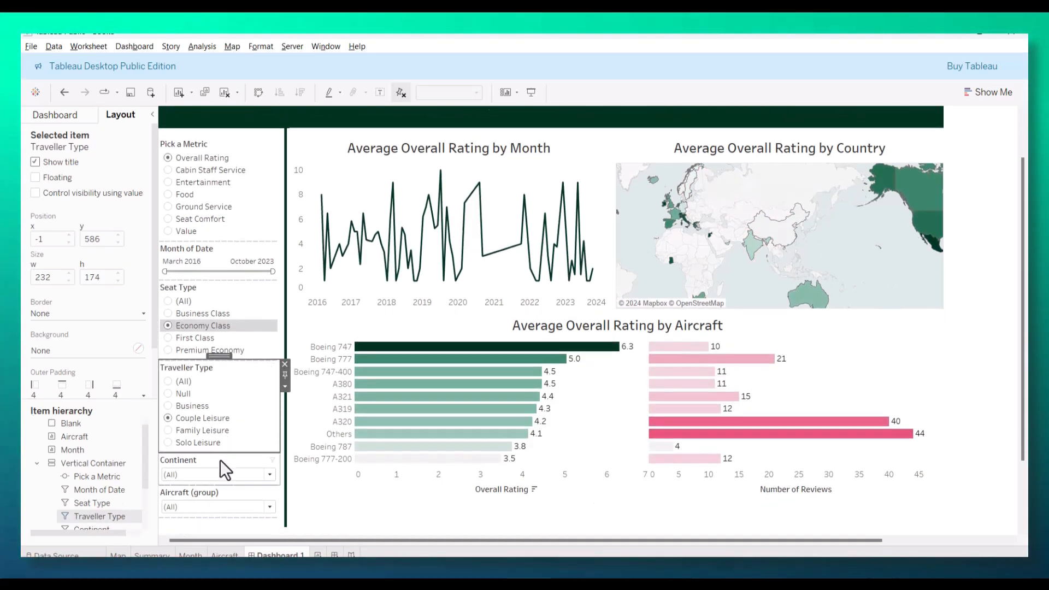
# Step: Filter the dashboard to the continent Europe and the aircraft group A380, and review the filtered charts and averages
pyautogui.scroll(-1, 220, 459)
pyautogui.click(221, 460)
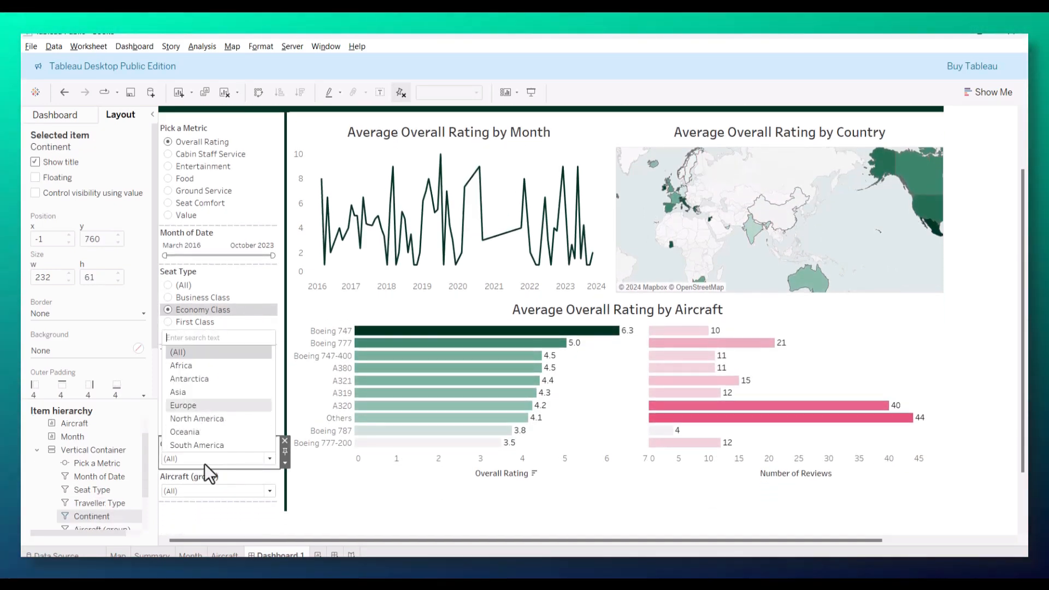
pyautogui.click(209, 490)
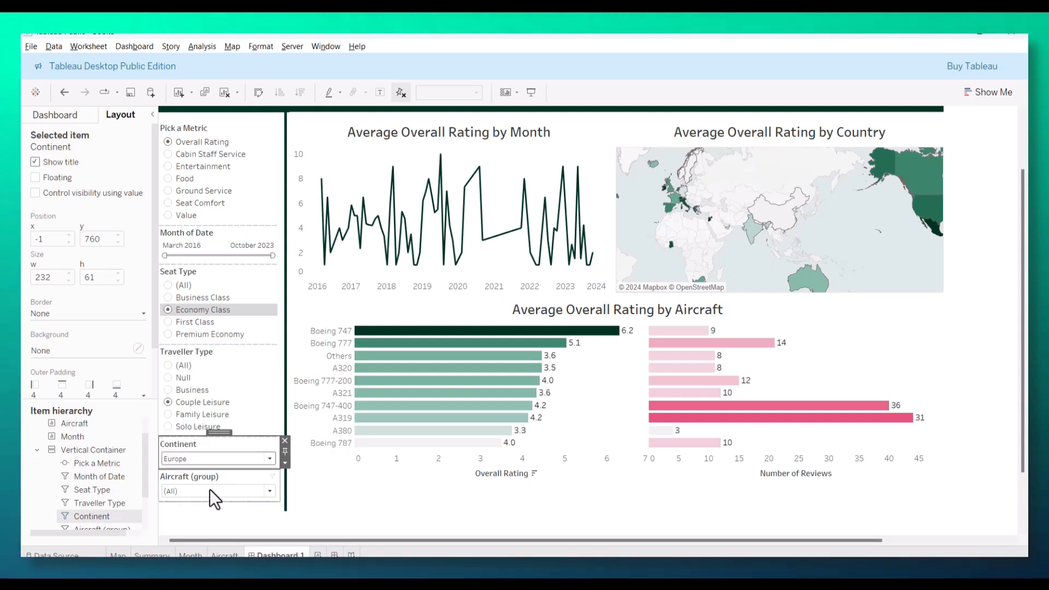
pyautogui.click(209, 490)
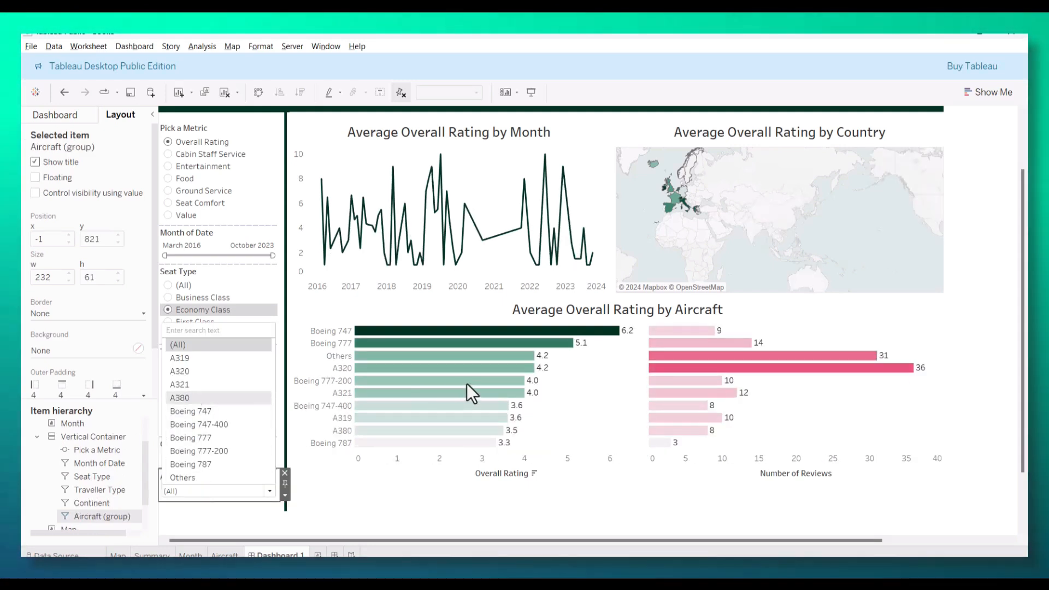
pyautogui.click(467, 383)
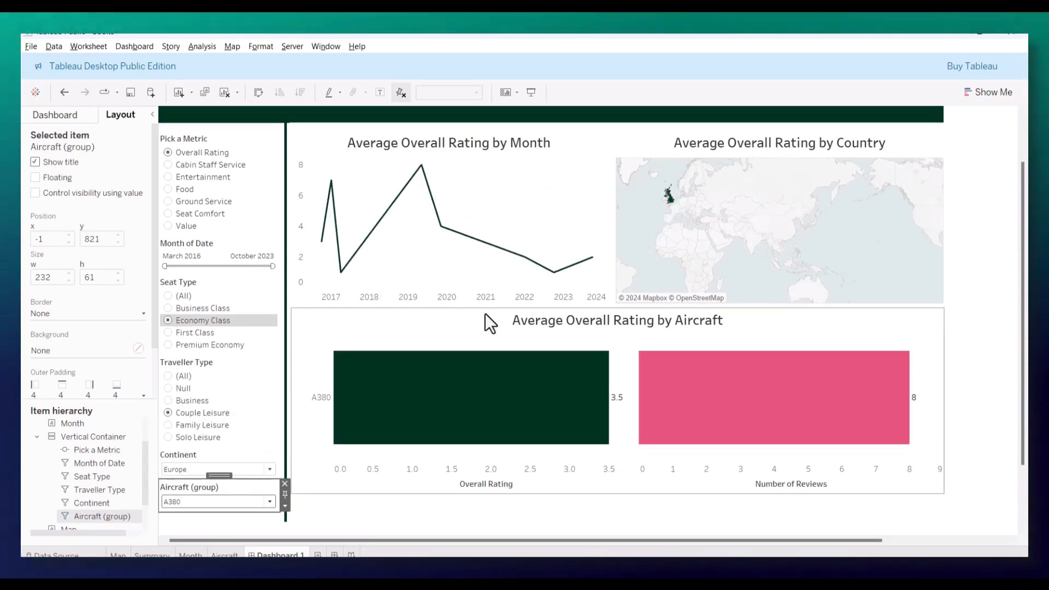
pyautogui.scroll(2, 484, 313)
pyautogui.scroll(1, 484, 313)
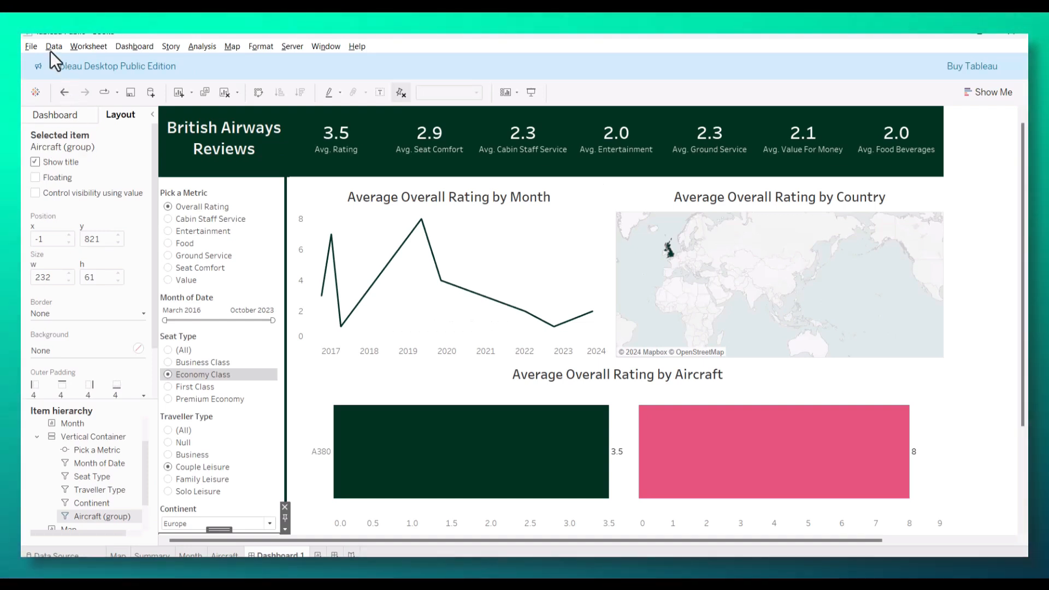
pyautogui.click(30, 47)
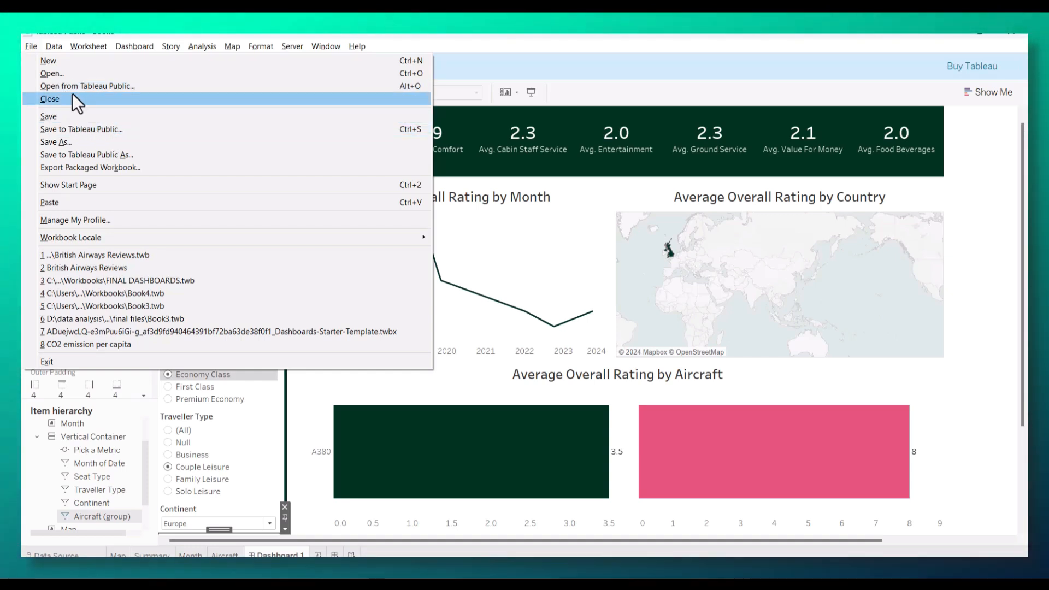
pyautogui.click(535, 40)
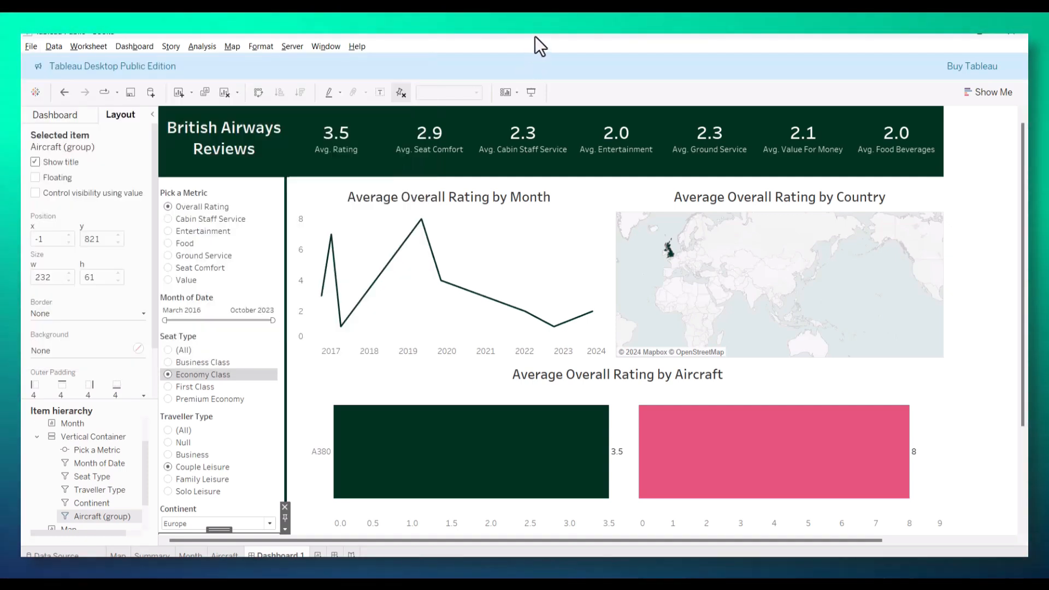